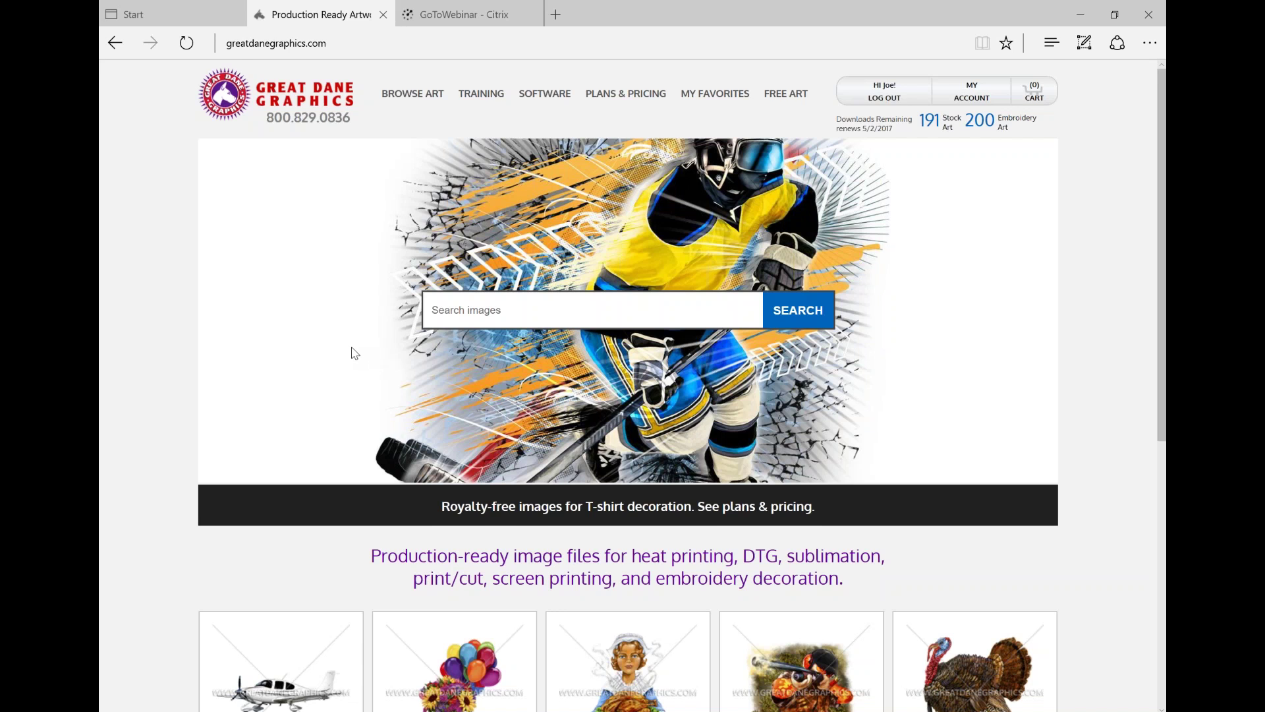
# Step: Browse the featured artwork on the home page and open the Gobbler turkey design
pyautogui.scroll(-1, 355, 353)
pyautogui.scroll(-5, 355, 353)
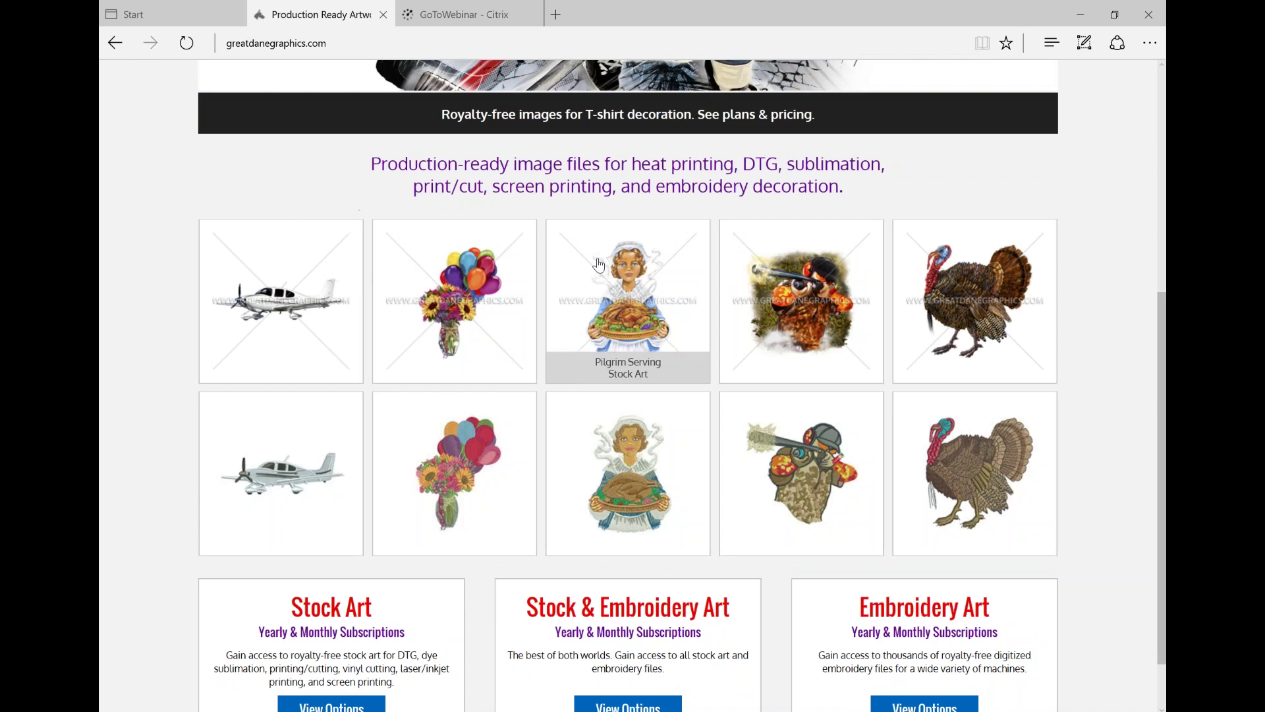
pyautogui.scroll(-1, 587, 237)
pyautogui.scroll(-1, 587, 237)
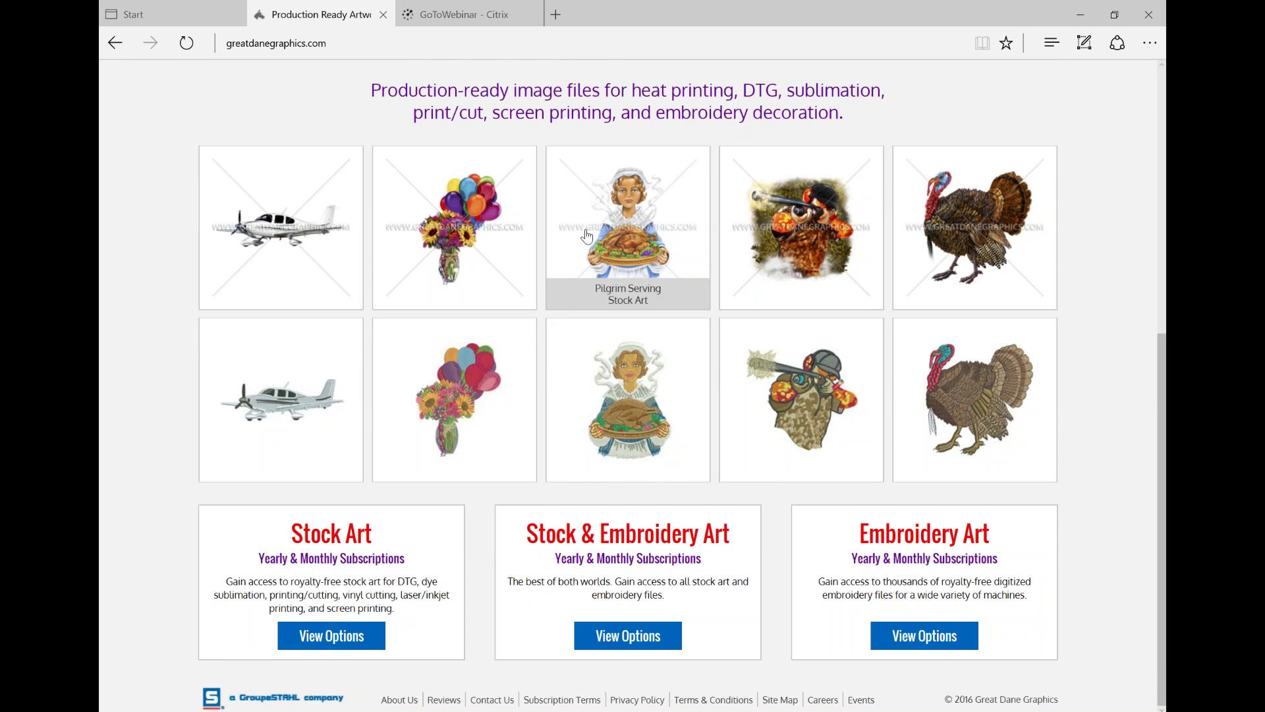
pyautogui.scroll(5, 587, 236)
pyautogui.click(923, 489)
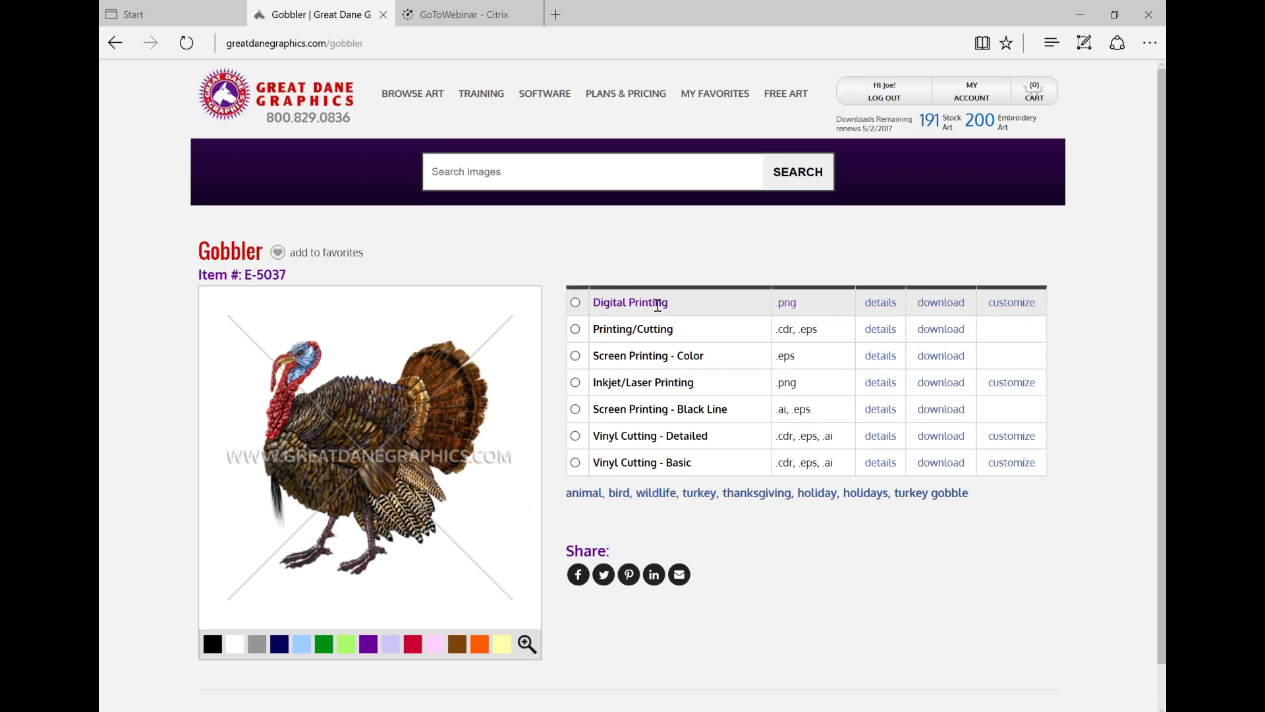
# Step: Preview the Gobbler's Printing/Cutting and Screen Printing - Color versions and read the details of the color screen-printing file
pyautogui.click(597, 333)
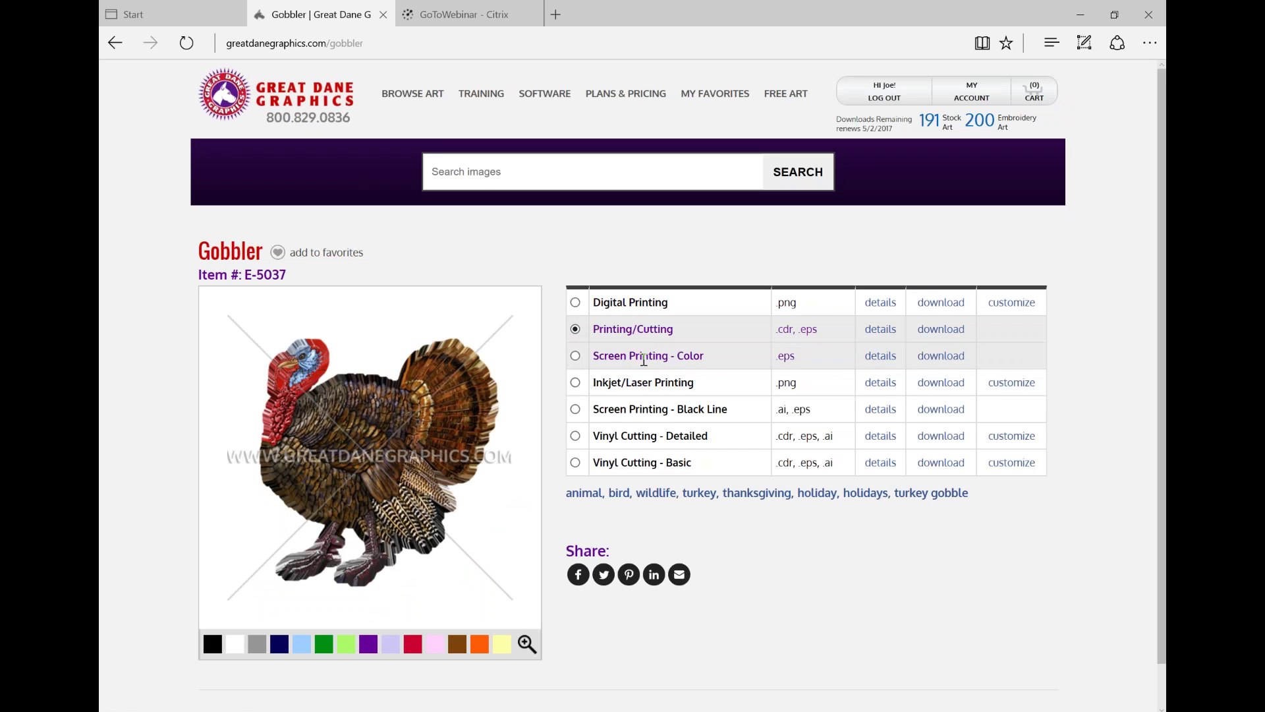
pyautogui.click(644, 359)
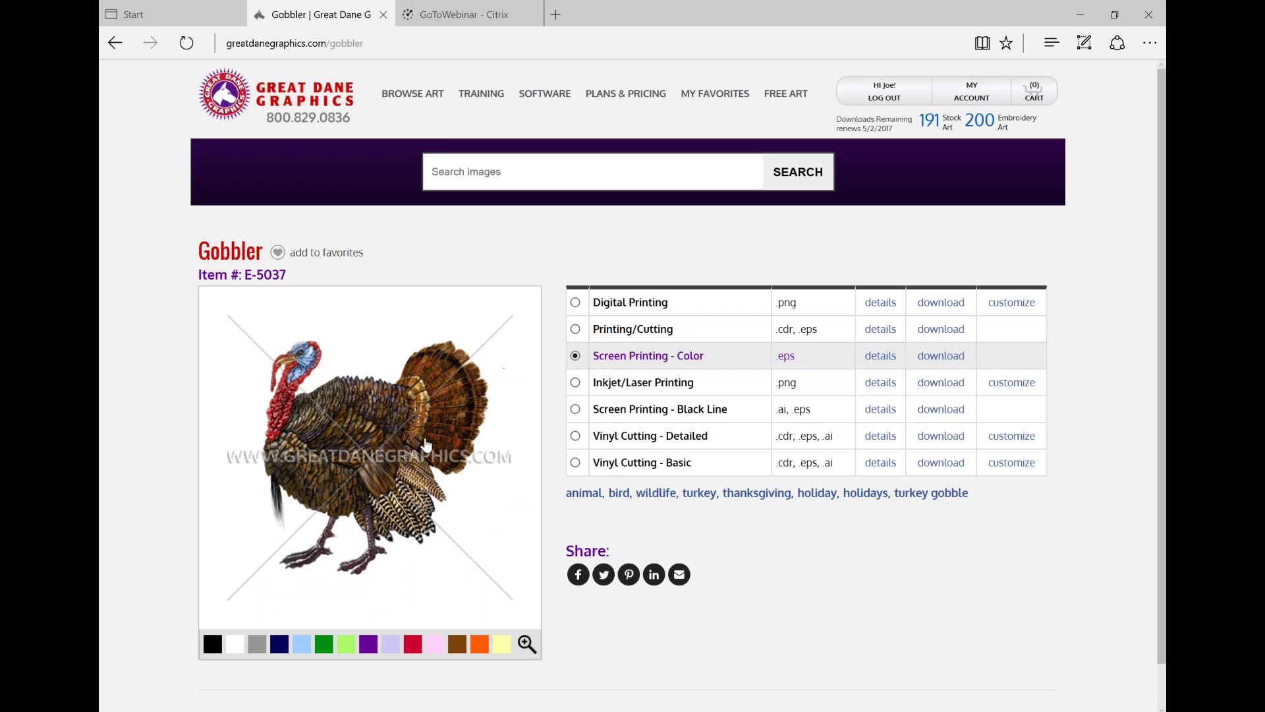
pyautogui.click(881, 357)
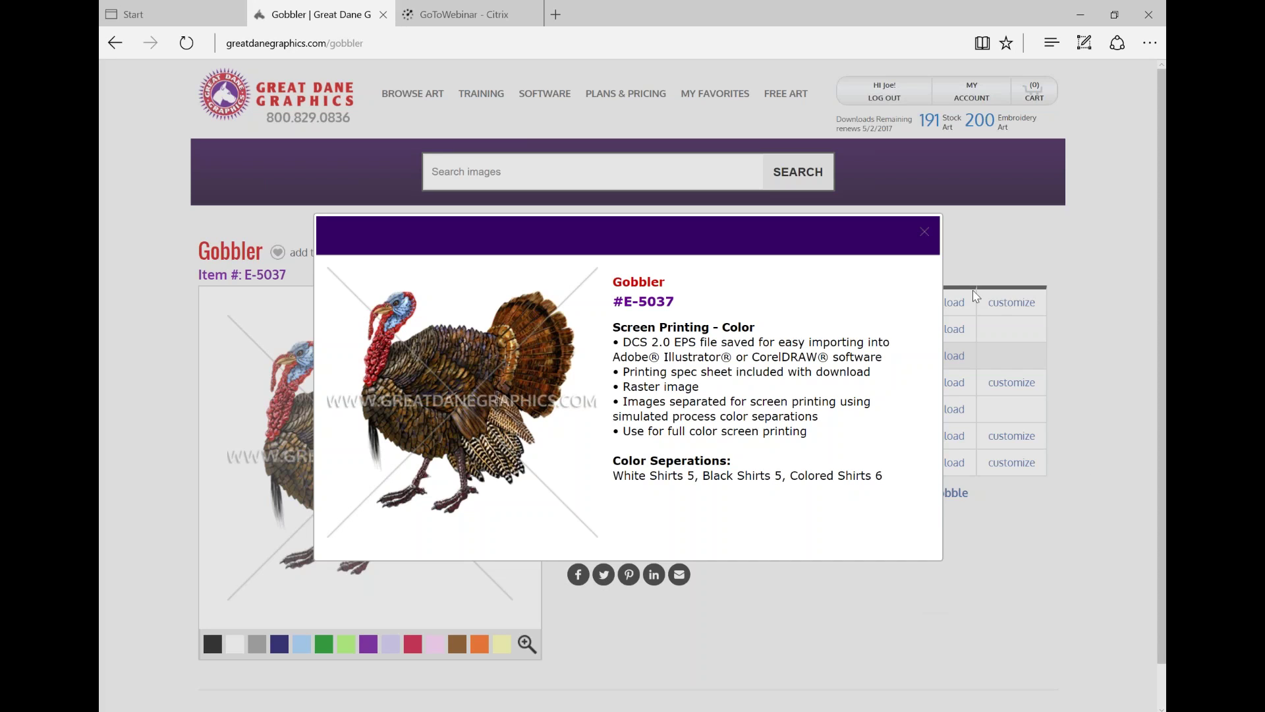
pyautogui.click(925, 232)
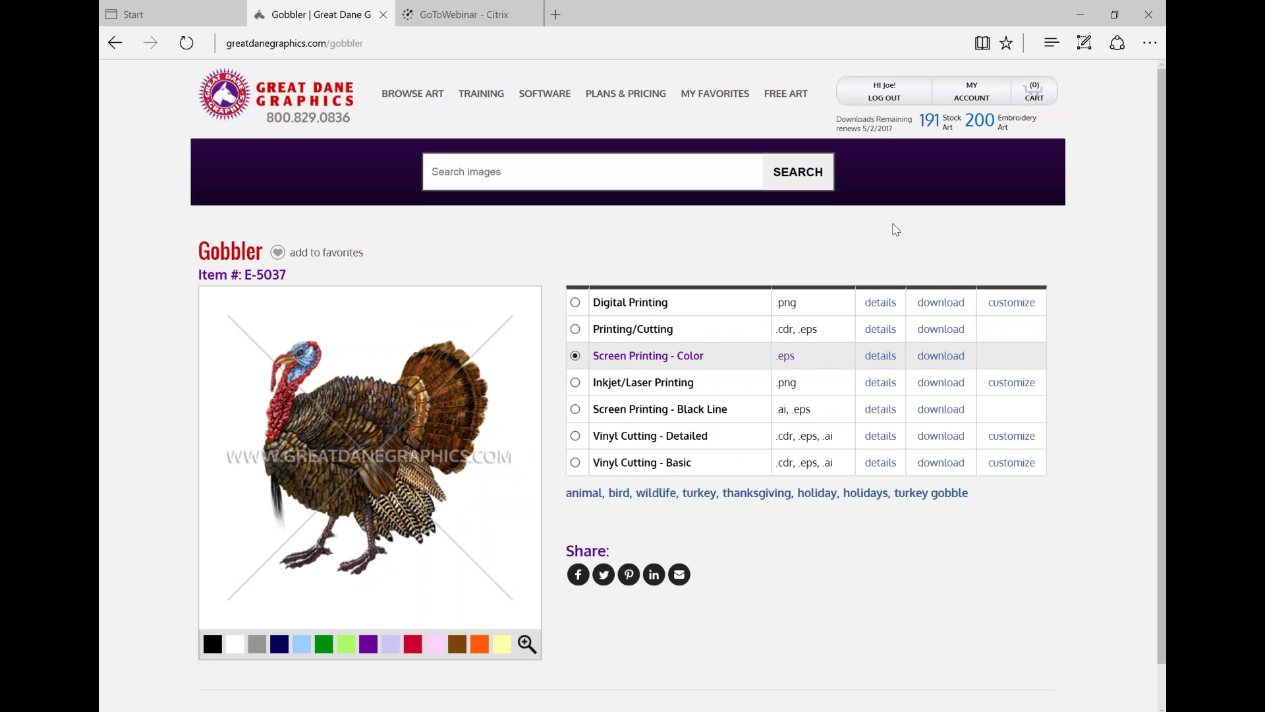
# Step: Preview the Gobbler's Inkjet/Laser Printing, Screen Printing - Black Line, Vinyl Cutting - Detailed and Vinyl Cutting - Basic versions
pyautogui.click(613, 380)
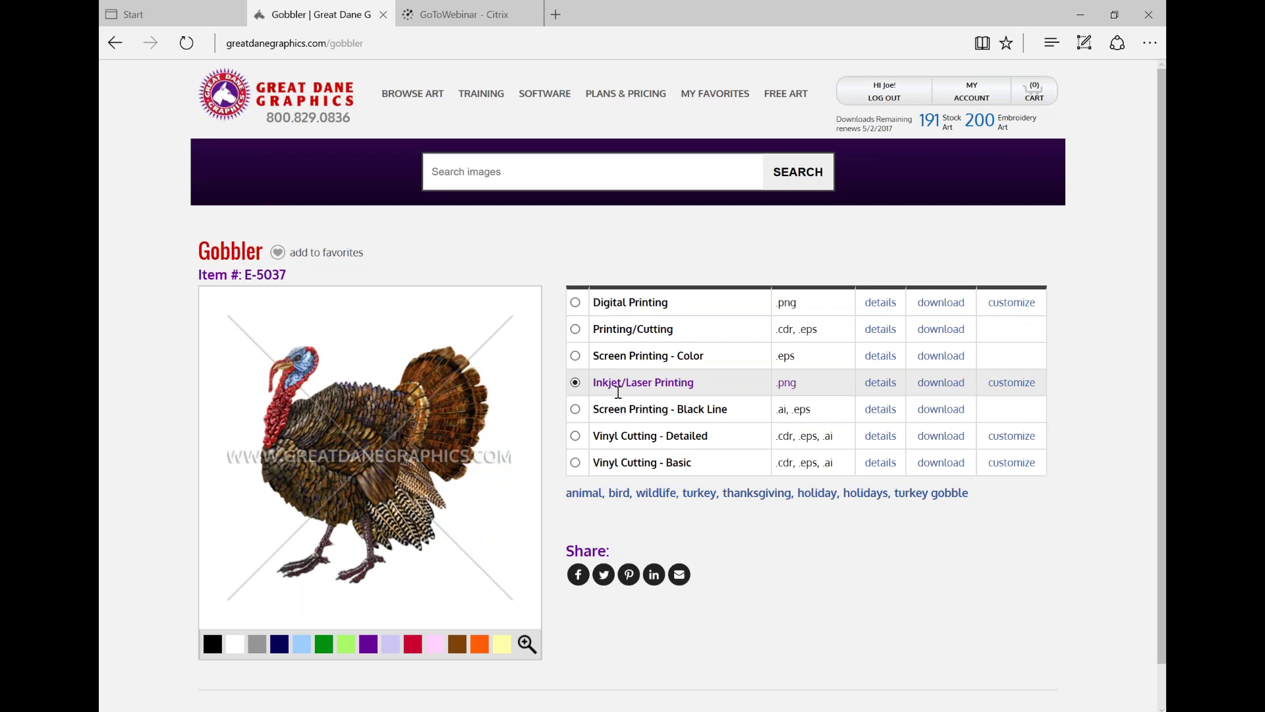
pyautogui.click(655, 407)
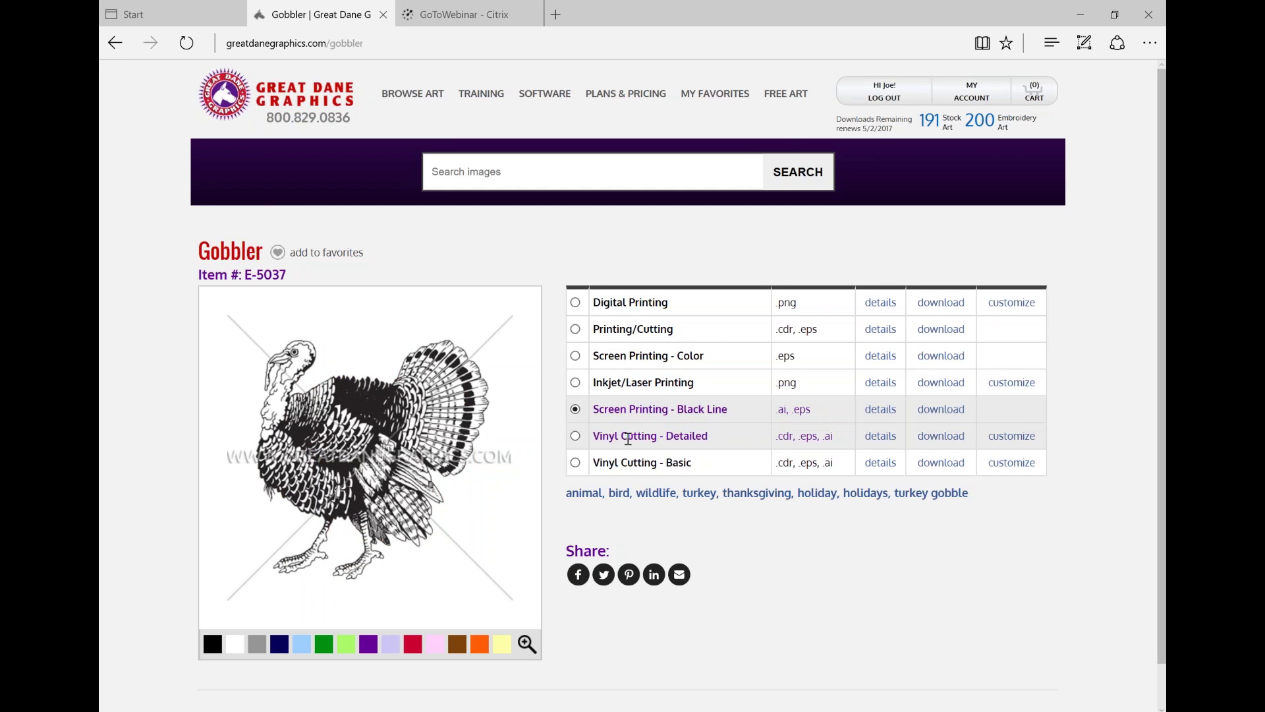
pyautogui.click(672, 436)
pyautogui.click(644, 464)
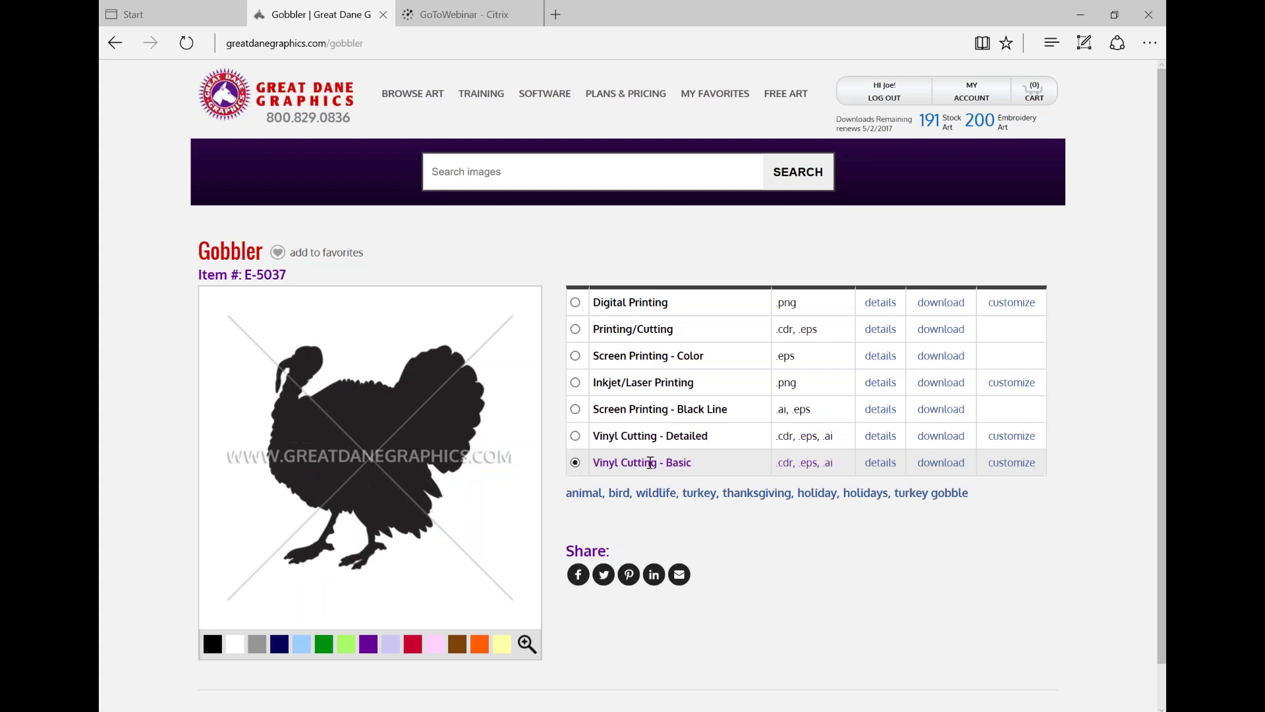
# Step: Open the Digital Printing version for customizing, shrink the turkey to about 11.78 × 11.78 inches and center it on the canvas
pyautogui.click(634, 303)
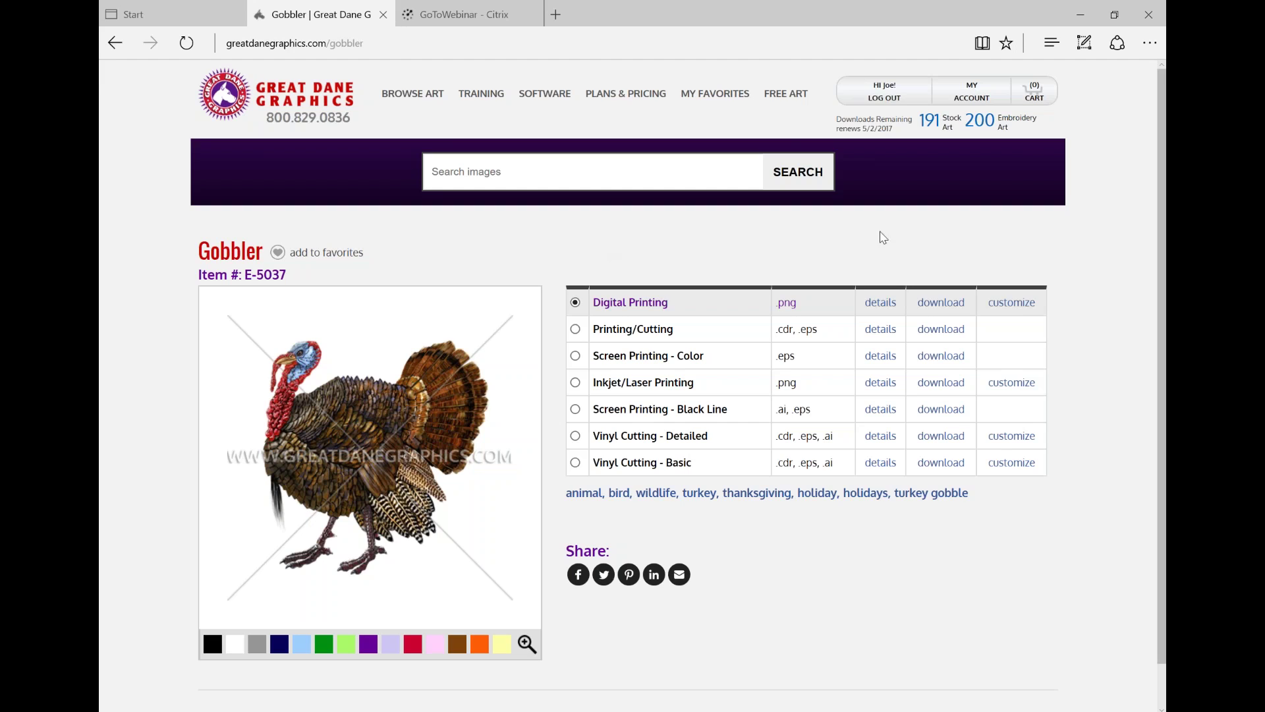
pyautogui.click(1015, 316)
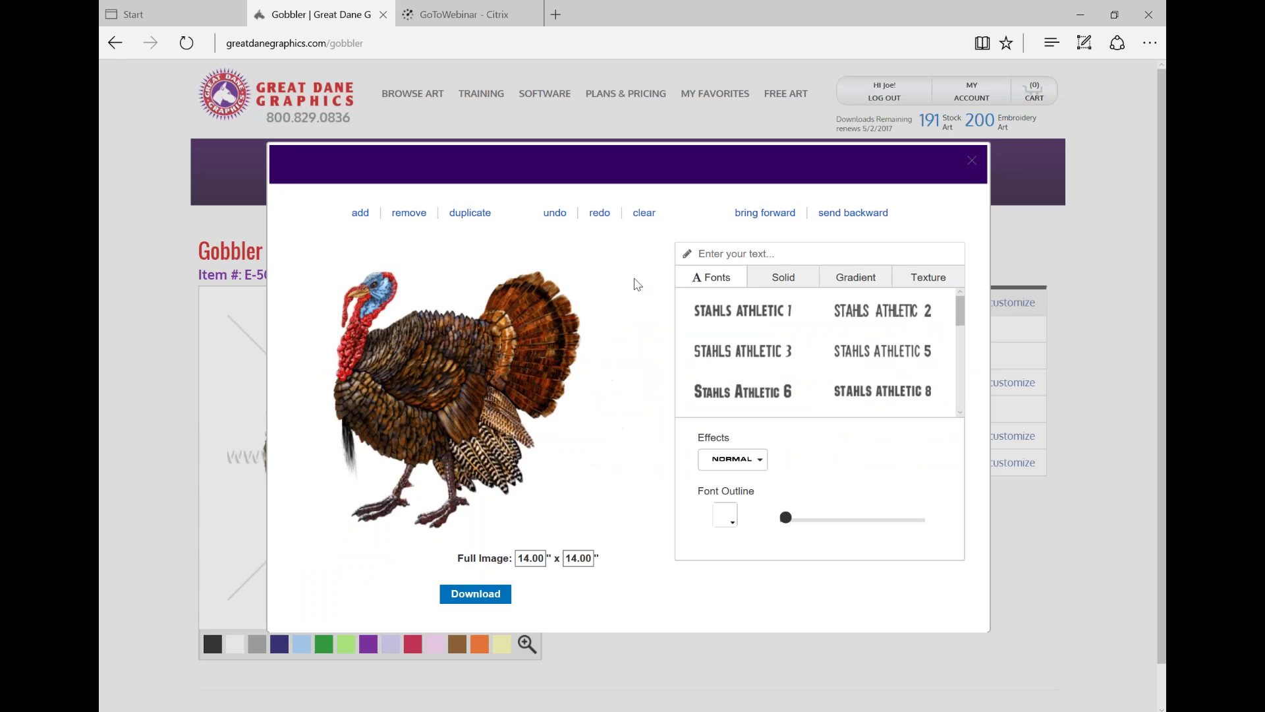
pyautogui.click(567, 305)
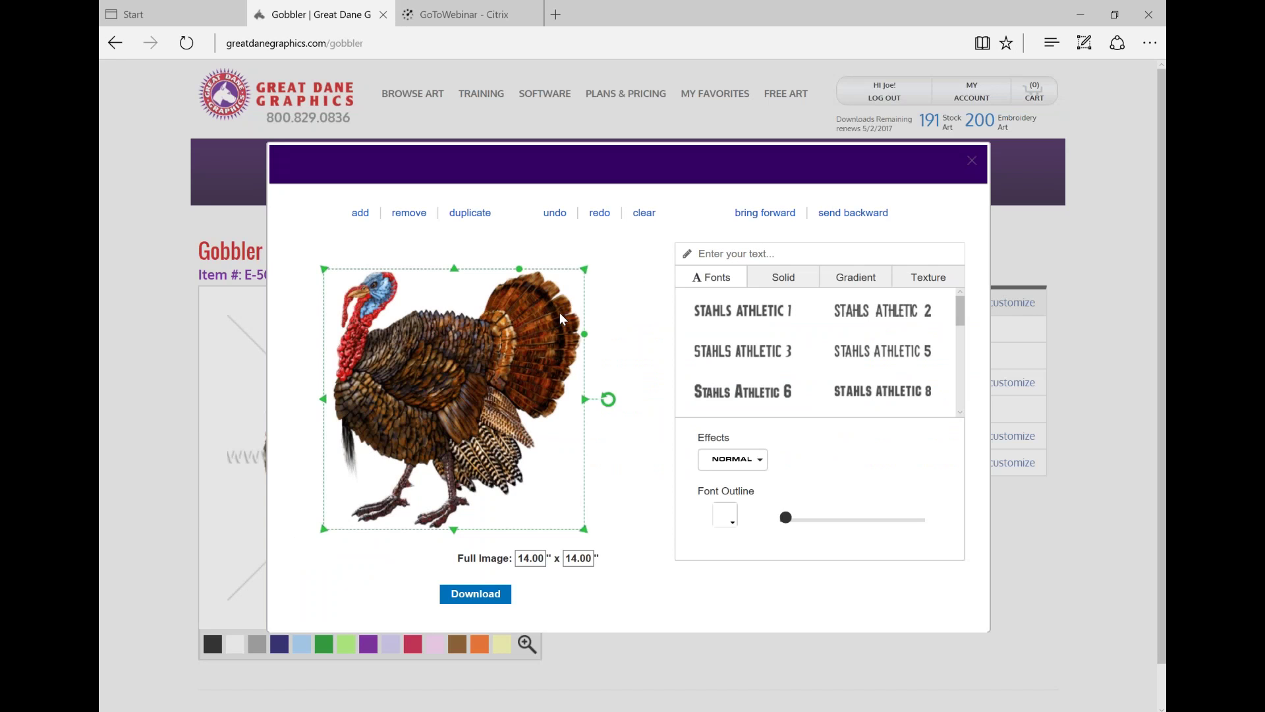
pyautogui.moveTo(580, 270); pyautogui.dragTo(543, 309)
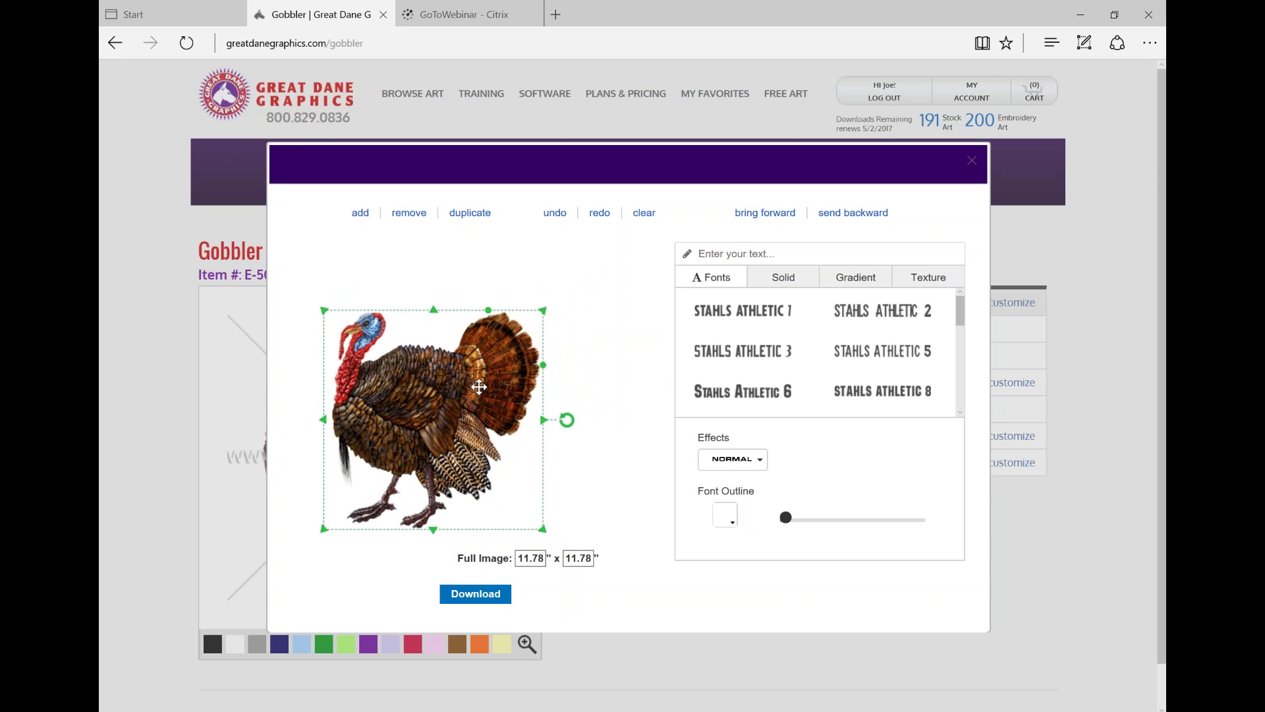
pyautogui.moveTo(494, 370); pyautogui.dragTo(521, 346)
# Step: Add the text TURKEY, enlarge it to about 12.59 × 3.18 inches and place it above the bird
pyautogui.click(768, 252)
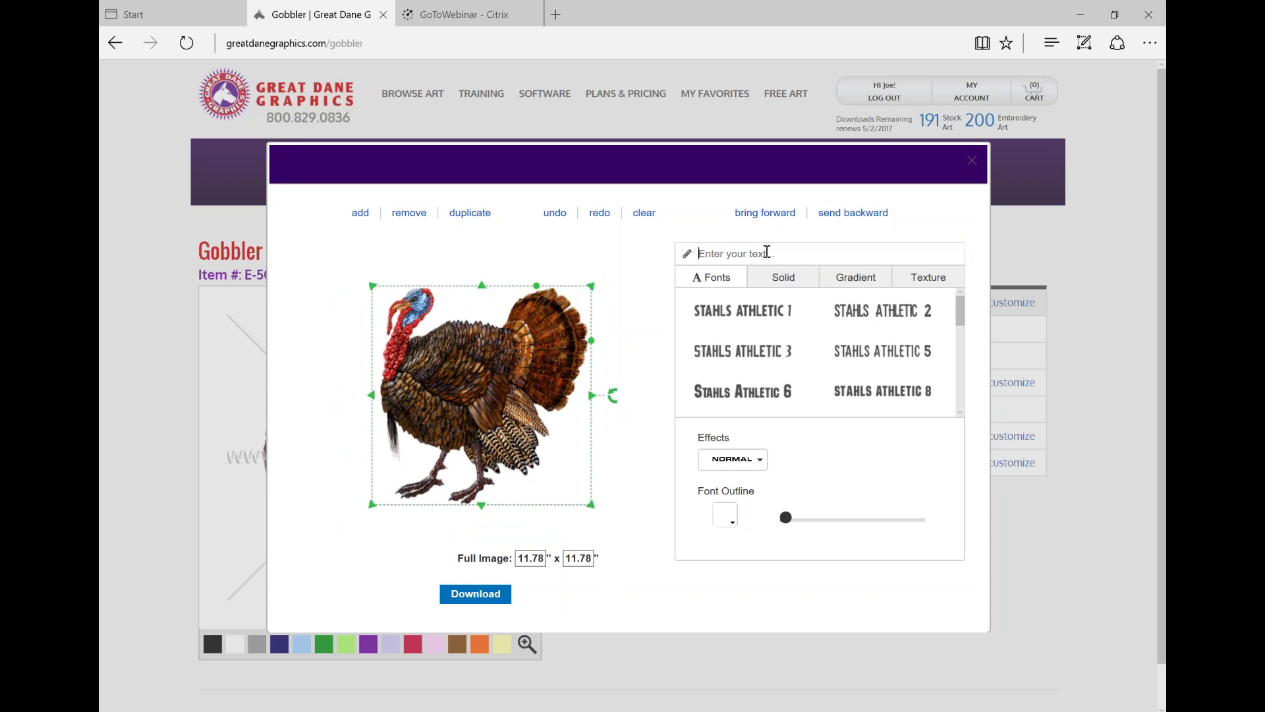
pyautogui.write('TURKEY')
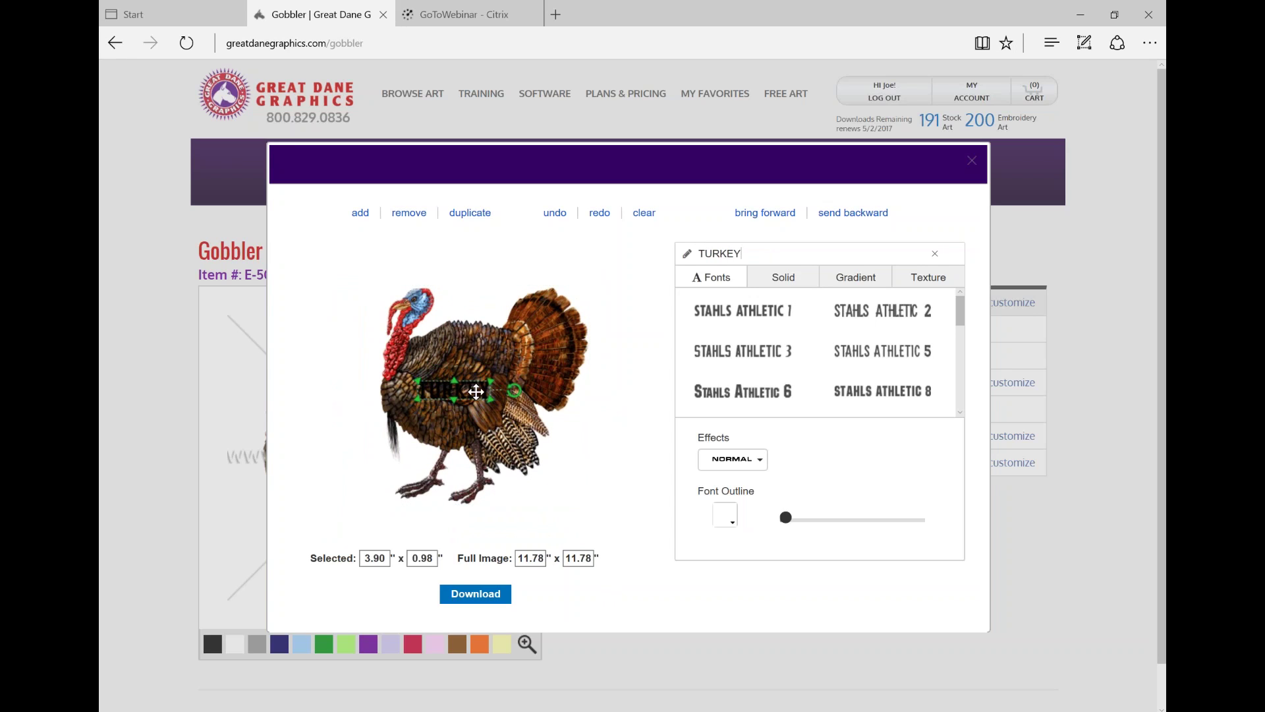
pyautogui.moveTo(474, 390); pyautogui.dragTo(620, 342)
pyautogui.moveTo(580, 299); pyautogui.dragTo(556, 293)
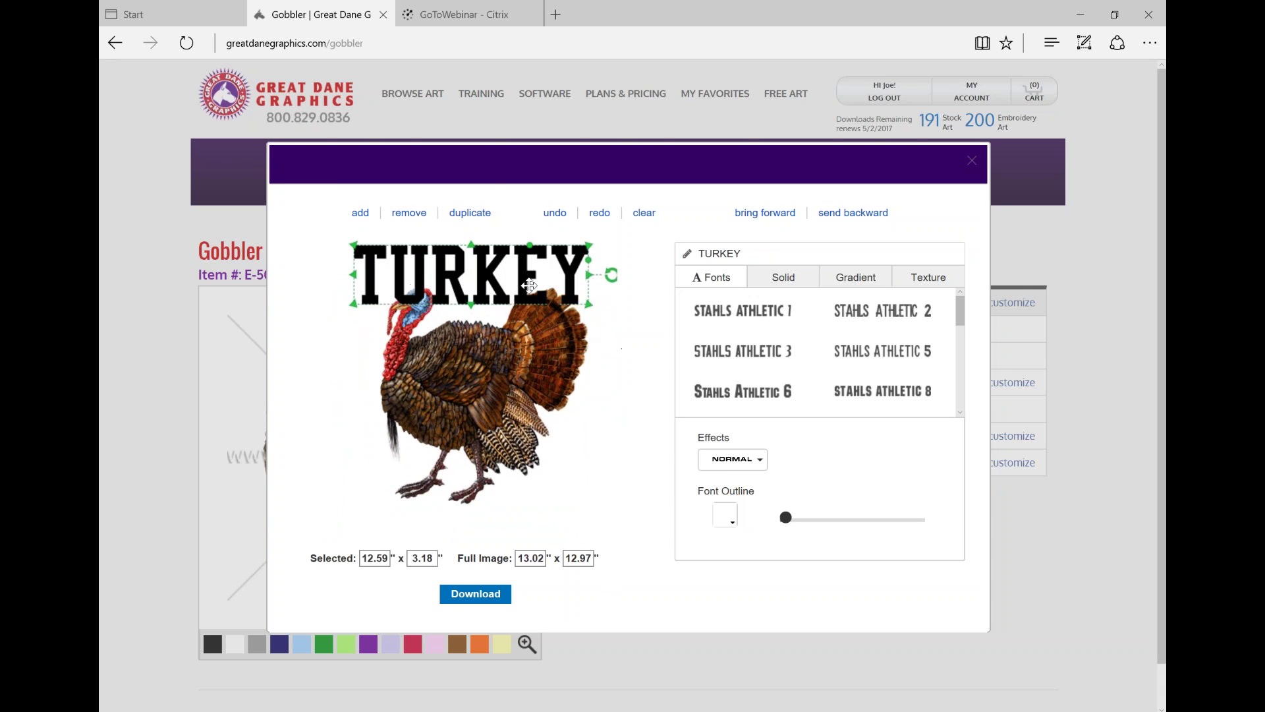
# Step: Set the TURKEY text in the Stahls Fable font, scale it to about 13.56 × 2.72 inches and recenter it above the bird
pyautogui.moveTo(963, 311)
pyautogui.mouseDown()
pyautogui.moveTo(960, 348)
pyautogui.moveTo(961, 307)
pyautogui.mouseUp()
pyautogui.scroll(-3, 784, 356)
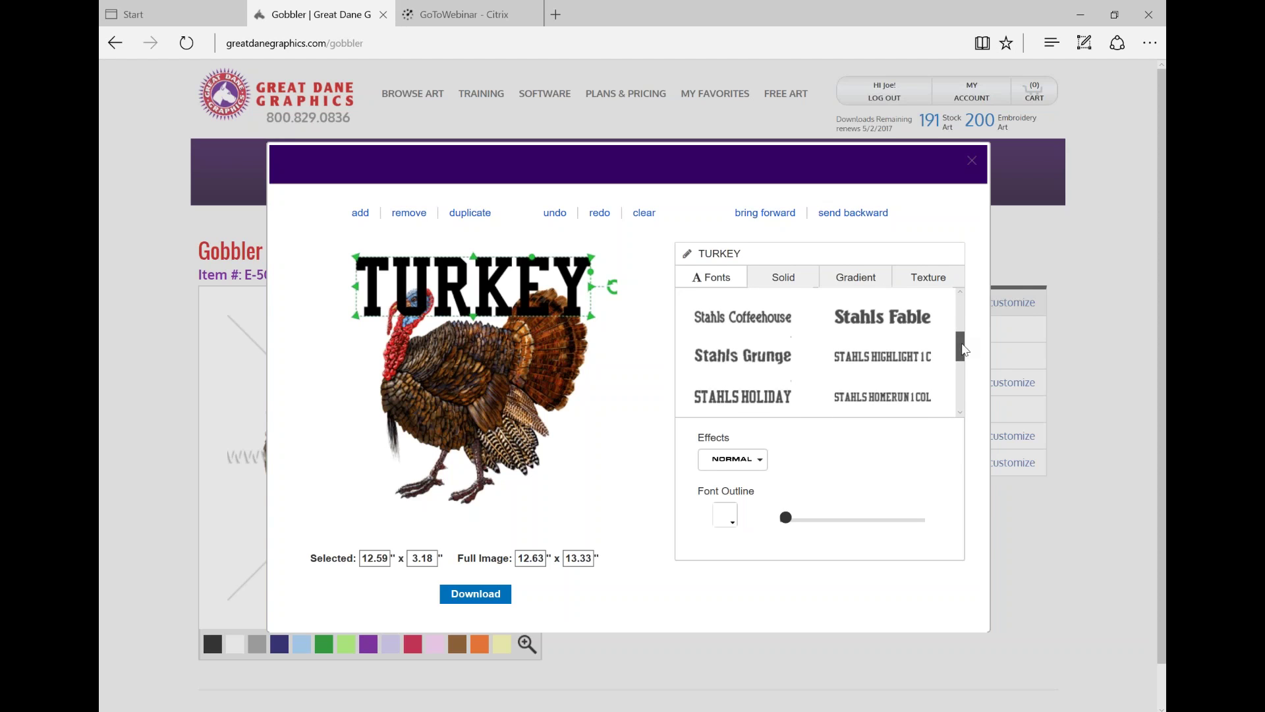
pyautogui.click(785, 356)
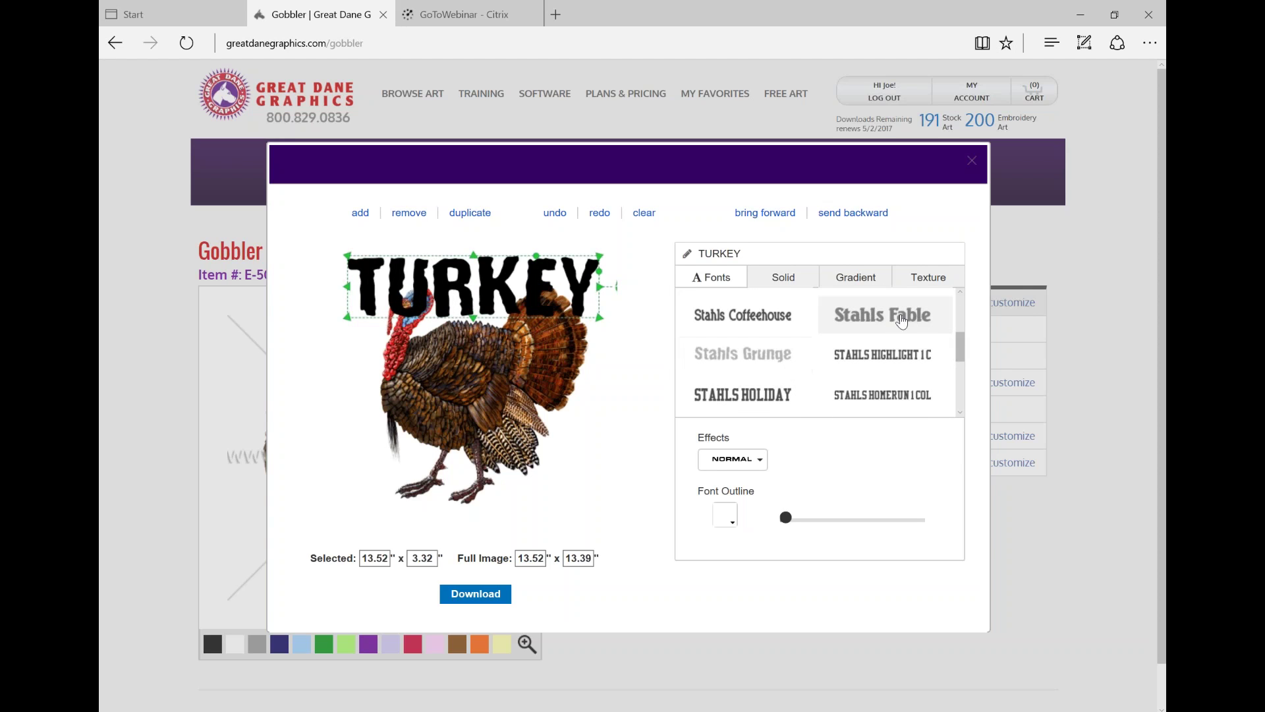
pyautogui.click(901, 323)
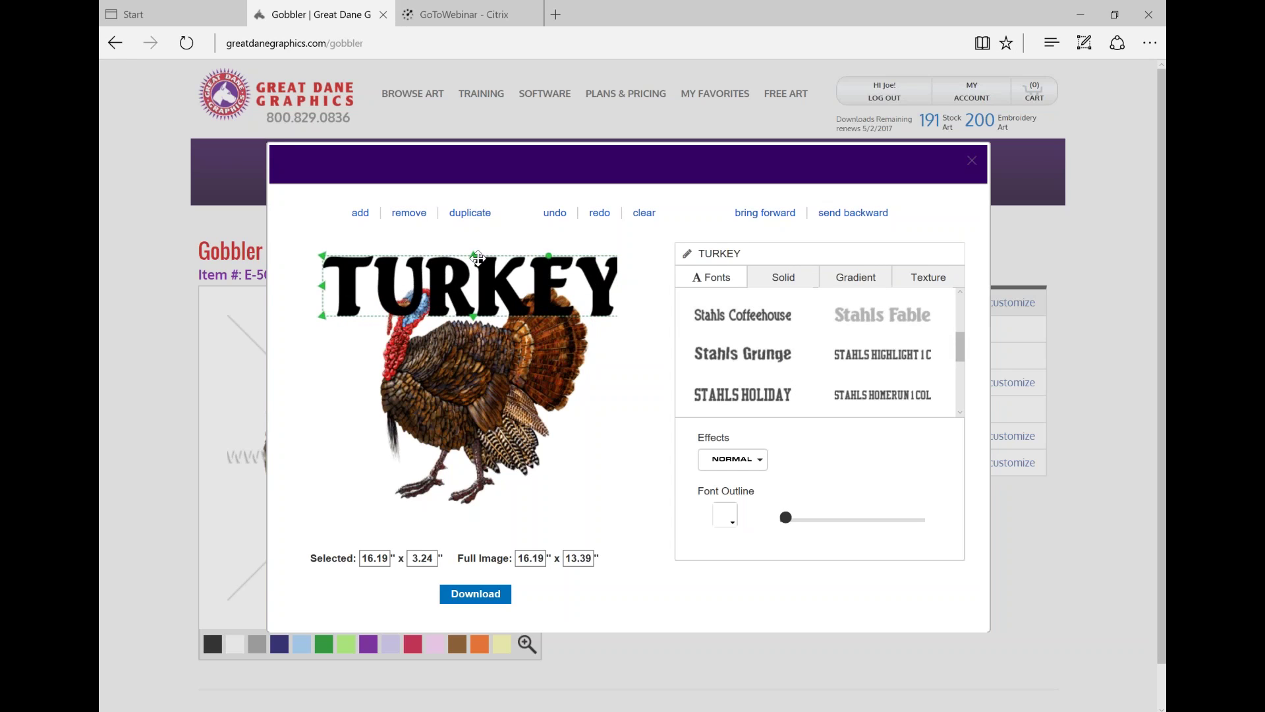
pyautogui.moveTo(323, 258); pyautogui.dragTo(372, 266)
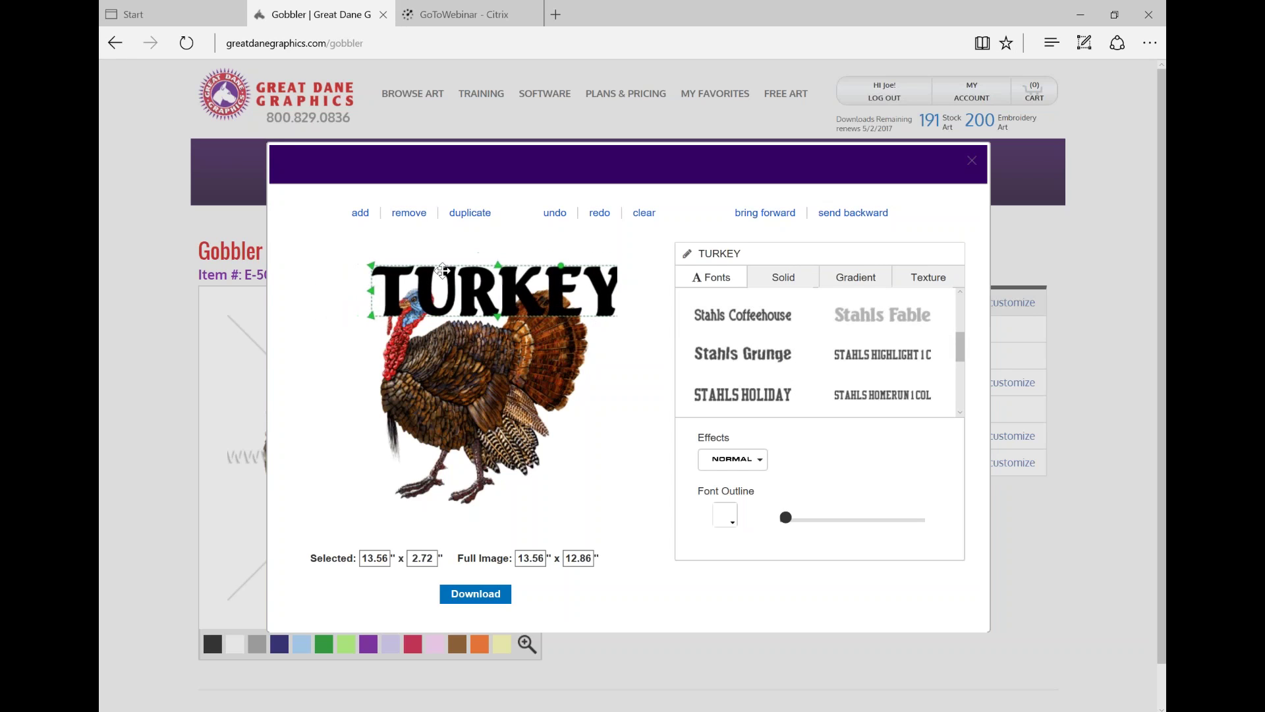
pyautogui.moveTo(539, 286)
pyautogui.mouseDown()
pyautogui.moveTo(491, 276)
pyautogui.moveTo(522, 277)
pyautogui.mouseUp()
# Step: Try a solid dark navy fill on the TURKEY text and look through the available texture fills
pyautogui.click(849, 277)
pyautogui.click(769, 282)
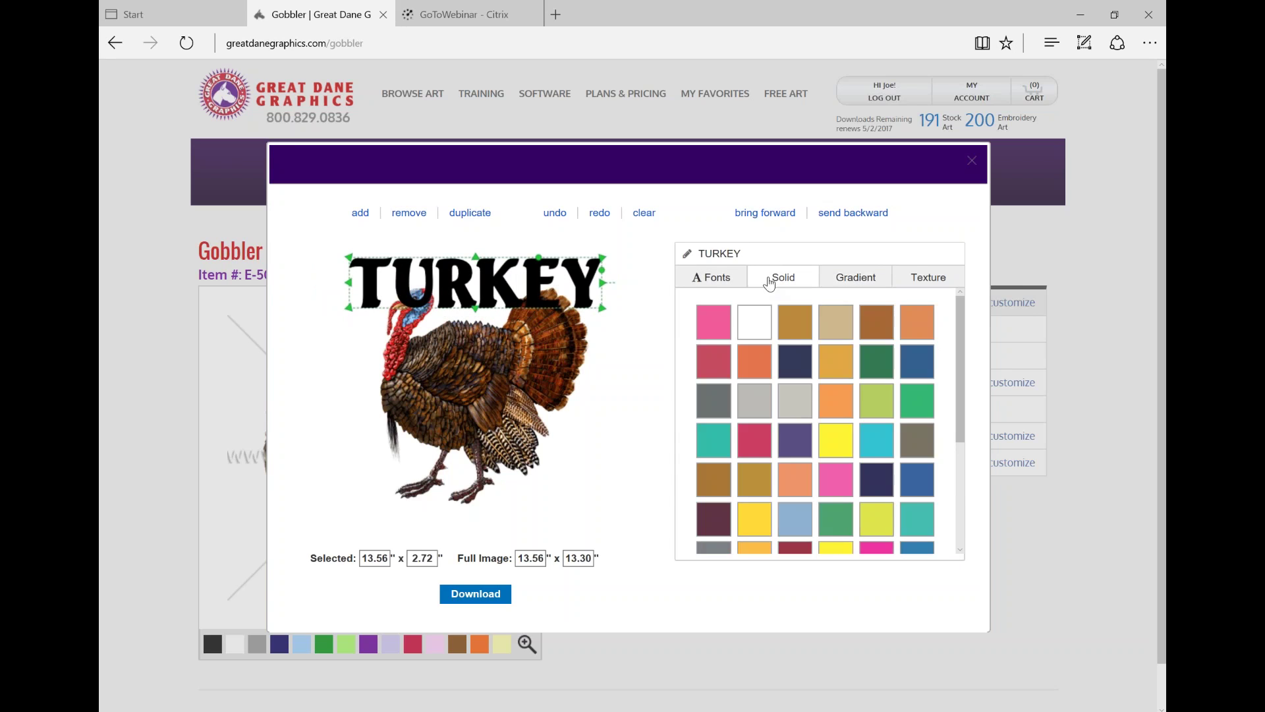
pyautogui.click(798, 359)
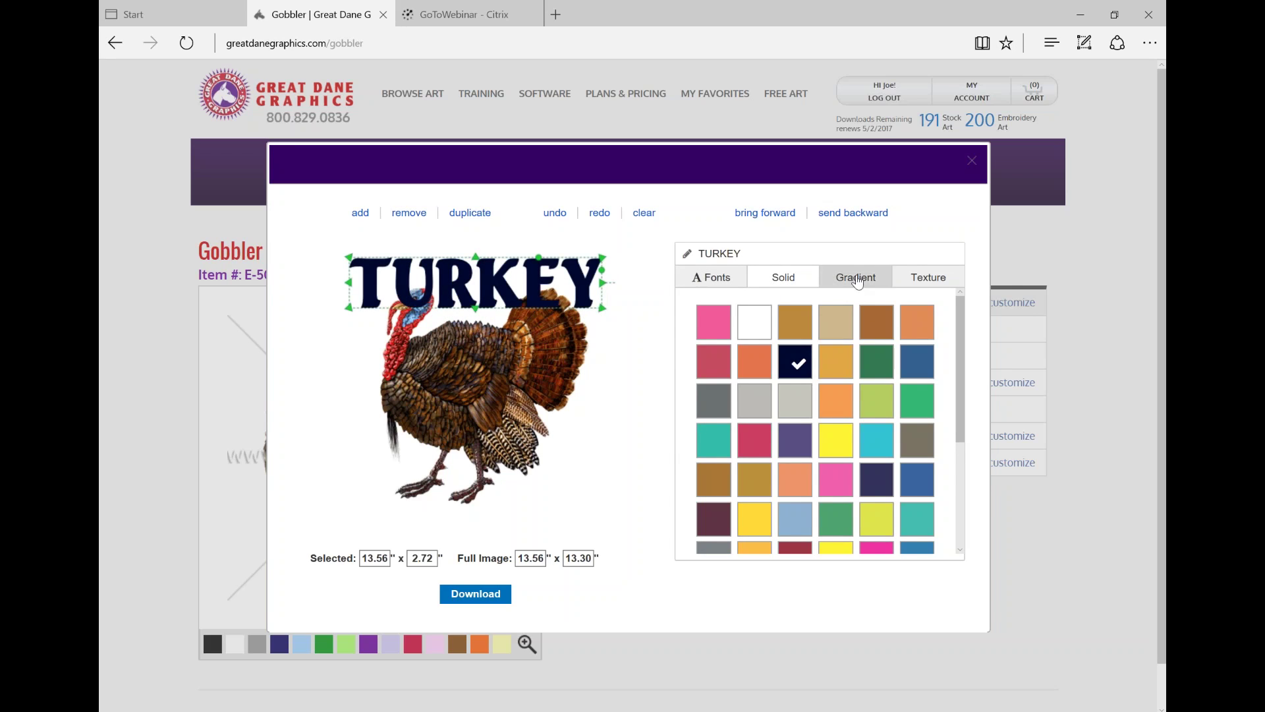
pyautogui.click(858, 280)
pyautogui.click(929, 284)
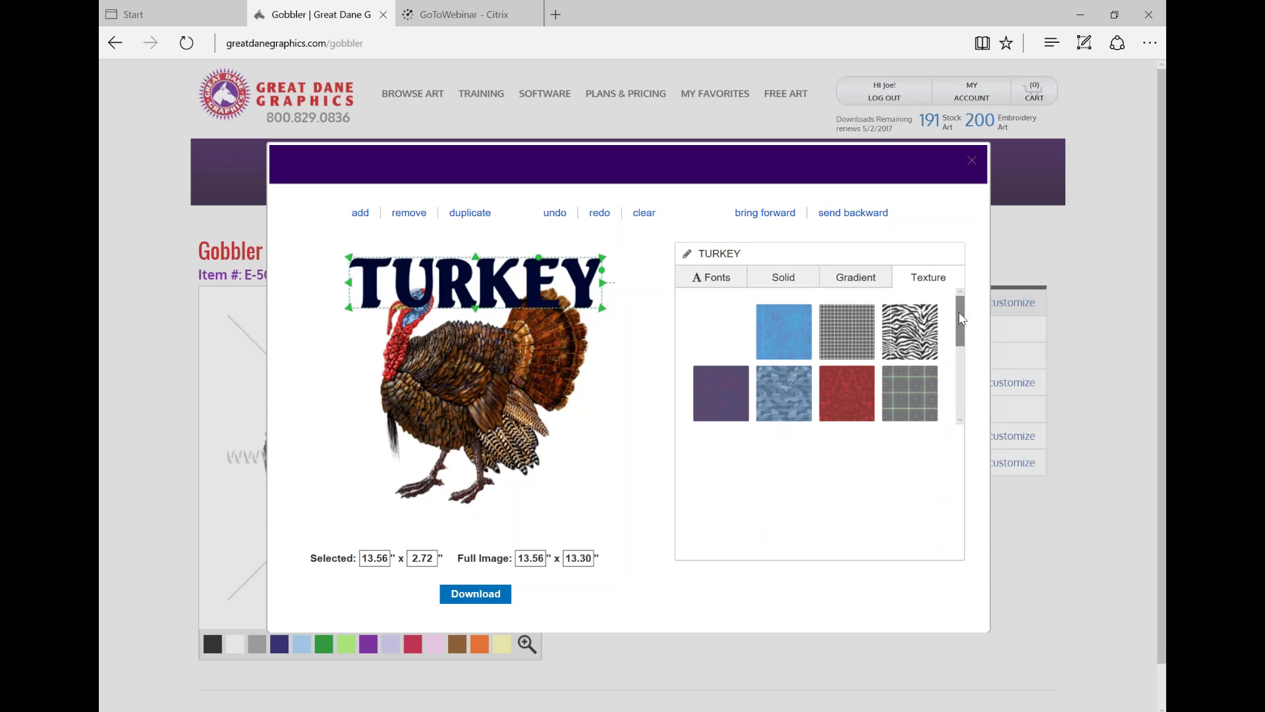
pyautogui.moveTo(961, 319); pyautogui.dragTo(936, 283)
# Step: Fill the TURKEY text with a gradient using dark brown-gray as first color and reddish orange as second color
pyautogui.click(852, 286)
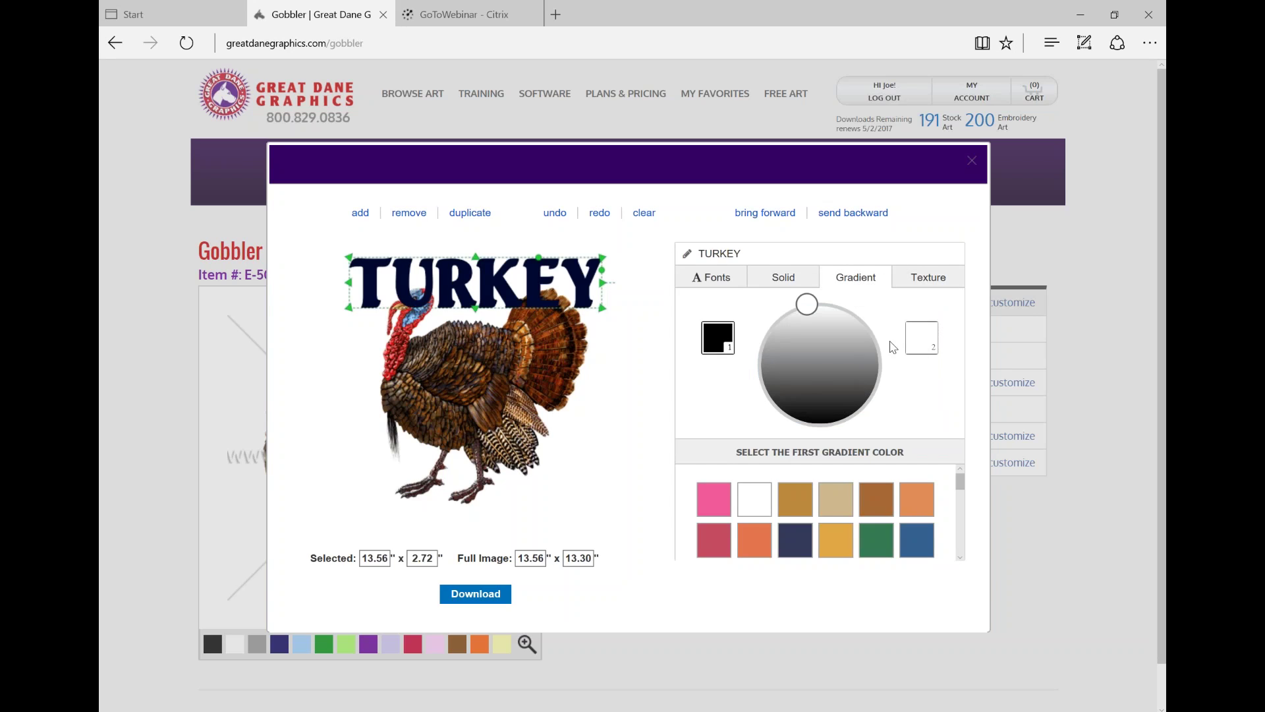
pyautogui.moveTo(961, 481); pyautogui.dragTo(962, 499)
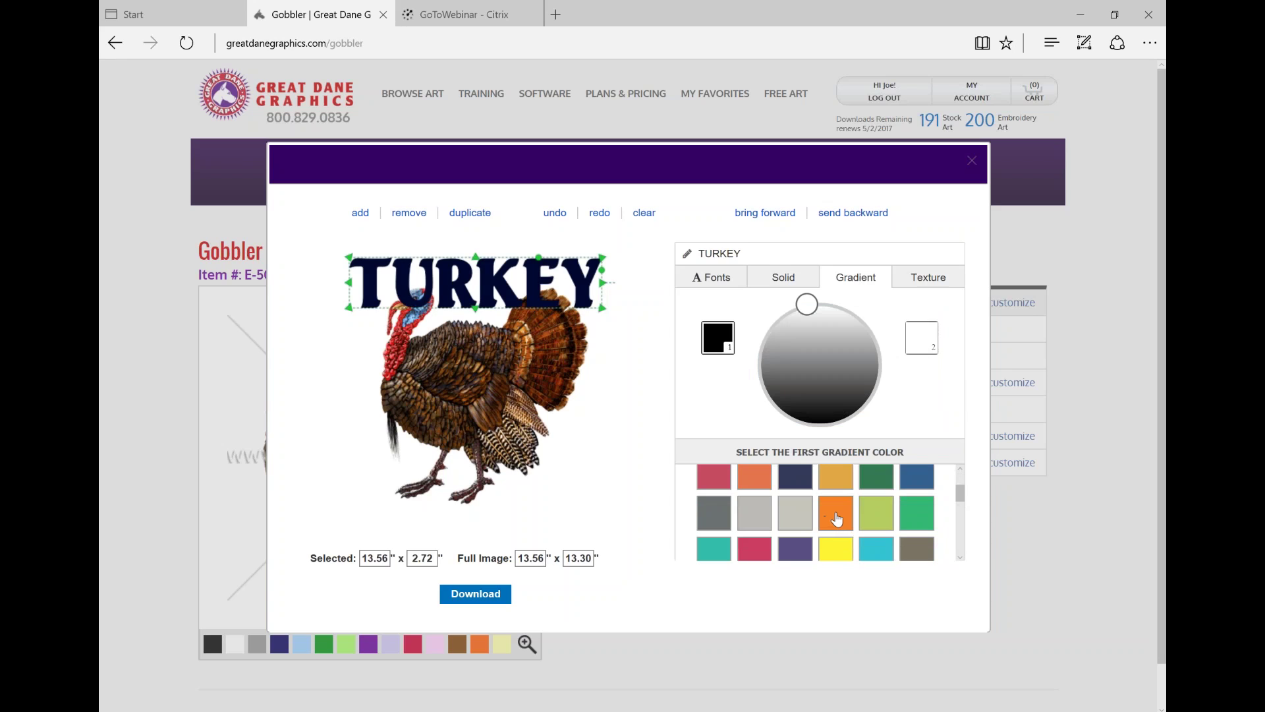
pyautogui.click(922, 353)
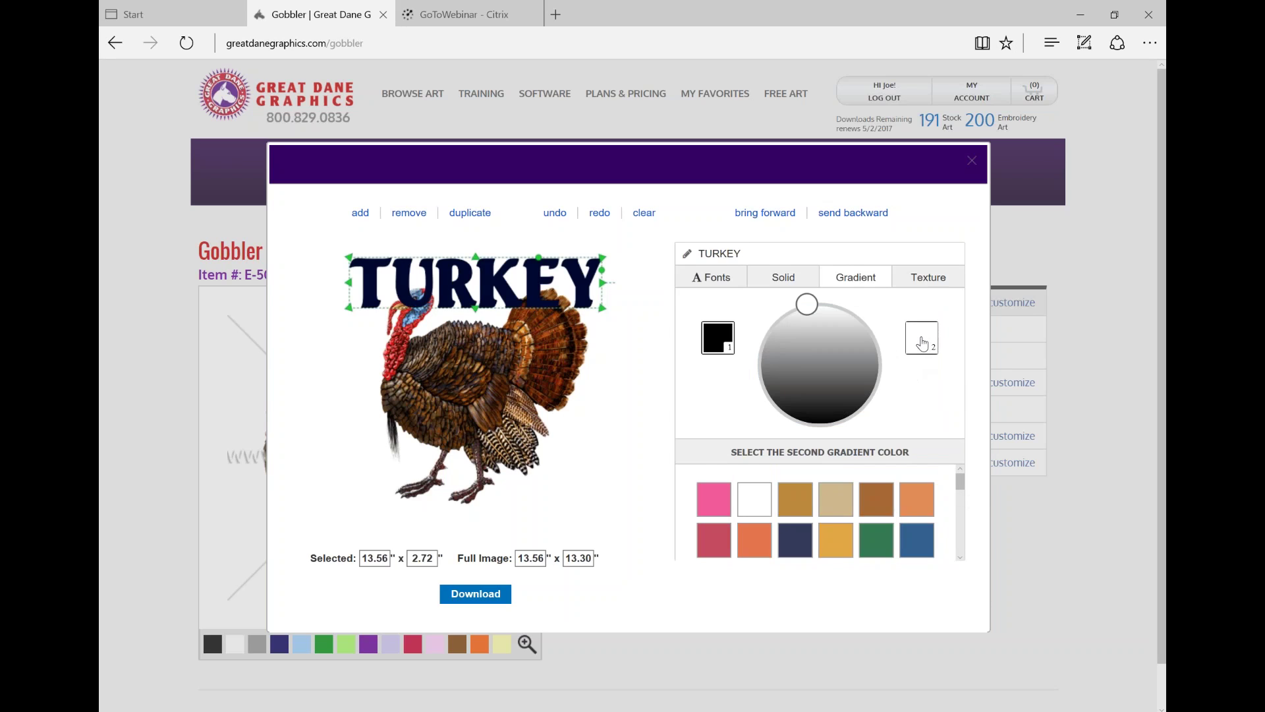
pyautogui.click(754, 541)
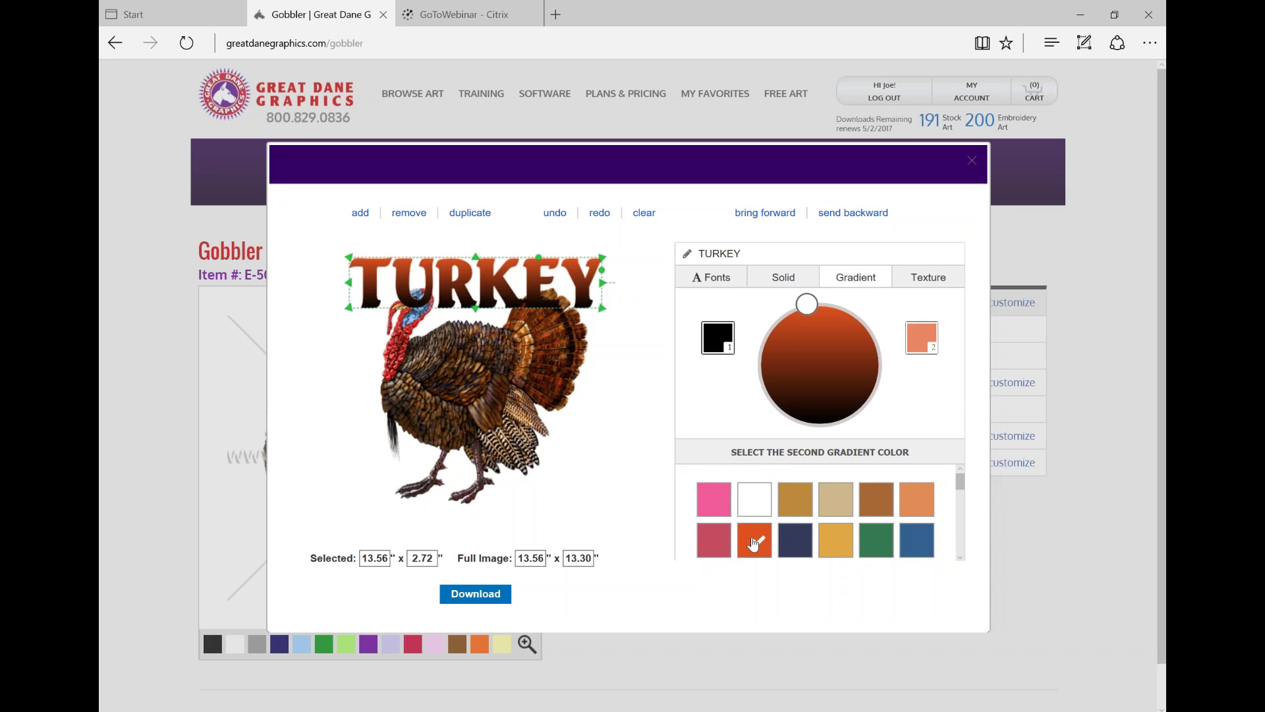
pyautogui.click(719, 354)
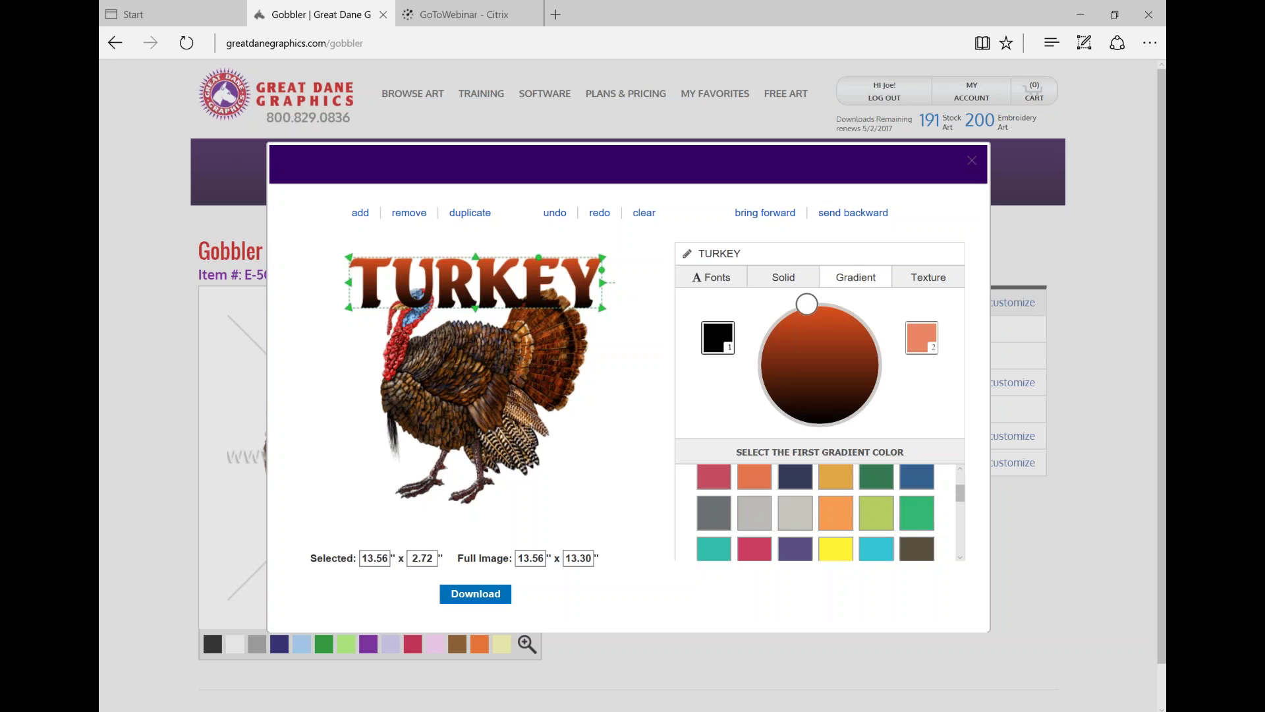
pyautogui.click(917, 554)
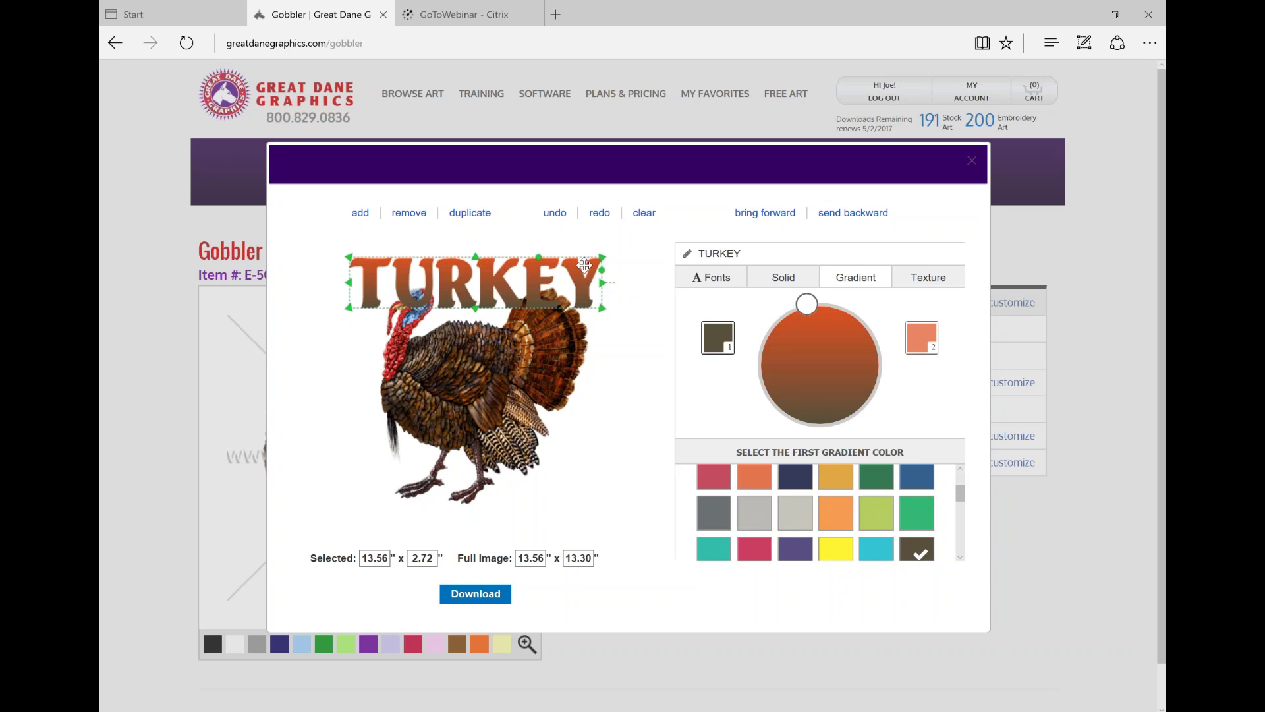
# Step: Apply the upward Vertical Arch effect to the TURKEY text and reduce its curve until the text is about 4.19 inches high
pyautogui.click(713, 277)
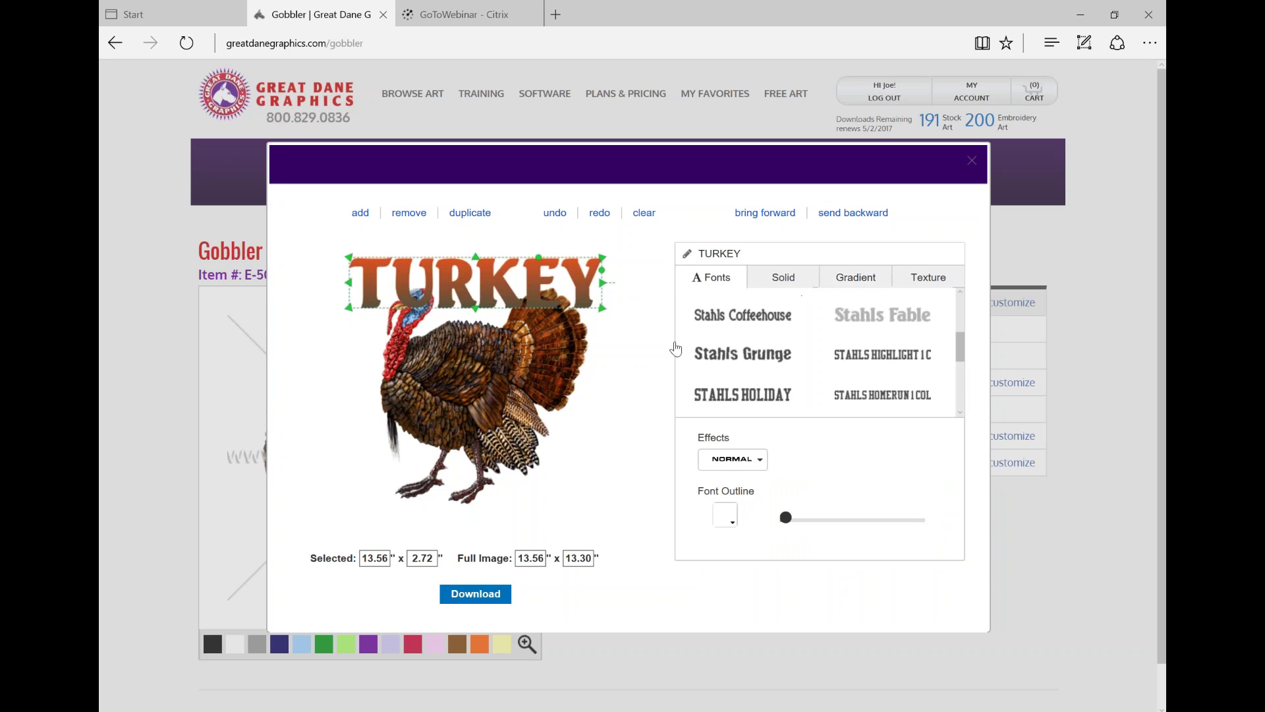
pyautogui.click(758, 461)
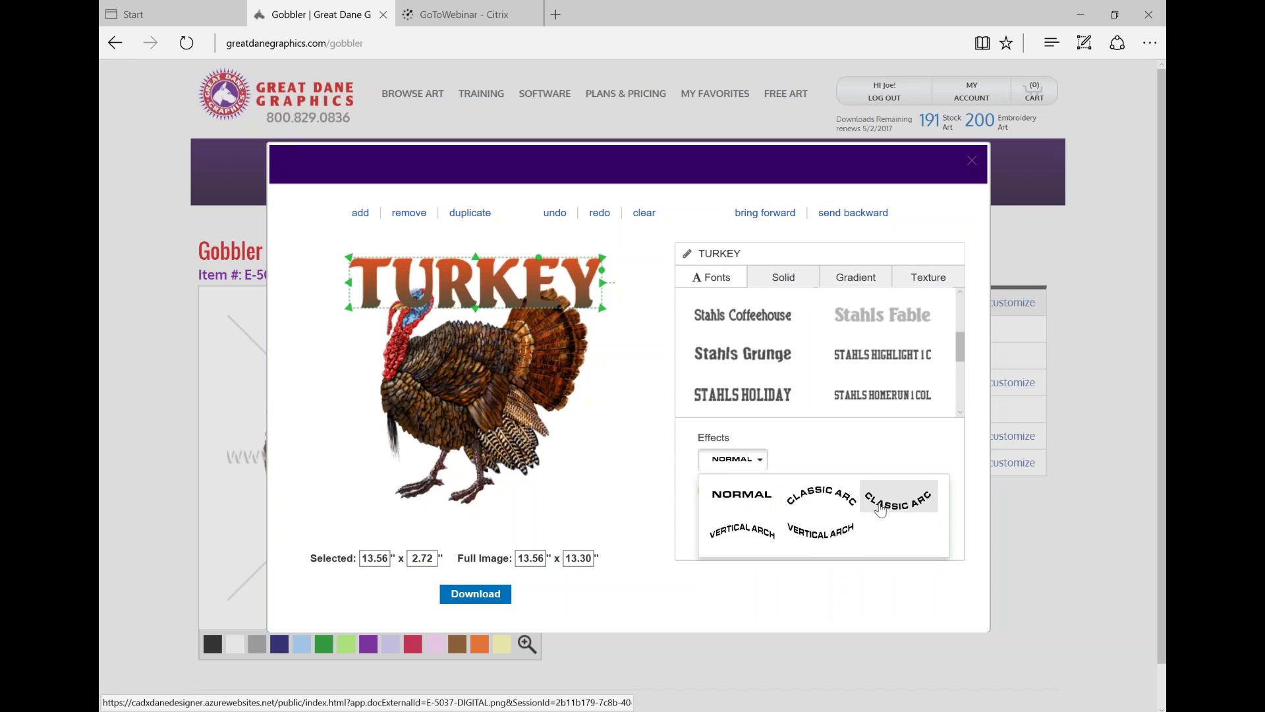
pyautogui.click(715, 531)
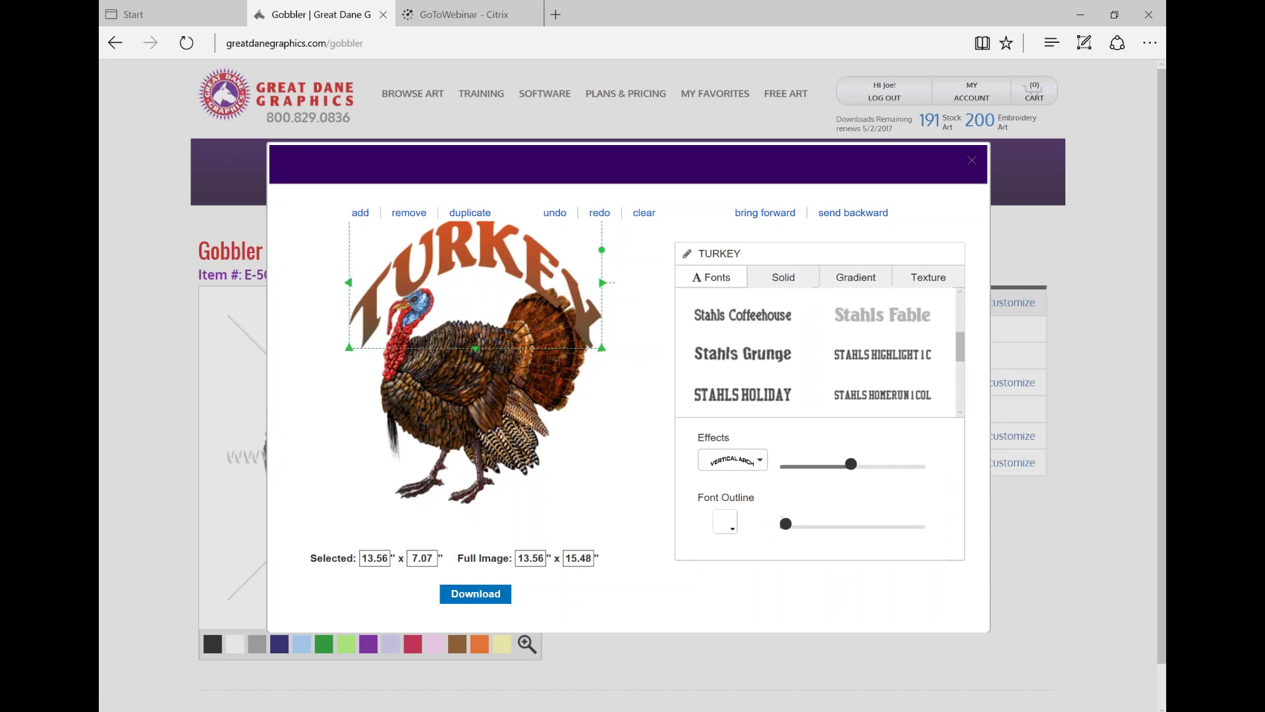
pyautogui.moveTo(851, 464); pyautogui.dragTo(807, 465)
# Step: Give the TURKEY text a thin near-black navy outline, bringing its overall size to about 13.68 × 4.32 inches
pyautogui.click(720, 527)
pyautogui.moveTo(959, 394); pyautogui.dragTo(964, 495)
pyautogui.click(917, 518)
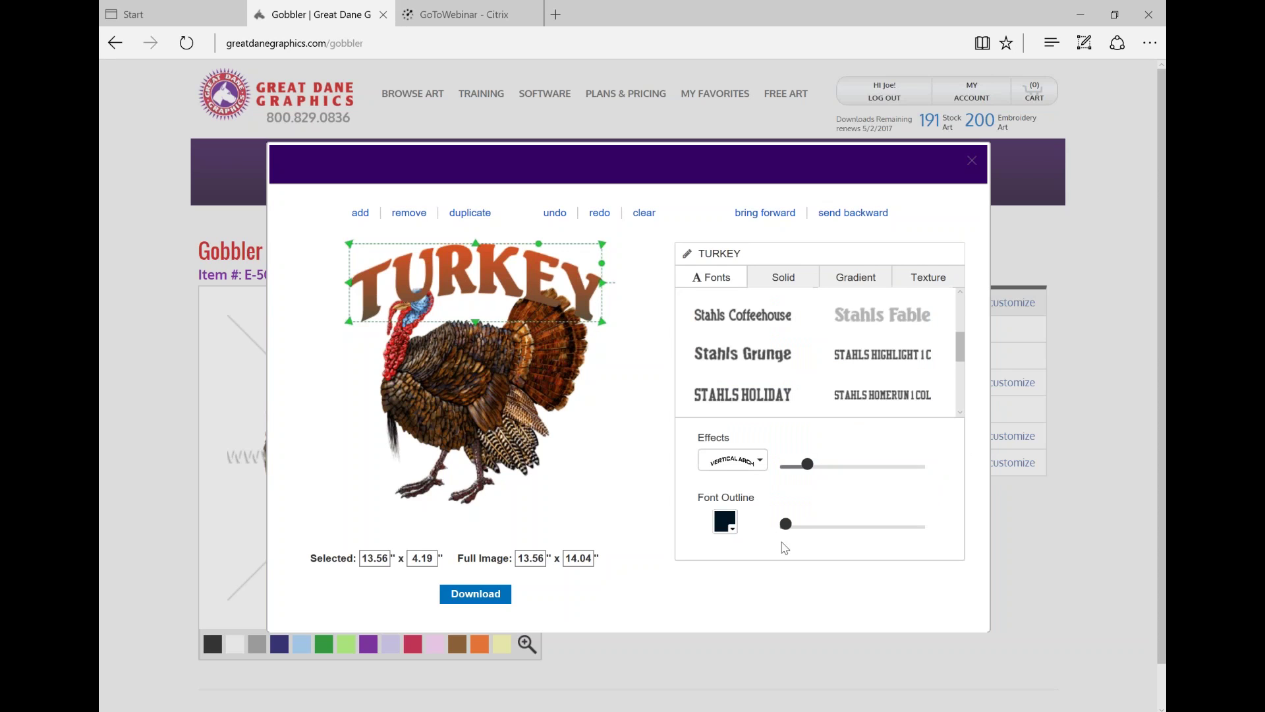
pyautogui.moveTo(786, 524)
pyautogui.mouseDown()
pyautogui.moveTo(820, 526)
pyautogui.moveTo(788, 525)
pyautogui.moveTo(799, 526)
pyautogui.mouseUp()
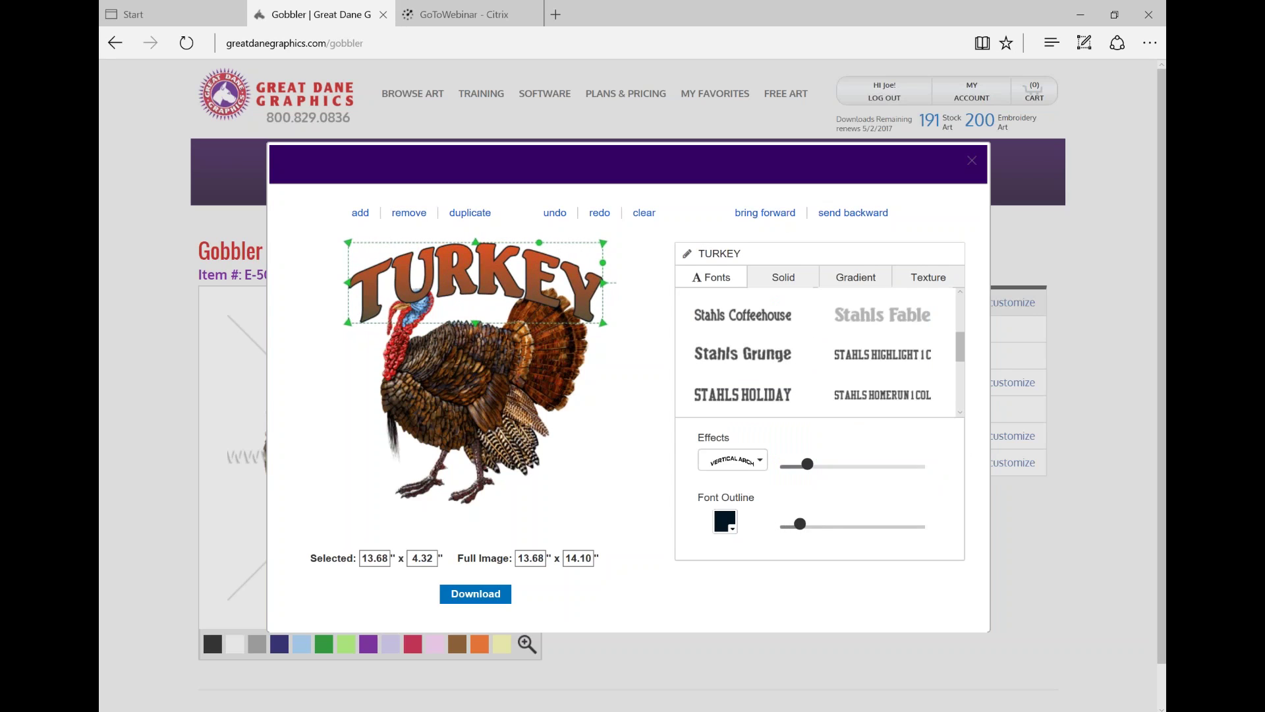
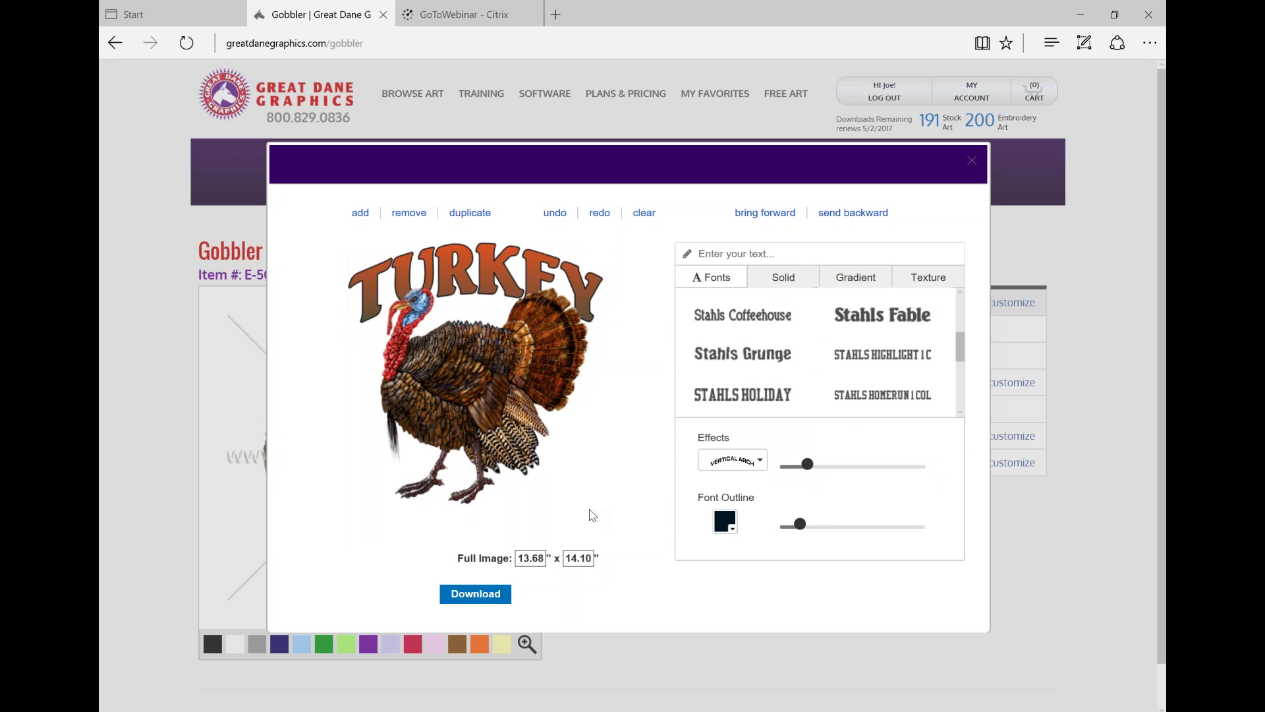
# Step: Download the customized turkey design as a PNG and save it to the Desktop as DownloadedDesign
pyautogui.click(484, 594)
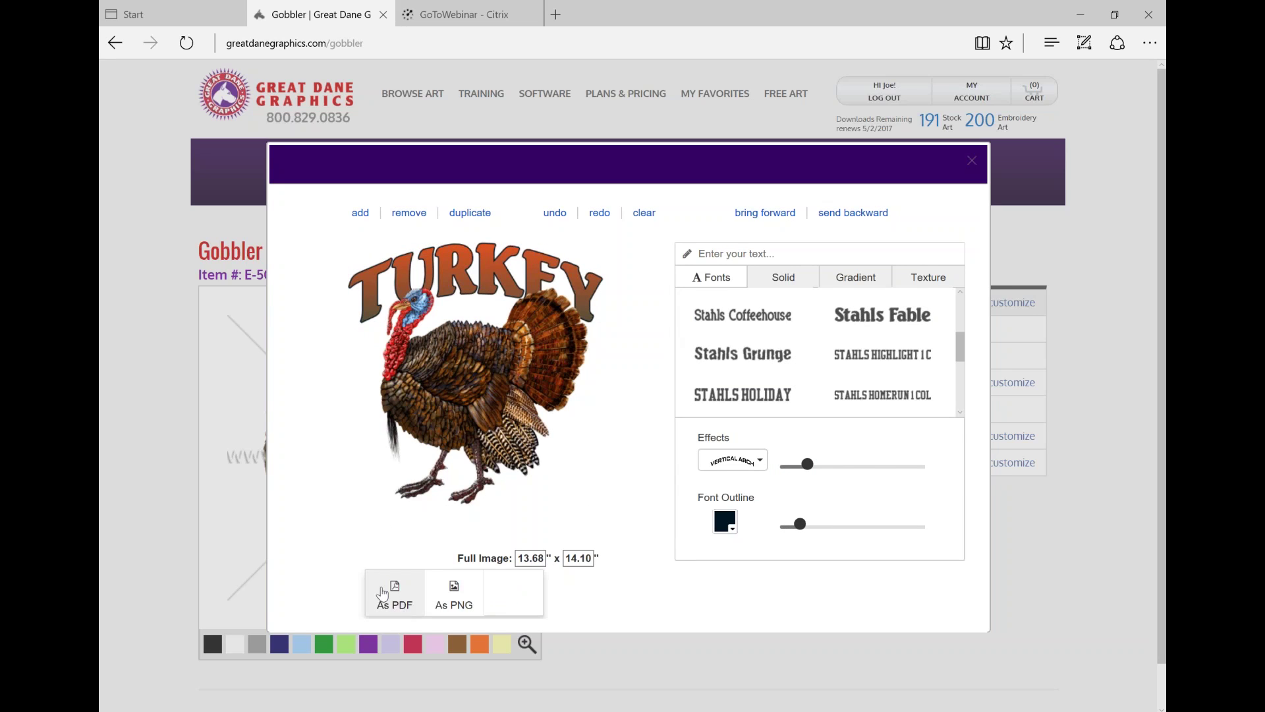
pyautogui.click(453, 596)
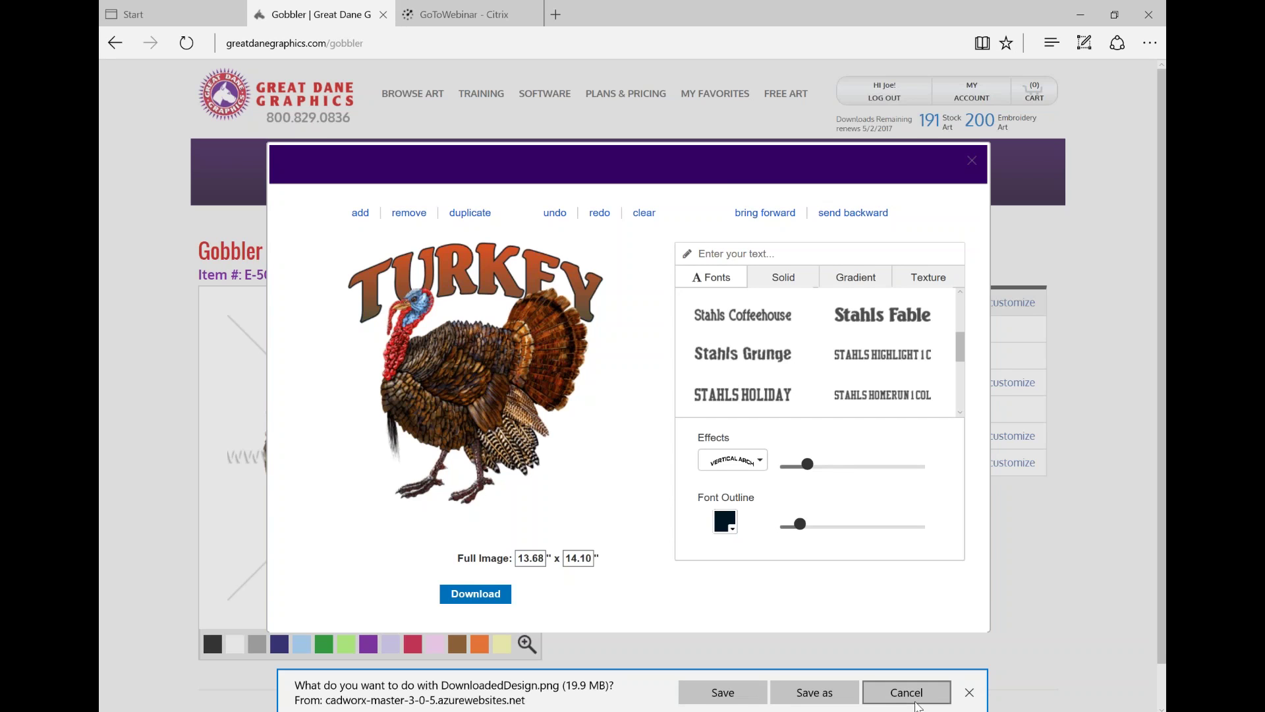
pyautogui.click(816, 695)
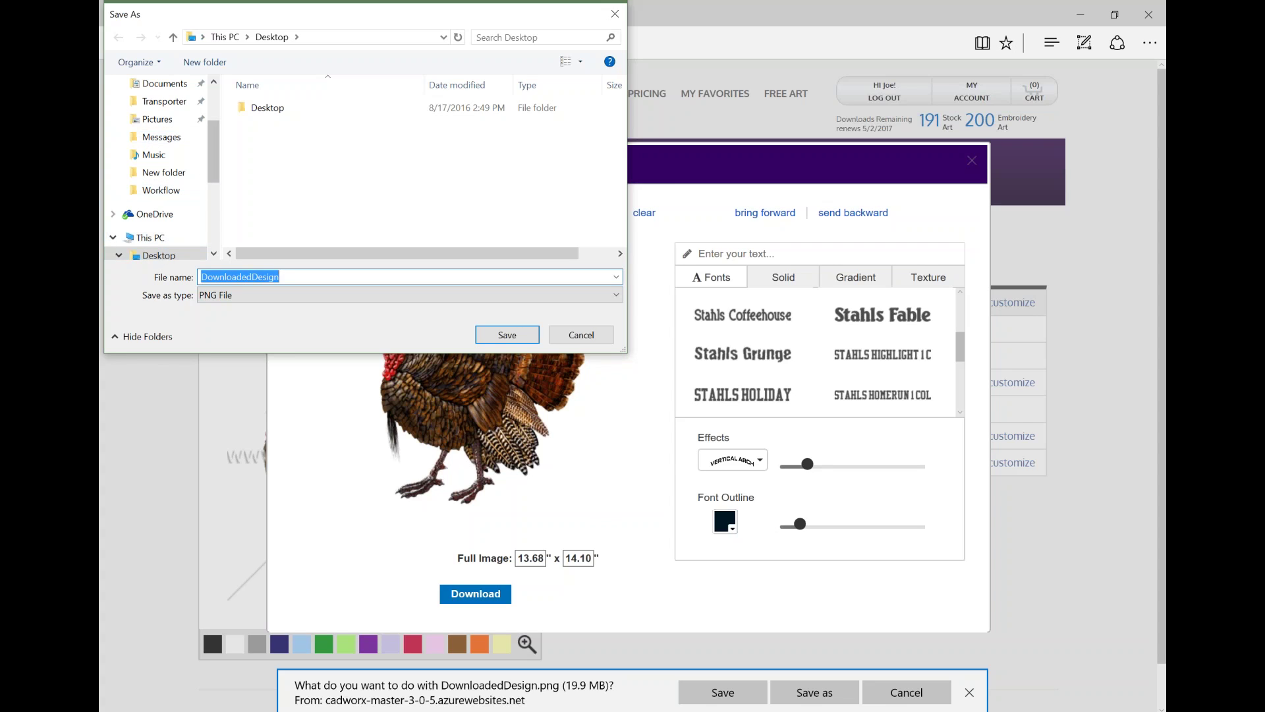
pyautogui.scroll(-1, 201, 179)
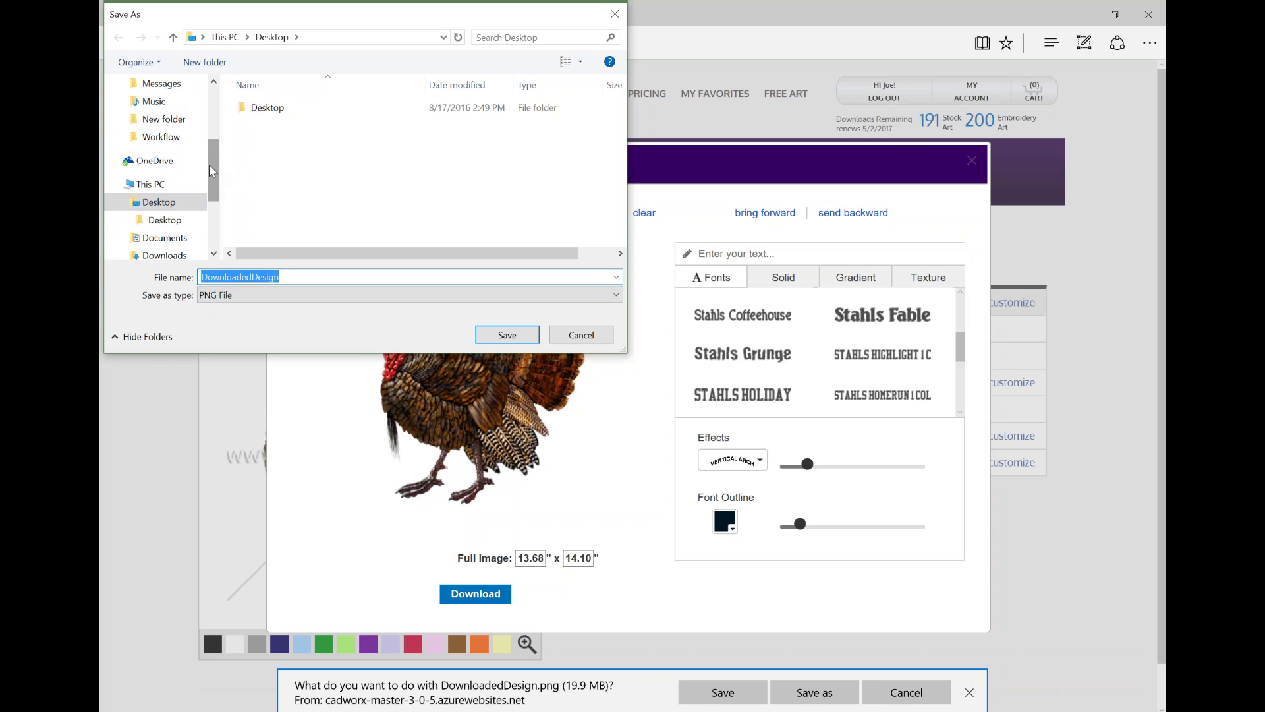
pyautogui.moveTo(212, 172); pyautogui.dragTo(212, 118)
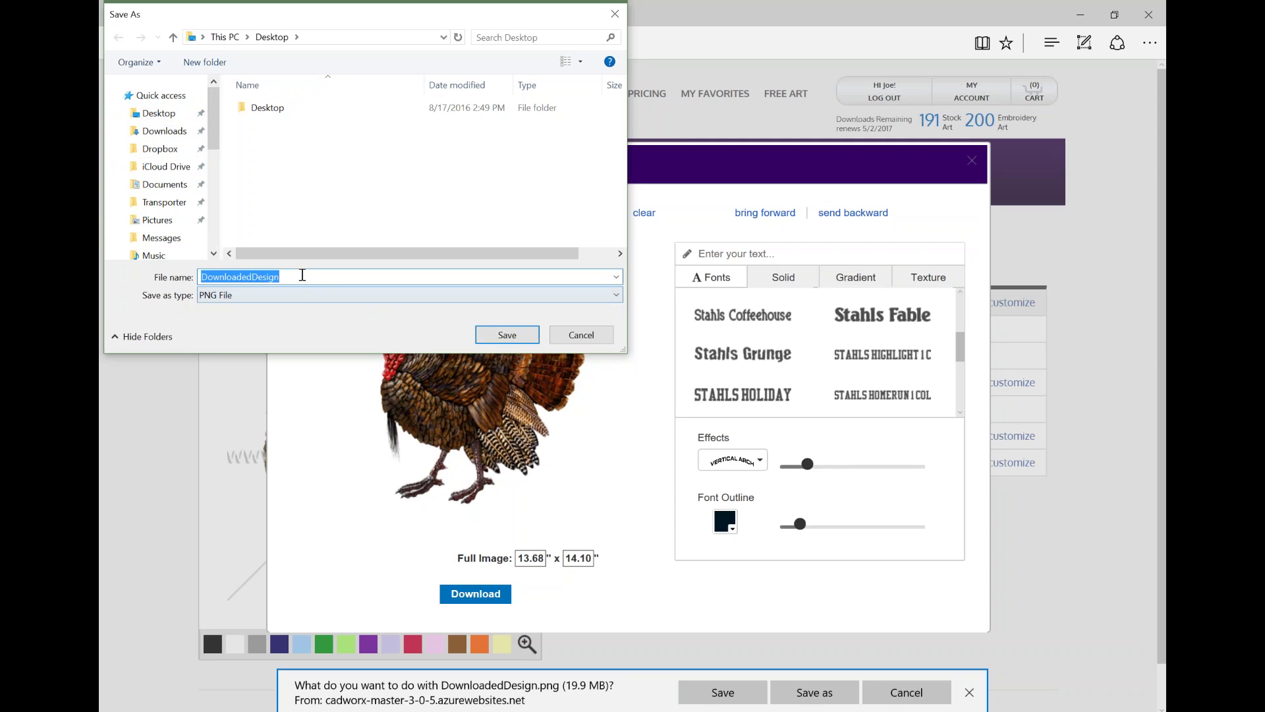
pyautogui.click(488, 338)
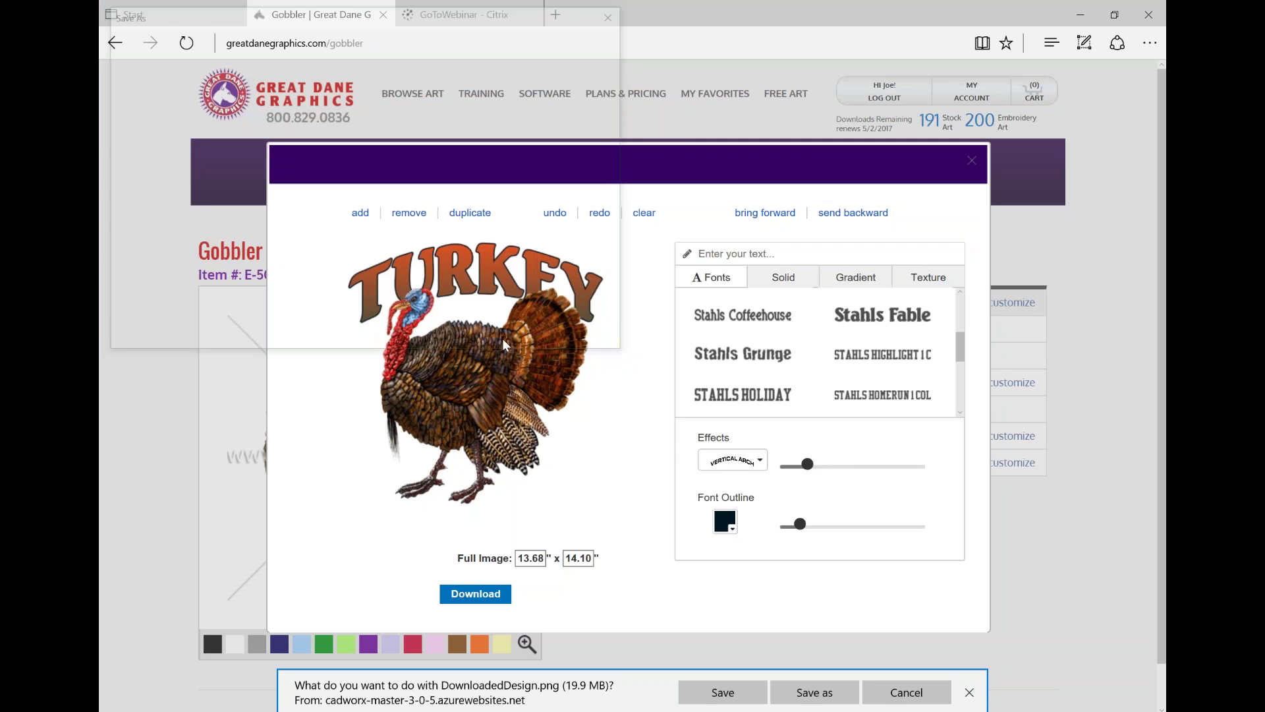
pyautogui.click(972, 697)
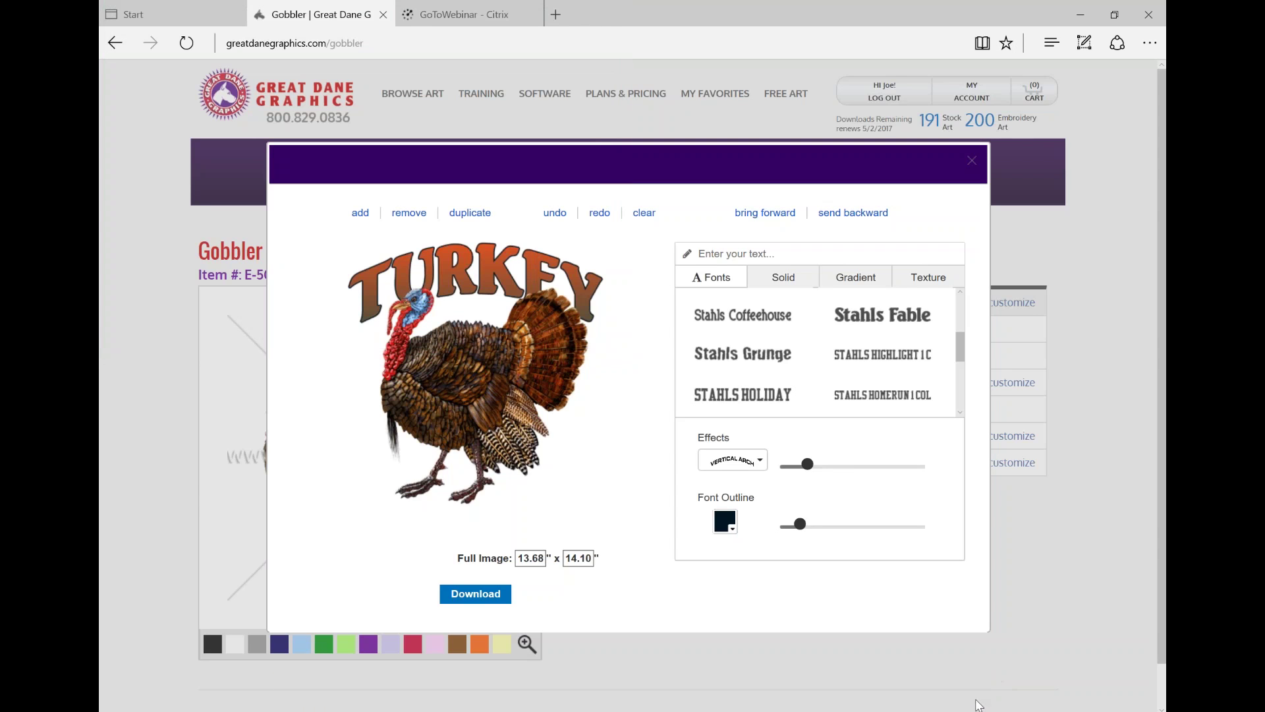
# Step: Close the design customizer and minimize the browser and WordPad windows to reveal the desktop
pyautogui.click(972, 162)
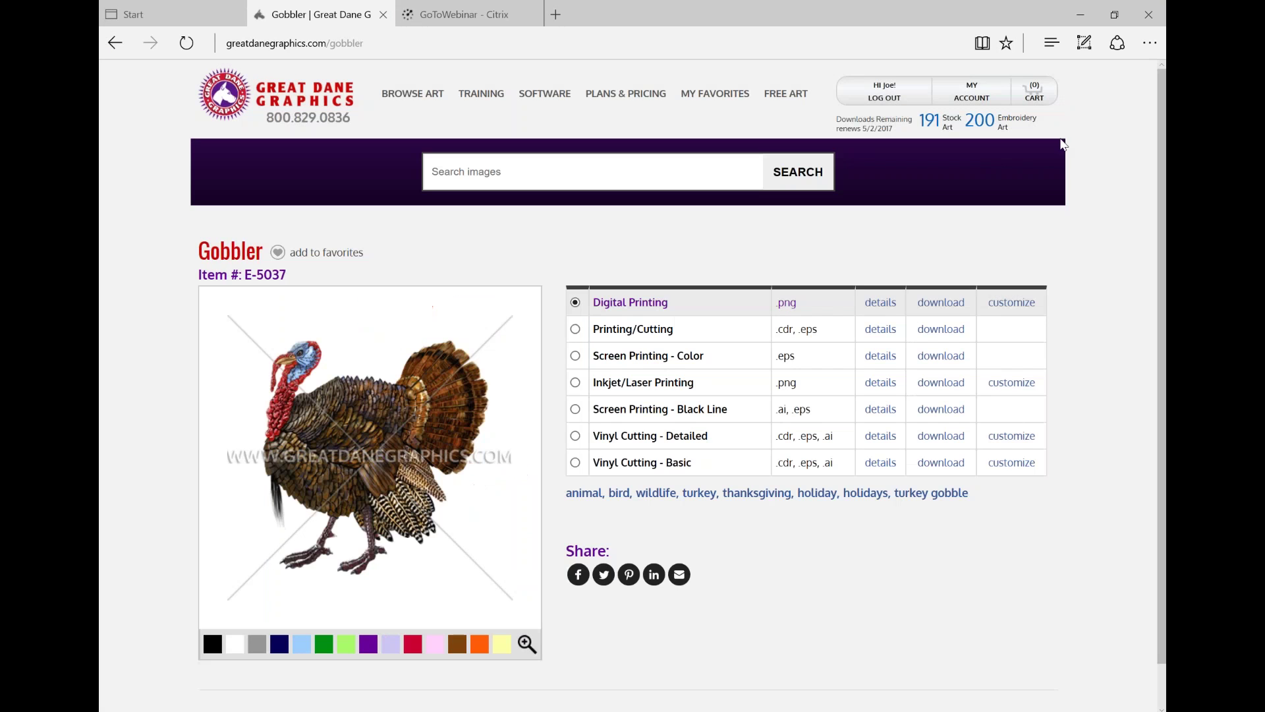
pyautogui.click(1072, 20)
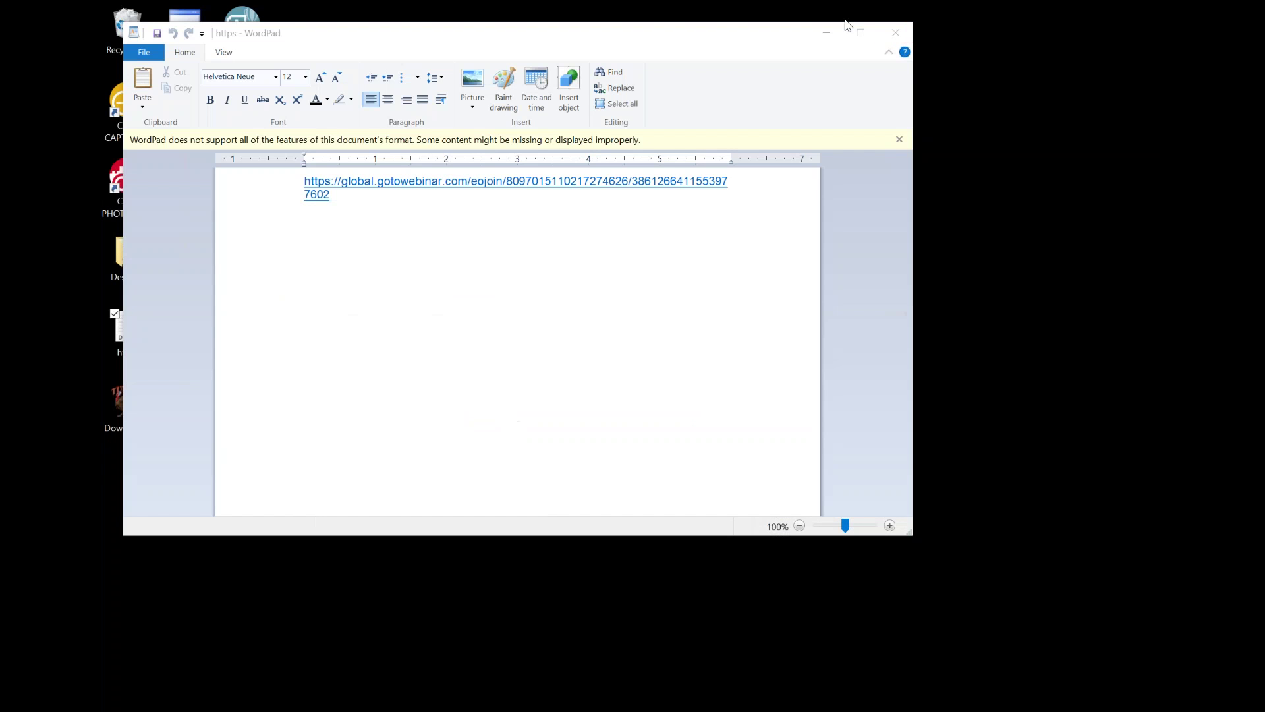
pyautogui.click(827, 35)
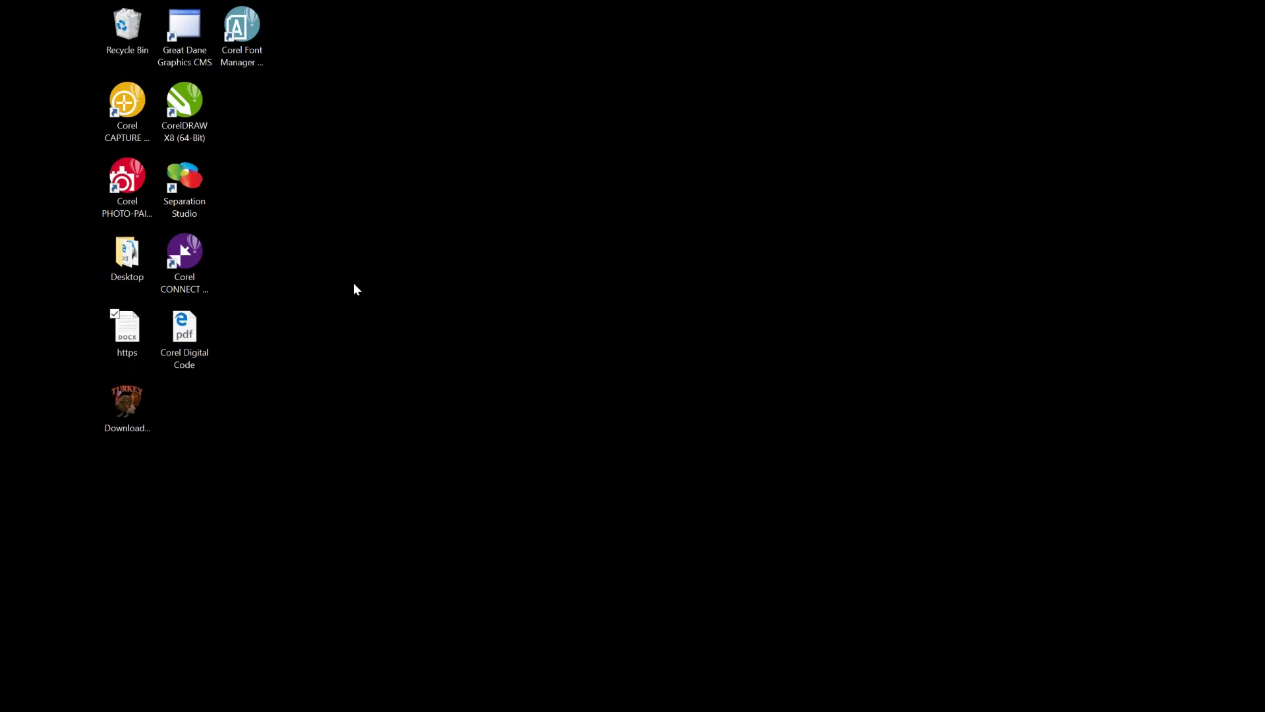
# Step: Bring up the open Corel Digital Code PDF to view the promotional code and minimize it again
pyautogui.moveTo(430, 704)
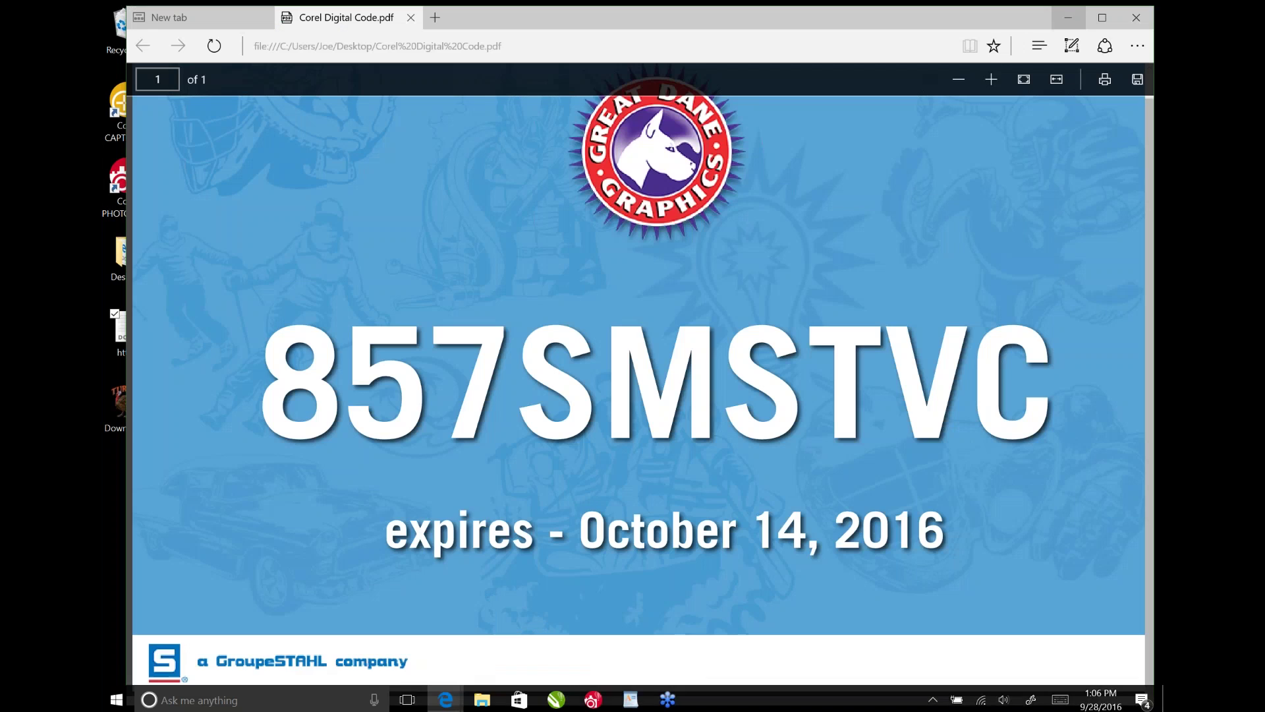
pyautogui.click(518, 646)
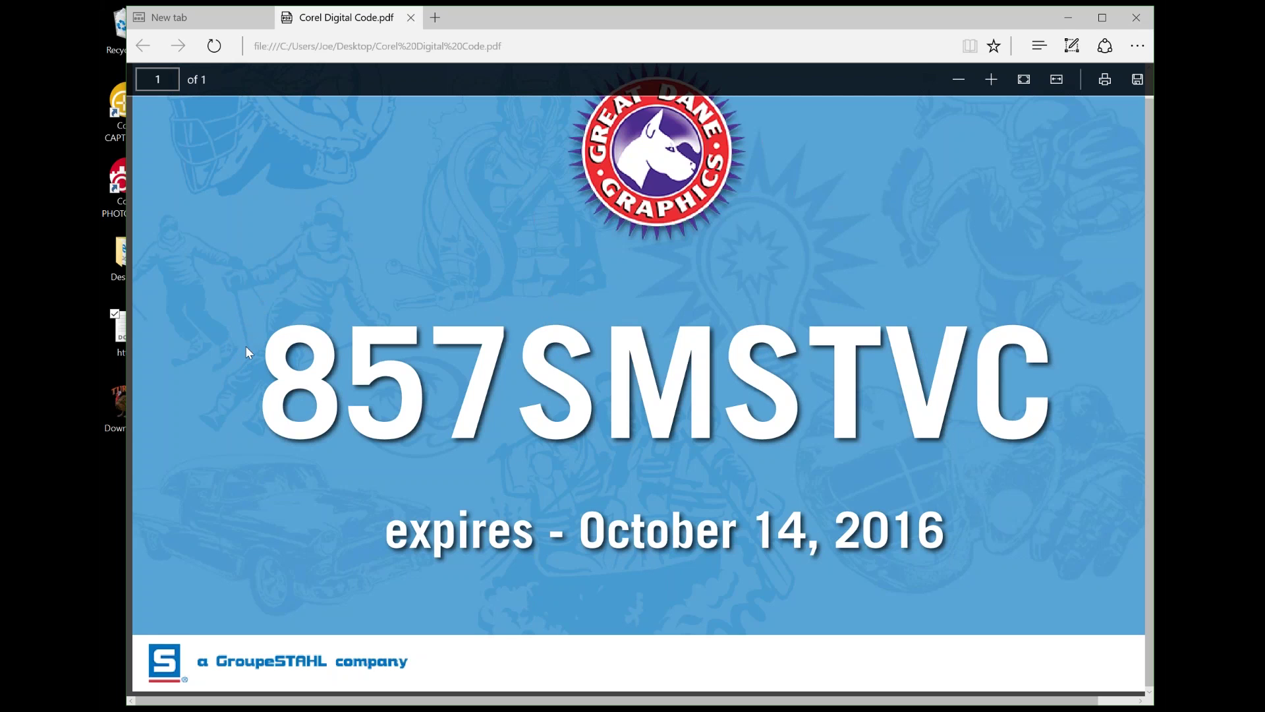
pyautogui.click(1071, 19)
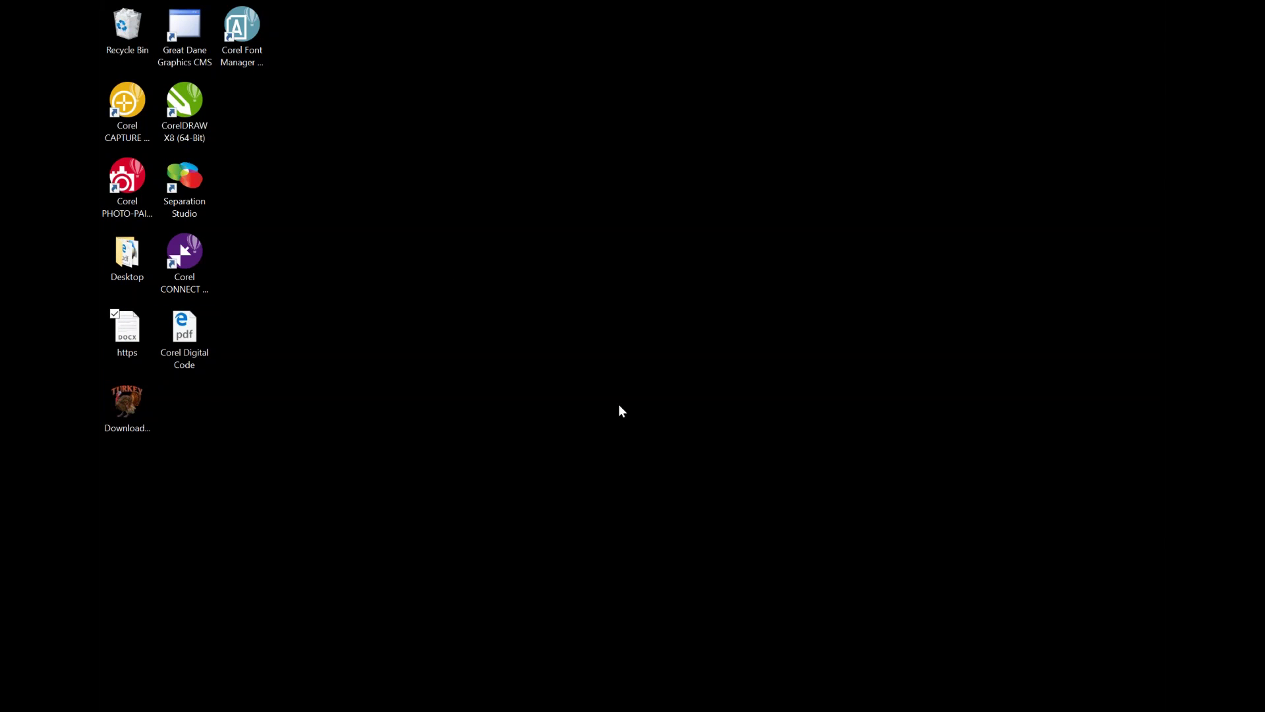
# Step: Switch to Corel PHOTO-PAINT X8 and open the DownloadedDesign PNG from the Desktop
pyautogui.moveTo(618, 709)
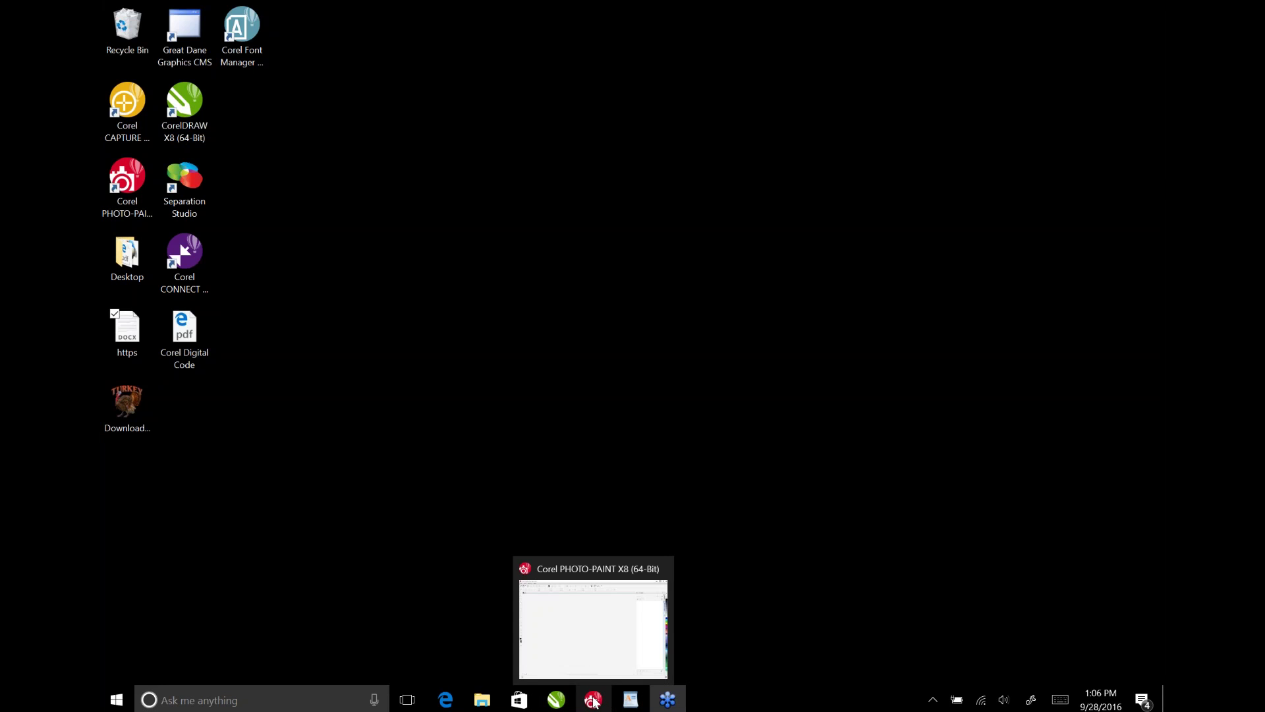
pyautogui.click(590, 701)
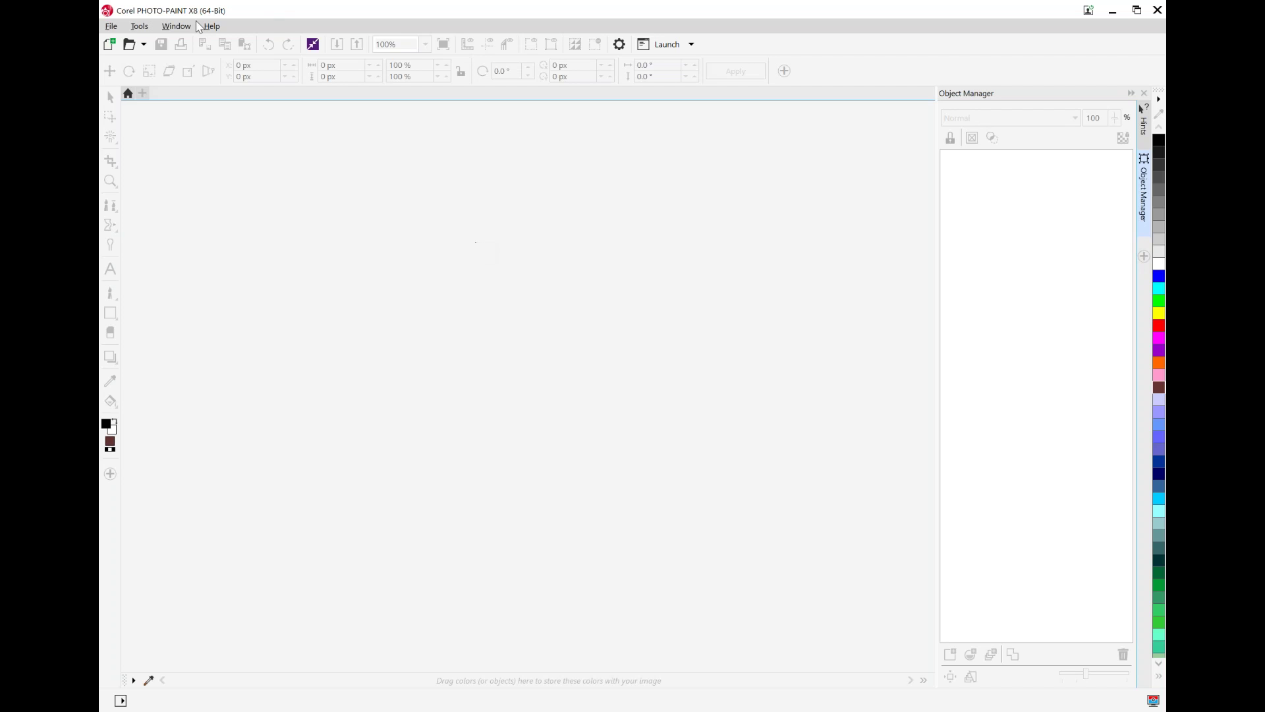
pyautogui.click(112, 26)
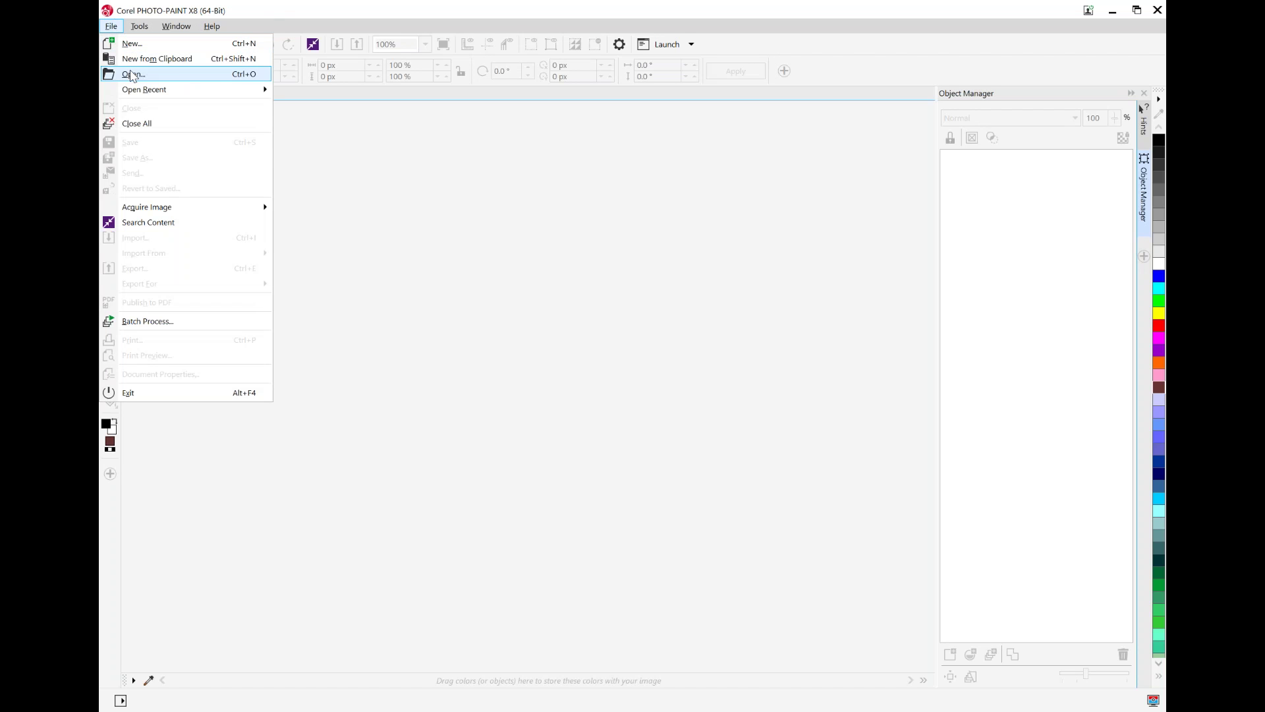
pyautogui.click(132, 70)
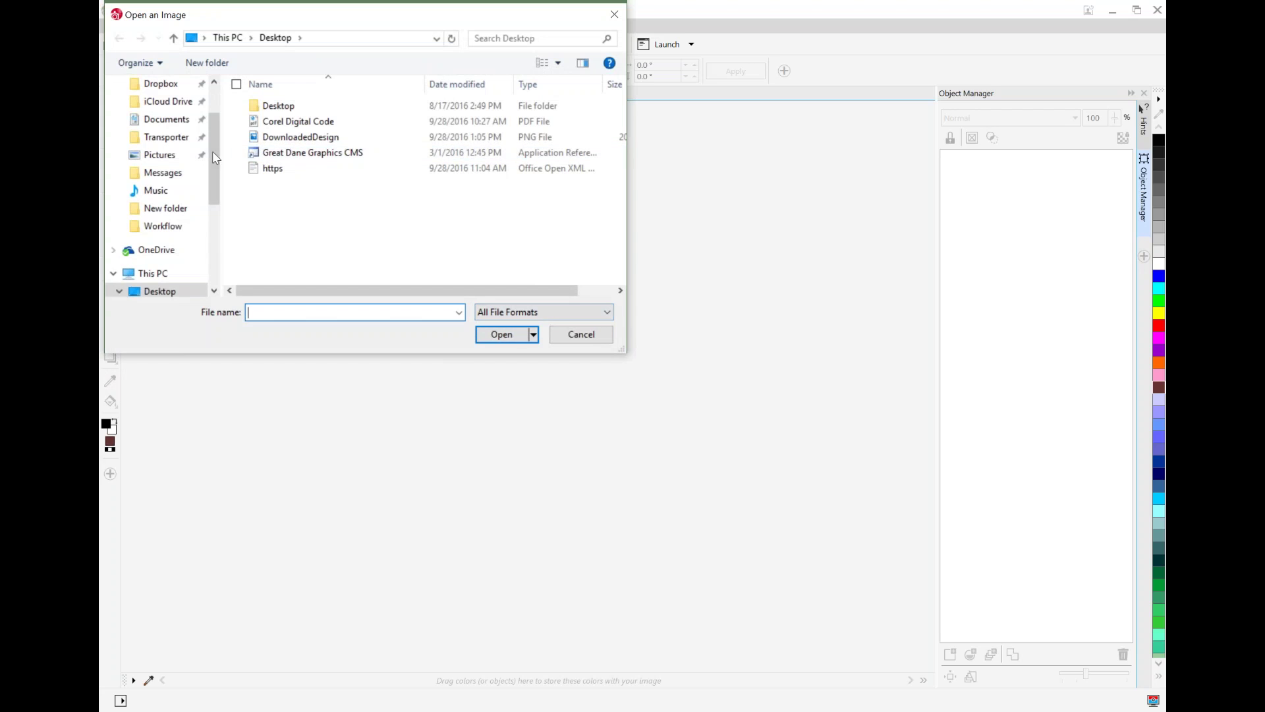
pyautogui.click(215, 85)
pyautogui.click(158, 114)
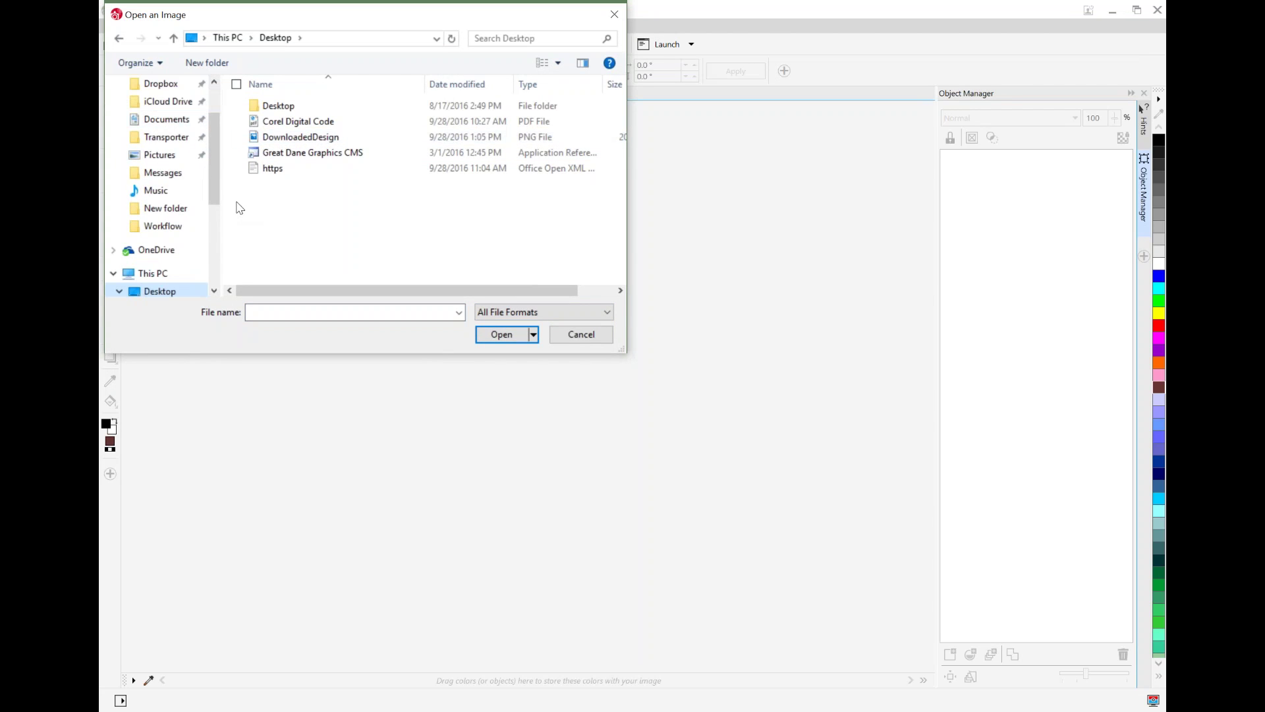
pyautogui.doubleClick(305, 148)
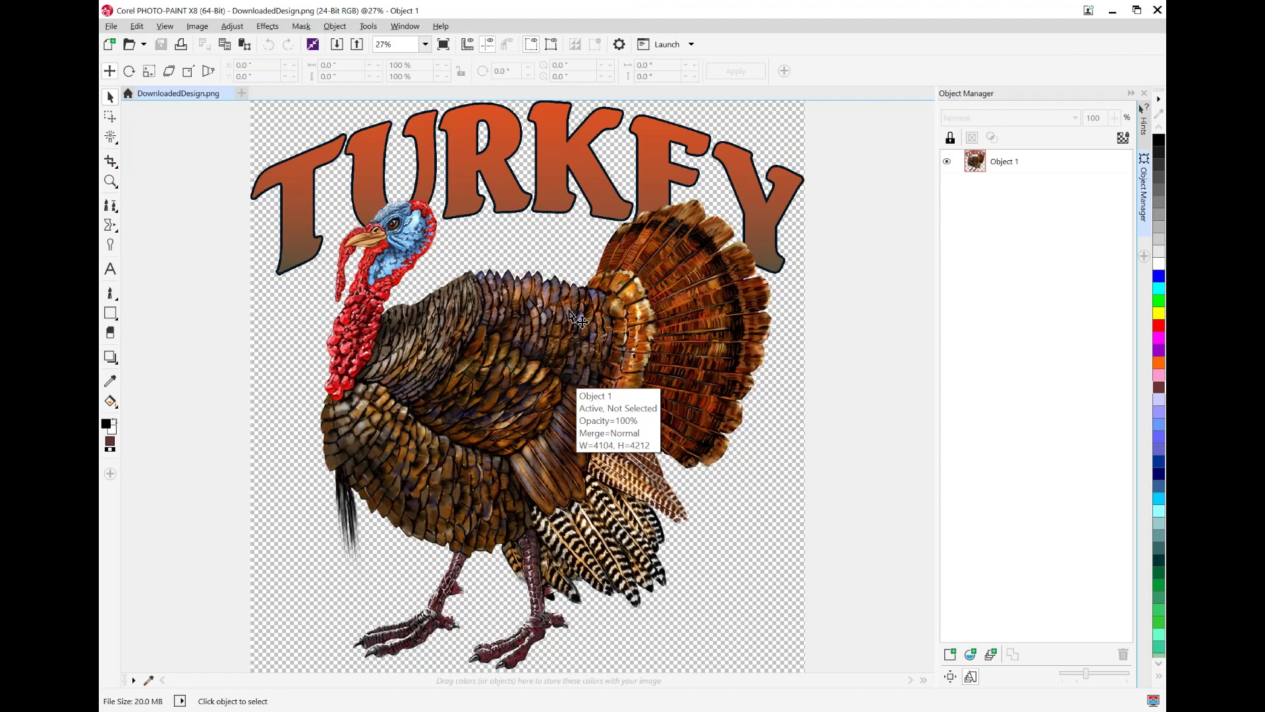
# Step: Examine the turkey image's pixel detail at 800% and 1200% magnification and fit the whole image back in view
pyautogui.click(110, 182)
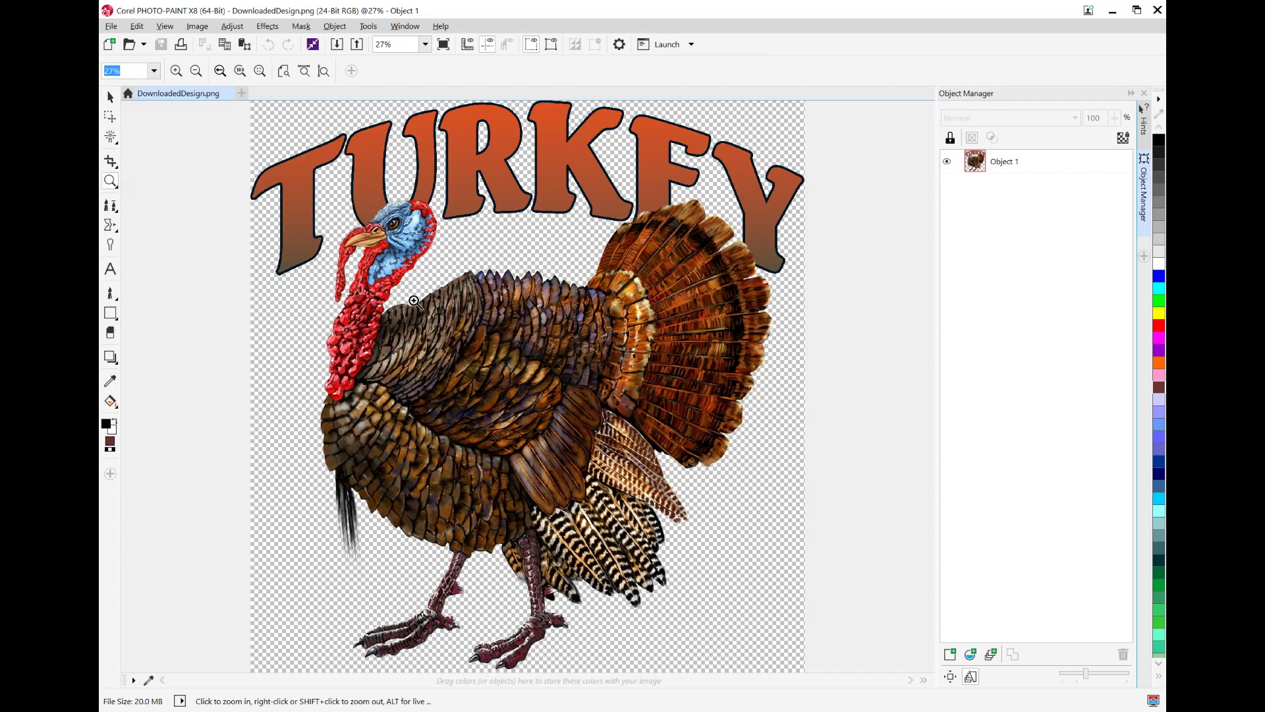
pyautogui.click(425, 45)
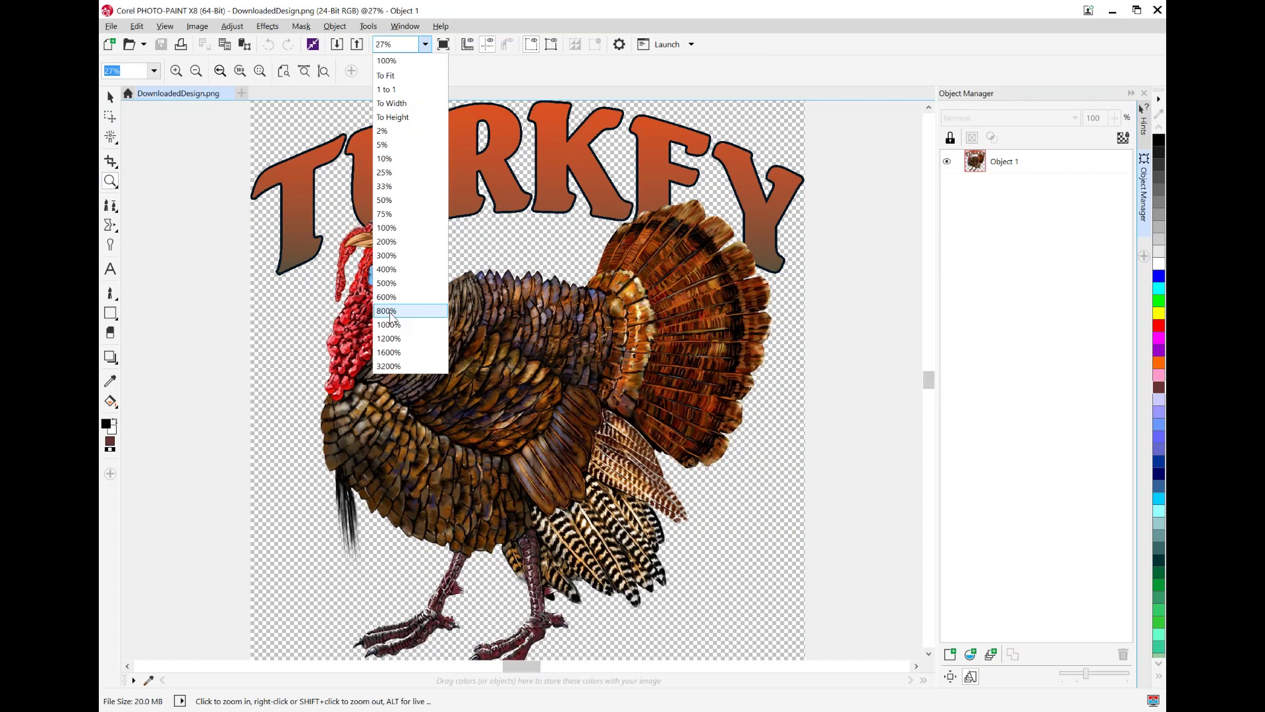
pyautogui.click(389, 311)
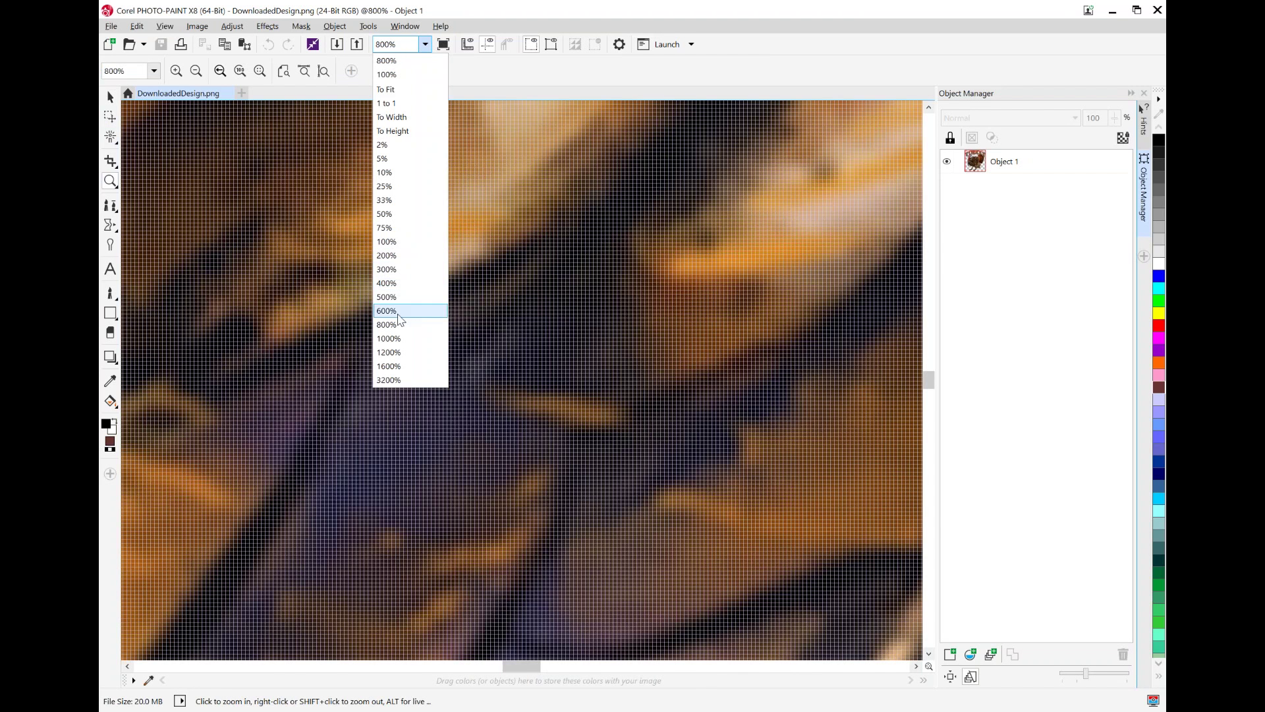
pyautogui.click(405, 353)
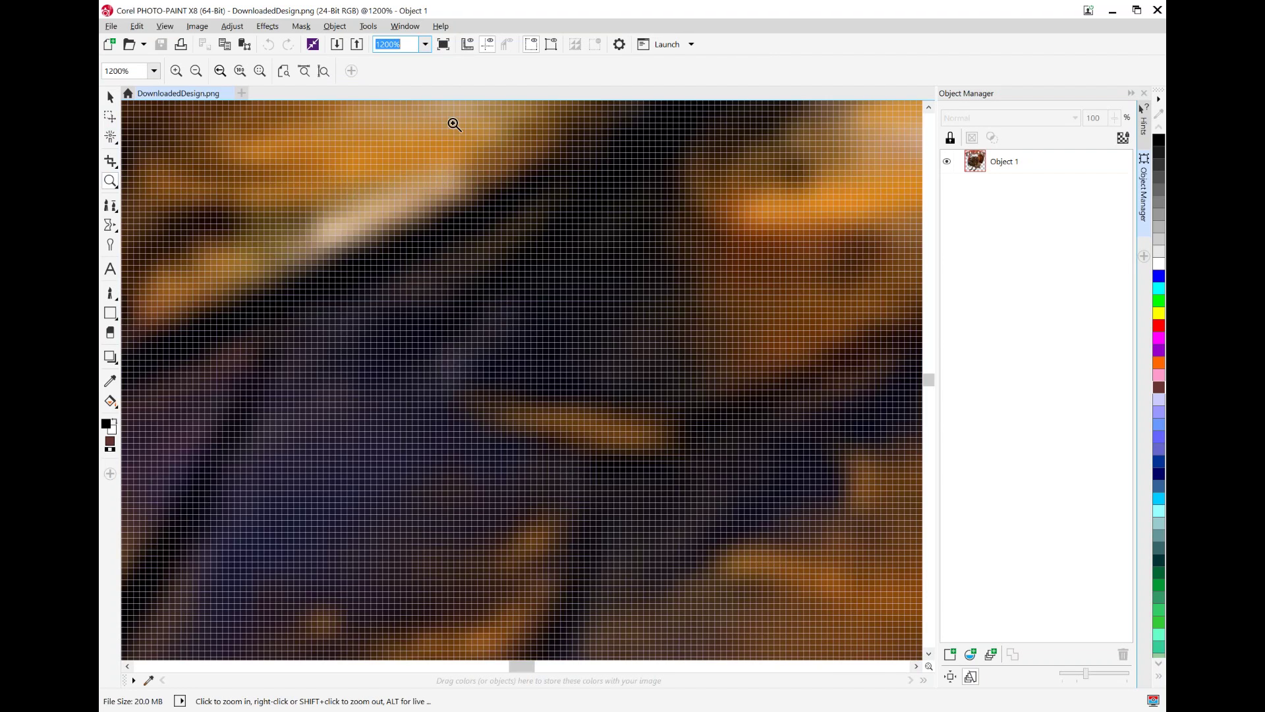
pyautogui.click(425, 44)
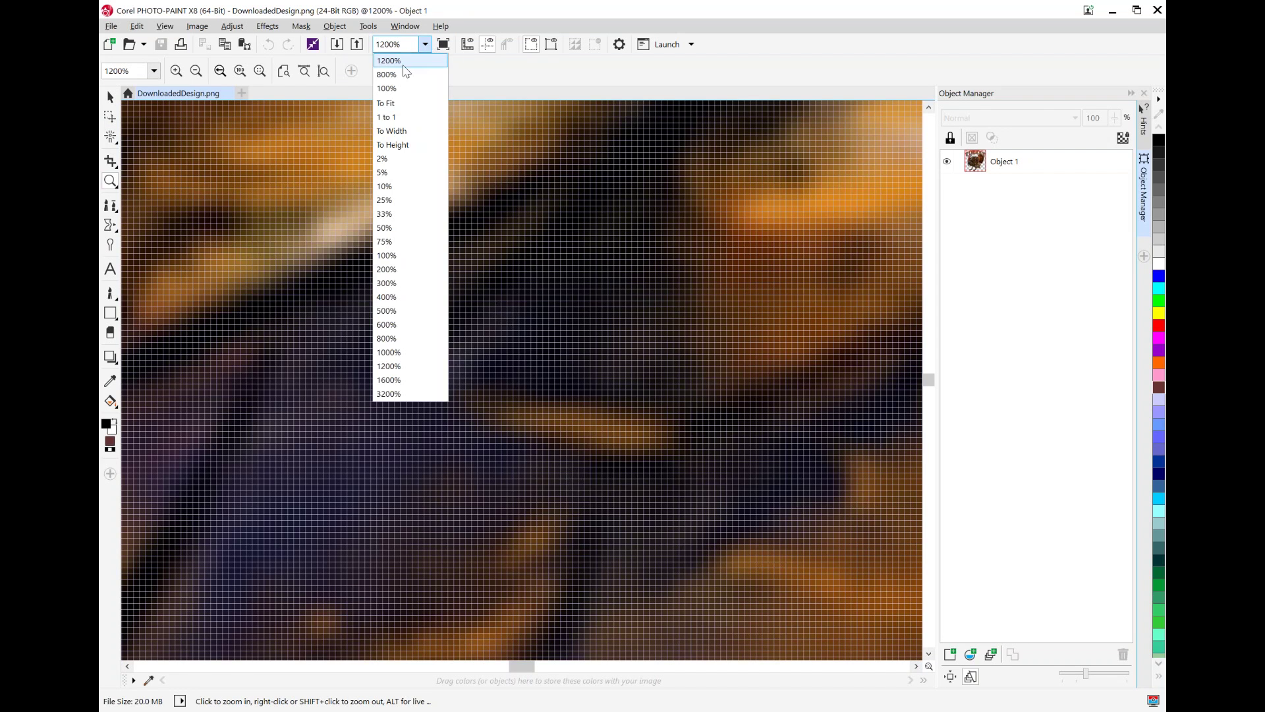
pyautogui.click(405, 105)
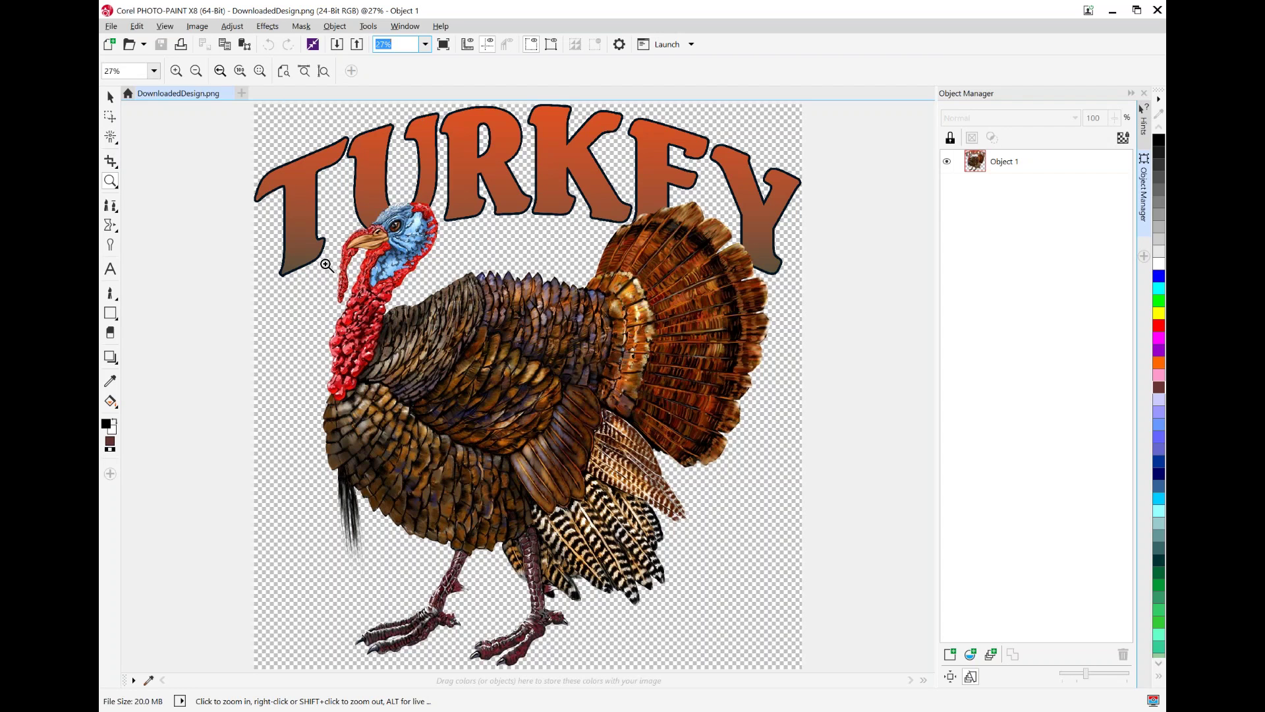
# Step: Close the DownloadedDesign.png document
pyautogui.moveTo(226, 96)
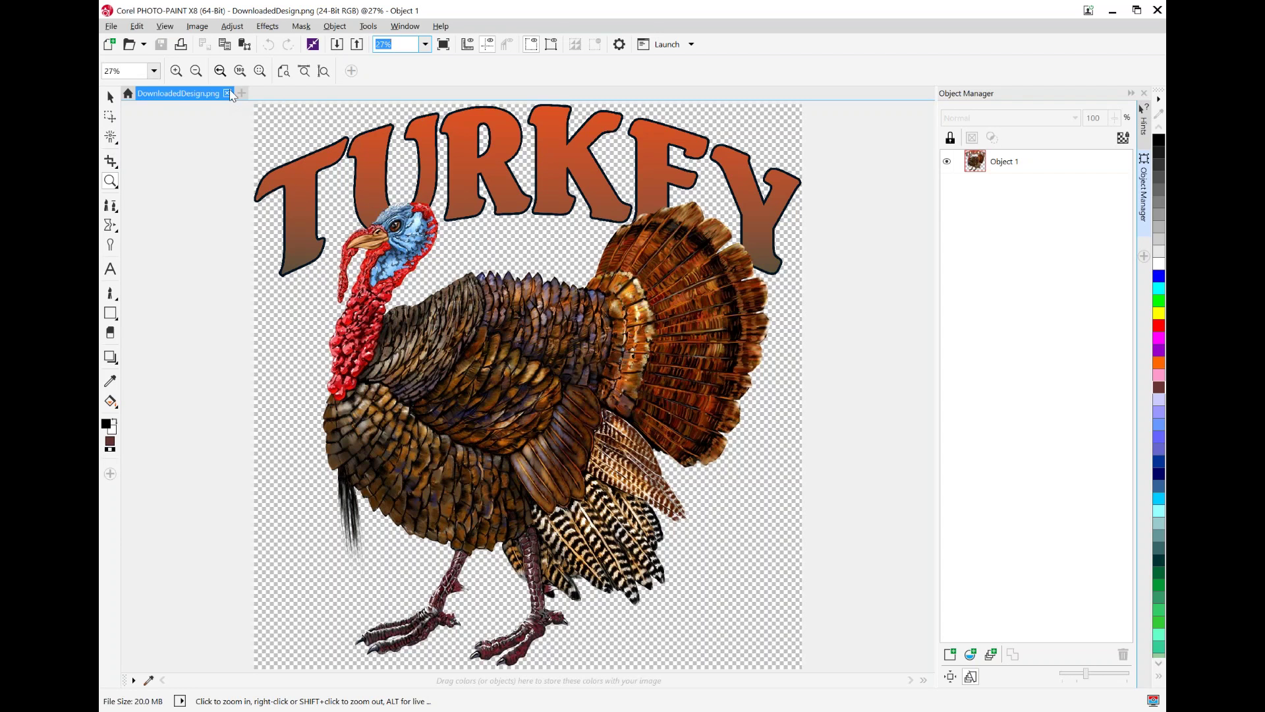
pyautogui.click(227, 94)
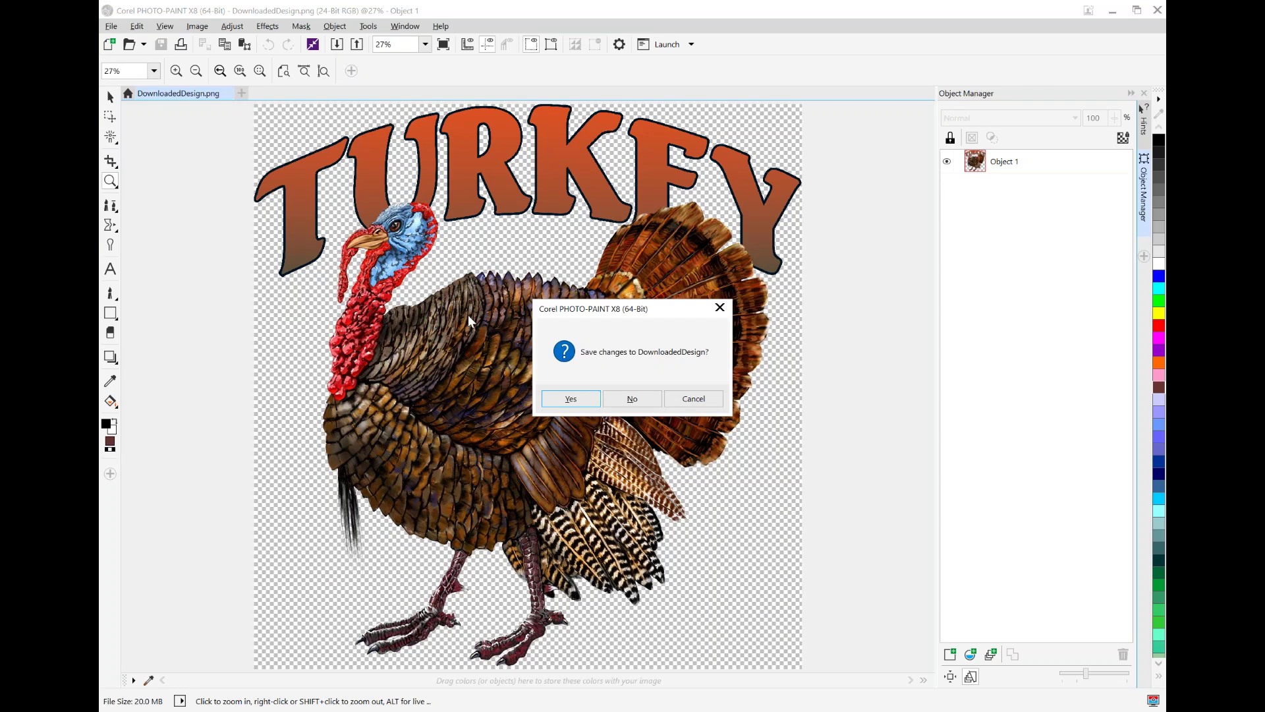
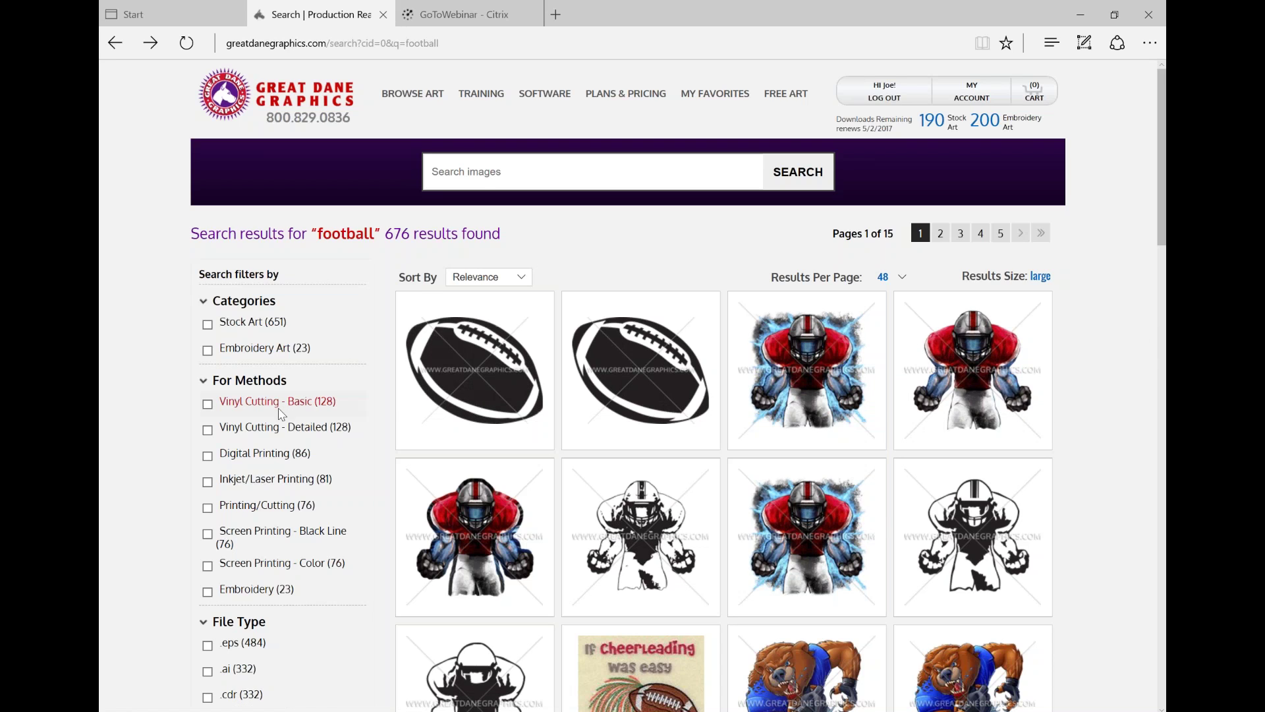
# Step: Filter the football search results to Digital Printing artwork and open the Fireball Football stock art
pyautogui.click(208, 457)
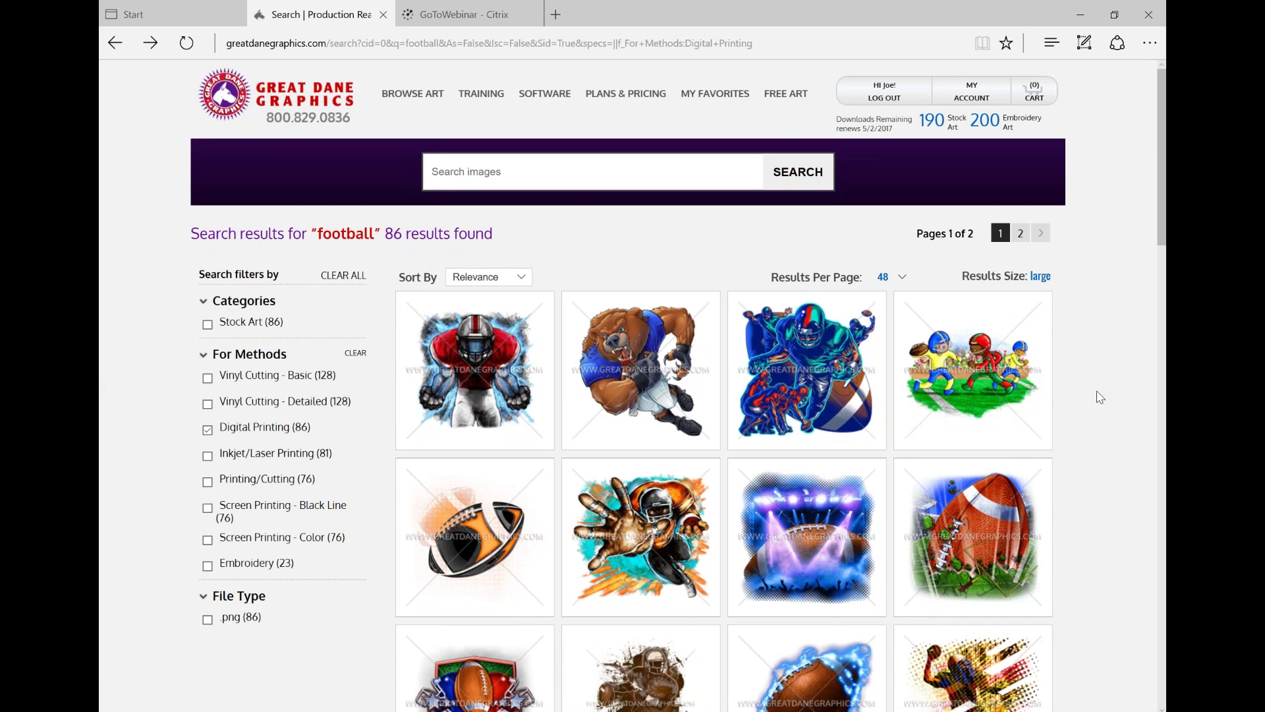
pyautogui.scroll(-2, 1100, 397)
pyautogui.scroll(-6, 1100, 396)
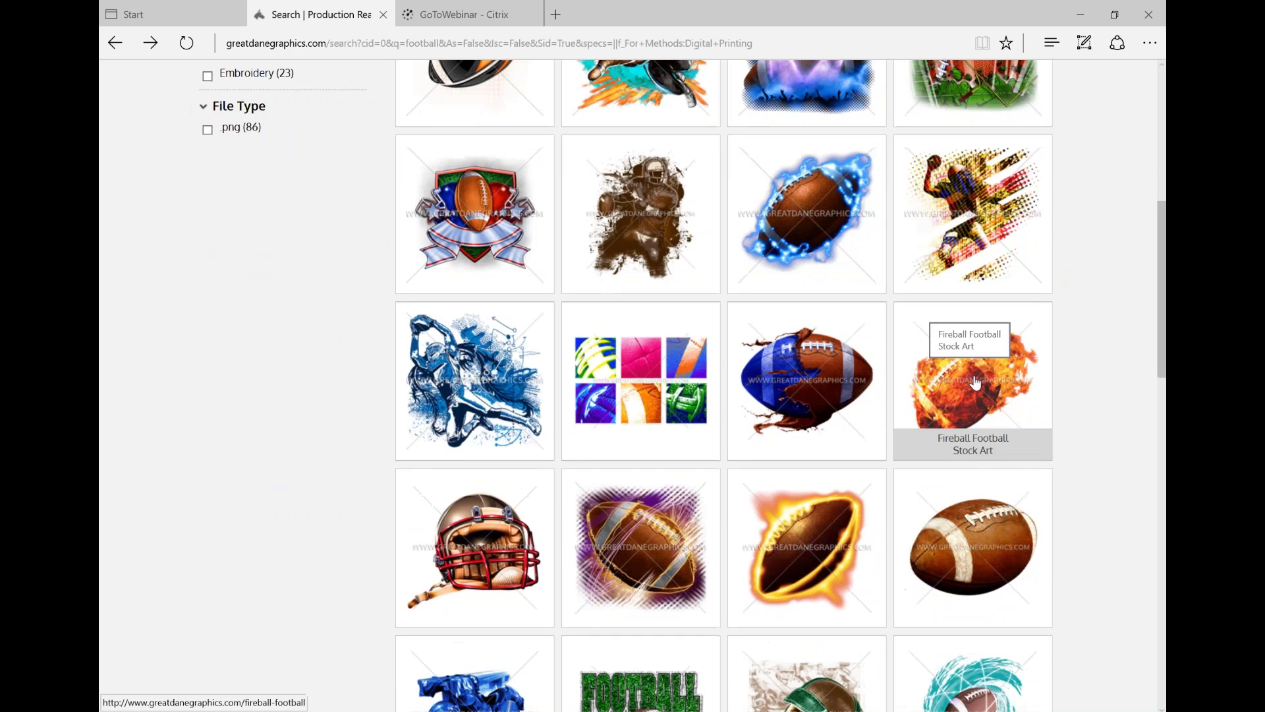
pyautogui.click(976, 383)
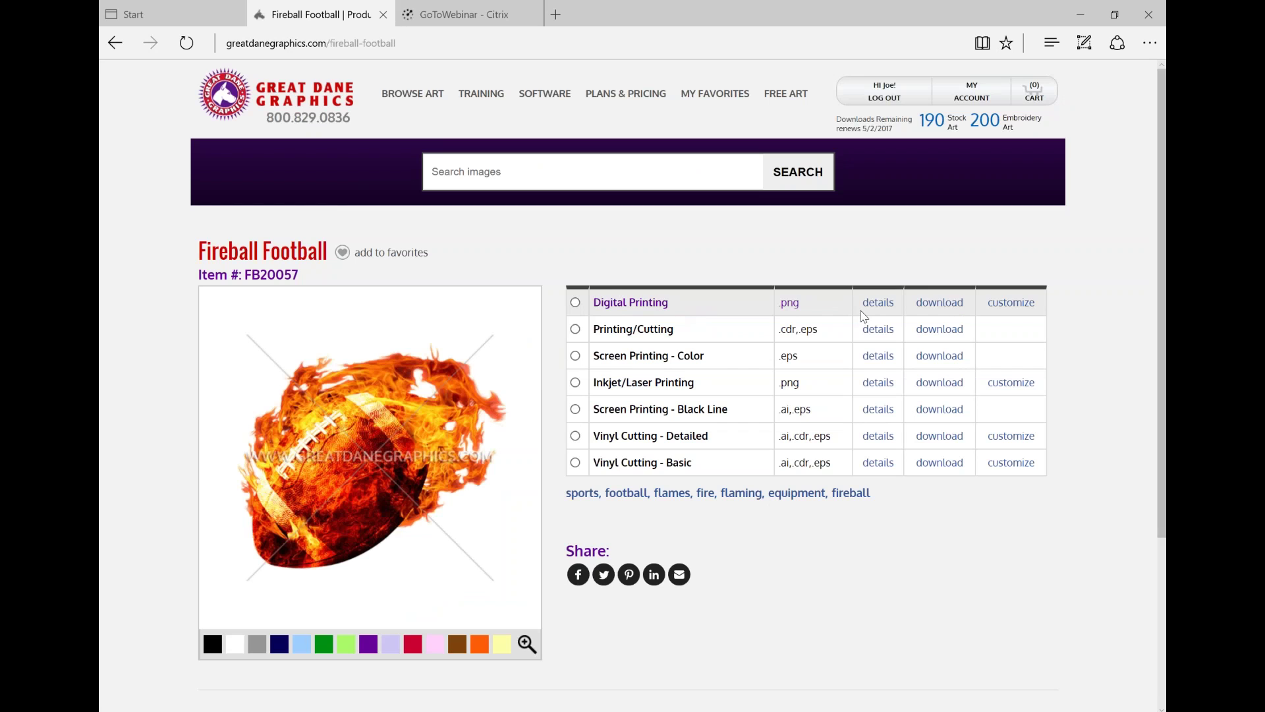
# Step: Download the Fireball Football Digital Printing artwork and save it to the Desktop as the zip file FB20057-DIGITAL
pyautogui.click(943, 307)
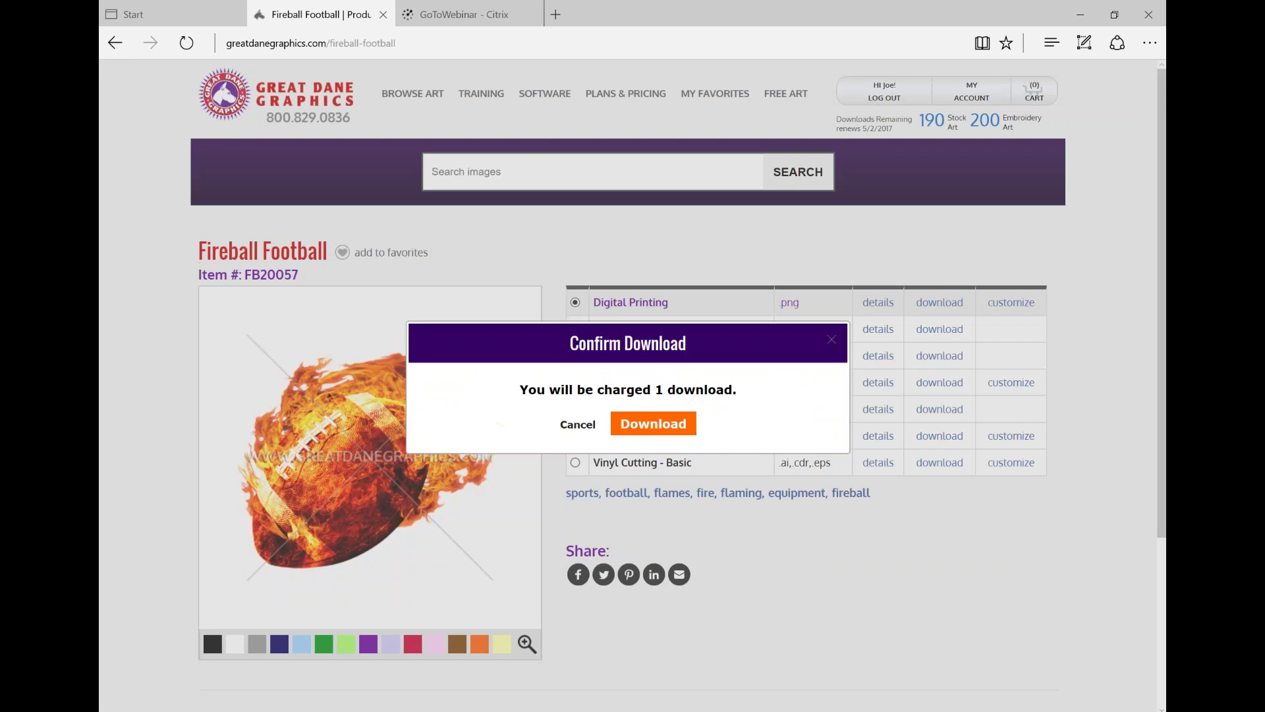
pyautogui.click(661, 425)
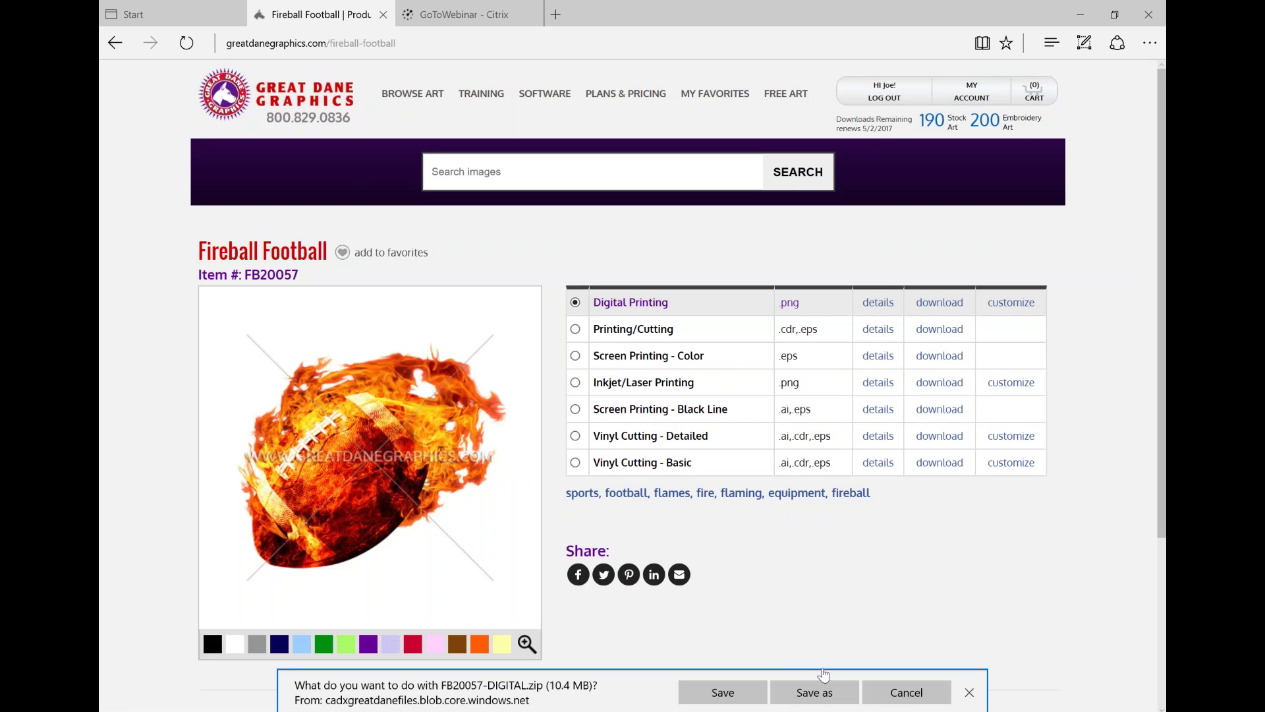
pyautogui.click(824, 689)
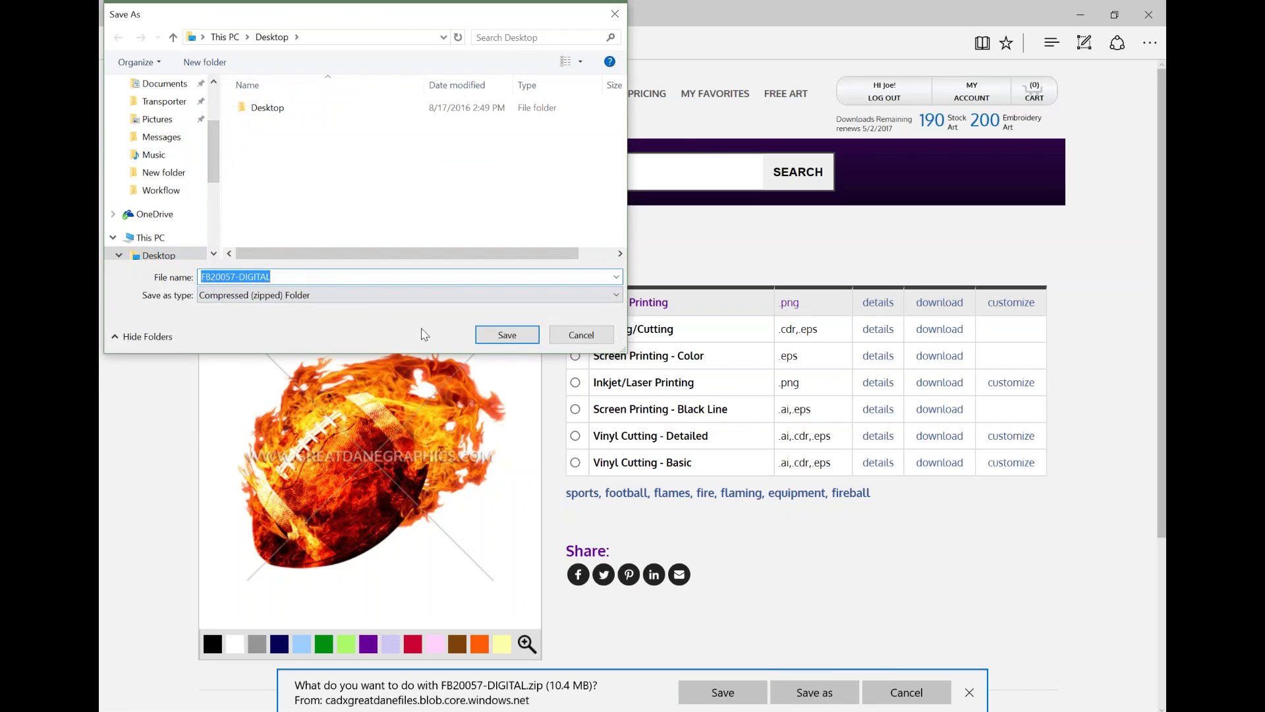
pyautogui.click(507, 335)
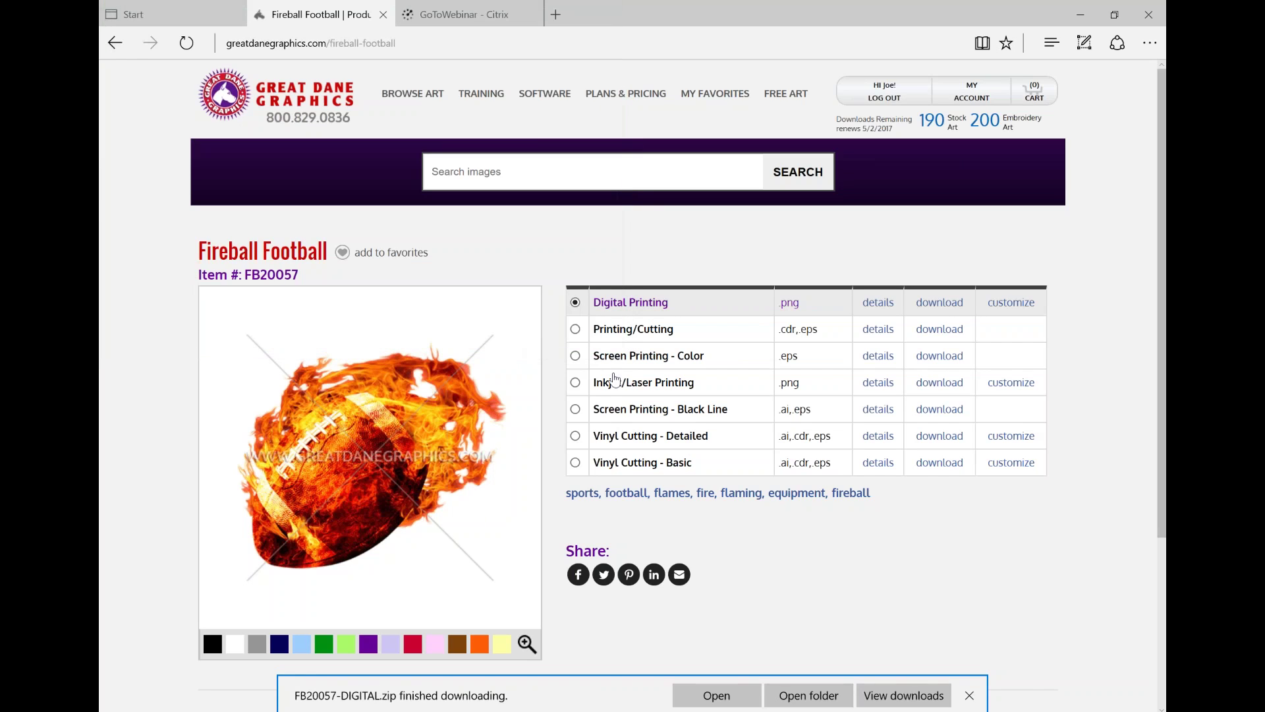
pyautogui.click(969, 695)
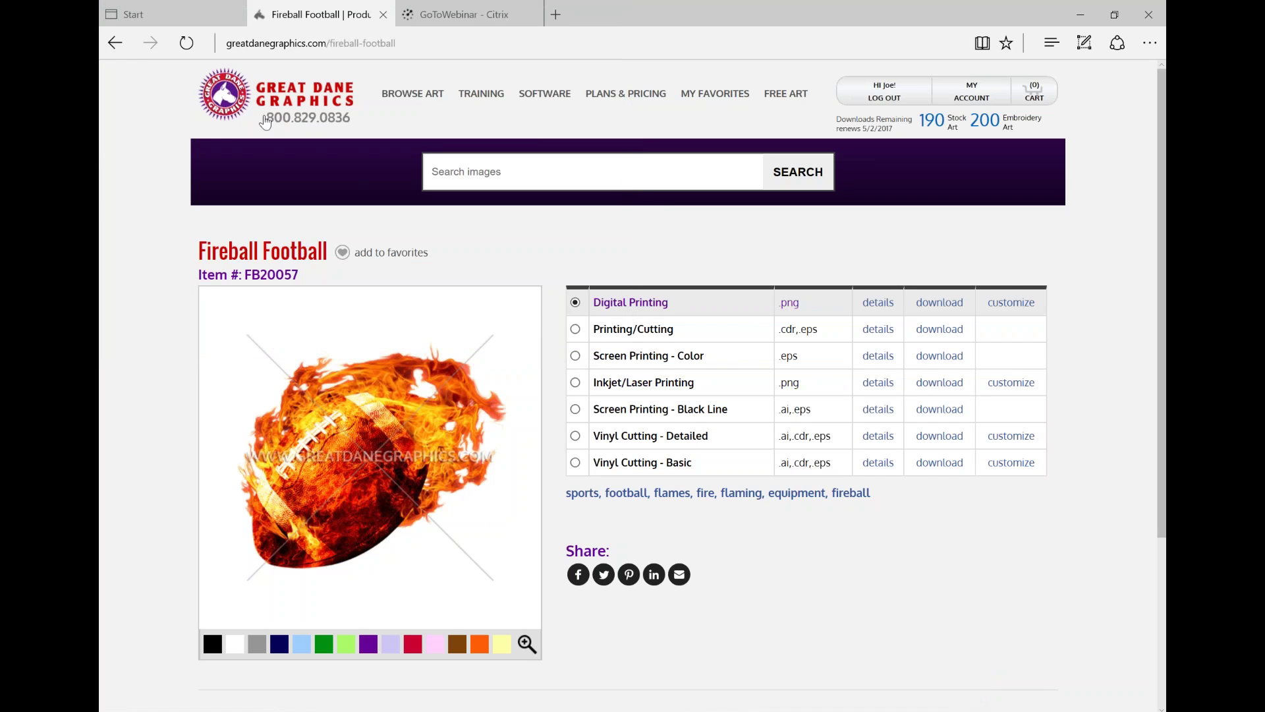
# Step: Return to the football search results, go to page 2 and open the Football New Helmet artwork
pyautogui.click(112, 43)
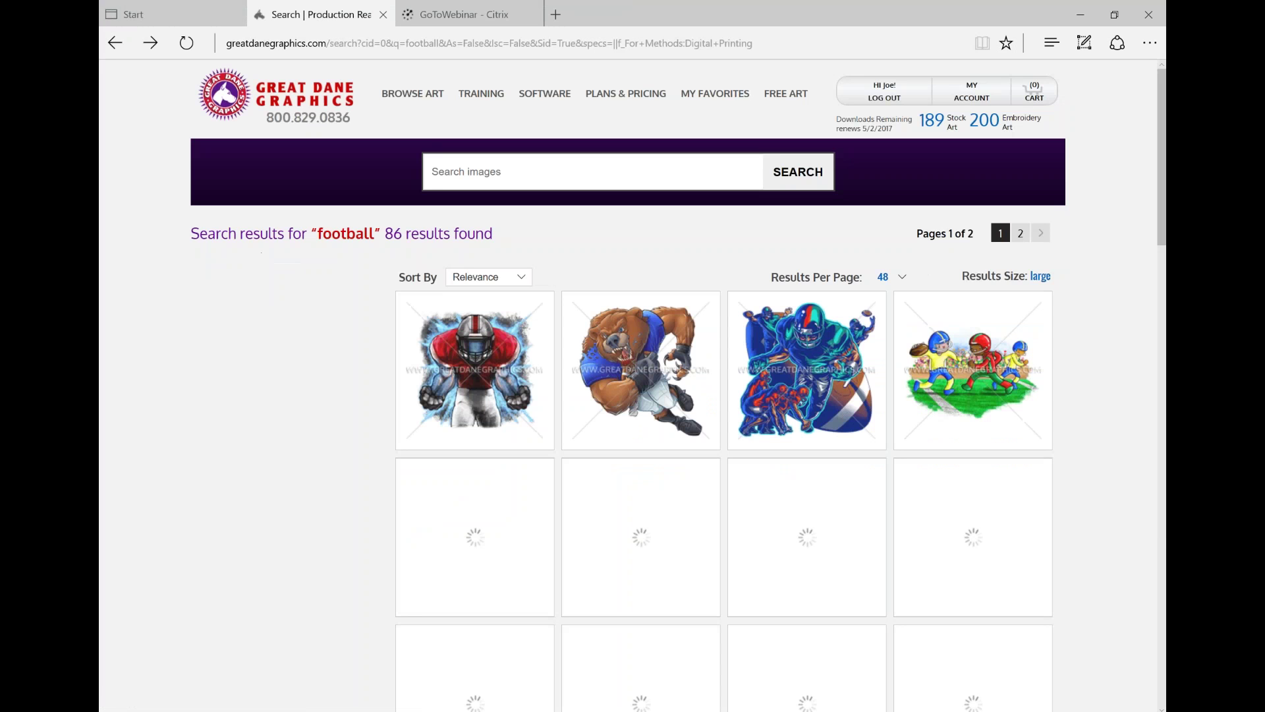
pyautogui.scroll(-7, 1015, 486)
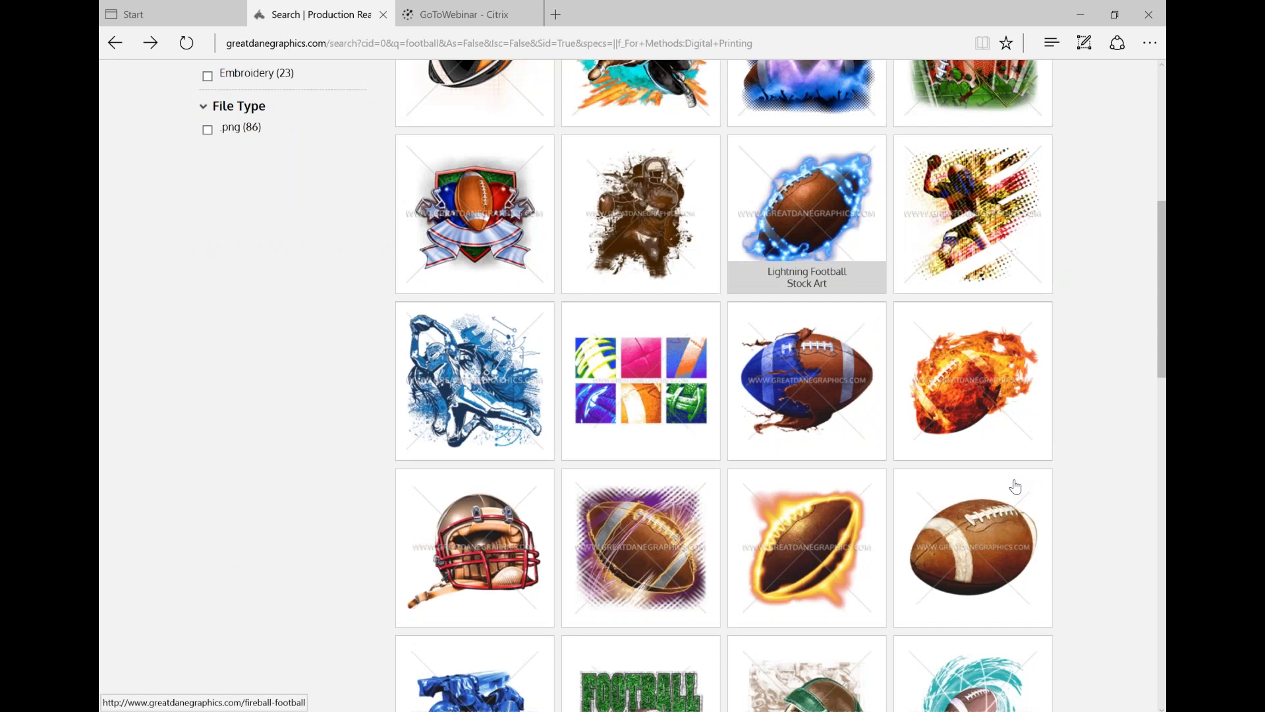
pyautogui.scroll(-3, 1046, 453)
pyautogui.scroll(-15, 1046, 454)
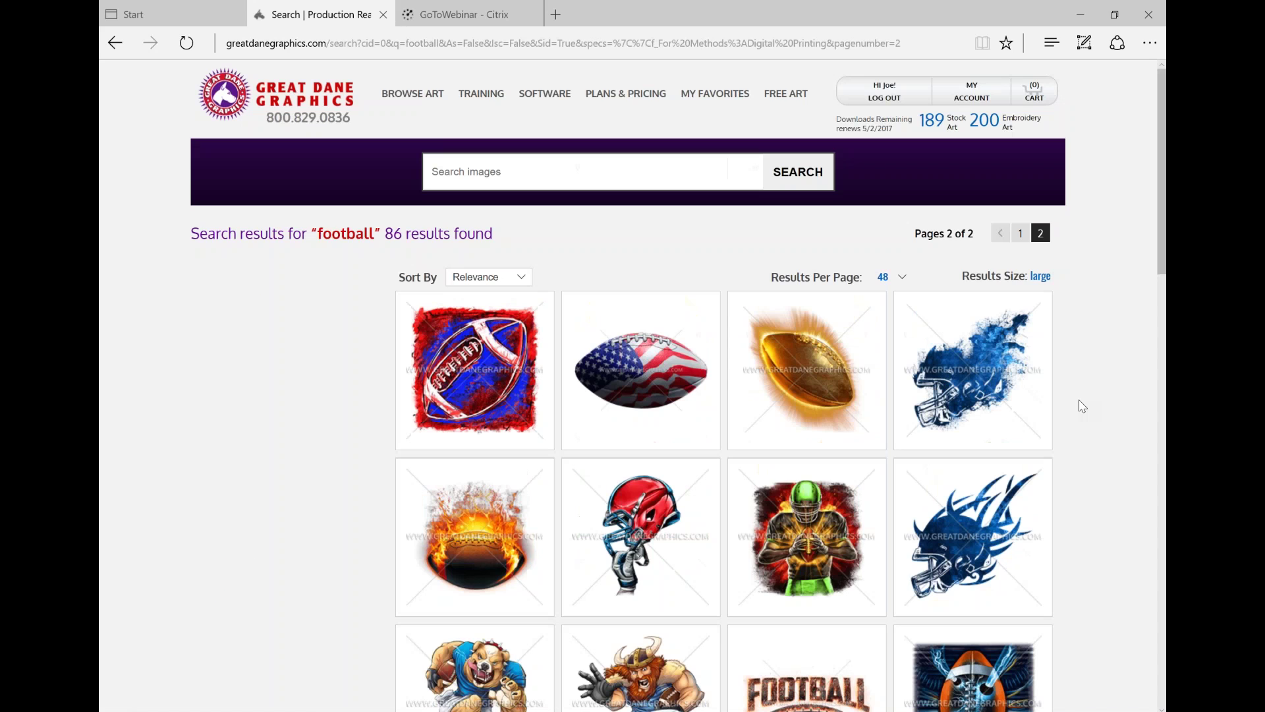
pyautogui.click(653, 521)
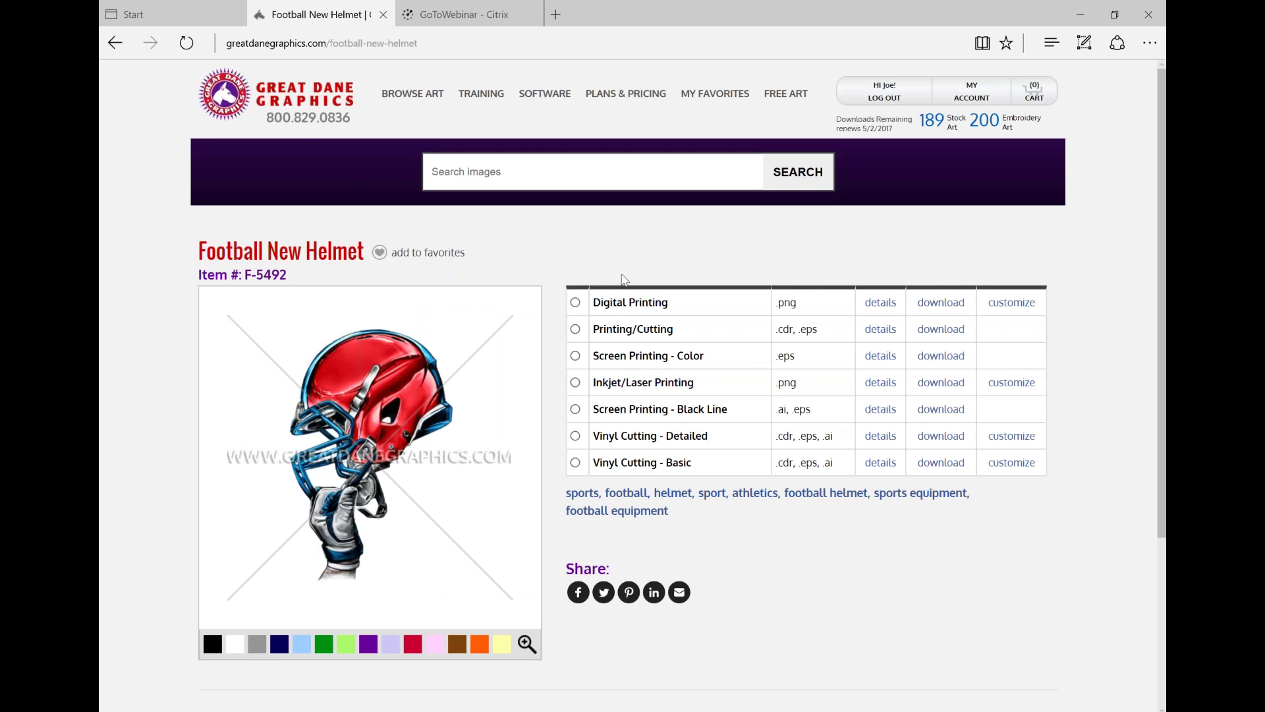
# Step: Download the Football New Helmet Digital Printing artwork and save it to the Desktop as the zip file F-5492-DIGITAL
pyautogui.click(943, 305)
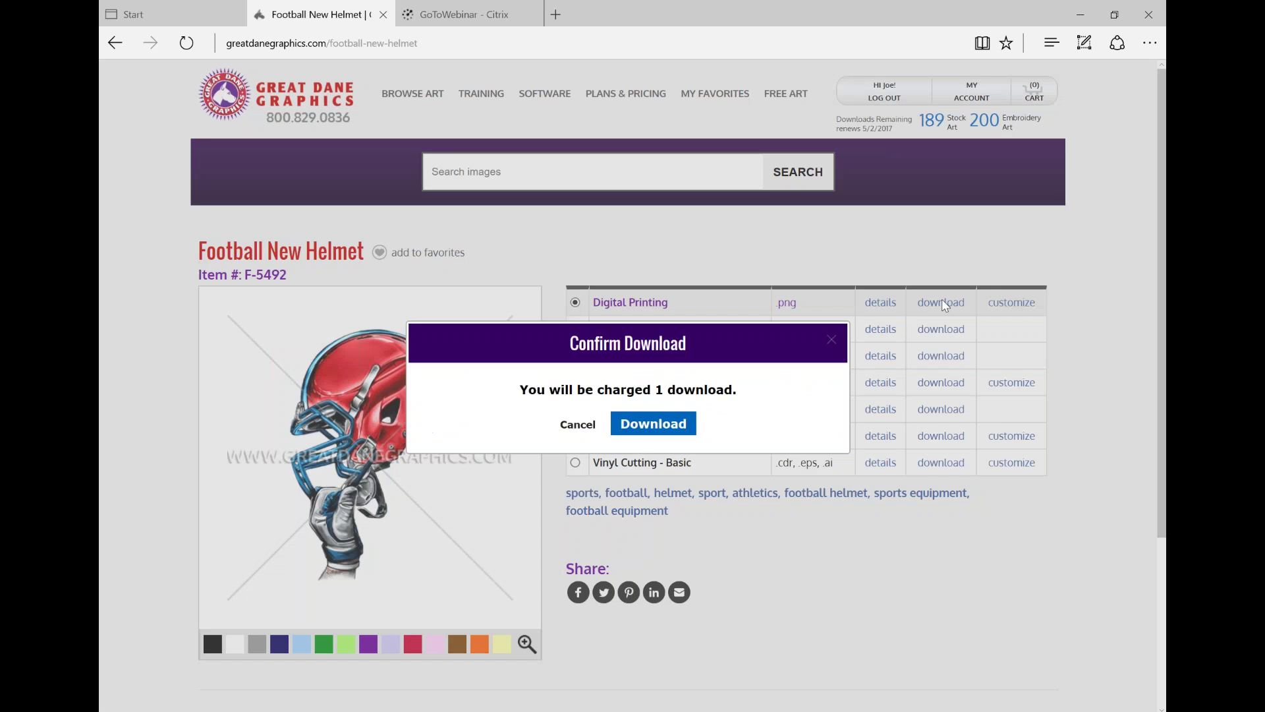
pyautogui.click(655, 426)
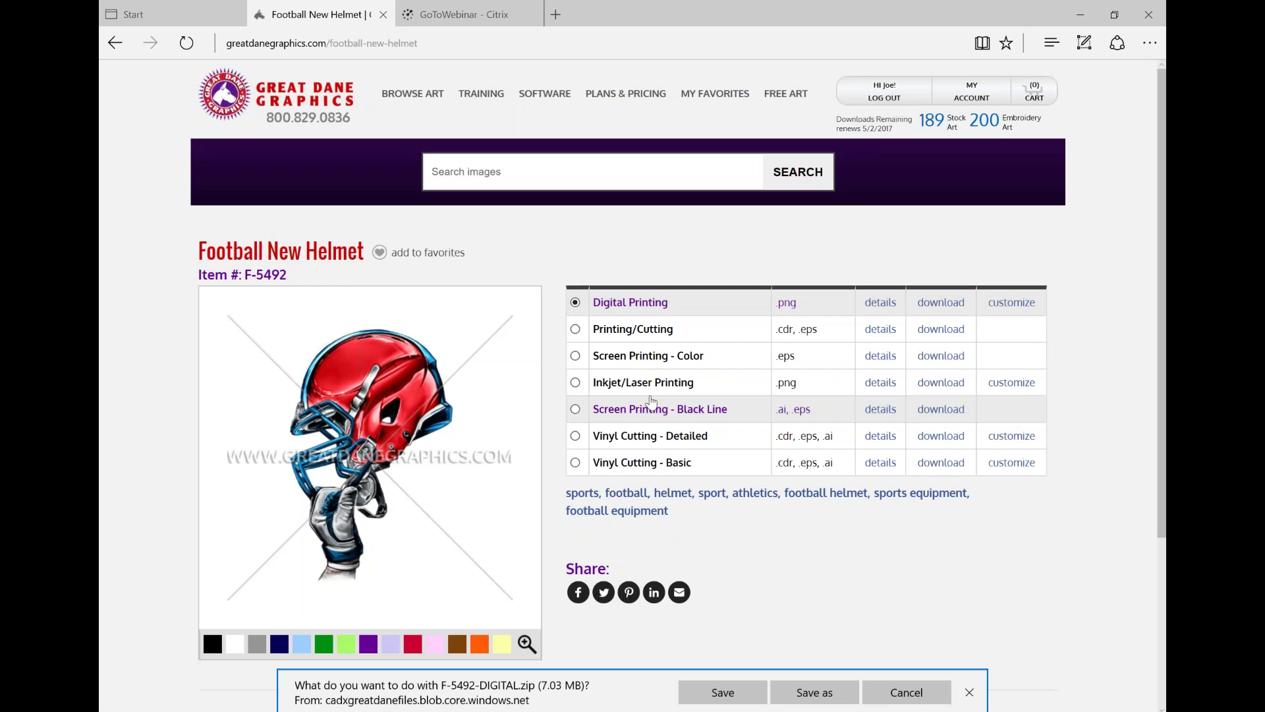
pyautogui.click(841, 691)
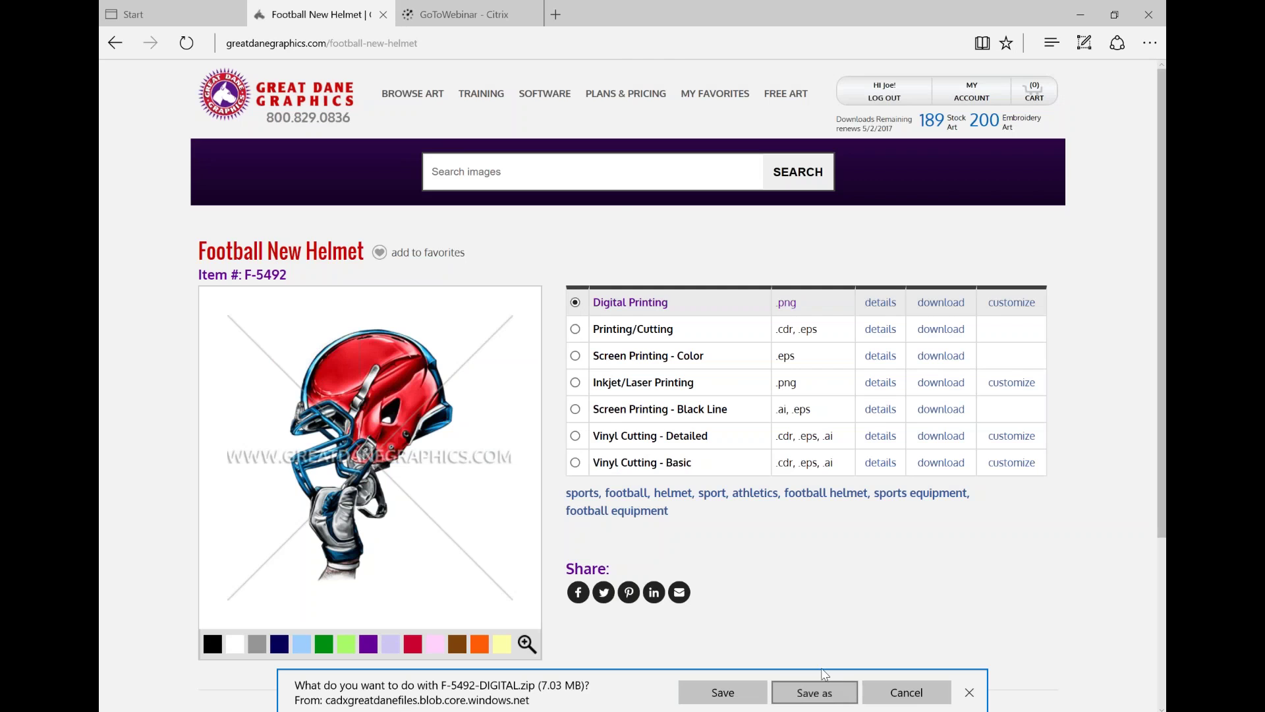
pyautogui.click(507, 333)
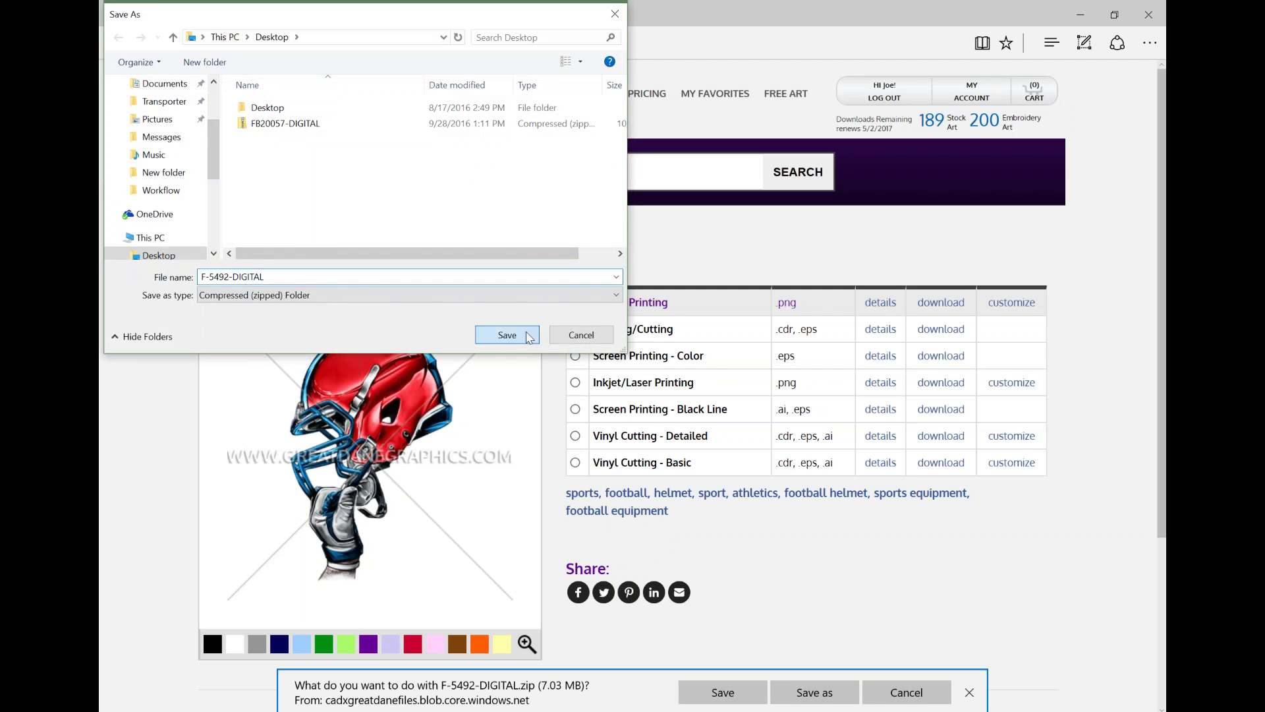
pyautogui.click(969, 695)
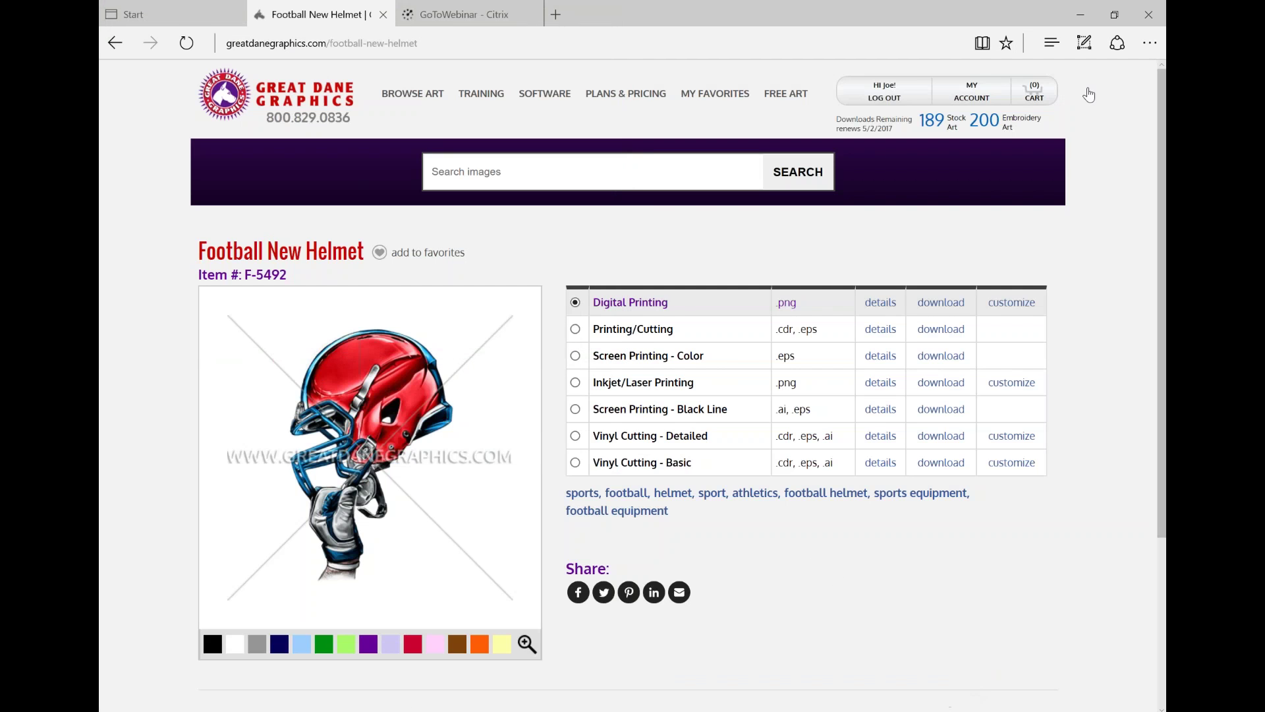
# Step: Minimize the browser and copy the FB20057-DIGITAL PNG out of its zip archive onto the desktop, closing the archive window
pyautogui.click(1084, 14)
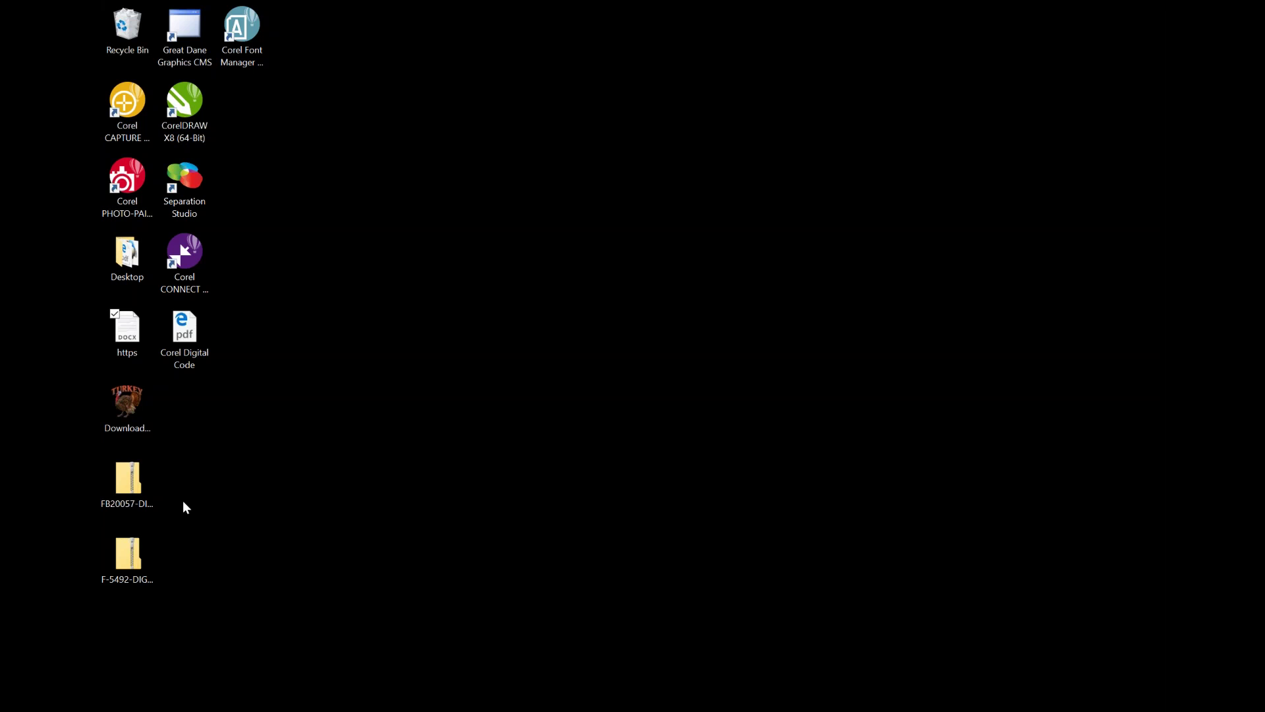
pyautogui.doubleClick(132, 479)
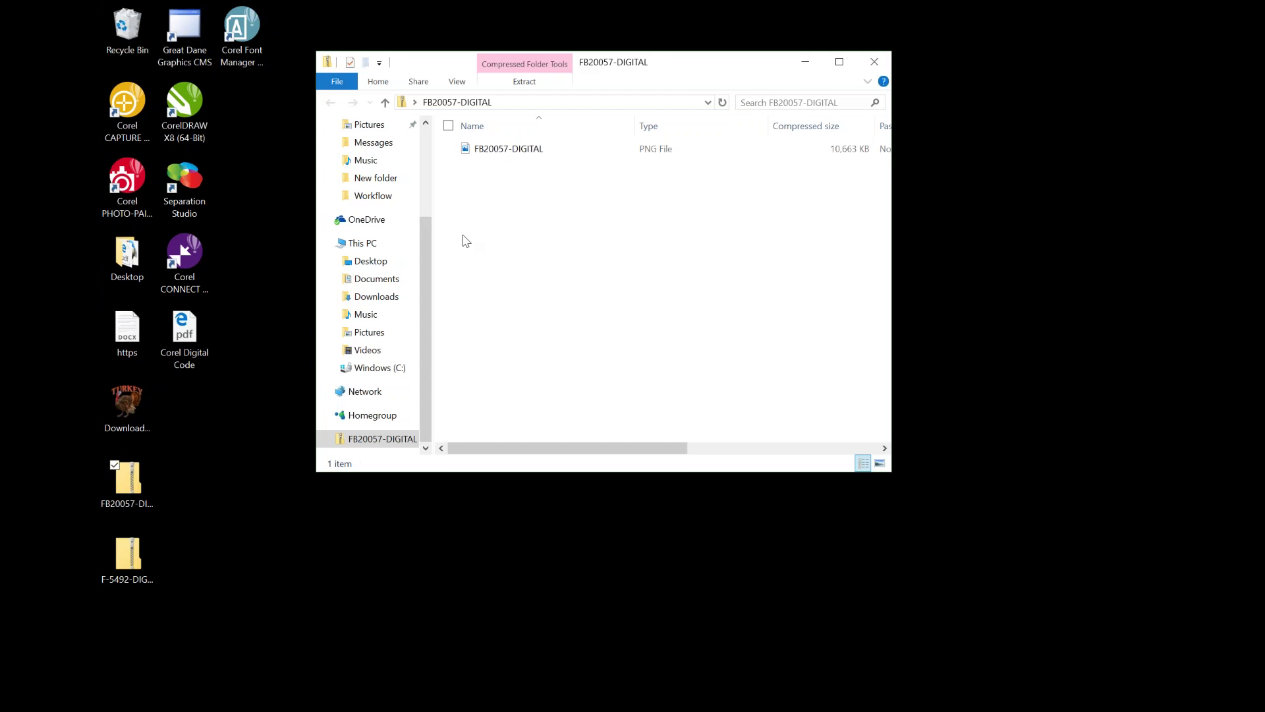
pyautogui.moveTo(514, 152); pyautogui.dragTo(191, 437)
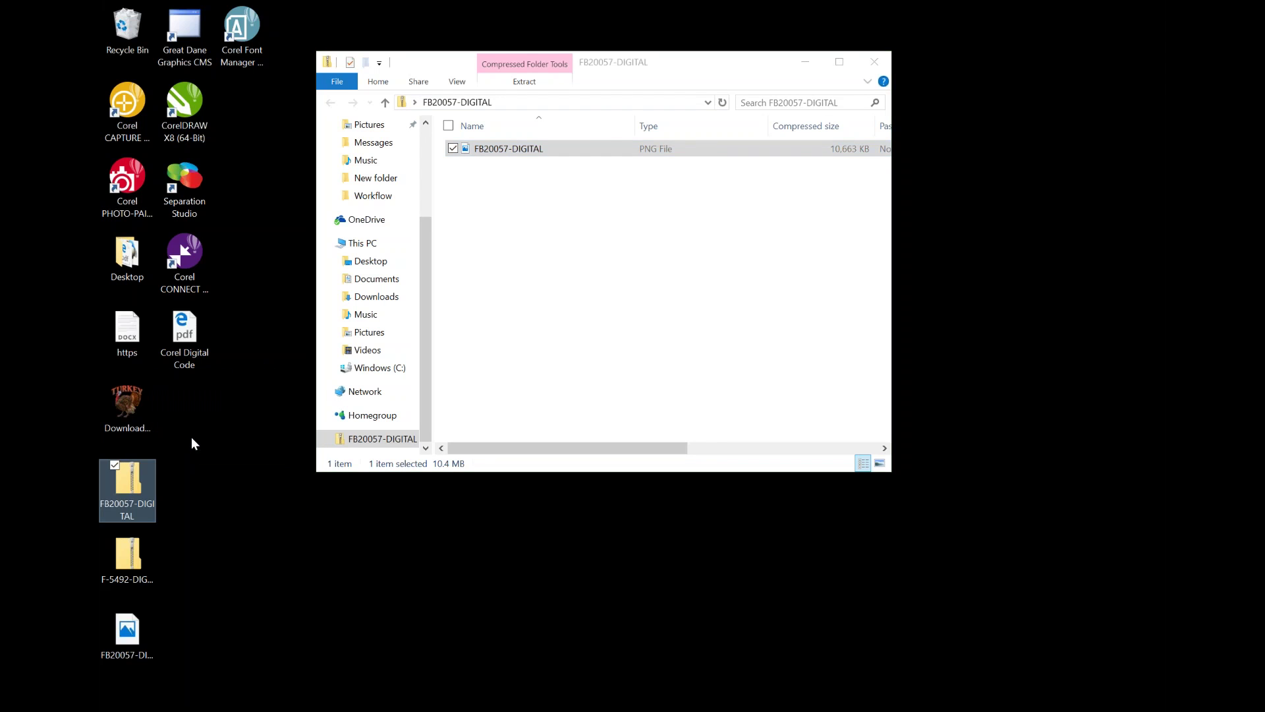
pyautogui.click(875, 62)
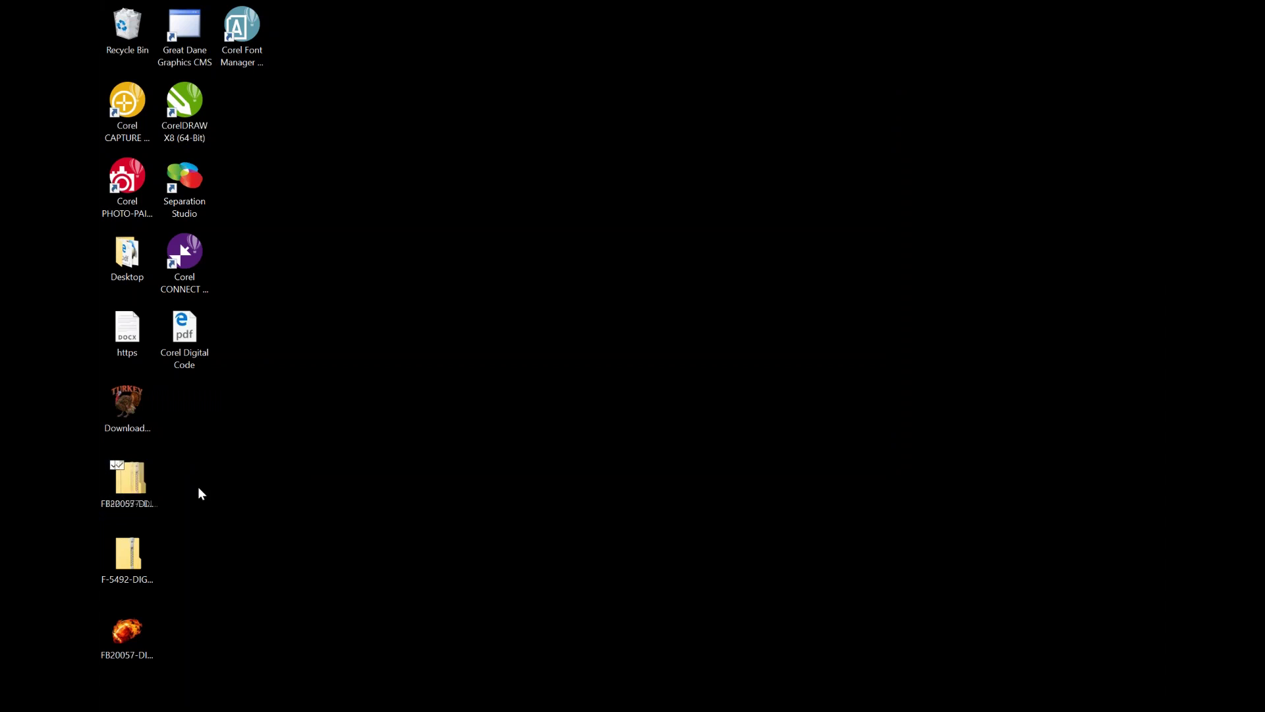
# Step: Delete the FB20057-DIGITAL zip archive and move the F-5492 zip and fireball PNG icons up to fill the gap
pyautogui.press('Delete')
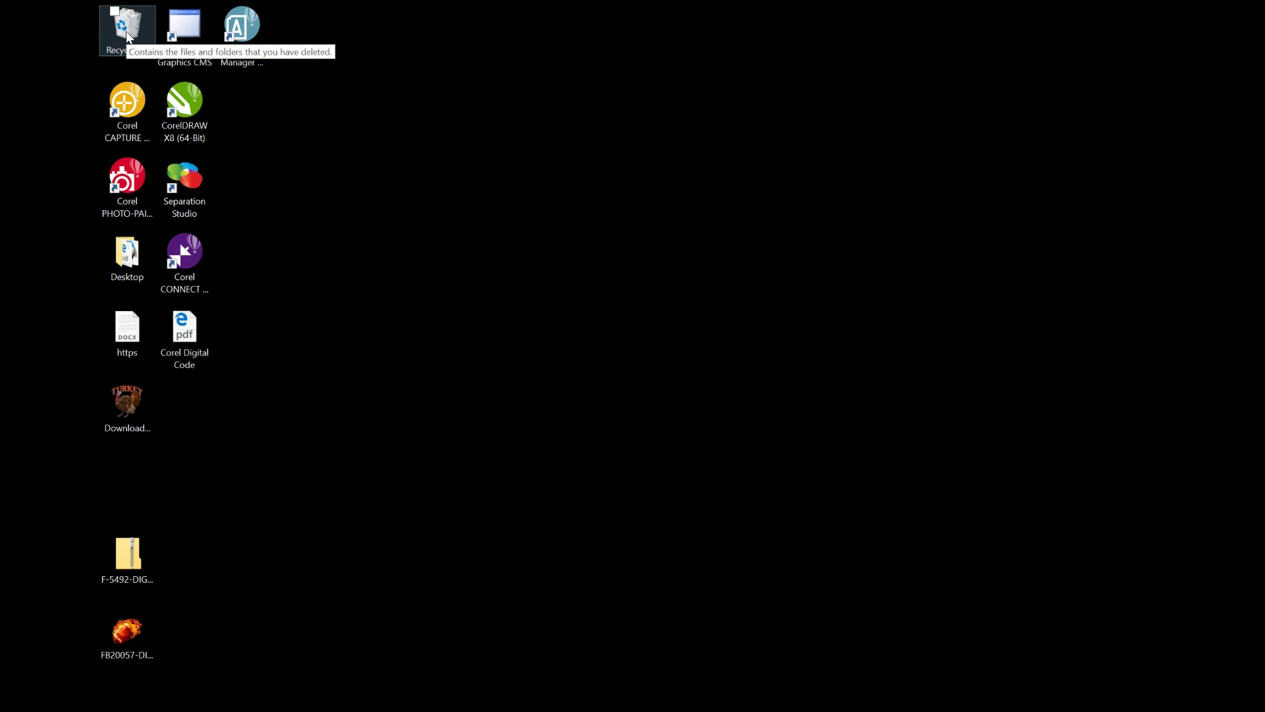
pyautogui.moveTo(142, 561); pyautogui.dragTo(120, 489)
pyautogui.moveTo(129, 639); pyautogui.dragTo(132, 530)
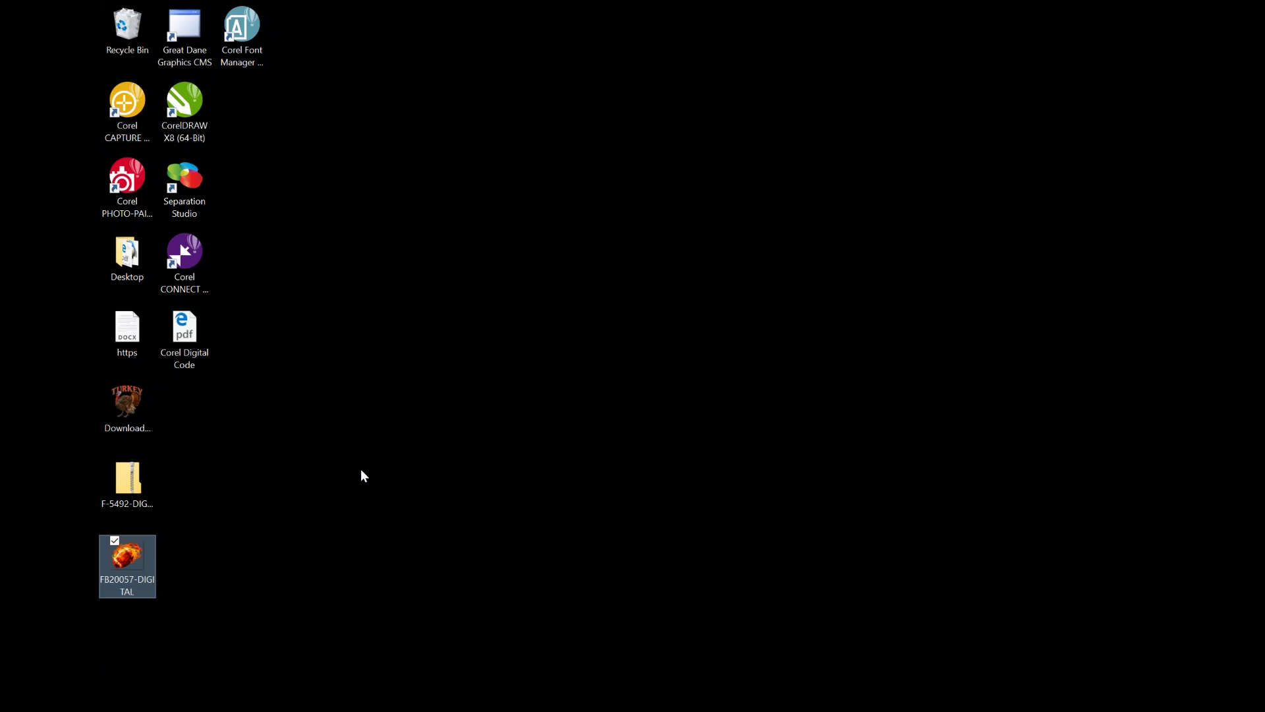
# Step: Copy the F-5492-DIGITAL PNG out of its zip archive onto the desktop and close the archive window
pyautogui.rightClick(125, 487)
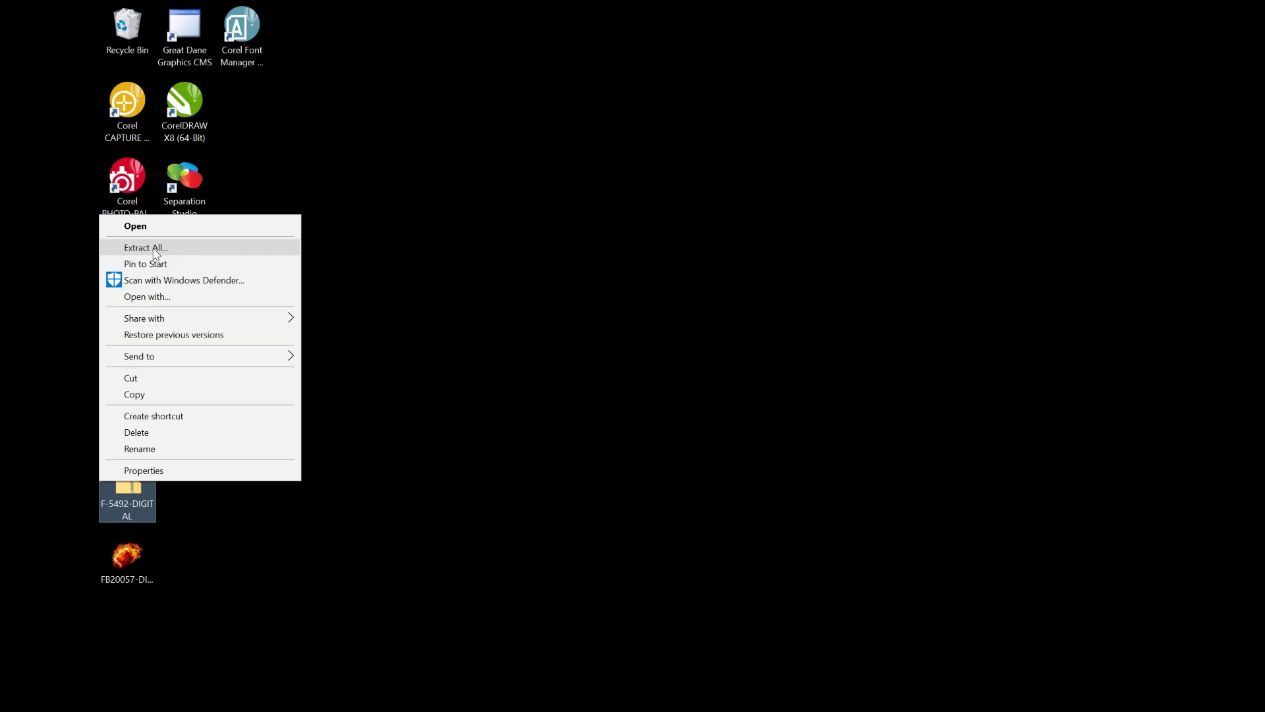
pyautogui.click(156, 253)
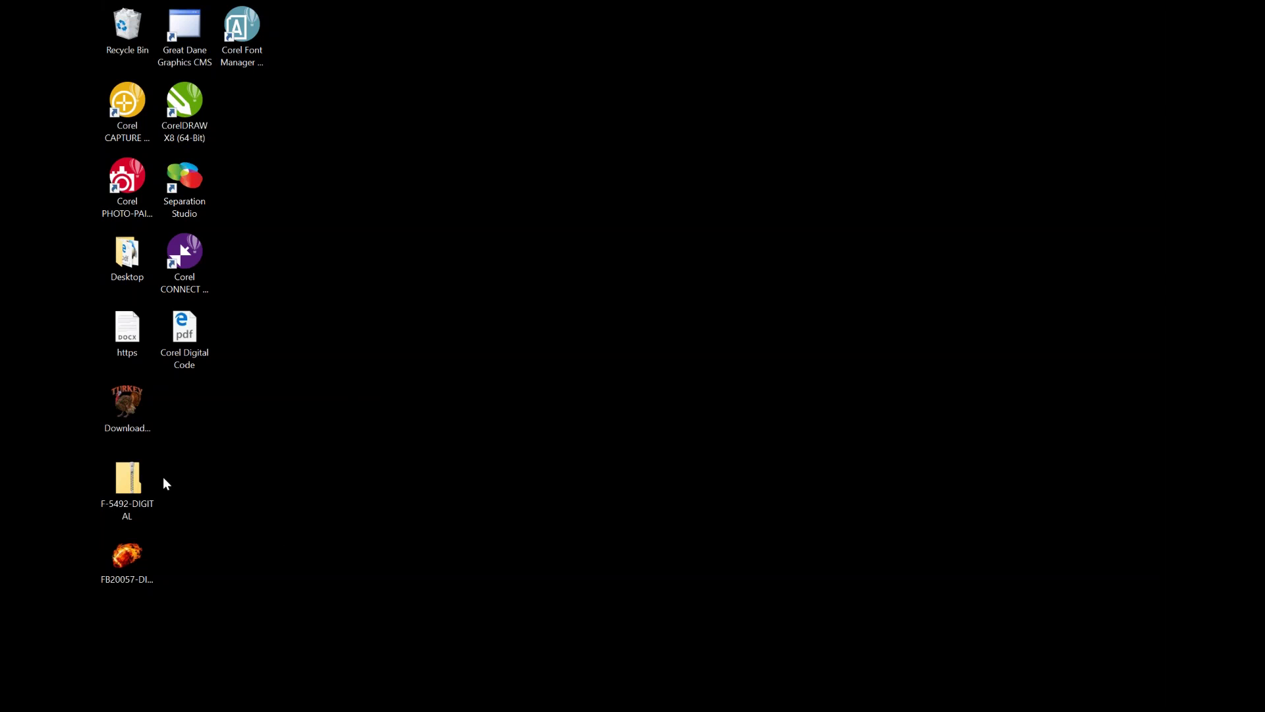
pyautogui.doubleClick(127, 478)
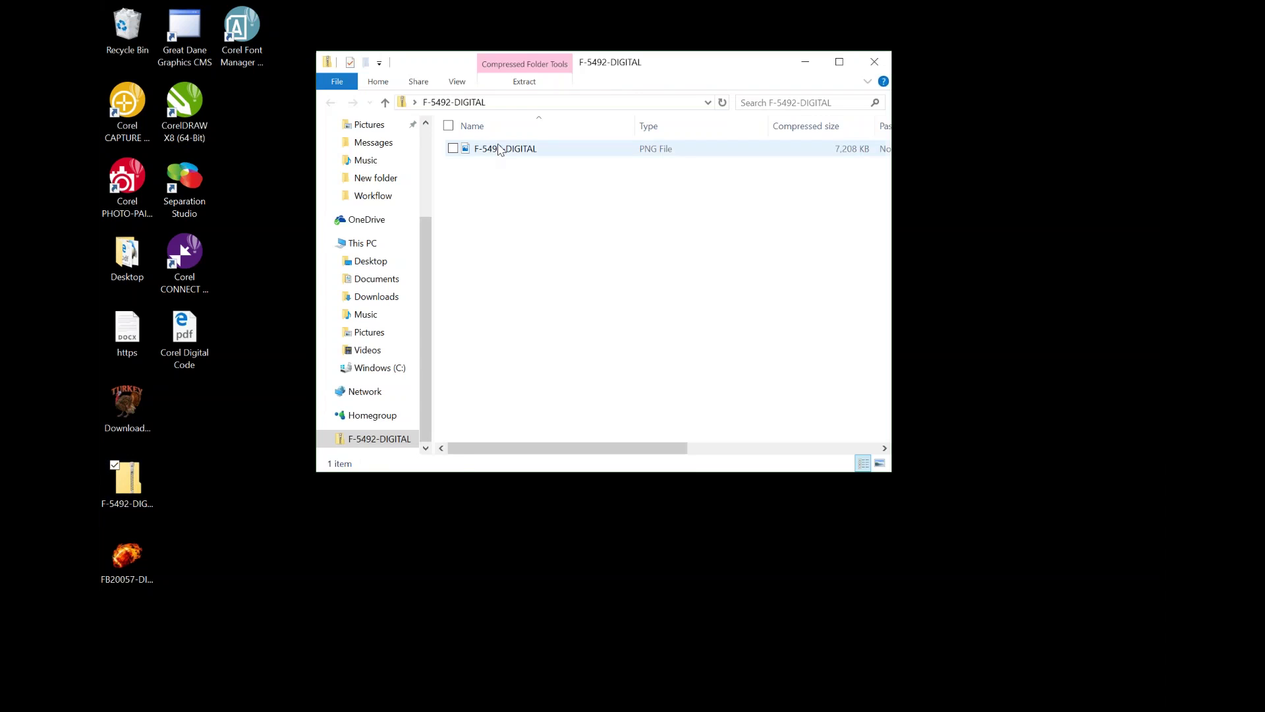
pyautogui.moveTo(499, 151); pyautogui.dragTo(342, 453)
pyautogui.moveTo(199, 512); pyautogui.dragTo(228, 504)
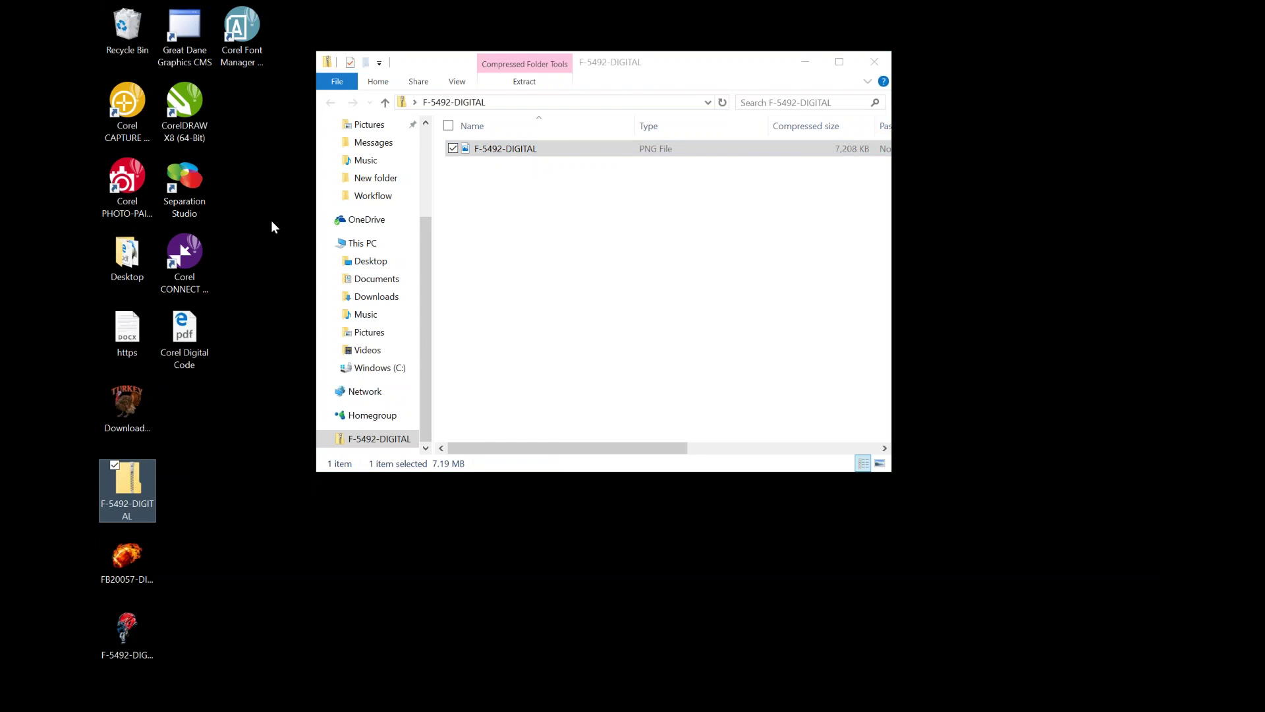
pyautogui.click(879, 63)
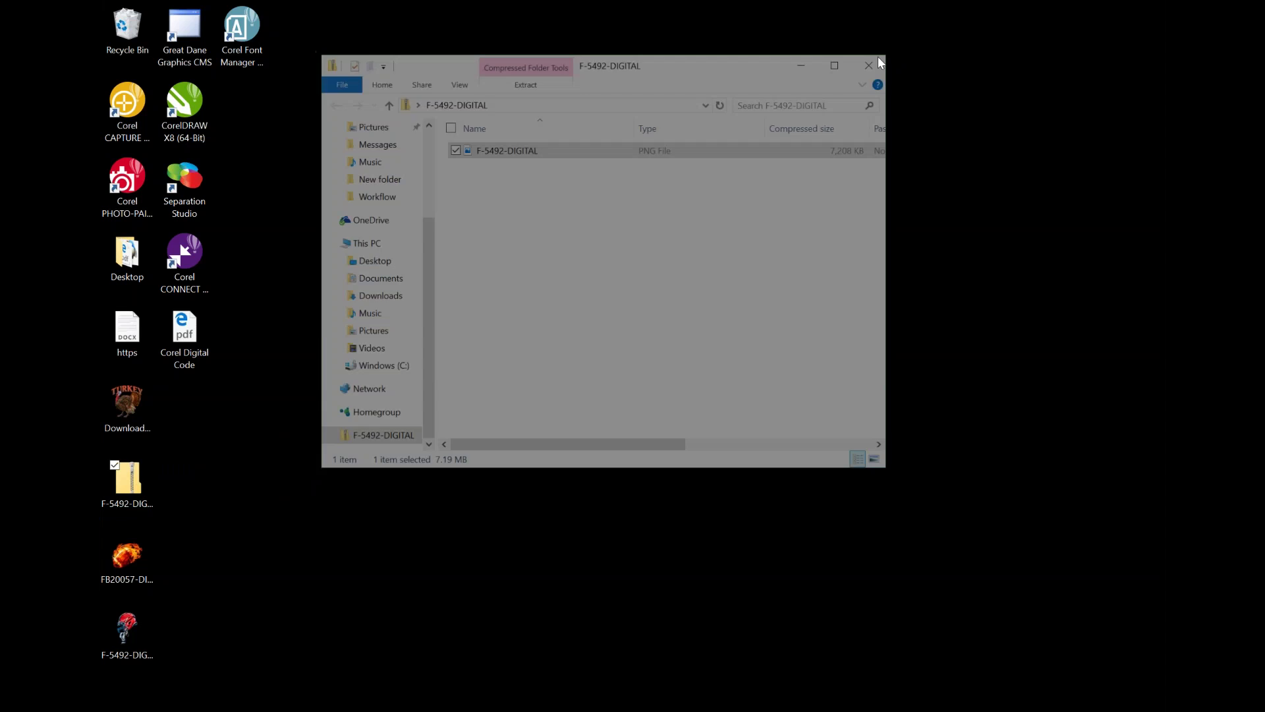
# Step: Move the F-5492-DIGITAL zip archive to the Recycle Bin and line up the two football PNG icons below the turkey image
pyautogui.moveTo(101, 480); pyautogui.dragTo(137, 31)
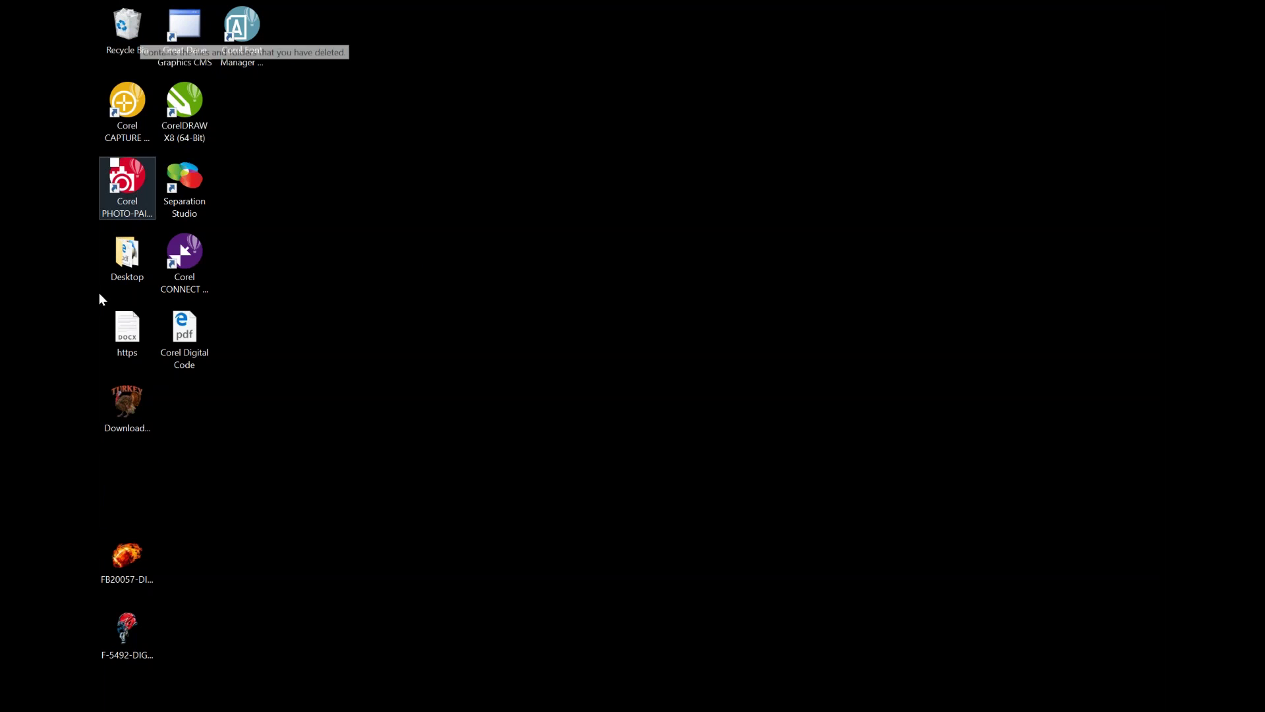
pyautogui.moveTo(124, 503); pyautogui.dragTo(174, 651)
pyautogui.moveTo(129, 559); pyautogui.dragTo(137, 484)
pyautogui.click(288, 466)
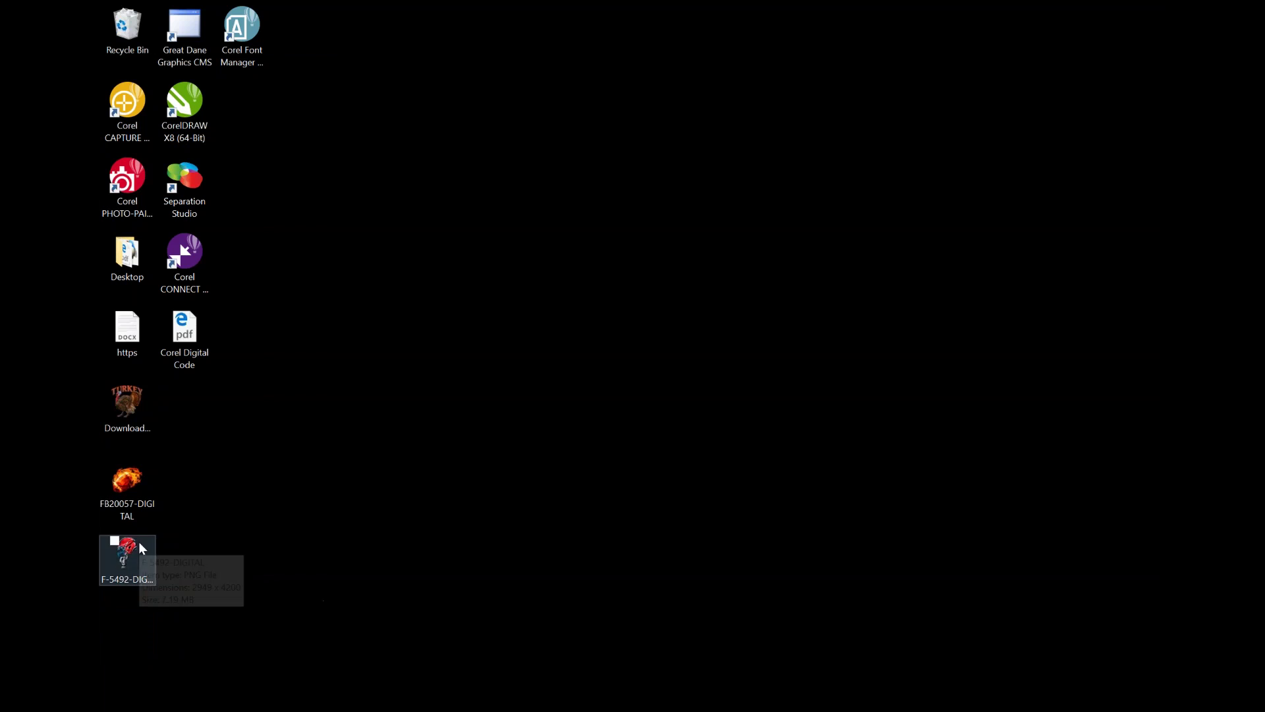
# Step: Switch to CorelDRAW X8 and create a new one-page 14 x 14 inch CMYK document at 300 dpi
pyautogui.moveTo(611, 698)
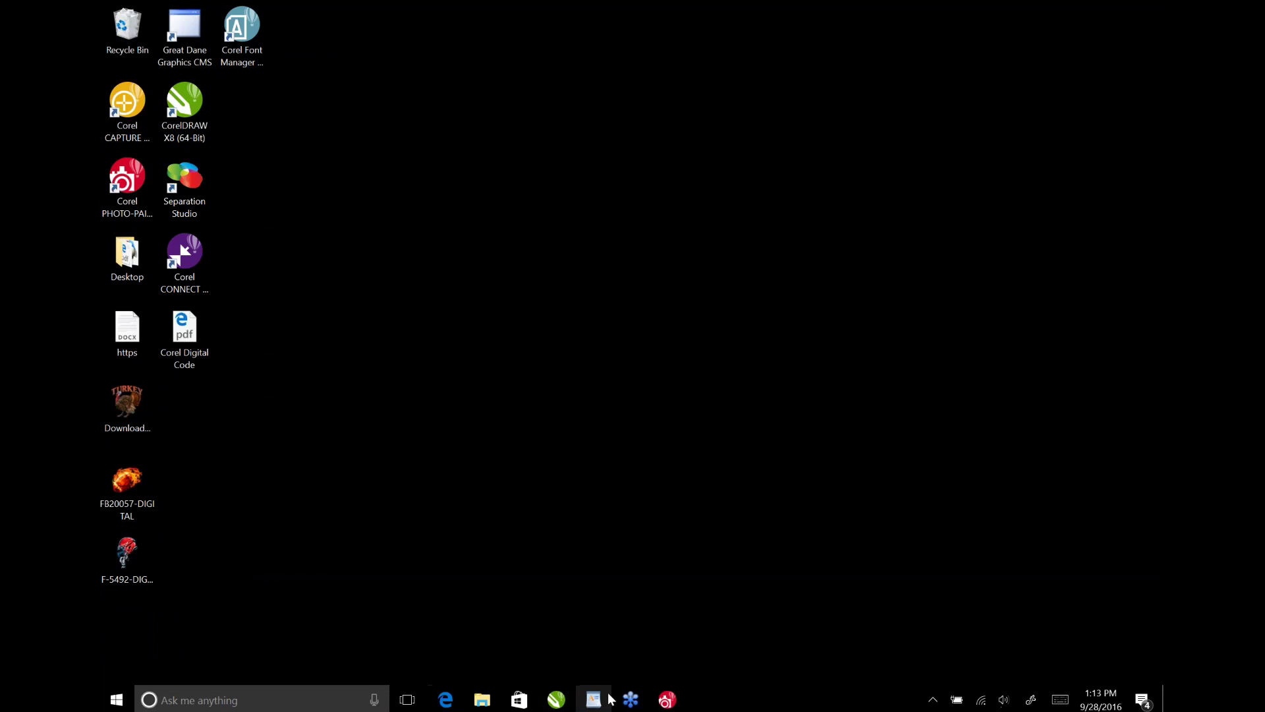
pyautogui.click(557, 699)
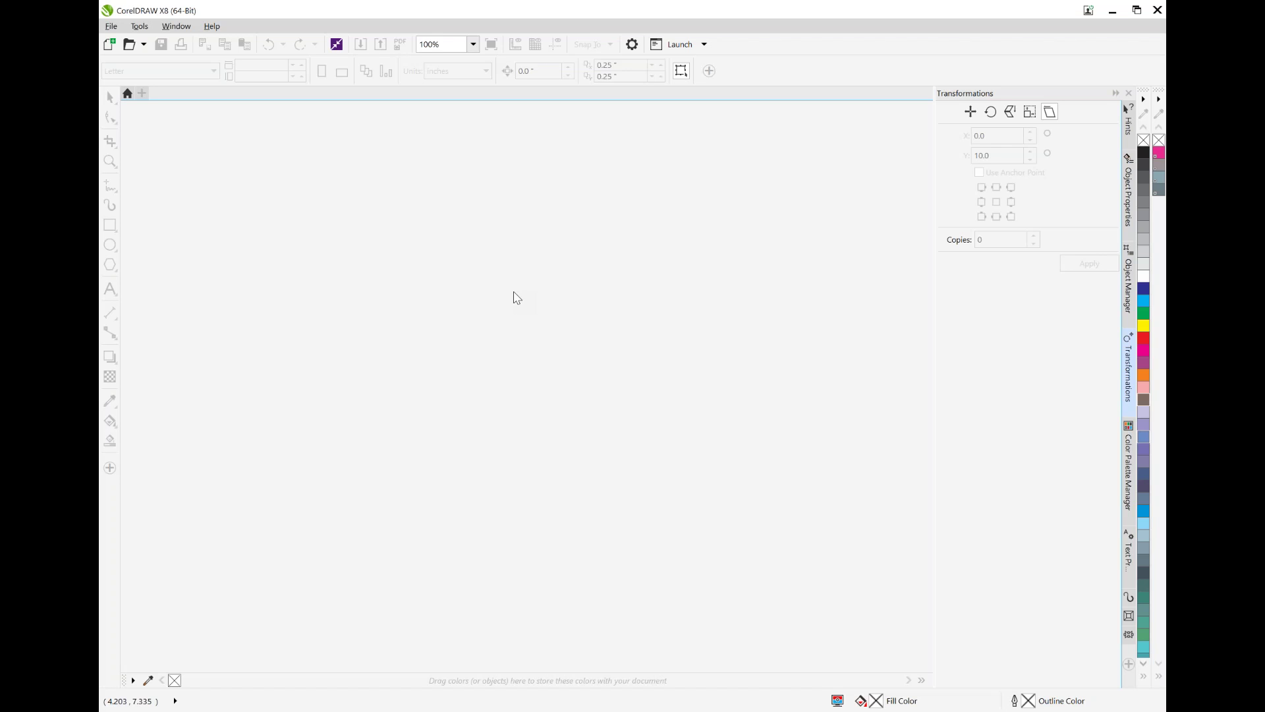
pyautogui.click(117, 29)
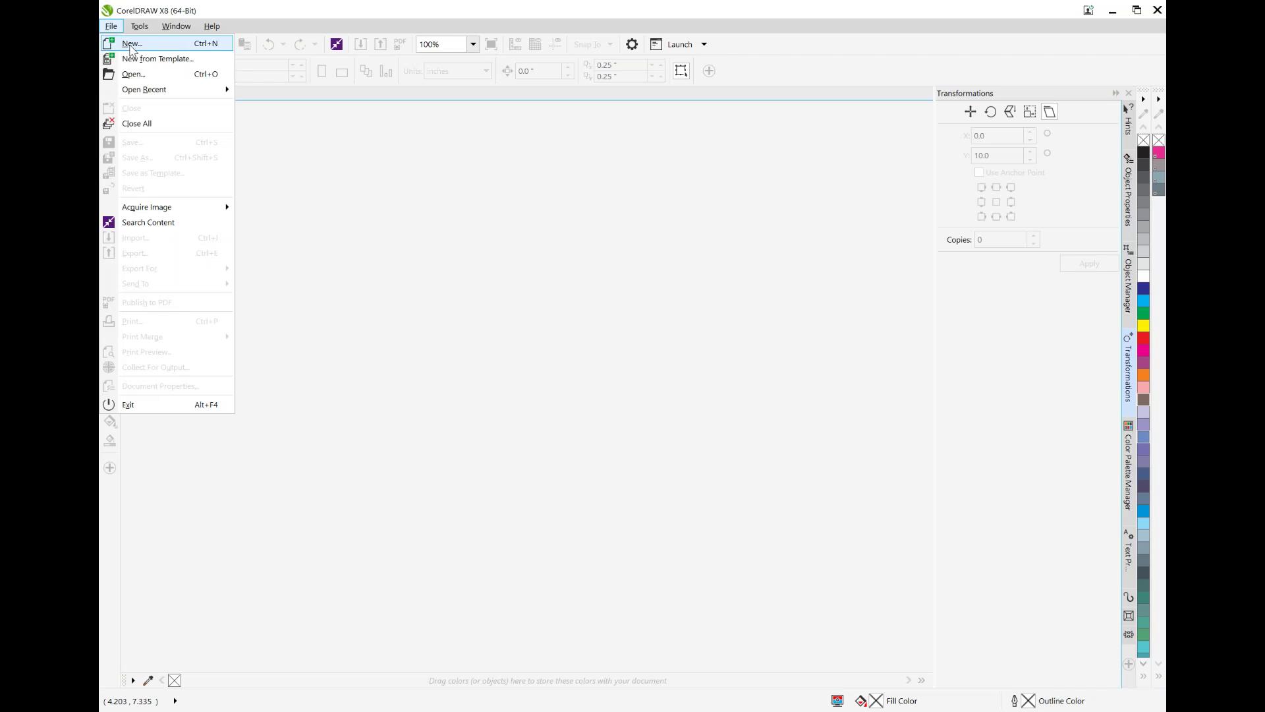
pyautogui.press('Escape')
pyautogui.hotkey('ctrl', 'n')
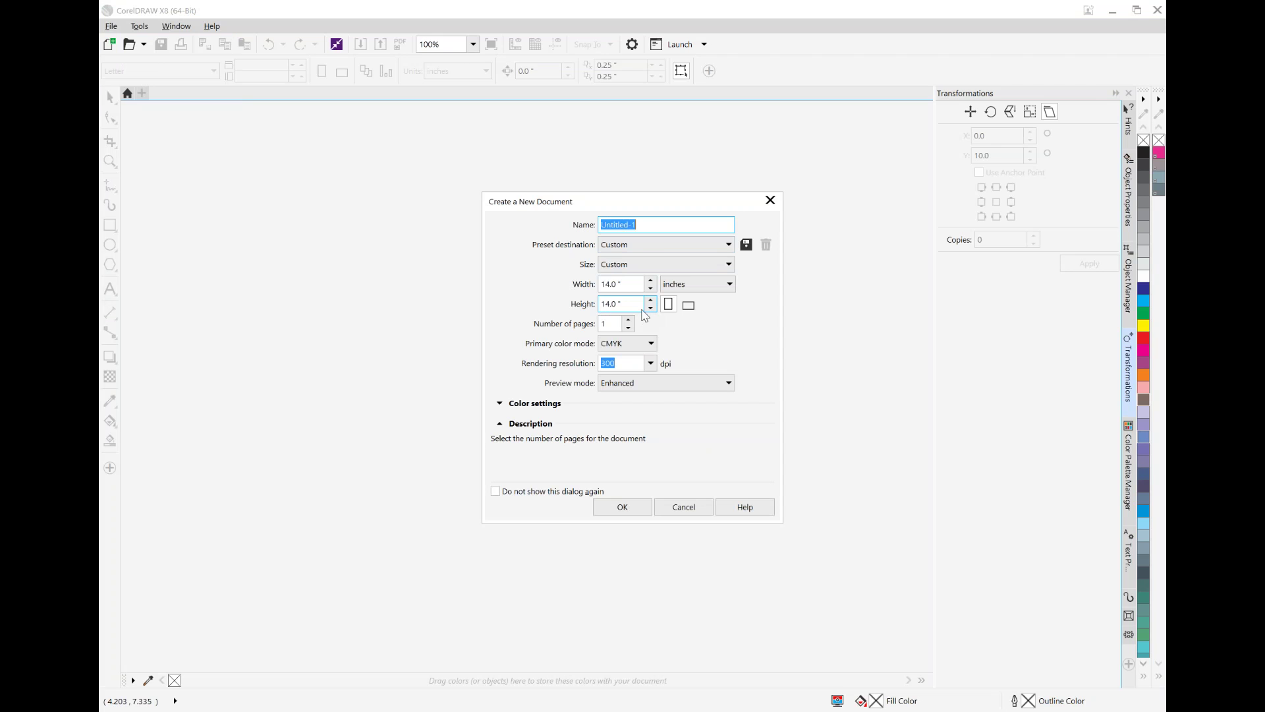
pyautogui.click(645, 513)
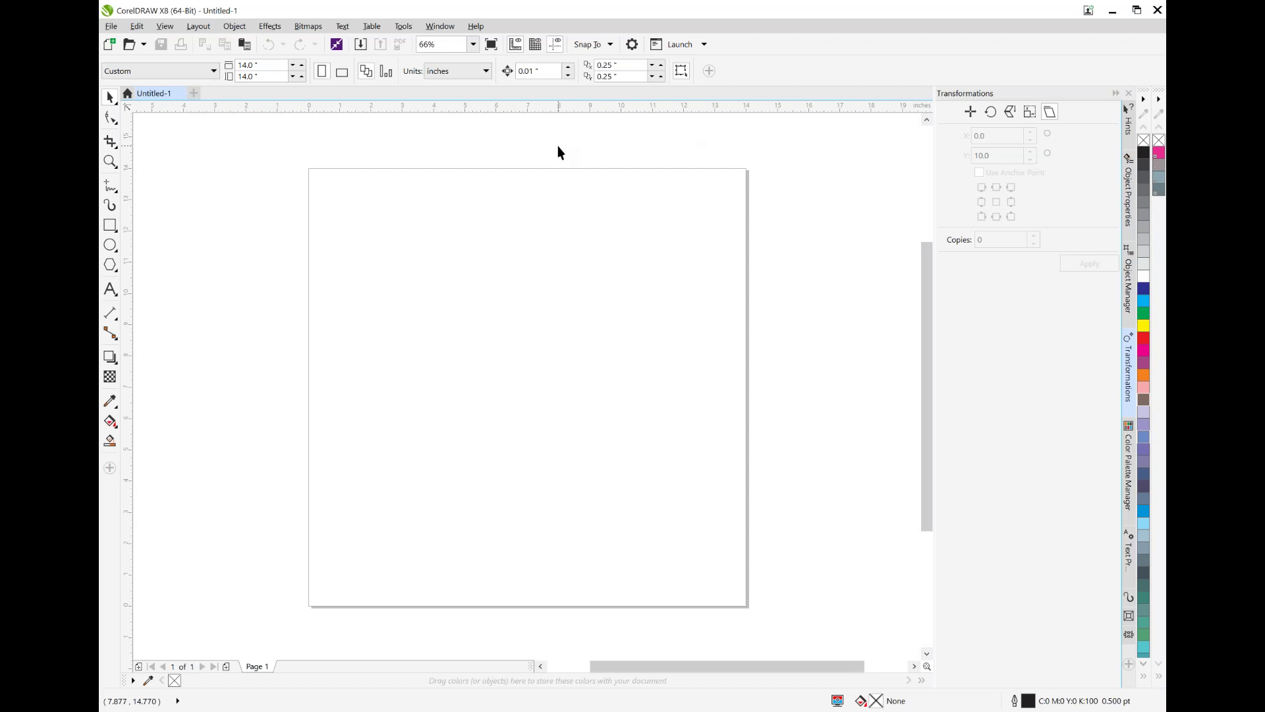
# Step: Import the FB20057-DIGITAL PNG and place it on the page at about 12.93 x 11.2 inches
pyautogui.click(111, 27)
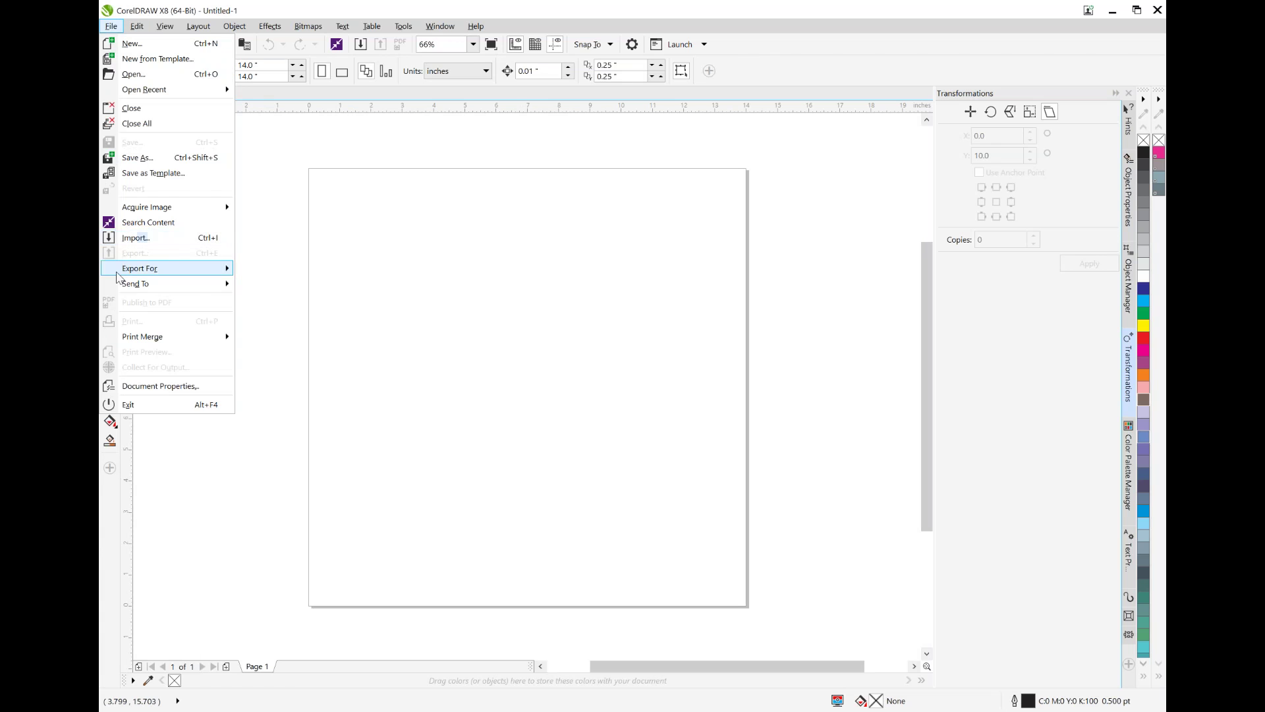
pyautogui.click(173, 240)
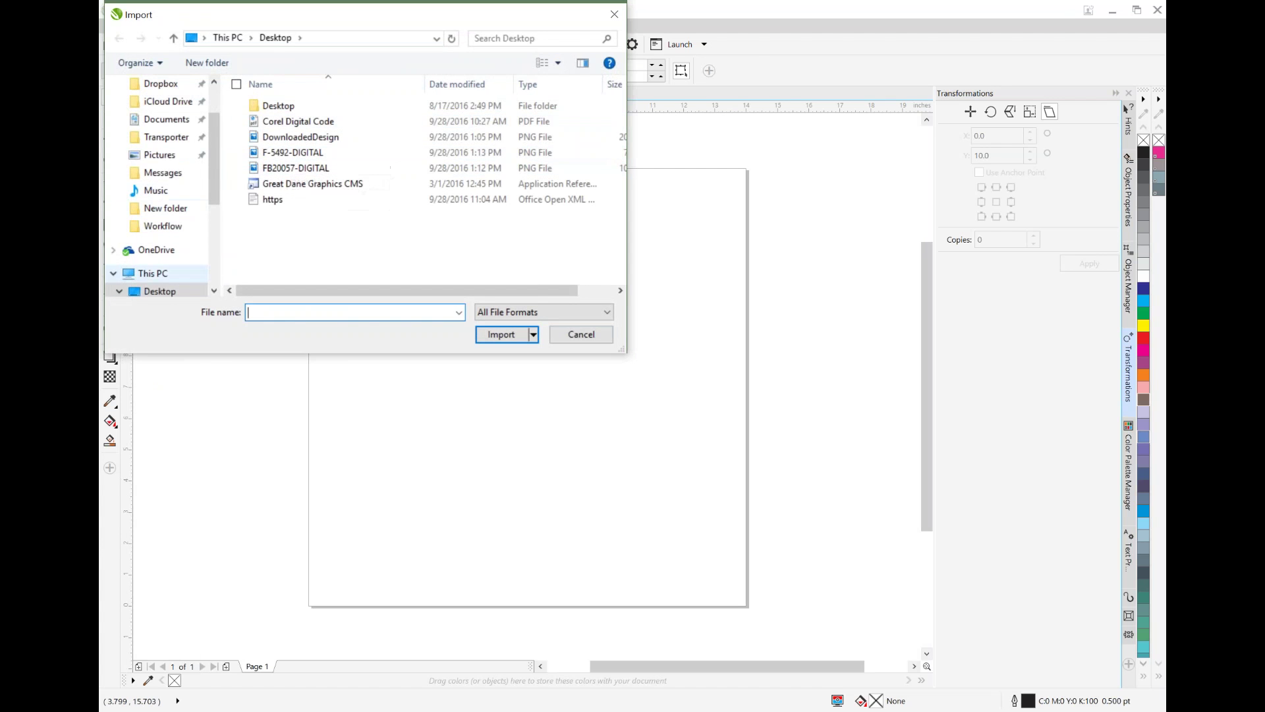
pyautogui.click(312, 174)
pyautogui.click(502, 334)
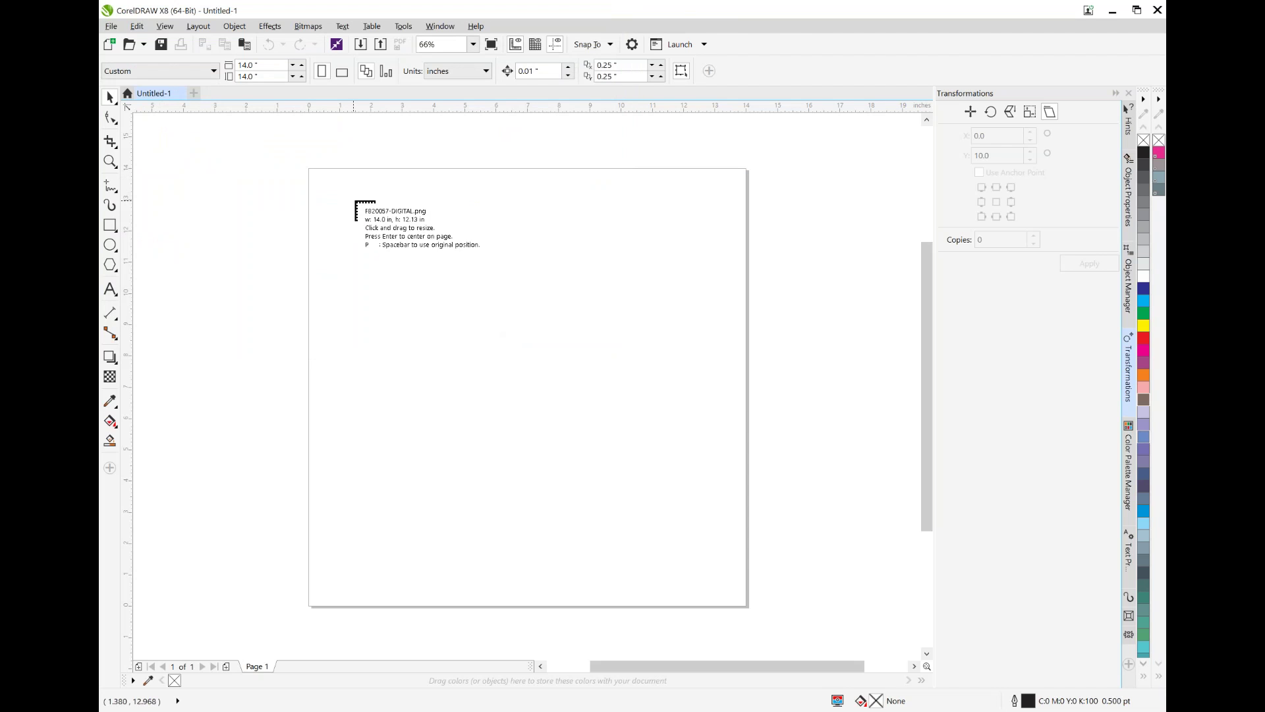
pyautogui.moveTo(357, 188); pyautogui.dragTo(762, 613)
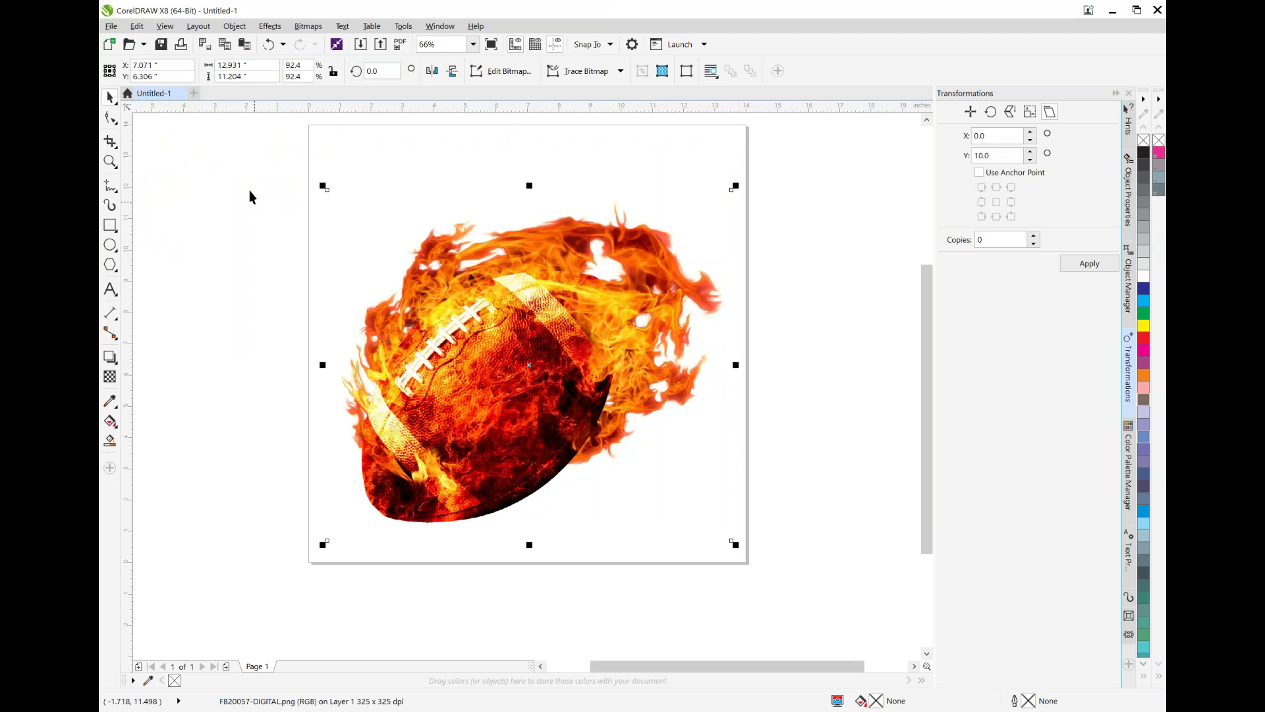
# Step: Cut the fireball football image from the page
pyautogui.rightClick(515, 309)
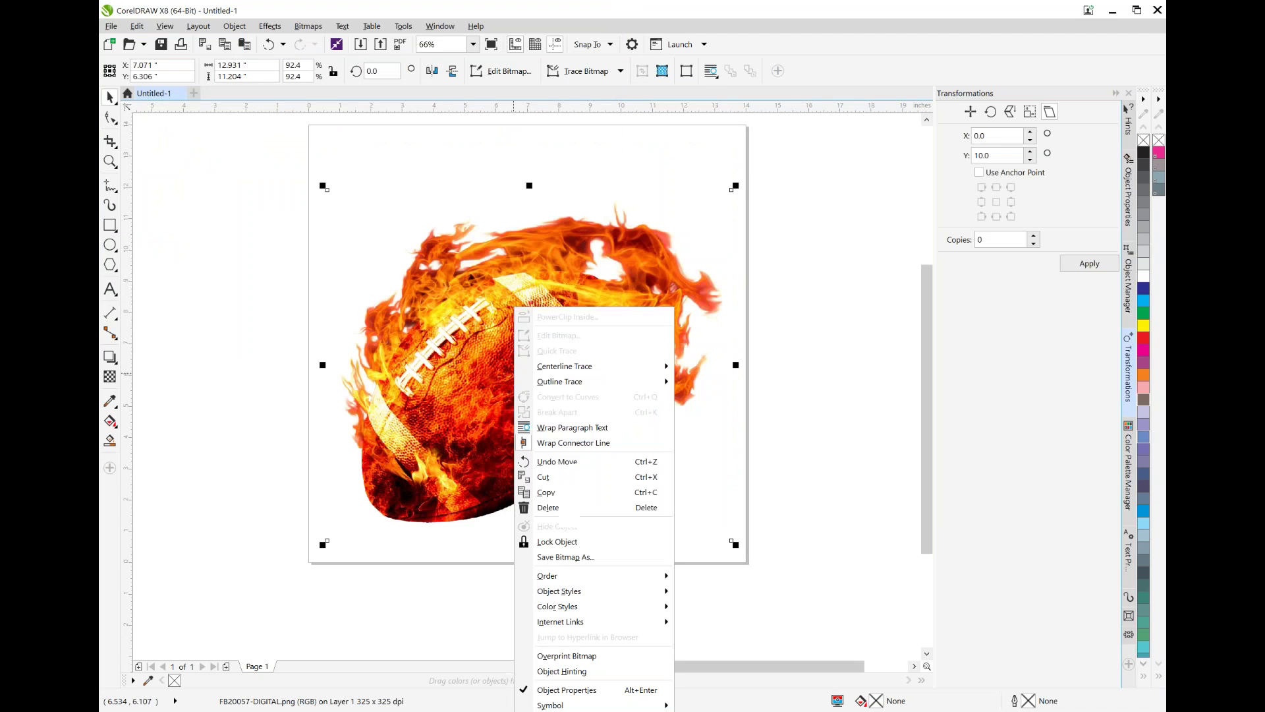
pyautogui.click(560, 478)
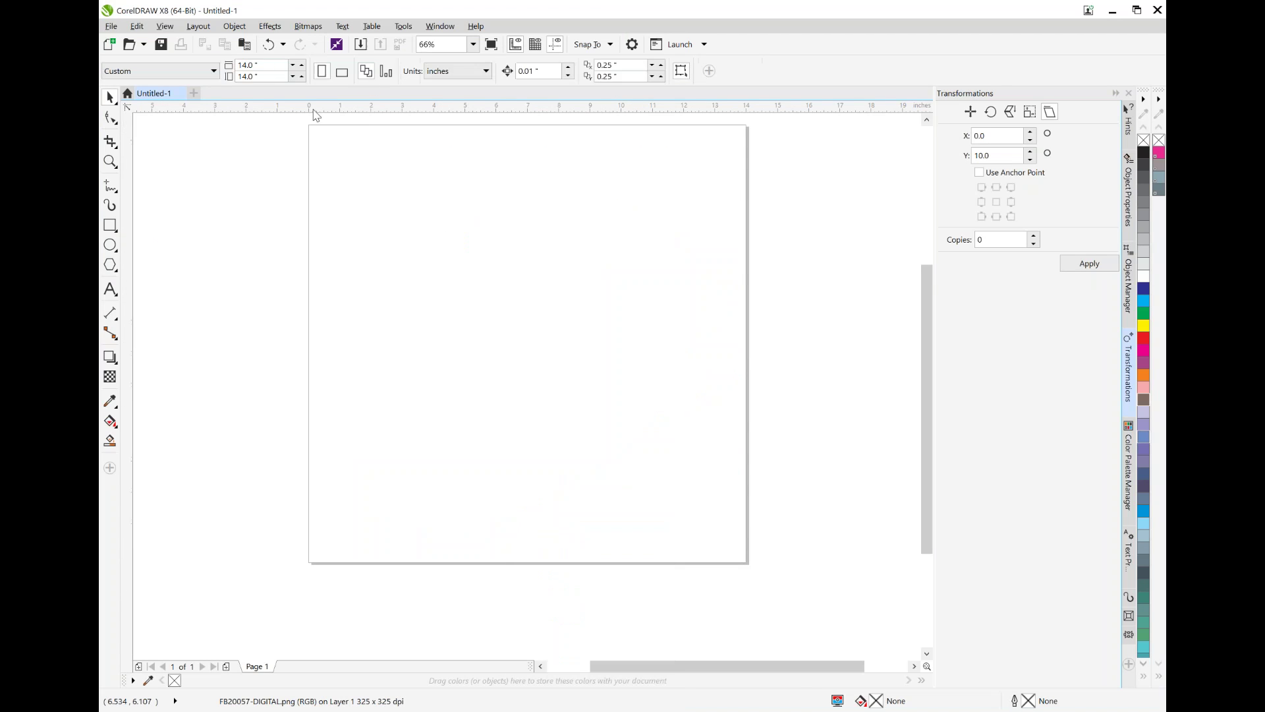
pyautogui.moveTo(926, 275); pyautogui.dragTo(927, 258)
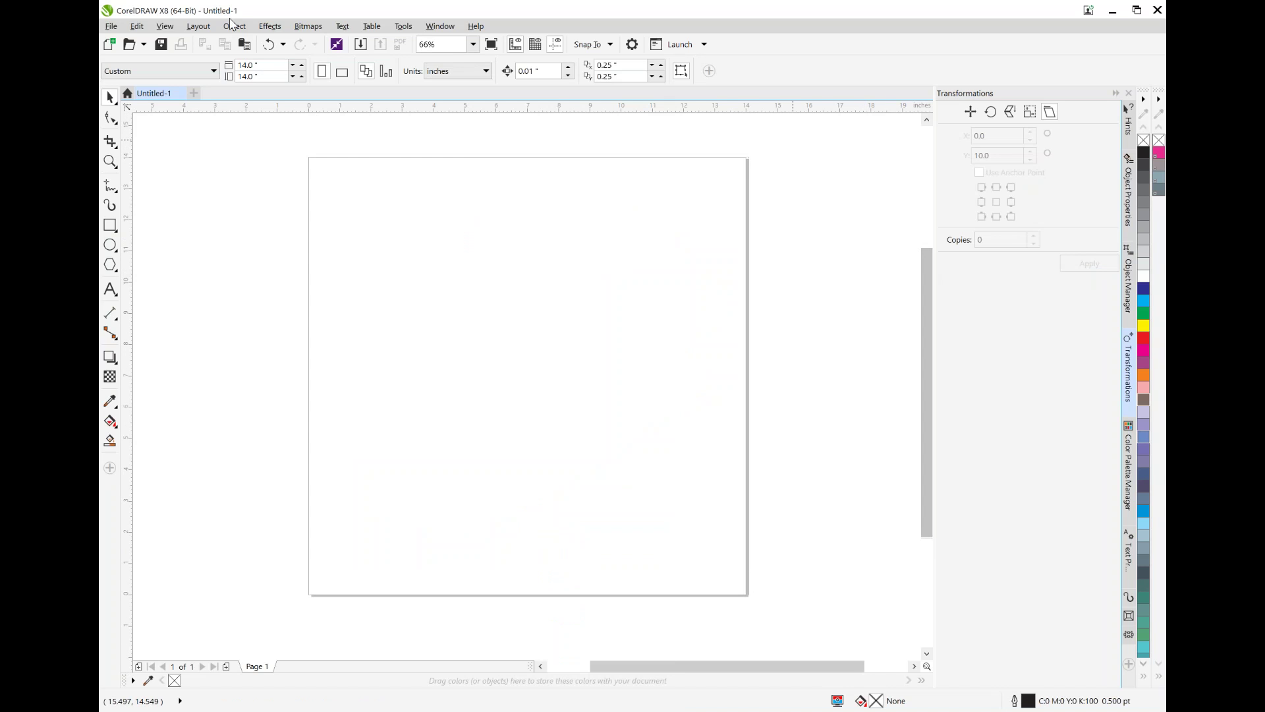
# Step: Import the F-5492-DIGITAL PNG onto the page at about 9.16 x 13.04 inches and show the Object Manager
pyautogui.click(112, 28)
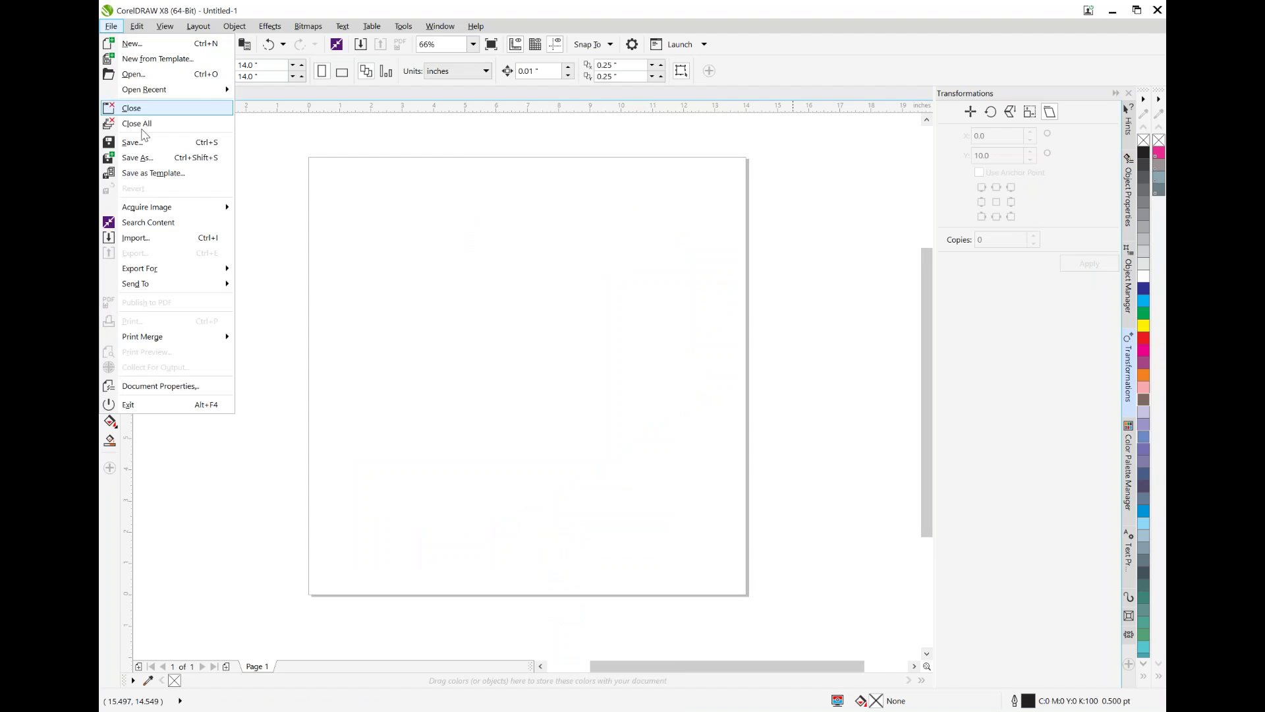
pyautogui.click(169, 243)
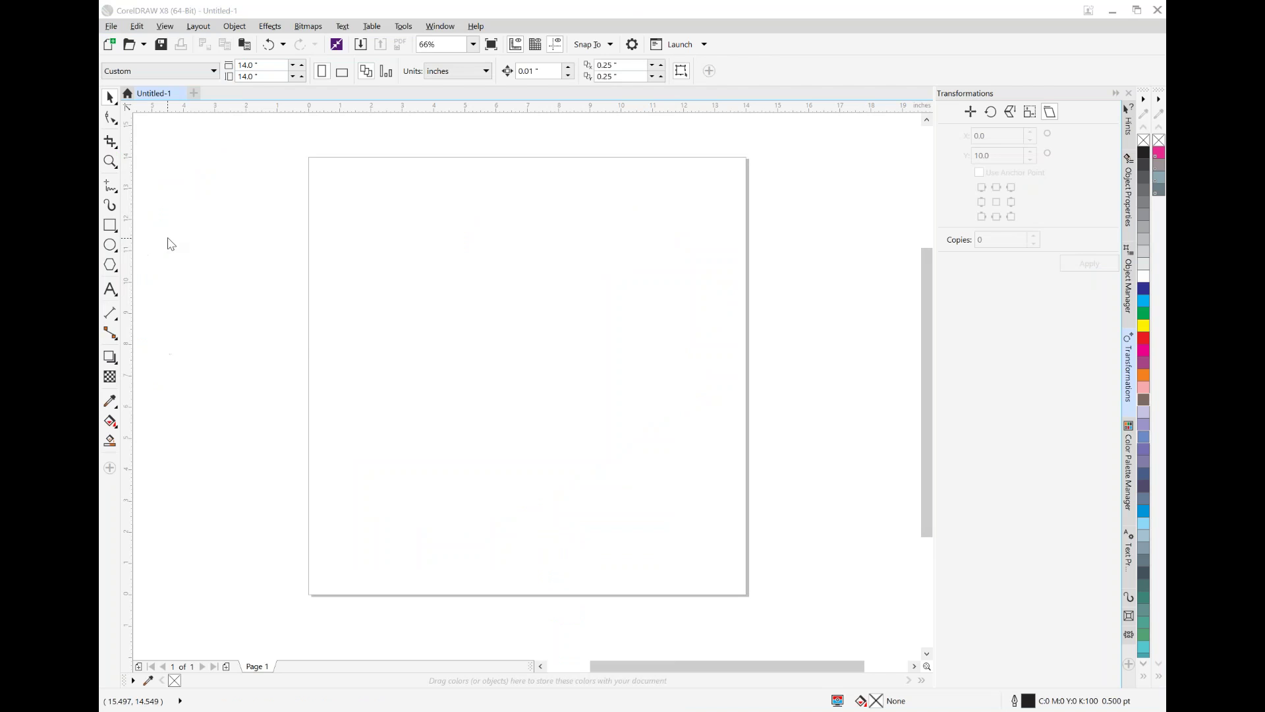
pyautogui.doubleClick(290, 153)
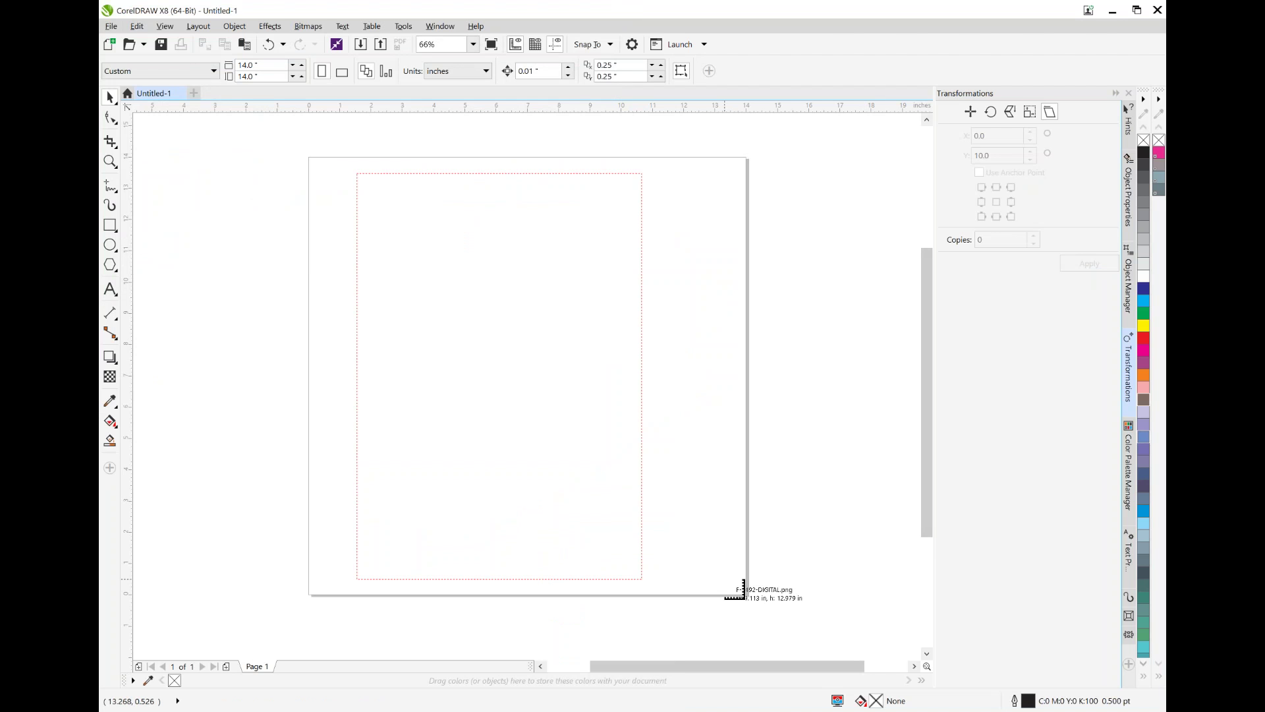
pyautogui.moveTo(744, 588); pyautogui.dragTo(741, 587)
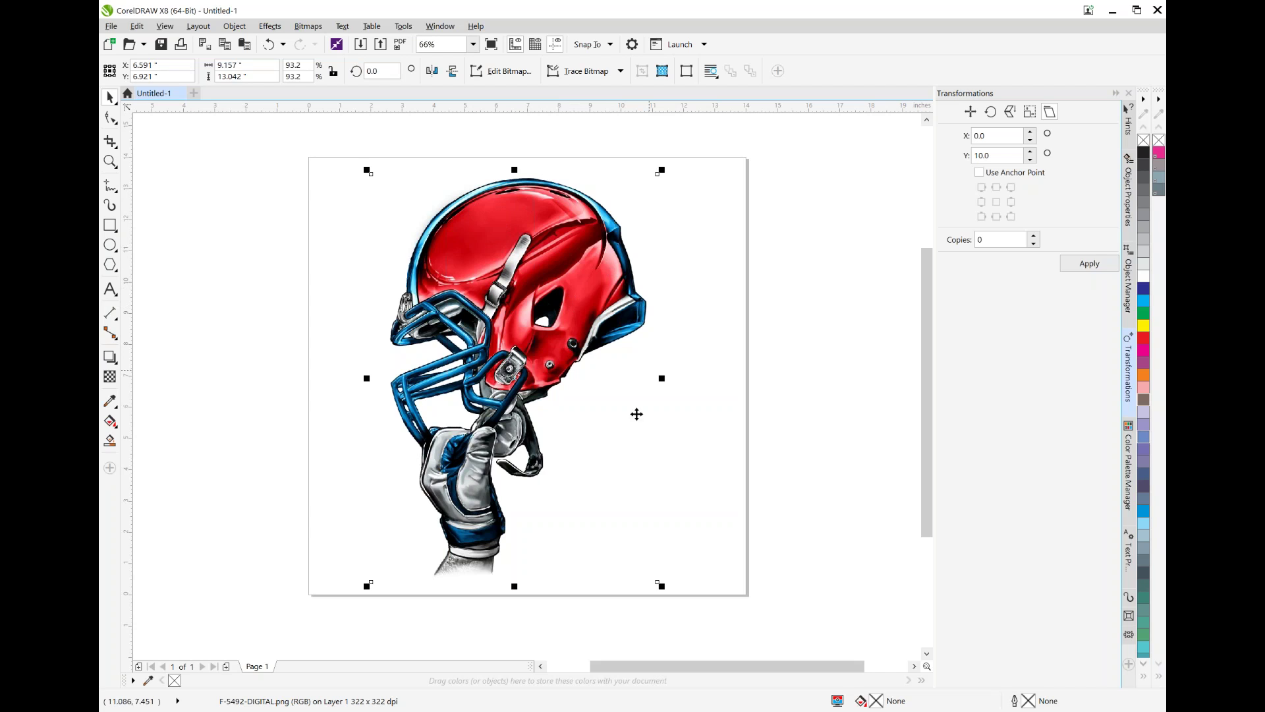
pyautogui.click(1131, 280)
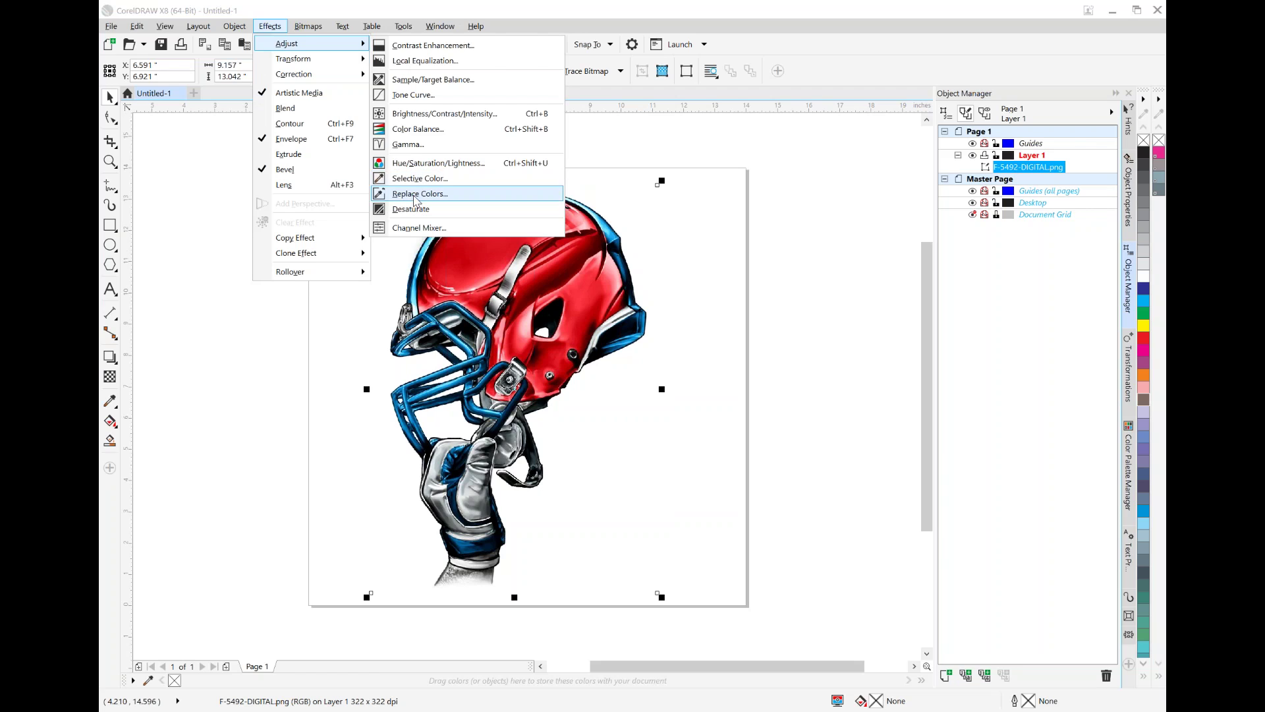
# Step: Try a master-channel hue of 117 on the helmet image with Hue/Saturation/Lightness and reset the adjustment
pyautogui.click(451, 165)
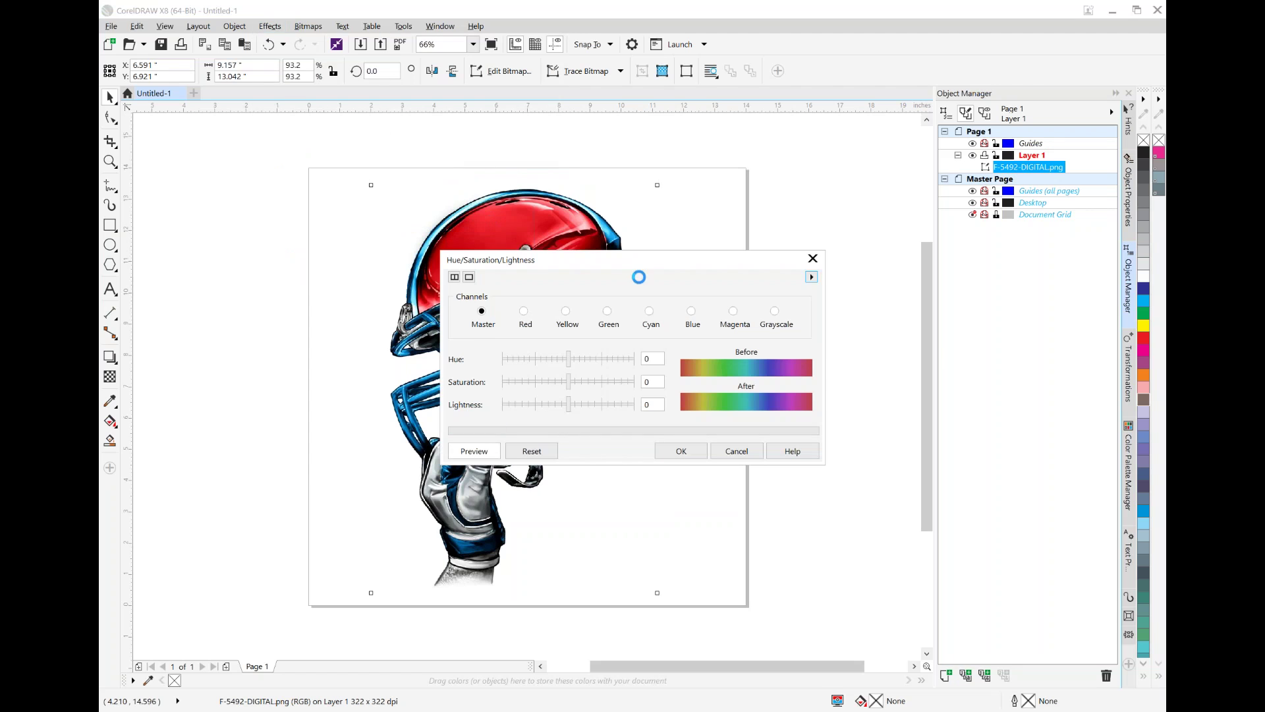
pyautogui.moveTo(672, 265); pyautogui.dragTo(874, 167)
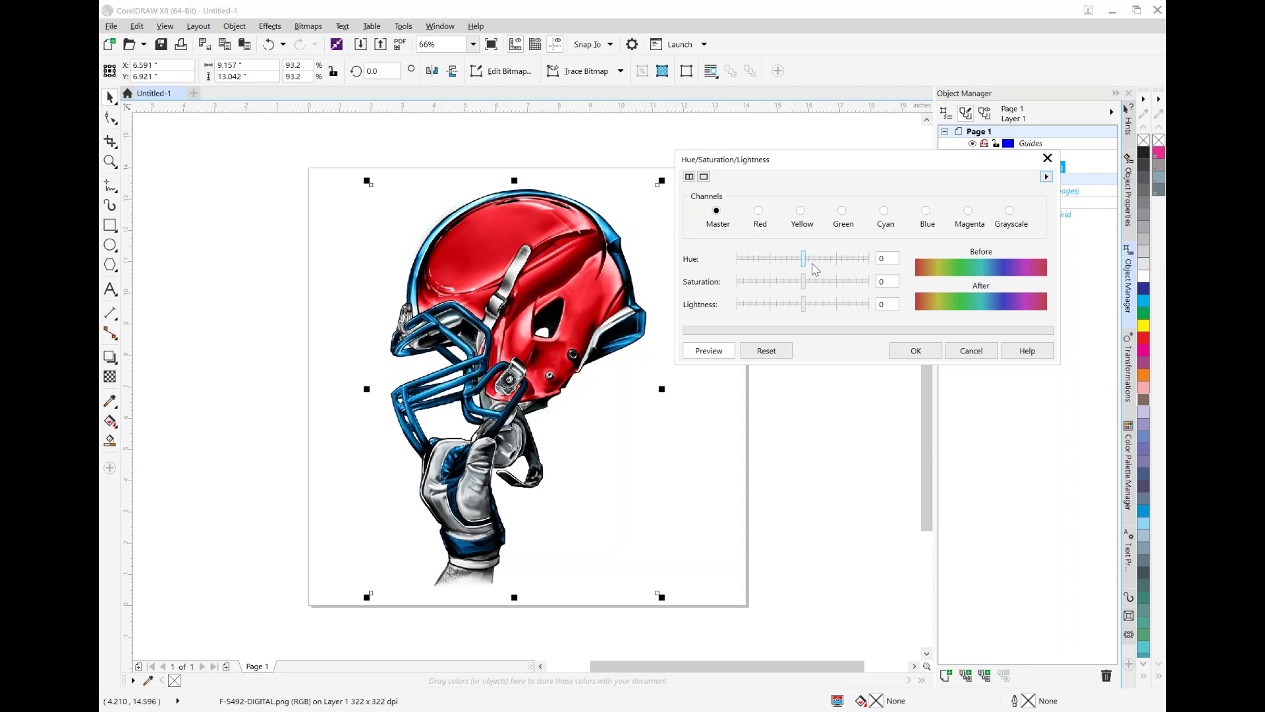
pyautogui.moveTo(805, 259); pyautogui.dragTo(862, 258)
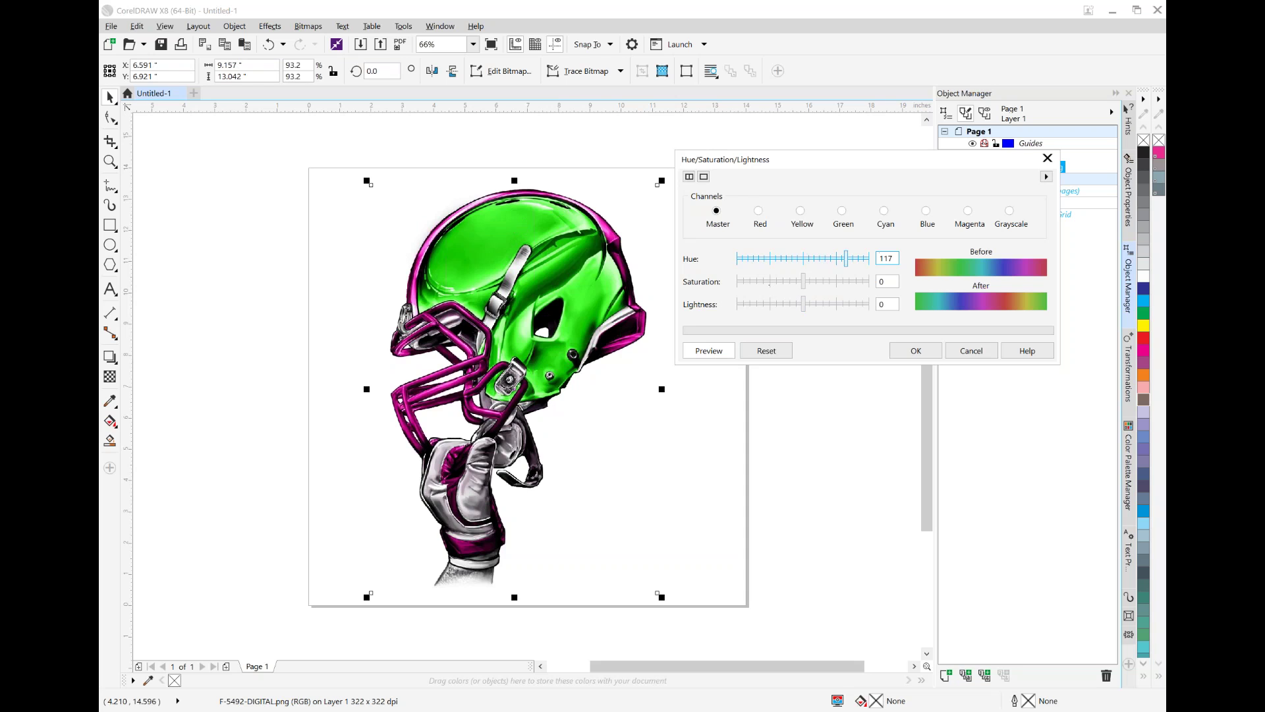
pyautogui.click(781, 350)
pyautogui.click(780, 350)
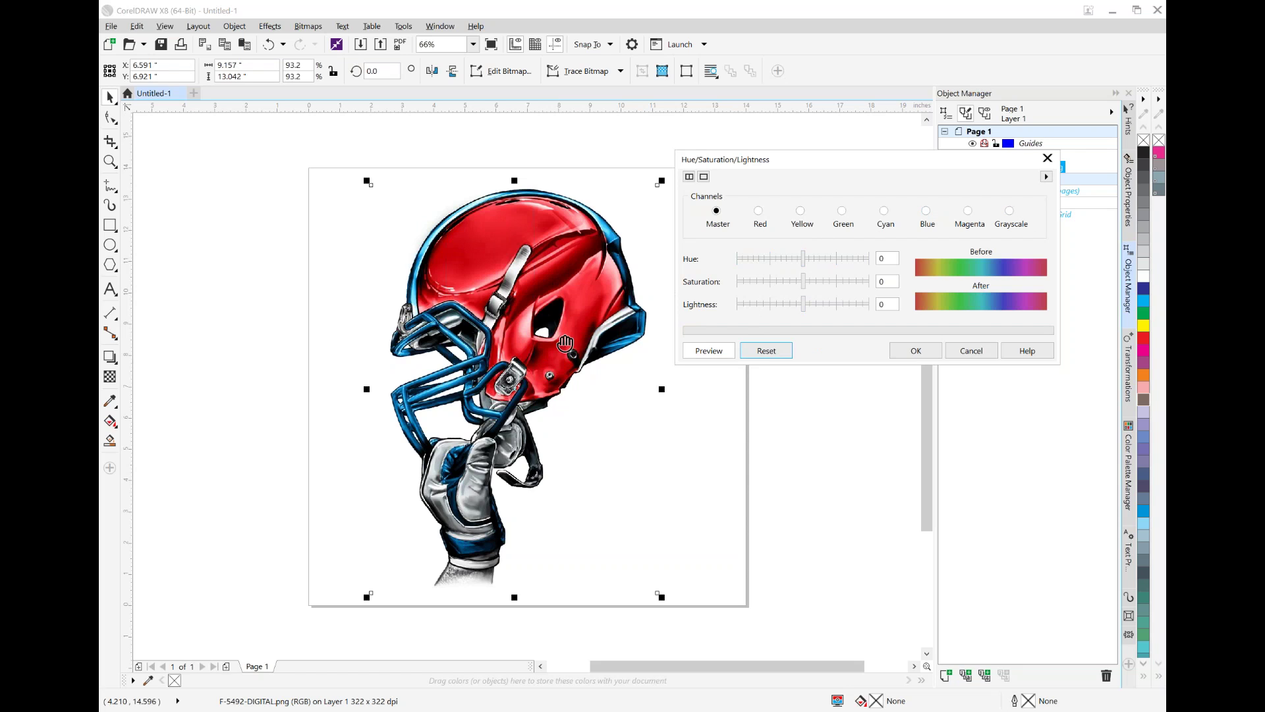
# Step: Try red-channel hue values of 180 and -180 on the helmet image, ending at -1
pyautogui.click(759, 211)
pyautogui.moveTo(803, 258); pyautogui.dragTo(867, 268)
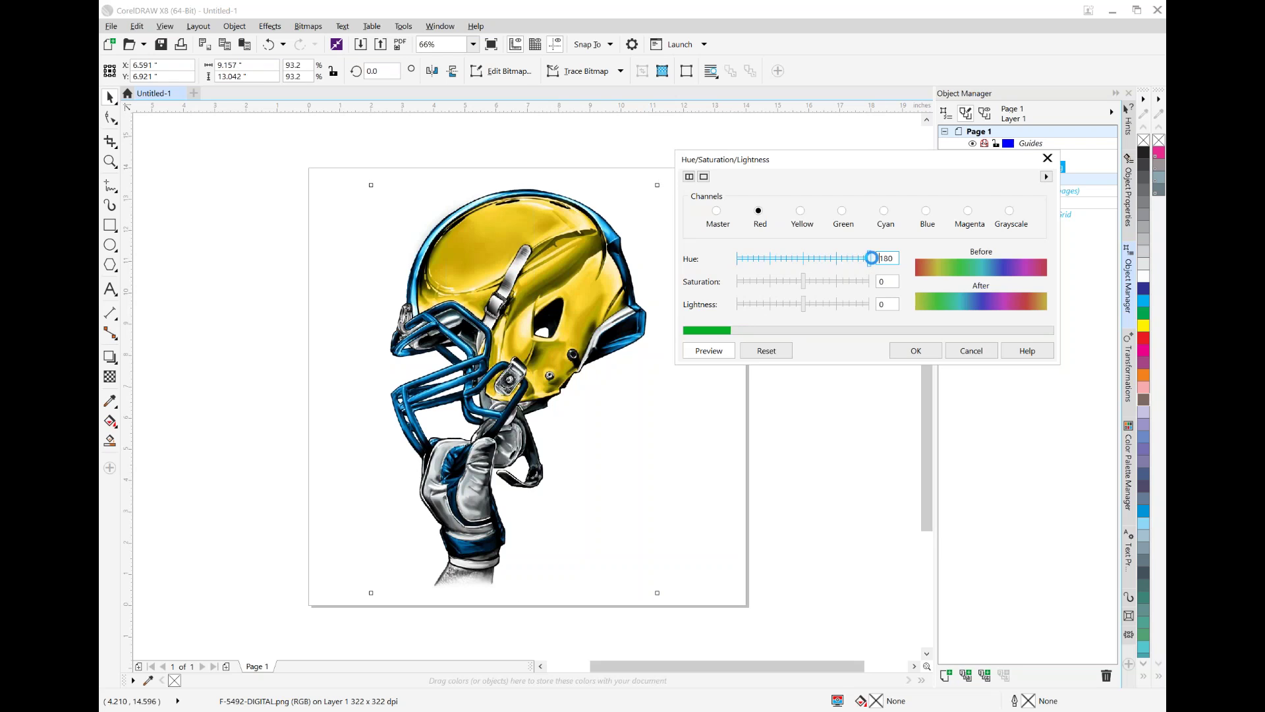
pyautogui.moveTo(873, 263)
pyautogui.mouseDown()
pyautogui.moveTo(806, 270)
pyautogui.moveTo(876, 264)
pyautogui.mouseUp()
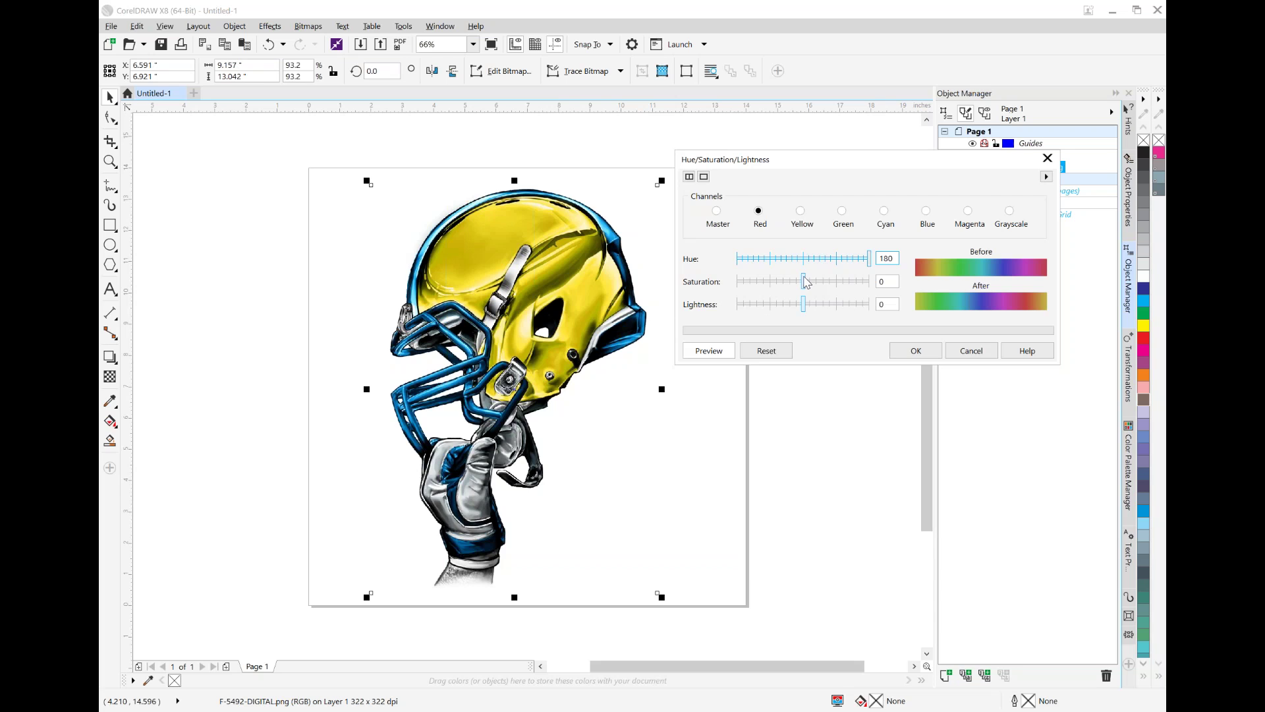
pyautogui.moveTo(871, 261); pyautogui.dragTo(744, 267)
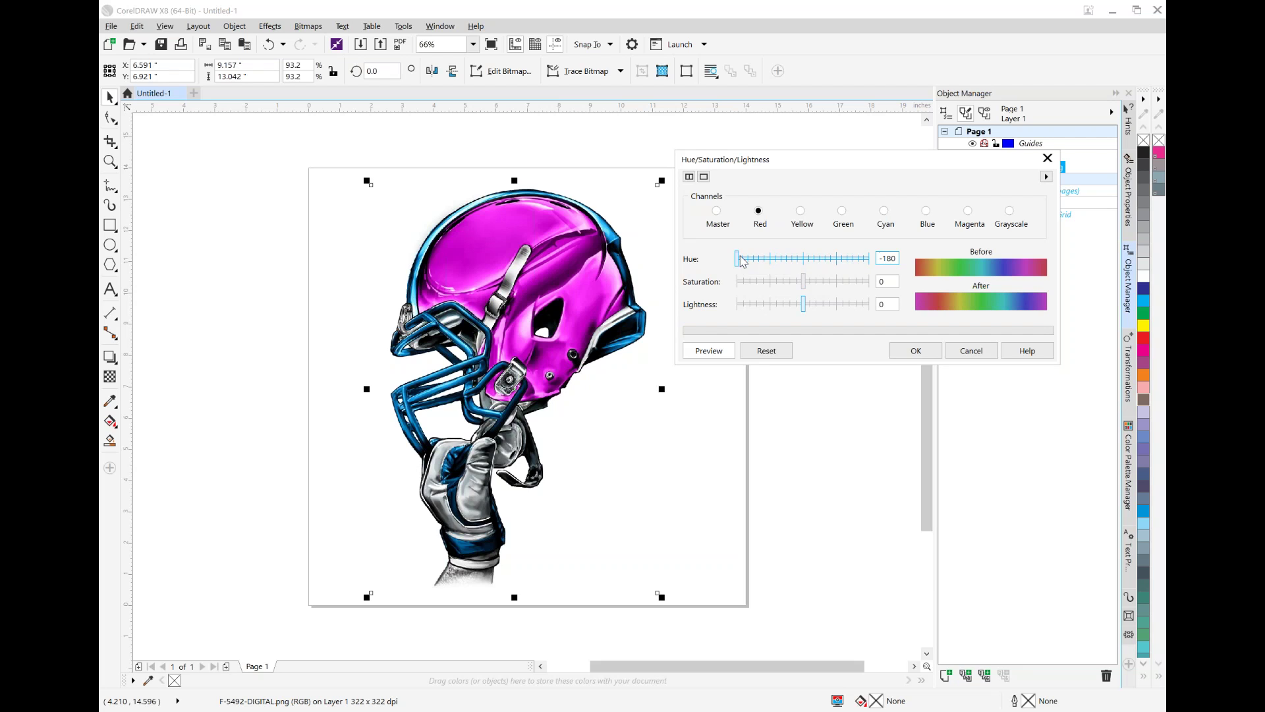
pyautogui.moveTo(738, 258); pyautogui.dragTo(802, 259)
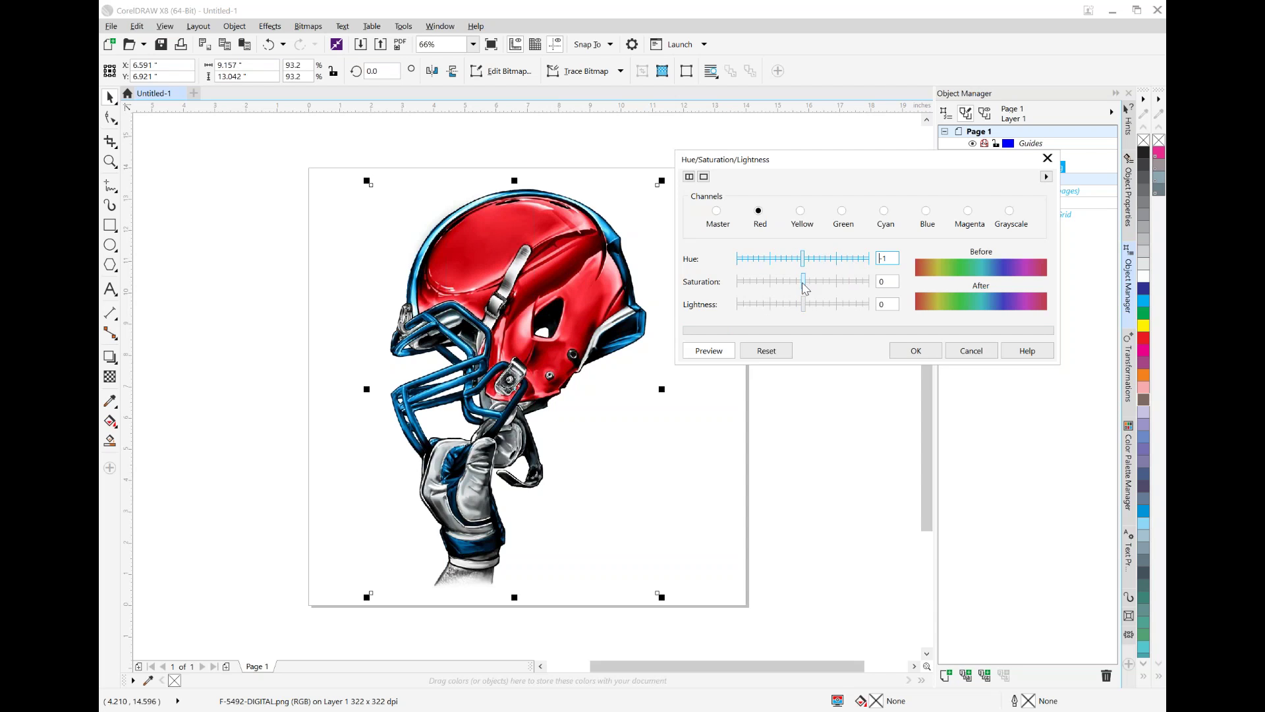
# Step: Try red-channel saturation 90 with lightness -56 and 4, and discard the Hue/Saturation/Lightness changes
pyautogui.moveTo(805, 284); pyautogui.dragTo(864, 282)
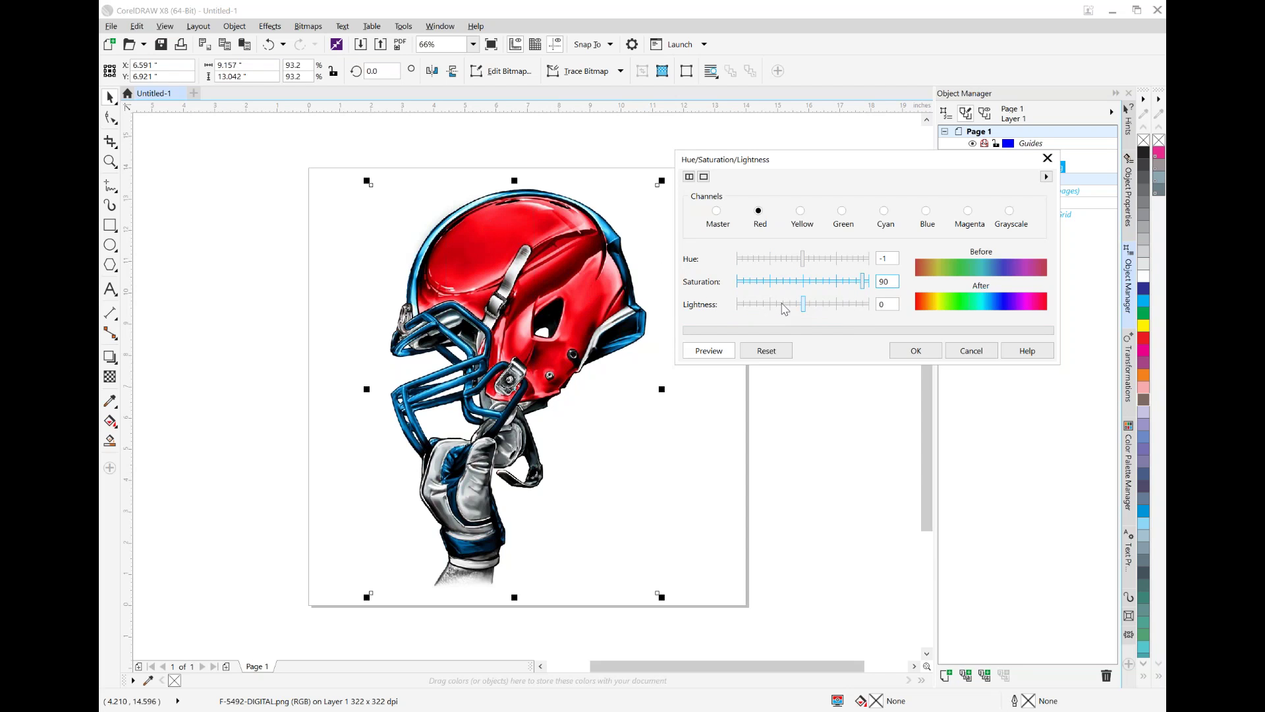
pyautogui.moveTo(804, 308); pyautogui.dragTo(766, 307)
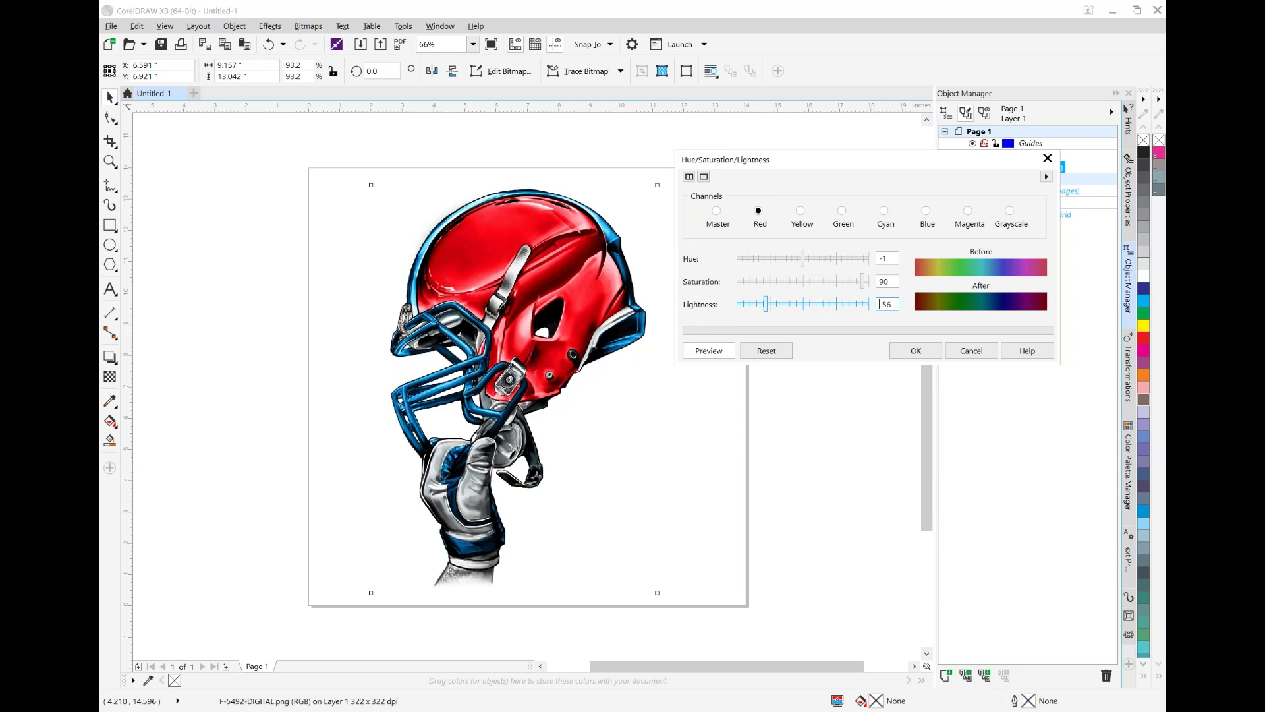
pyautogui.moveTo(768, 308); pyautogui.dragTo(799, 309)
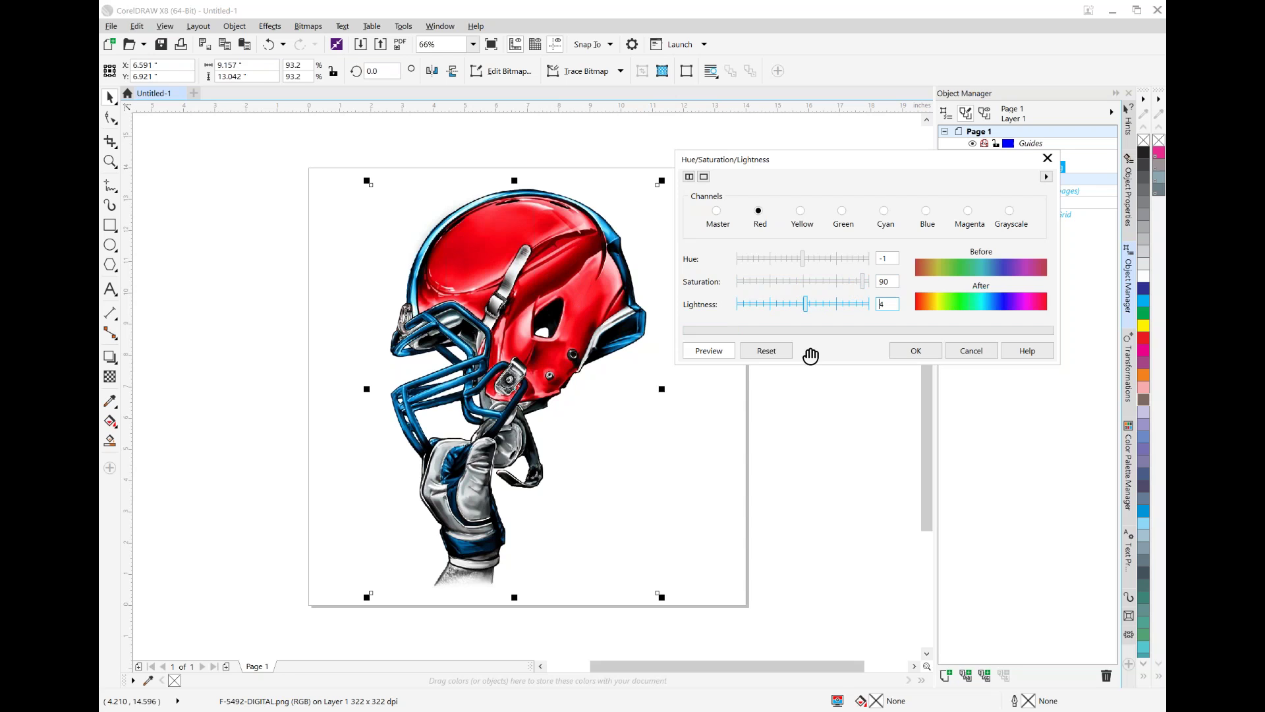
pyautogui.click(785, 353)
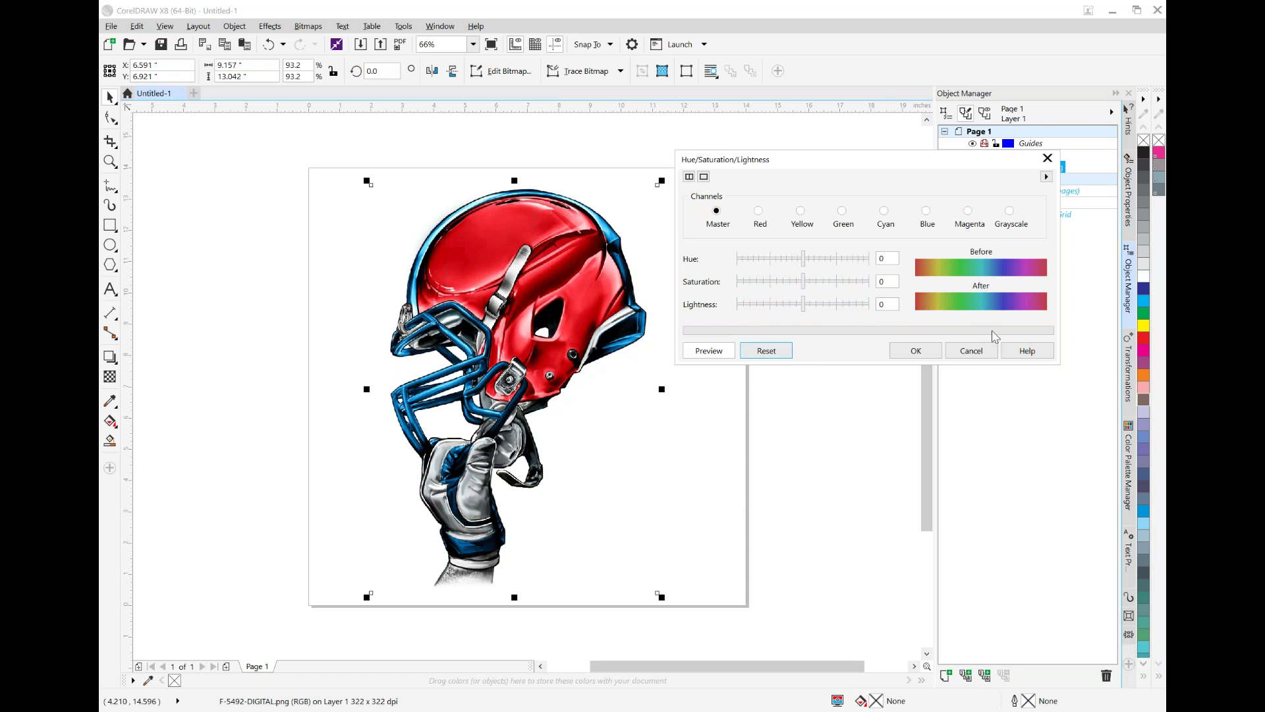
pyautogui.click(992, 352)
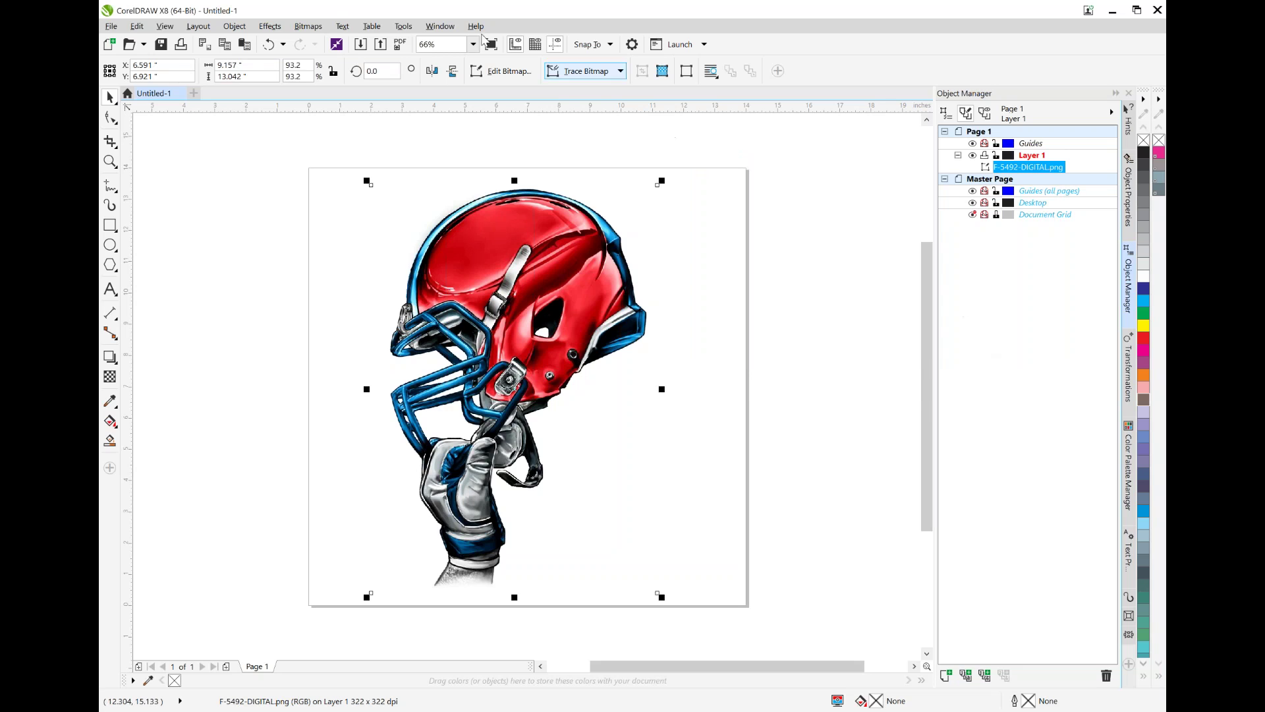
# Step: Start Replace Colors on the helmet image and sample the helmet shell's red as the old color
pyautogui.click(275, 30)
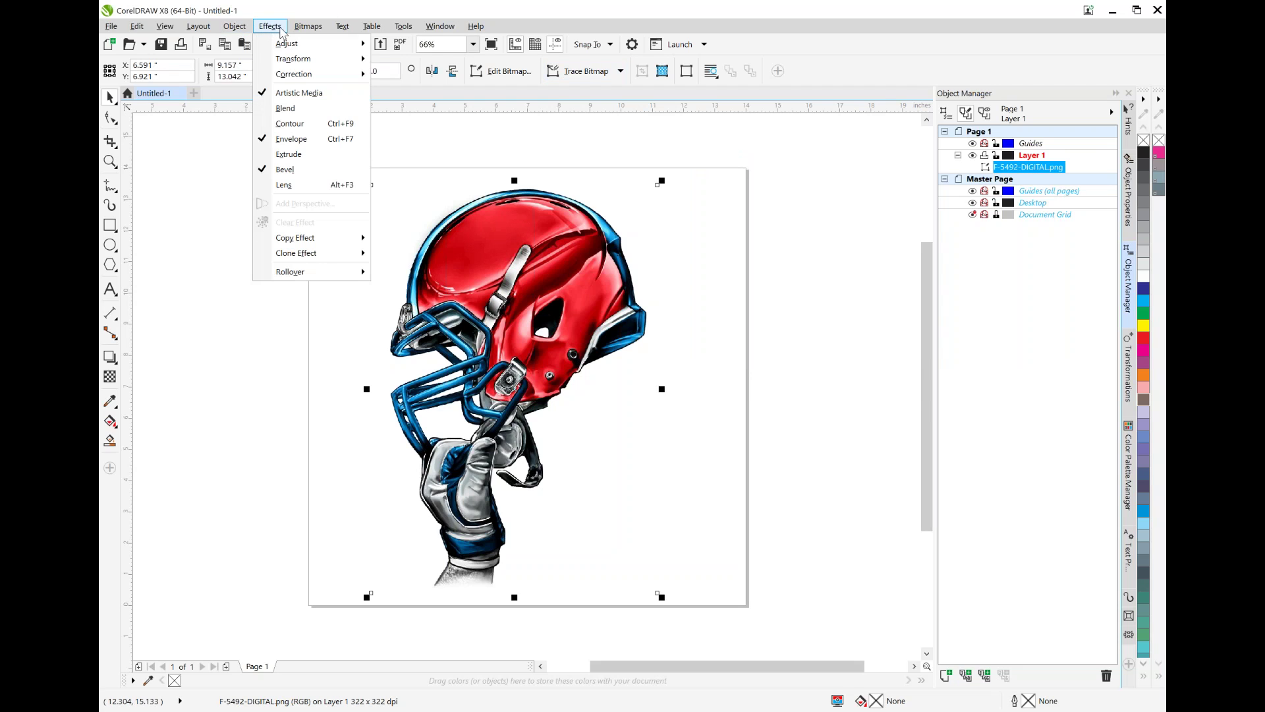
pyautogui.moveTo(293, 45)
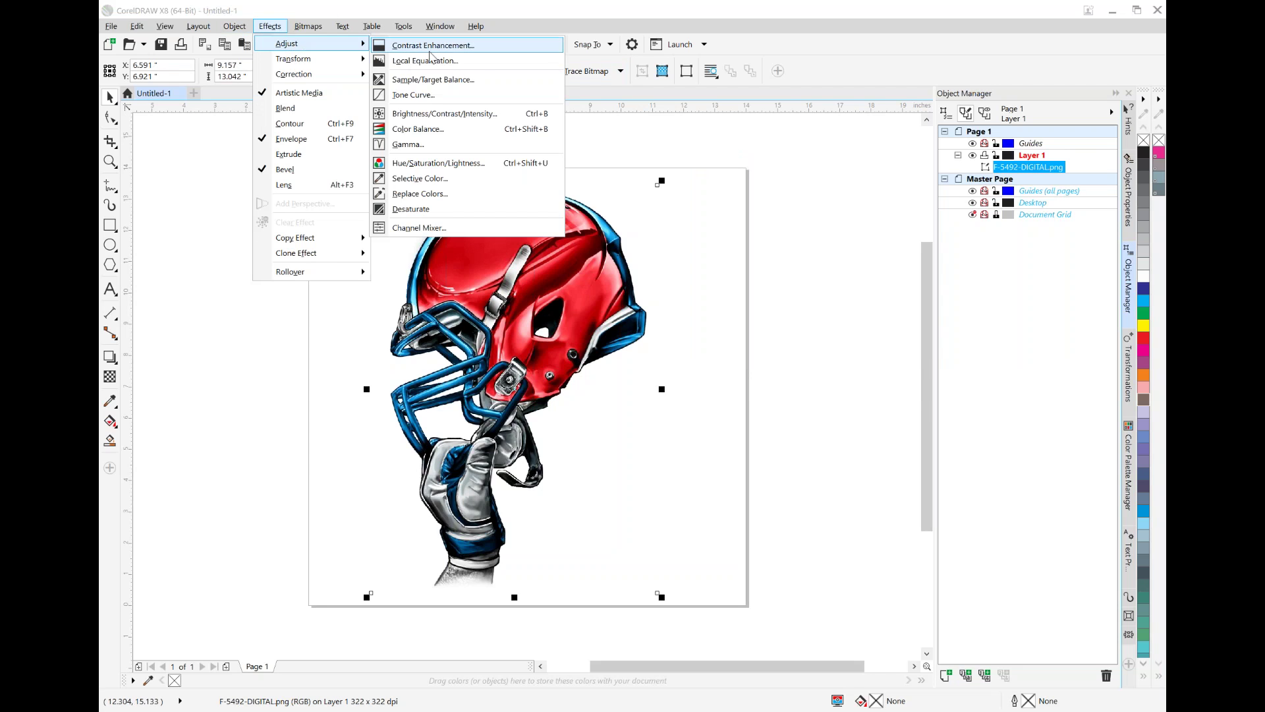
pyautogui.click(423, 194)
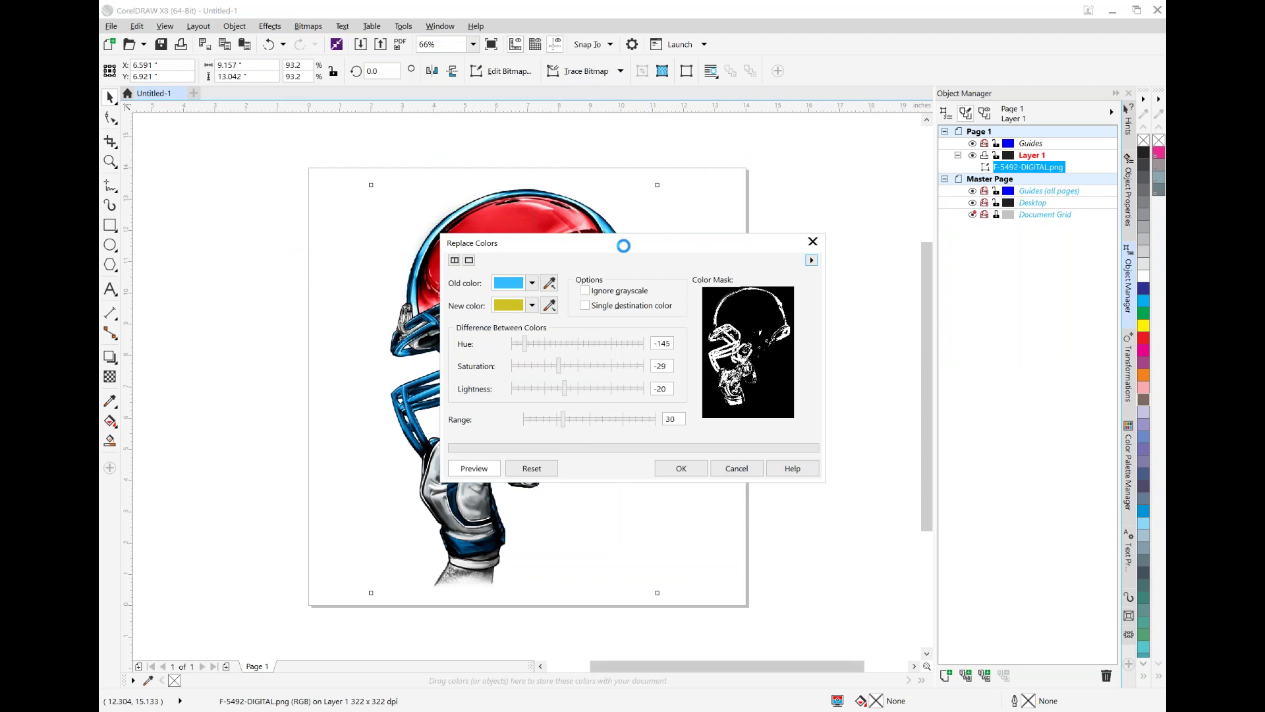
pyautogui.moveTo(623, 245); pyautogui.dragTo(875, 176)
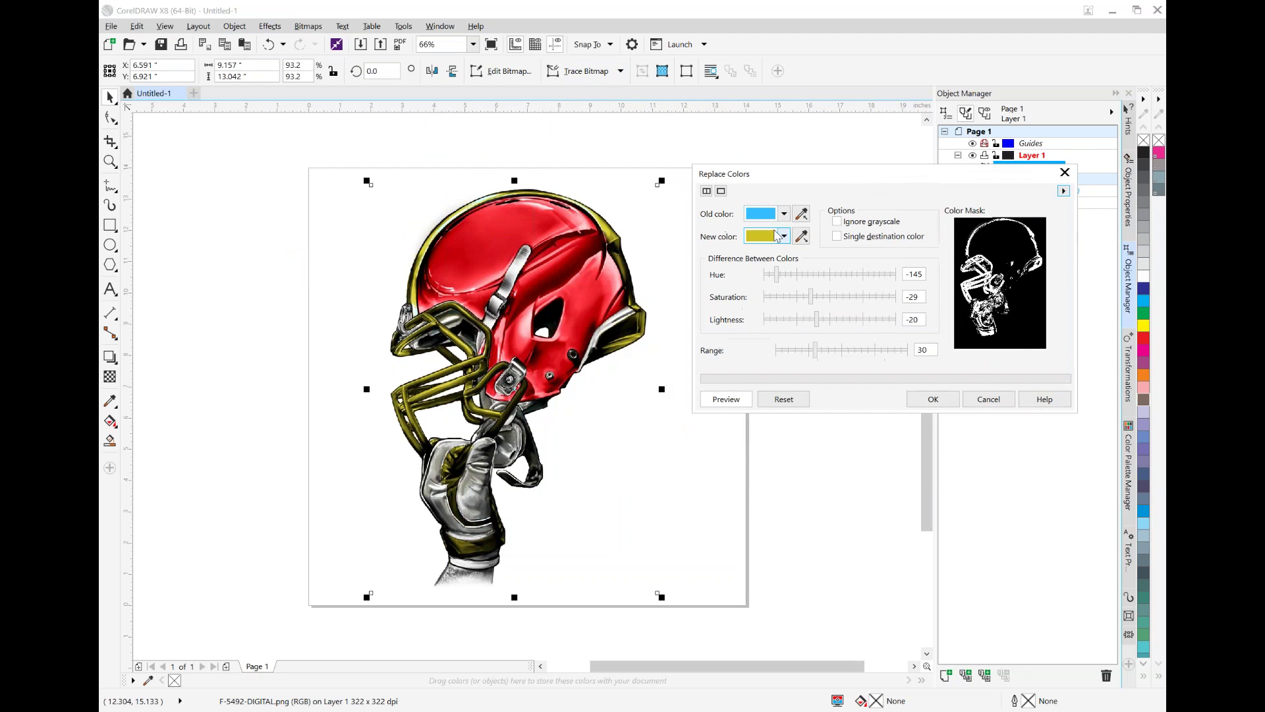
pyautogui.click(802, 215)
pyautogui.moveTo(870, 180)
pyautogui.mouseDown()
pyautogui.moveTo(857, 193)
pyautogui.moveTo(874, 197)
pyautogui.mouseUp()
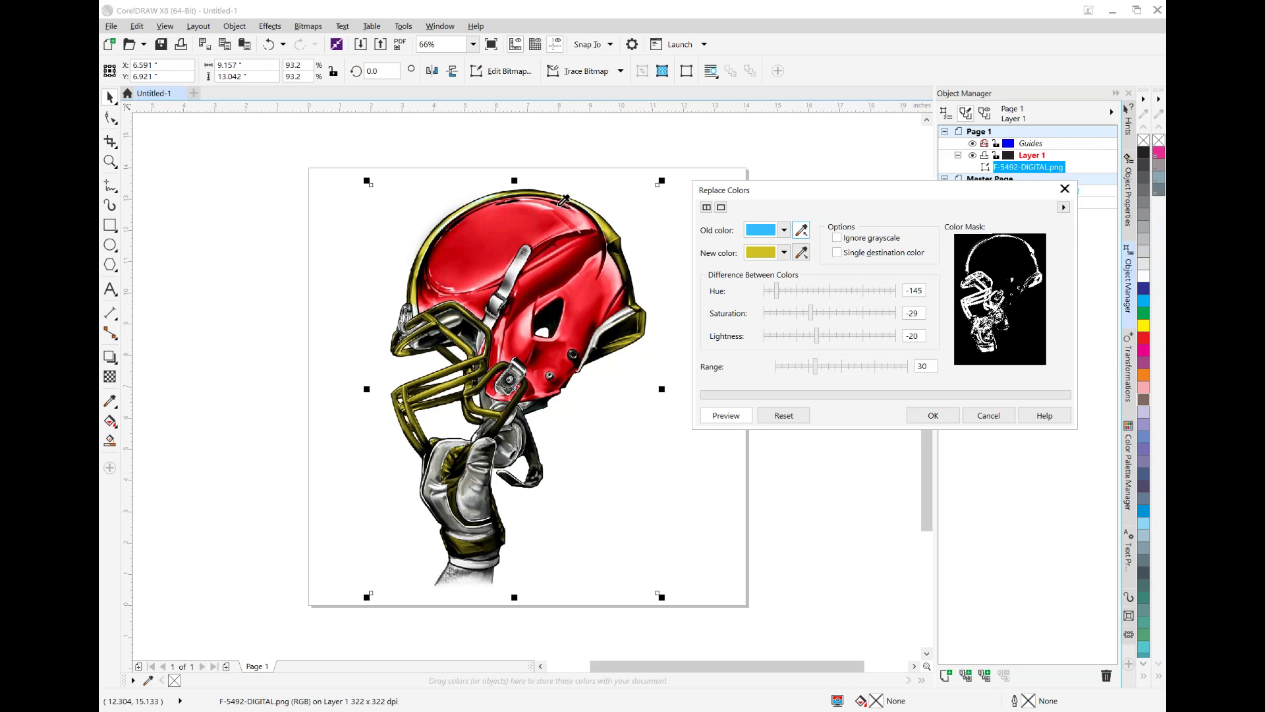
pyautogui.click(475, 251)
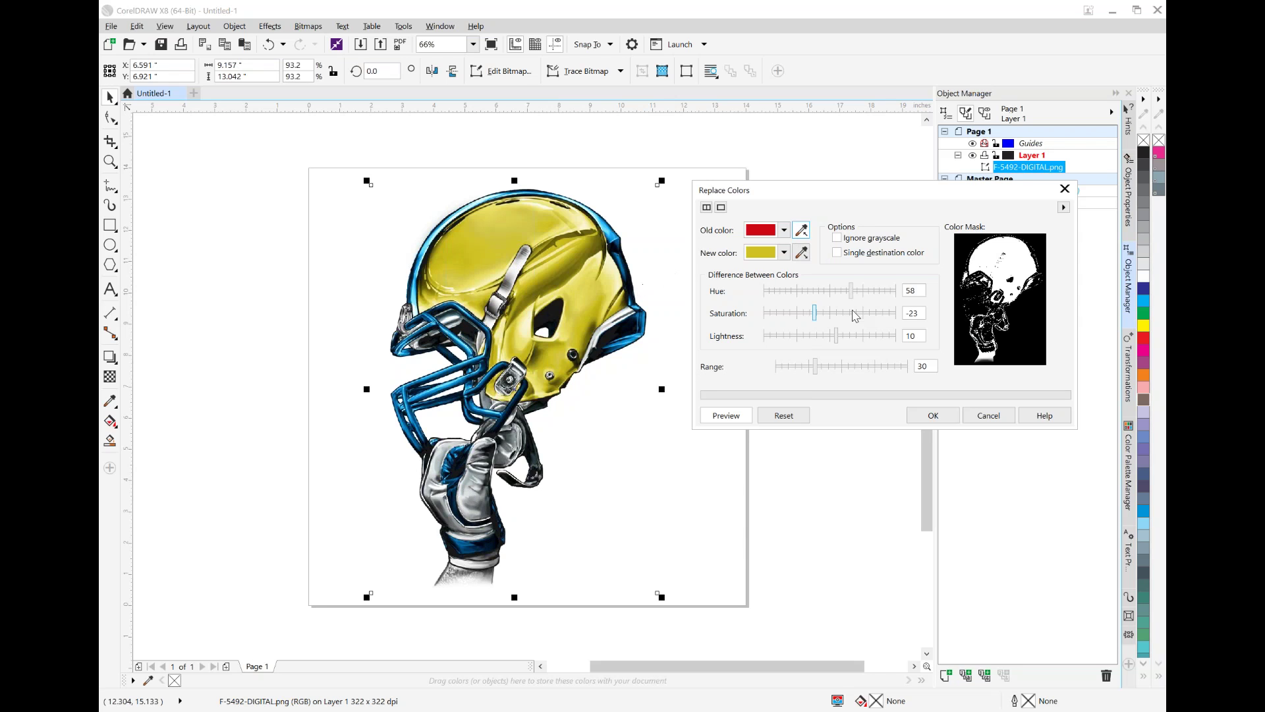
# Step: Replace the helmet shell's red with green #12A81F and apply the color replacement
pyautogui.click(785, 253)
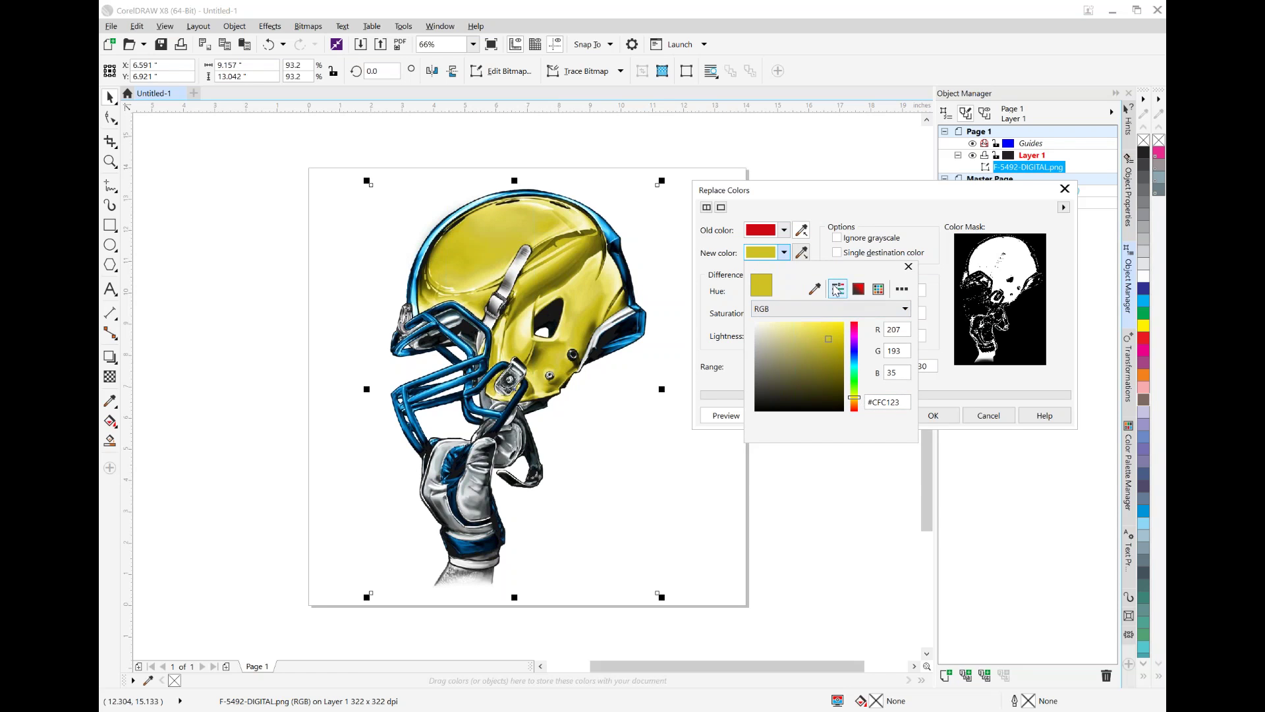
pyautogui.click(879, 288)
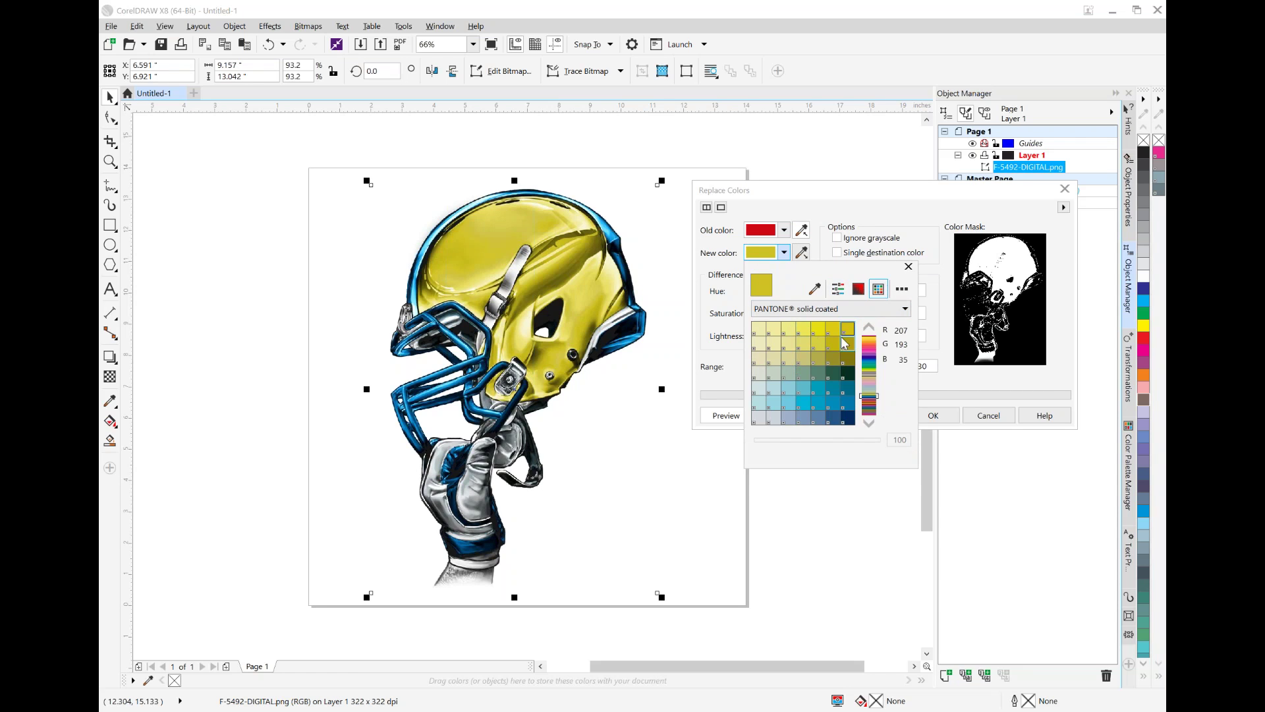
pyautogui.click(858, 289)
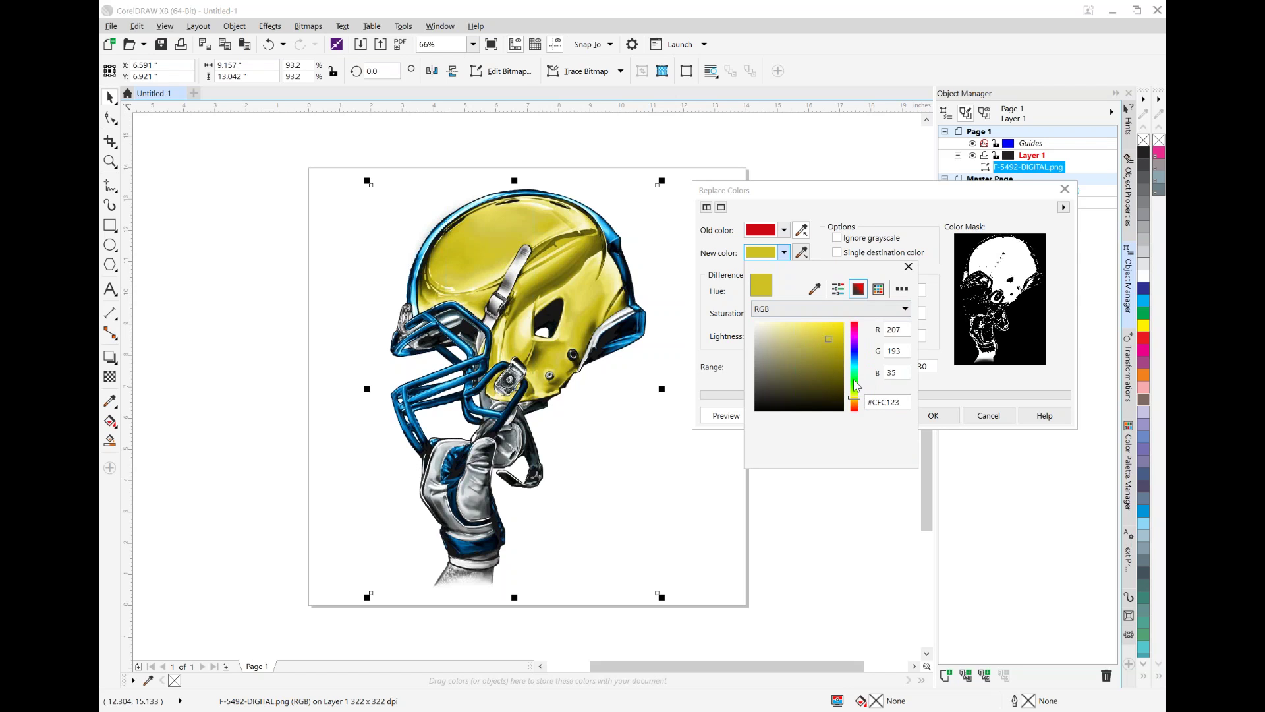
pyautogui.click(854, 379)
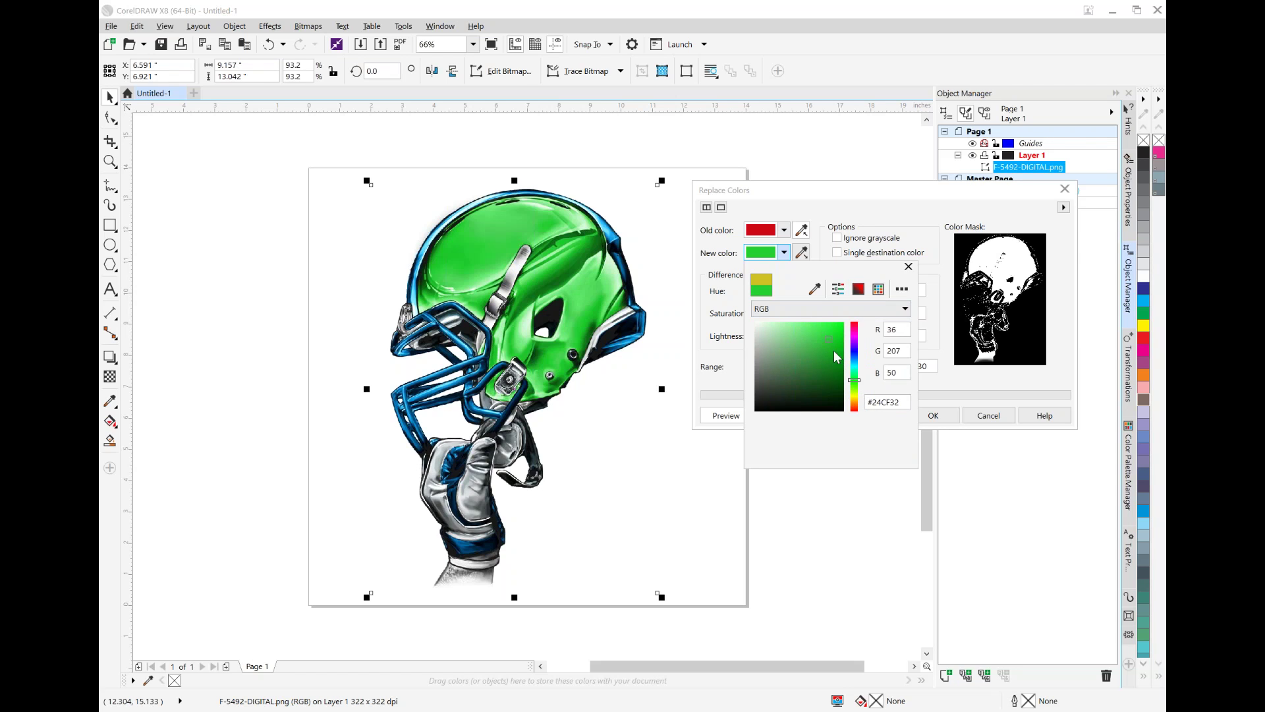
pyautogui.click(832, 369)
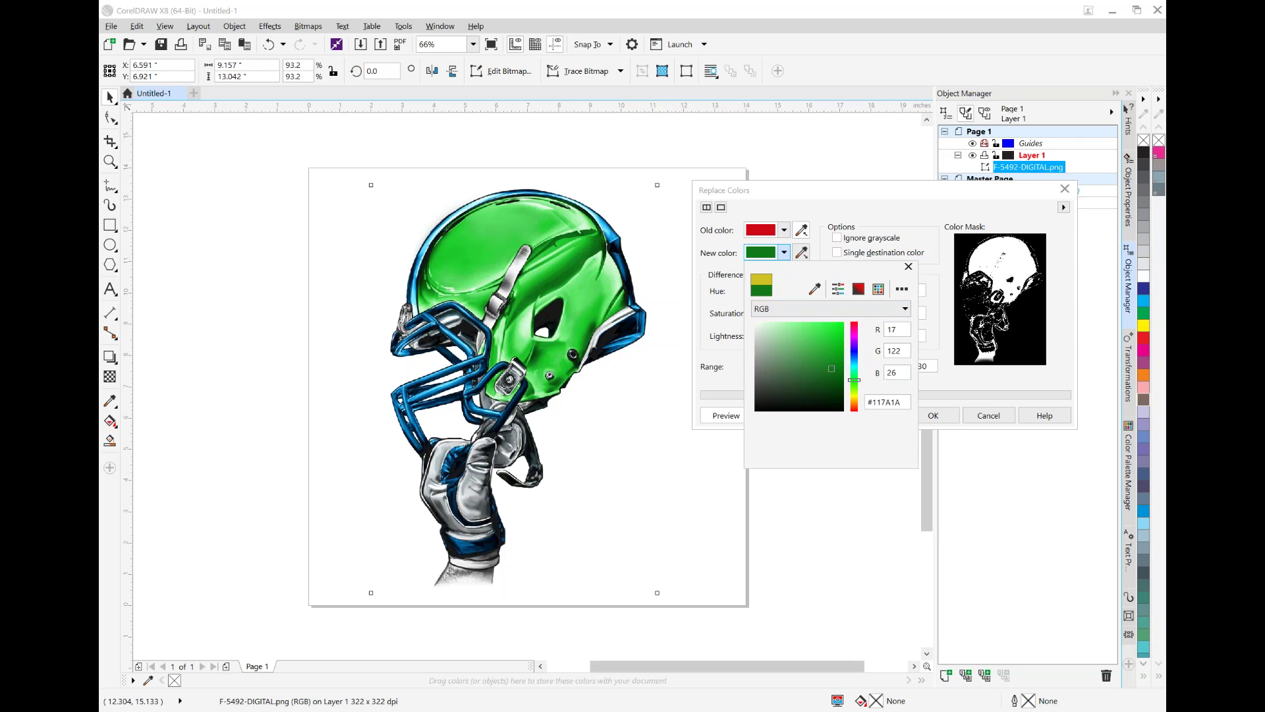
pyautogui.click(835, 352)
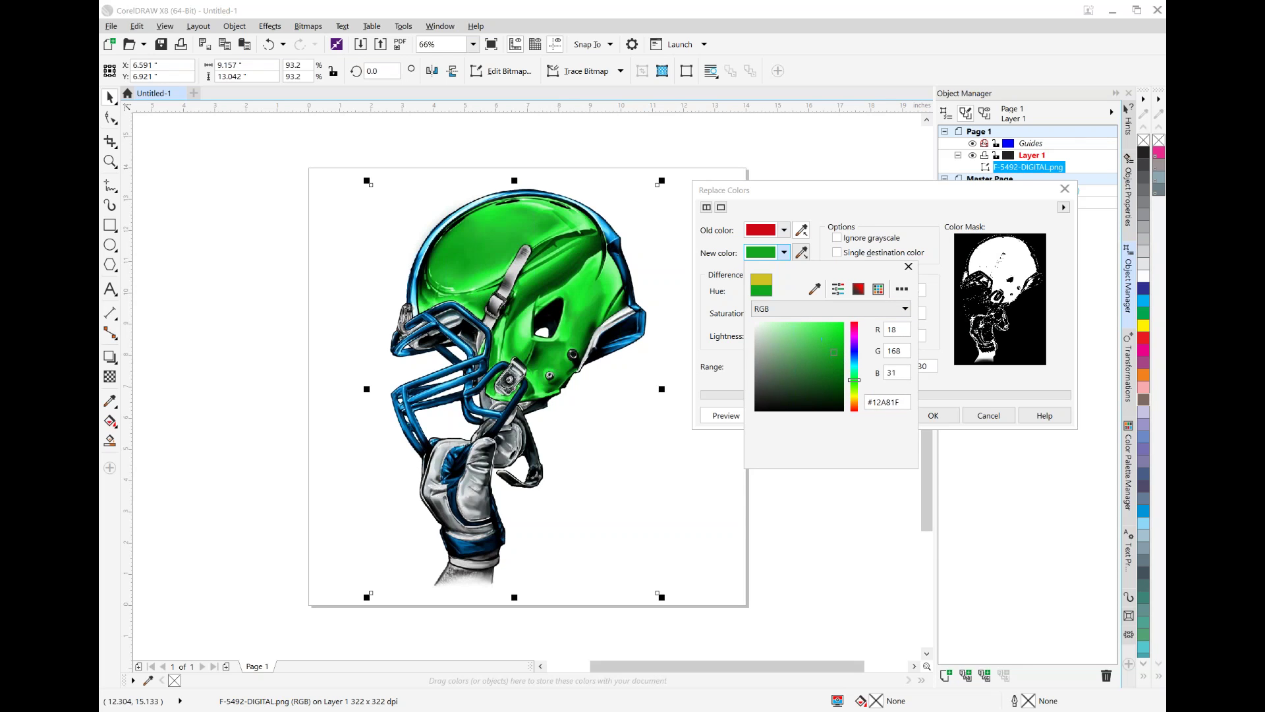
pyautogui.click(909, 267)
pyautogui.click(956, 417)
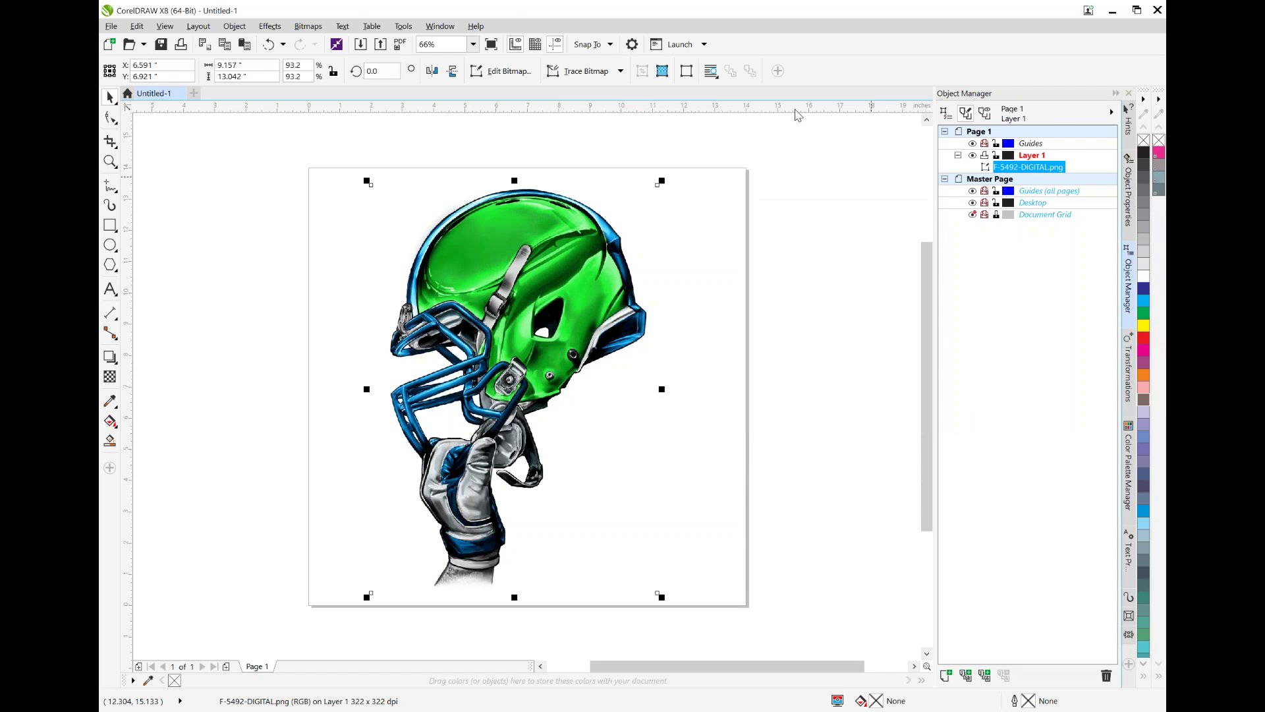
# Step: Start Replace Colors on the helmet image again and sample the blue of the helmet's trim as the old color
pyautogui.click(268, 26)
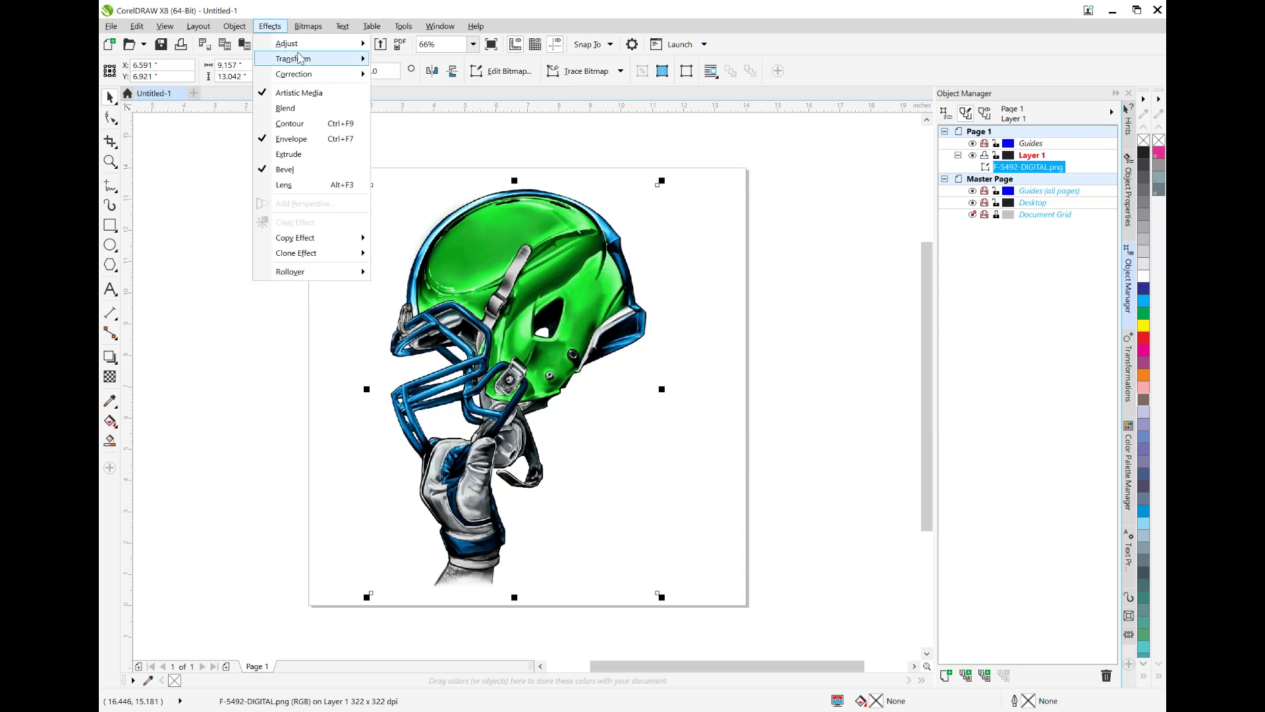
pyautogui.click(442, 194)
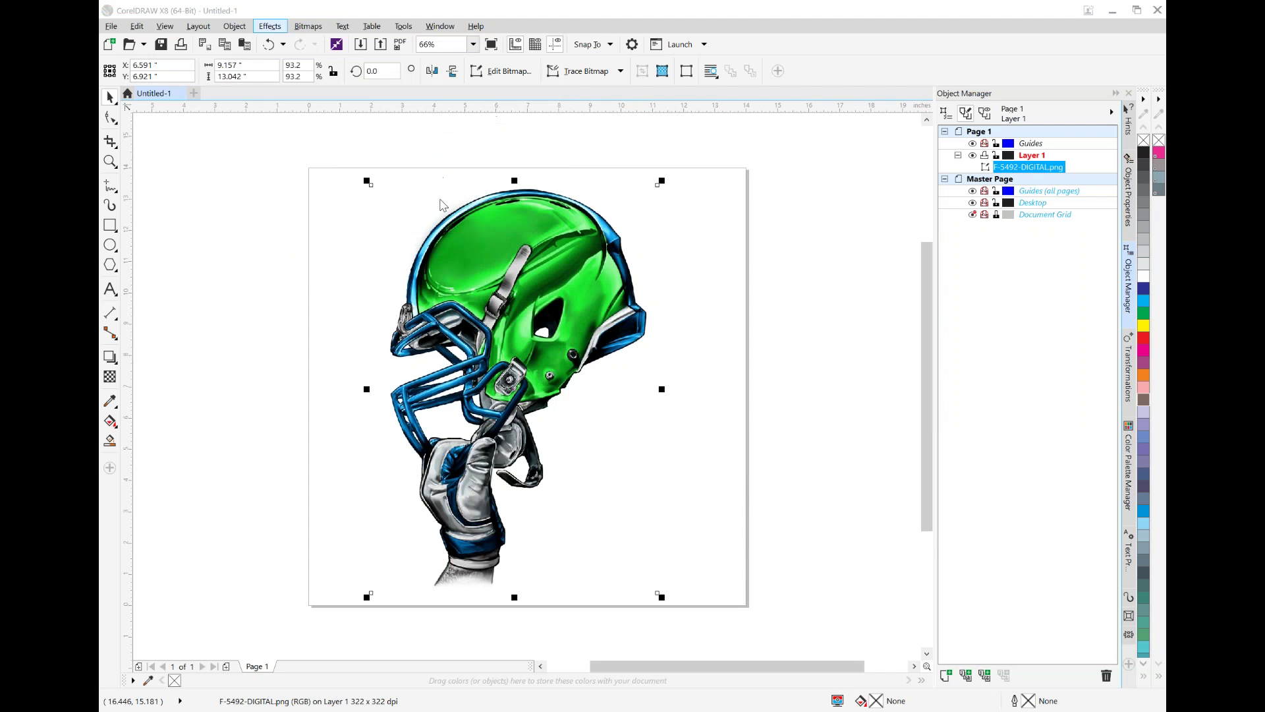
pyautogui.moveTo(607, 242); pyautogui.dragTo(865, 257)
pyautogui.click(802, 295)
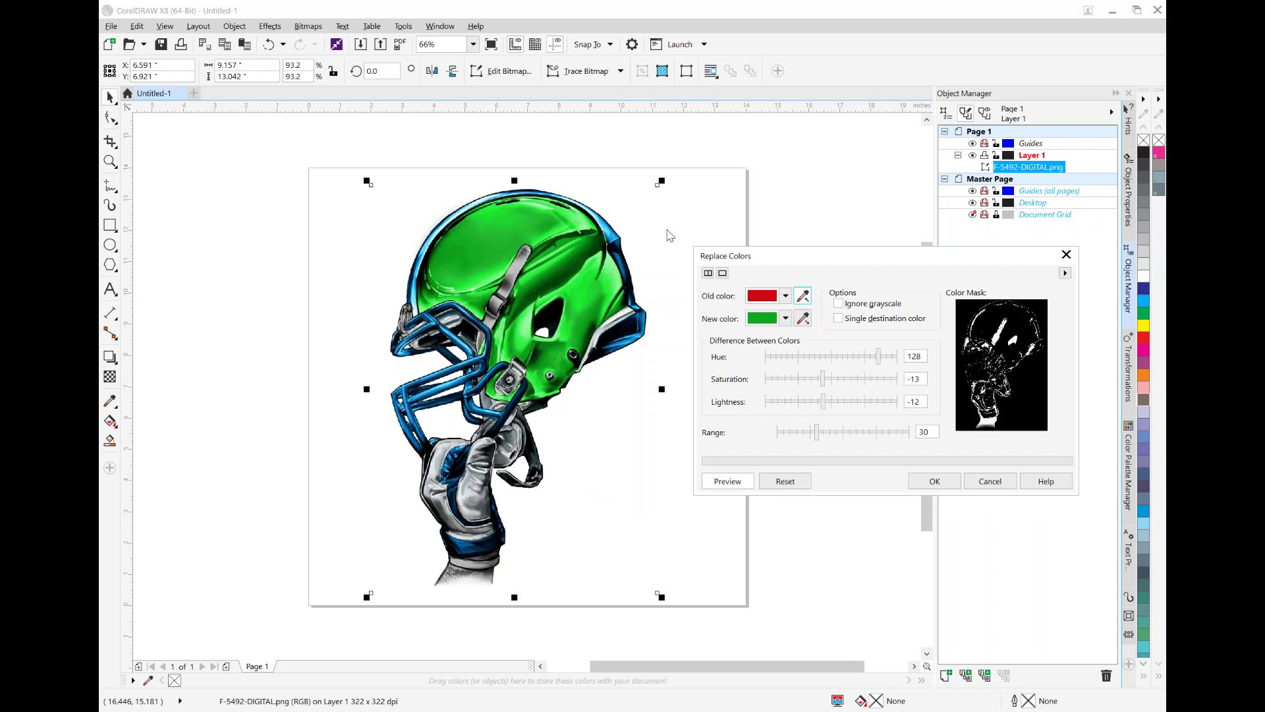
pyautogui.click(614, 229)
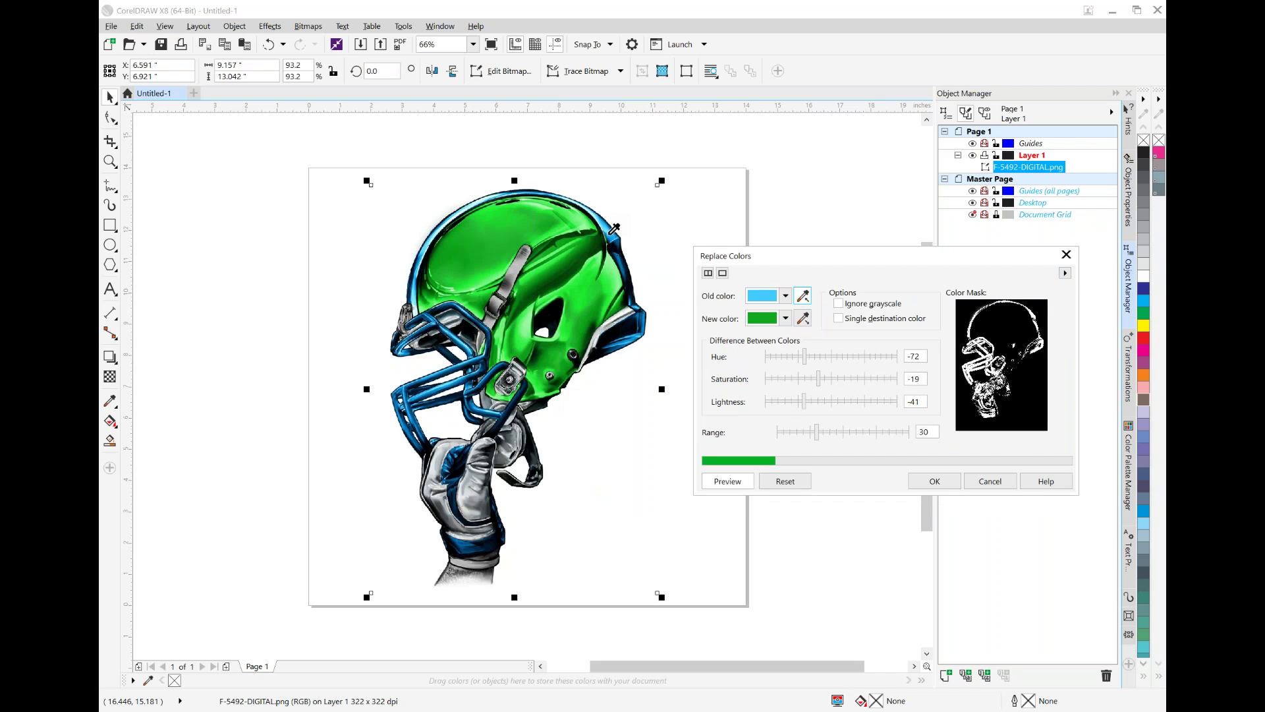
# Step: Set the new color for the blue trim to yellow #F7F300 and apply the replacement
pyautogui.click(786, 318)
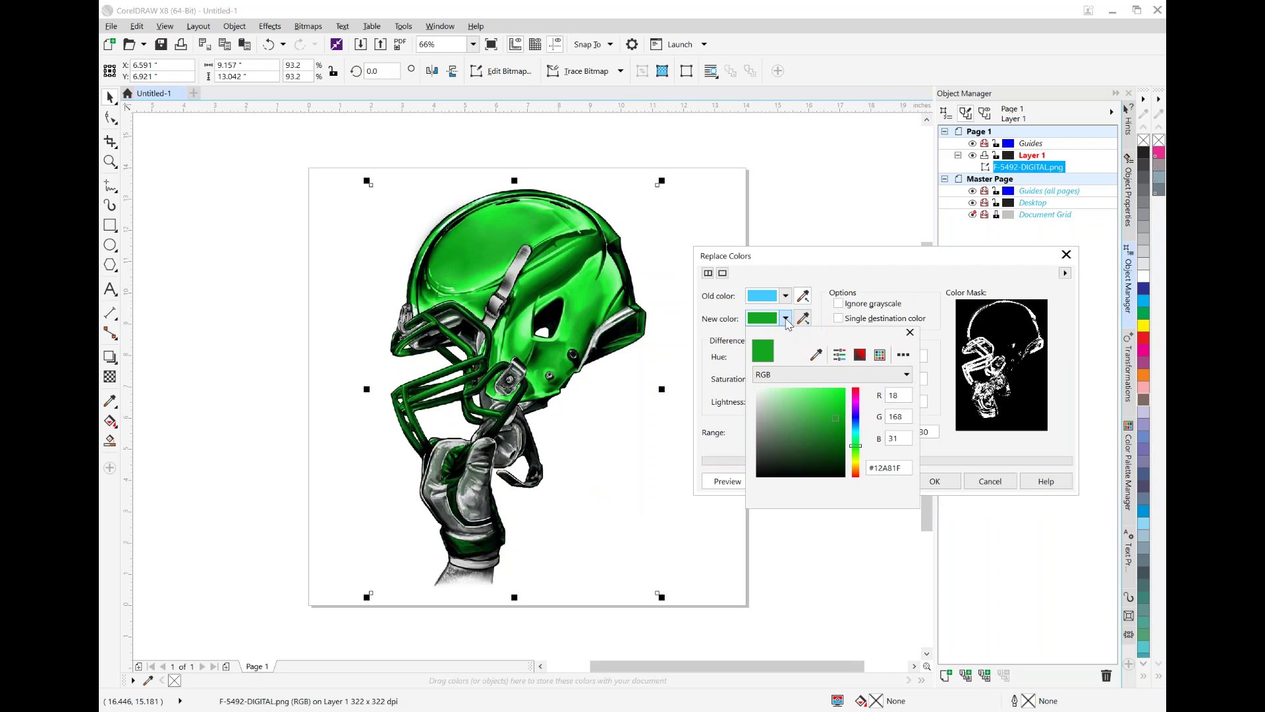
pyautogui.moveTo(858, 470); pyautogui.dragTo(856, 462)
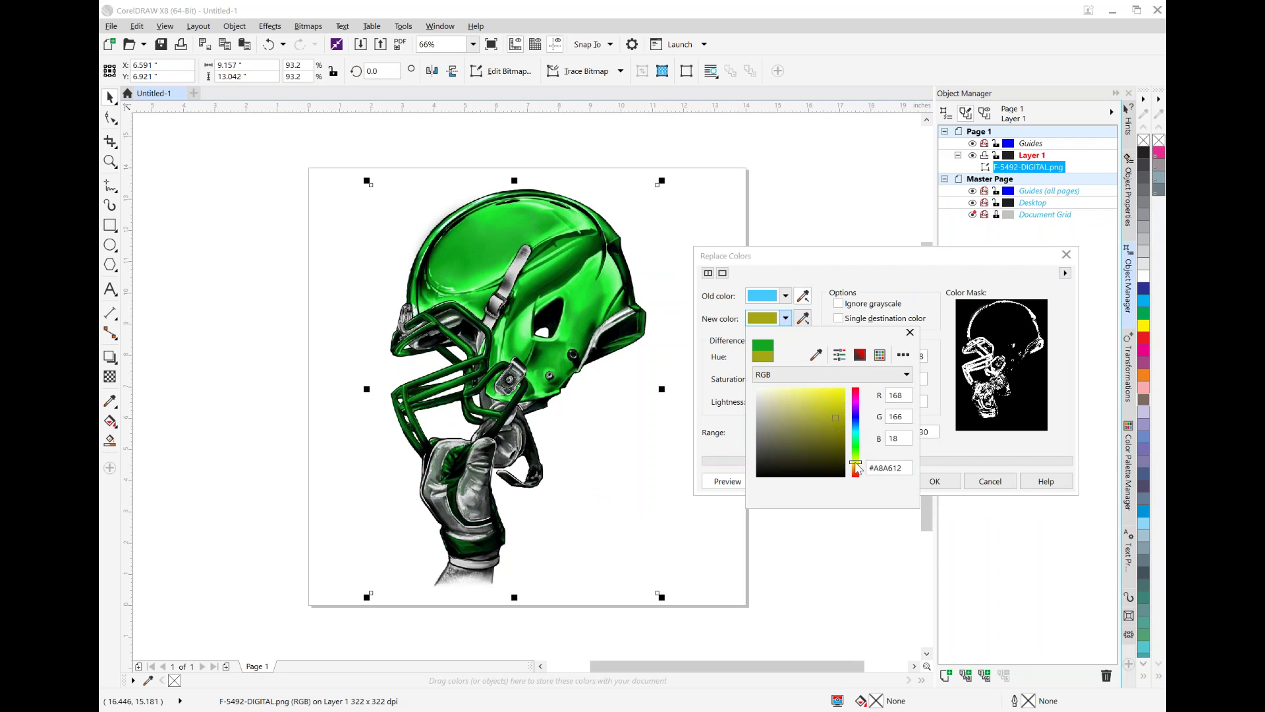
pyautogui.moveTo(836, 417)
pyautogui.mouseDown()
pyautogui.moveTo(859, 409)
pyautogui.moveTo(846, 390)
pyautogui.mouseUp()
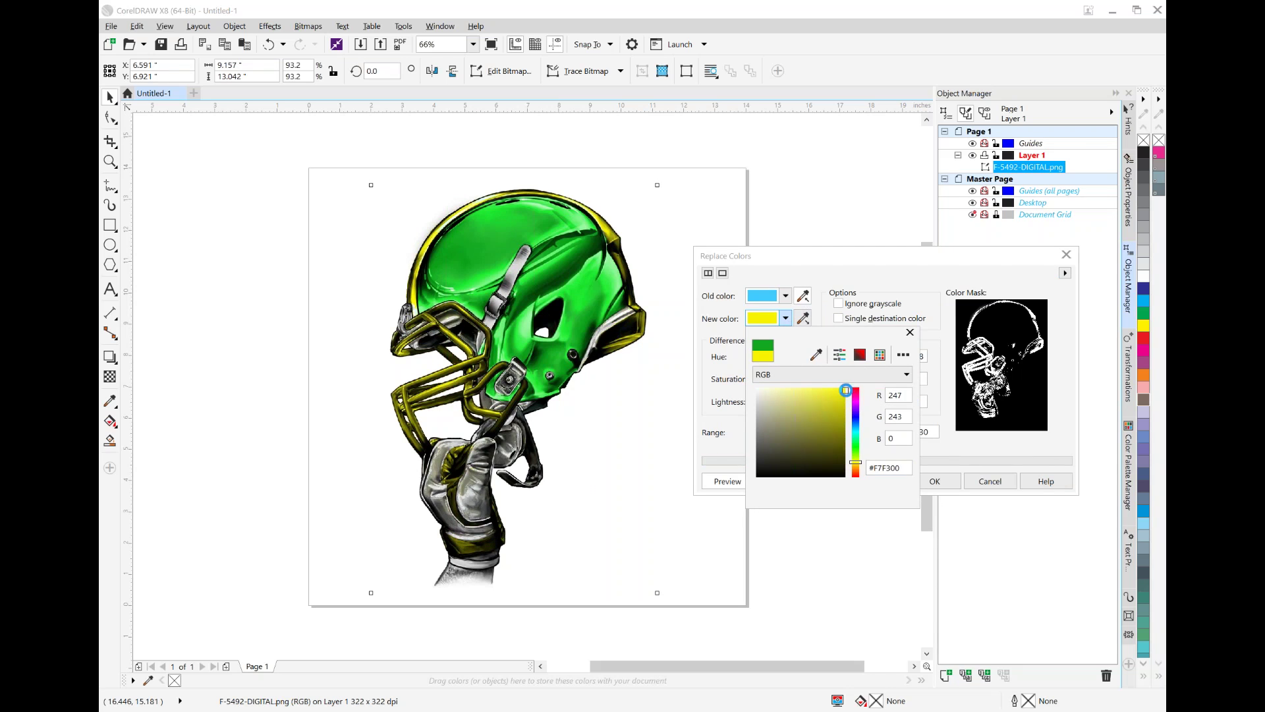
pyautogui.click(911, 332)
pyautogui.click(952, 485)
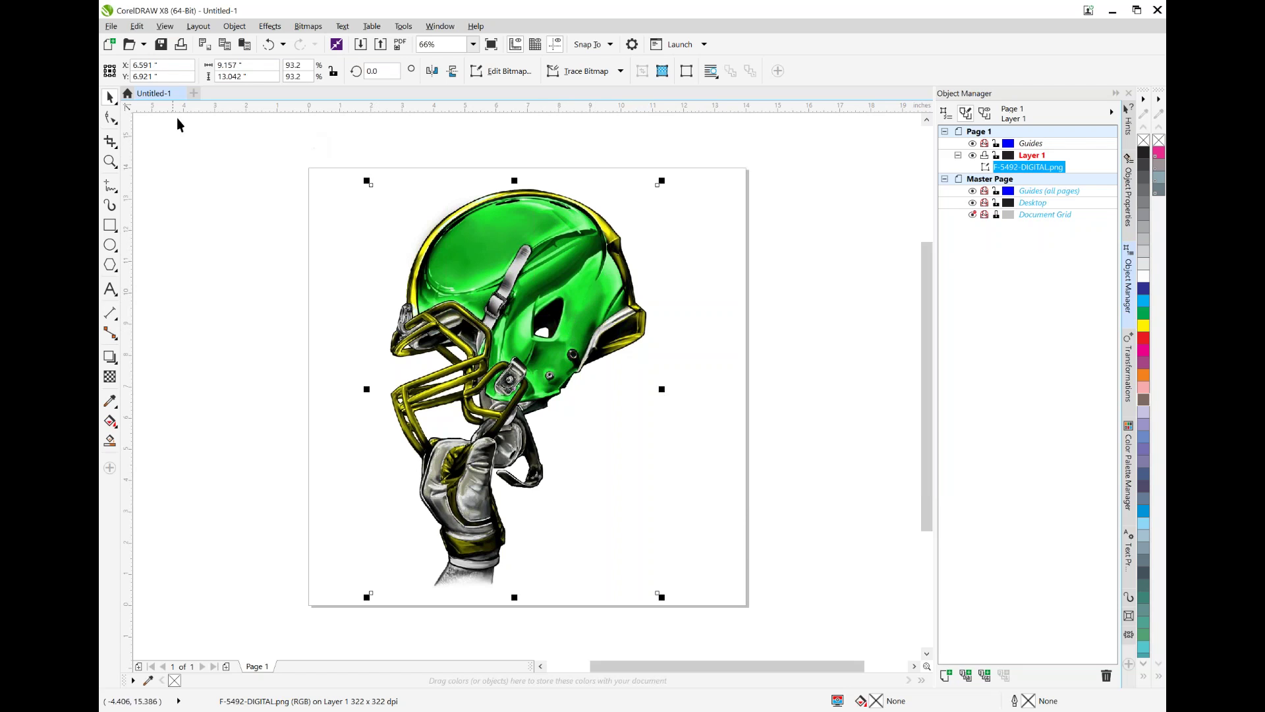
# Step: Close the helmet document without saving and create a new 14 by 14 inch CMYK document
pyautogui.click(179, 95)
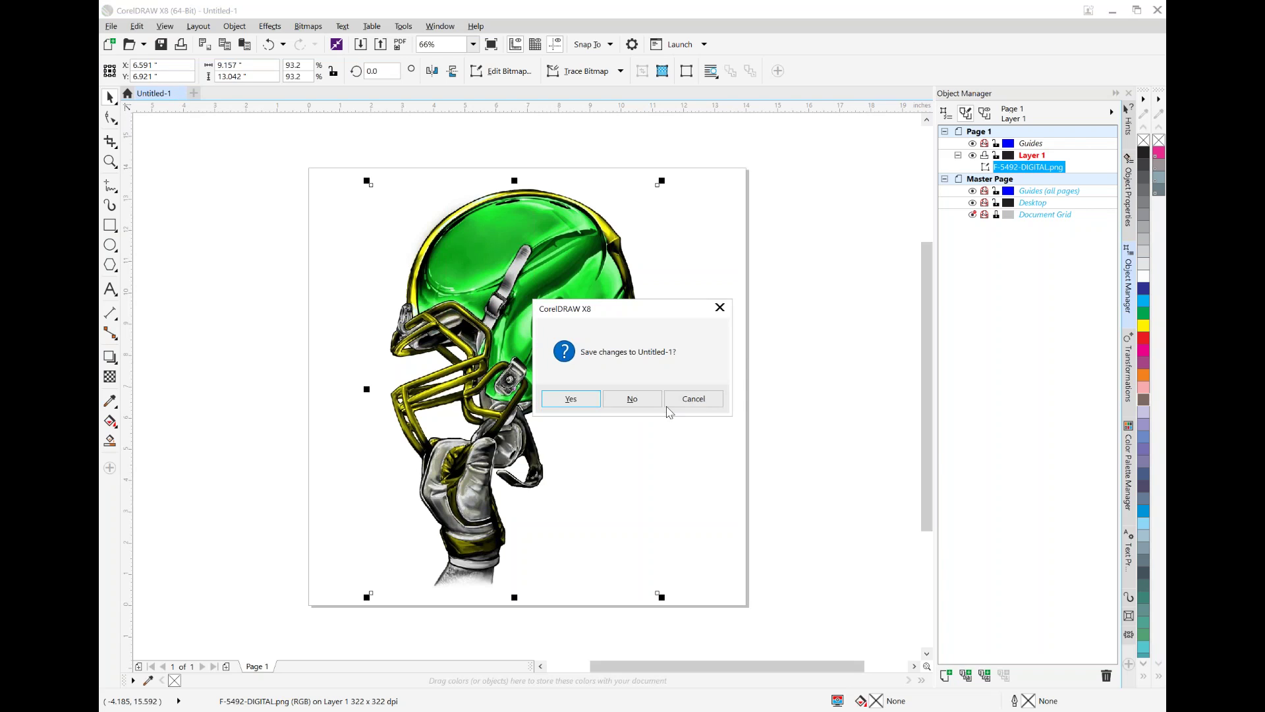
pyautogui.click(632, 400)
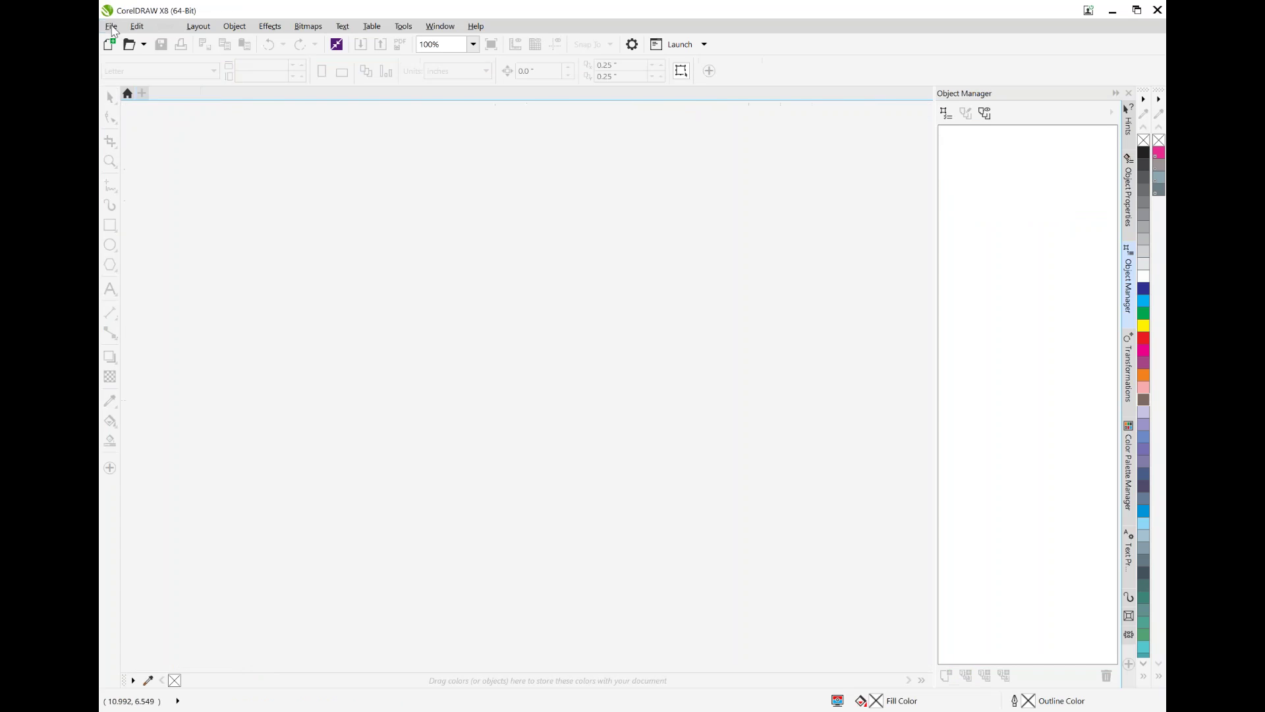
pyautogui.click(111, 27)
pyautogui.click(111, 27)
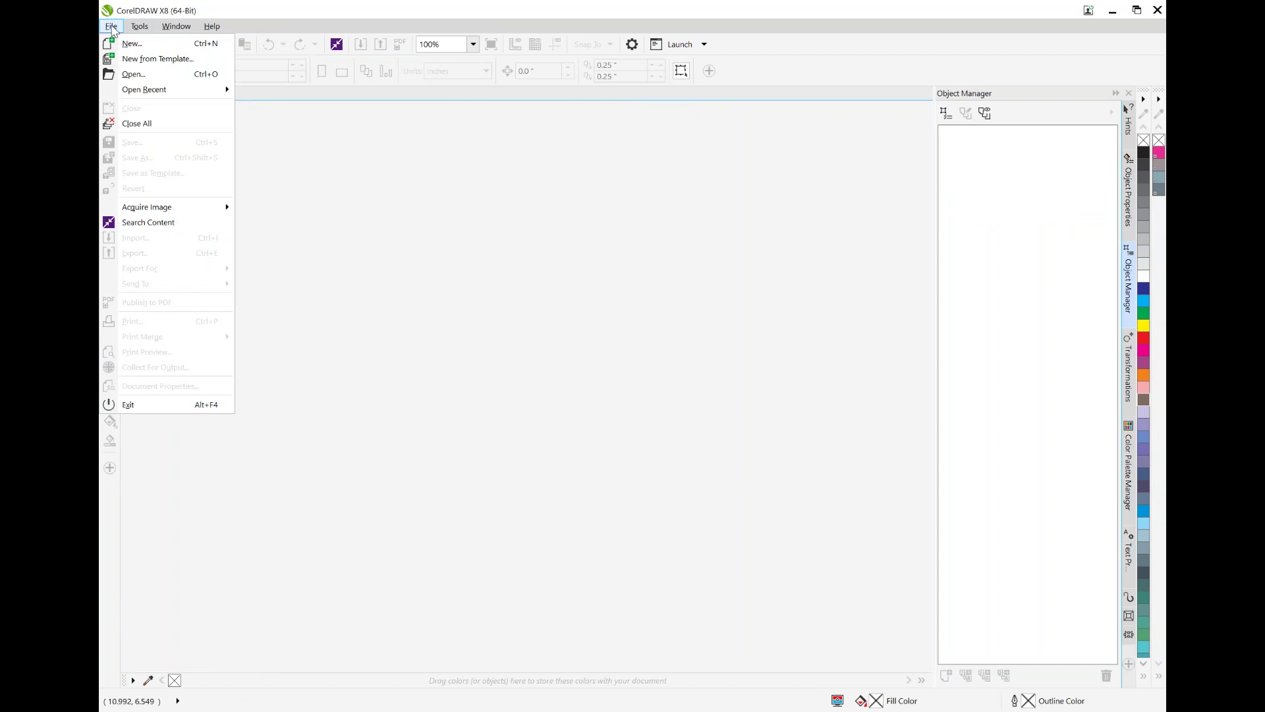
pyautogui.click(133, 44)
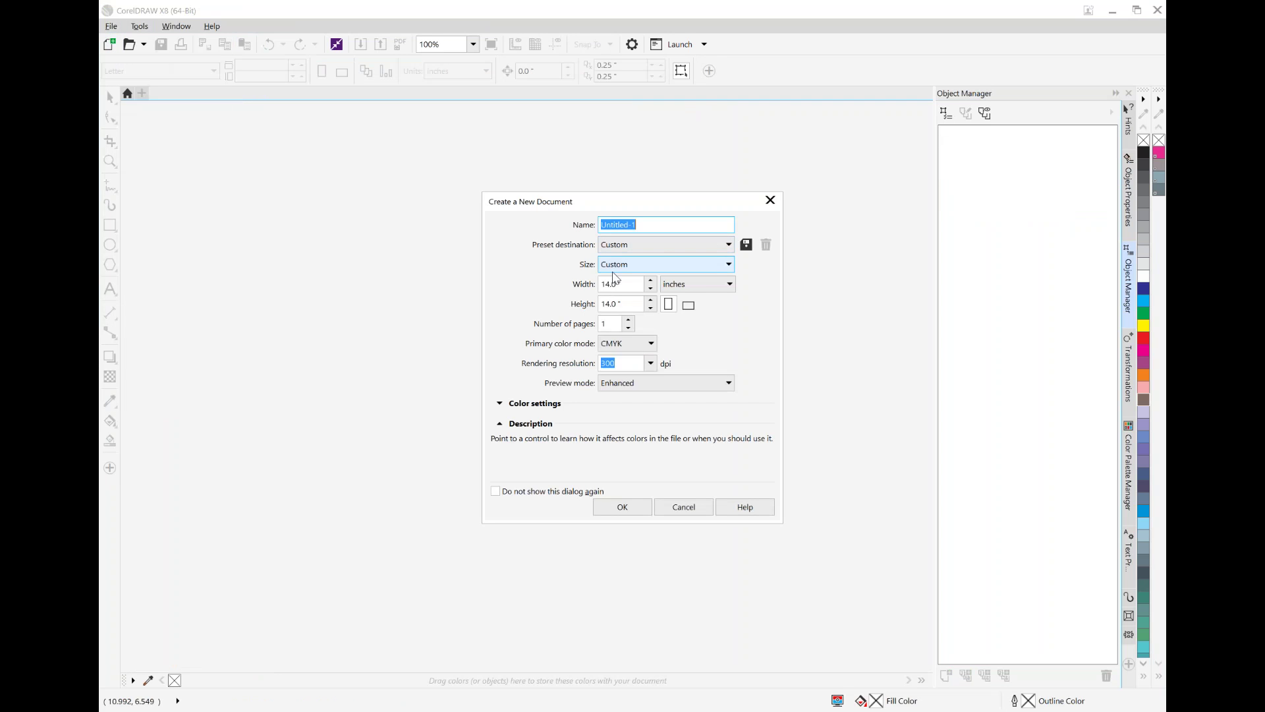
pyautogui.click(623, 507)
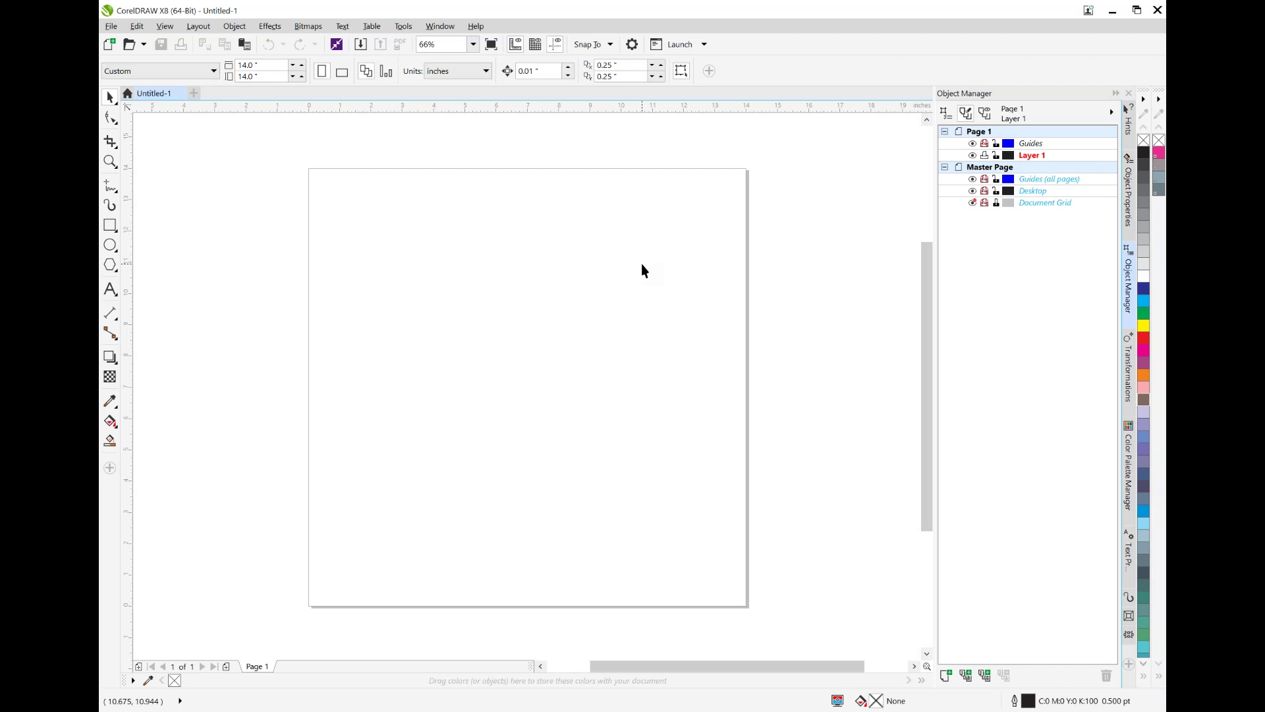
# Step: Draw a rectangle about 14.05 inches square covering the whole page and fill it with black
pyautogui.click(116, 230)
pyautogui.click(161, 227)
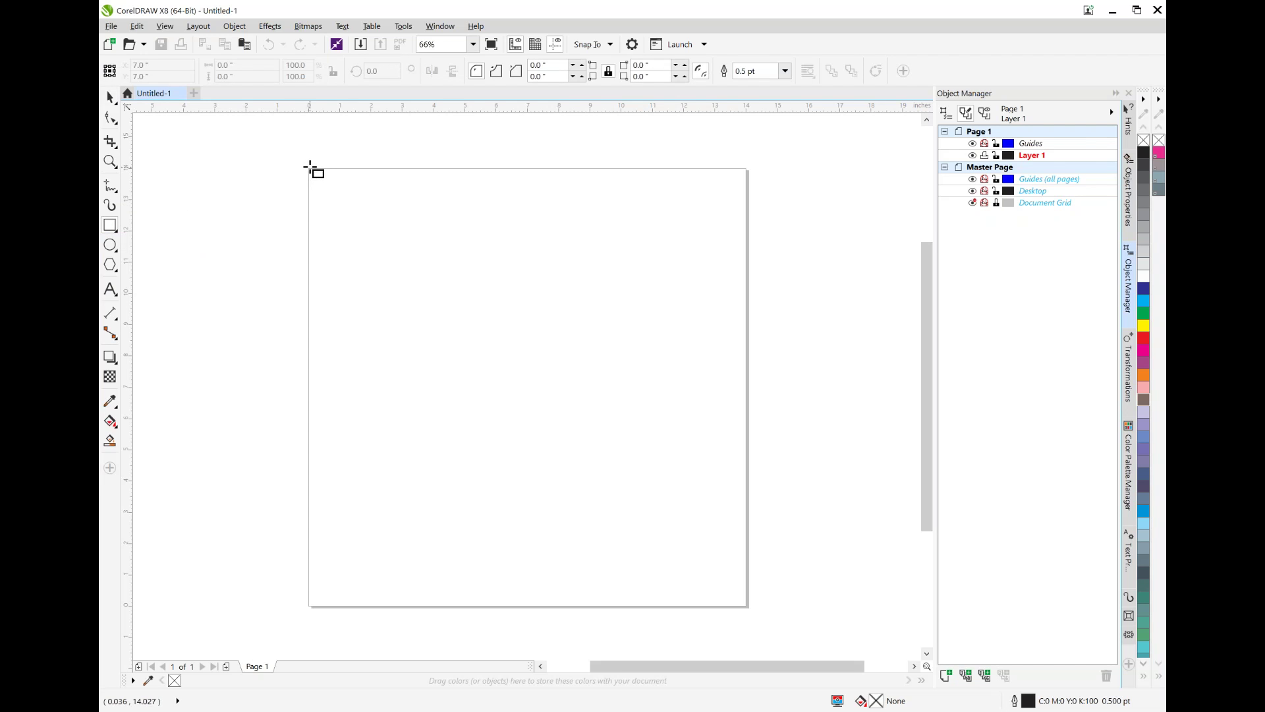
pyautogui.moveTo(308, 168); pyautogui.dragTo(747, 606)
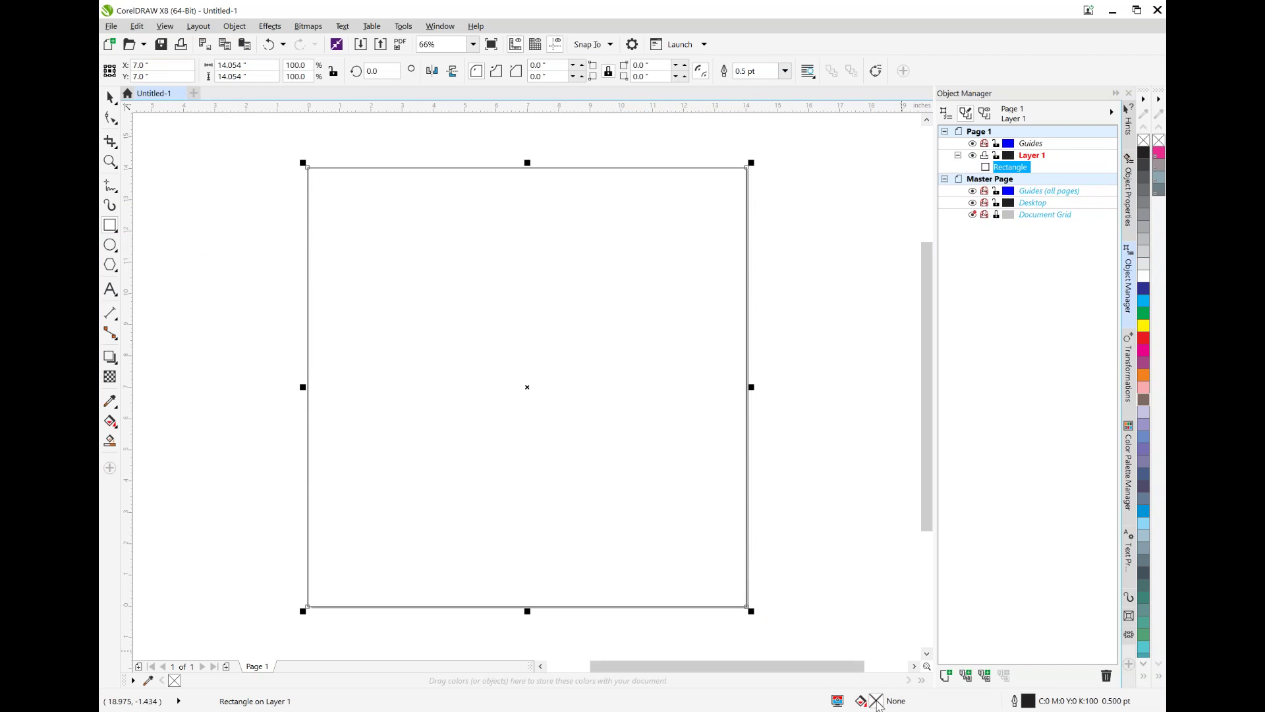
pyautogui.click(1143, 155)
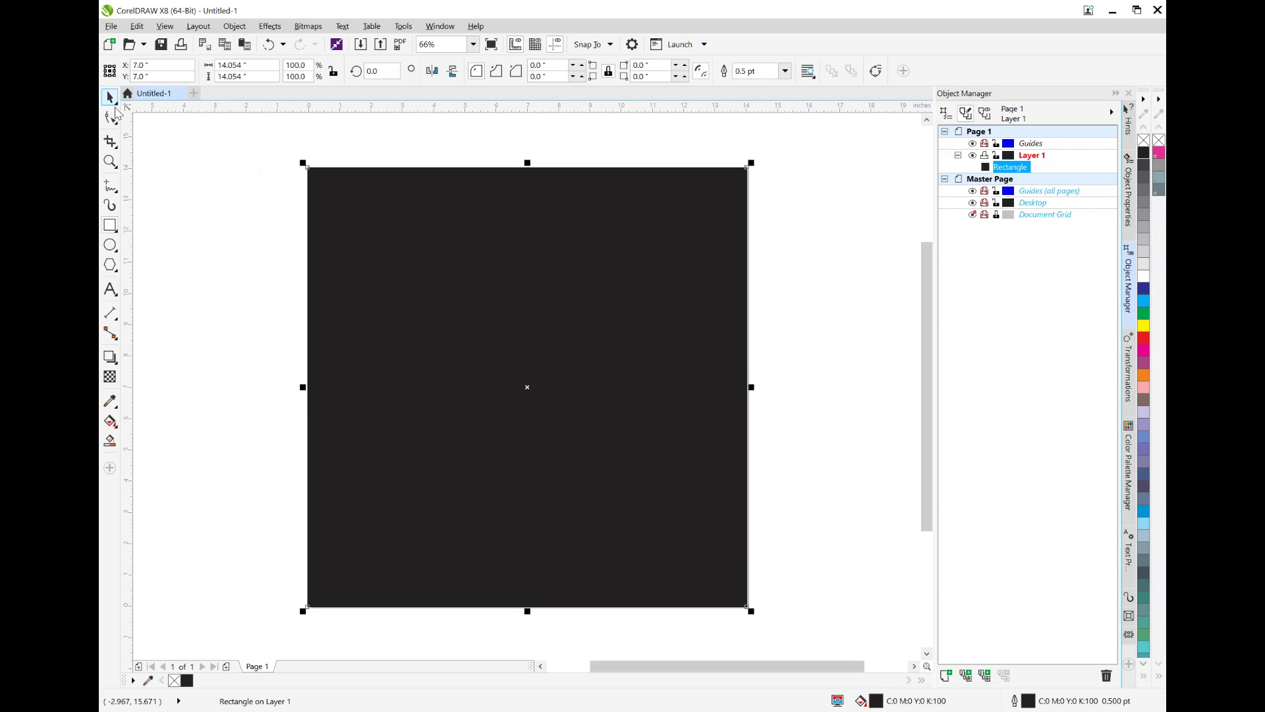
# Step: Lock Layer 1 with the black background and add a new layer, Layer 2, above it
pyautogui.click(996, 155)
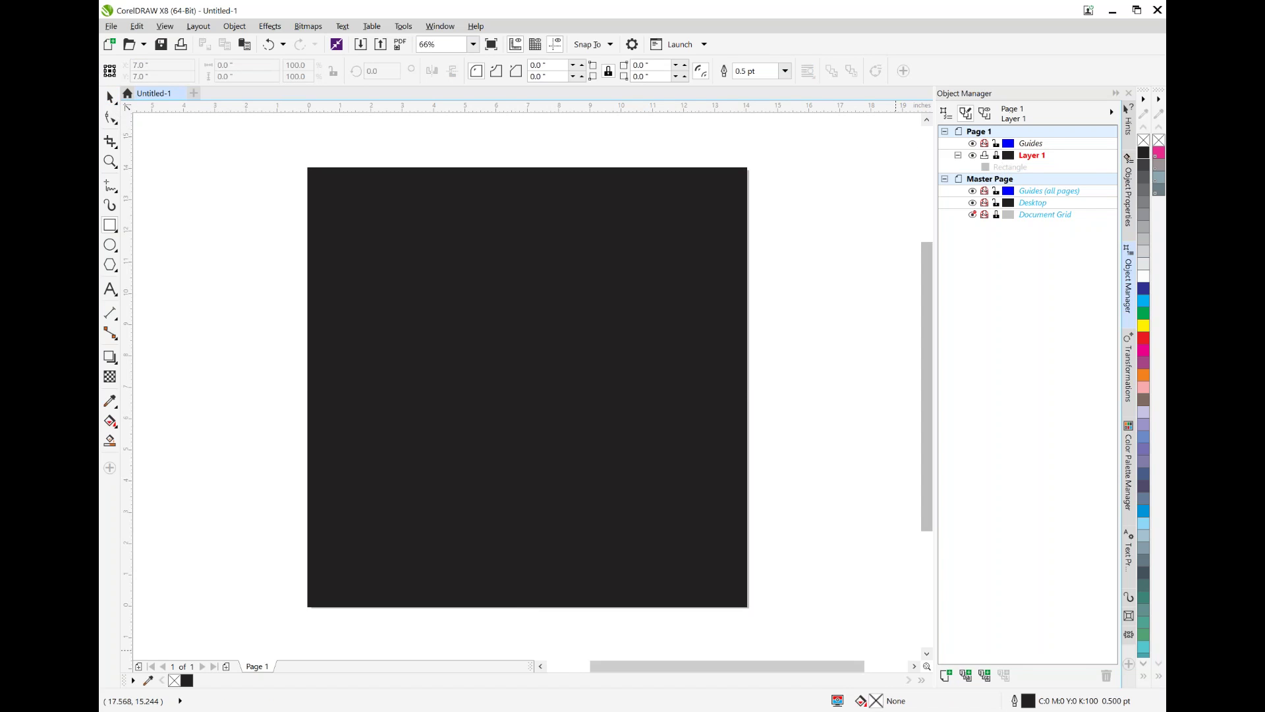
pyautogui.click(952, 673)
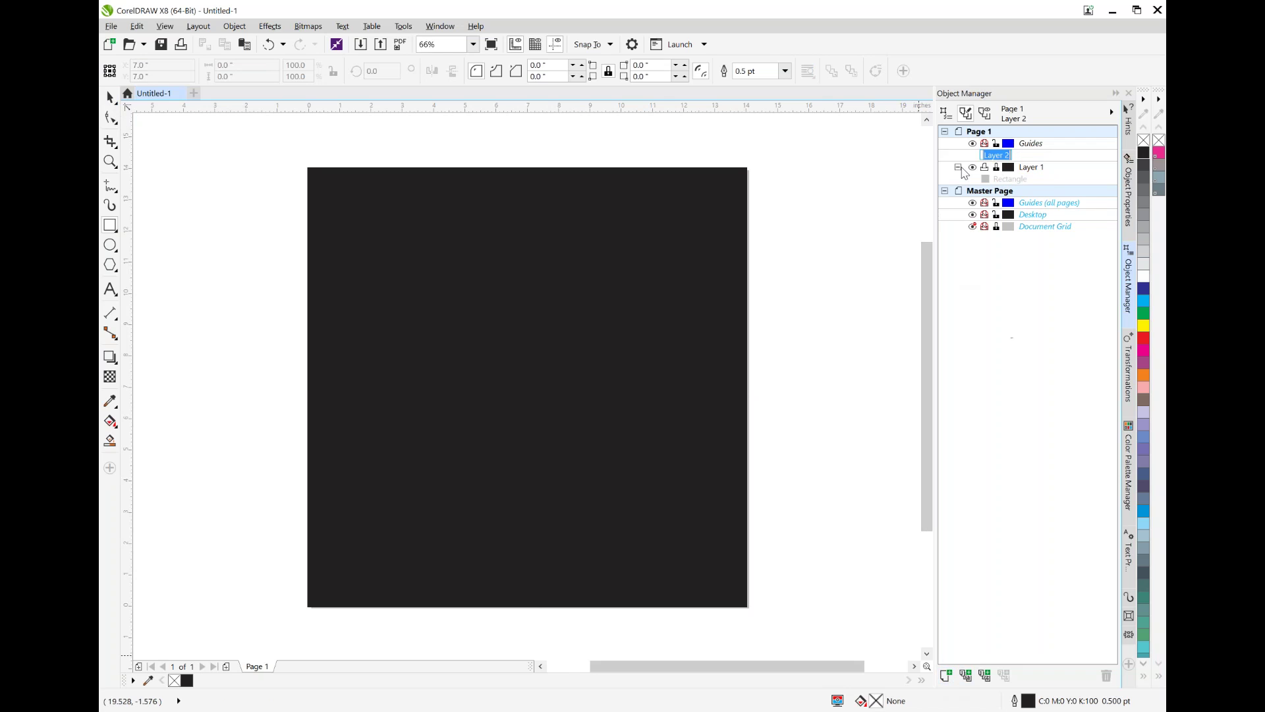
pyautogui.click(1028, 157)
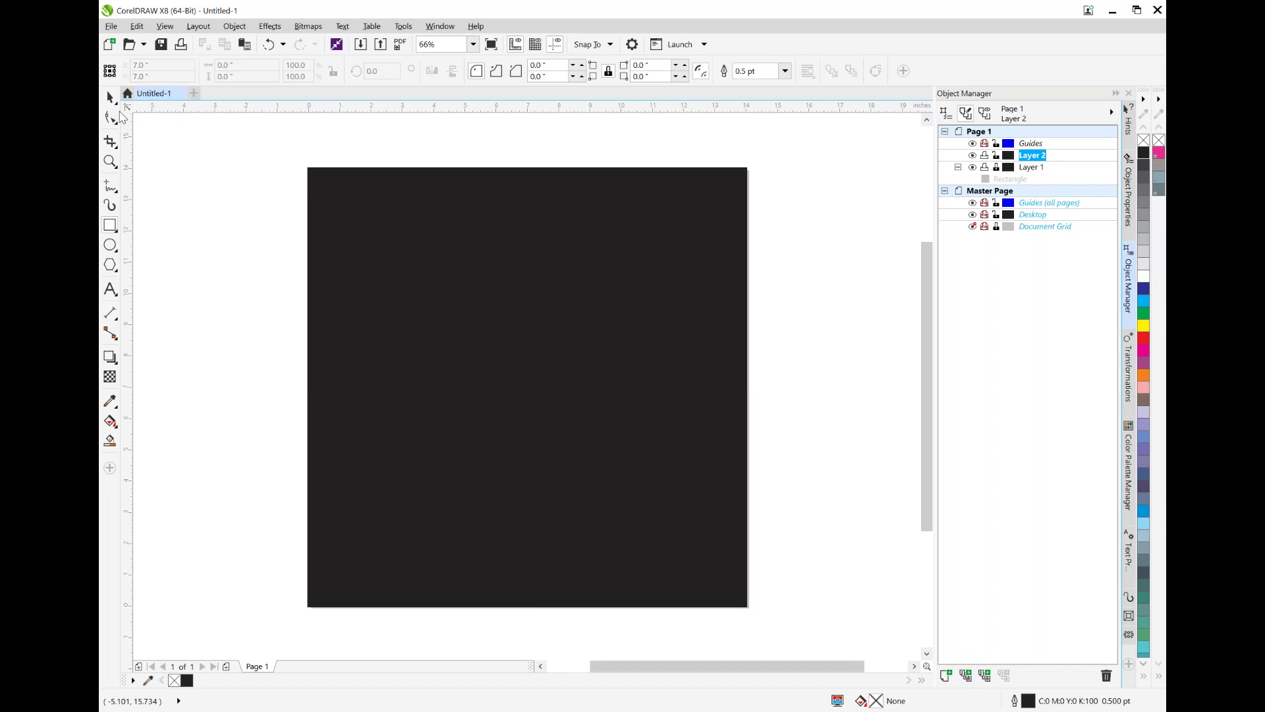
pyautogui.click(248, 283)
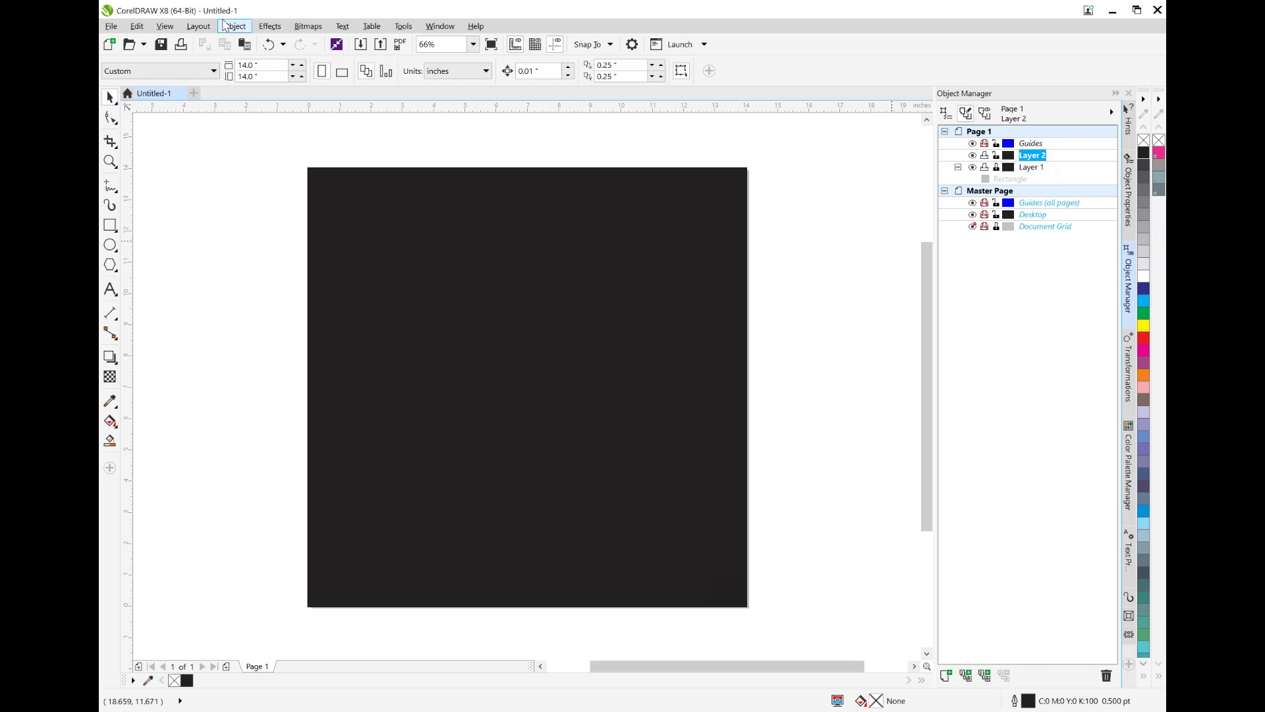
# Step: Import FB20057-DIGITAL.png onto Layer 2 and move the flaming football roughly to the center of the black page
pyautogui.click(112, 26)
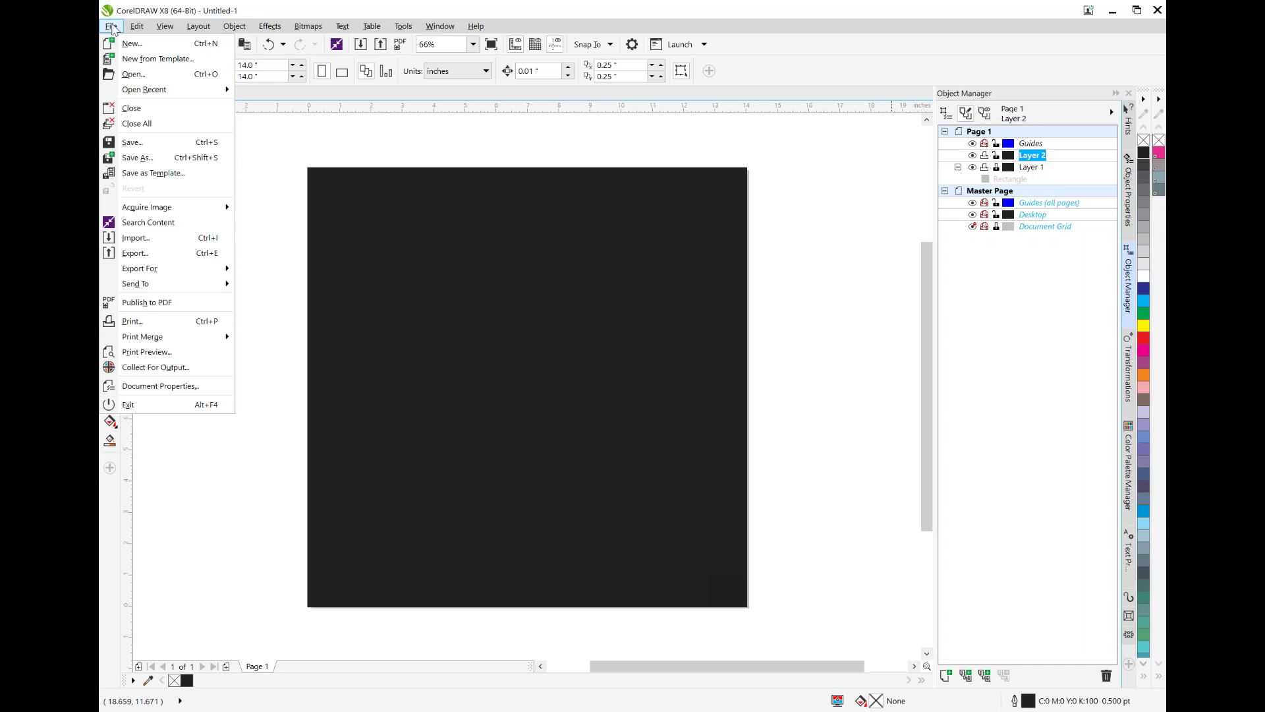
pyautogui.click(173, 238)
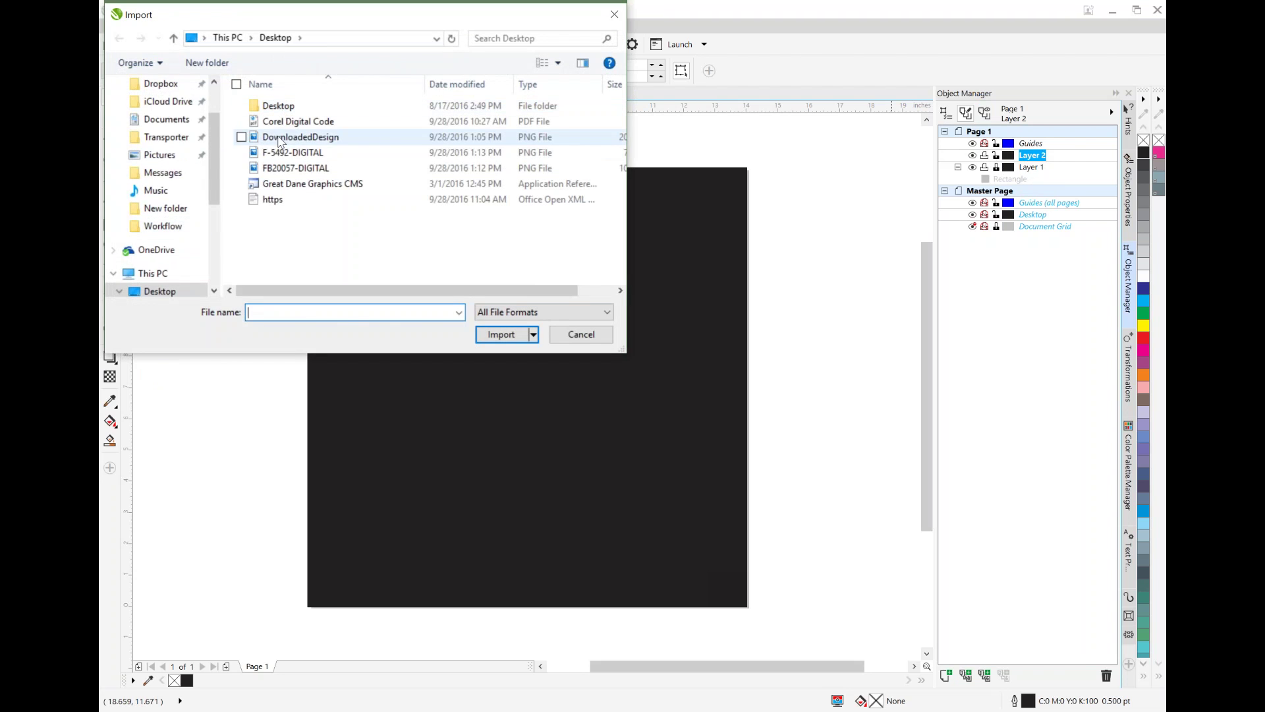
pyautogui.doubleClick(293, 170)
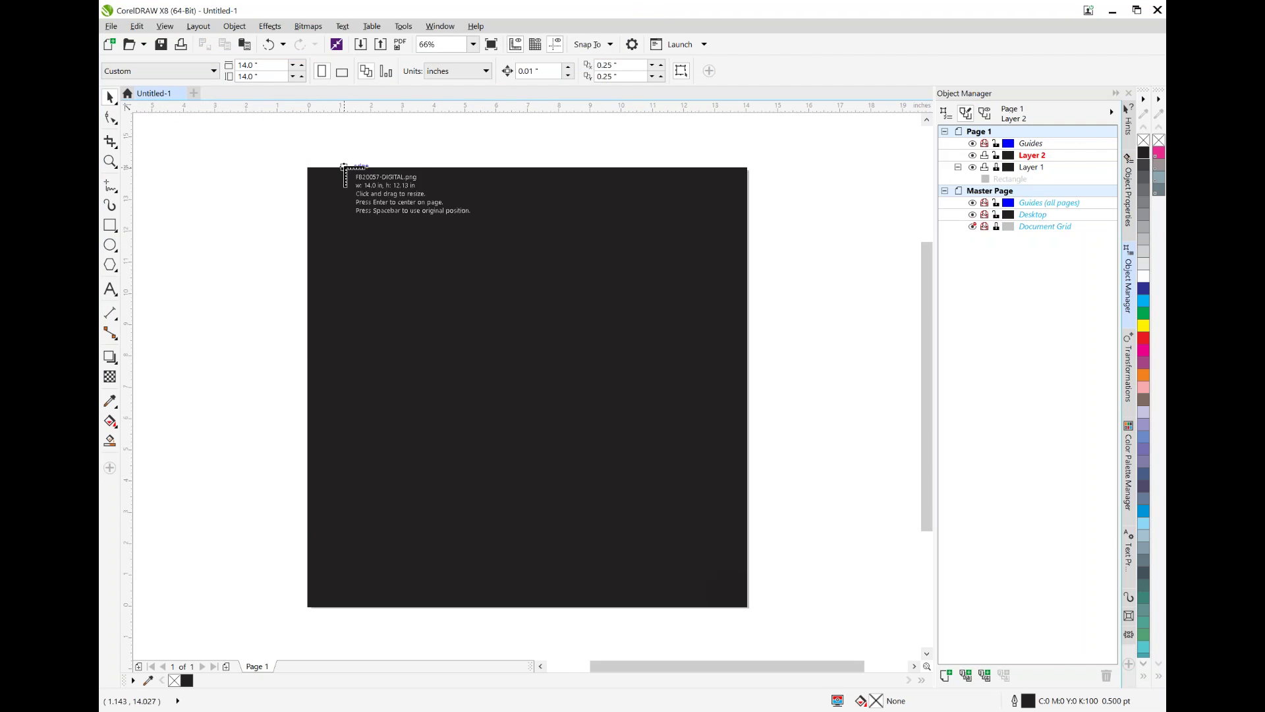
pyautogui.click(404, 255)
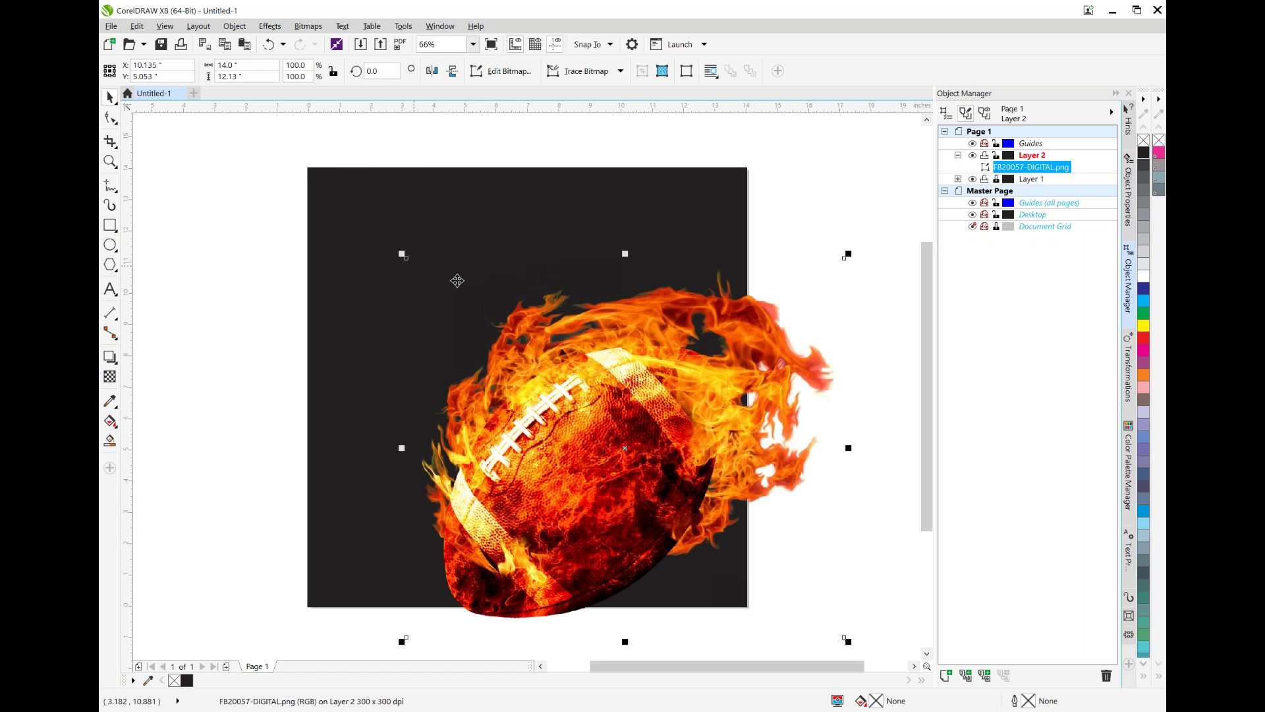
pyautogui.moveTo(792, 464); pyautogui.dragTo(663, 365)
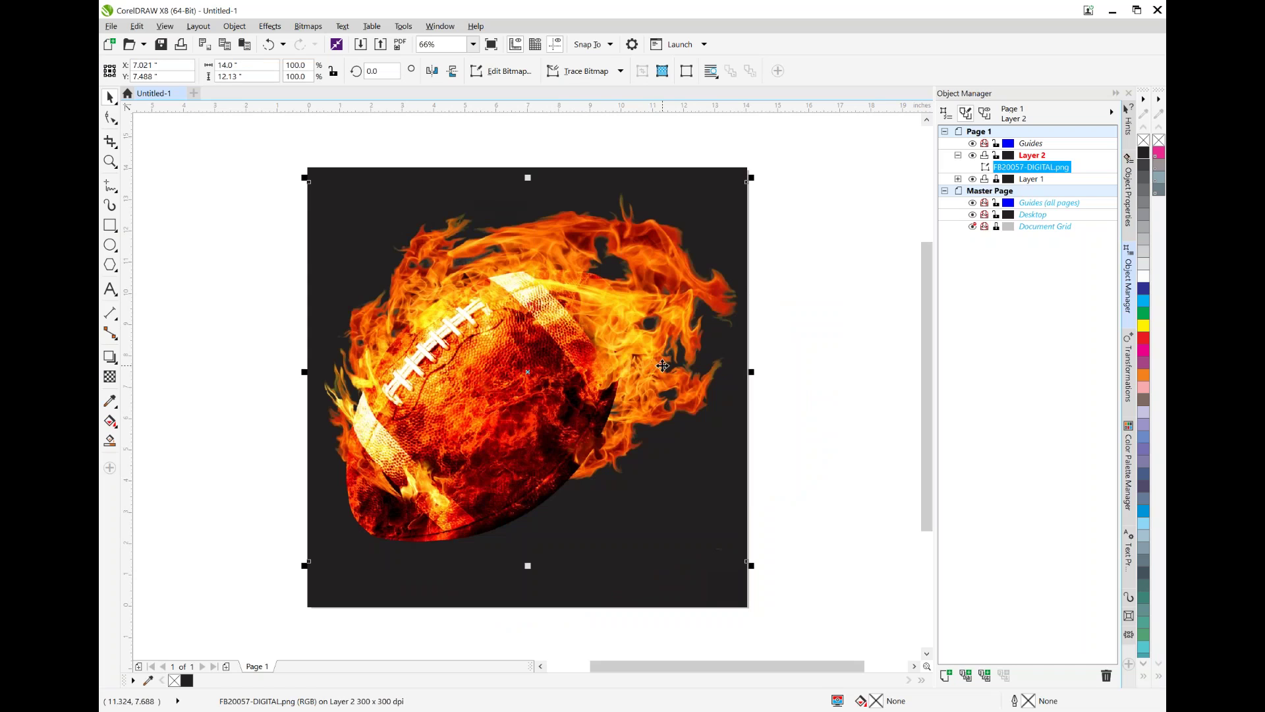
# Step: Scale the flaming football proportionally down to about 9.5 inches wide and center it on the page
pyautogui.click(474, 44)
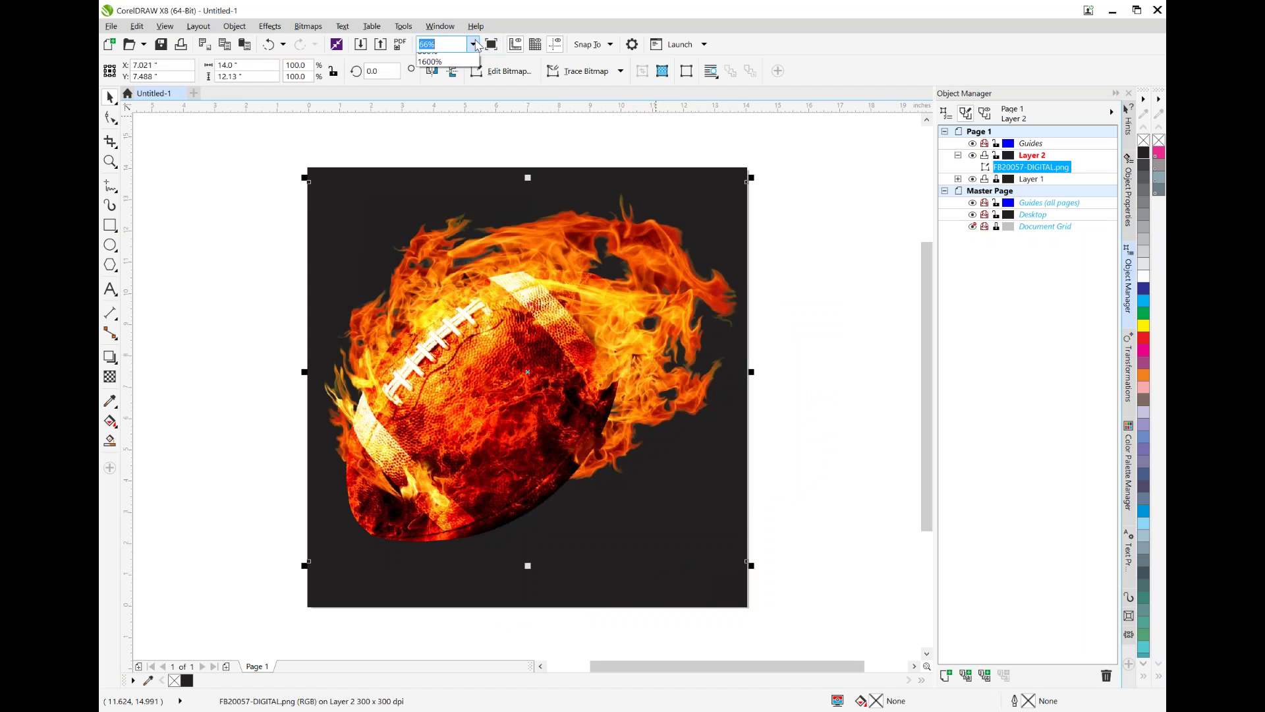
pyautogui.click(435, 80)
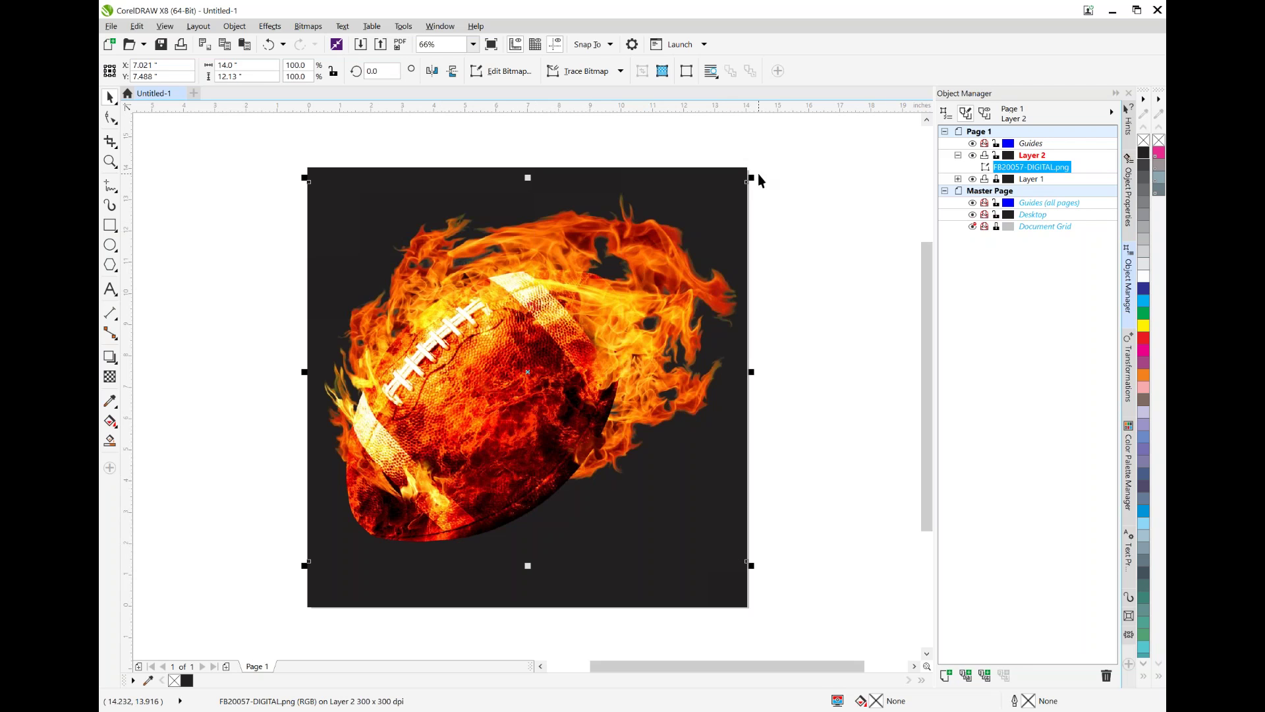
pyautogui.moveTo(749, 175)
pyautogui.mouseDown()
pyautogui.moveTo(711, 198)
pyautogui.moveTo(749, 169)
pyautogui.moveTo(729, 180)
pyautogui.moveTo(664, 257)
pyautogui.moveTo(749, 173)
pyautogui.mouseUp()
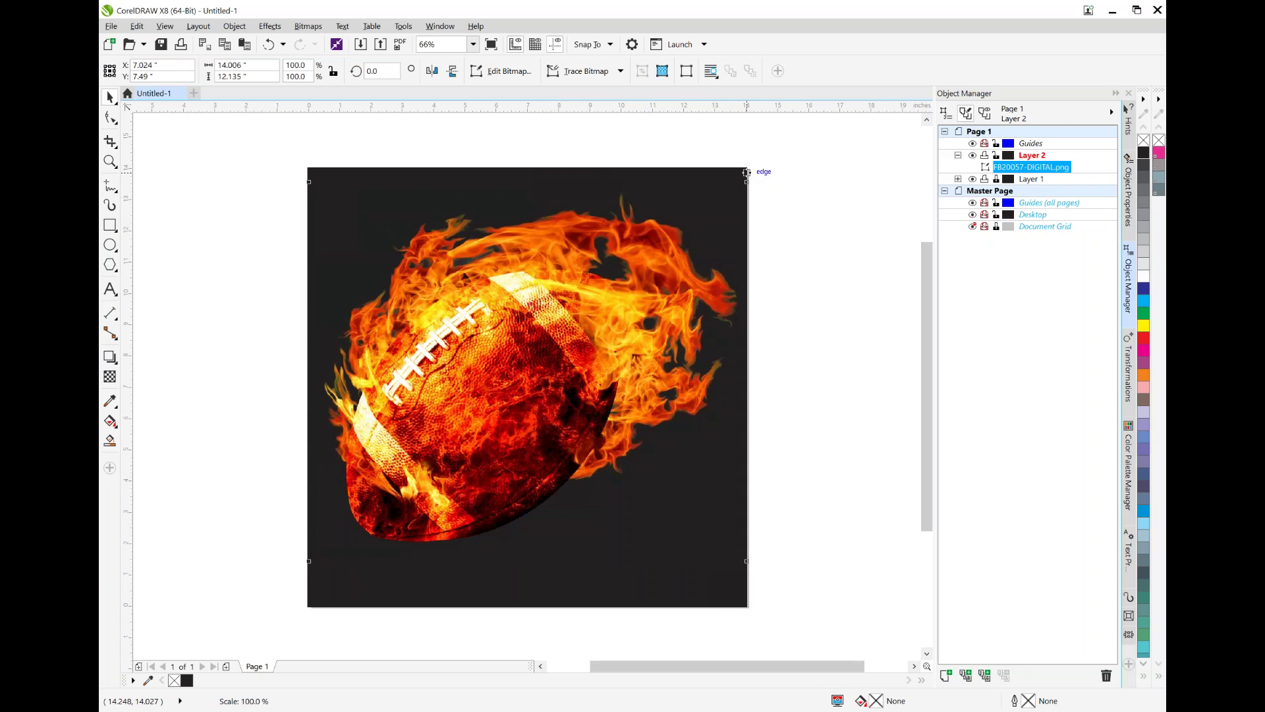
pyautogui.moveTo(751, 175); pyautogui.dragTo(625, 278)
pyautogui.moveTo(454, 448); pyautogui.dragTo(542, 333)
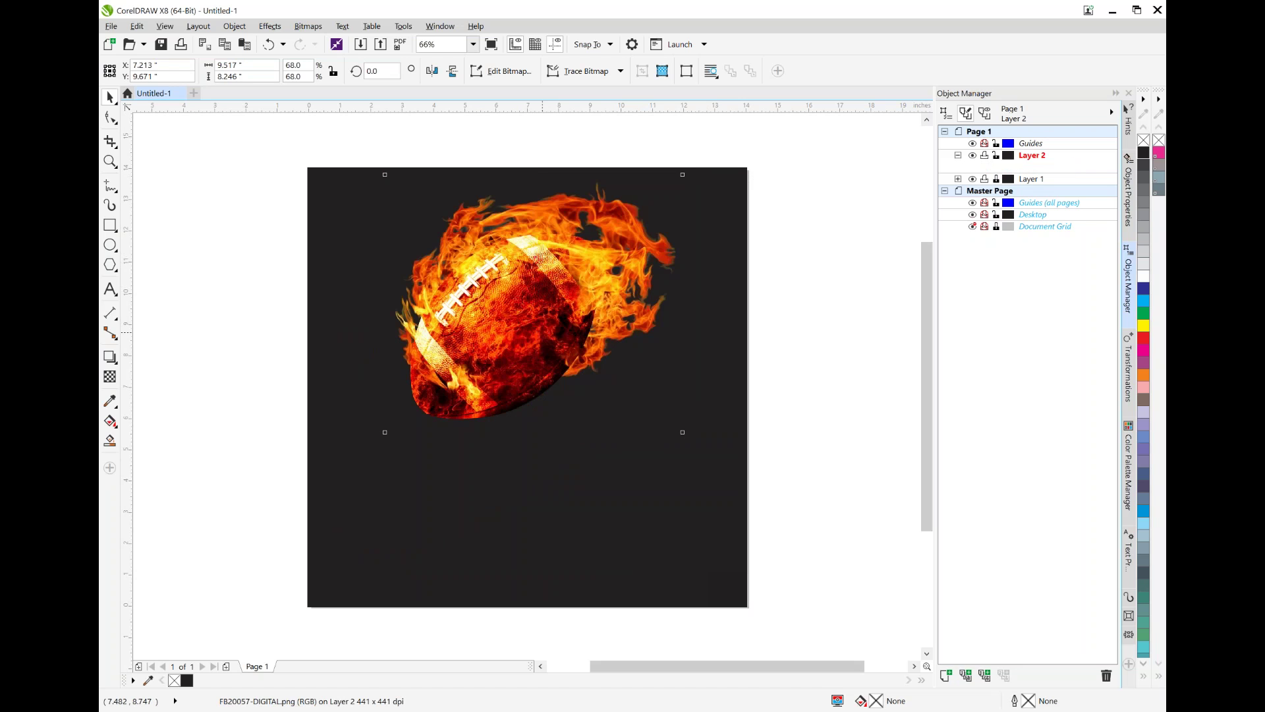
pyautogui.press('p')
pyautogui.click(556, 407)
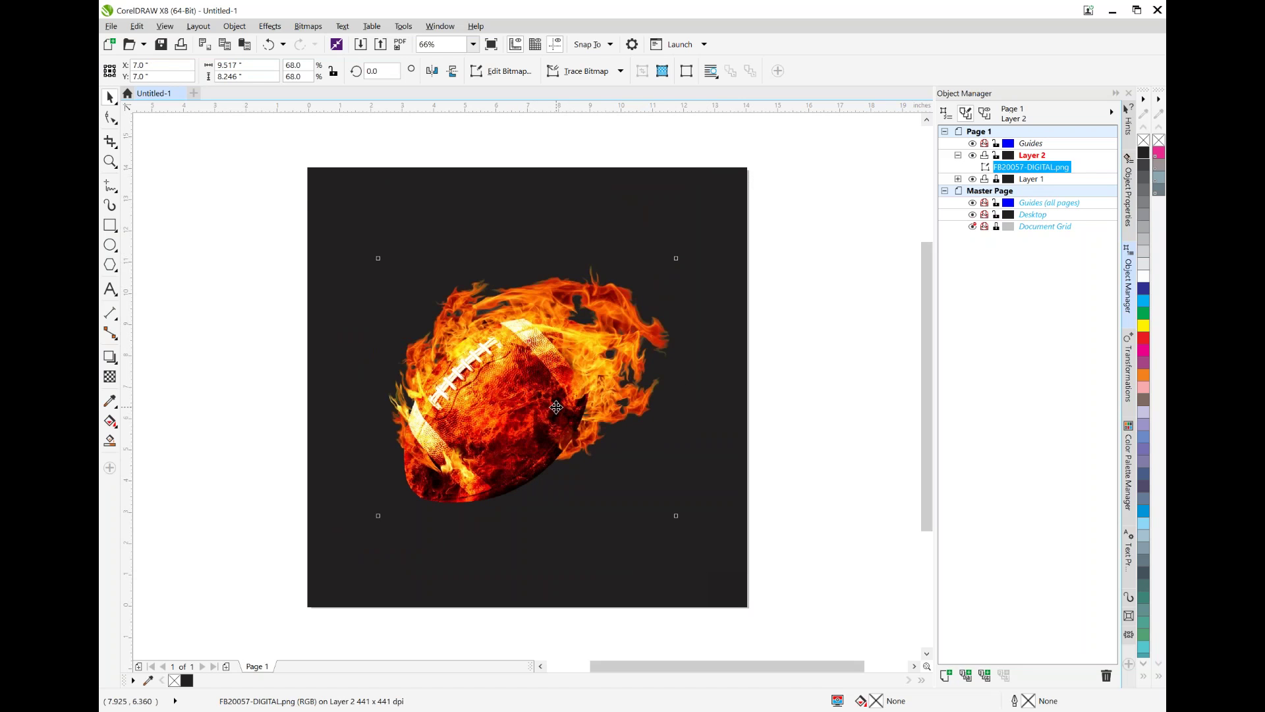
# Step: Move the football straight up into the upper part of the page and enlarge it to about 10.8 inches wide
pyautogui.moveTo(555, 405); pyautogui.dragTo(532, 333)
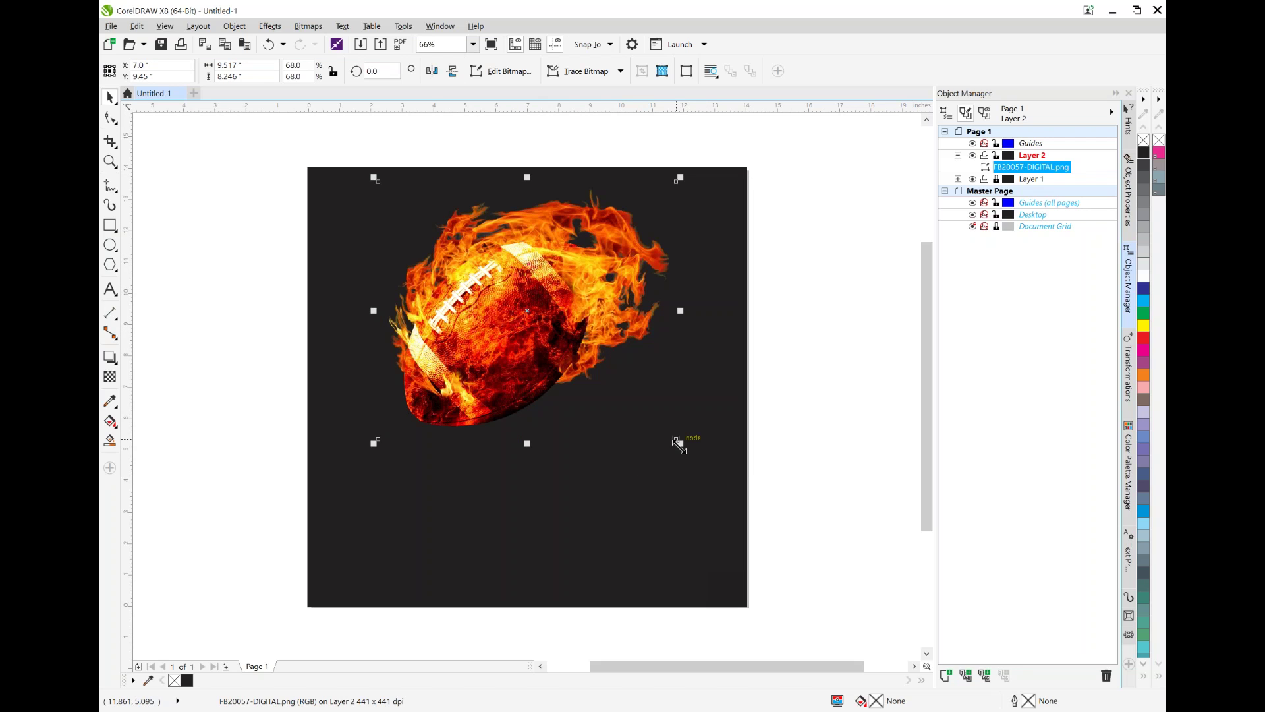
pyautogui.moveTo(679, 443); pyautogui.dragTo(716, 473)
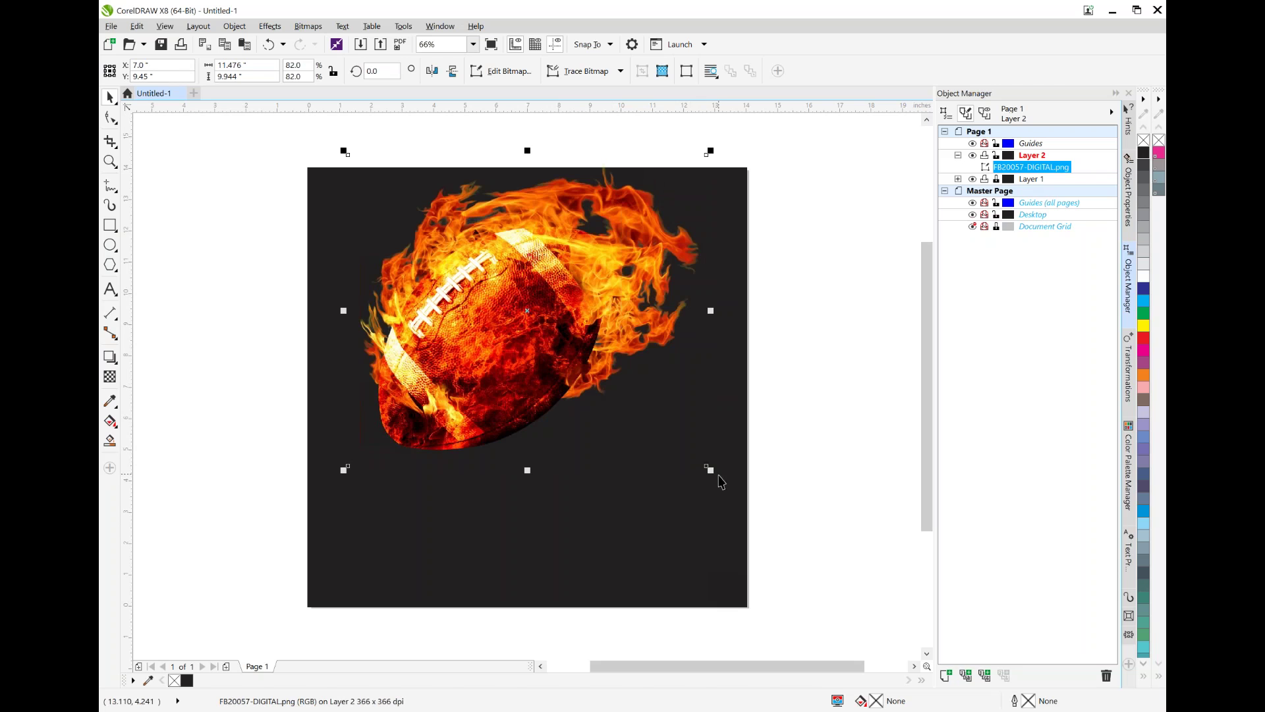
pyautogui.moveTo(711, 472); pyautogui.dragTo(706, 466)
pyautogui.moveTo(610, 281); pyautogui.dragTo(609, 293)
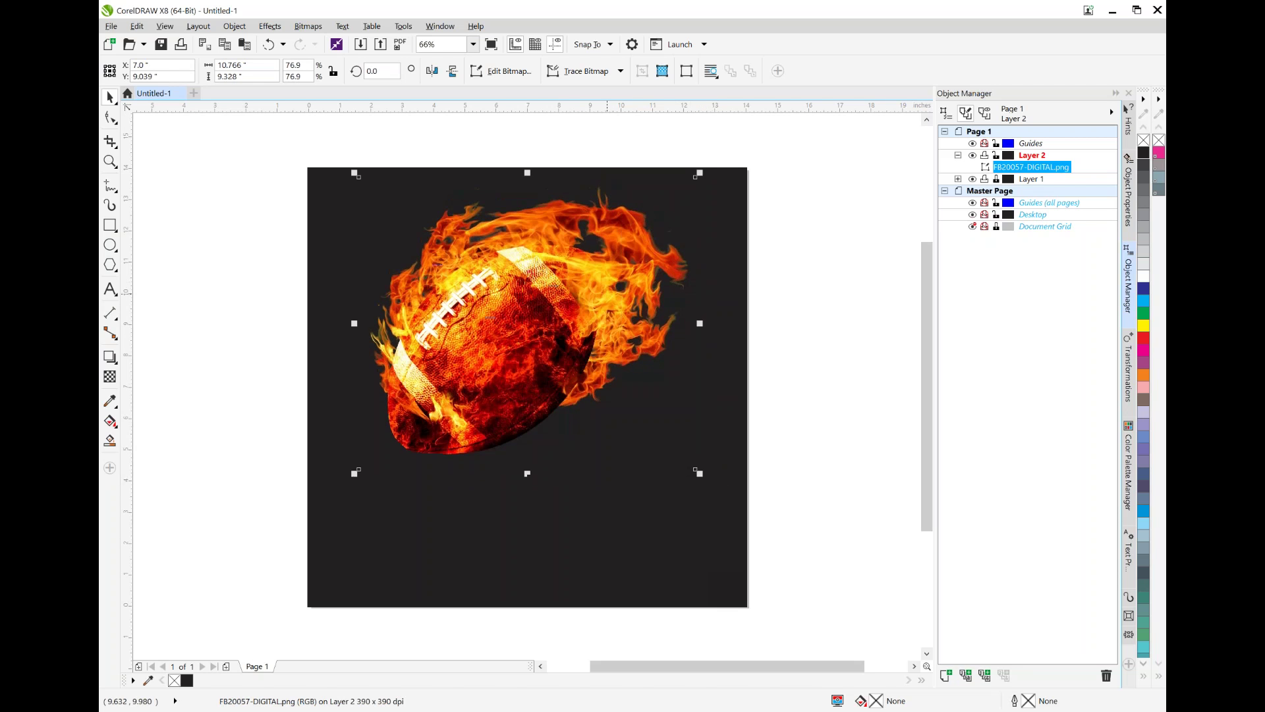
pyautogui.click(188, 168)
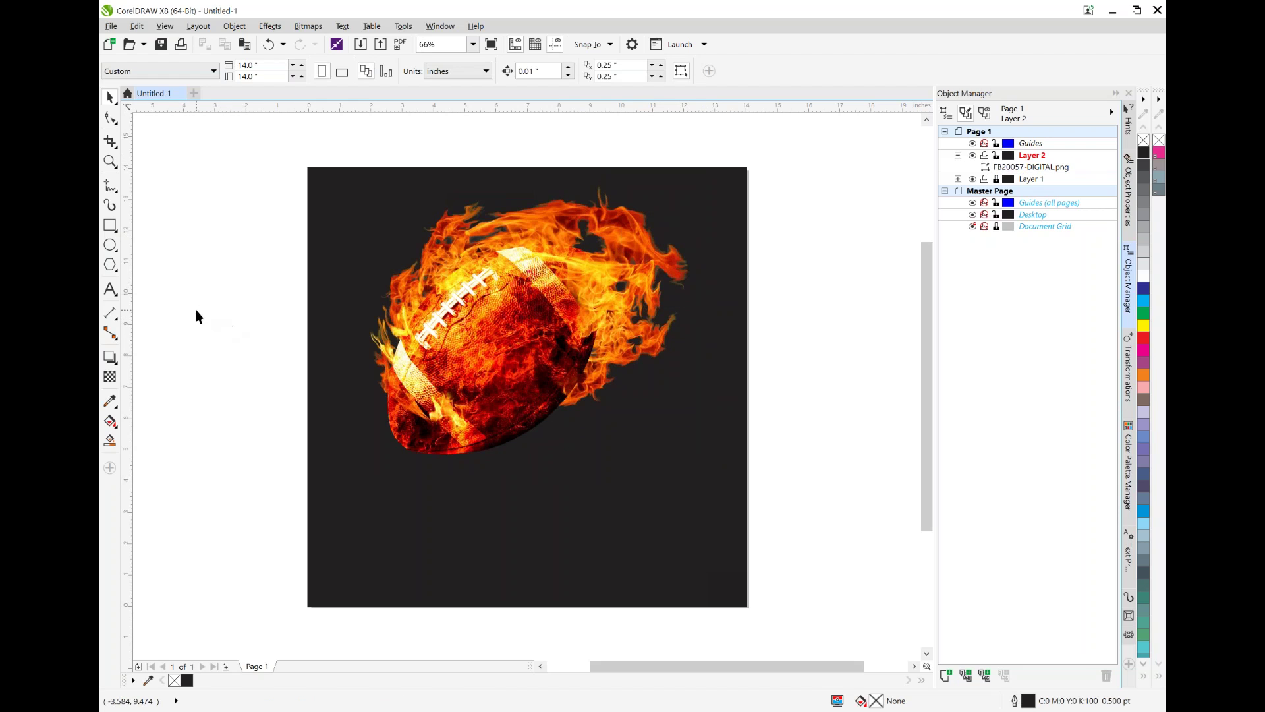
# Step: Show the text properties and add the artistic text JACKSON just above the page
pyautogui.click(111, 290)
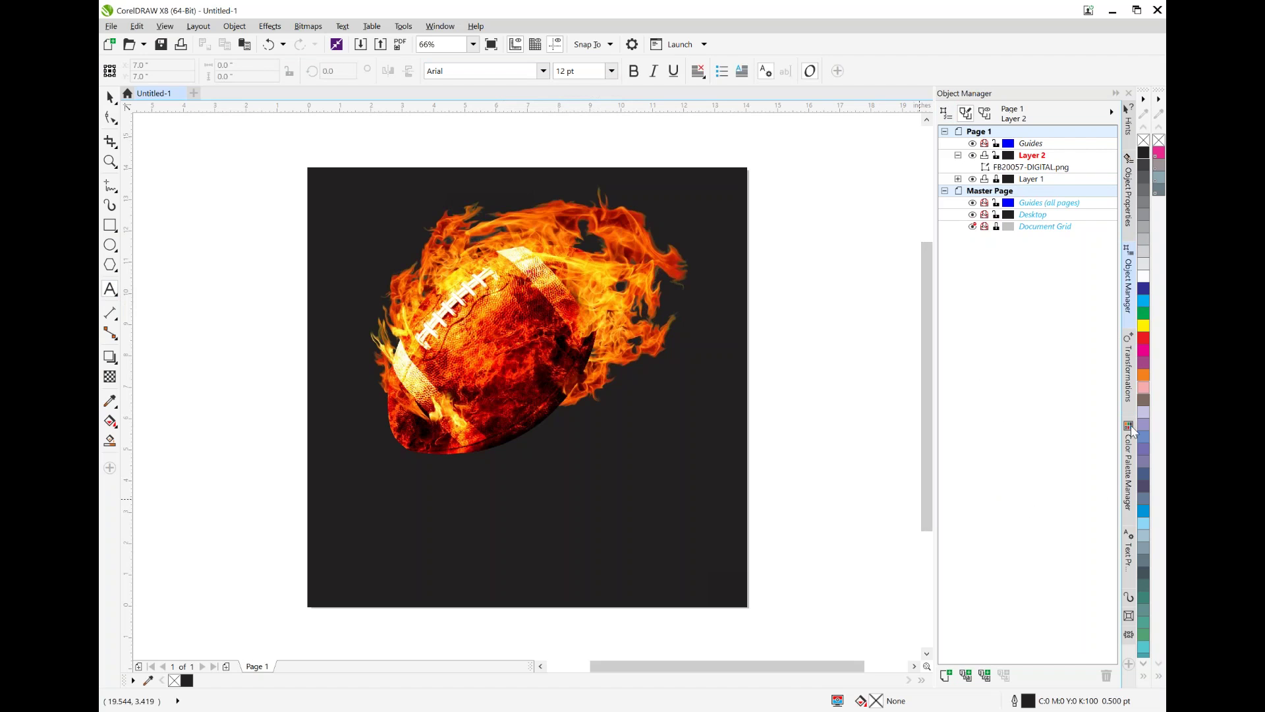
pyautogui.click(1129, 562)
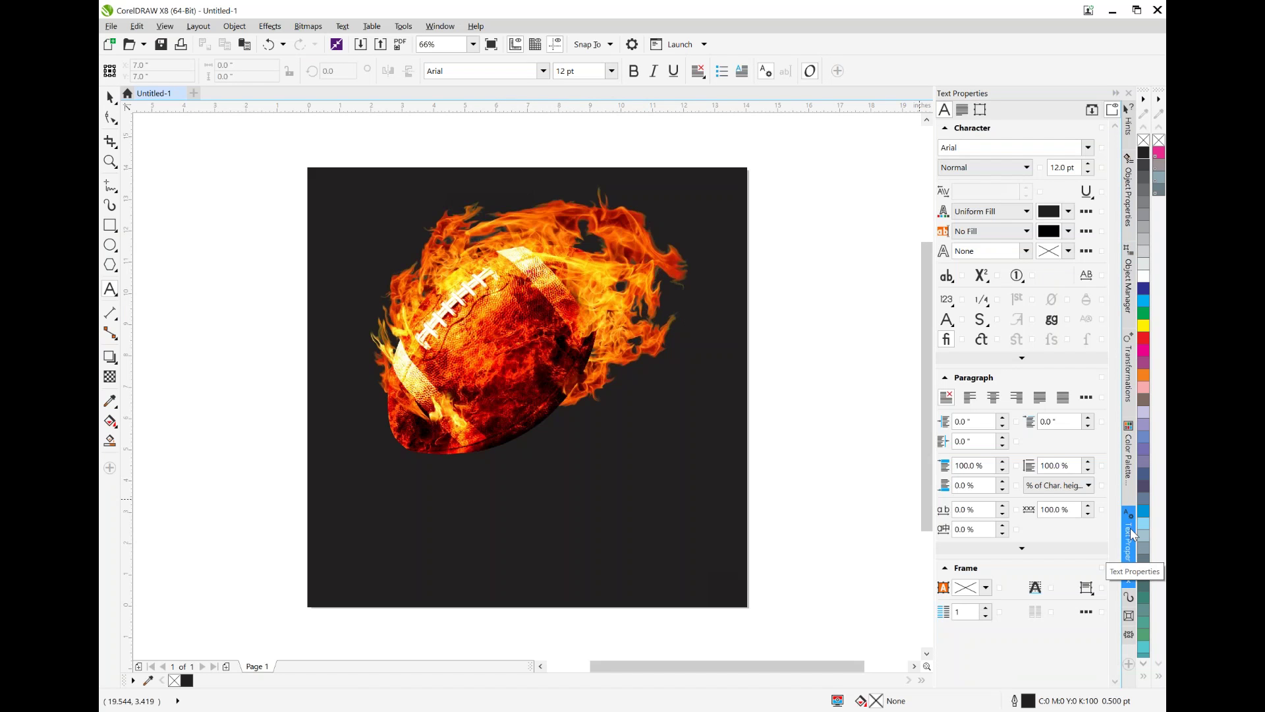
pyautogui.click(441, 27)
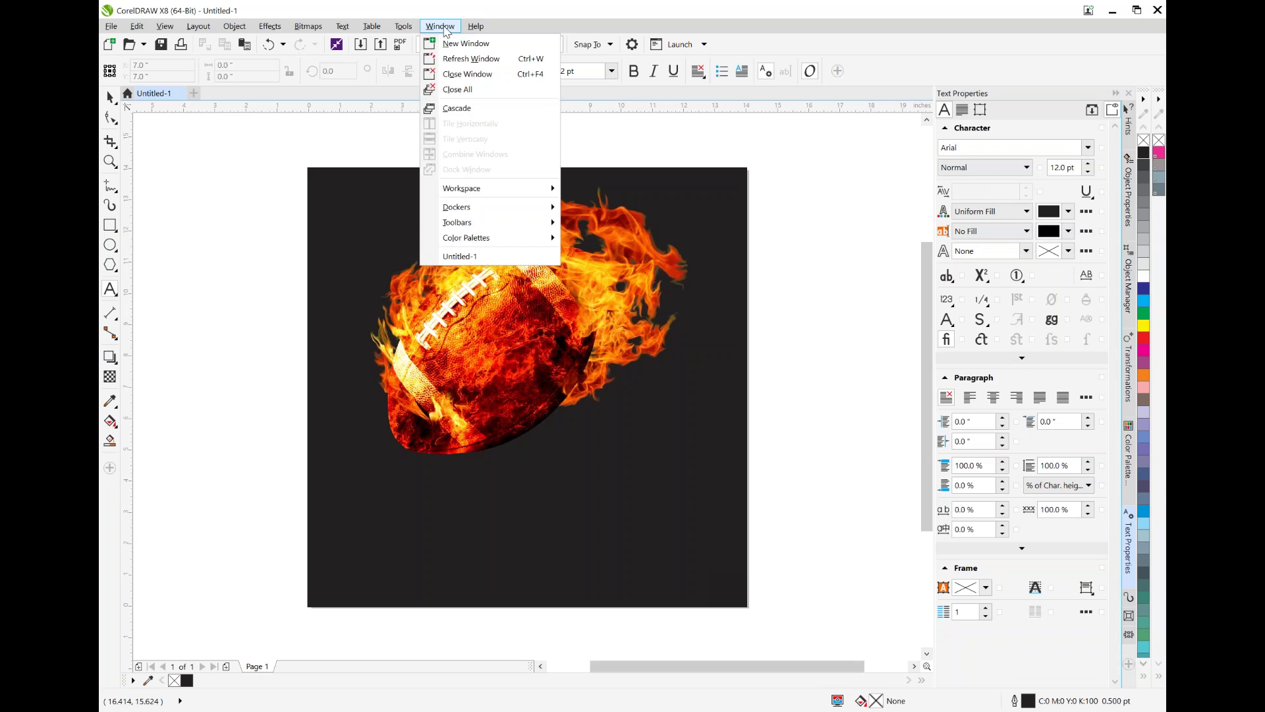
pyautogui.moveTo(488, 212)
pyautogui.click(446, 28)
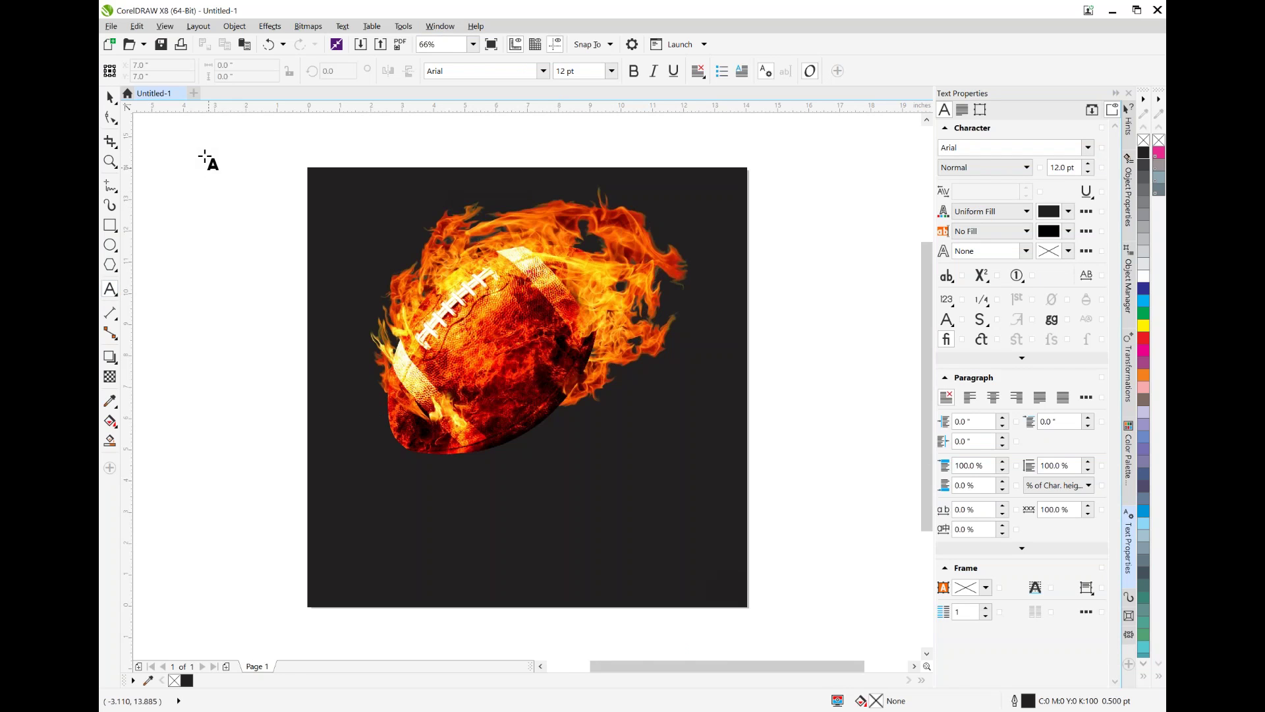
pyautogui.click(325, 144)
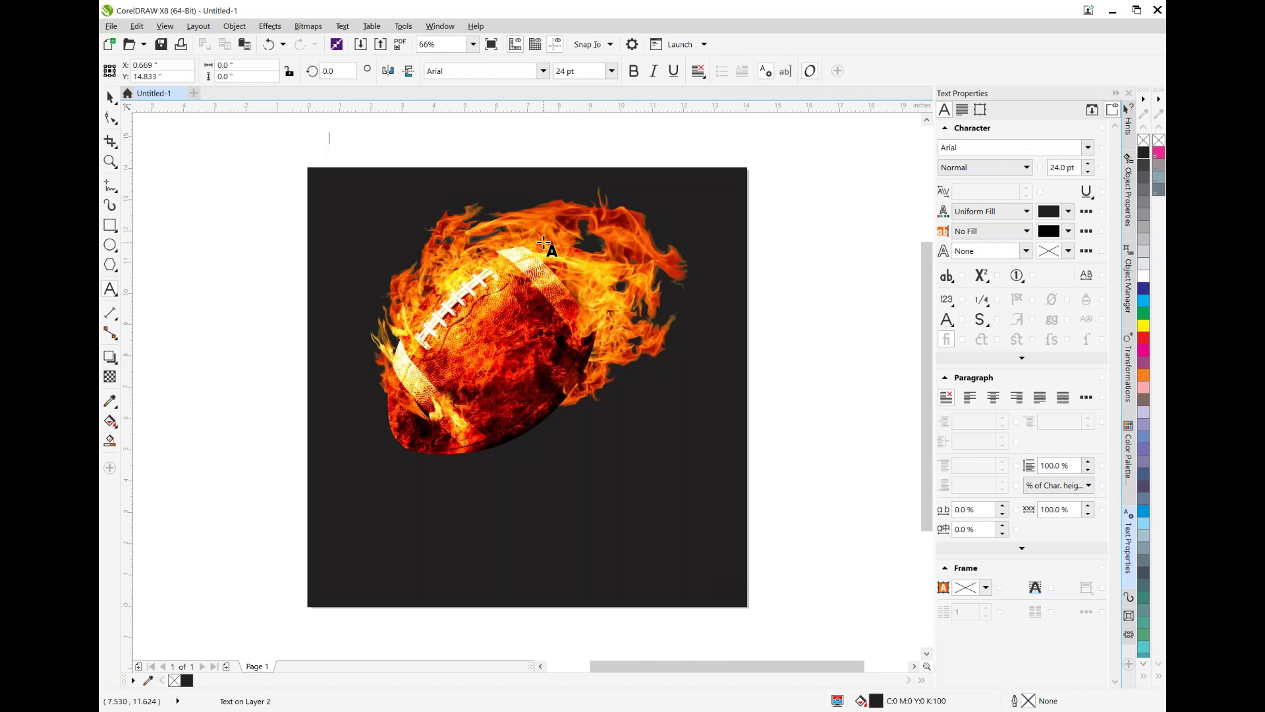
pyautogui.write('JACKSON')
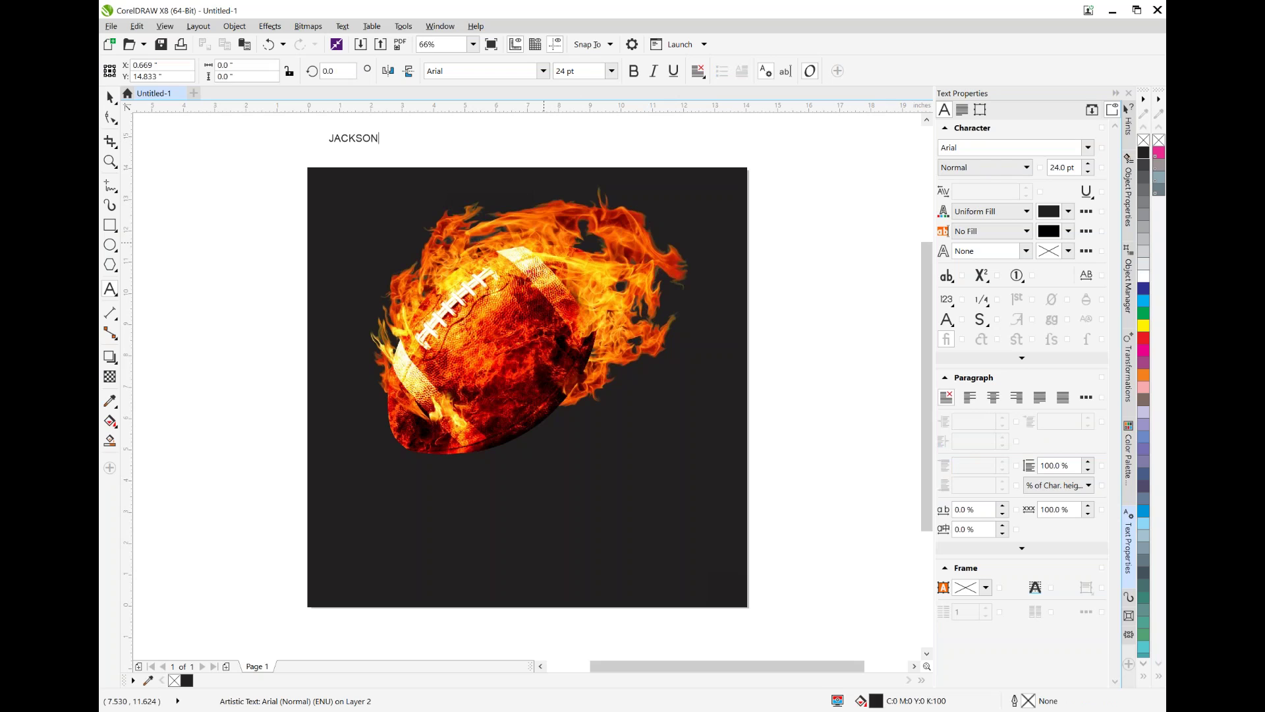
pyautogui.click(110, 97)
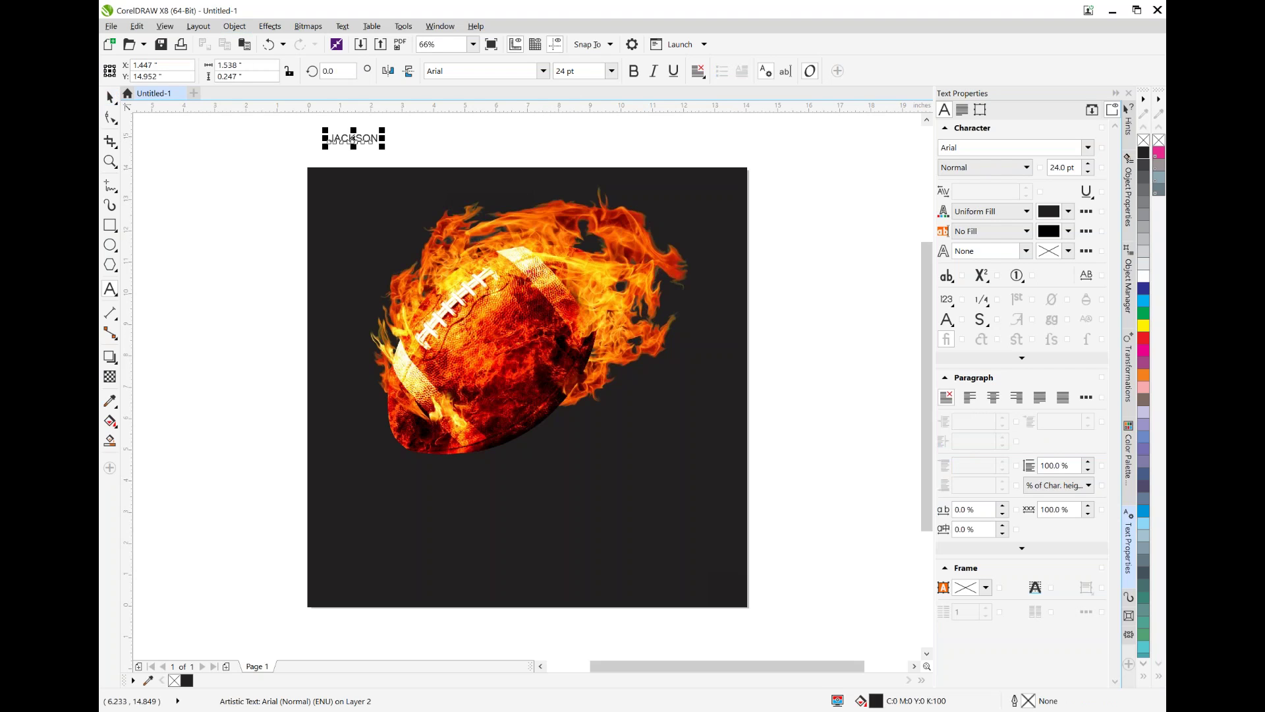
# Step: Enlarge the JACKSON text to about 11.4 inches wide, place it below the football and fill it with blue
pyautogui.moveTo(384, 146); pyautogui.dragTo(690, 197)
pyautogui.moveTo(609, 142); pyautogui.dragTo(597, 492)
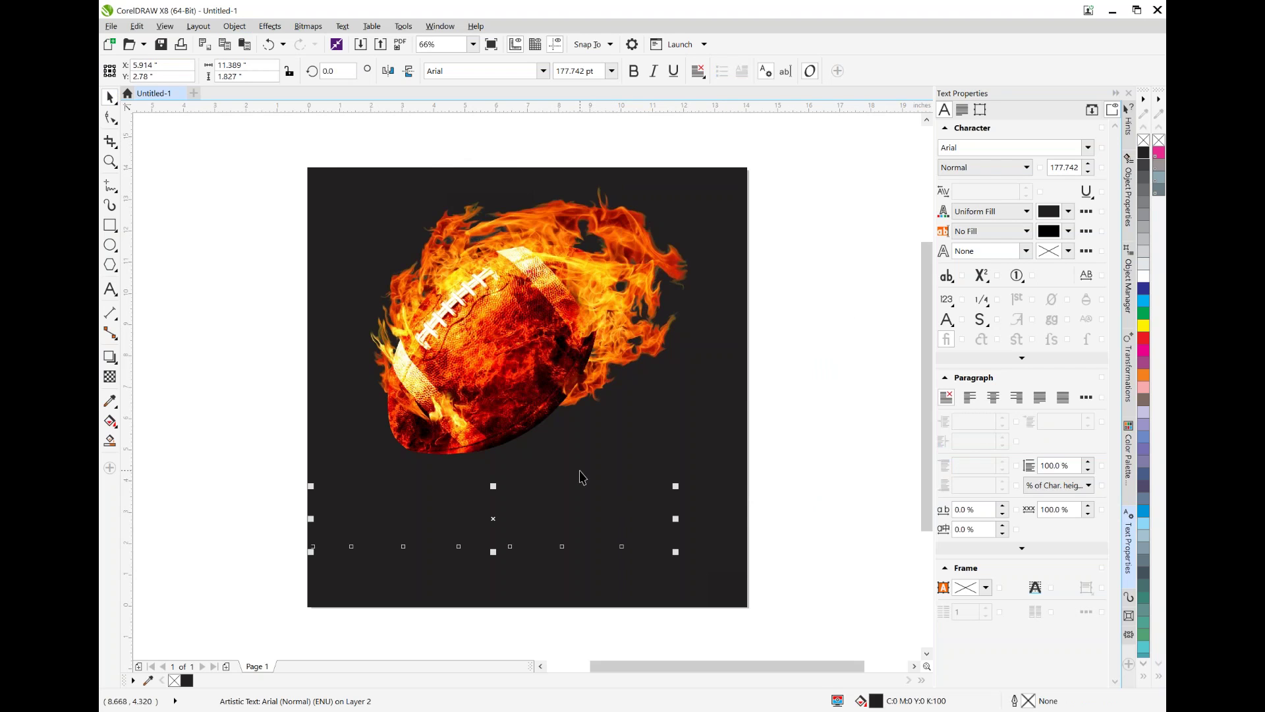
pyautogui.click(1145, 290)
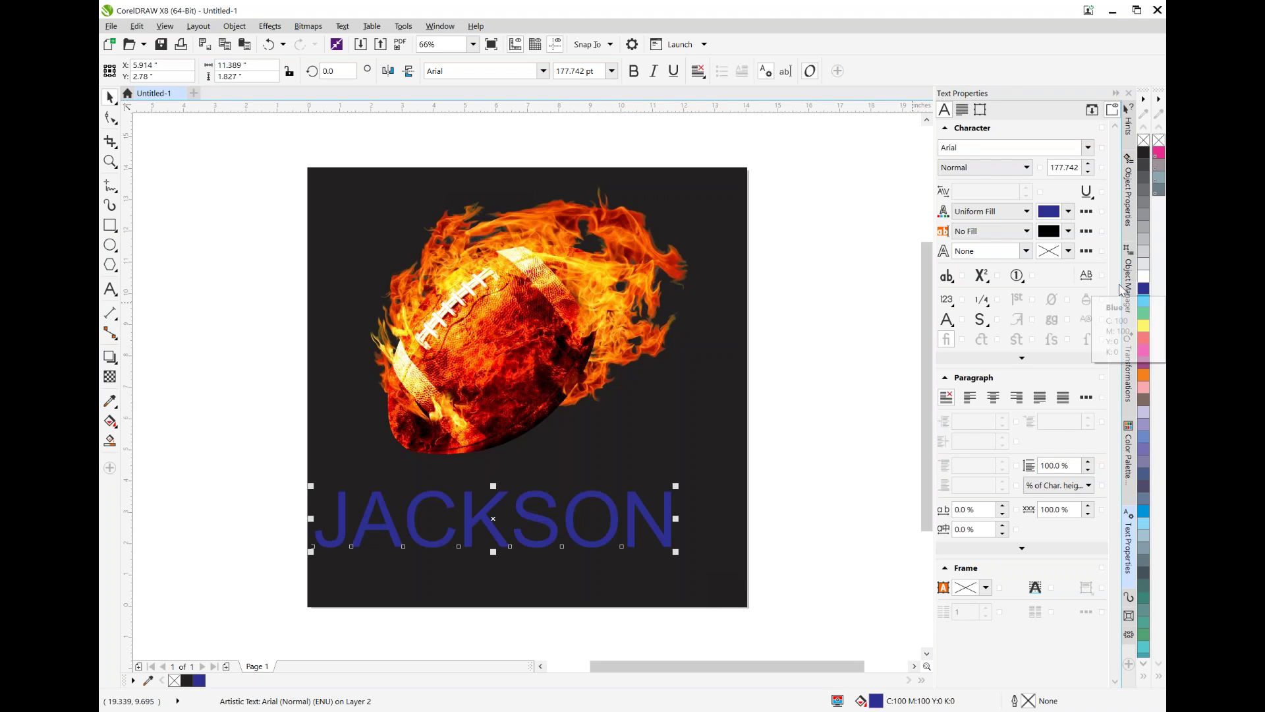
pyautogui.moveTo(612, 512); pyautogui.dragTo(659, 485)
# Step: Add HIGH as a second line beneath JACKSON in the same text object
pyautogui.doubleClick(668, 491)
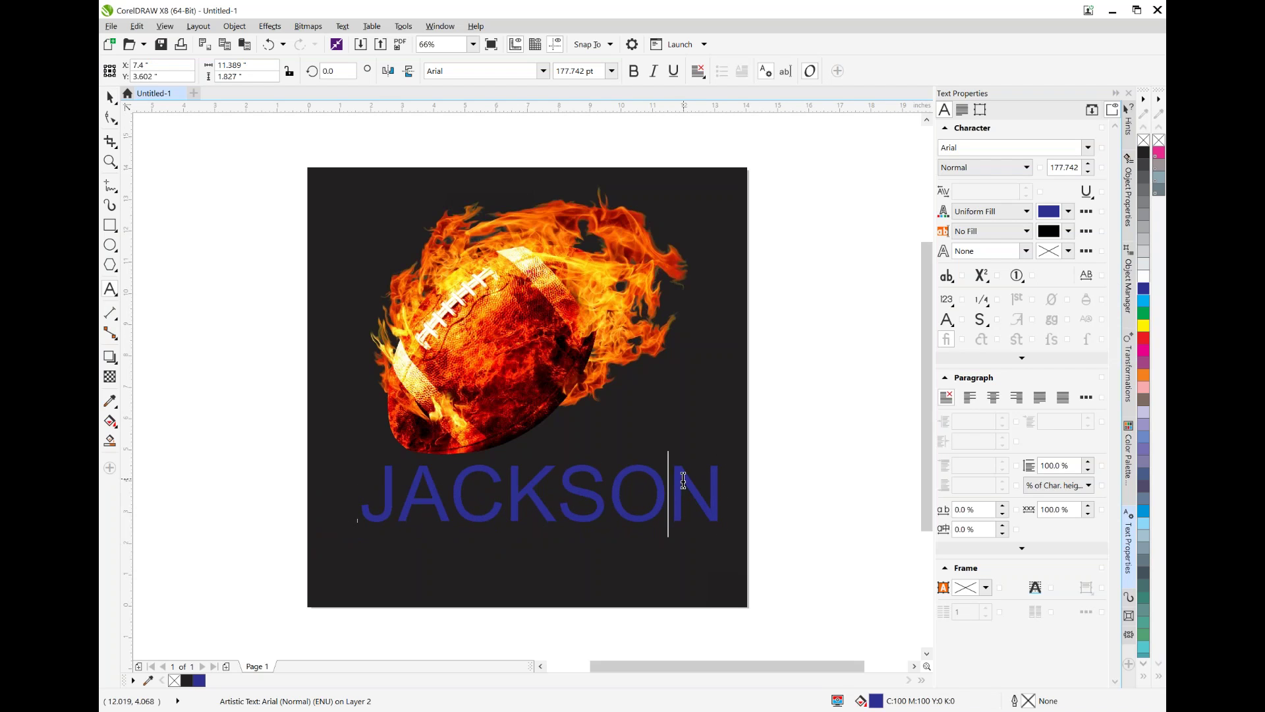
pyautogui.click(713, 503)
pyautogui.press('Return')
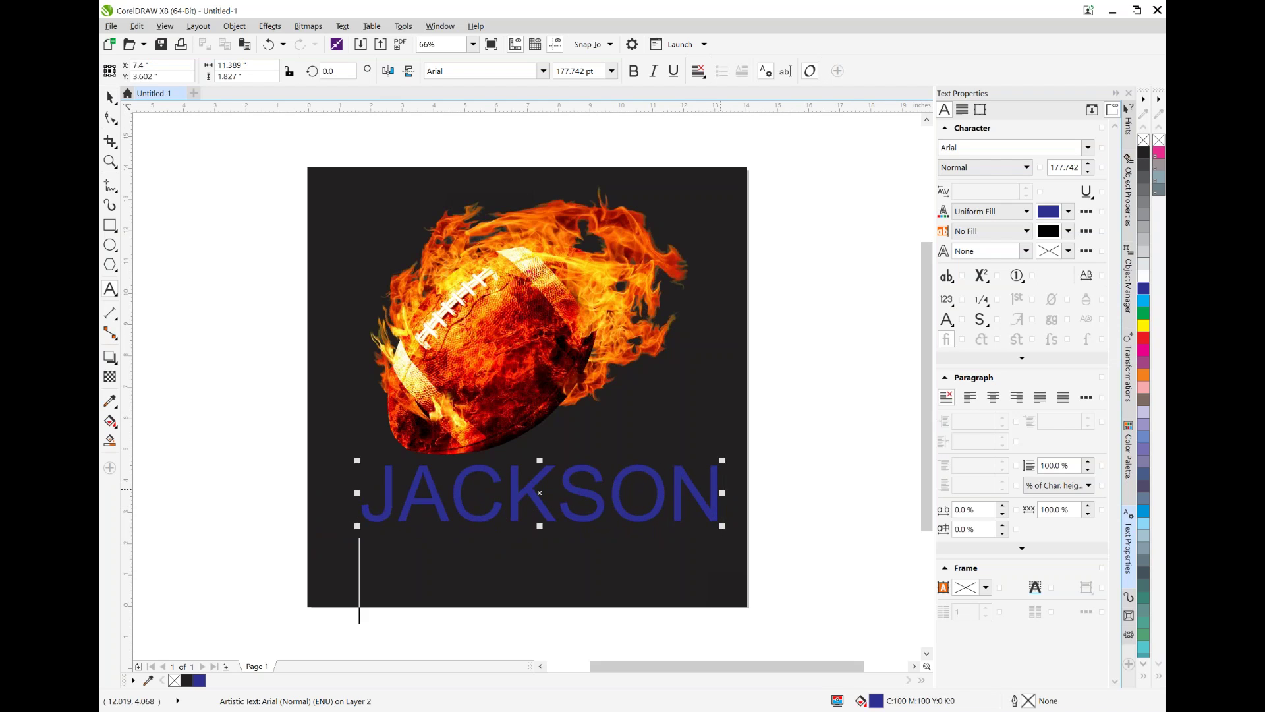
pyautogui.write('HIGH')
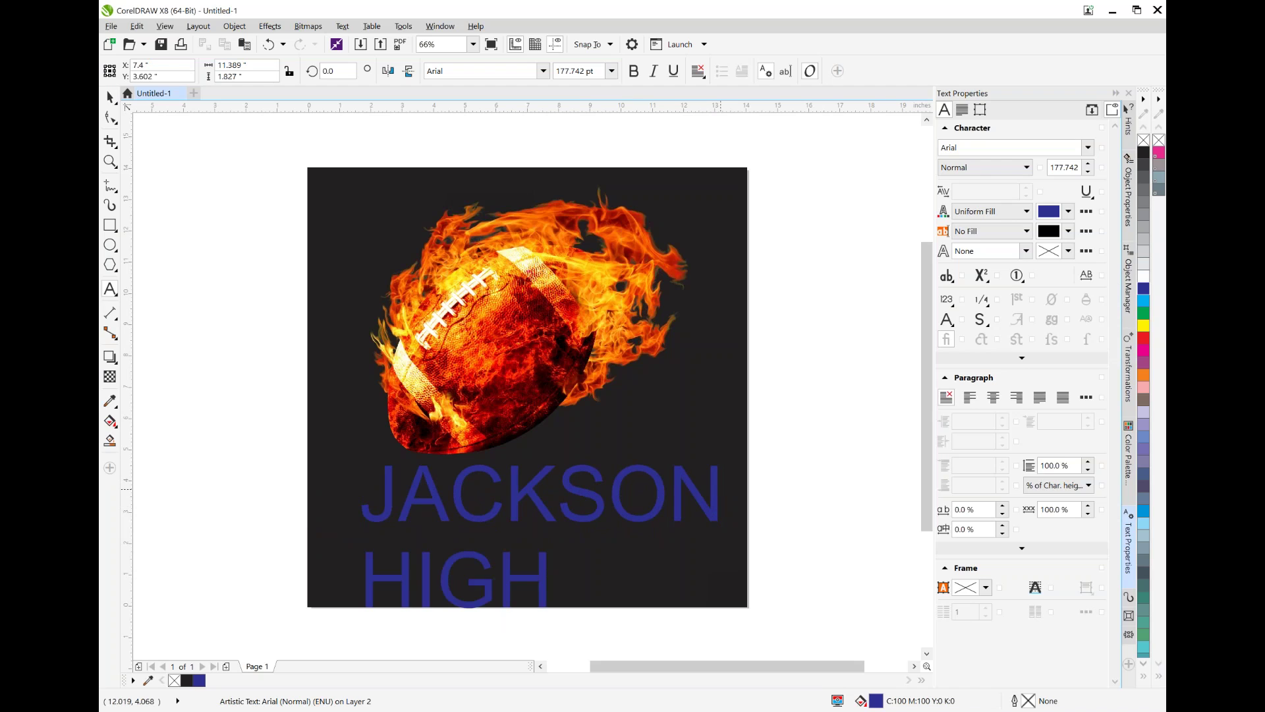
pyautogui.click(111, 97)
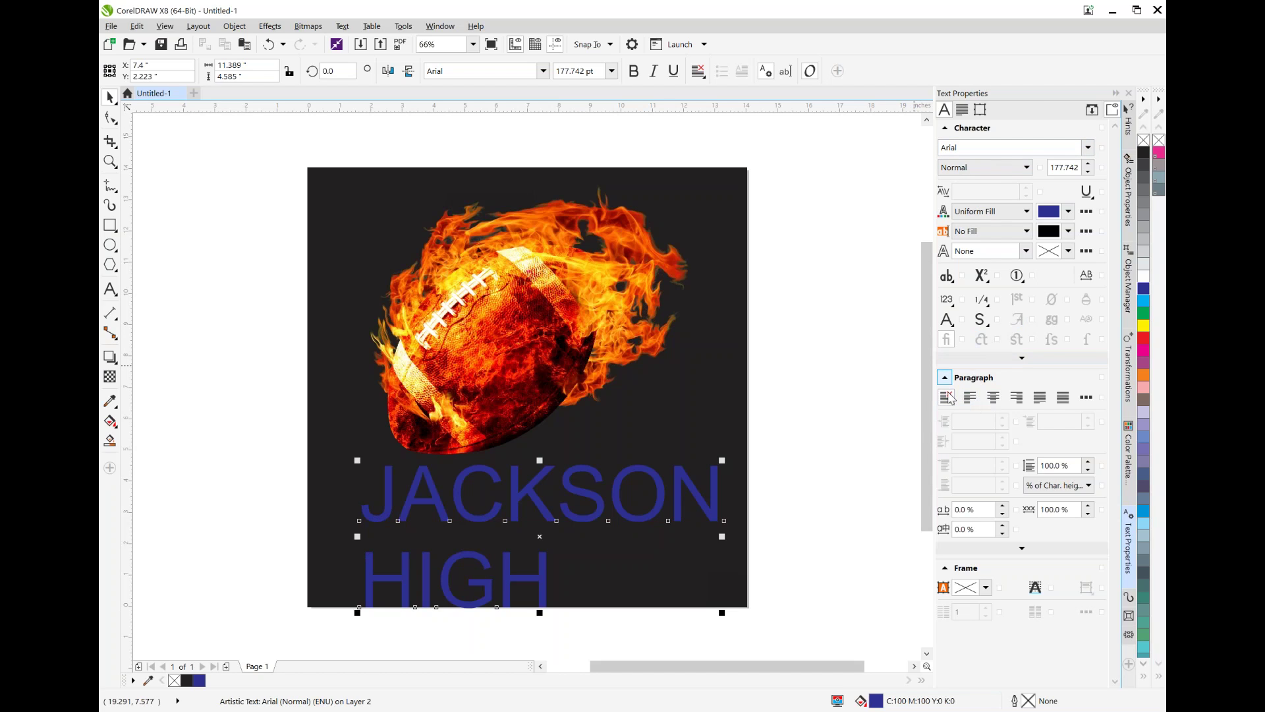
# Step: Right-align the two text lines and change their font to Typoster
pyautogui.click(1040, 397)
pyautogui.click(974, 398)
pyautogui.click(1017, 398)
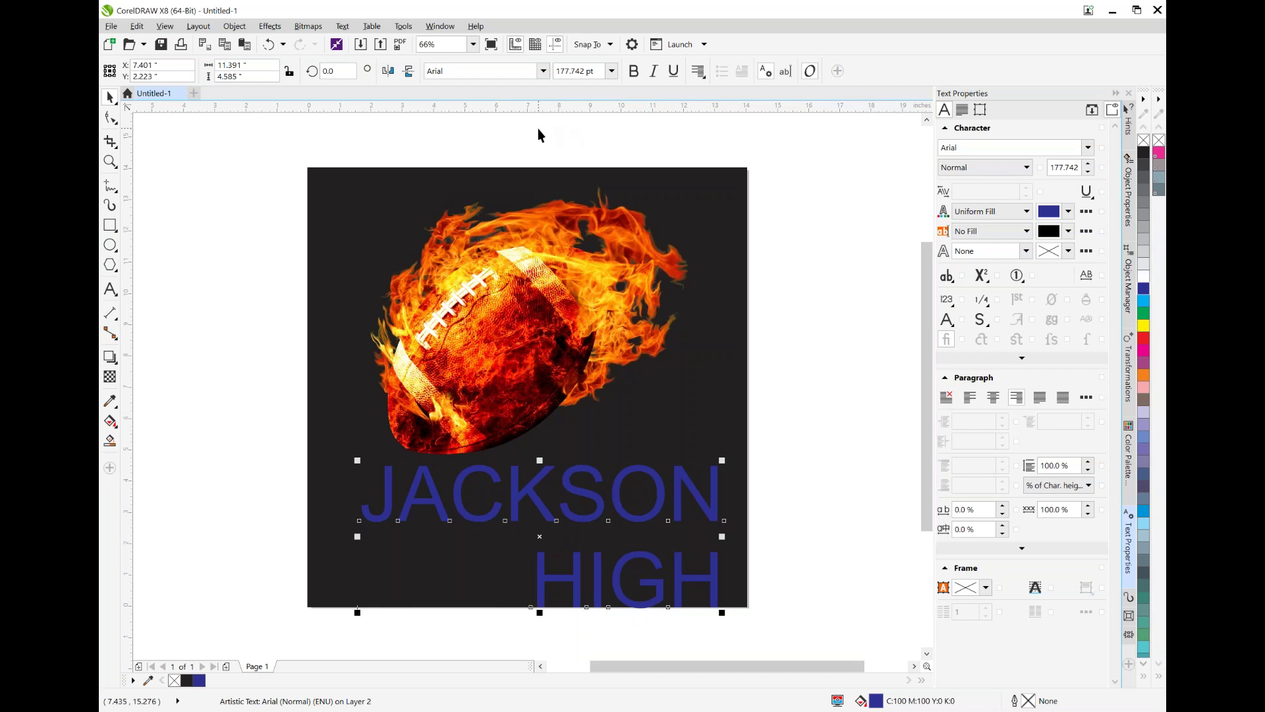
pyautogui.click(543, 70)
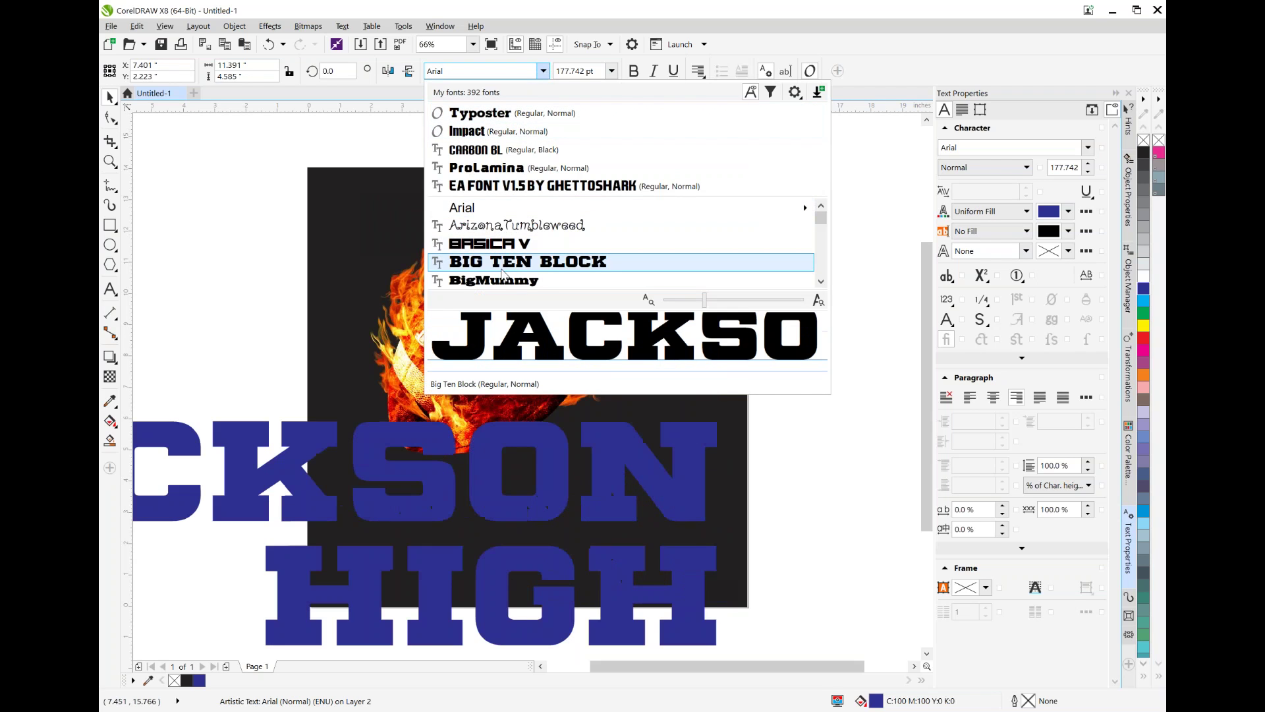
pyautogui.click(496, 117)
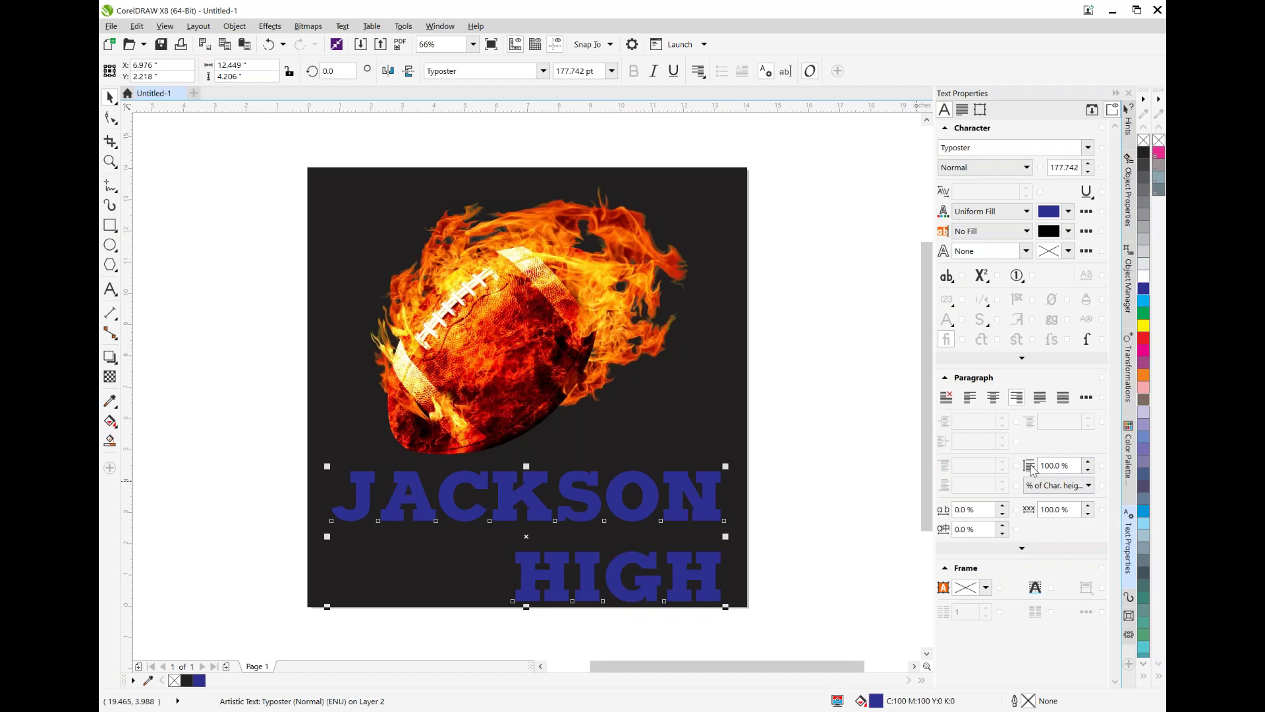
# Step: Tighten the JACKSON HIGH text to 69% line spacing and -9% character spacing
pyautogui.click(1089, 470)
pyautogui.click(1088, 470)
pyautogui.click(1088, 470)
pyautogui.click(1088, 462)
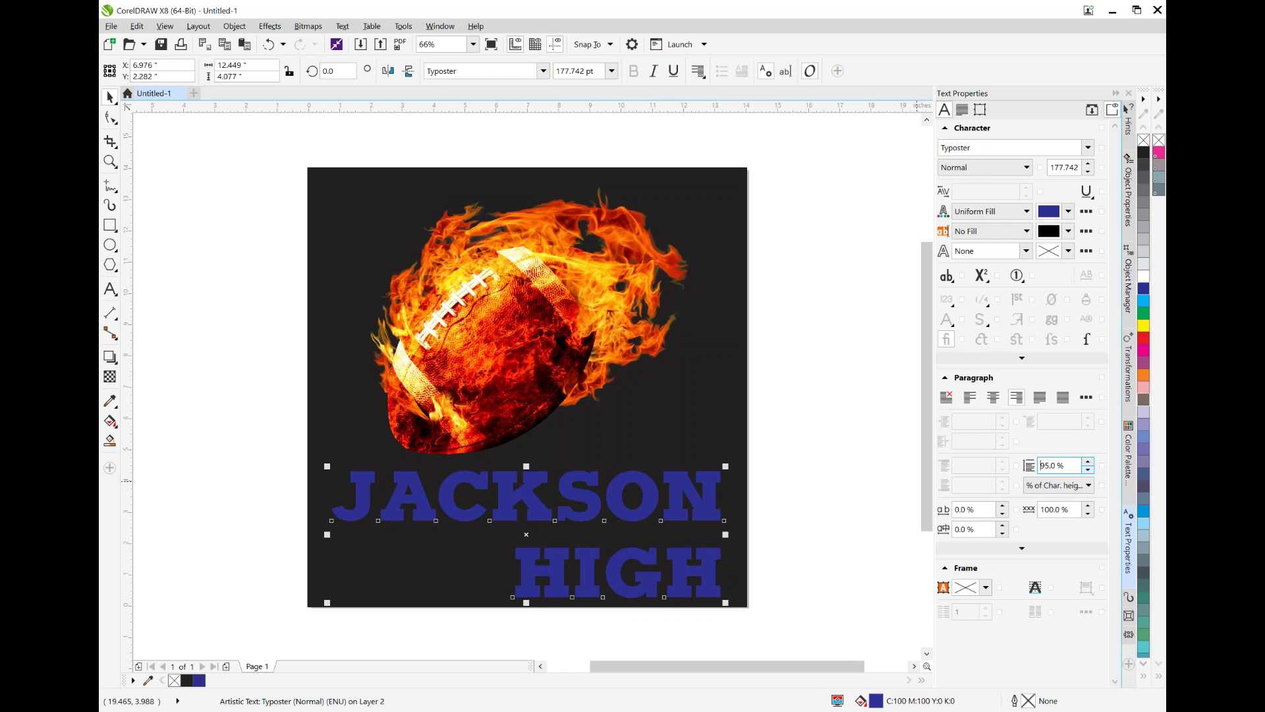
pyautogui.click(1088, 462)
pyautogui.click(1089, 461)
pyautogui.click(1088, 461)
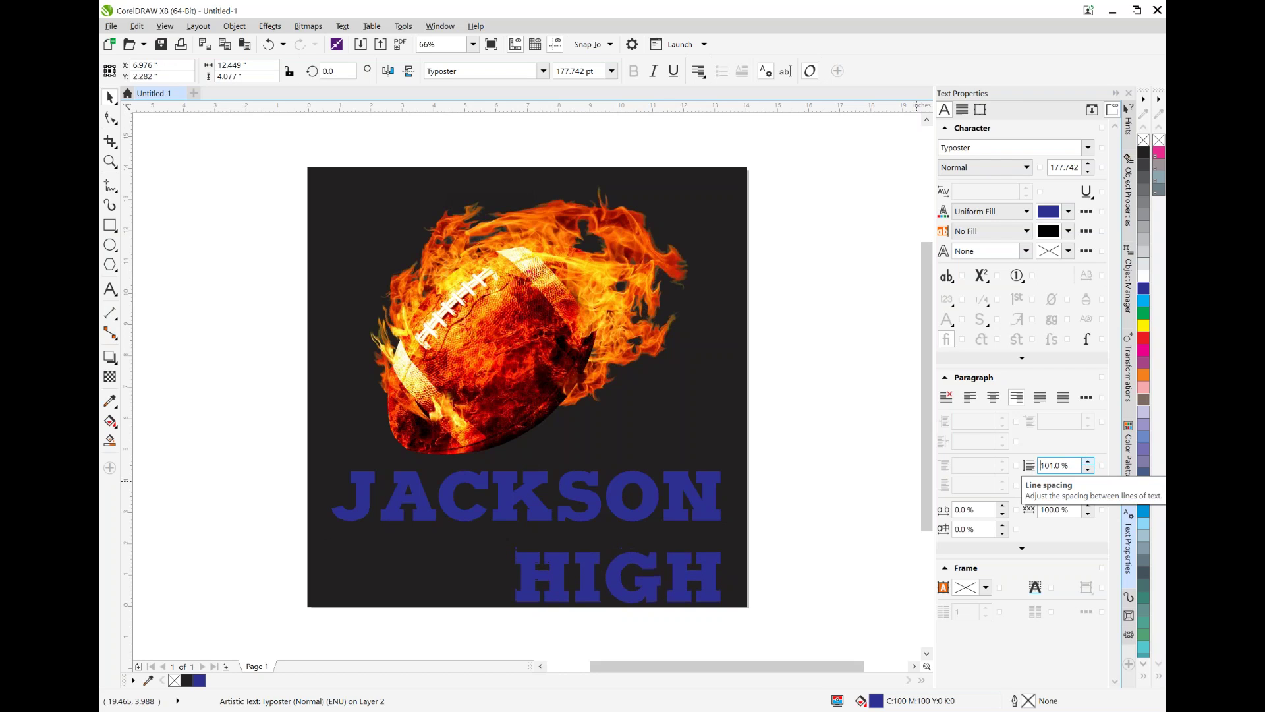
pyautogui.moveTo(1086, 461); pyautogui.dragTo(1081, 473)
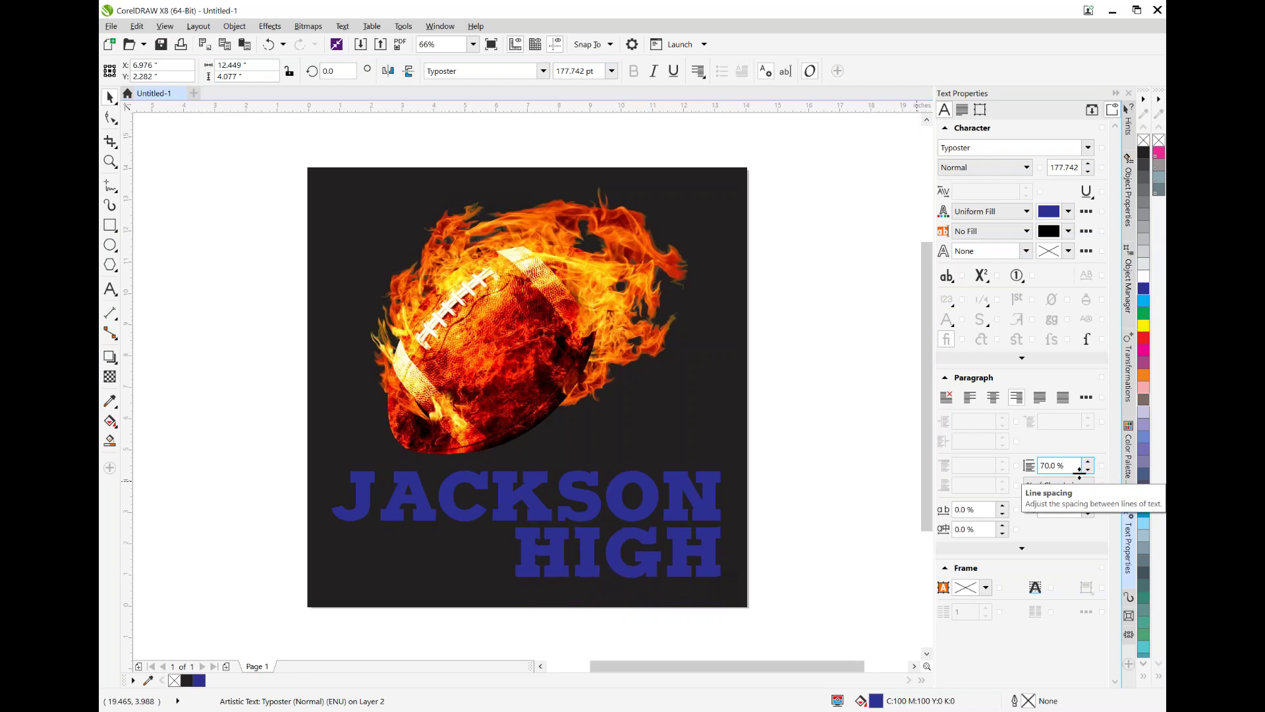
pyautogui.moveTo(1079, 470); pyautogui.dragTo(1080, 470)
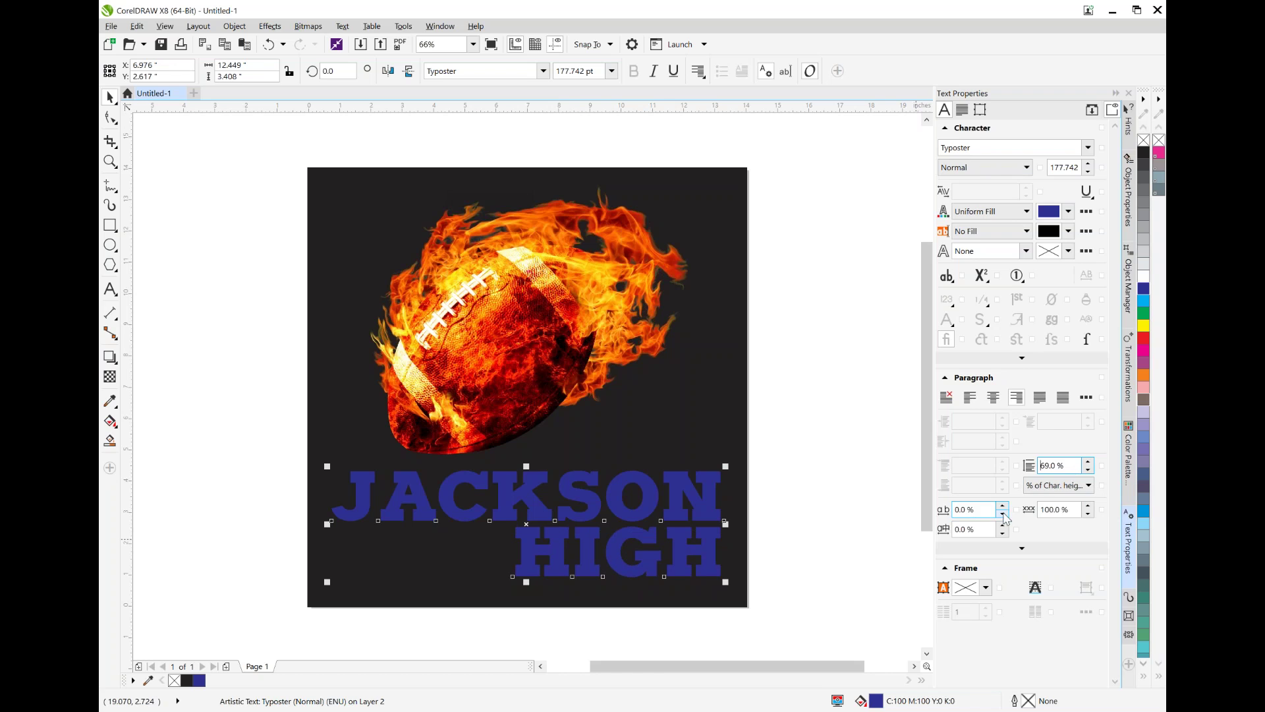
pyautogui.moveTo(1002, 510)
pyautogui.mouseDown()
pyautogui.moveTo(978, 411)
pyautogui.moveTo(998, 514)
pyautogui.mouseUp()
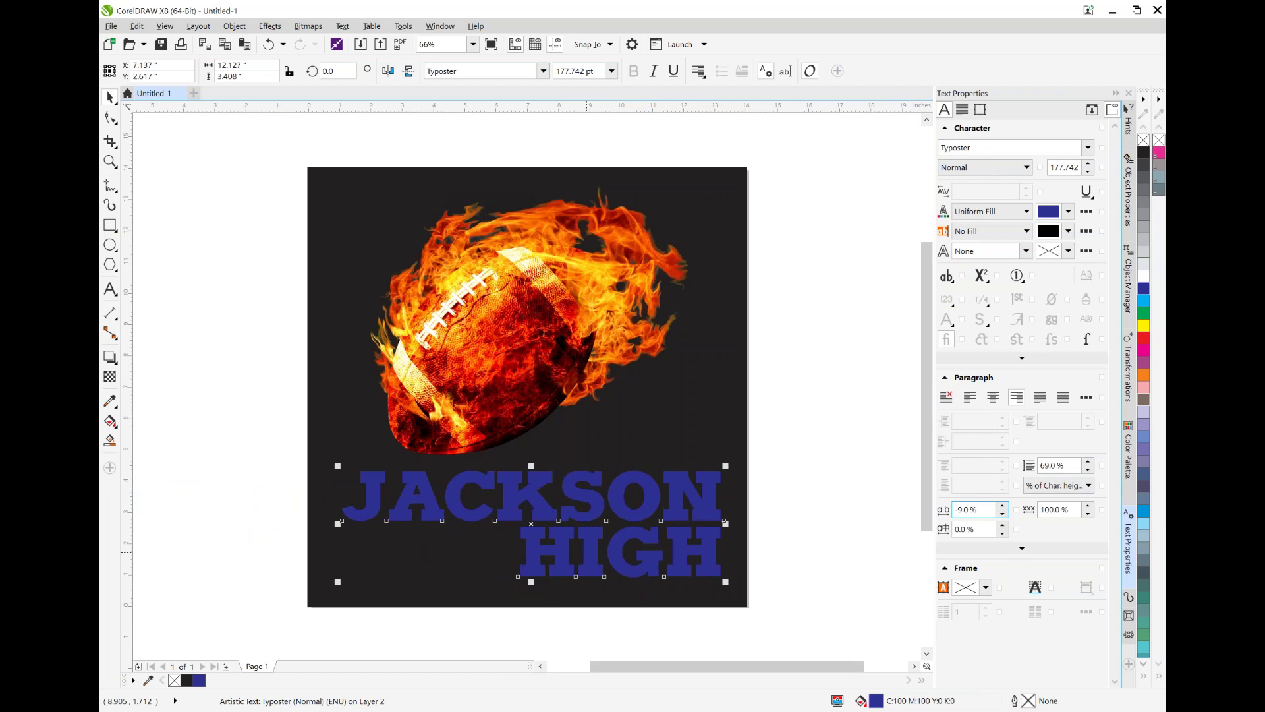
# Step: Stretch the JACKSON HIGH text vertically to about 3.65 inches high and convert it to curves
pyautogui.moveTo(532, 579); pyautogui.dragTo(528, 586)
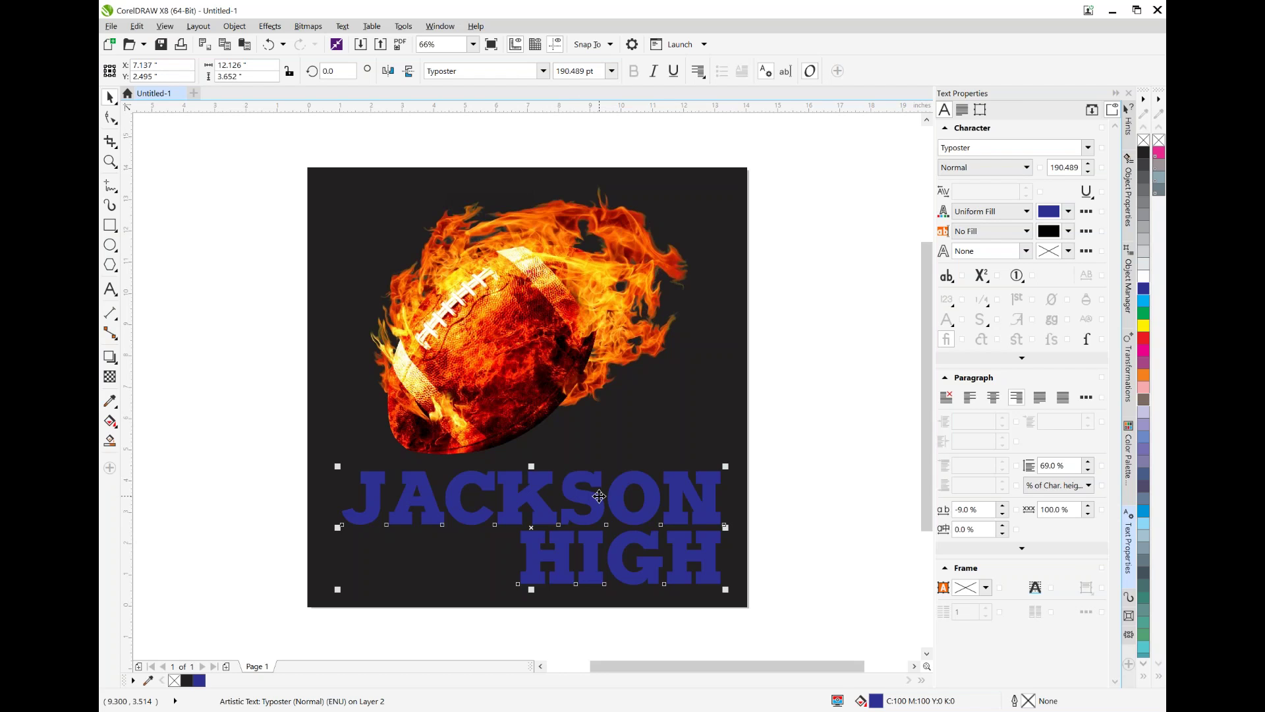
pyautogui.click(308, 25)
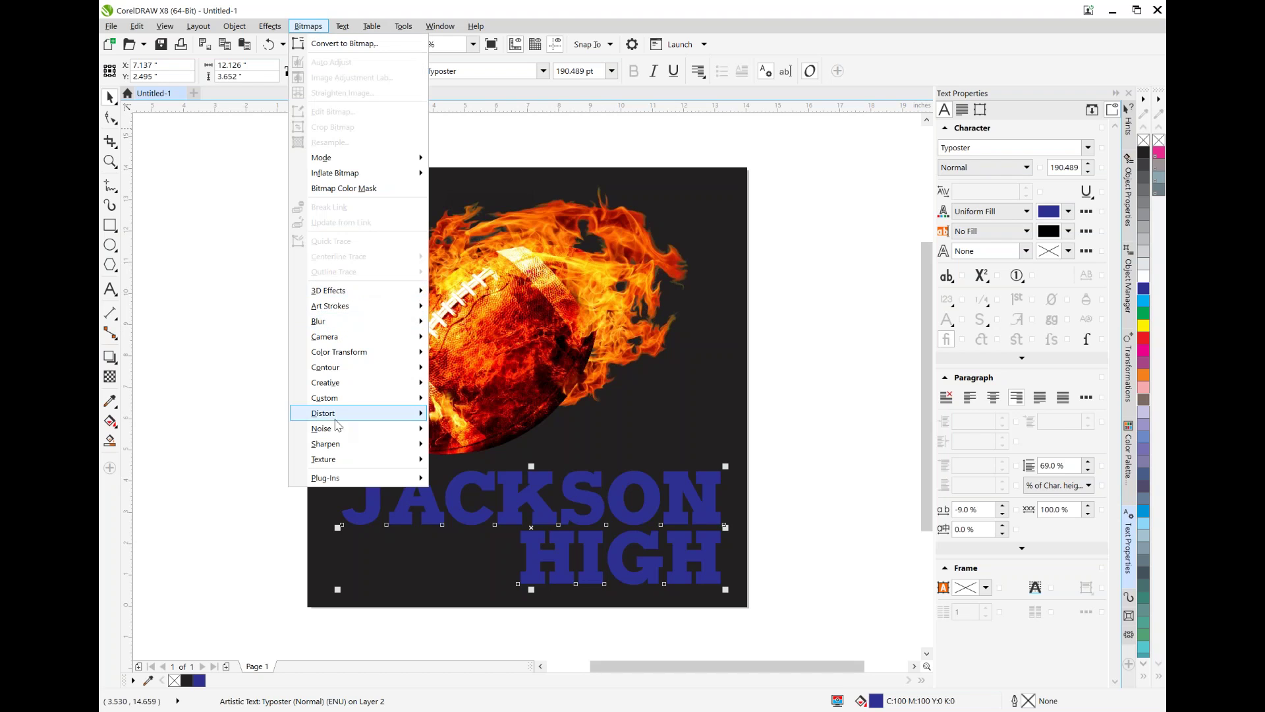
pyautogui.click(834, 30)
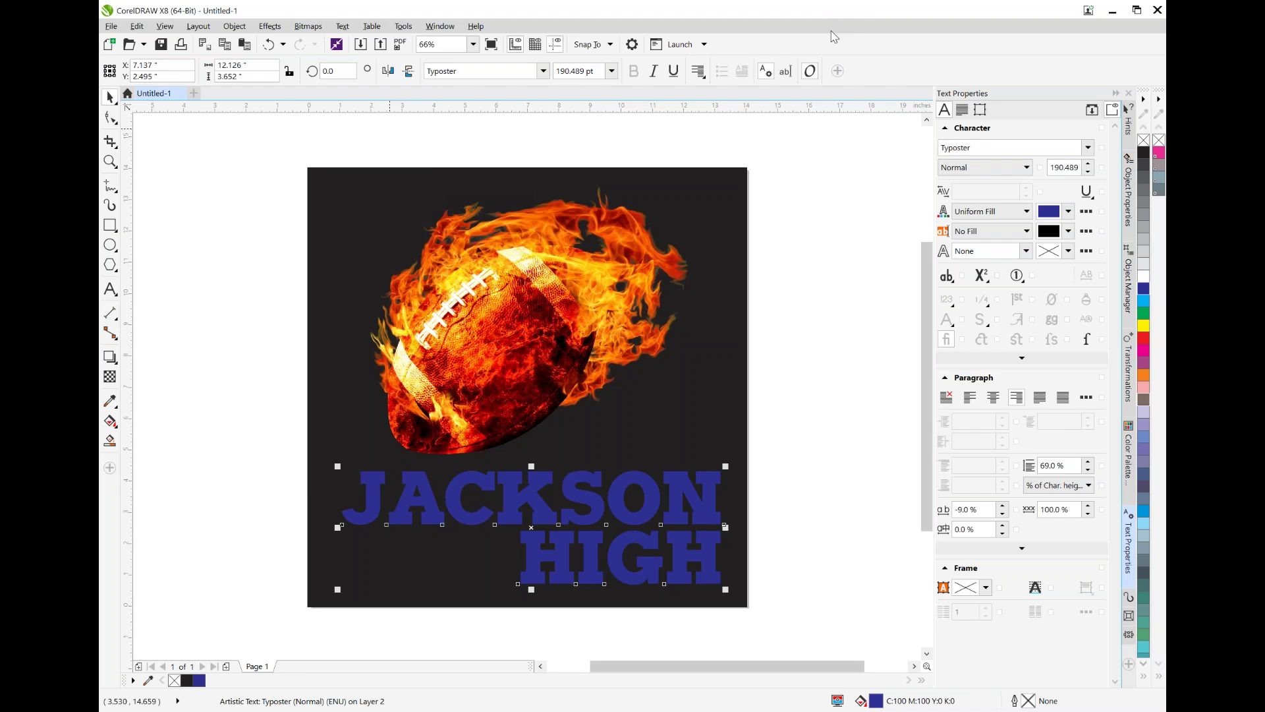
pyautogui.rightClick(523, 493)
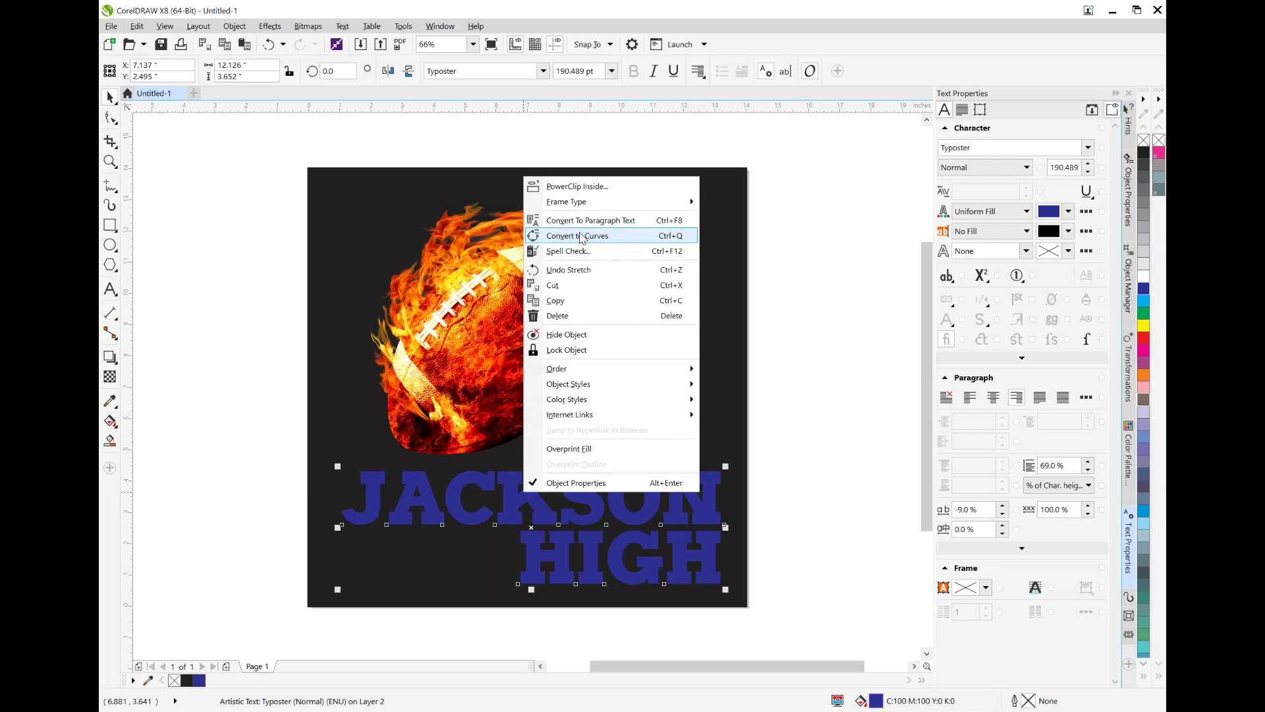
pyautogui.click(578, 236)
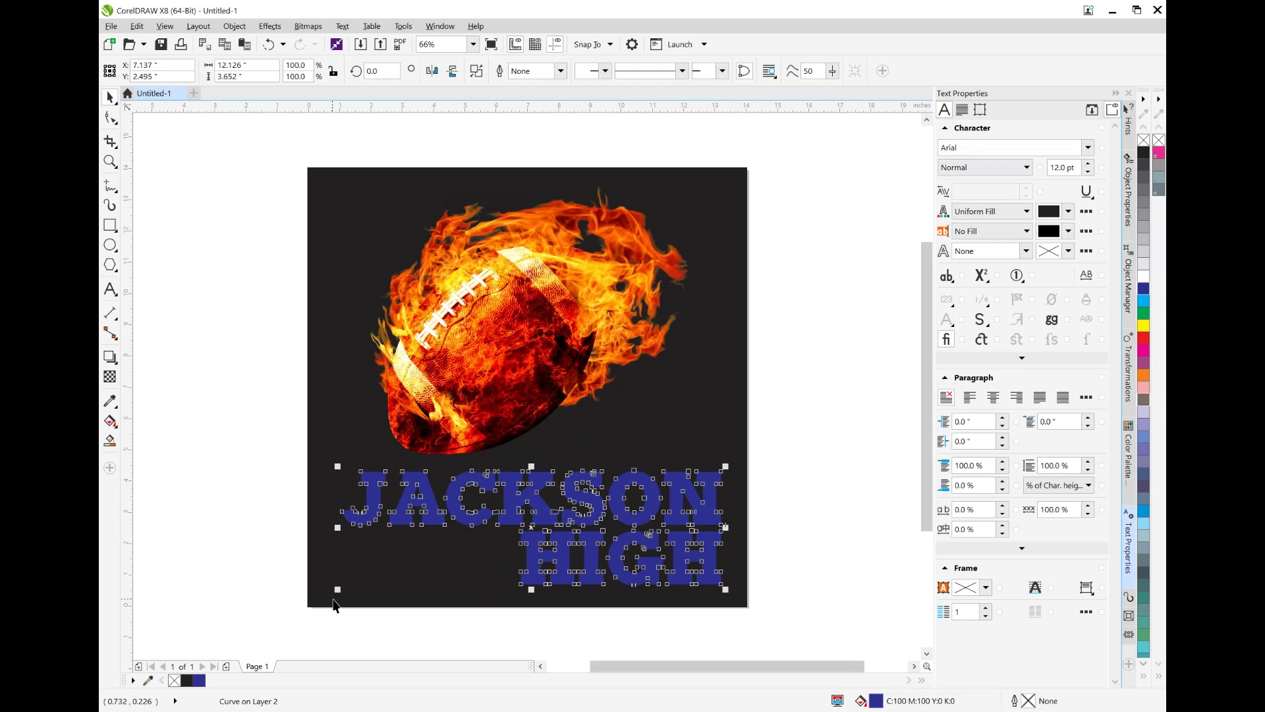
# Step: Scale down the JACKSON HIGH lettering proportionally and keep it centred beneath the football
pyautogui.moveTo(336, 591); pyautogui.dragTo(374, 578)
pyautogui.moveTo(727, 580); pyautogui.dragTo(693, 568)
pyautogui.click(853, 531)
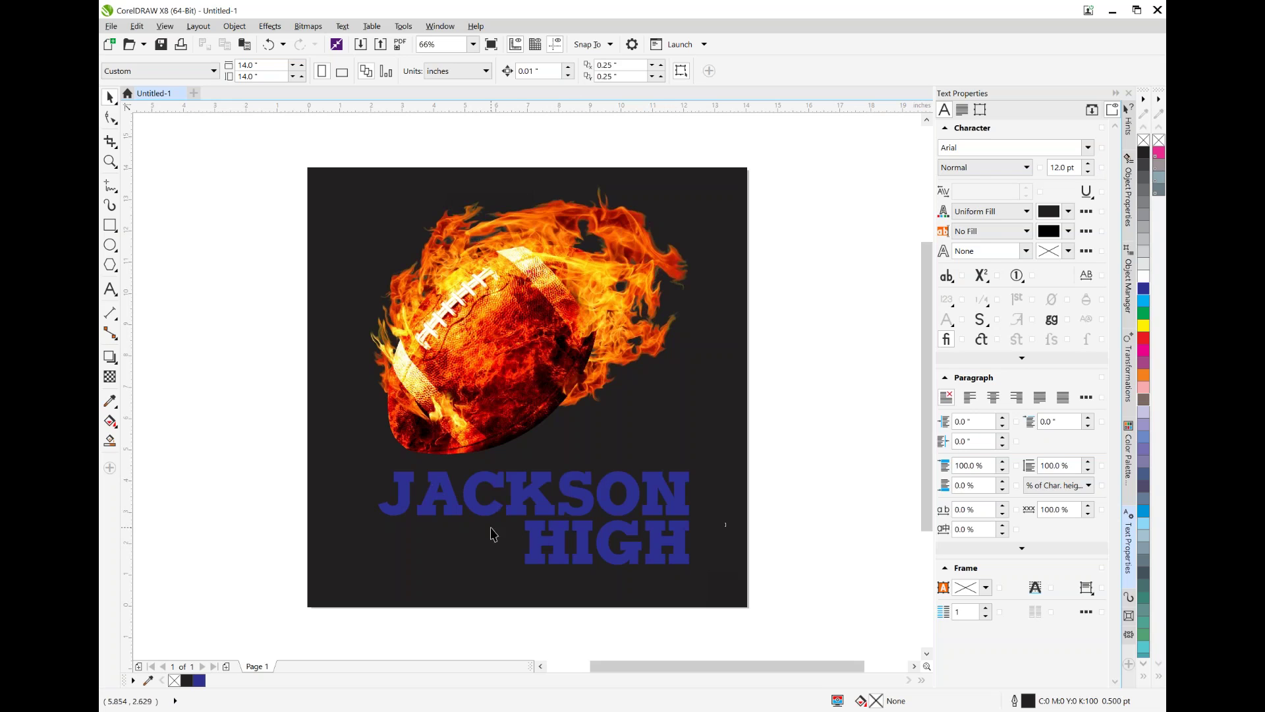
# Step: Draw a thin rectangle about 4.53 by 0.14 inches below JACKSON, spanning from the J to the start of HIGH
pyautogui.click(110, 226)
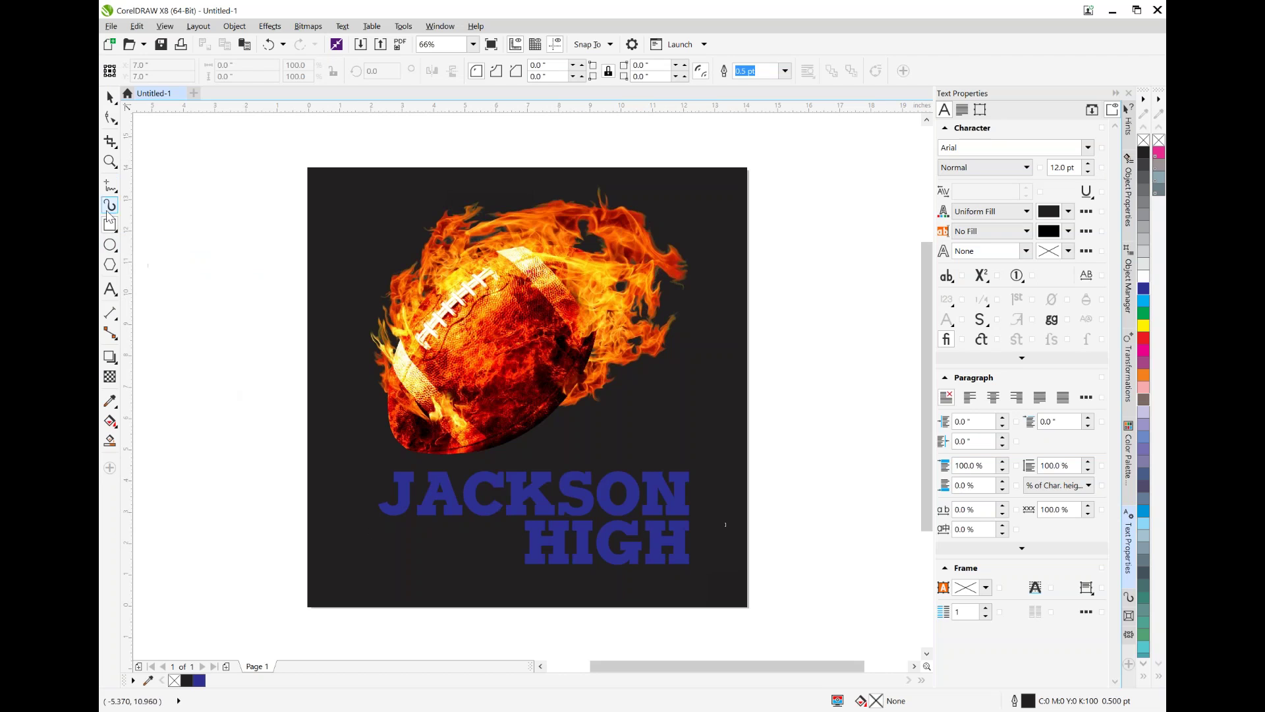
pyautogui.click(110, 160)
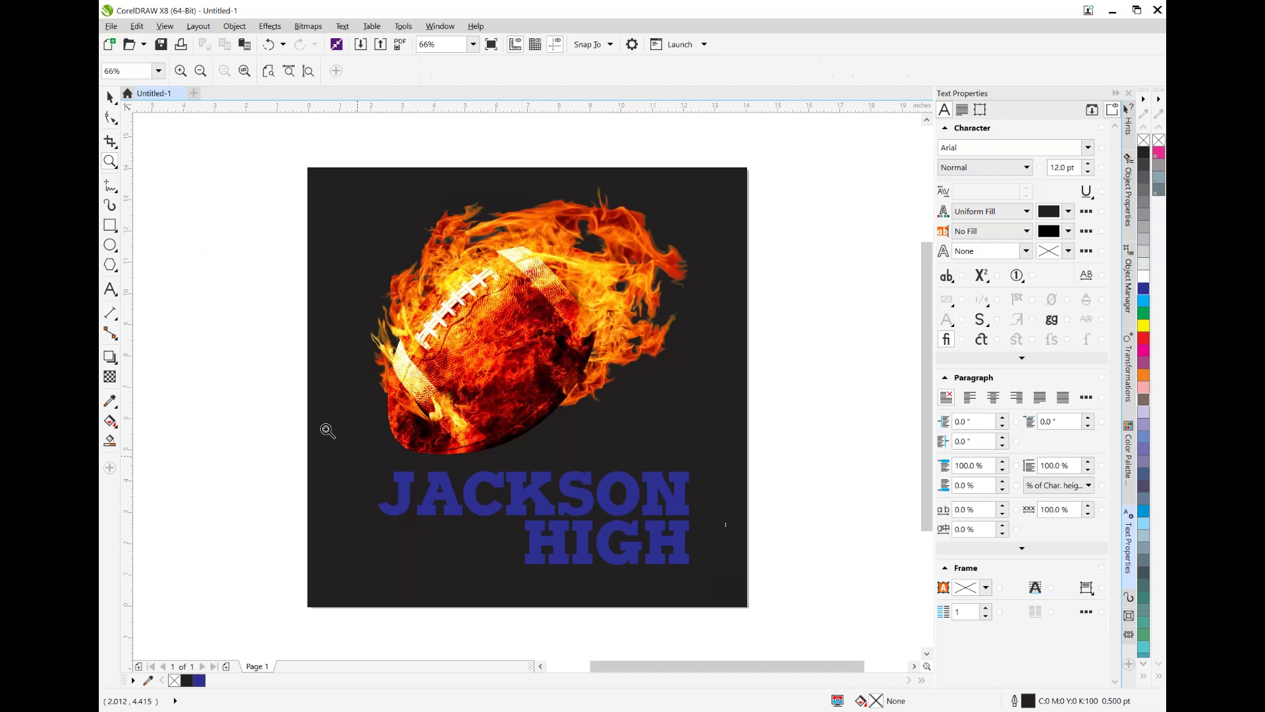
pyautogui.click(438, 539)
pyautogui.click(597, 395)
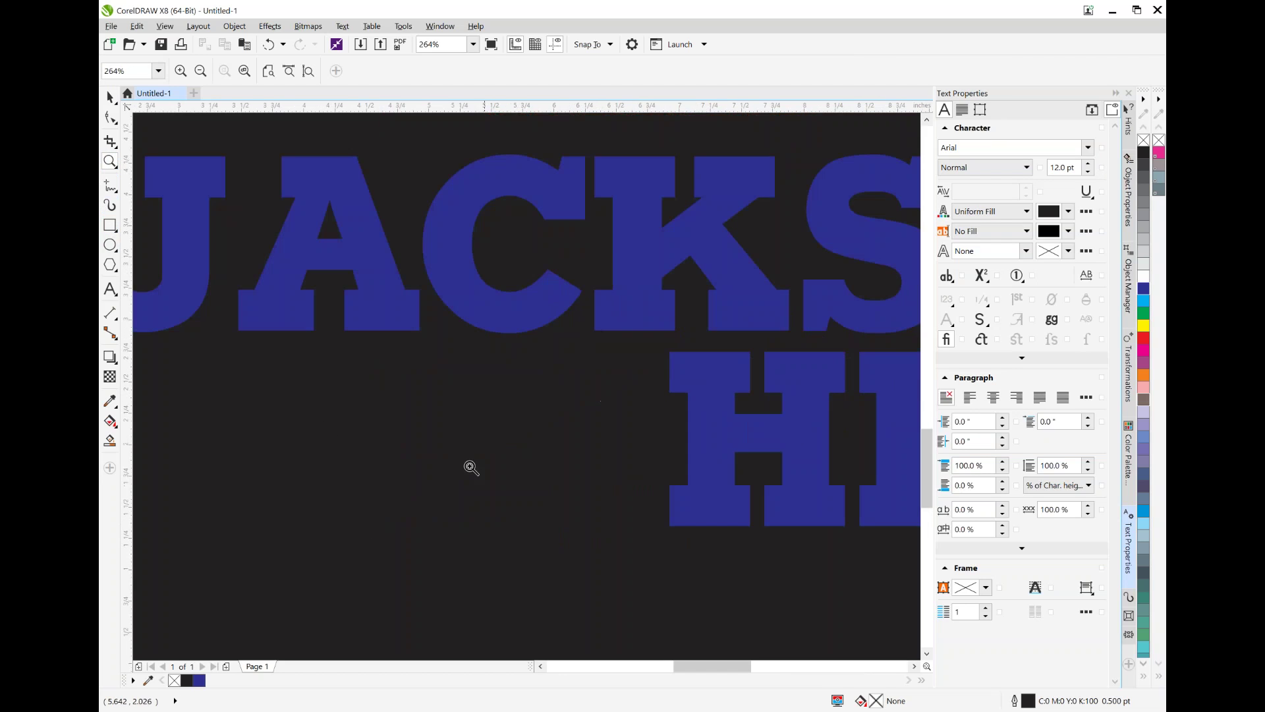
pyautogui.moveTo(725, 672); pyautogui.dragTo(707, 672)
pyautogui.click(110, 226)
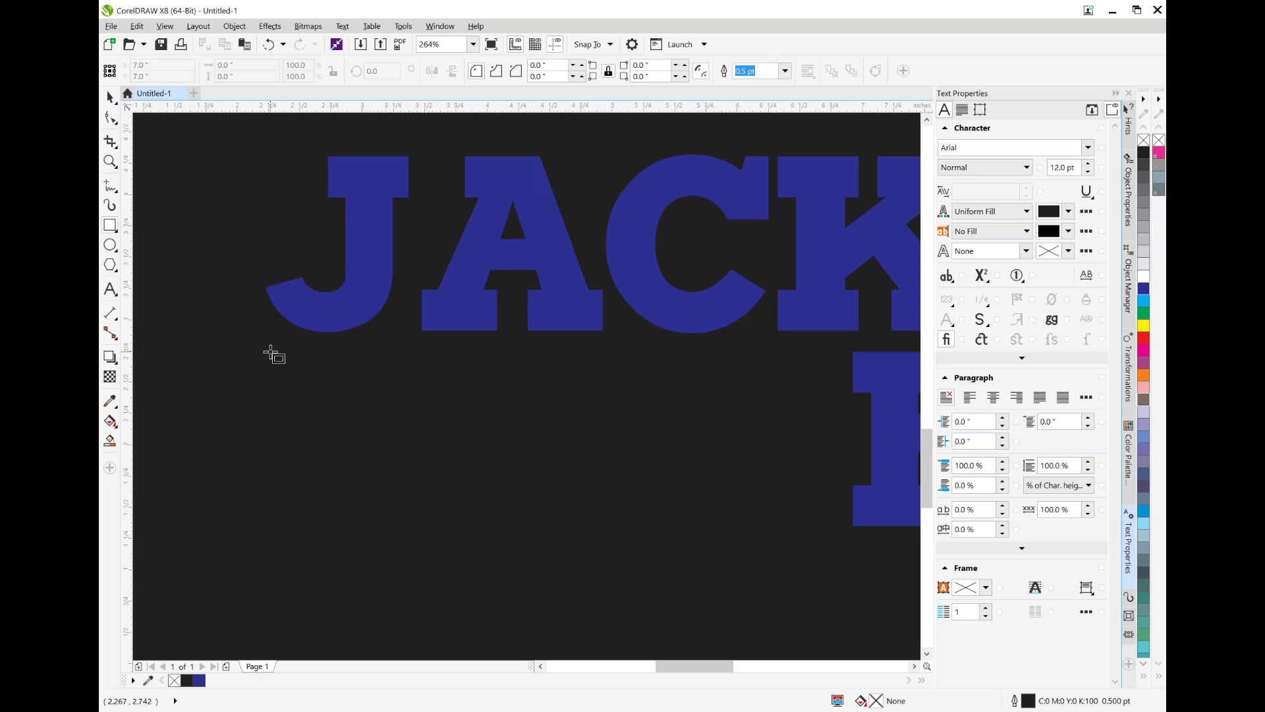
pyautogui.moveTo(272, 351)
pyautogui.mouseDown()
pyautogui.moveTo(806, 382)
pyautogui.moveTo(859, 370)
pyautogui.moveTo(840, 370)
pyautogui.mouseUp()
pyautogui.press('Down')
pyautogui.press('Down')
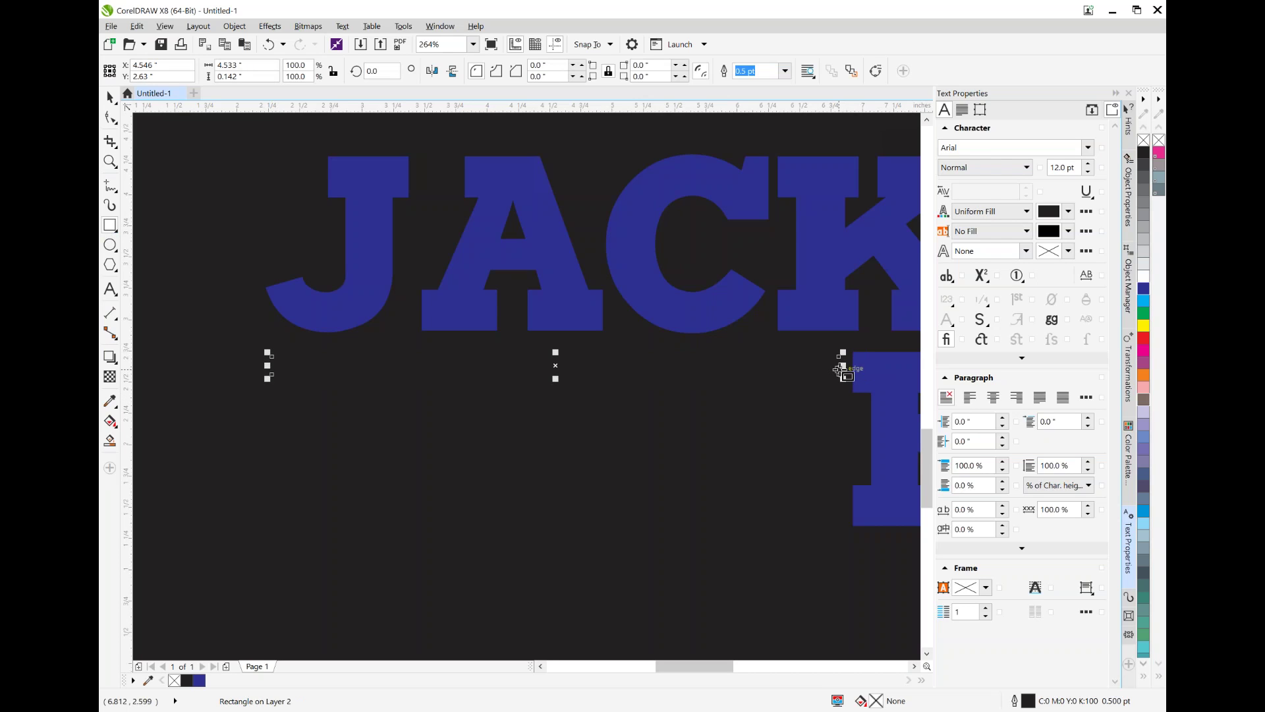
# Step: Remove the thin rectangle's outline and fill it with yellow
pyautogui.doubleClick(1030, 702)
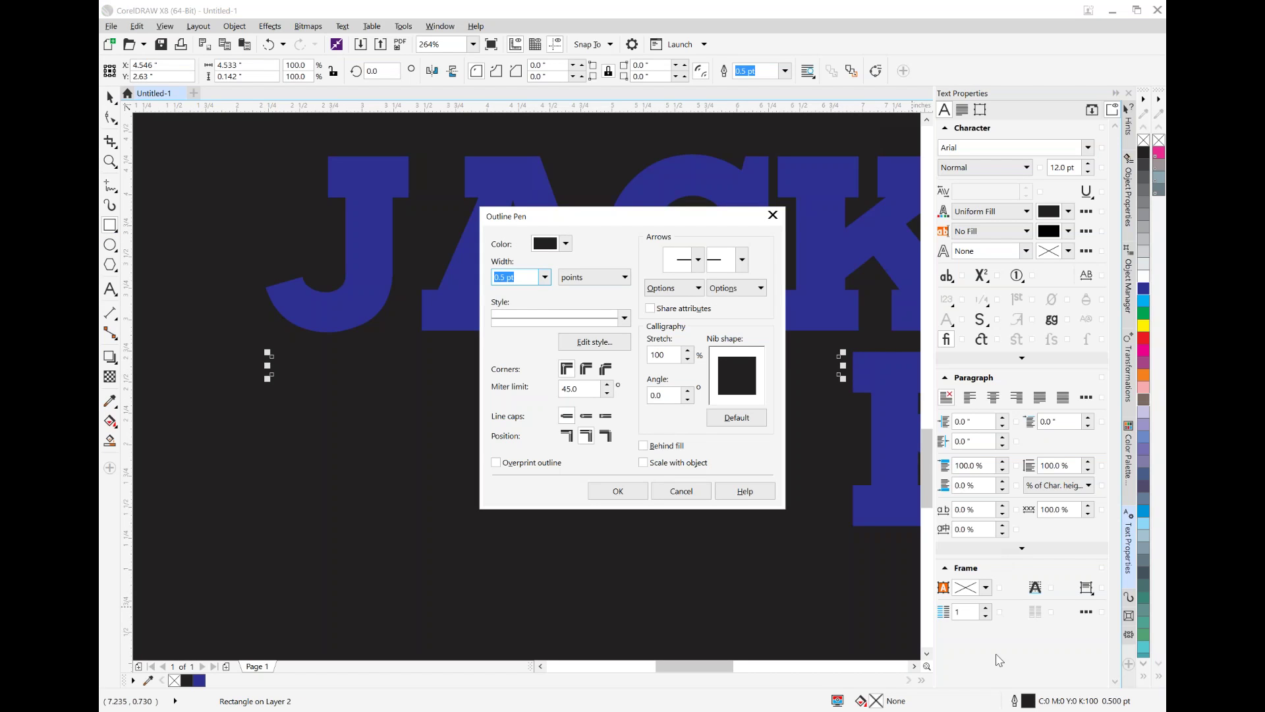
pyautogui.click(545, 278)
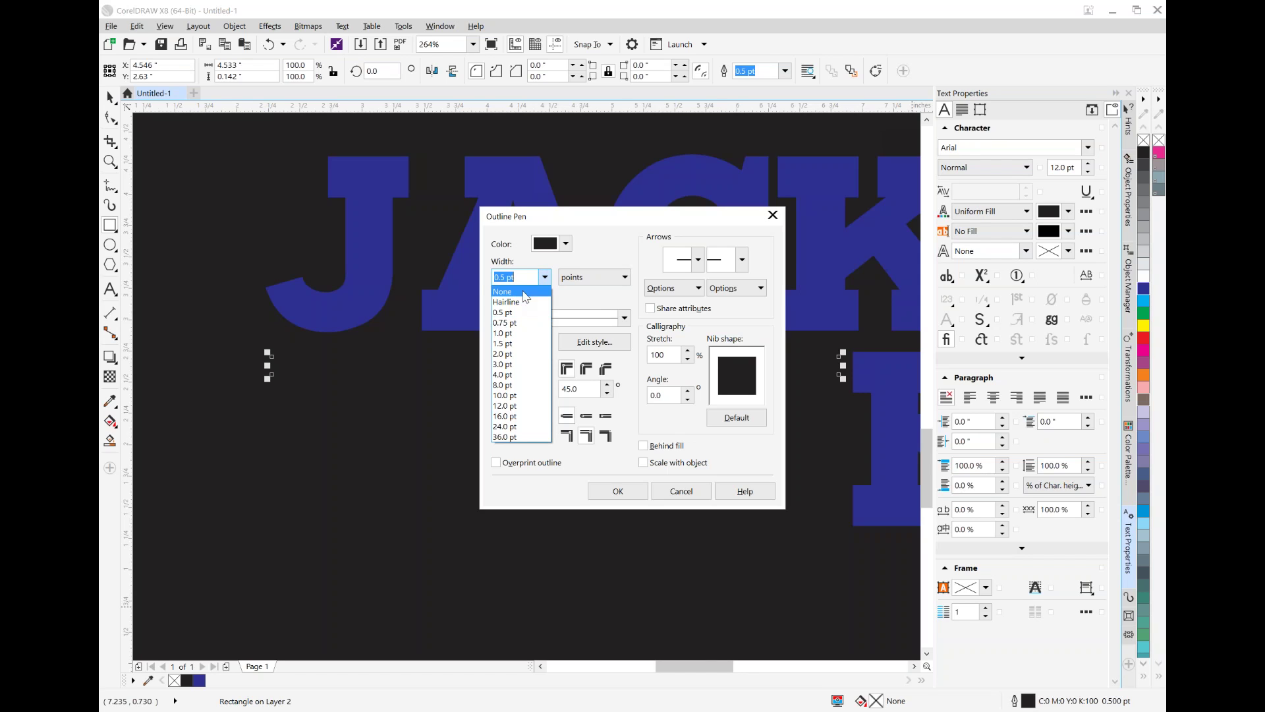
pyautogui.click(525, 296)
pyautogui.click(619, 490)
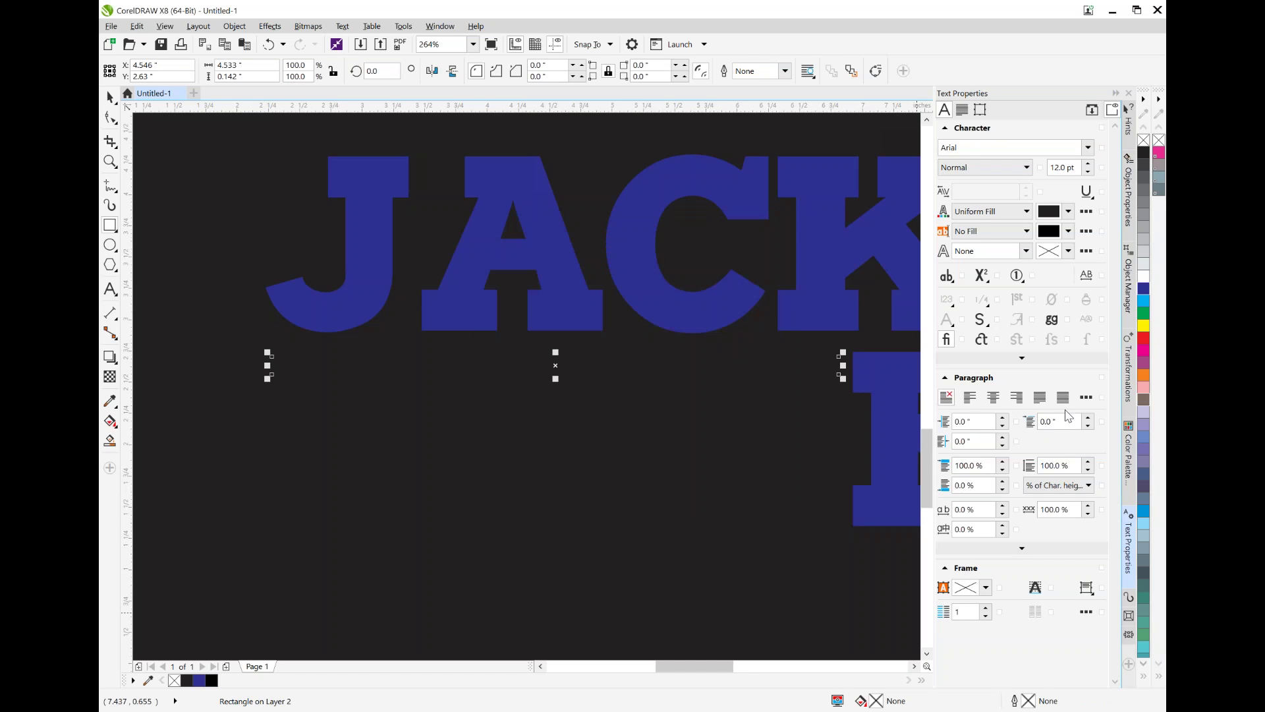
pyautogui.click(1145, 326)
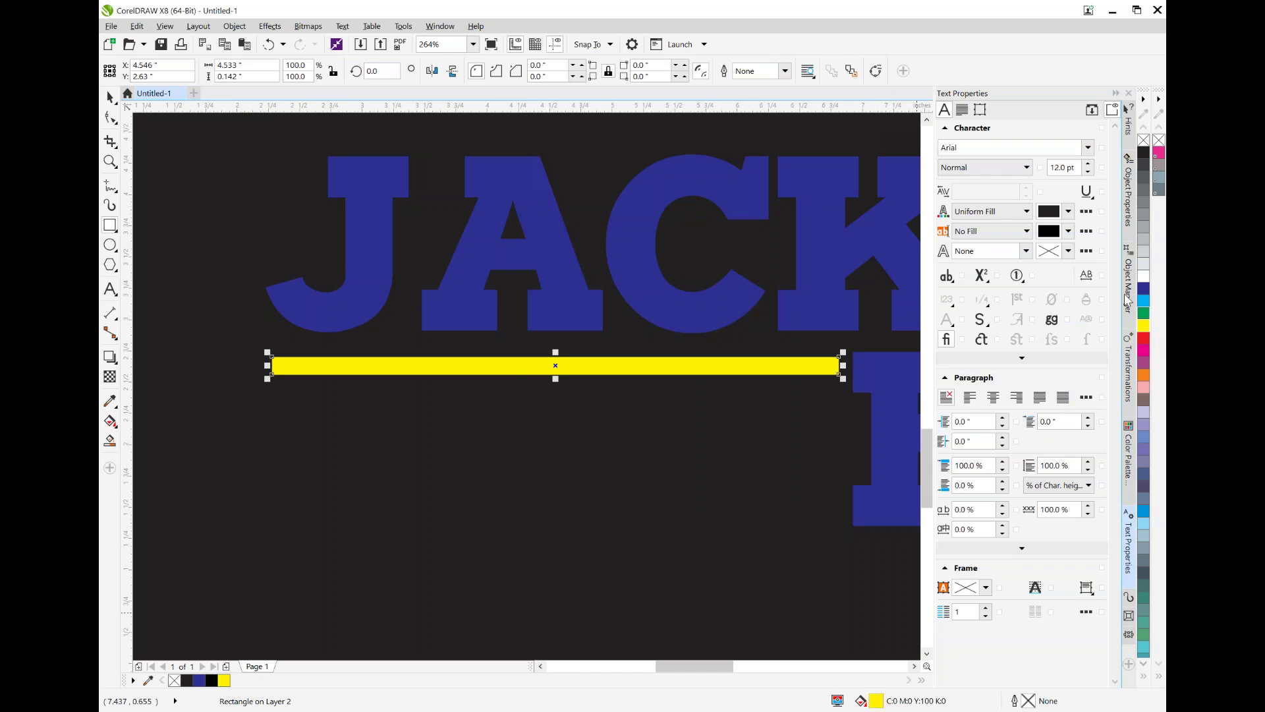
# Step: Reduce the yellow bar's height to about 0.07 inches and move it up slightly to line up with the top of HIGH
pyautogui.moveTo(555, 379); pyautogui.dragTo(553, 370)
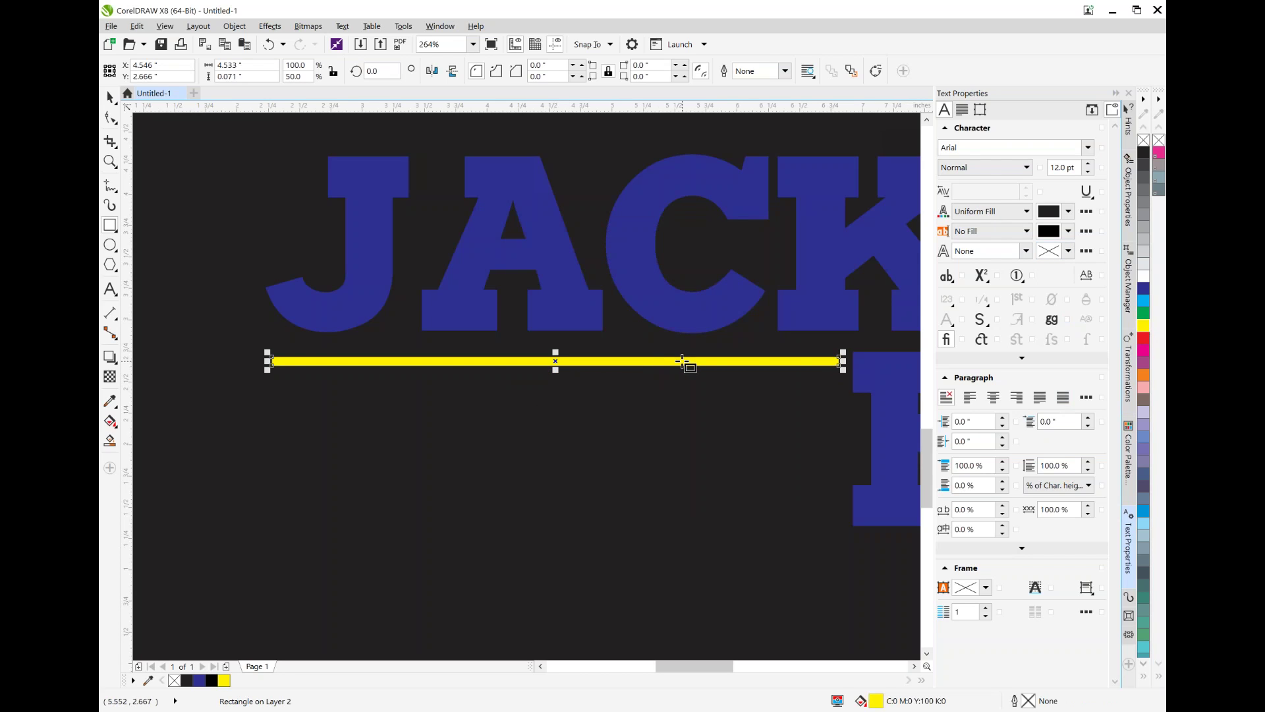
pyautogui.click(110, 96)
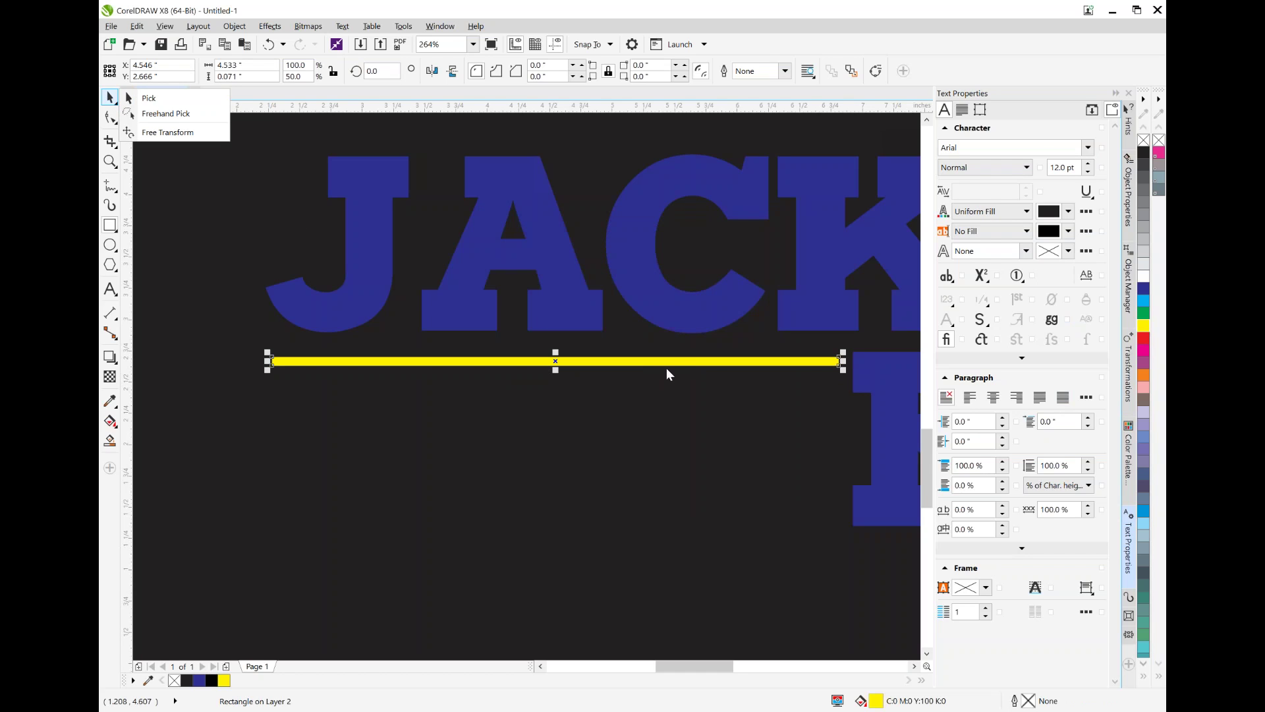
pyautogui.press('F6')
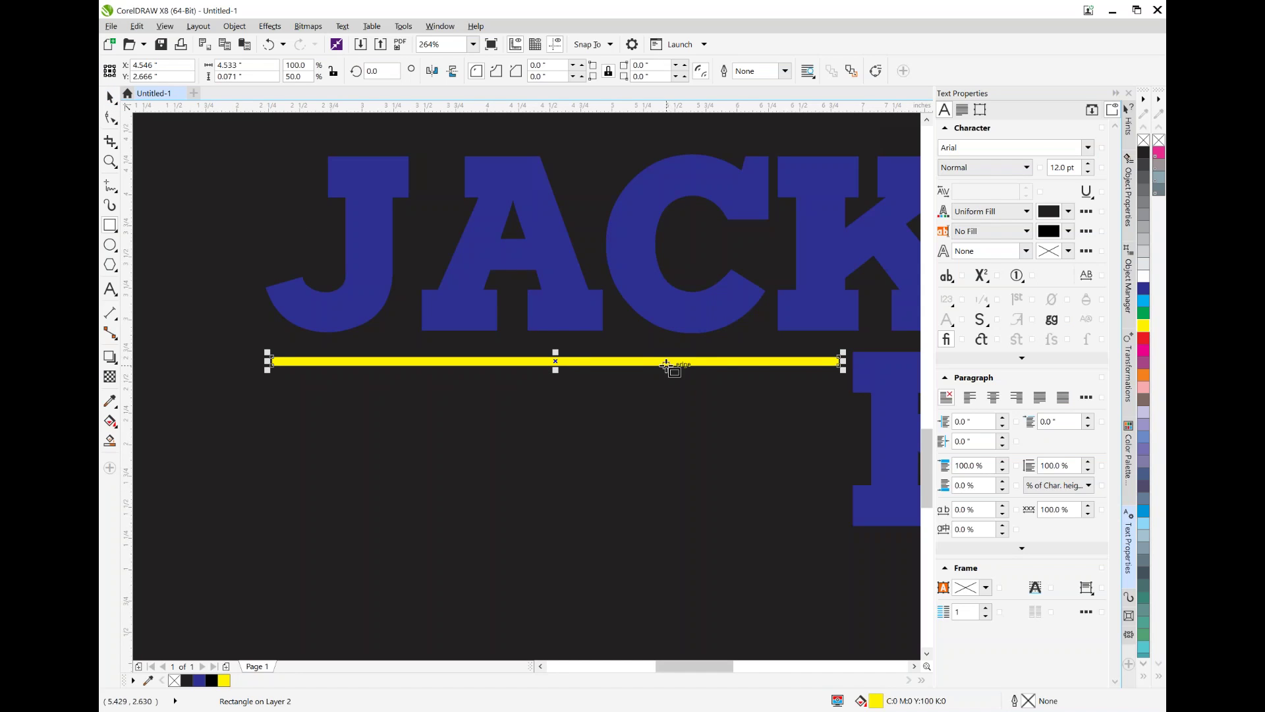
pyautogui.click(557, 361)
pyautogui.moveTo(557, 361); pyautogui.dragTo(557, 362)
pyautogui.moveTo(556, 361); pyautogui.dragTo(556, 362)
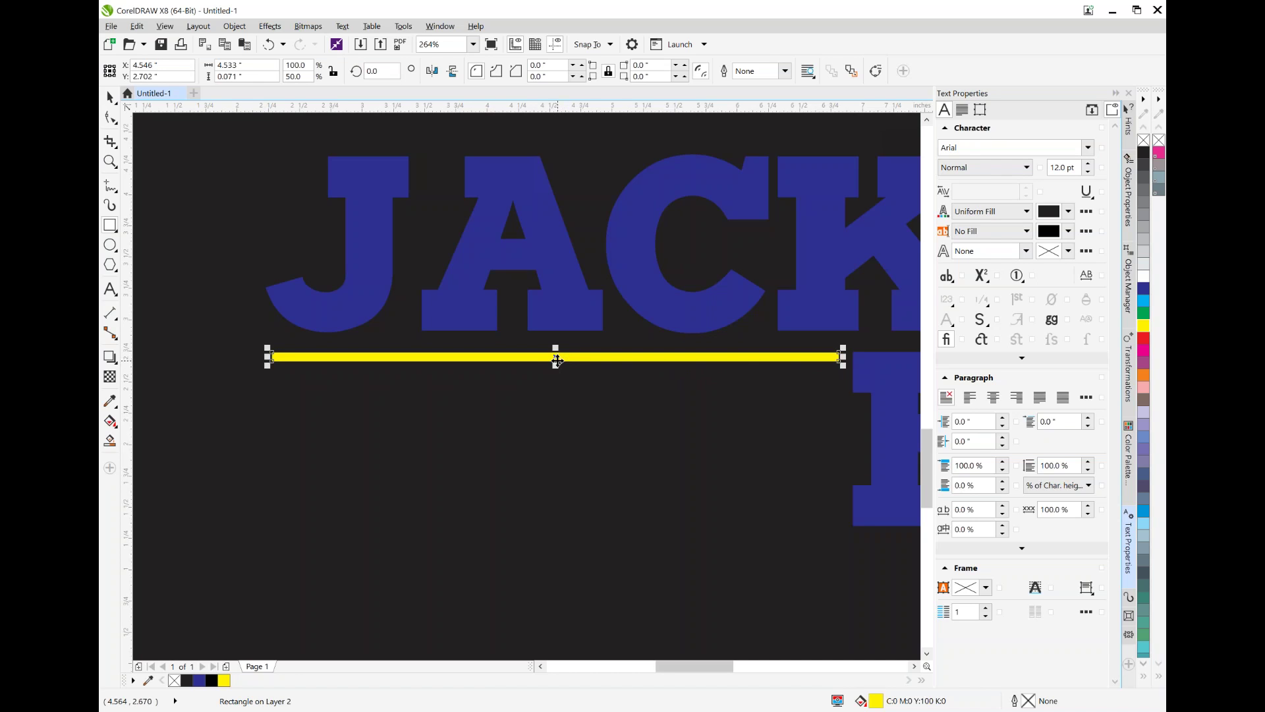
# Step: Duplicate the yellow bar and move the copy straight down to line up with the bottom of HIGH
pyautogui.rightClick(604, 358)
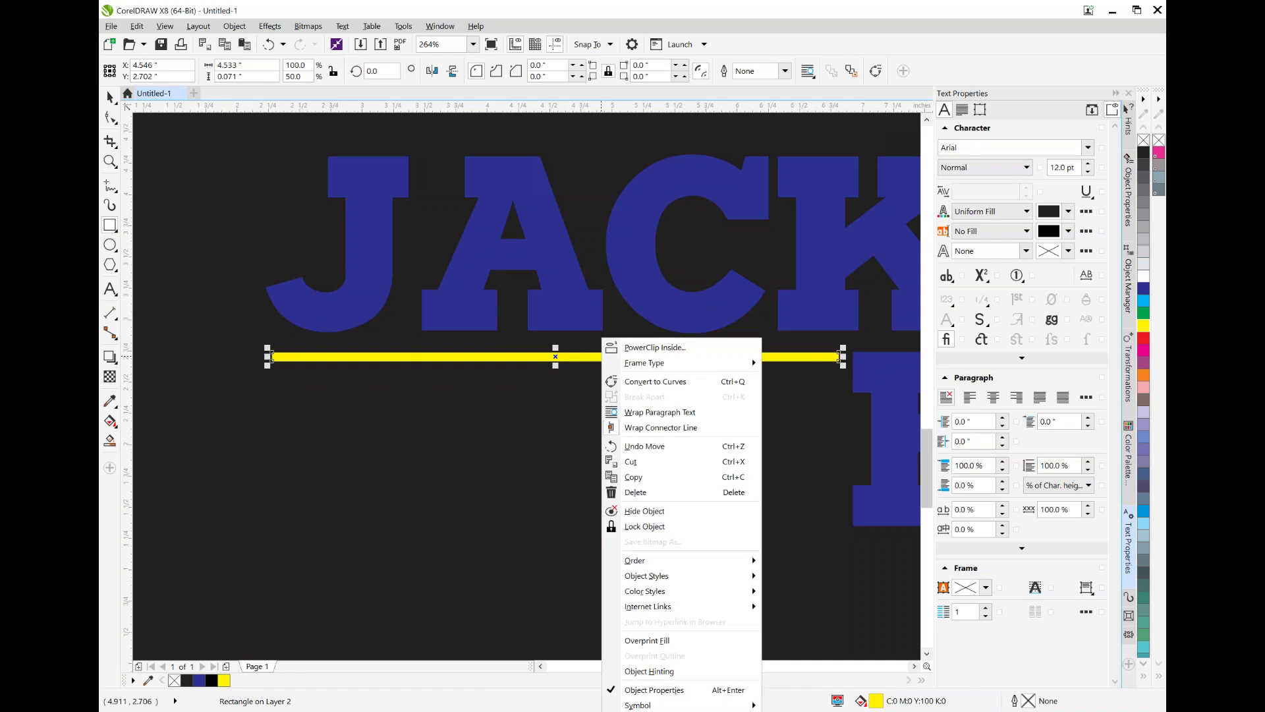
pyautogui.click(662, 477)
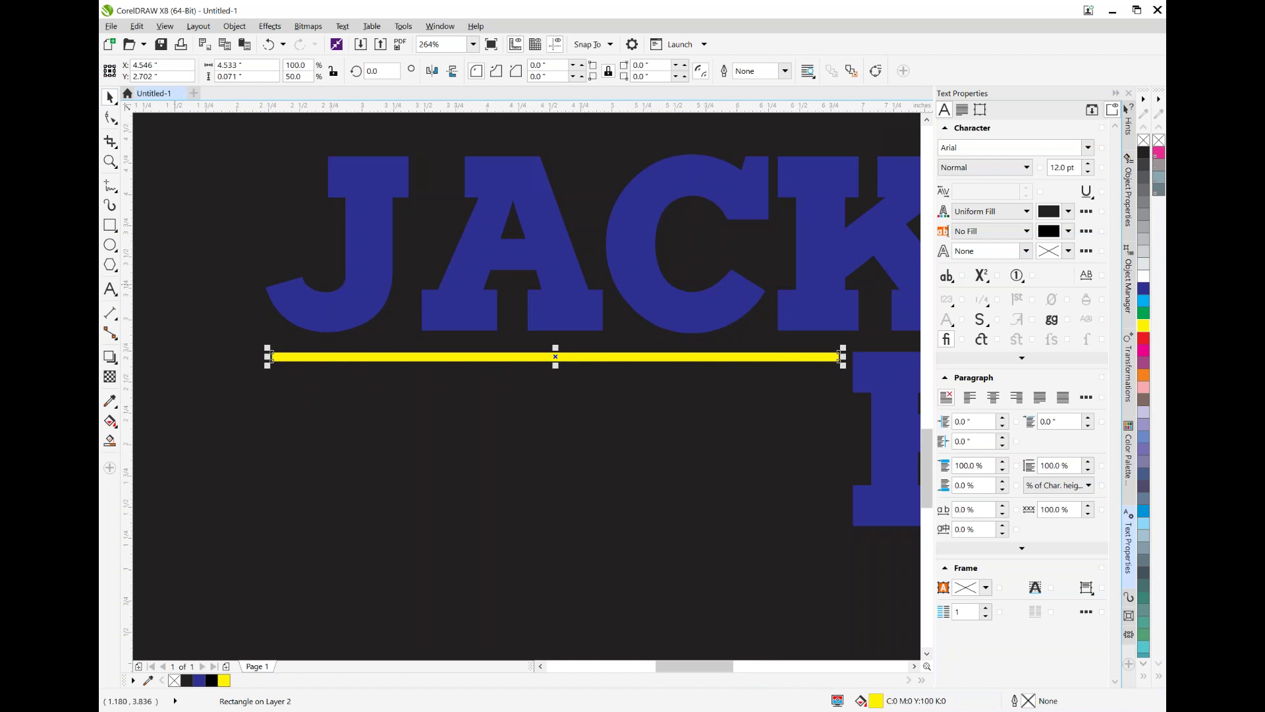
pyautogui.click(528, 421)
pyautogui.rightClick(575, 396)
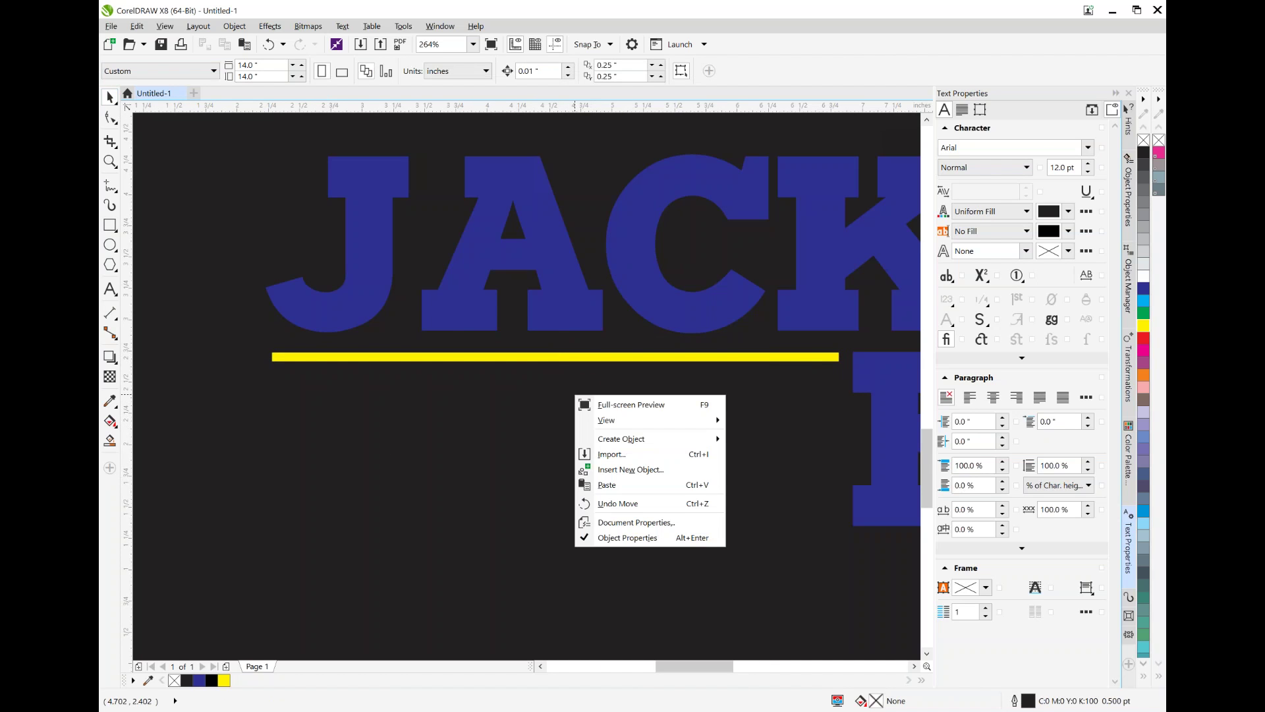
pyautogui.click(629, 485)
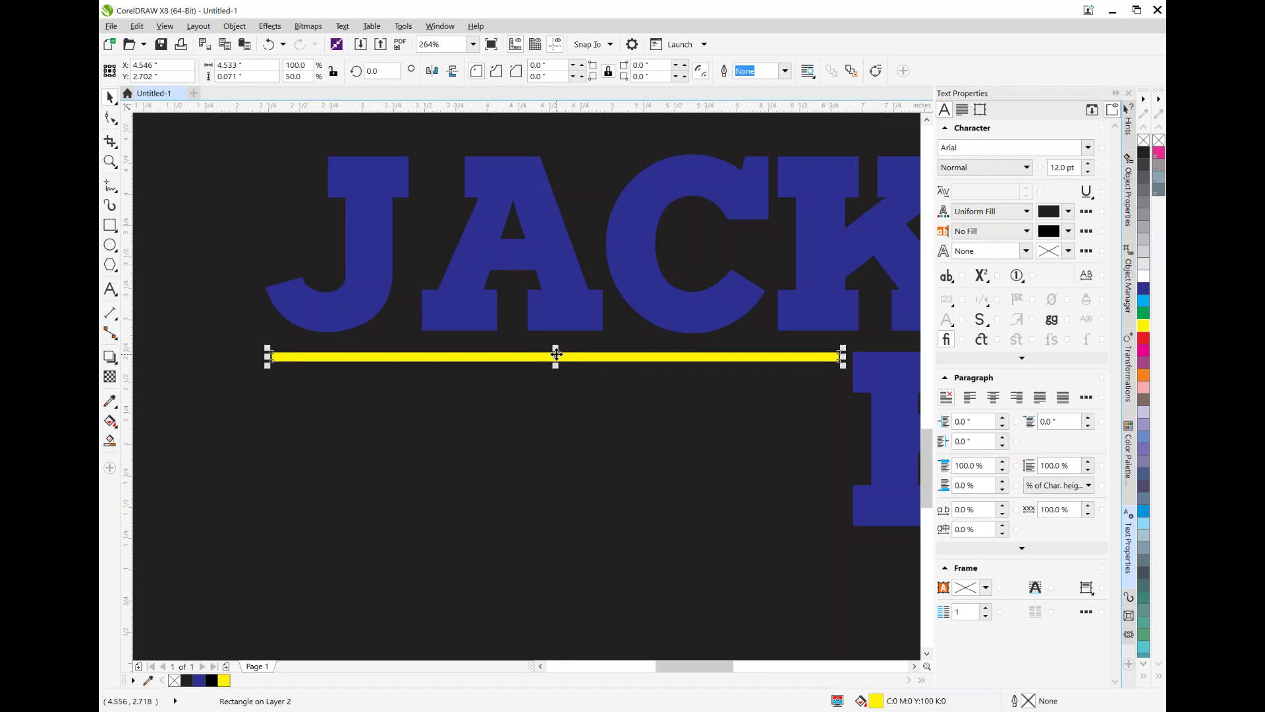
pyautogui.moveTo(555, 356); pyautogui.dragTo(557, 521)
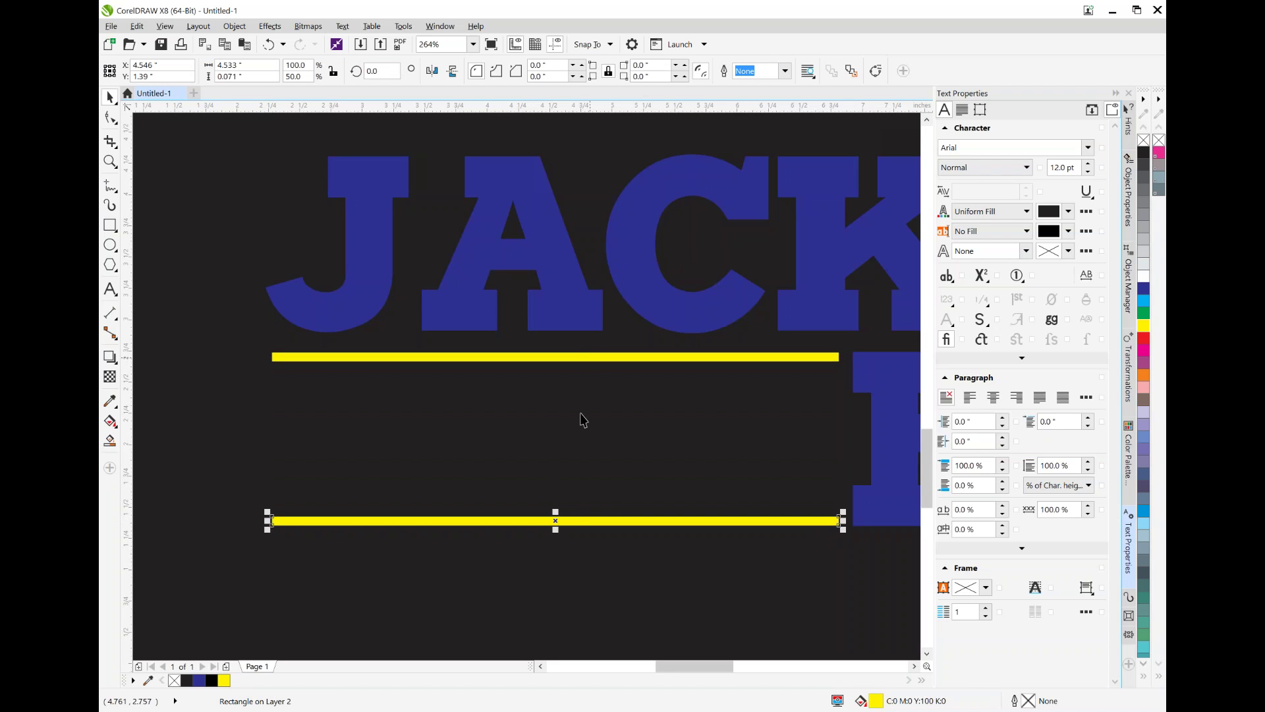
pyautogui.click(624, 446)
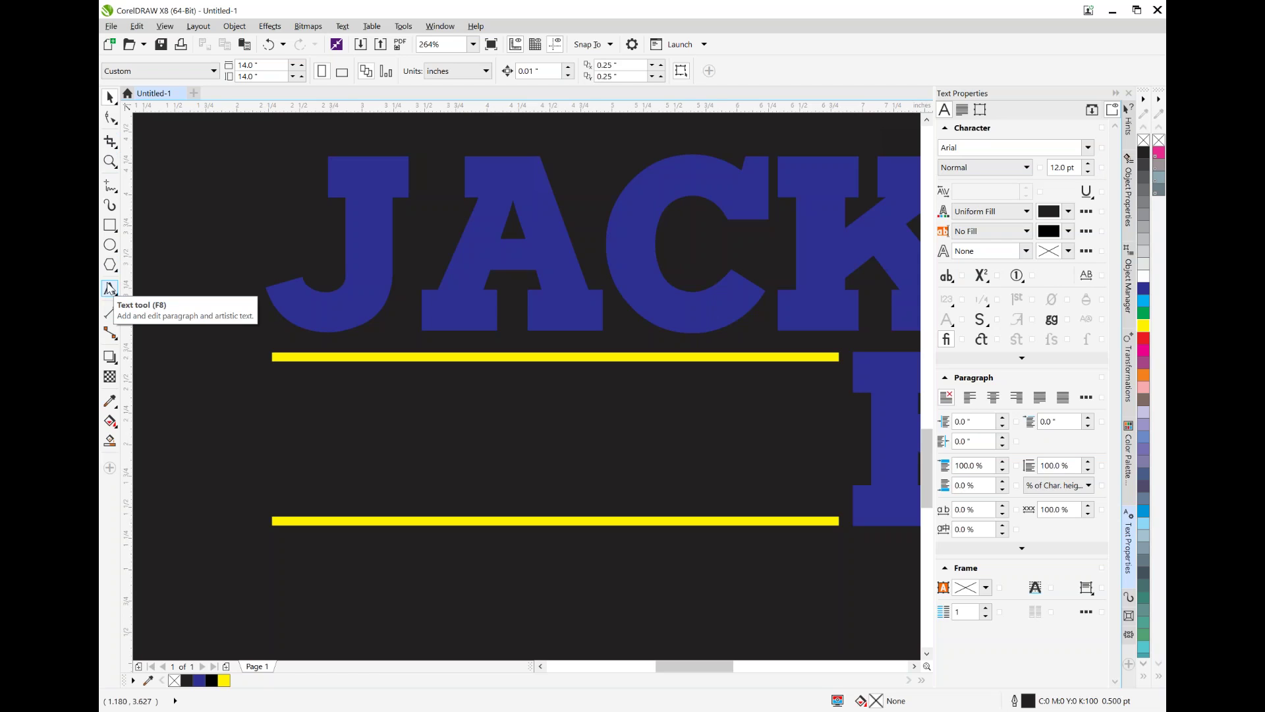
# Step: Add the text TIGERS between the yellow bars, enlarge it to about 3.82 inches wide and fill it with the lettering's blue
pyautogui.press('F6')
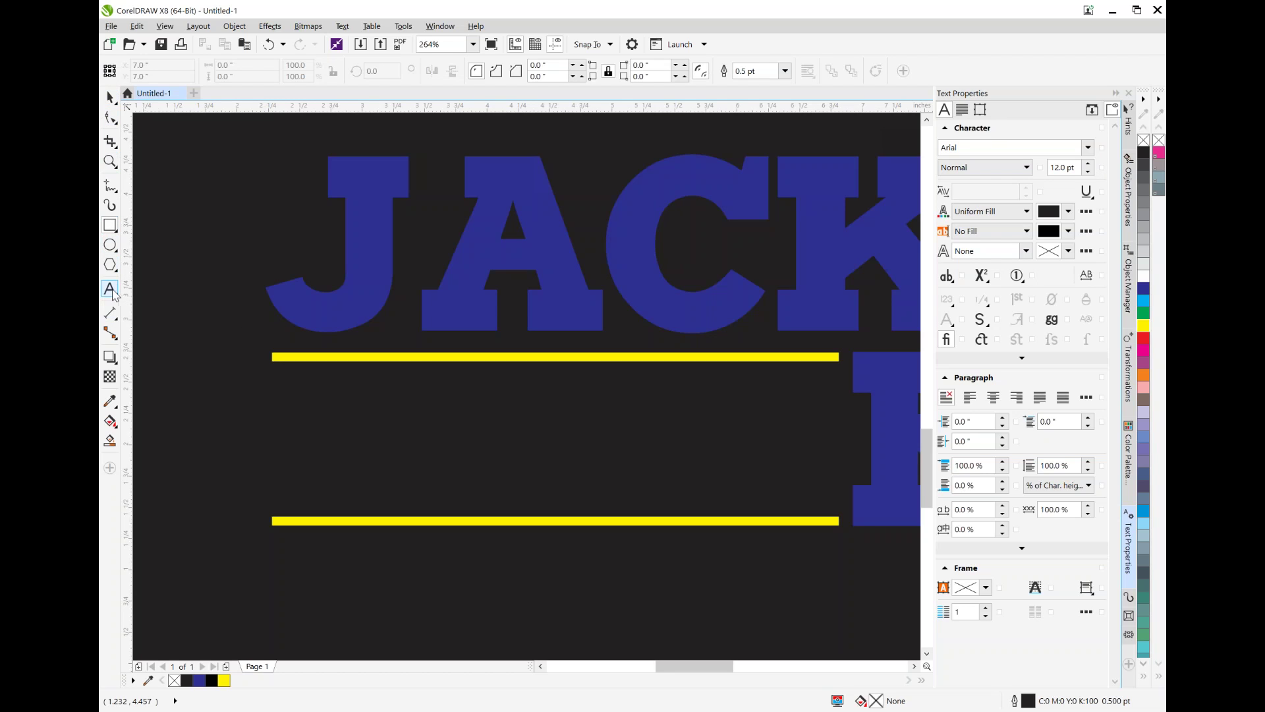
pyautogui.click(111, 290)
pyautogui.click(303, 408)
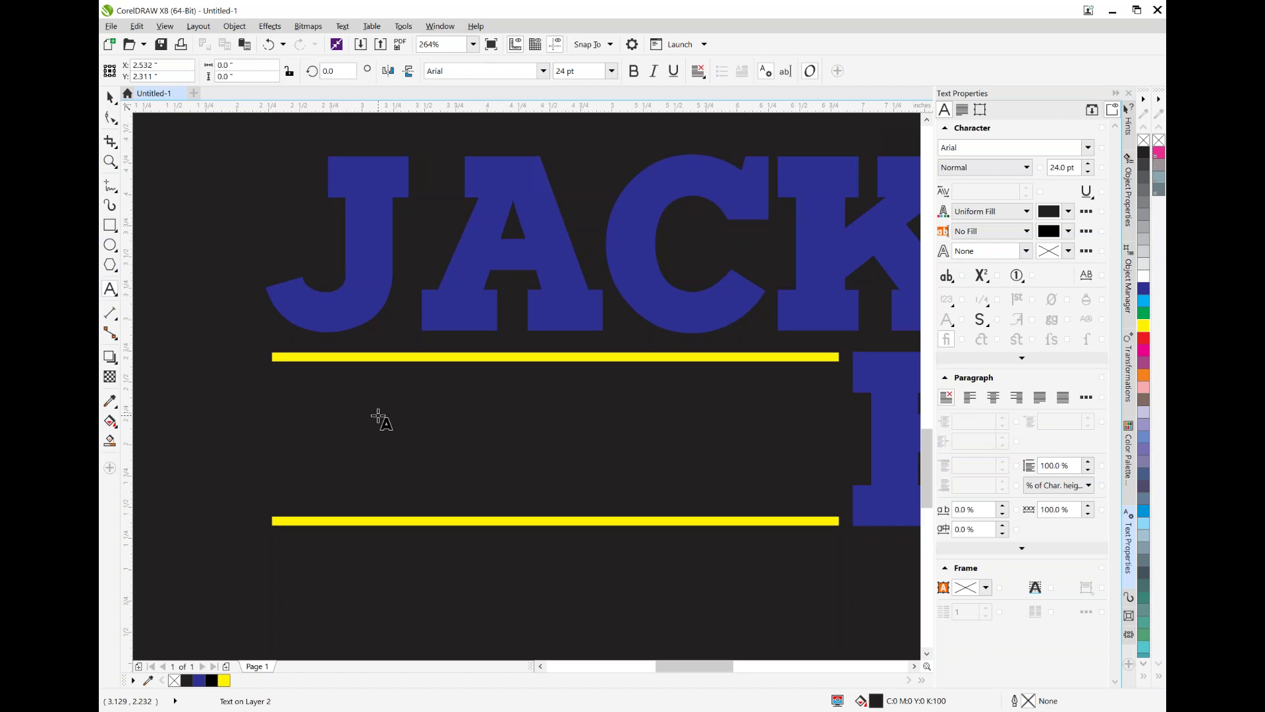
pyautogui.write('T H')
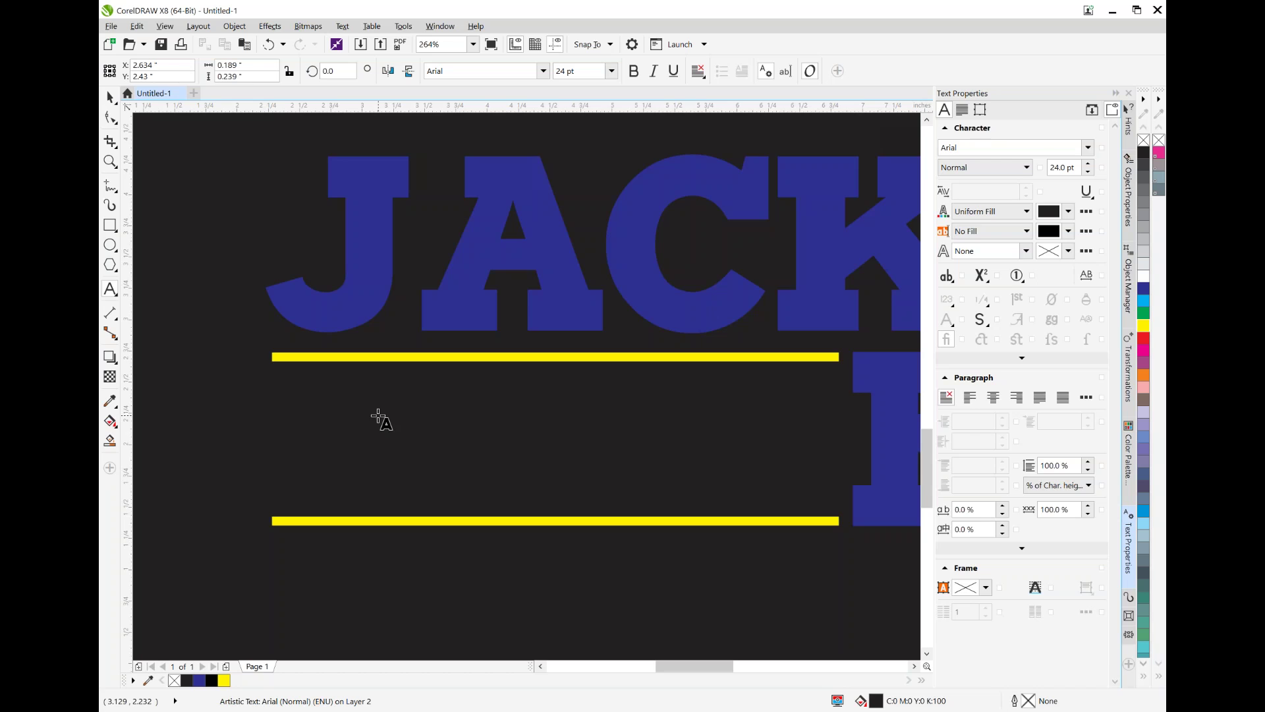
pyautogui.click(110, 97)
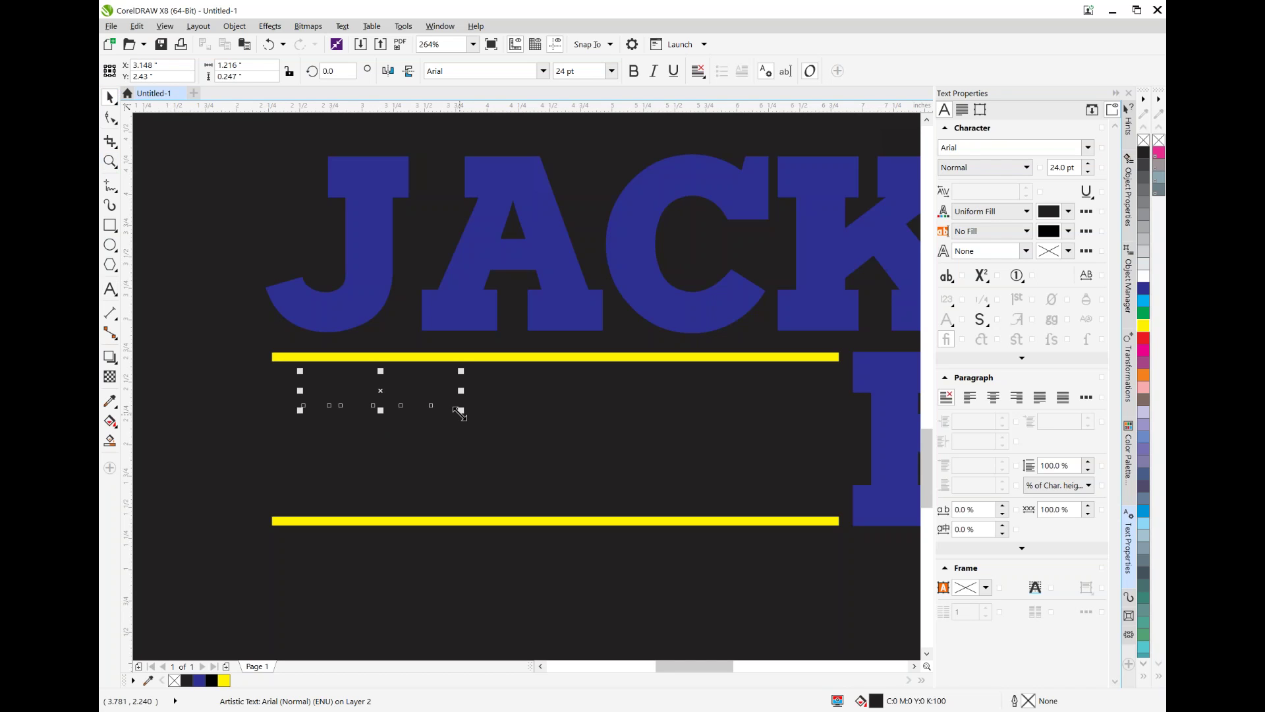
pyautogui.moveTo(461, 411); pyautogui.dragTo(860, 540)
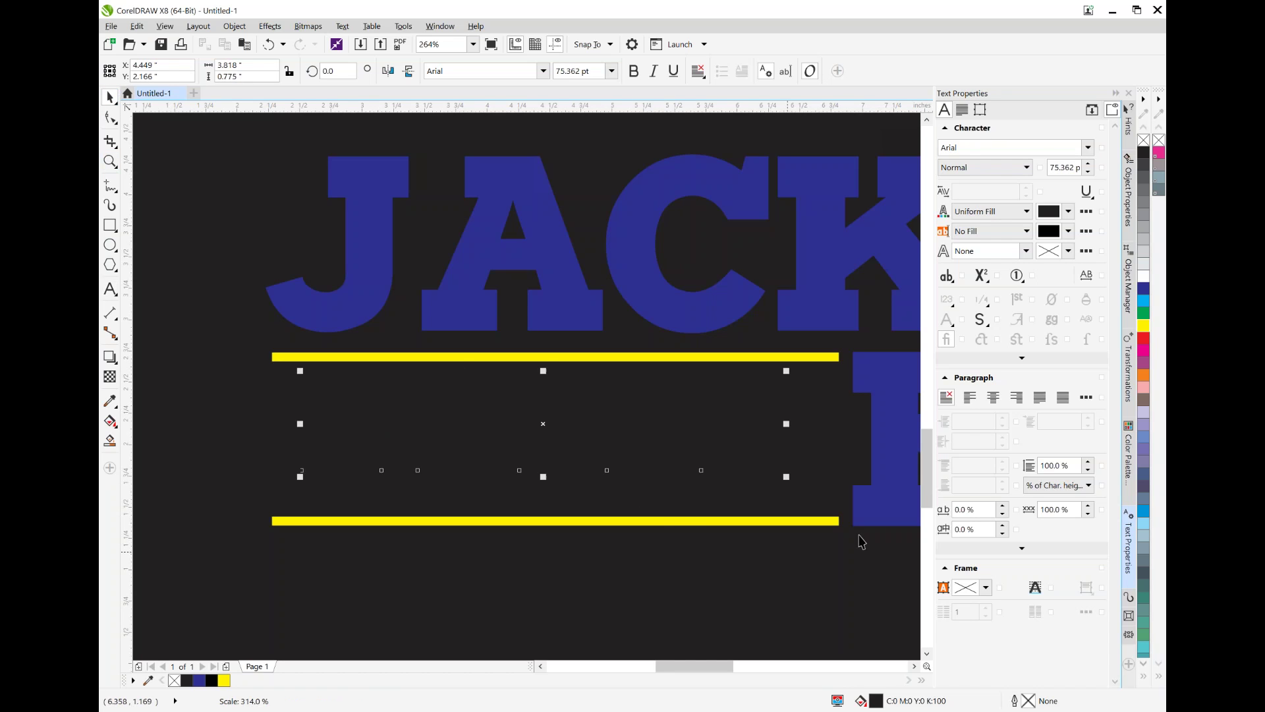
pyautogui.click(1143, 291)
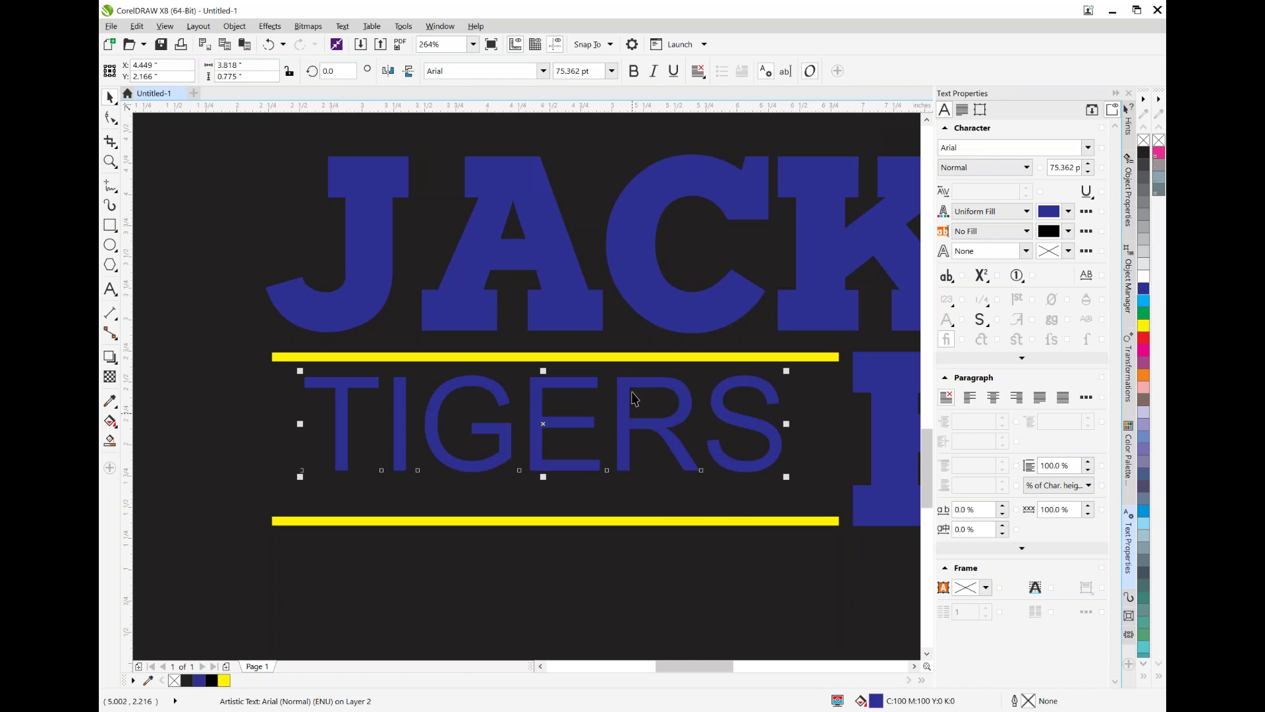
# Step: Change TIGERS to the Impact font, resize it to about 3.41 by 0.83 inches and centre it between the yellow bars
pyautogui.click(544, 74)
pyautogui.click(544, 71)
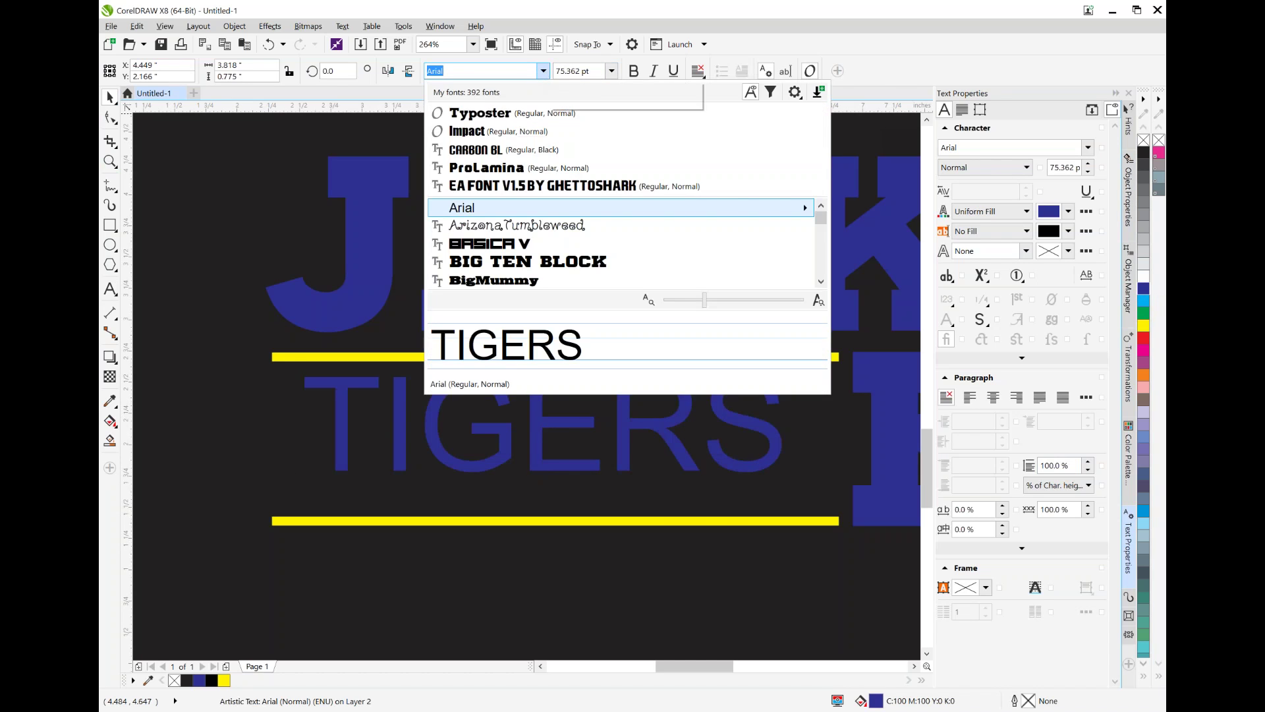
pyautogui.click(467, 132)
pyautogui.moveTo(545, 408)
pyautogui.mouseDown()
pyautogui.moveTo(521, 432)
pyautogui.moveTo(524, 420)
pyautogui.mouseUp()
pyautogui.moveTo(644, 491); pyautogui.dragTo(807, 505)
pyautogui.moveTo(683, 438); pyautogui.dragTo(775, 438)
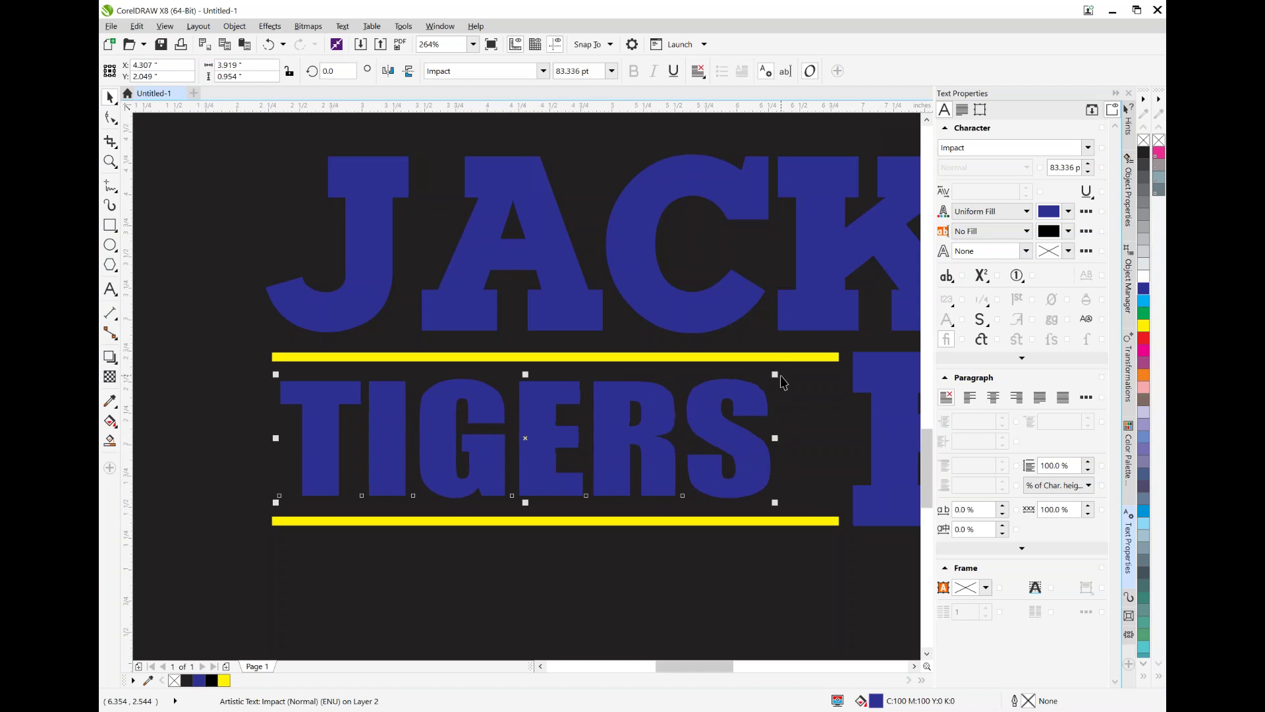
pyautogui.moveTo(775, 375); pyautogui.dragTo(743, 389)
pyautogui.moveTo(579, 446); pyautogui.dragTo(647, 436)
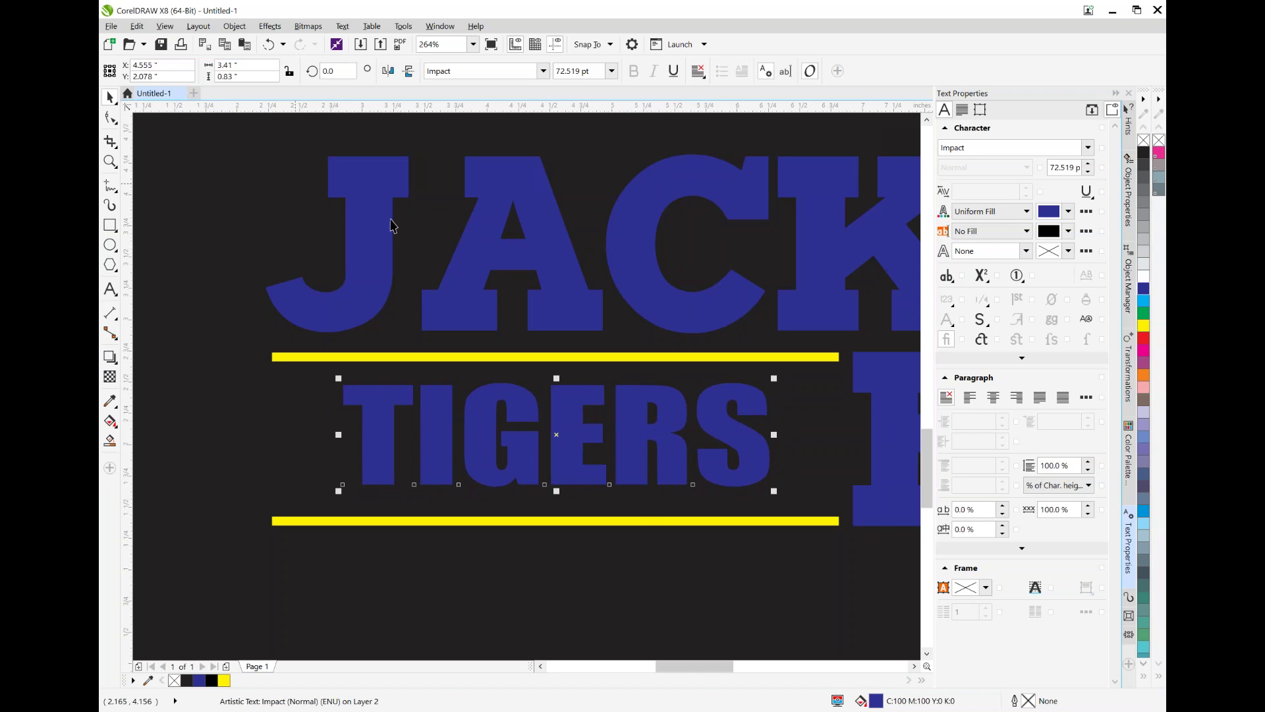
# Step: Convert the TIGERS text to curves
pyautogui.click(258, 249)
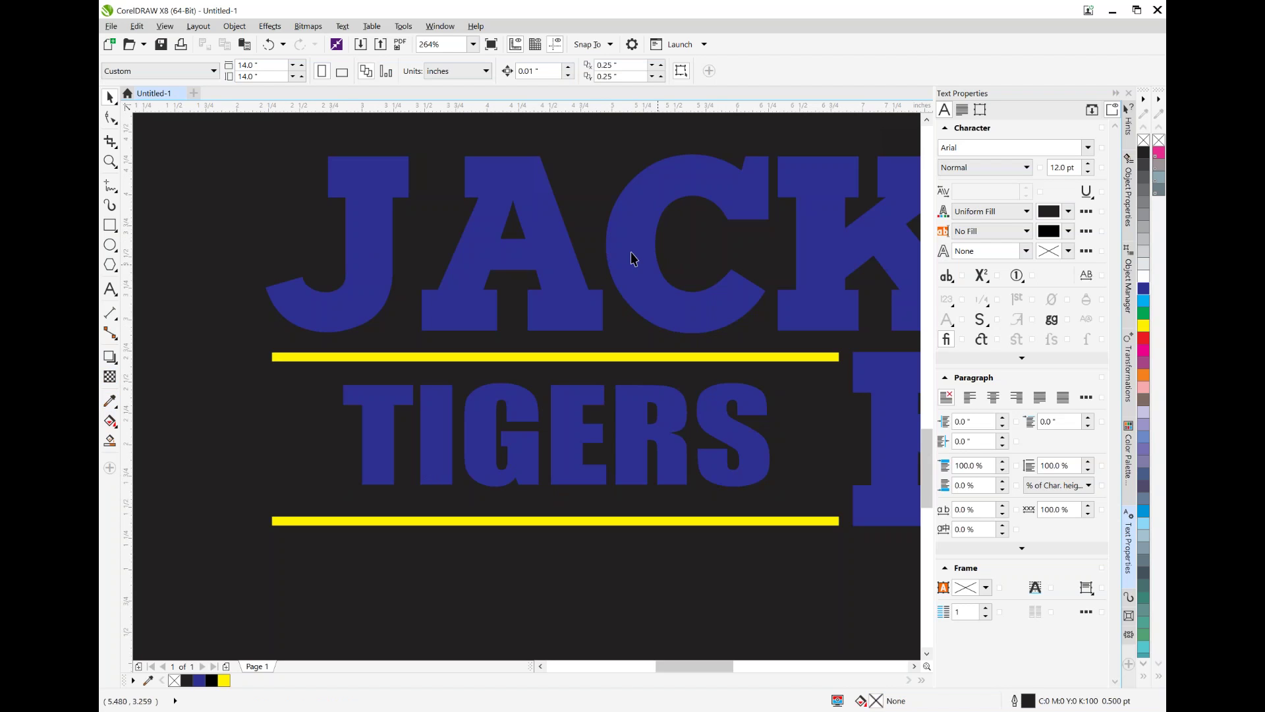
pyautogui.click(633, 438)
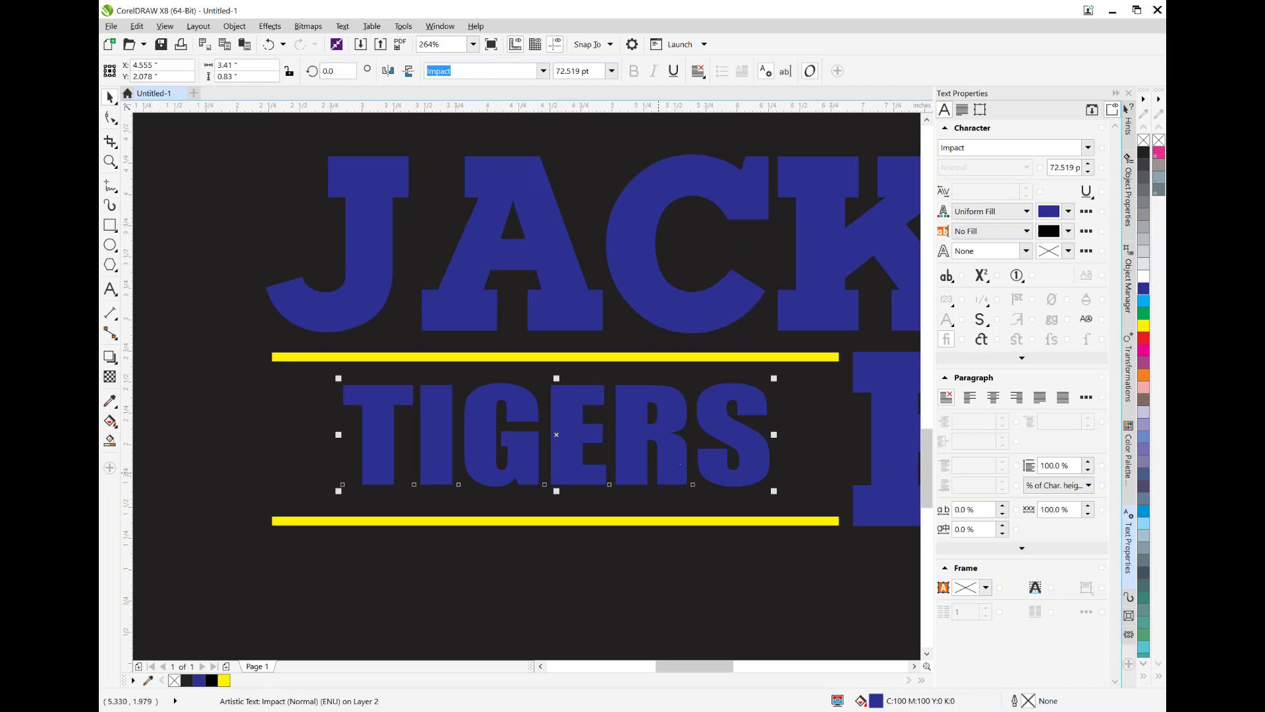
pyautogui.rightClick(633, 417)
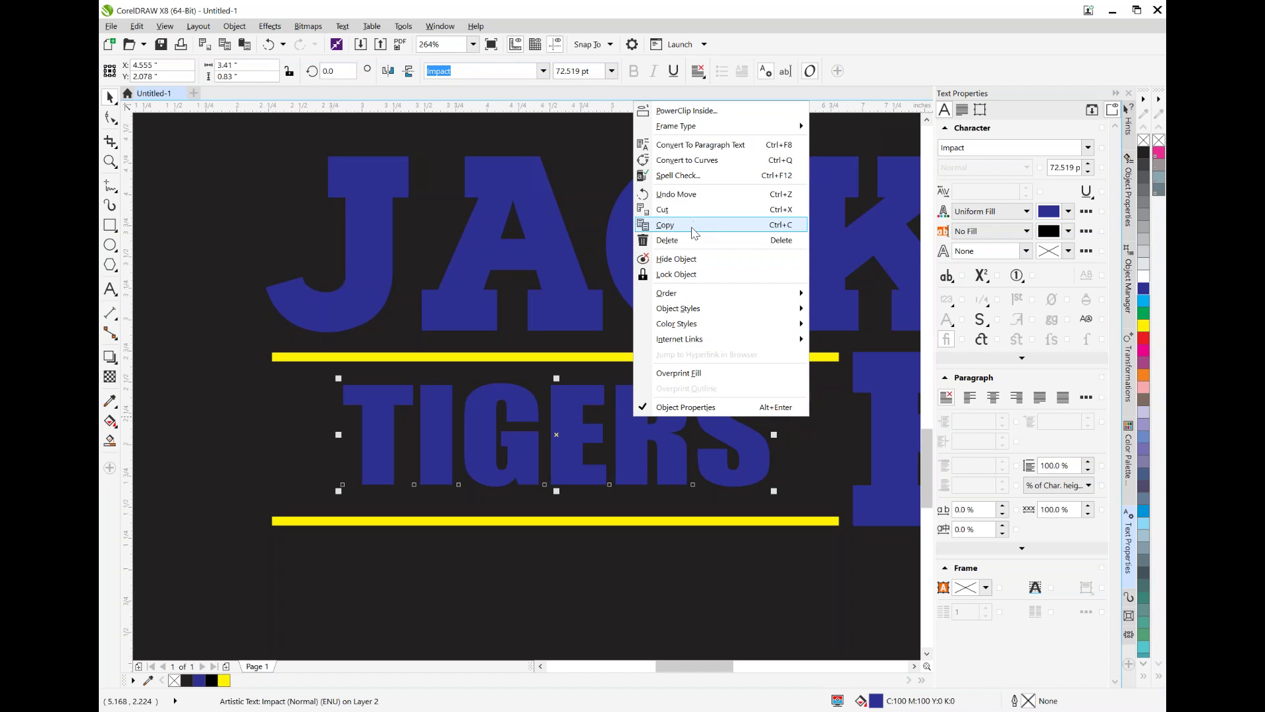
pyautogui.click(688, 161)
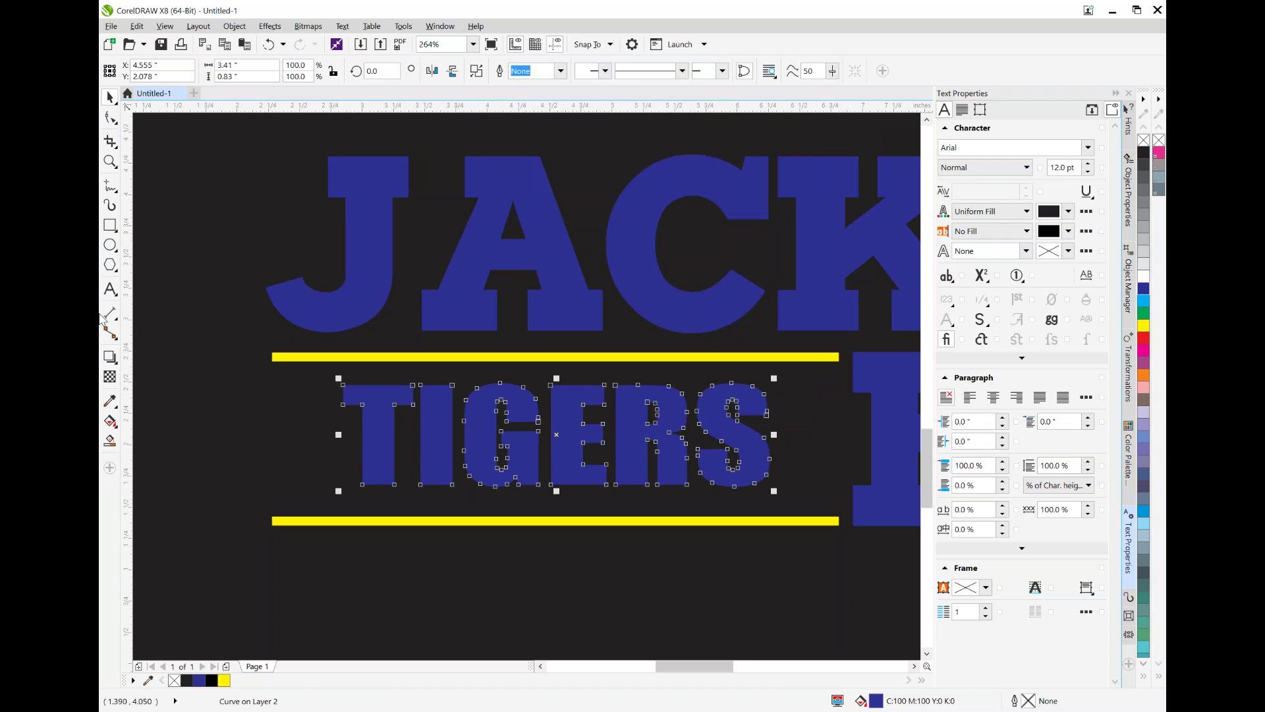
pyautogui.click(475, 44)
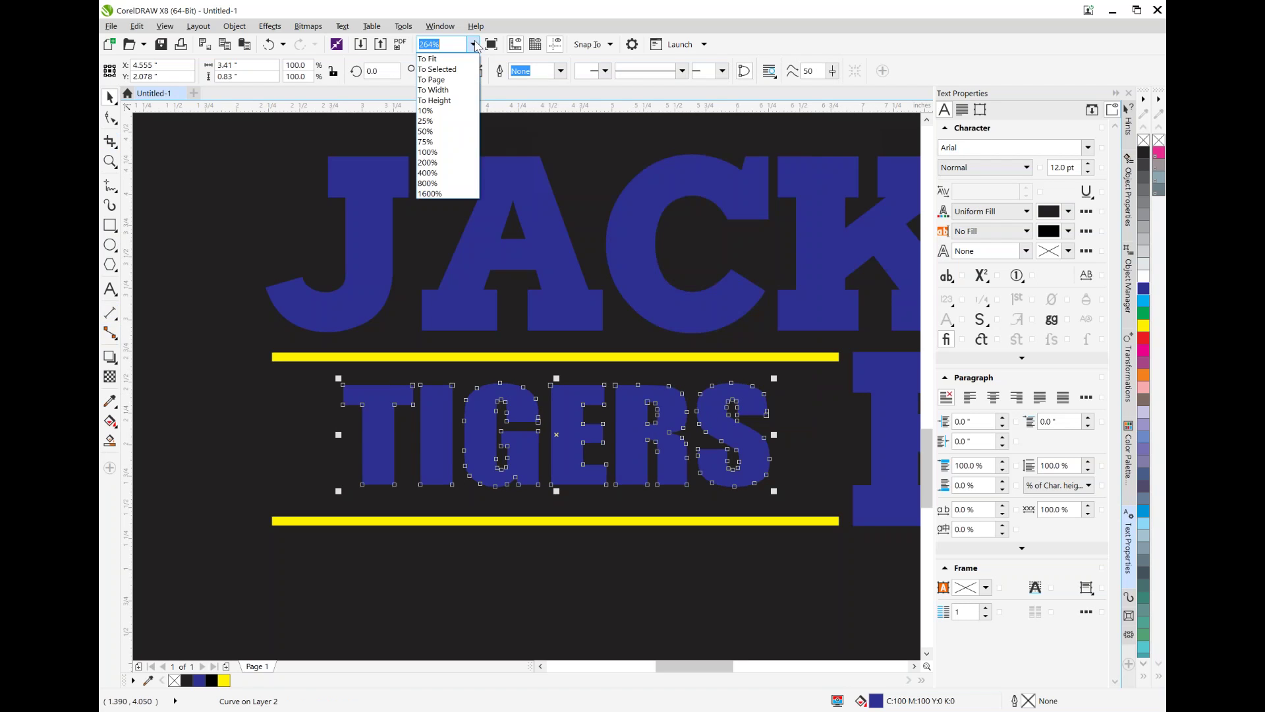
pyautogui.click(428, 59)
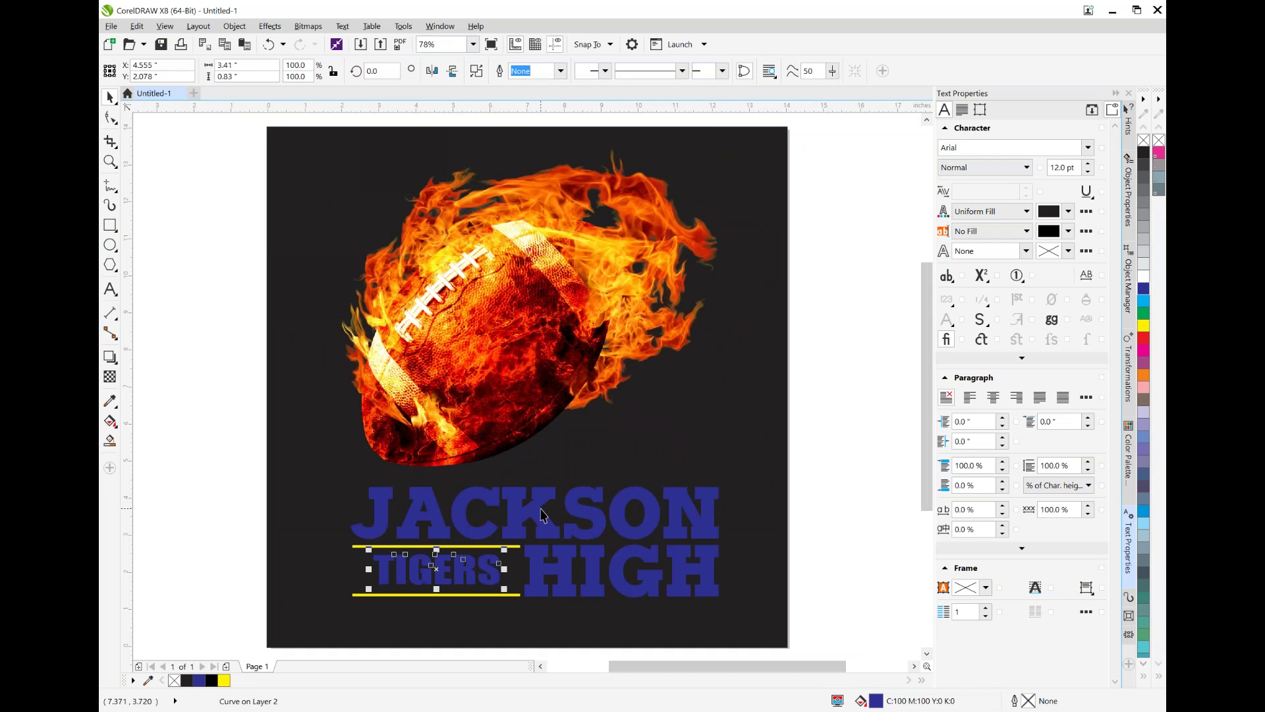
# Step: Give the JACKSON HIGH lettering a 4.0 pt outline in the palette's yellow
pyautogui.click(554, 524)
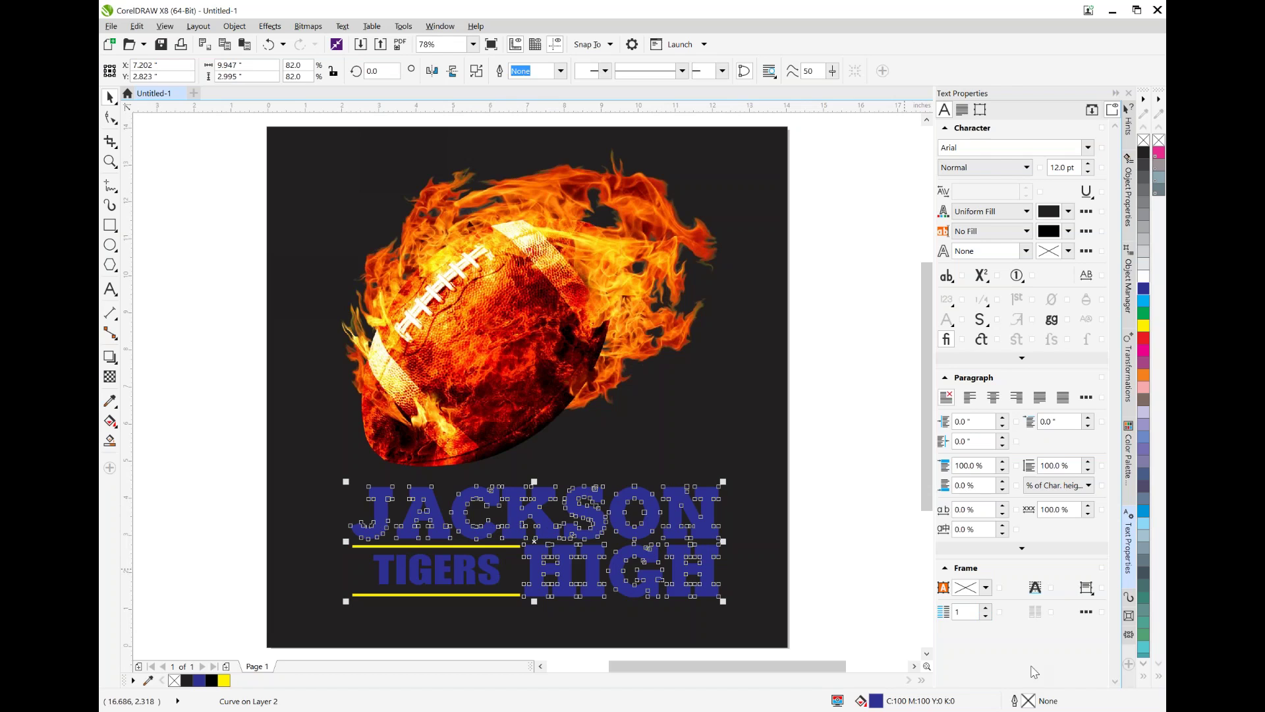
pyautogui.doubleClick(1031, 705)
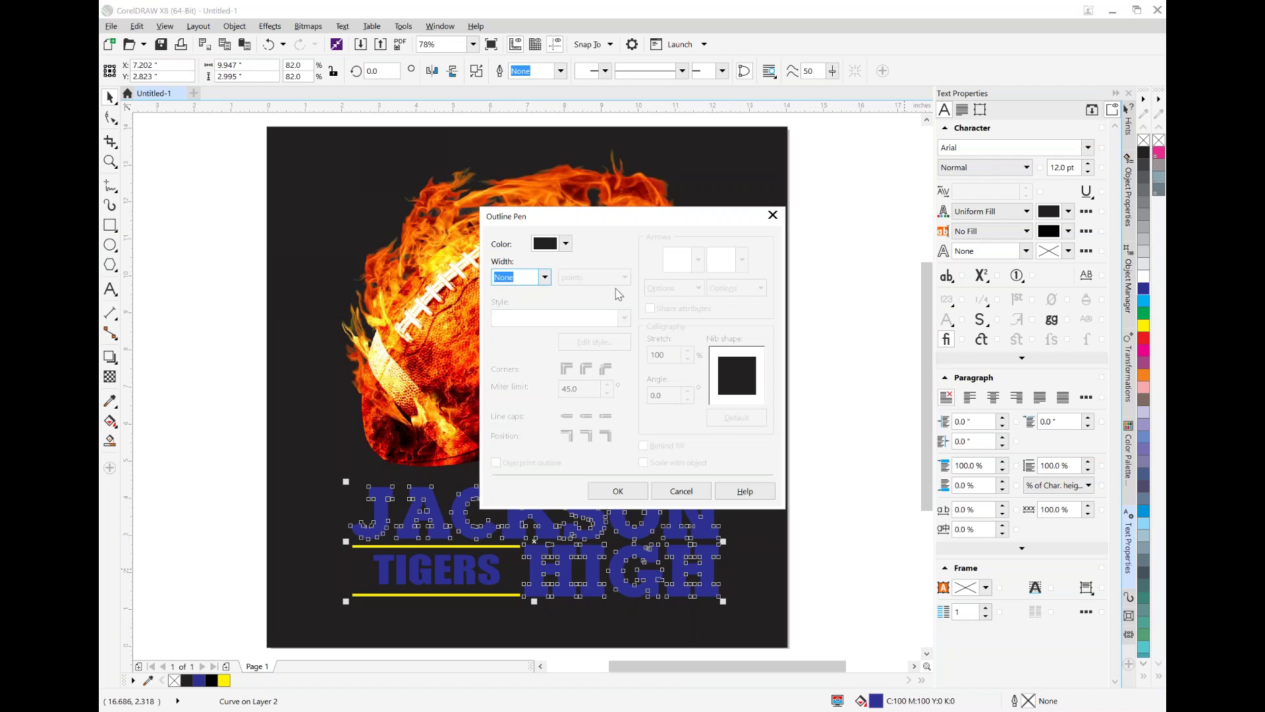
pyautogui.click(546, 278)
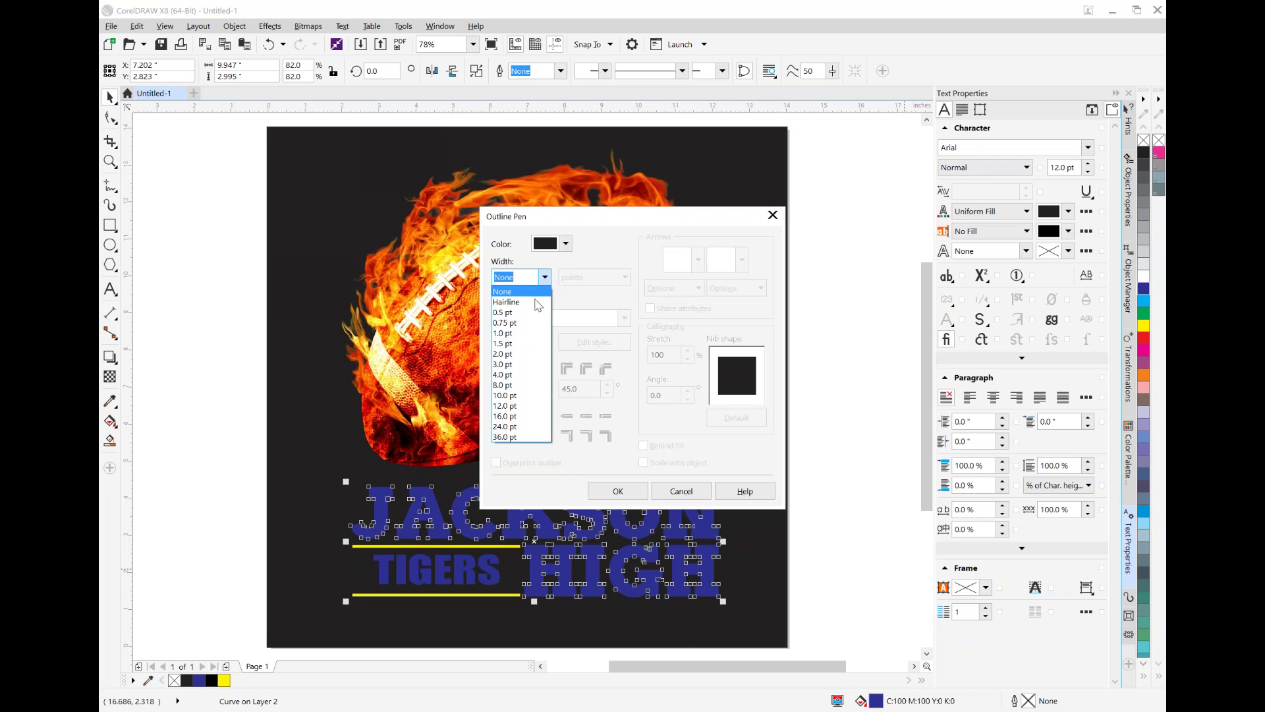
pyautogui.click(534, 375)
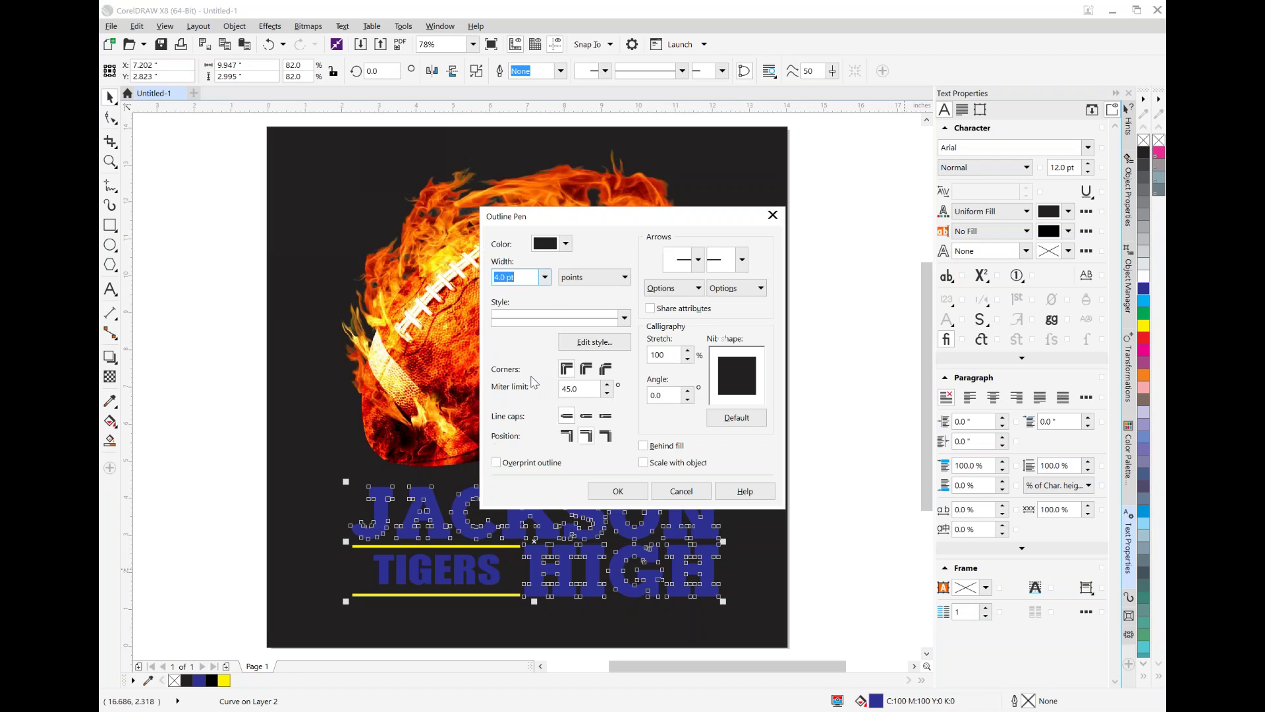
pyautogui.click(566, 244)
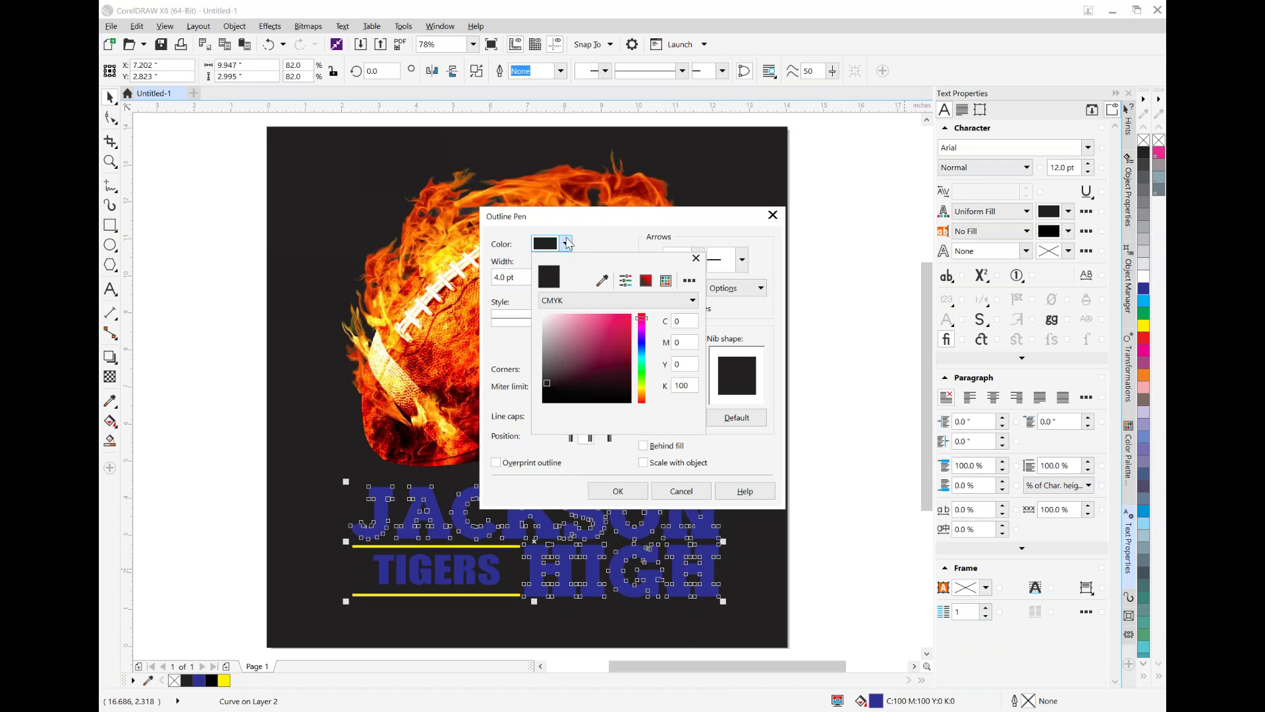
pyautogui.click(602, 280)
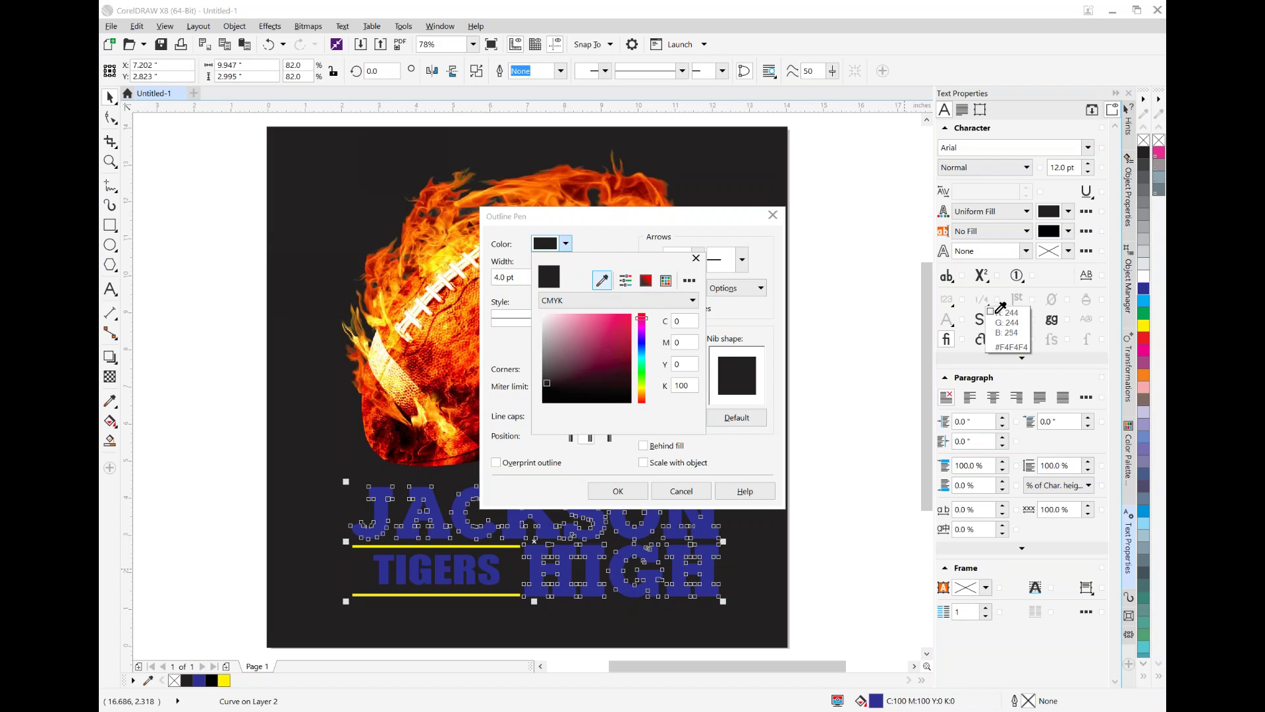
pyautogui.click(1145, 326)
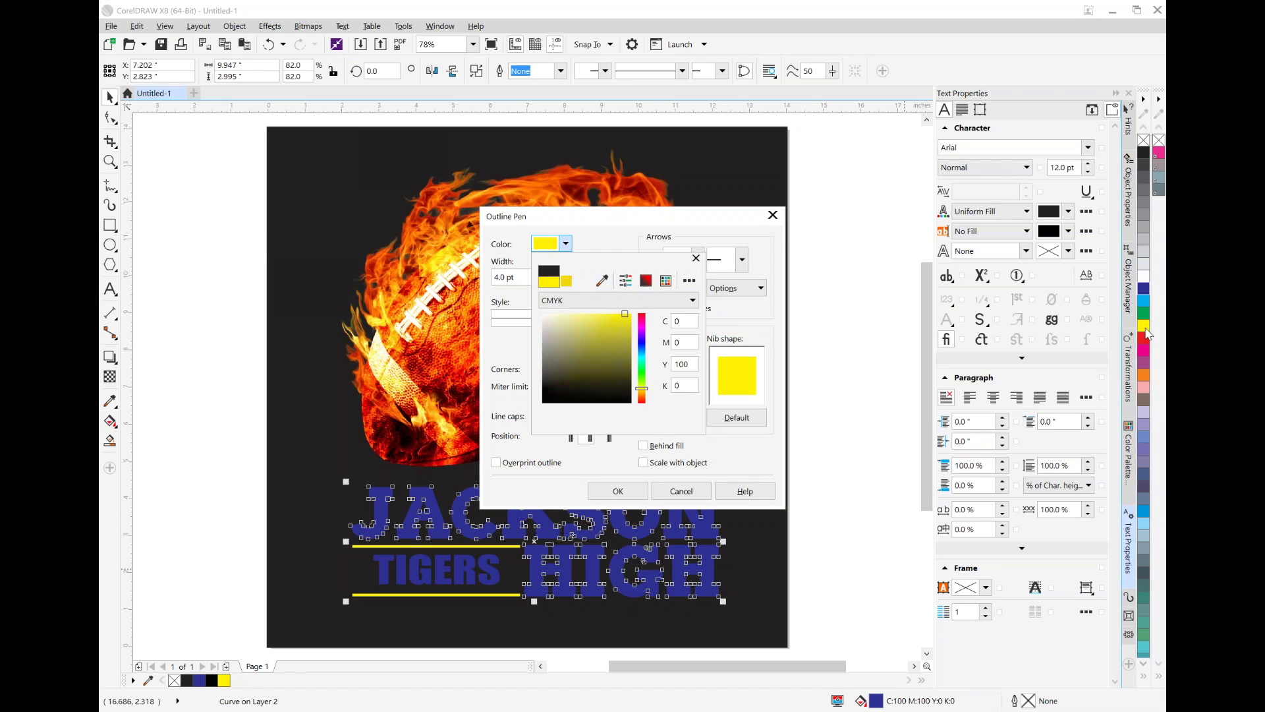
pyautogui.click(696, 258)
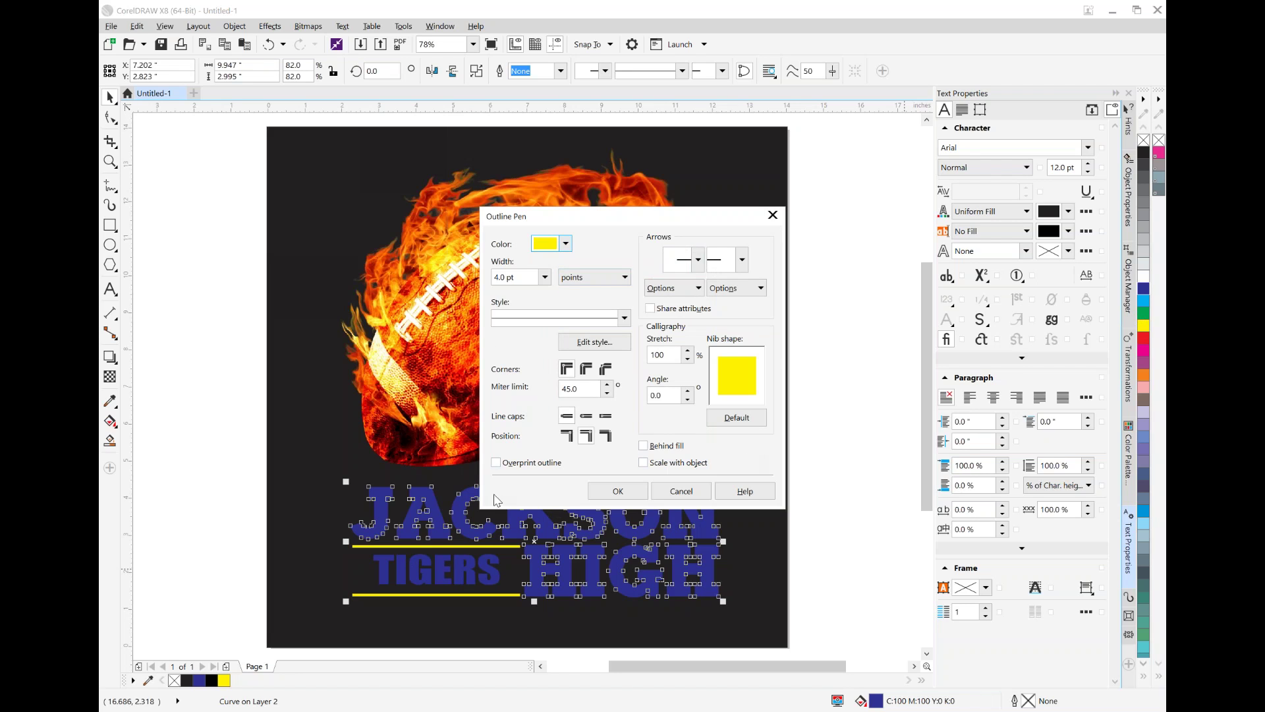
pyautogui.click(637, 493)
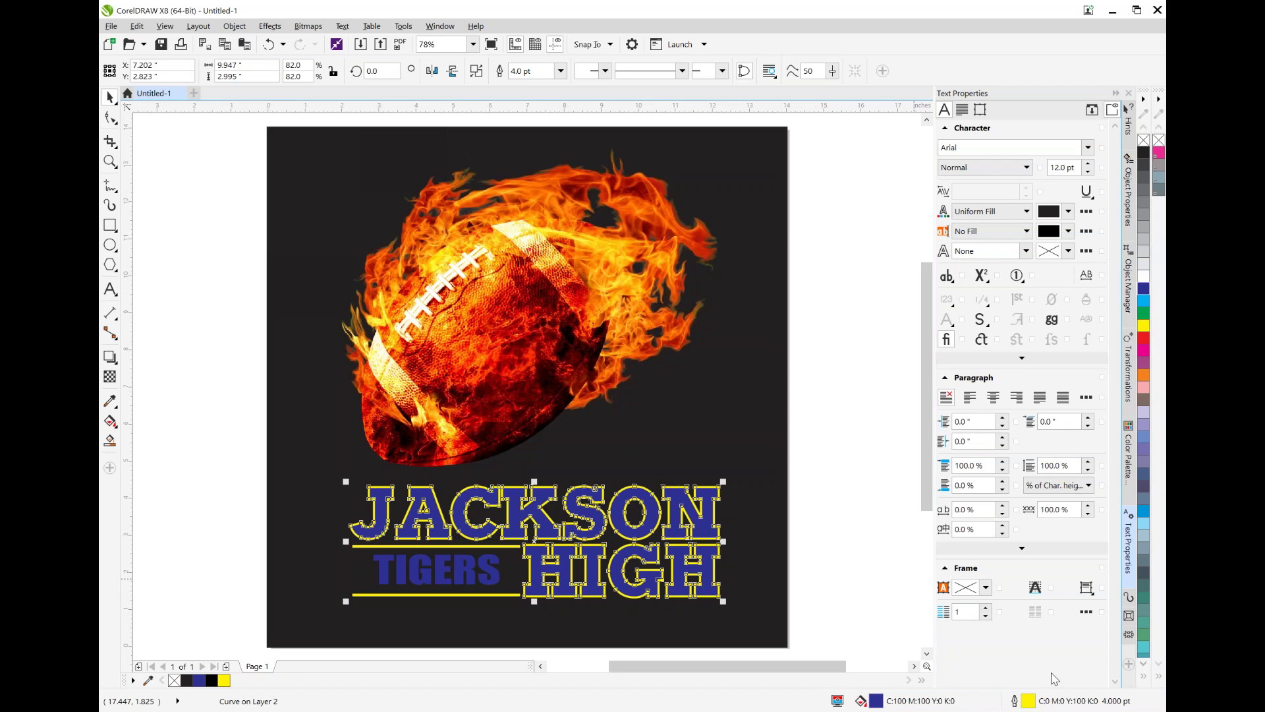
# Step: Reduce the JACKSON HIGH lettering's yellow outline to 2.0 pt and deselect the lettering
pyautogui.doubleClick(1030, 702)
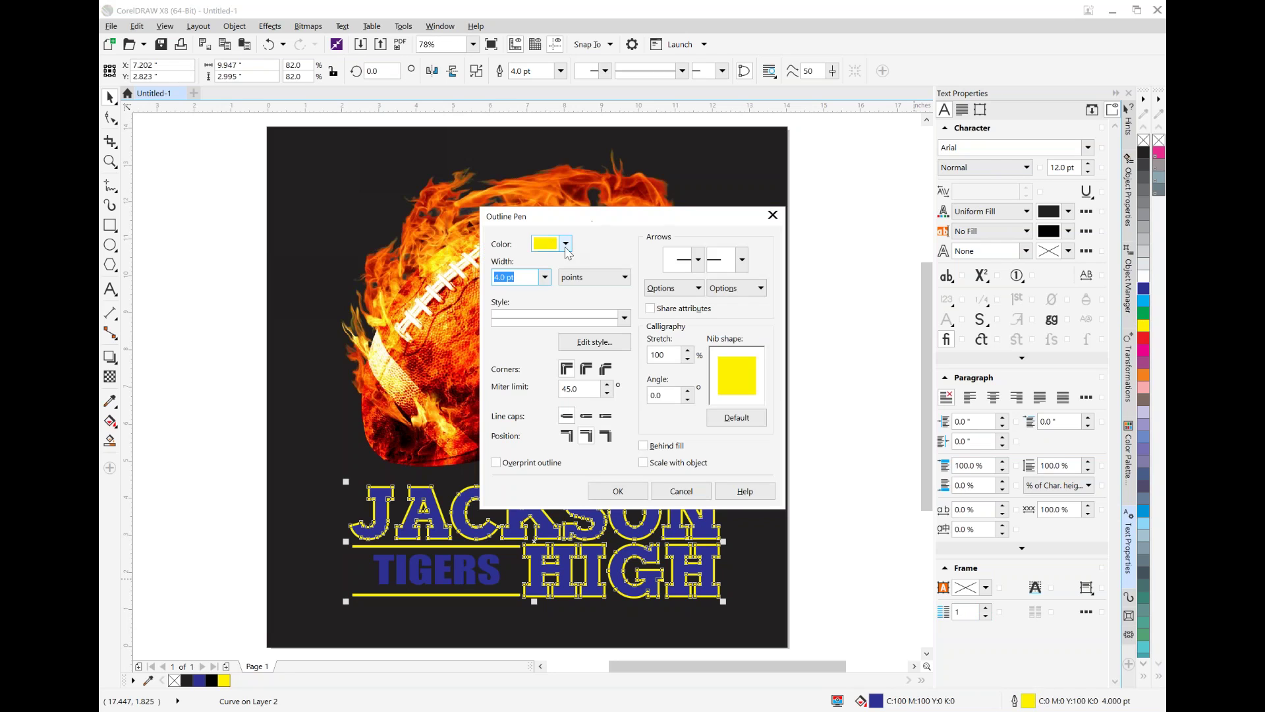
pyautogui.click(566, 244)
pyautogui.click(566, 244)
pyautogui.click(545, 277)
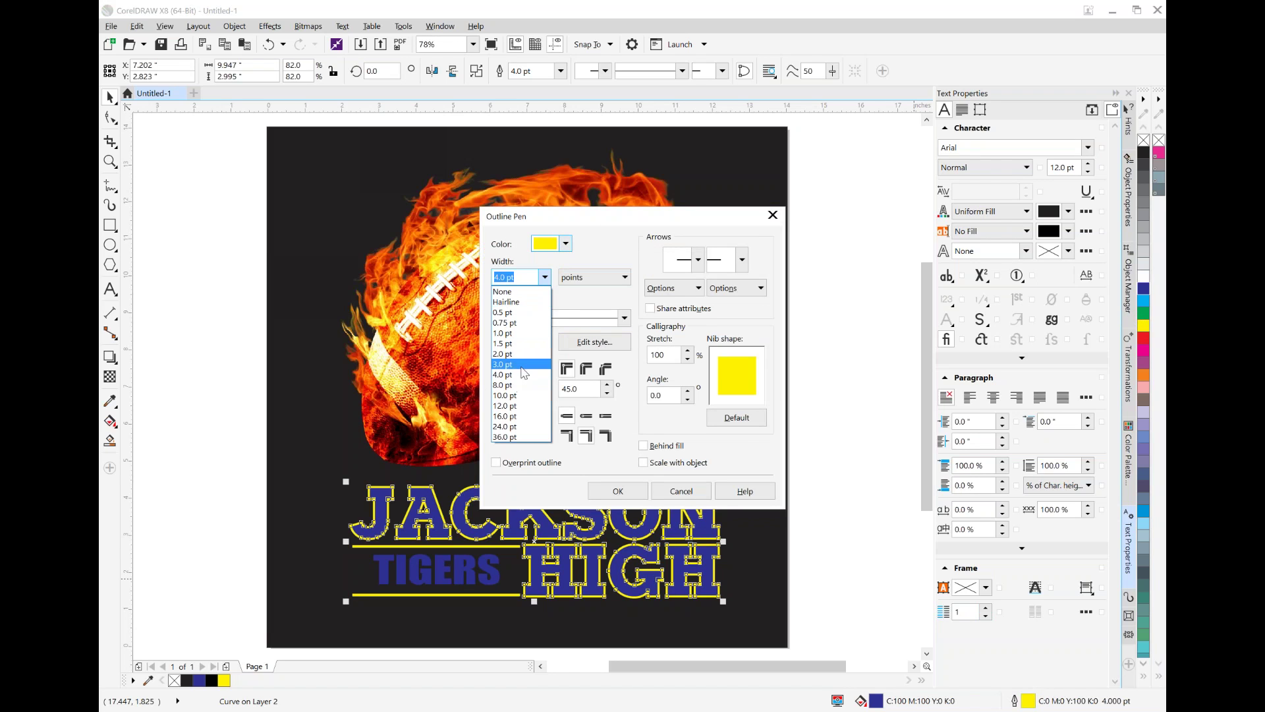
pyautogui.click(521, 363)
pyautogui.click(613, 491)
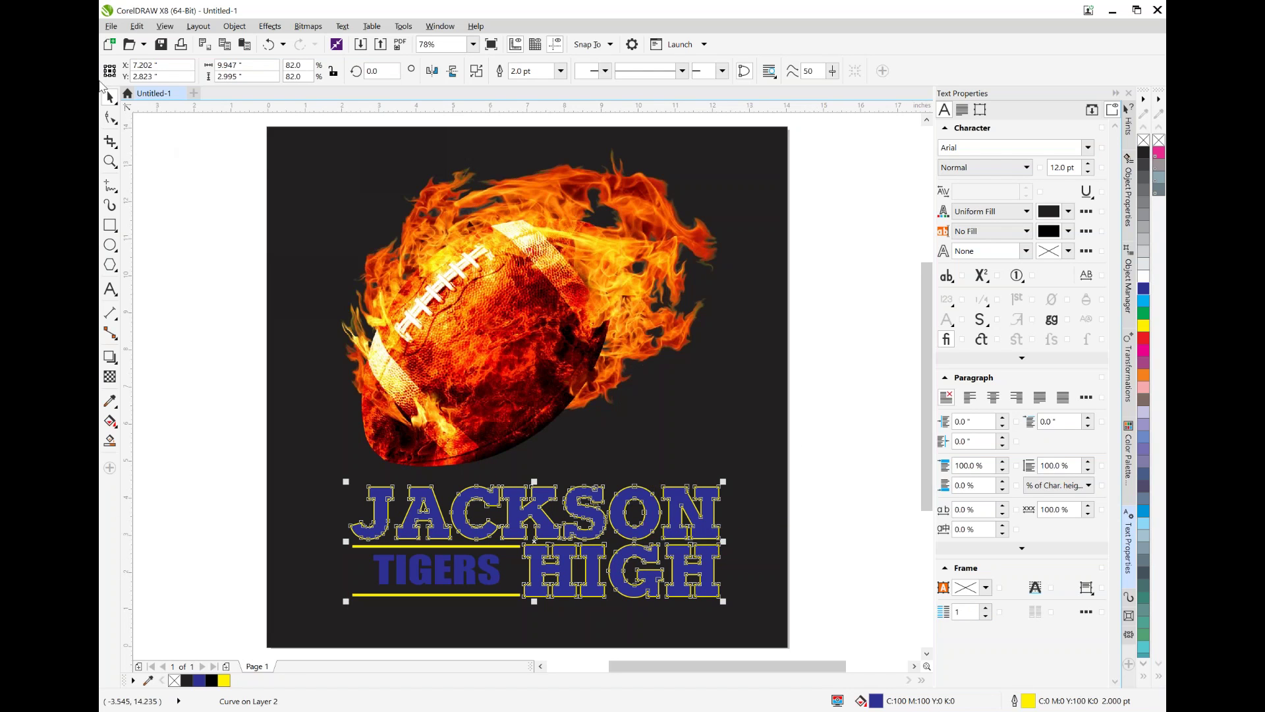
pyautogui.click(198, 409)
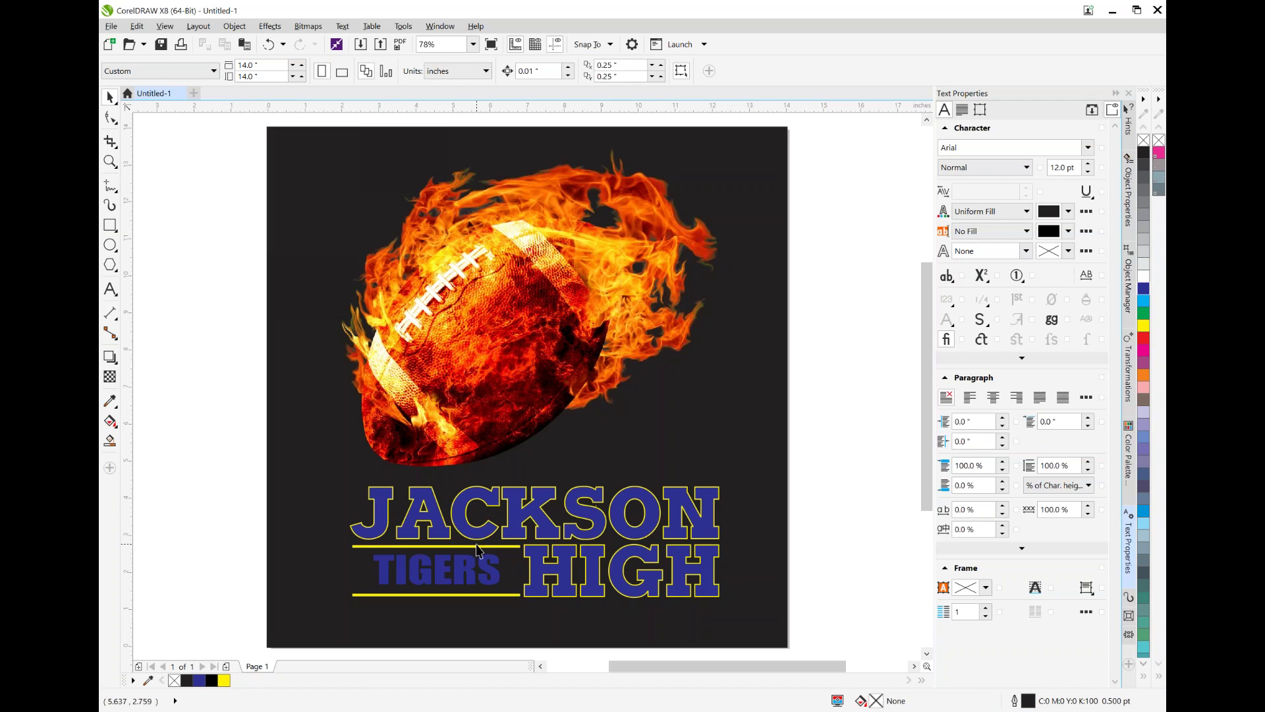
# Step: Try a blue-to-white fountain fill angled at 62° on the JACKSON HIGH lettering
pyautogui.click(531, 513)
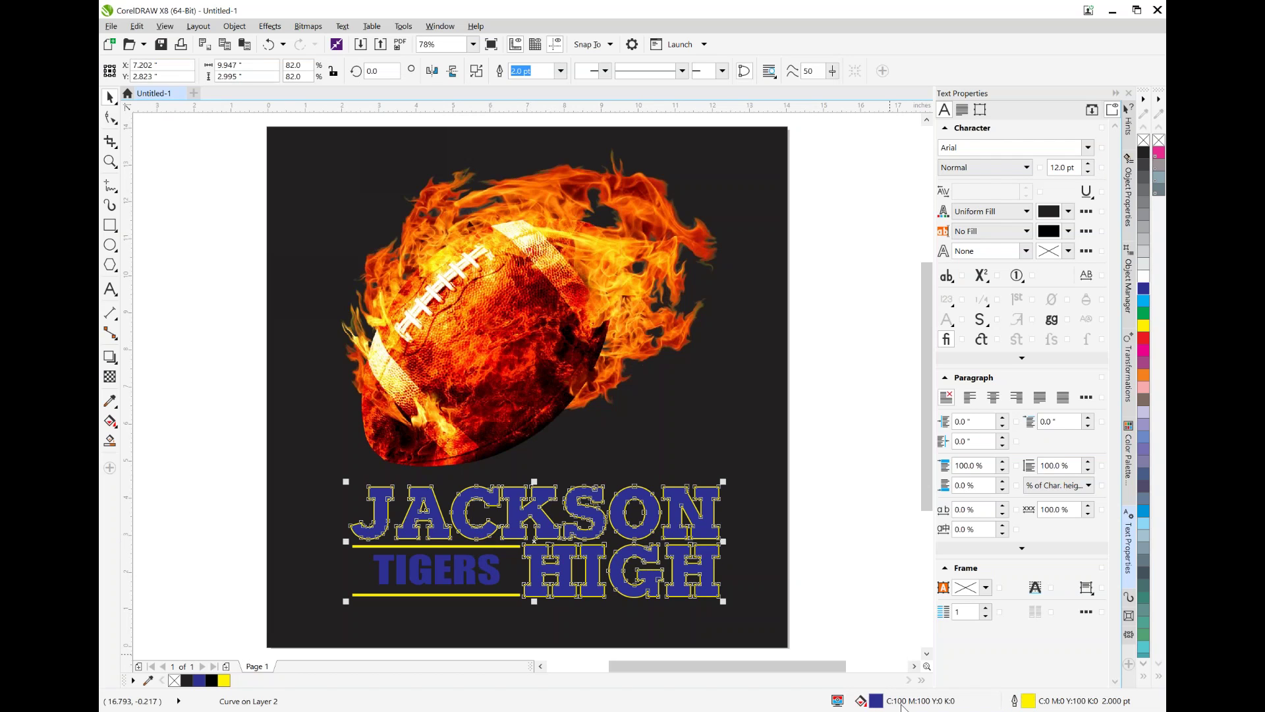
pyautogui.doubleClick(877, 701)
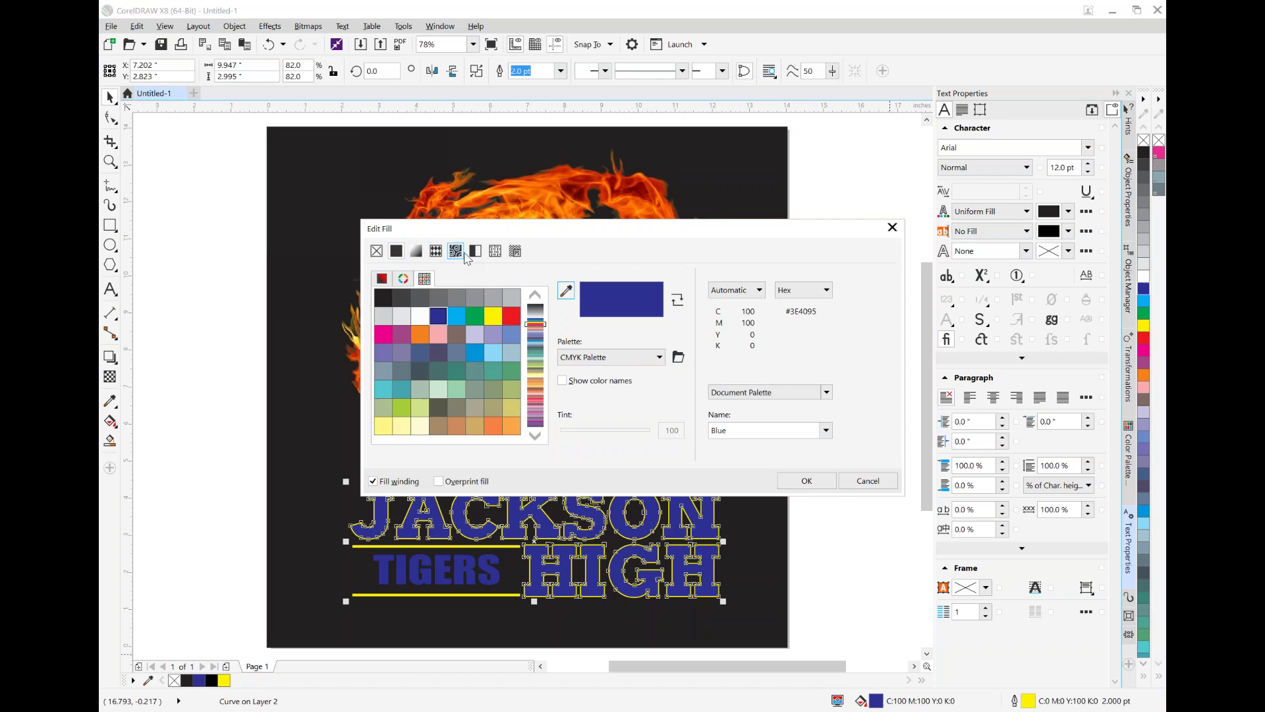
pyautogui.click(416, 250)
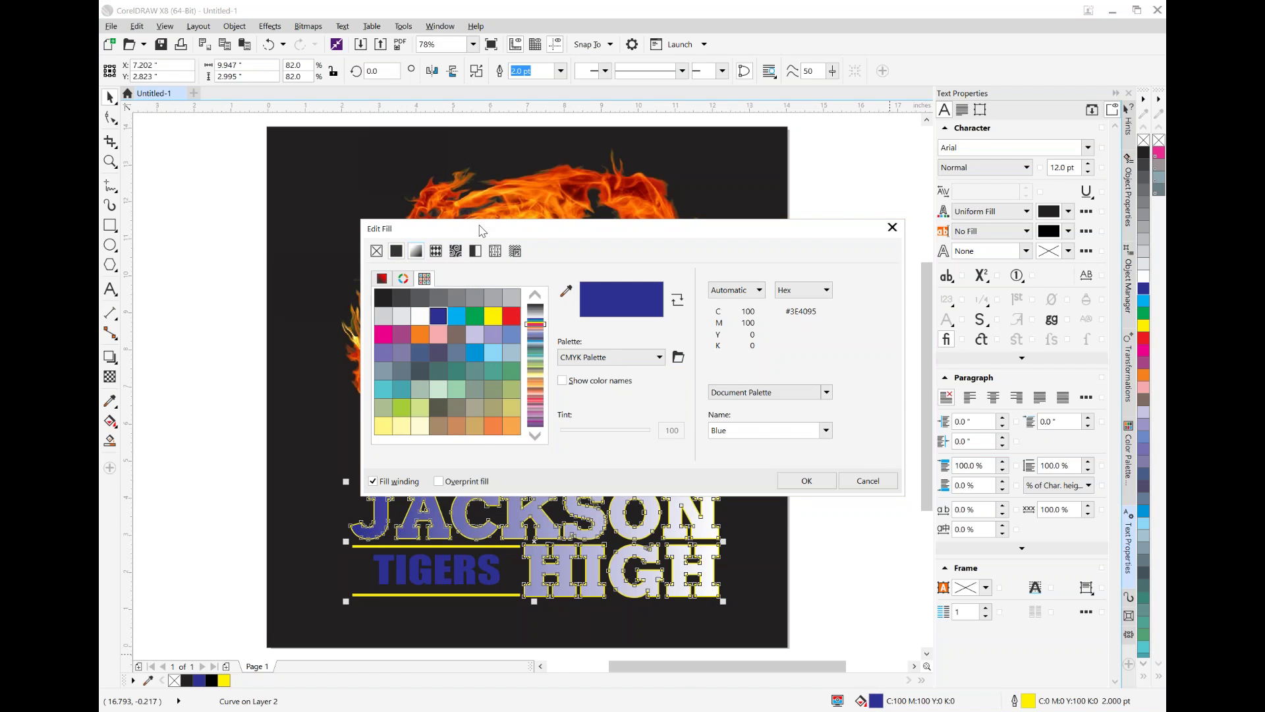
pyautogui.moveTo(495, 229); pyautogui.dragTo(591, 145)
pyautogui.moveTo(984, 244); pyautogui.dragTo(982, 198)
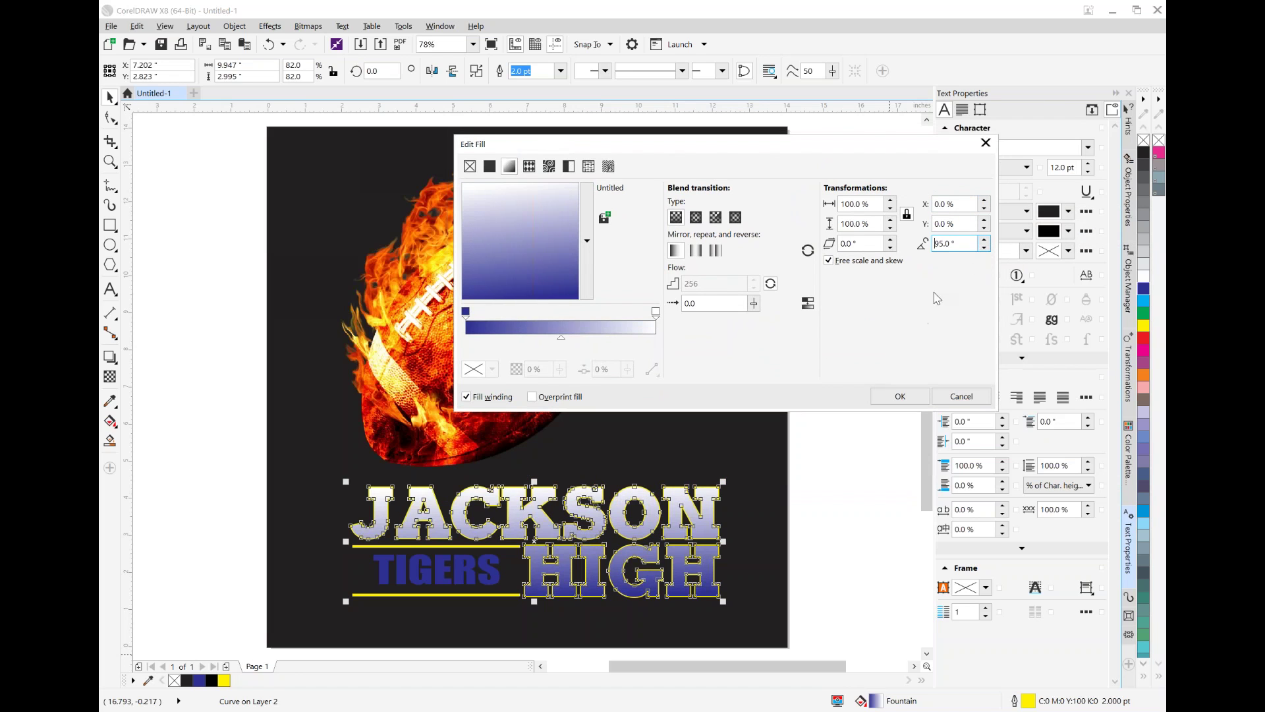
pyautogui.moveTo(986, 253); pyautogui.dragTo(986, 256)
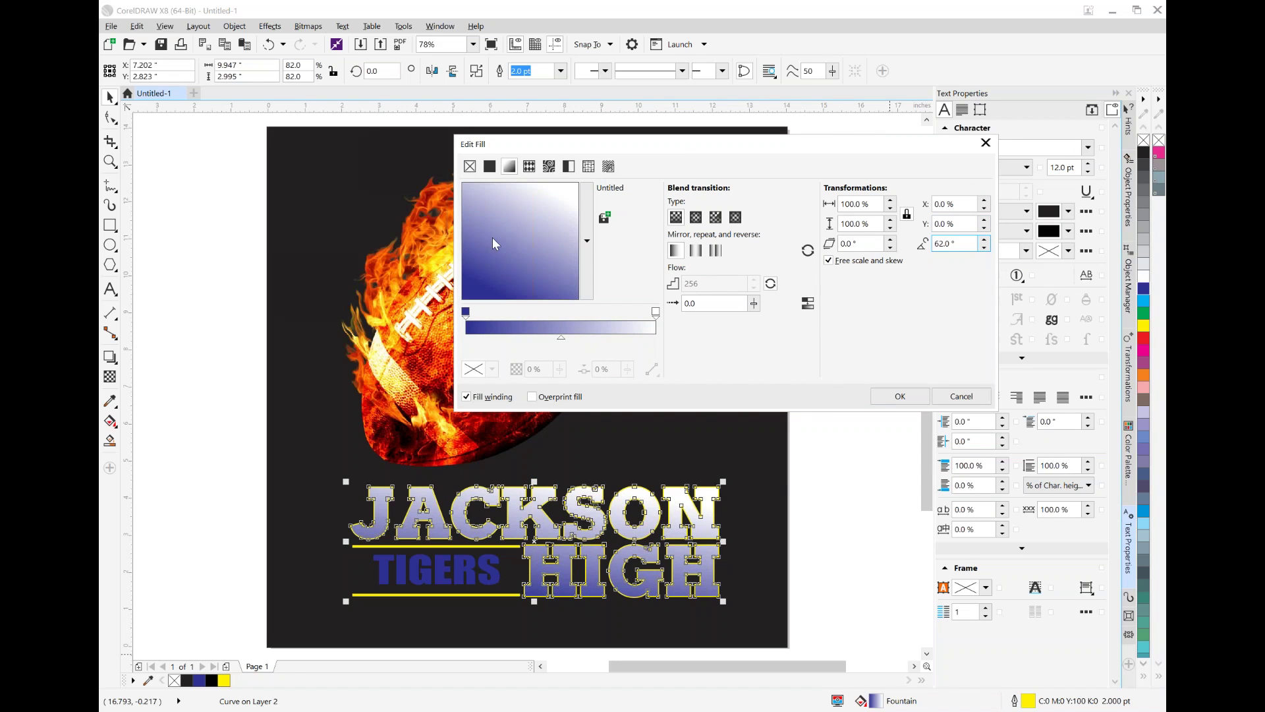
# Step: Recolour the white end of the lettering's fountain fill with yellow sampled from the palette
pyautogui.click(580, 314)
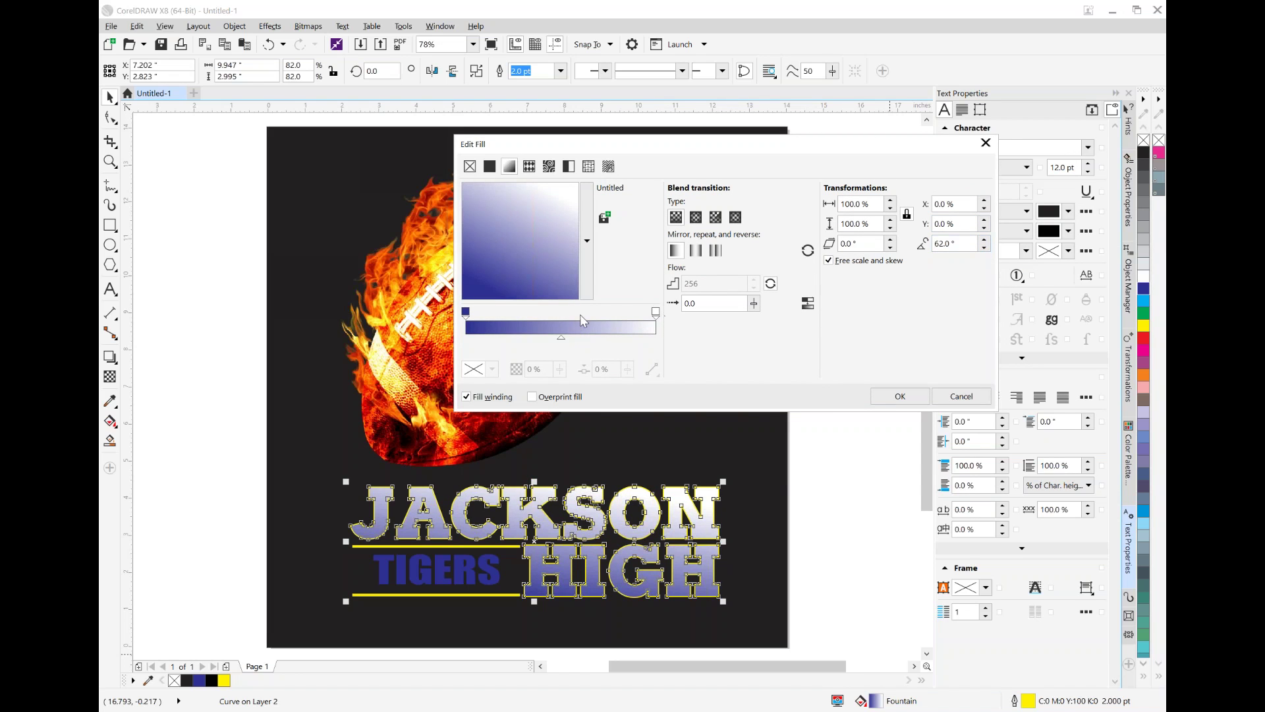
pyautogui.click(656, 314)
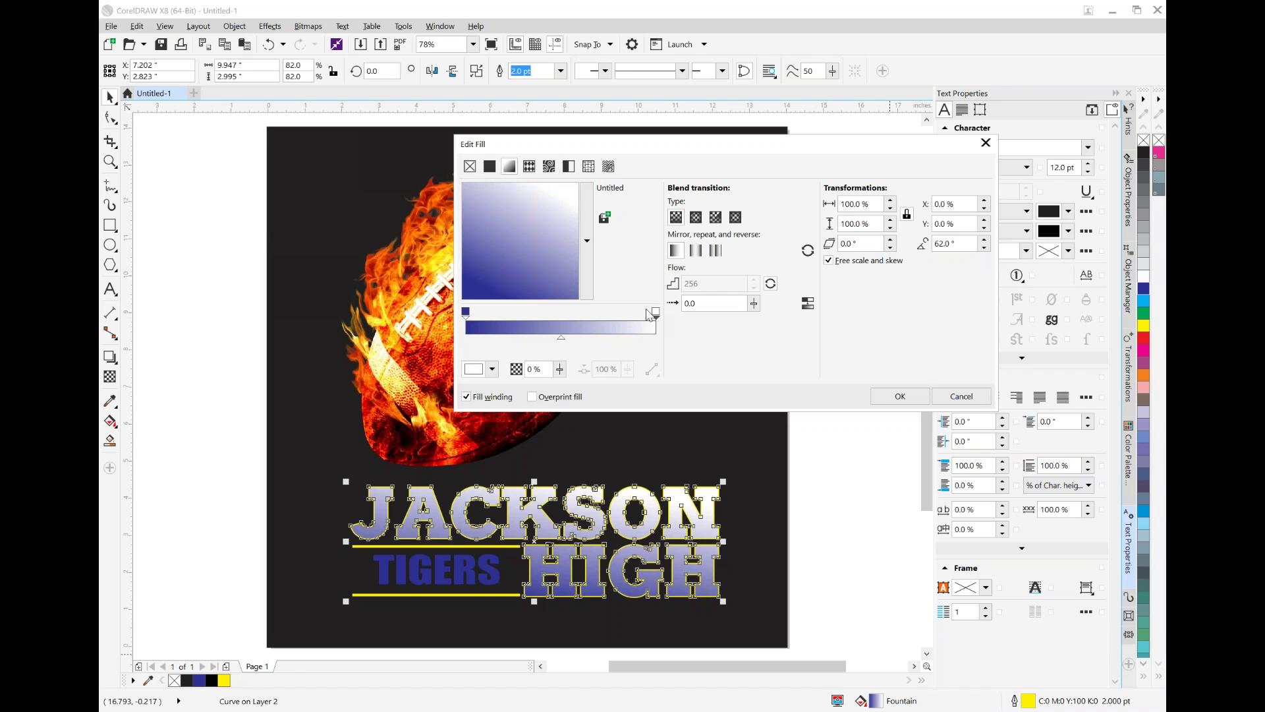
pyautogui.click(493, 370)
pyautogui.click(533, 406)
pyautogui.click(1147, 320)
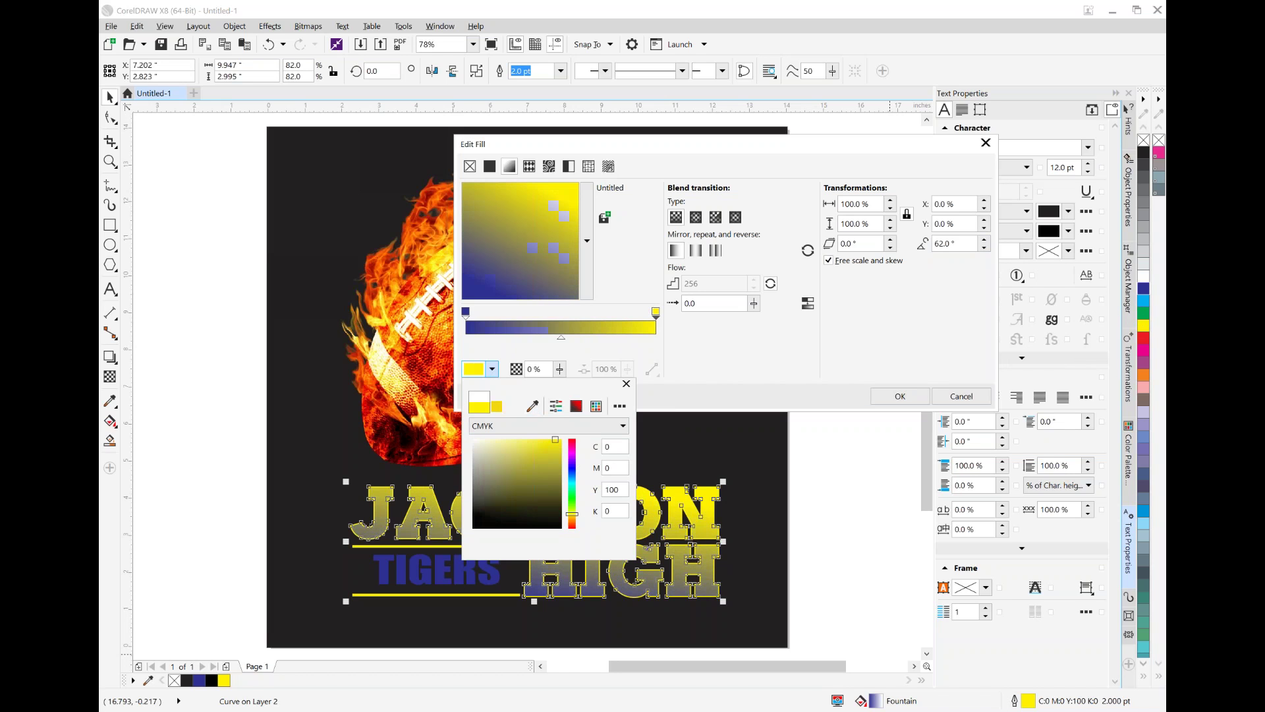
pyautogui.click(540, 356)
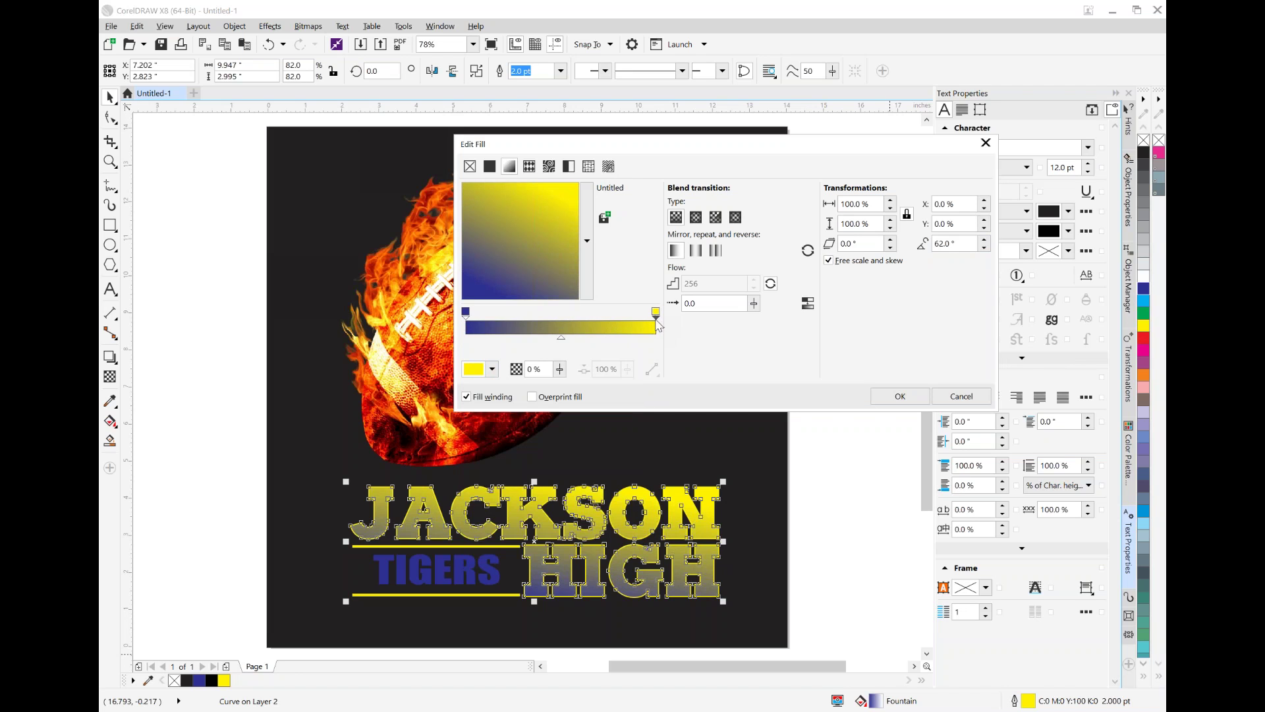
# Step: Try a 90° fill angle with the blend midpoint at about 61%, then discard the fountain fill
pyautogui.moveTo(558, 338); pyautogui.dragTo(632, 337)
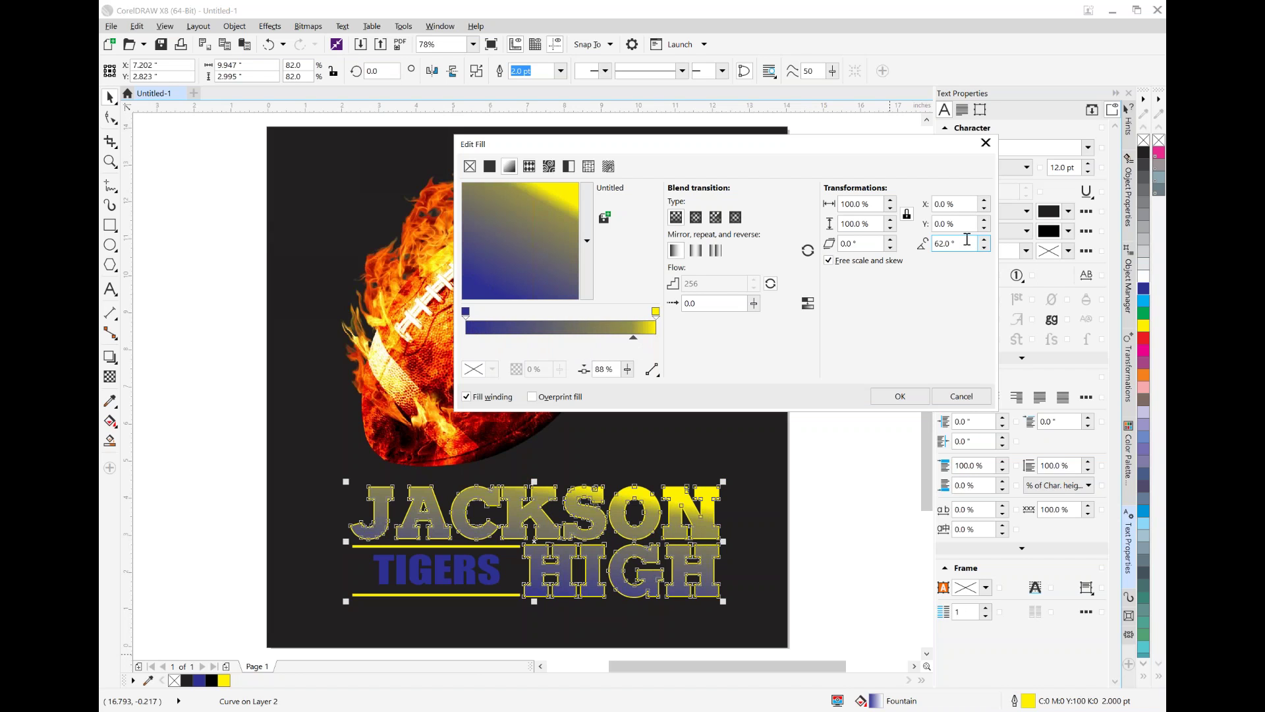
pyautogui.moveTo(969, 246); pyautogui.dragTo(931, 244)
pyautogui.write('90')
pyautogui.press('Return')
pyautogui.moveTo(630, 339); pyautogui.dragTo(584, 342)
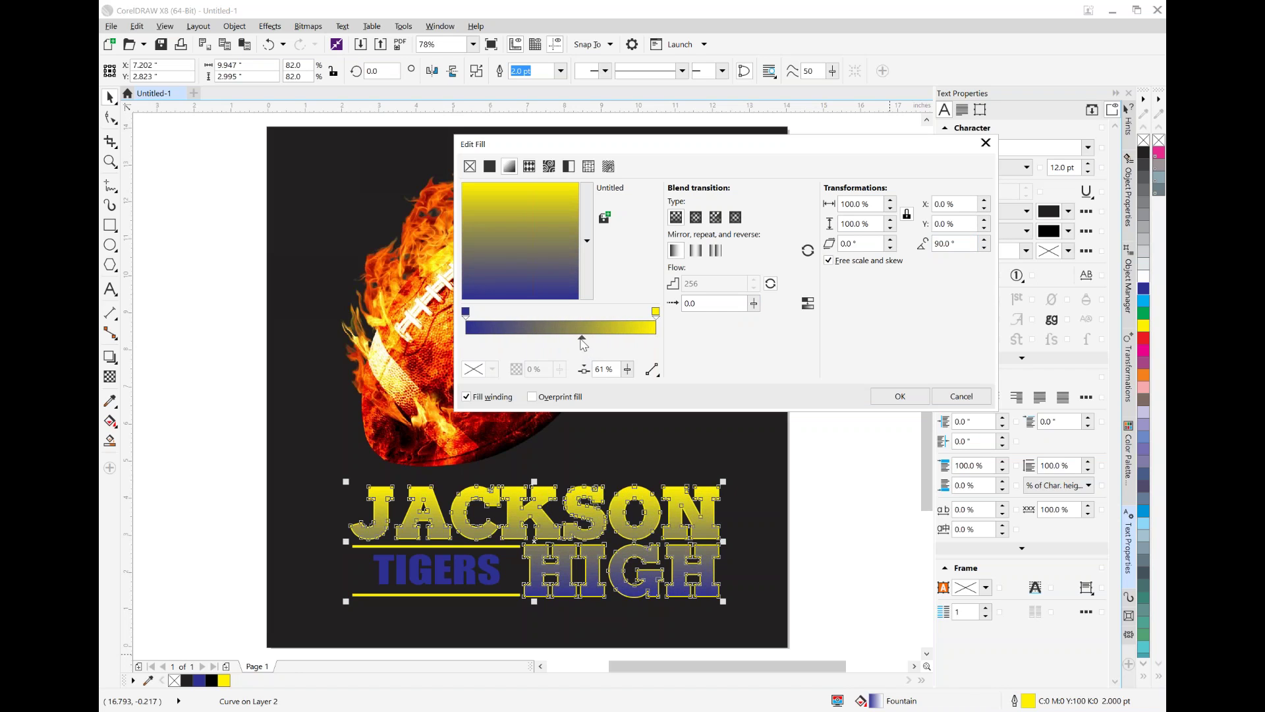
pyautogui.click(583, 341)
pyautogui.click(962, 396)
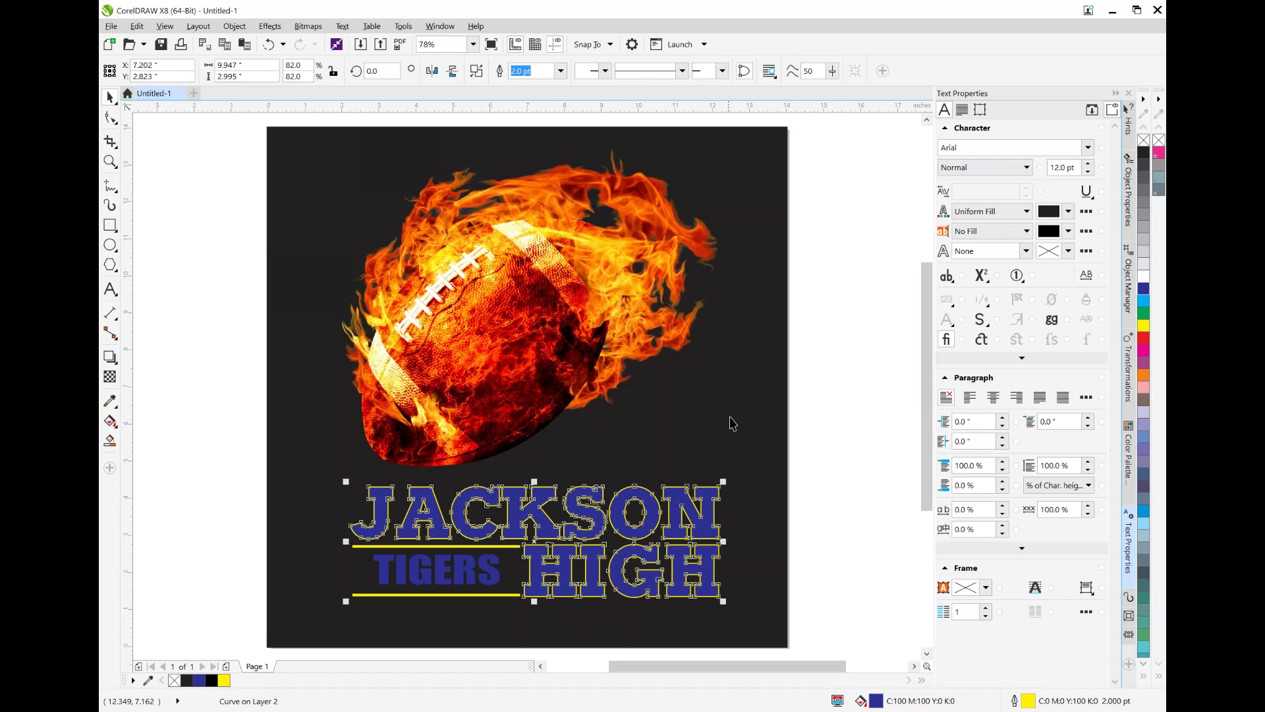
# Step: Select the JACKSON HIGH lettering, TIGERS and both yellow bars together and show the document's object list
pyautogui.moveTo(310, 488); pyautogui.dragTo(758, 634)
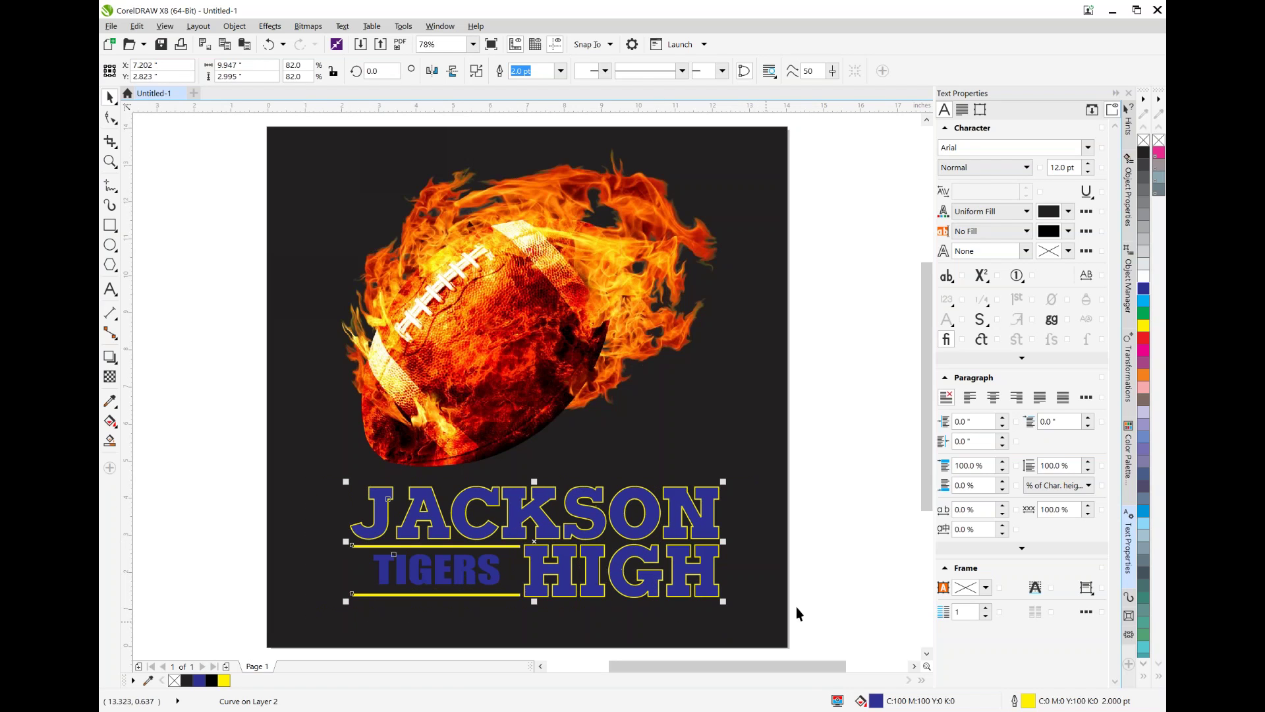
pyautogui.click(1129, 277)
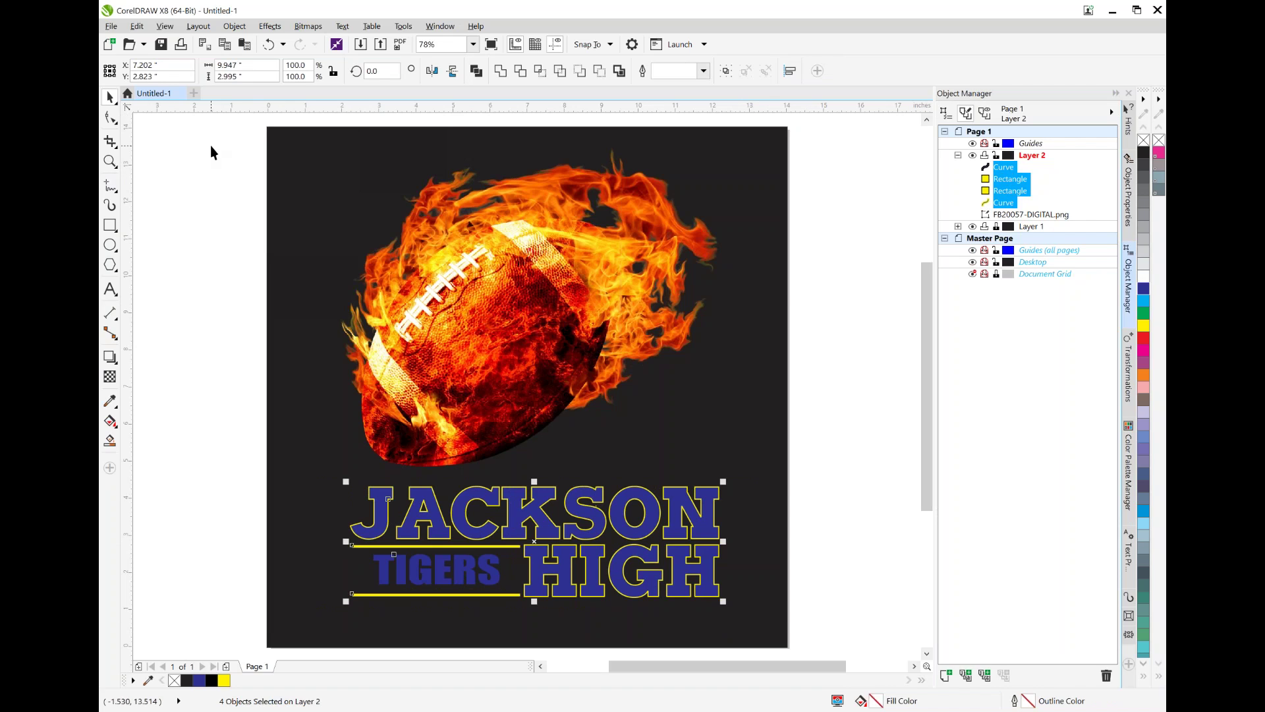
pyautogui.click(269, 28)
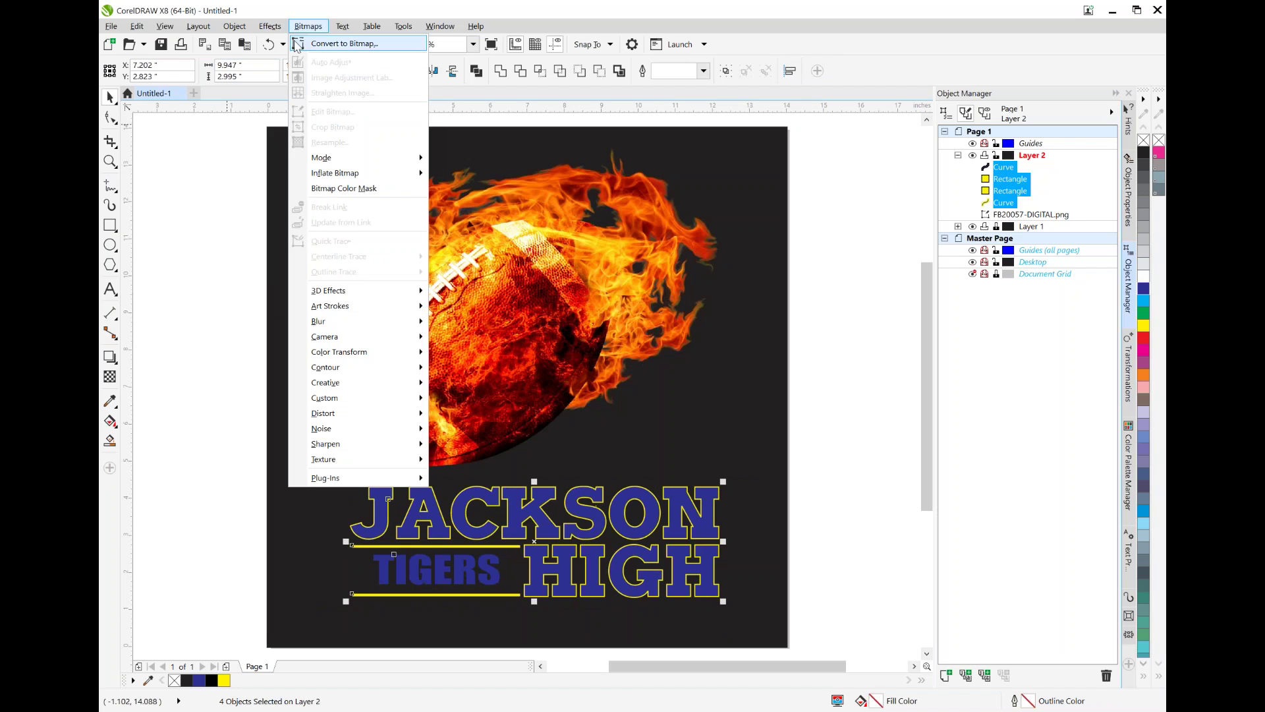
pyautogui.moveTo(285, 44)
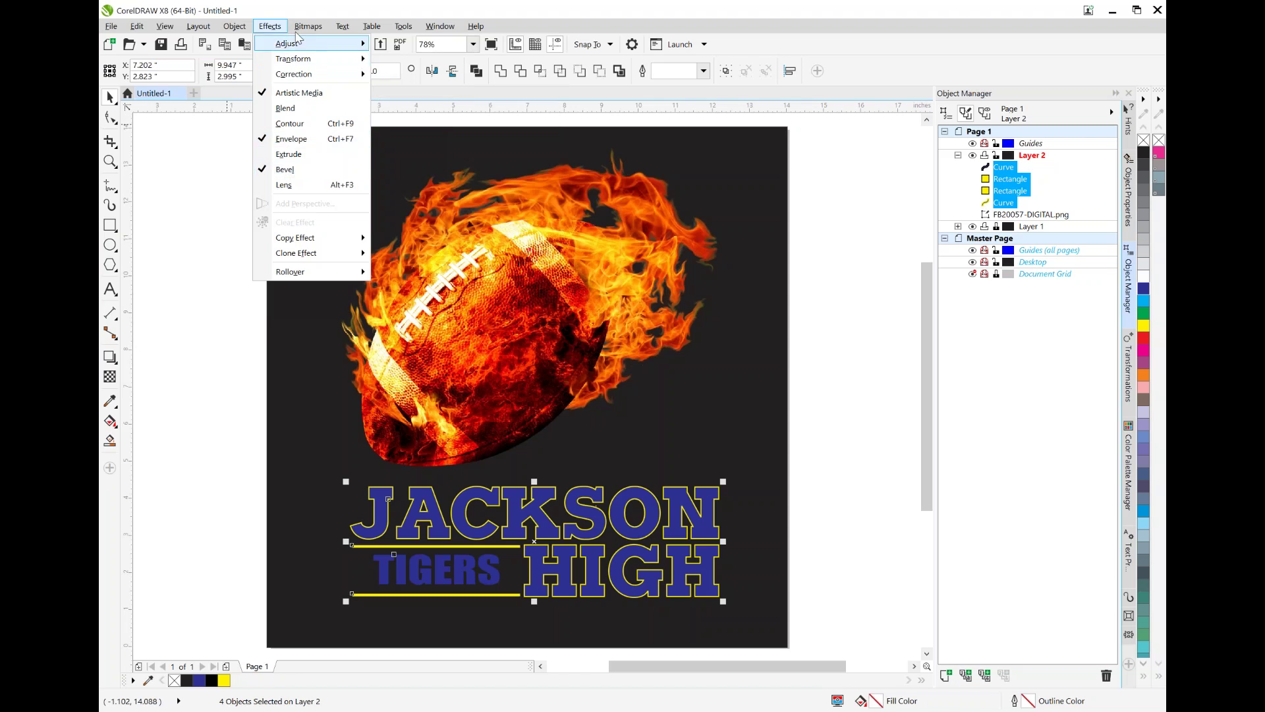
pyautogui.moveTo(309, 28)
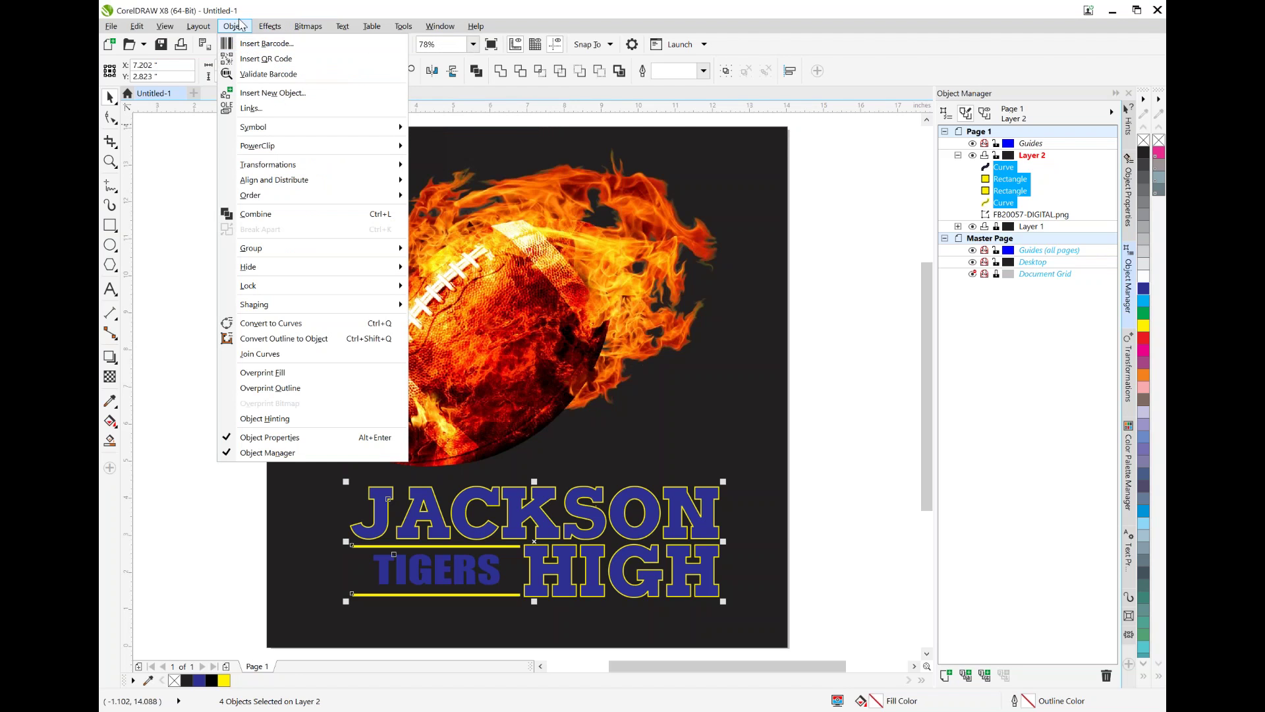
pyautogui.moveTo(277, 165)
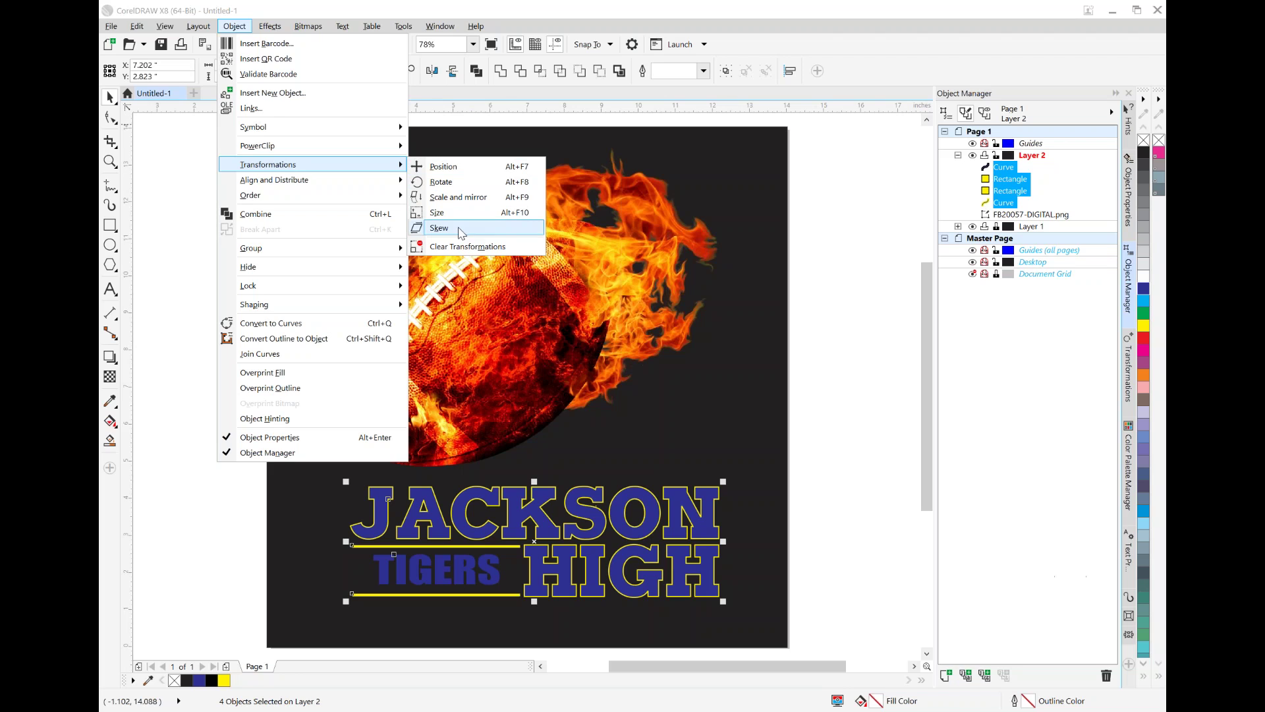
pyautogui.click(437, 228)
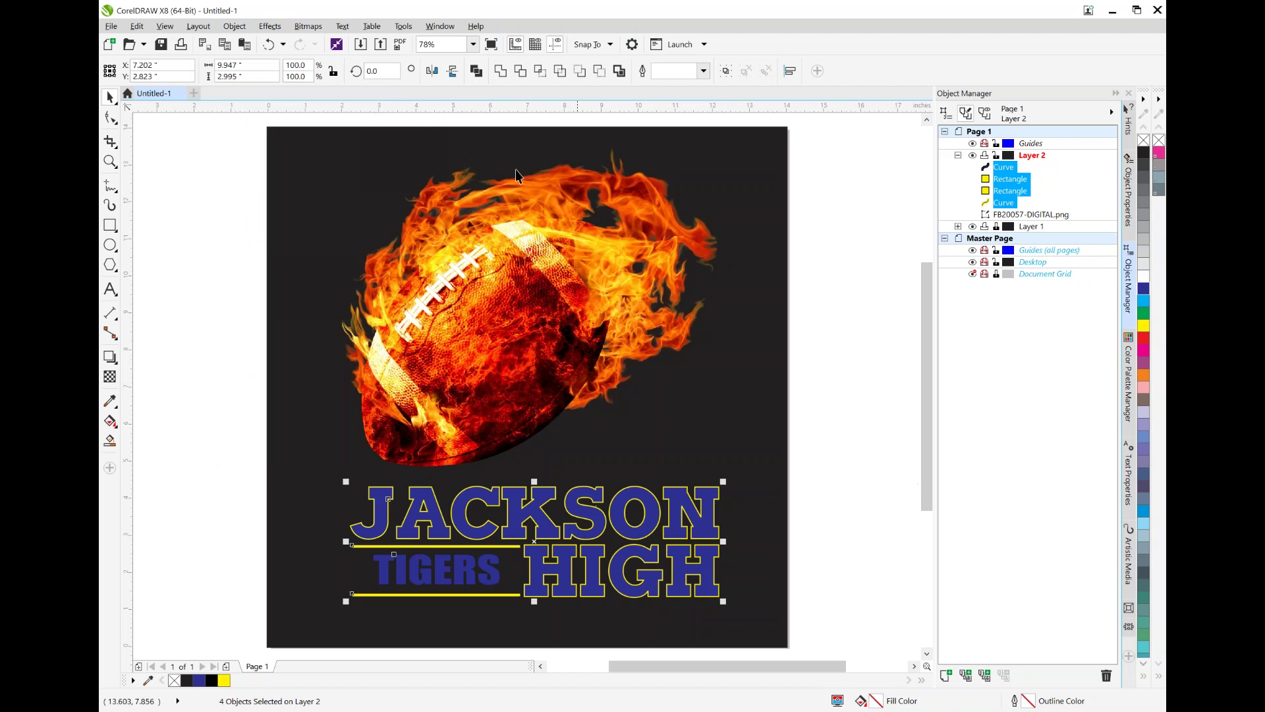
pyautogui.click(271, 27)
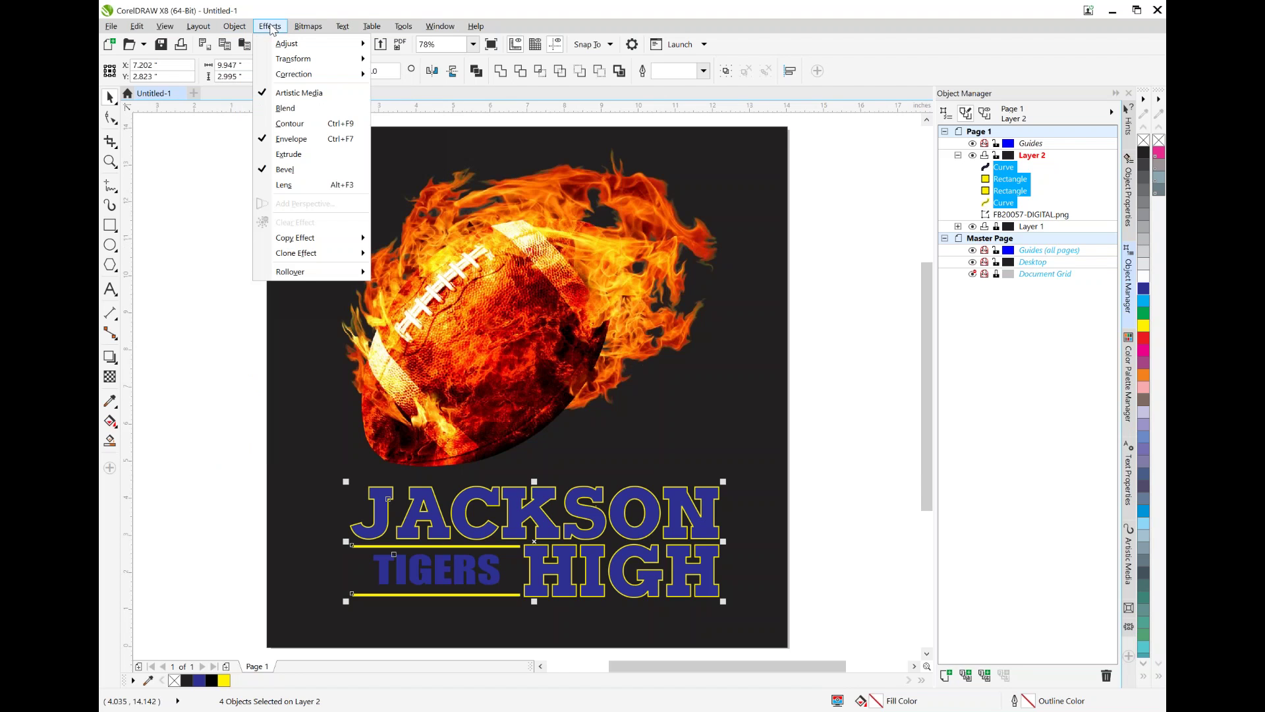
# Step: Try skewing the selected JACKSON HIGH TIGERS lettering and lines vertically by 70 degrees, and undo the skew
pyautogui.moveTo(237, 31)
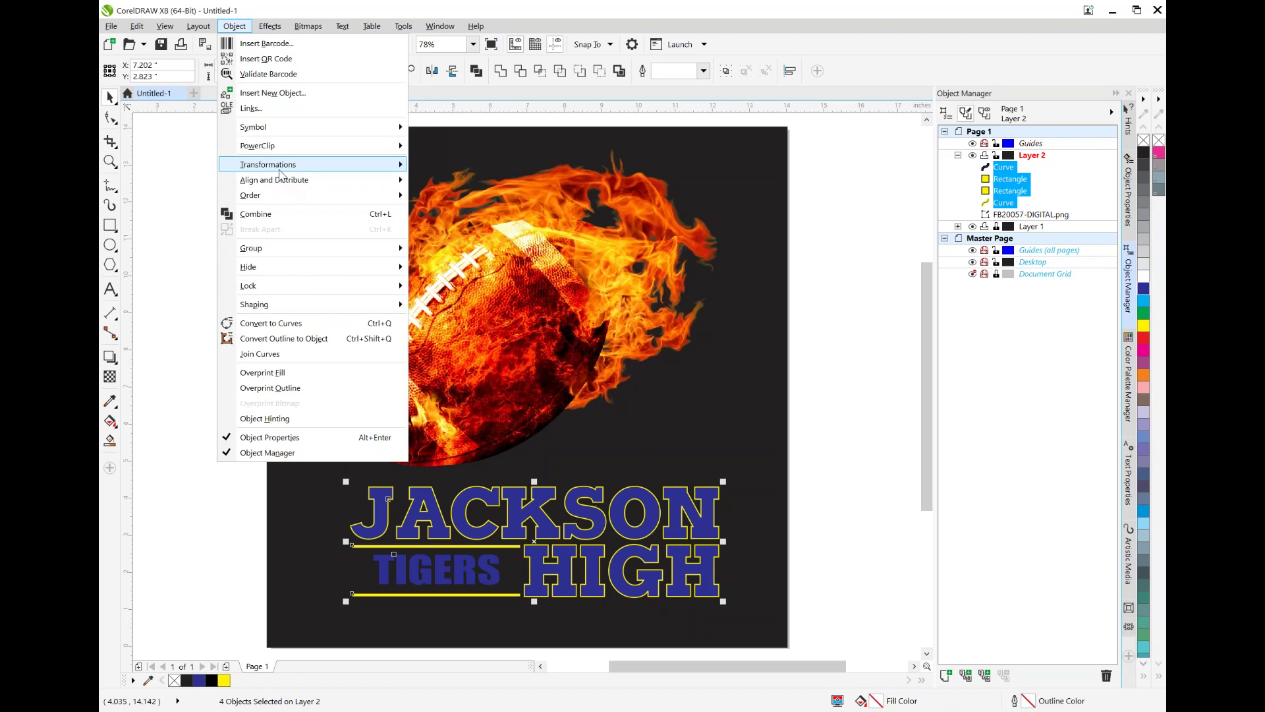
pyautogui.click(430, 226)
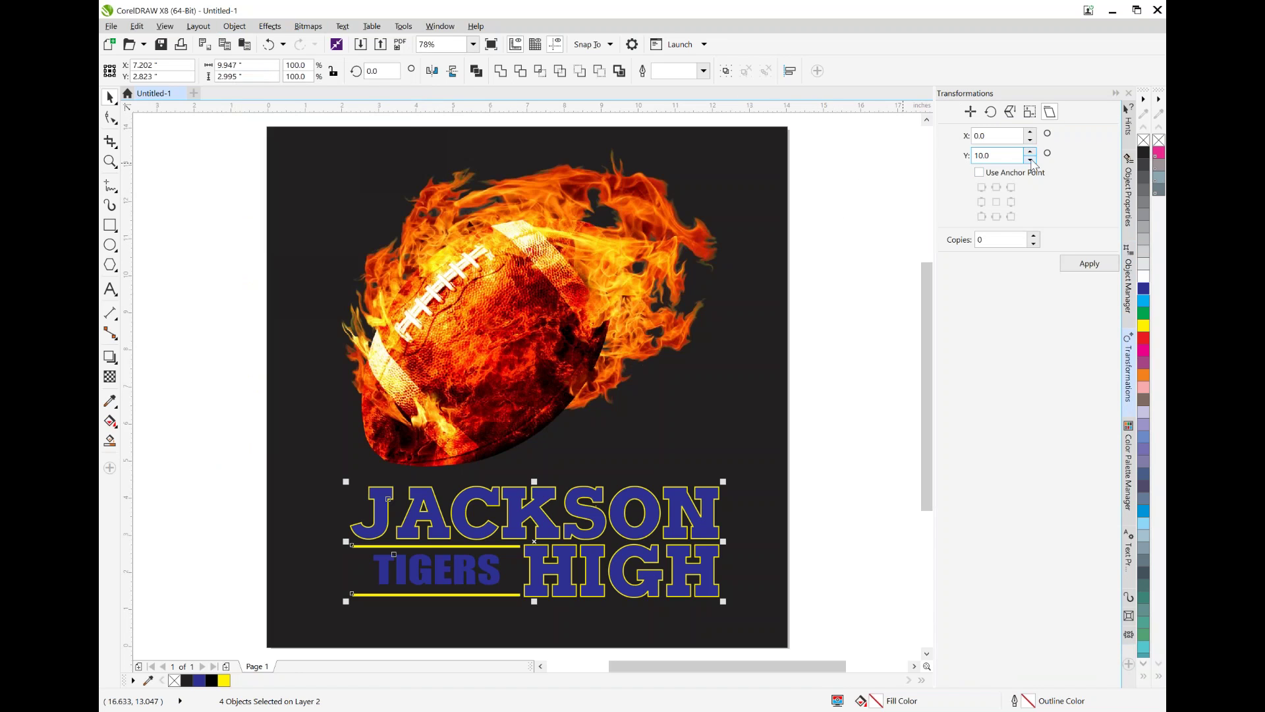
pyautogui.doubleClick(988, 155)
pyautogui.write('0')
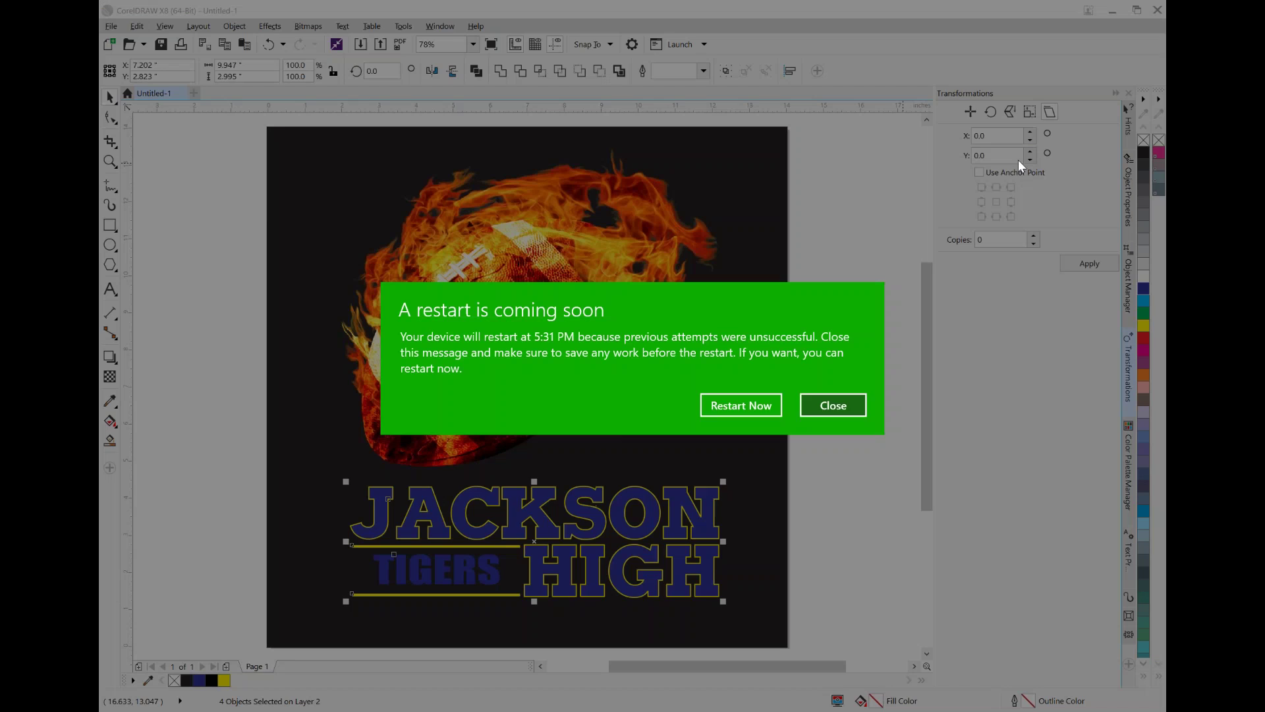
pyautogui.click(851, 409)
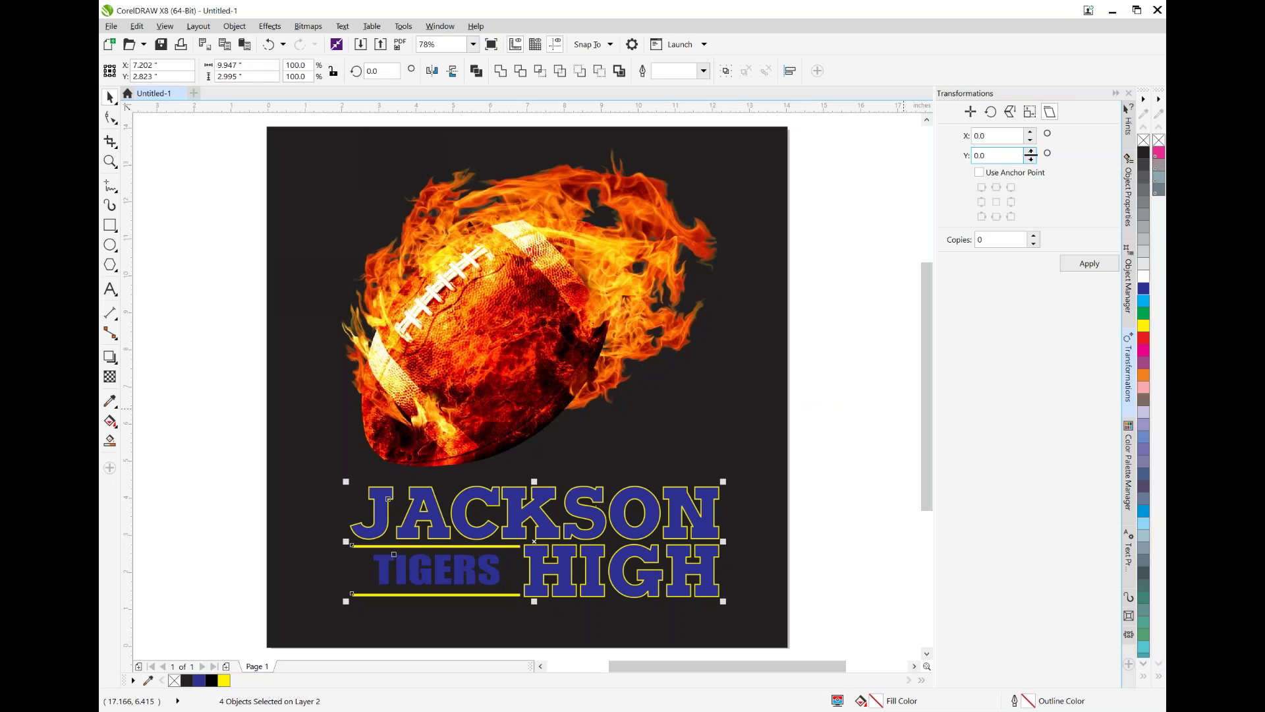
pyautogui.moveTo(1033, 156); pyautogui.dragTo(1034, 165)
pyautogui.moveTo(1029, 156); pyautogui.dragTo(1029, 141)
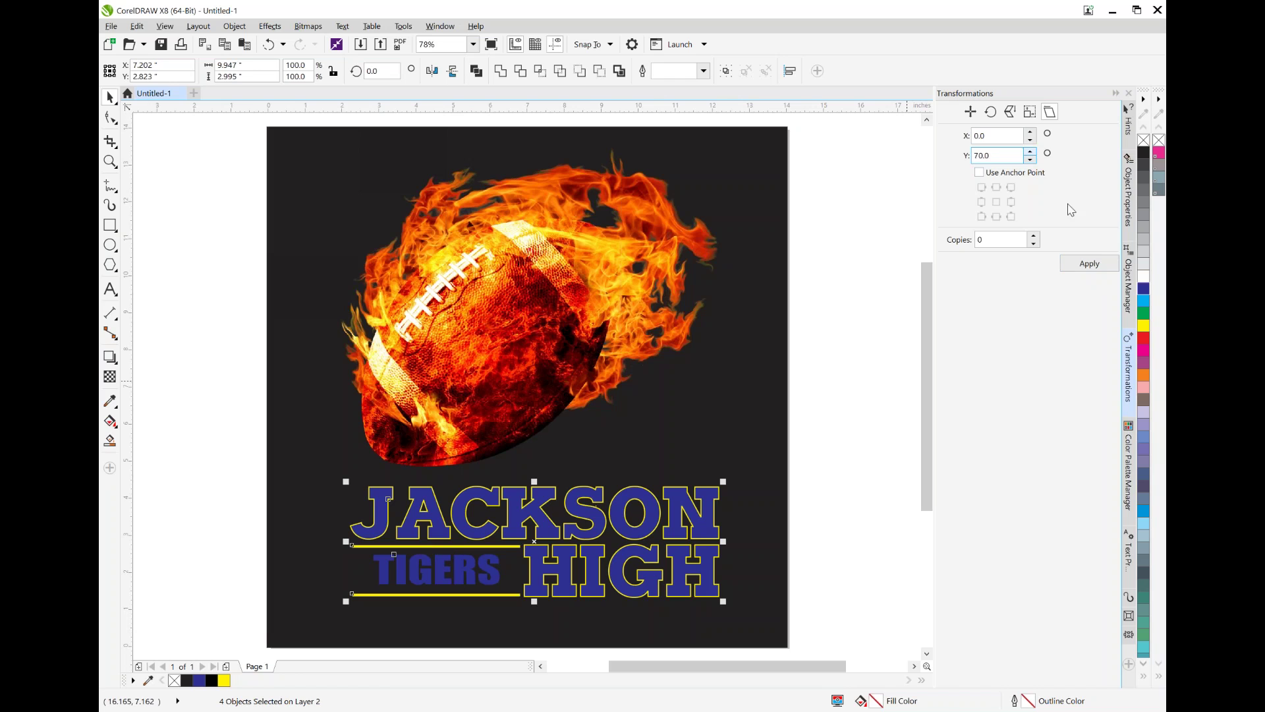
pyautogui.click(1107, 263)
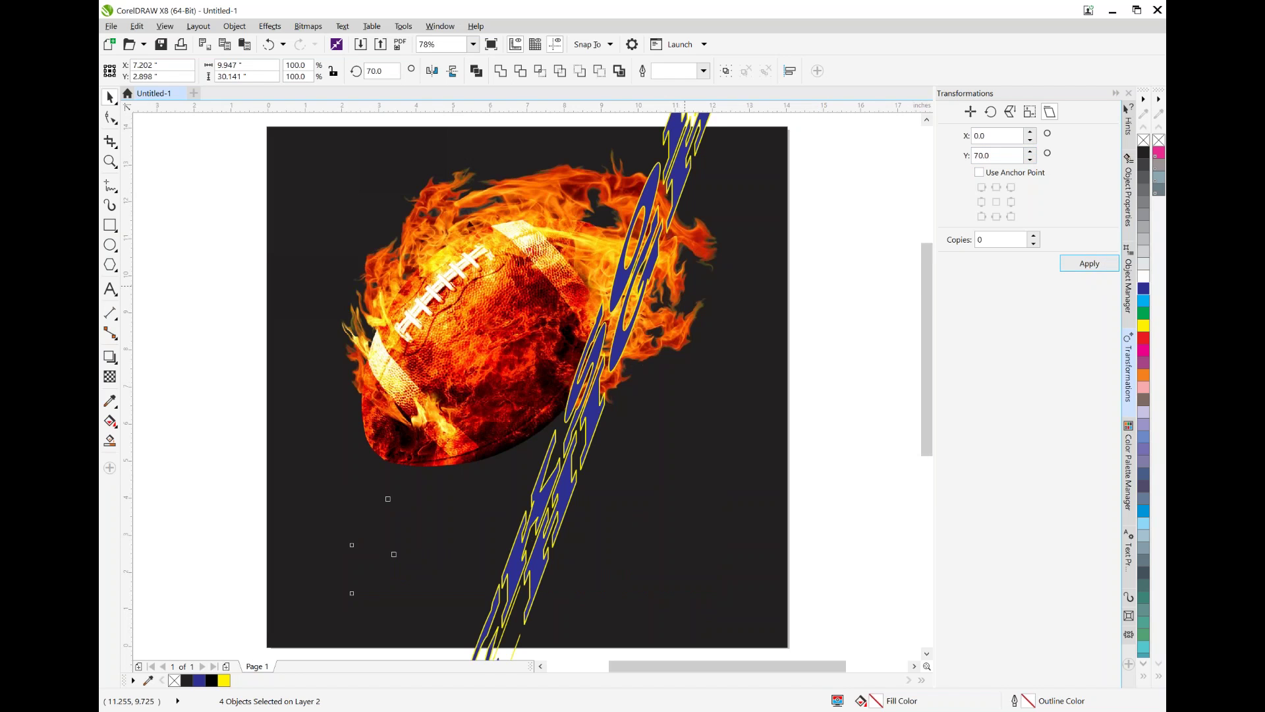
pyautogui.hotkey('ctrl', 'z')
pyautogui.click(136, 25)
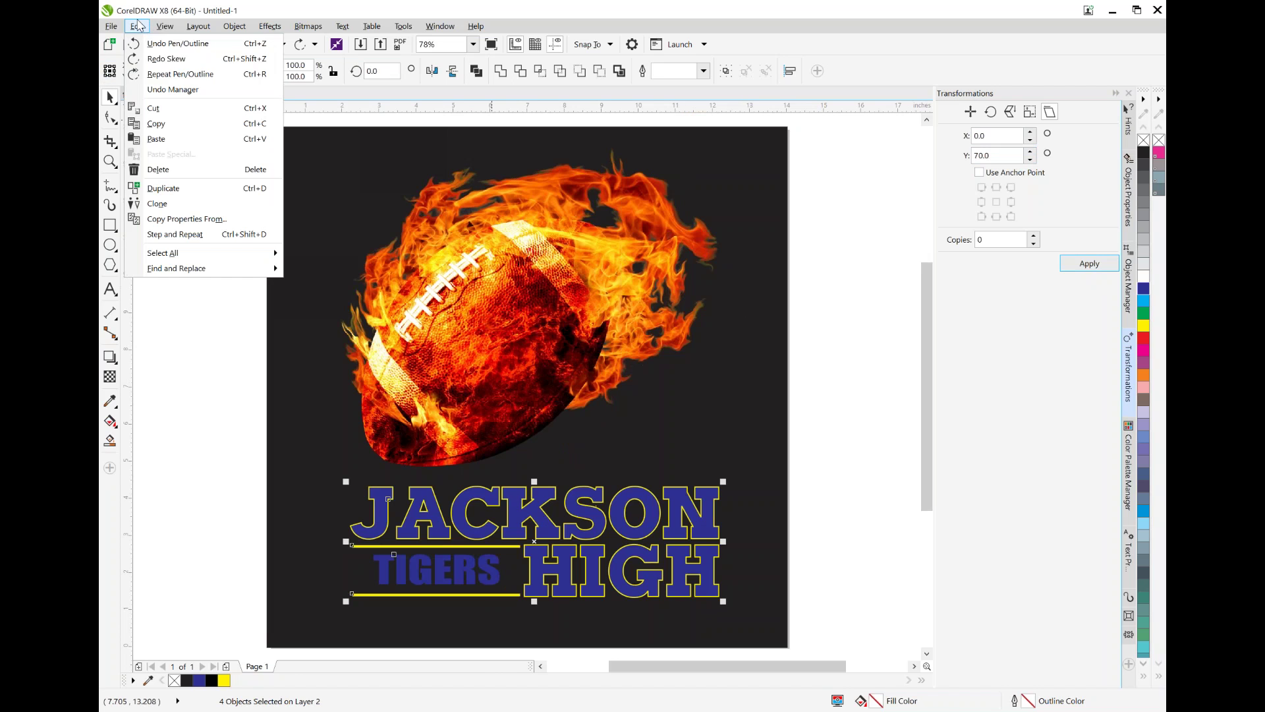
pyautogui.click(1048, 305)
# Step: Try a vertical skew of 20 degrees on the selected lettering and lines, and undo it
pyautogui.doubleClick(1017, 153)
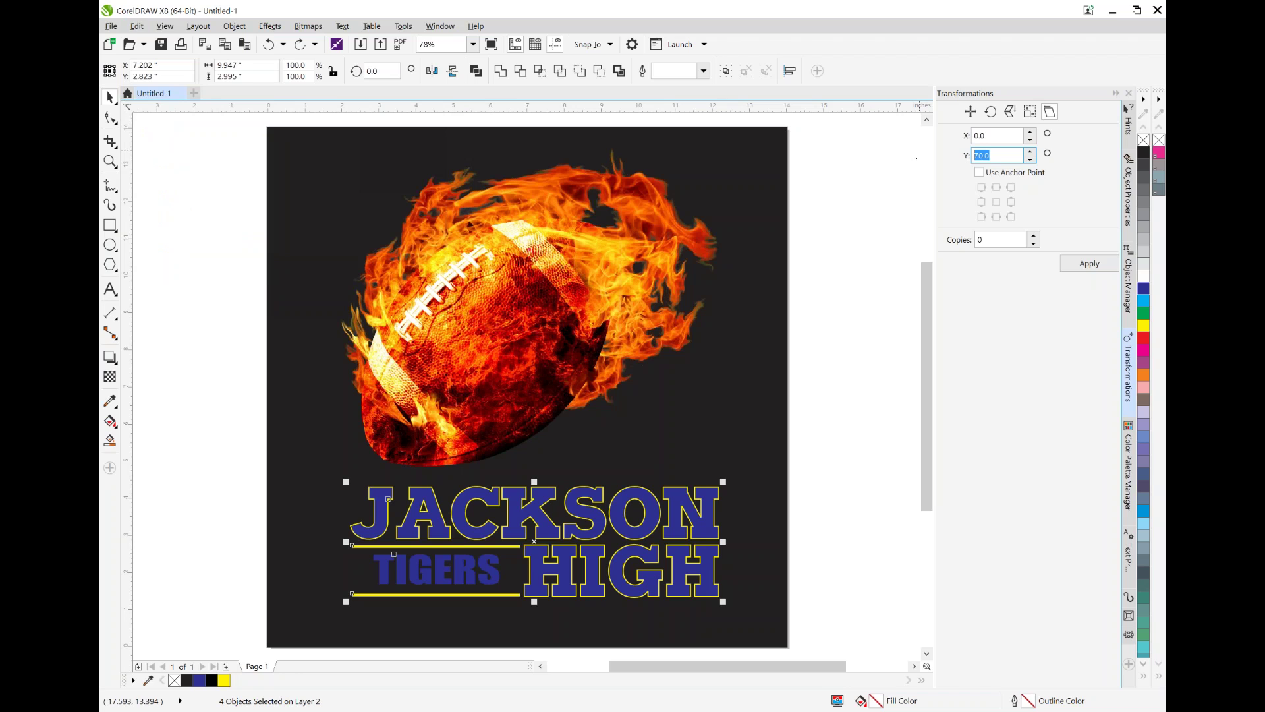
pyautogui.write('20')
pyautogui.click(1117, 267)
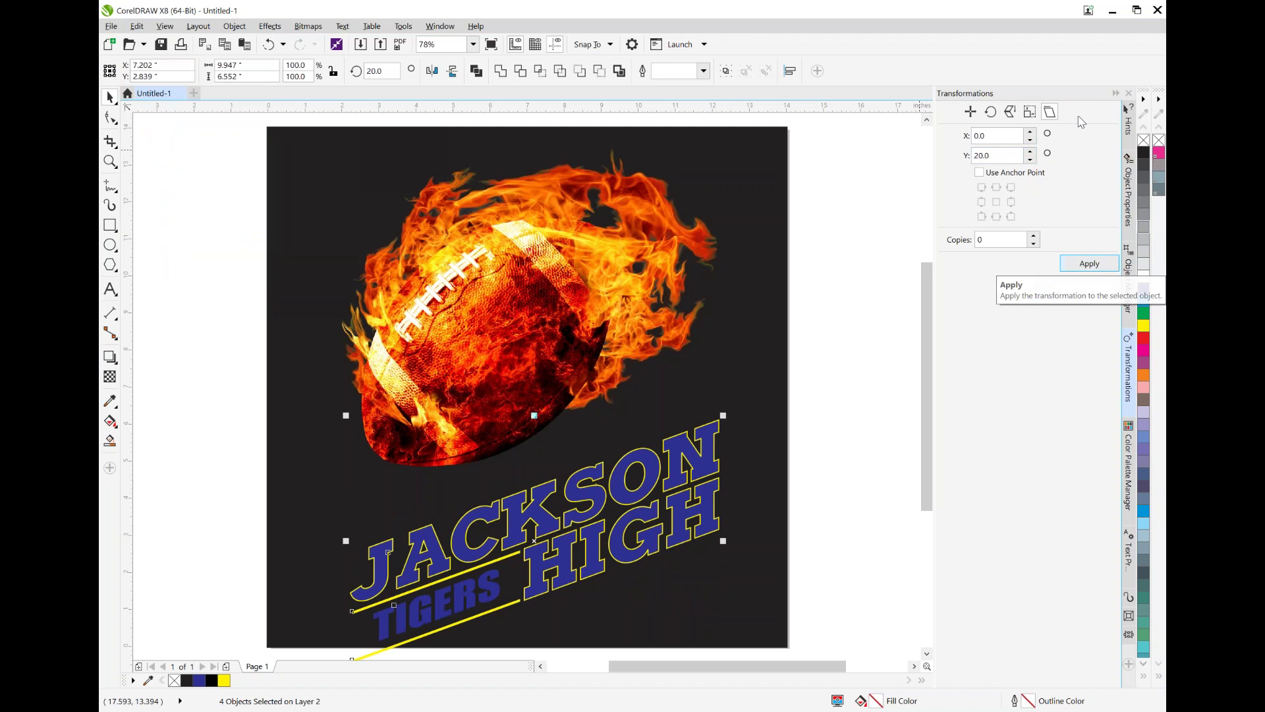
pyautogui.doubleClick(1018, 152)
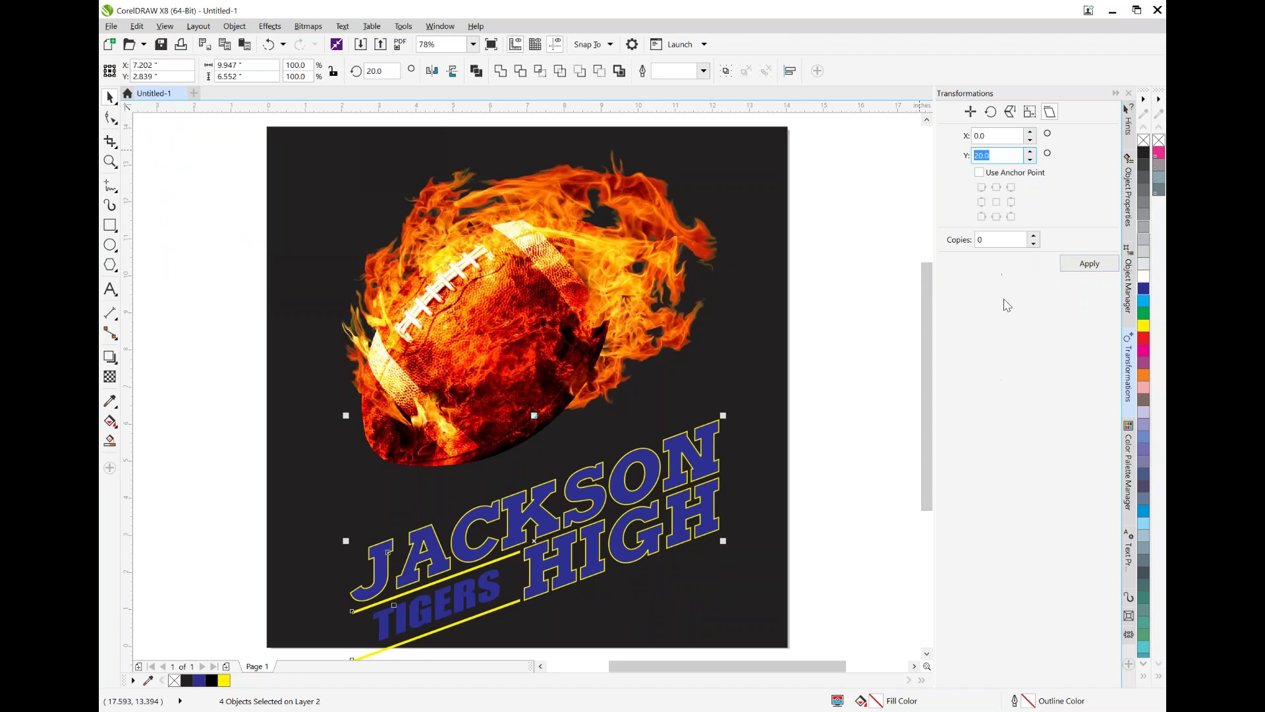
pyautogui.click(747, 453)
pyautogui.hotkey('ctrl', 'z')
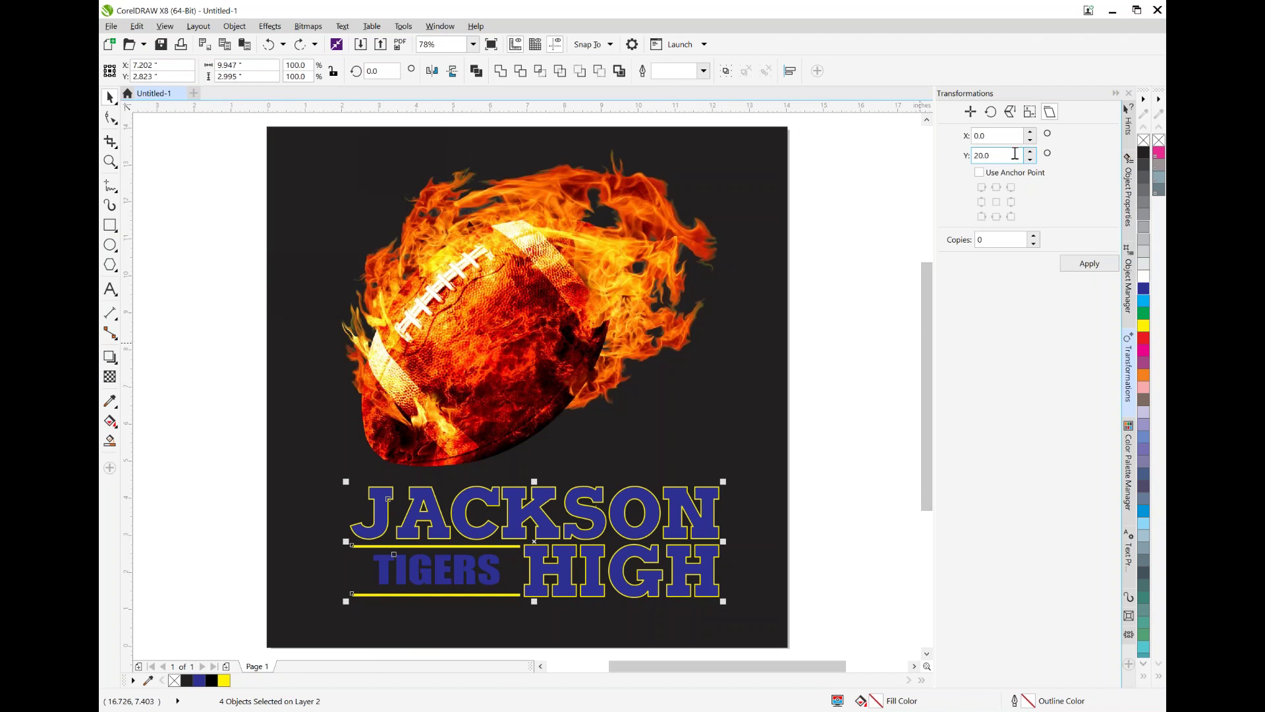
# Step: Skew the lettering and lines vertically by 10 degrees and fit them, about 9.96 inches wide, over the football's lower edge
pyautogui.write('10')
pyautogui.click(1094, 263)
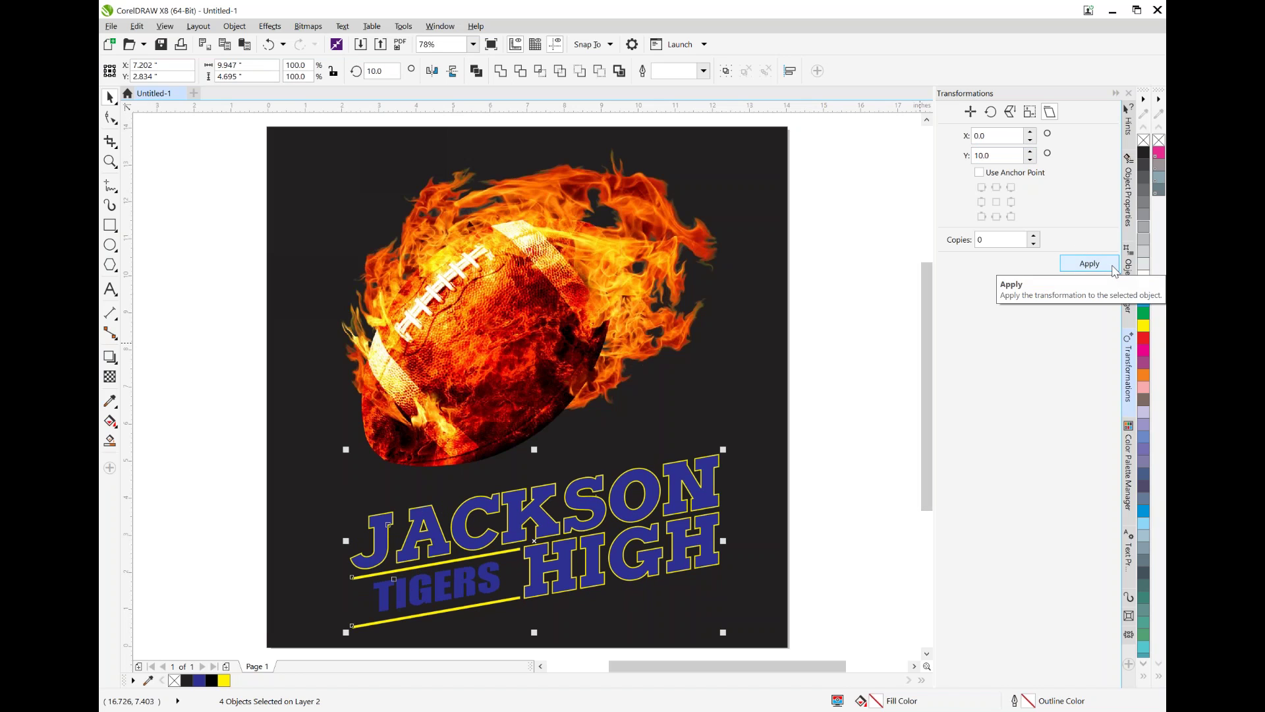
pyautogui.moveTo(723, 449); pyautogui.dragTo(643, 454)
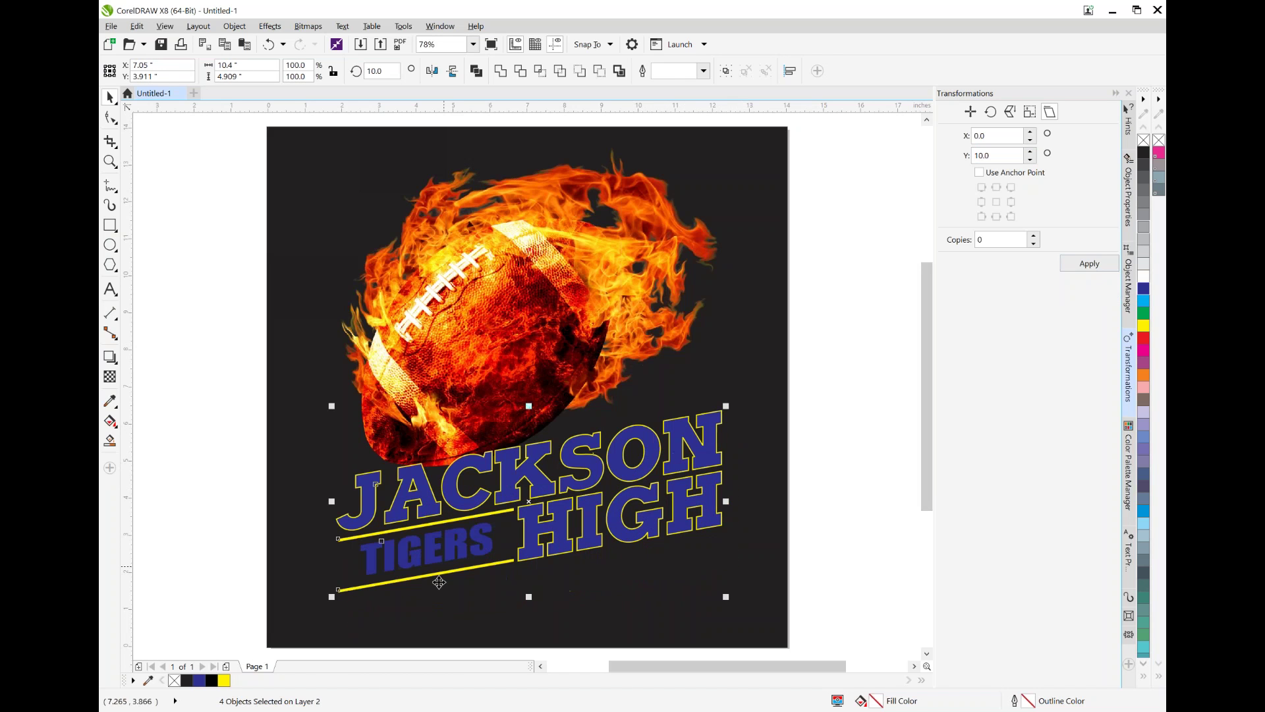
pyautogui.moveTo(329, 601); pyautogui.dragTo(350, 582)
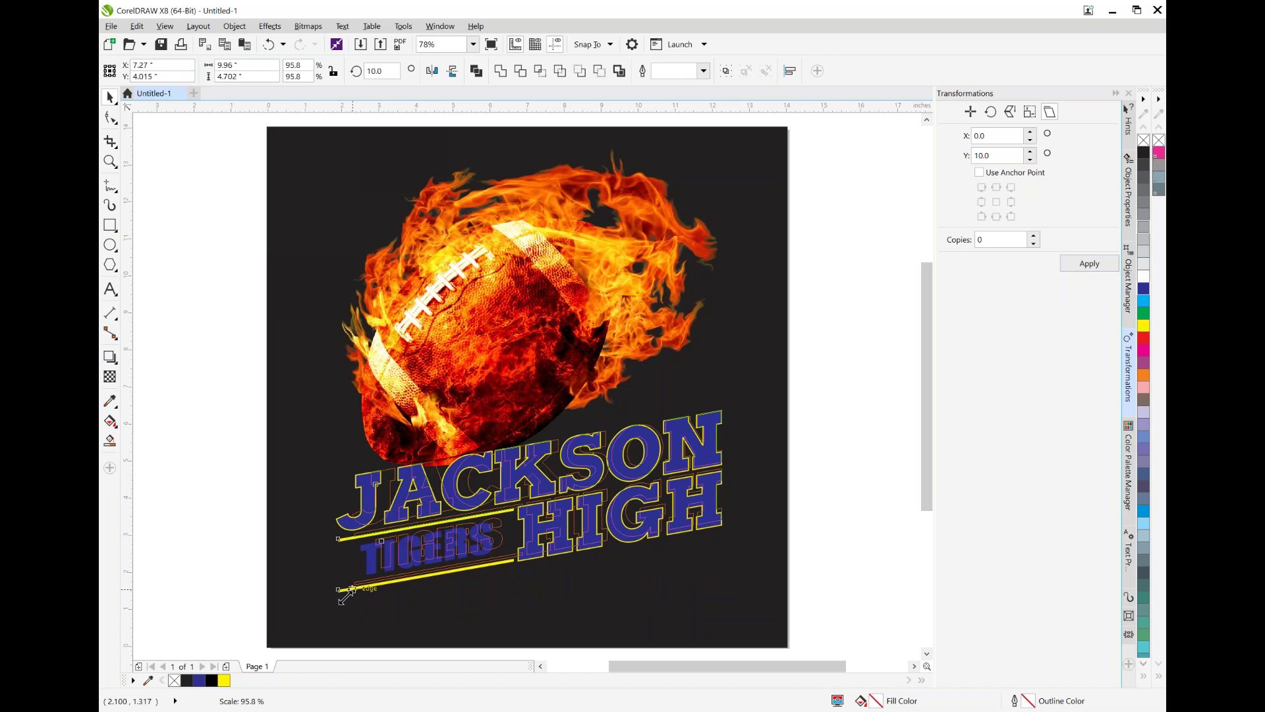
pyautogui.moveTo(672, 451); pyautogui.dragTo(672, 452)
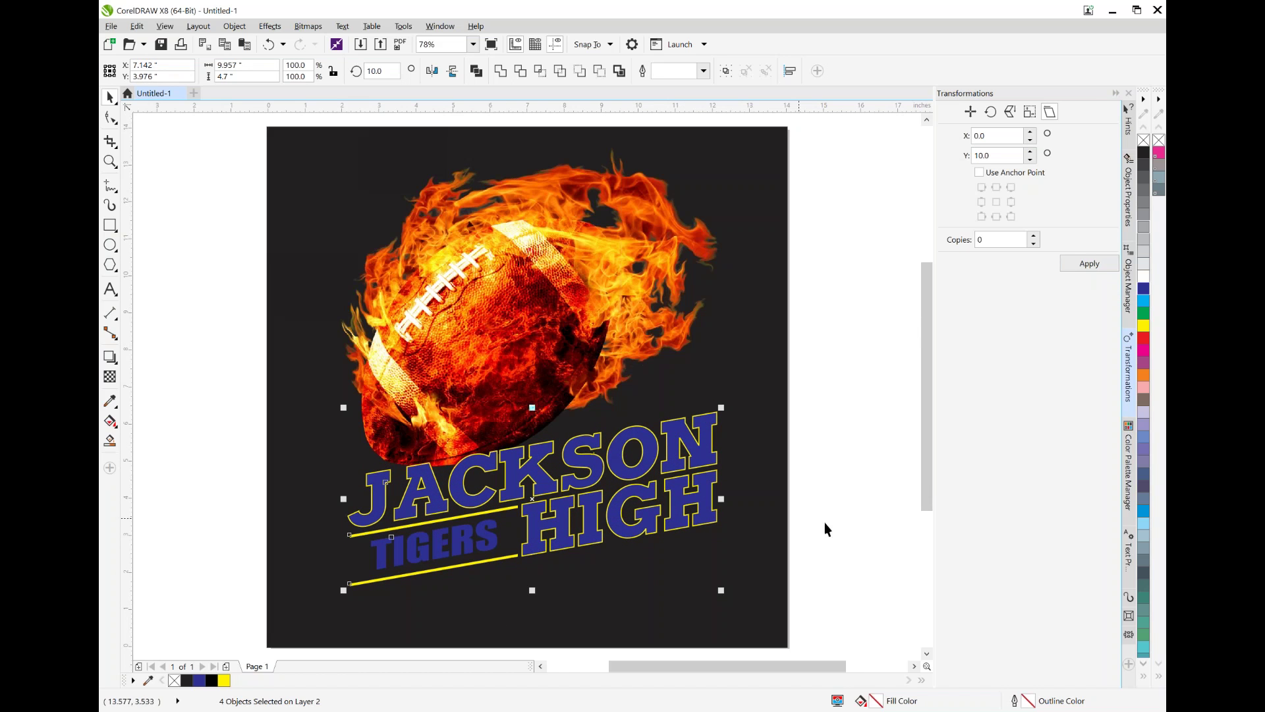
pyautogui.click(773, 568)
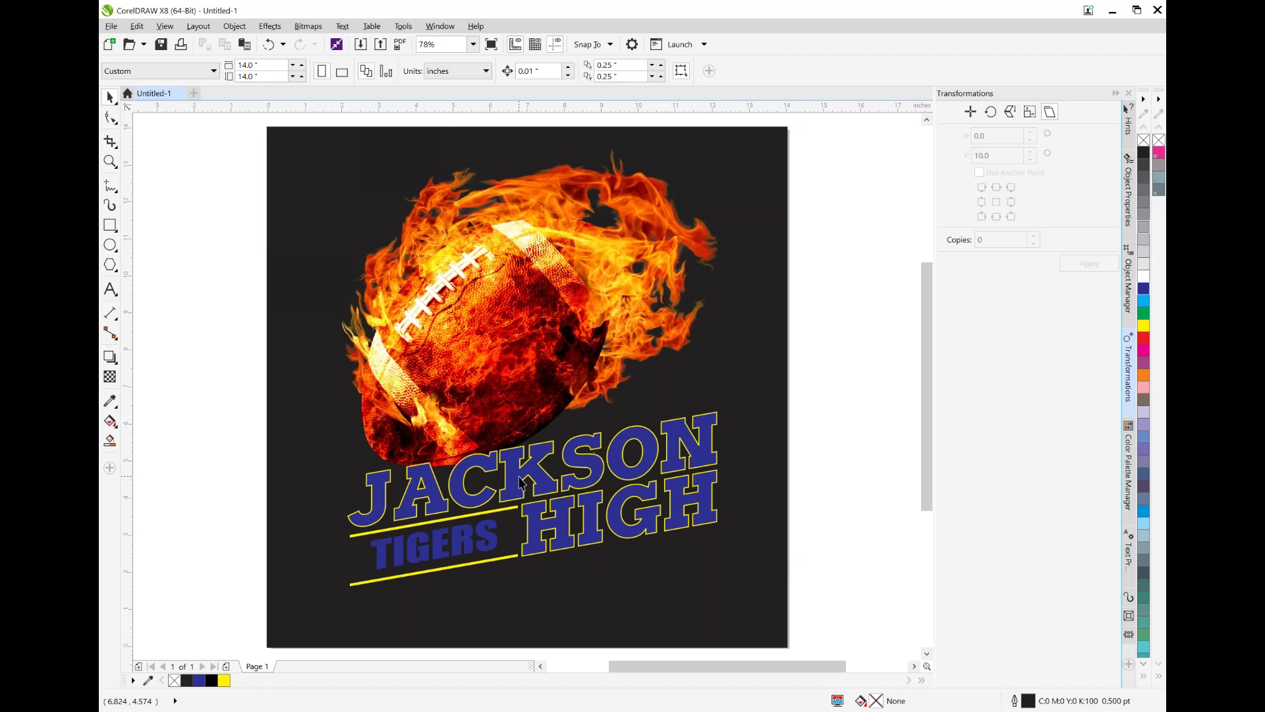
# Step: Try breaking the JACKSON HIGH curve apart into separate curves, and undo the break
pyautogui.click(565, 474)
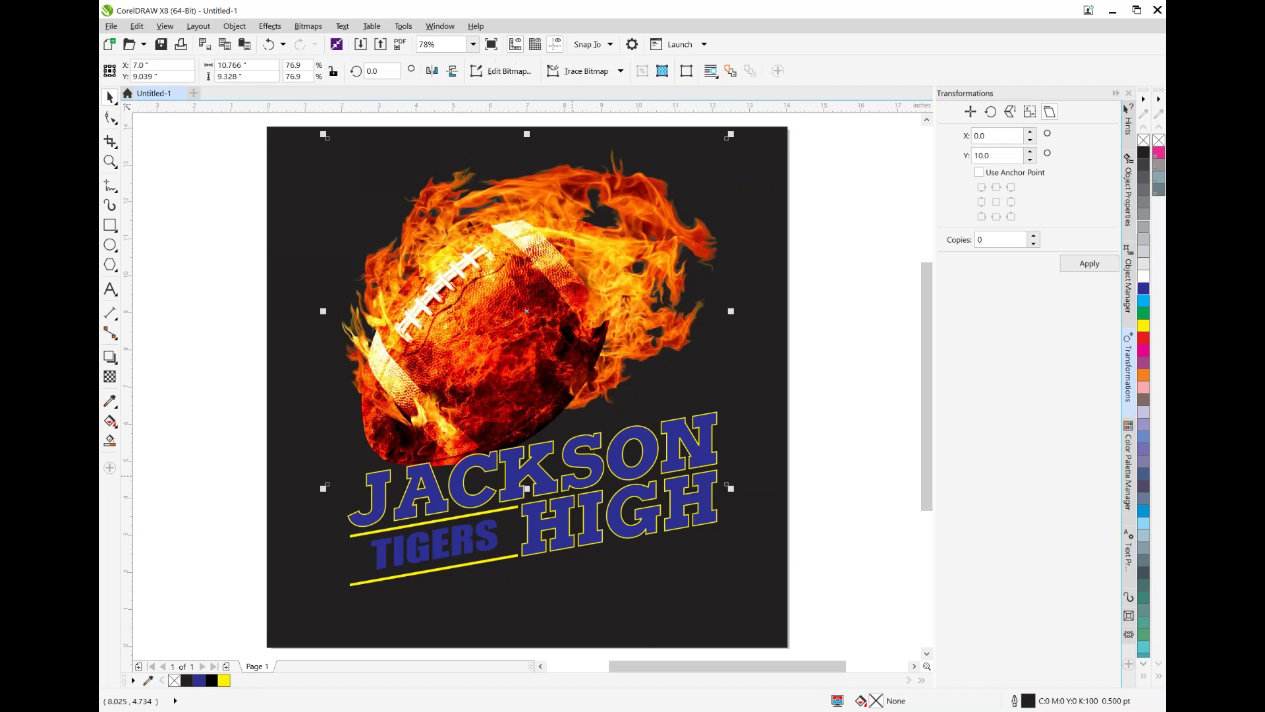
pyautogui.click(601, 489)
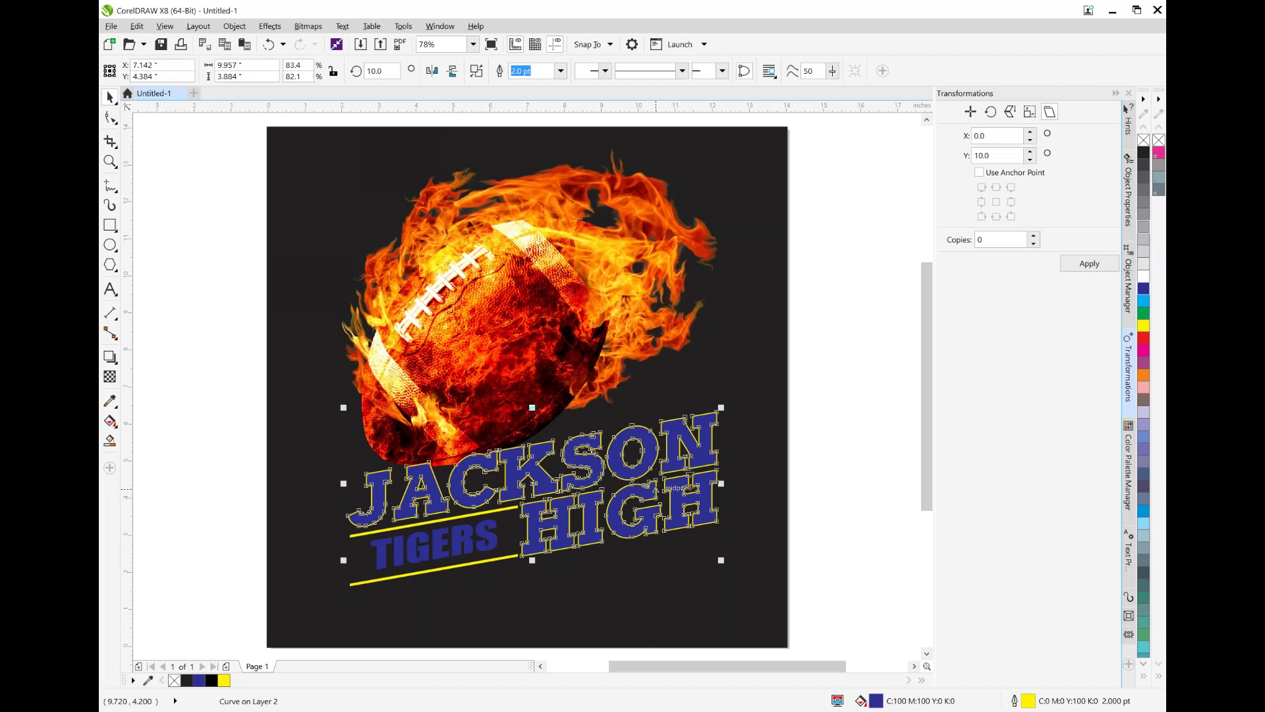
pyautogui.click(1131, 285)
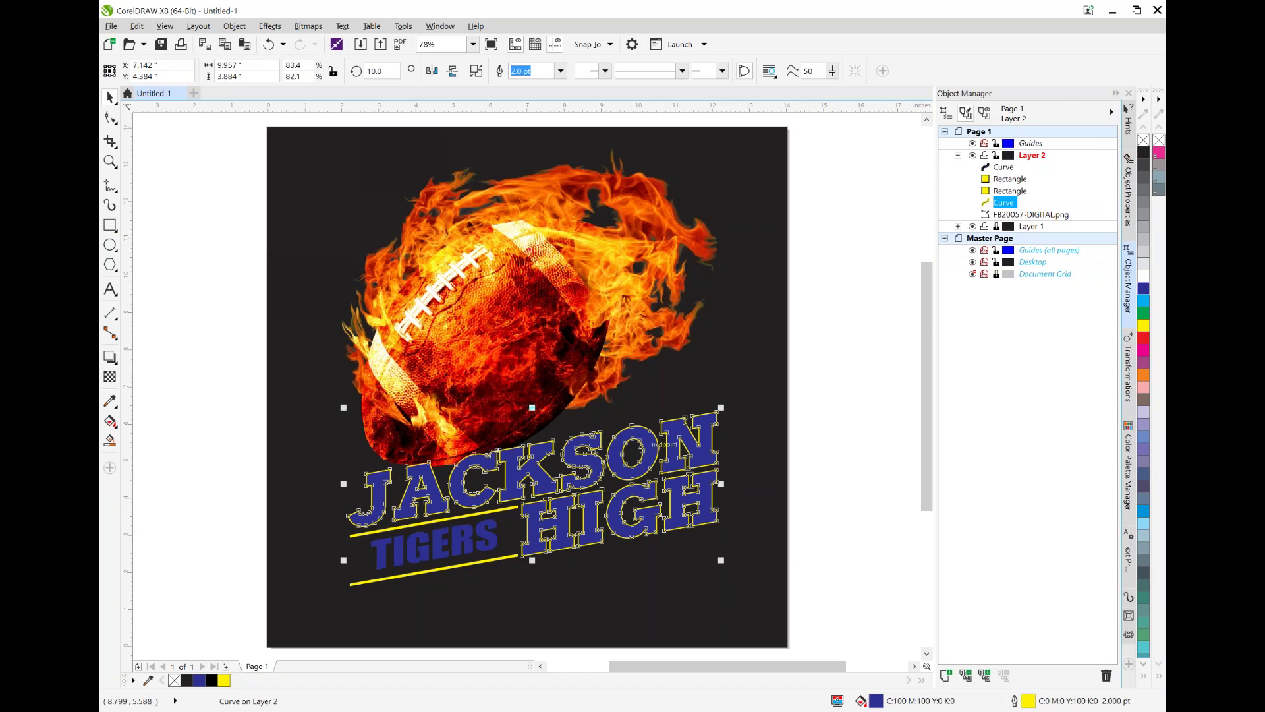
pyautogui.rightClick(651, 455)
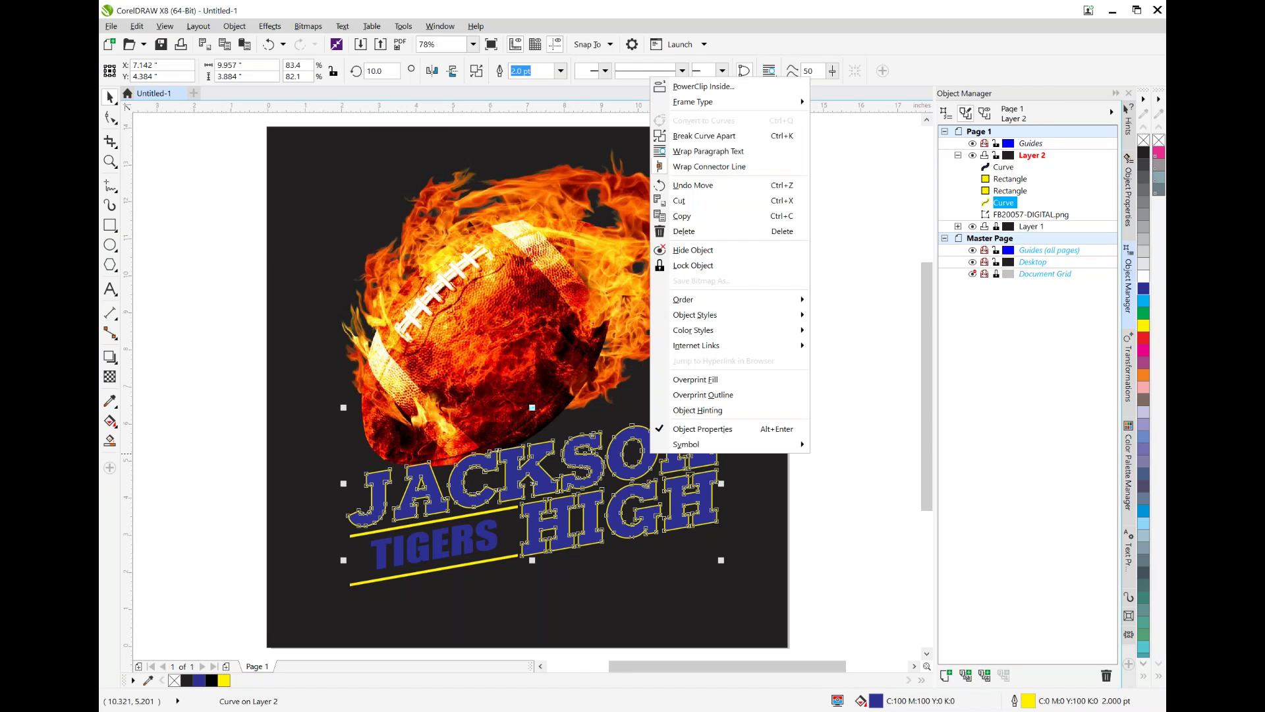
pyautogui.click(704, 136)
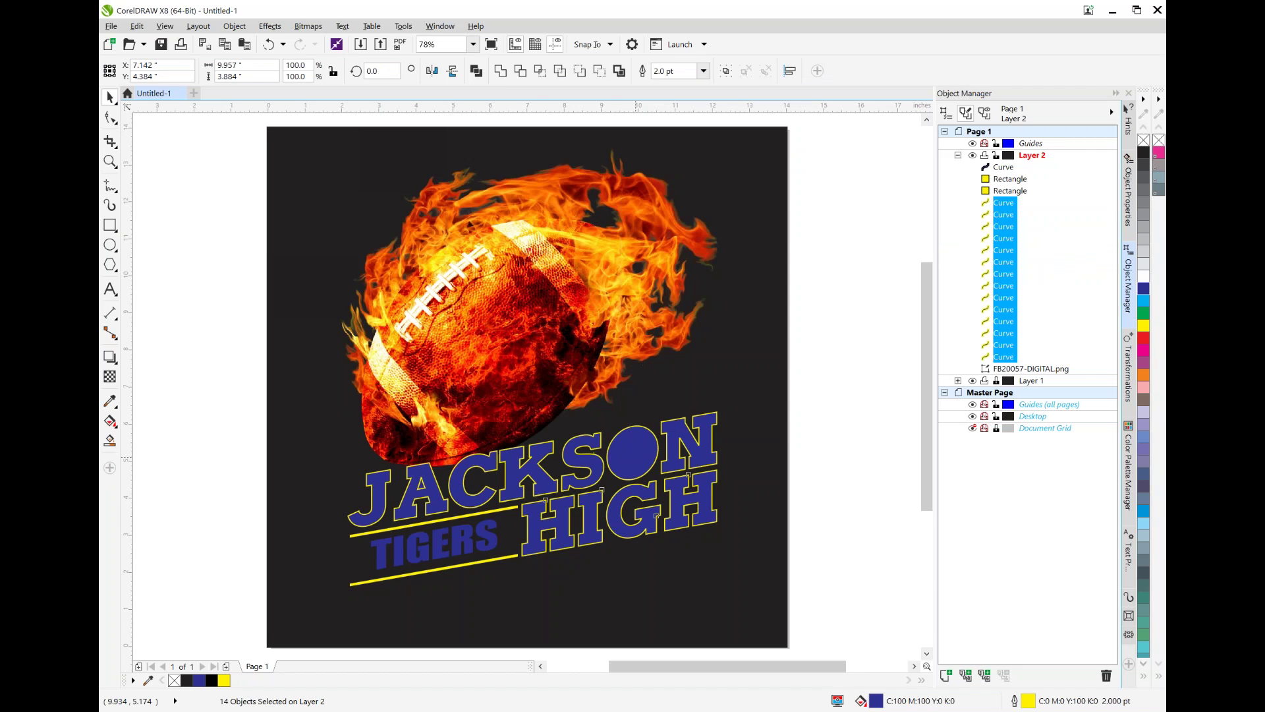
pyautogui.hotkey('ctrl', 'l')
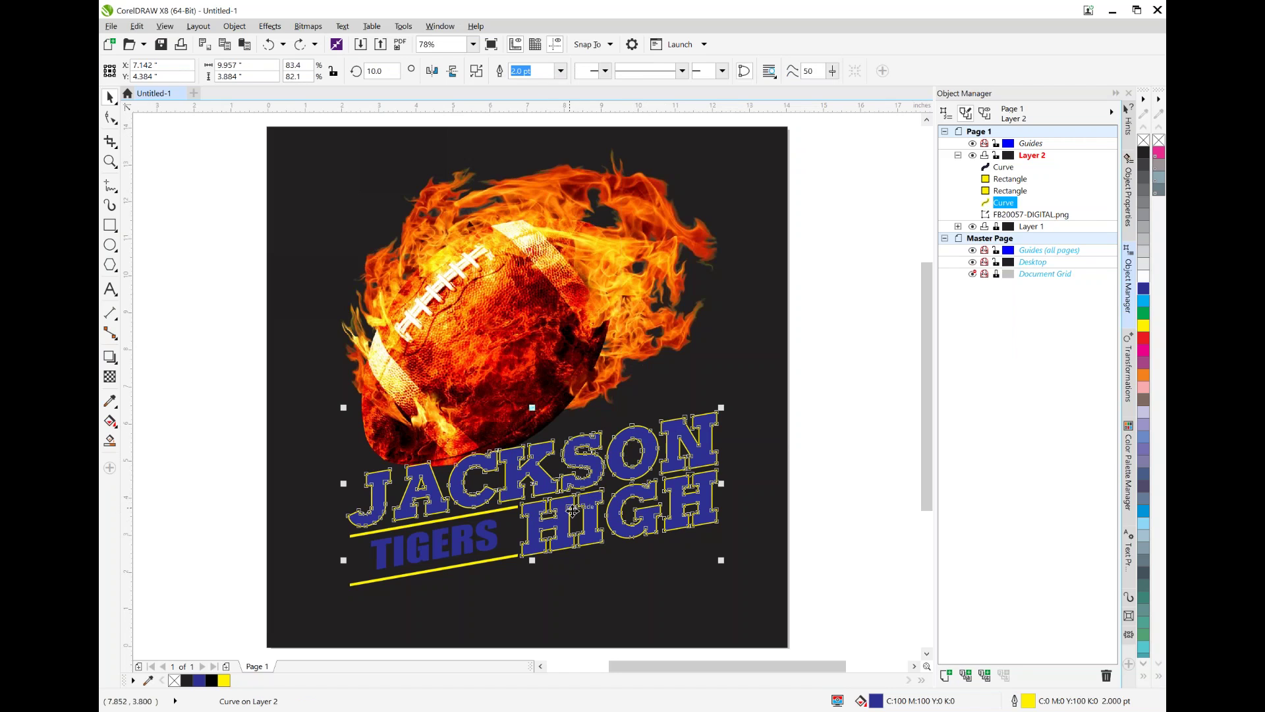
pyautogui.press('Escape')
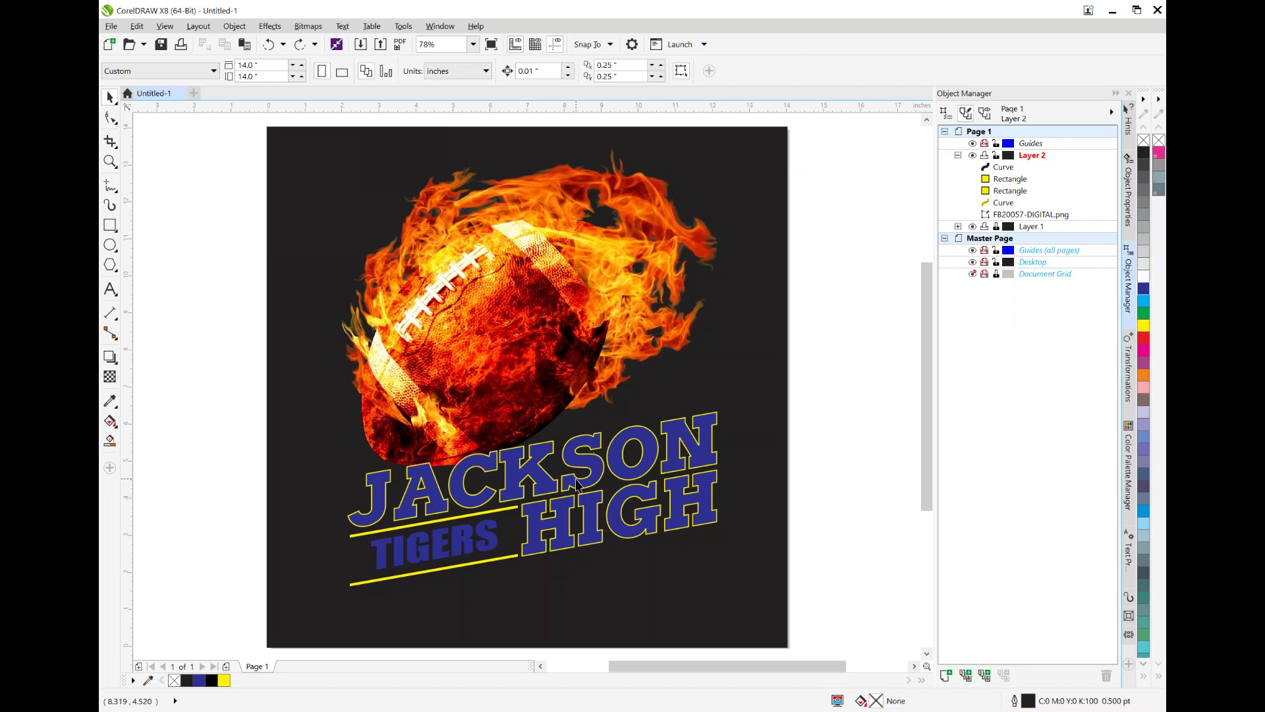
# Step: Undo the move, scaling and 10-degree skew of the lettering and lines
pyautogui.hotkey('ctrl', 'z')
pyautogui.hotkey('ctrl', 'z')
pyautogui.hotkey('ctrl', 'z')
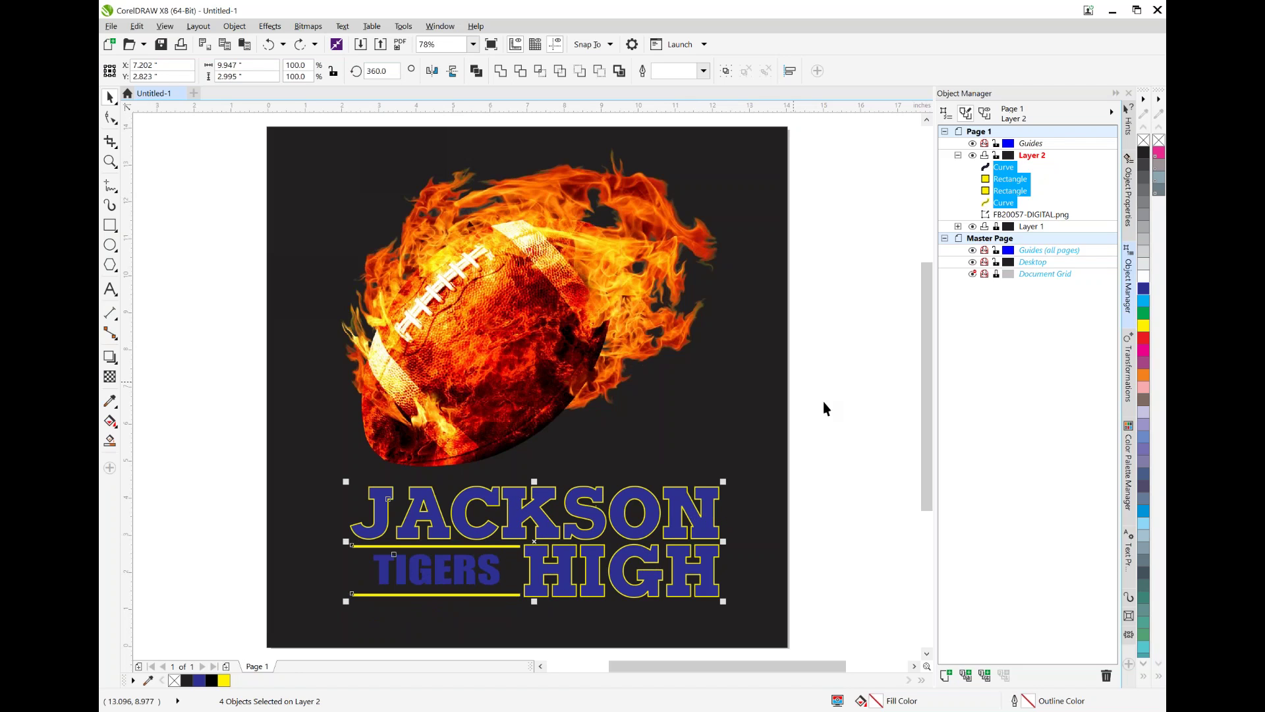
# Step: Delete the JACKSON HIGH lettering curve, keeping TIGERS and its two yellow lines
pyautogui.click(822, 504)
pyautogui.click(691, 527)
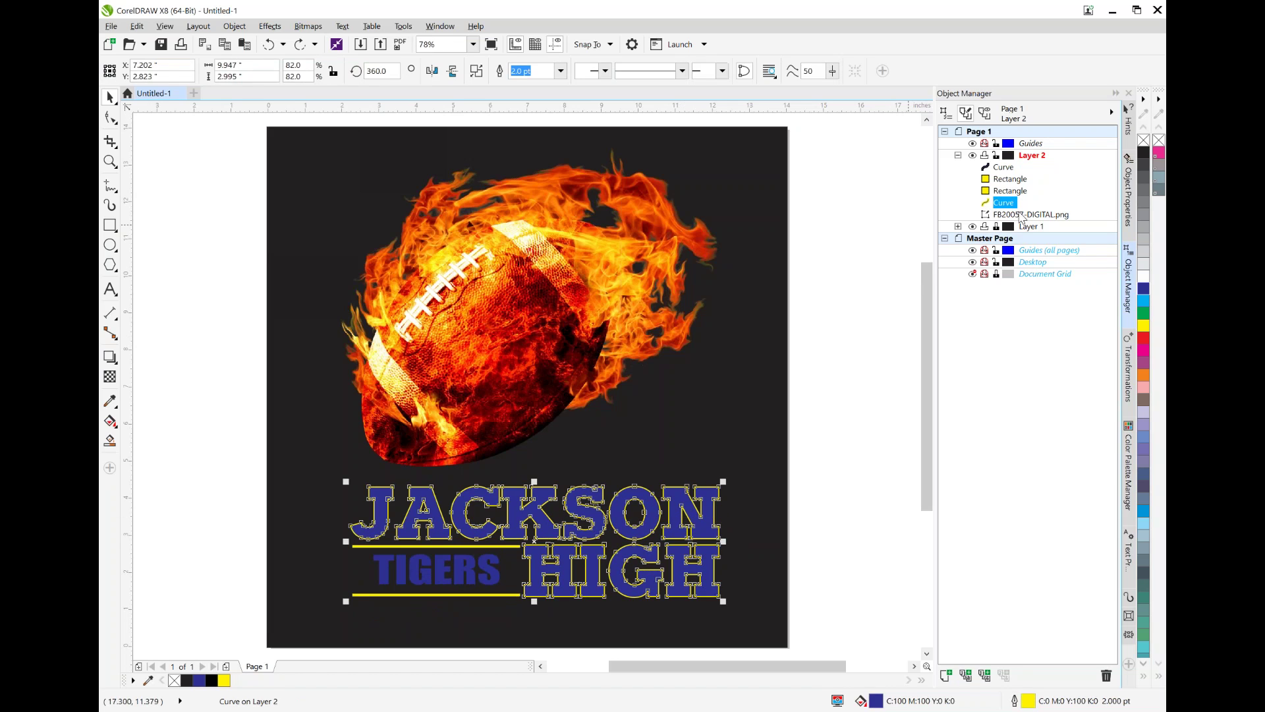
pyautogui.press('Delete')
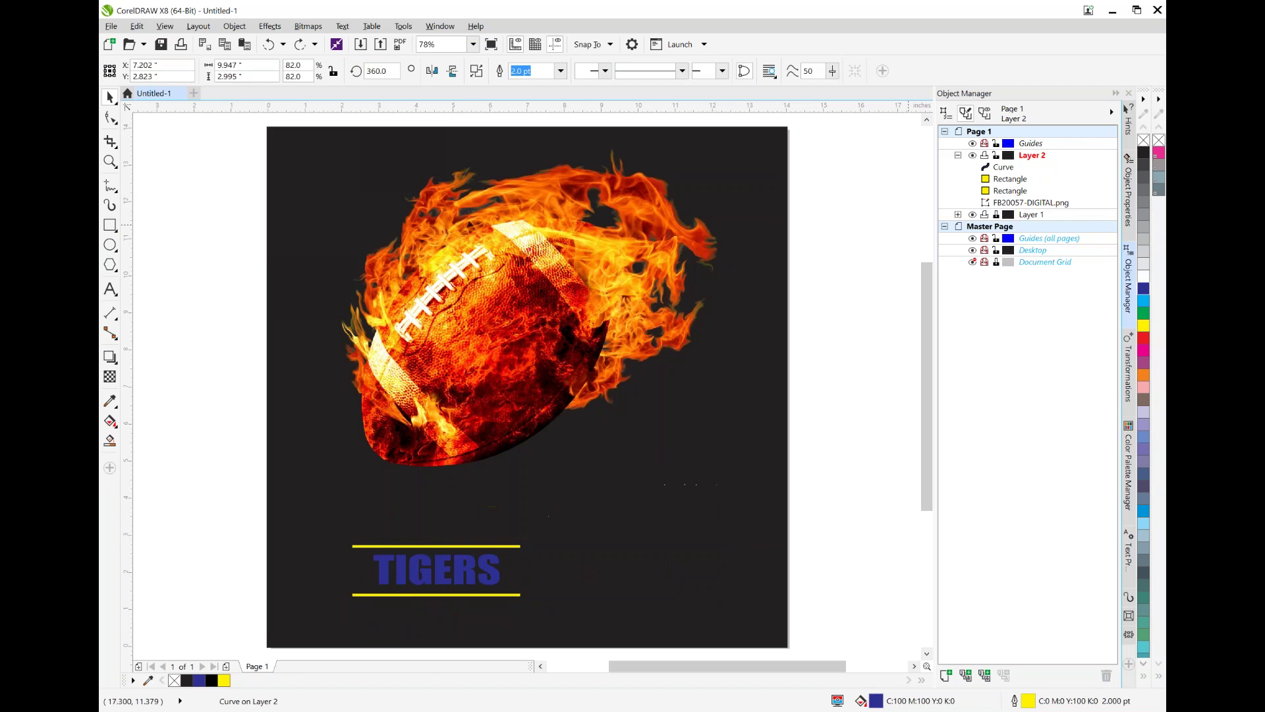
# Step: Add the artistic text JACKSON in 24 pt Arial on the dark background below the football's flames
pyautogui.click(110, 289)
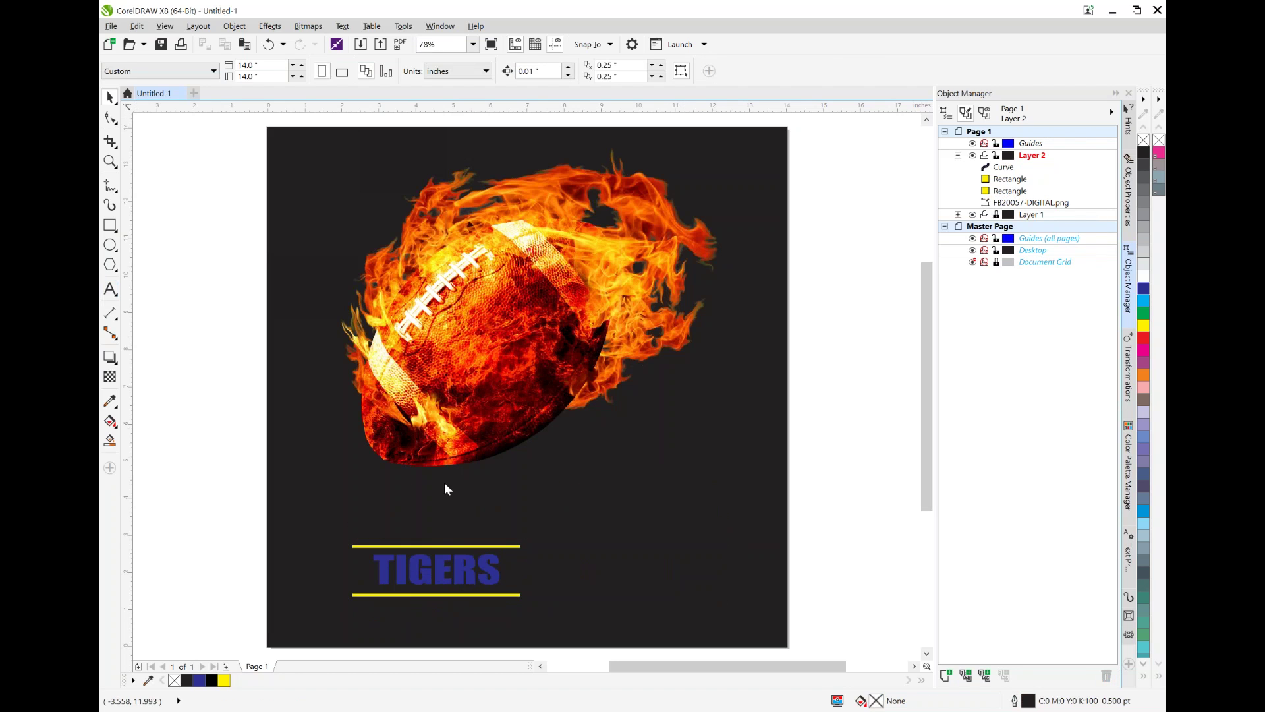
pyautogui.click(665, 487)
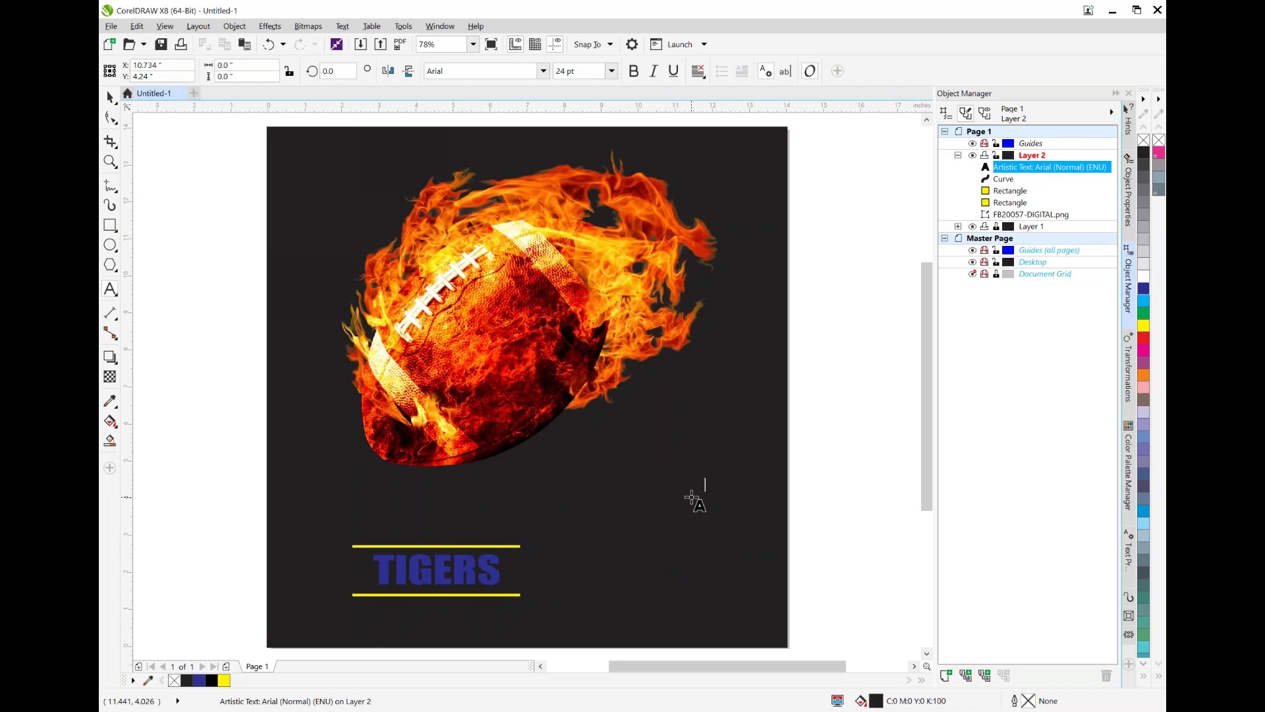
pyautogui.hotkey('ctrl', 'space')
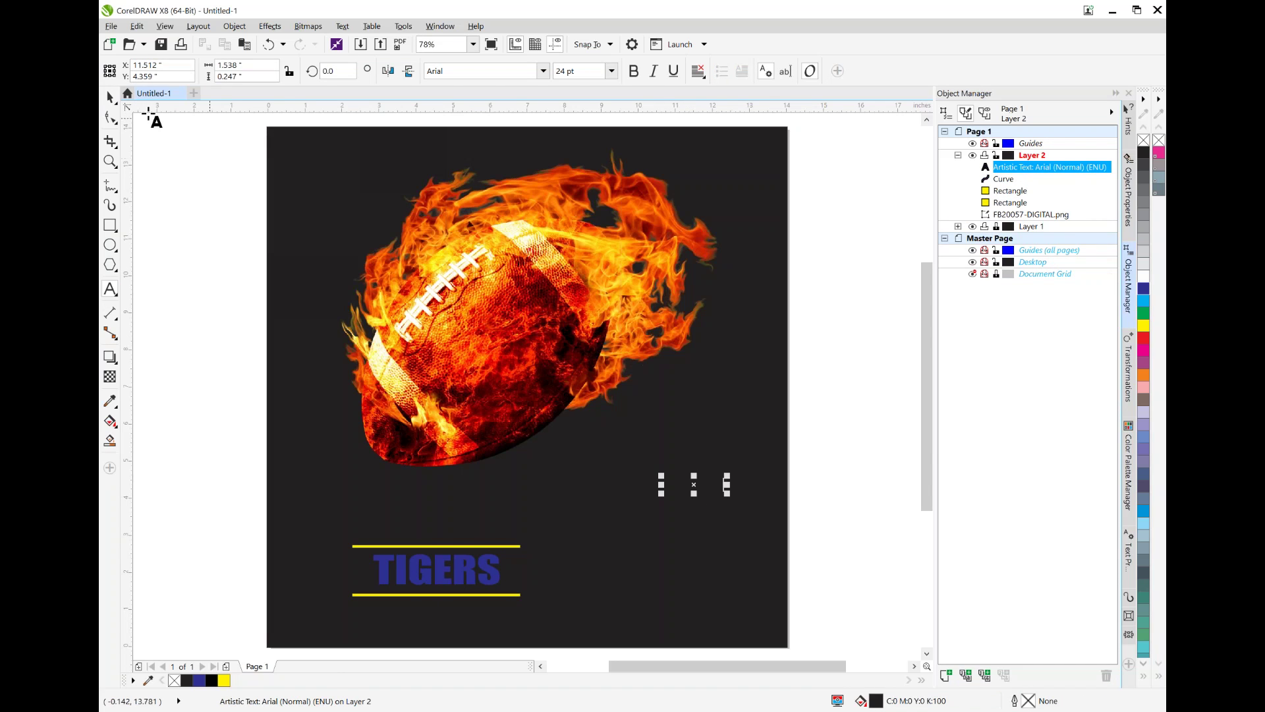
pyautogui.click(111, 98)
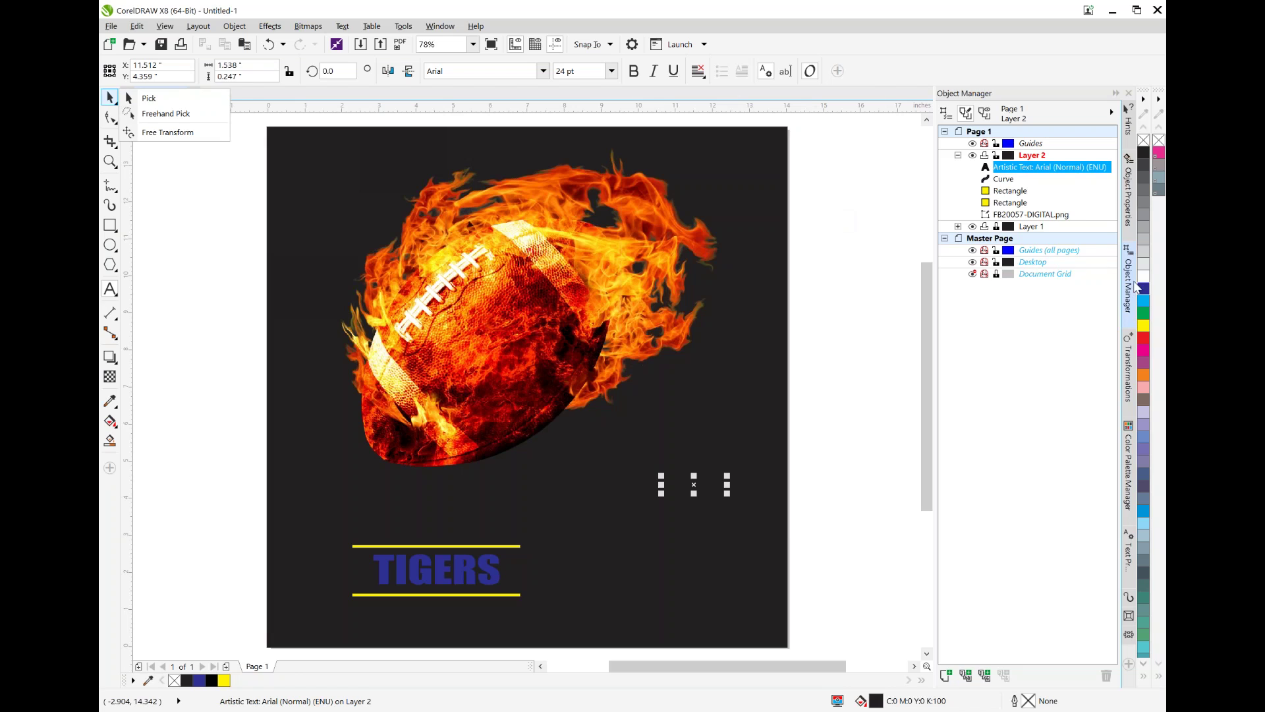
# Step: Fill all the letters of the JACKSON text with blue (C100 M100 Y0 K0)
pyautogui.hotkey('ctrl', 'space')
pyautogui.click(113, 109)
pyautogui.click(147, 98)
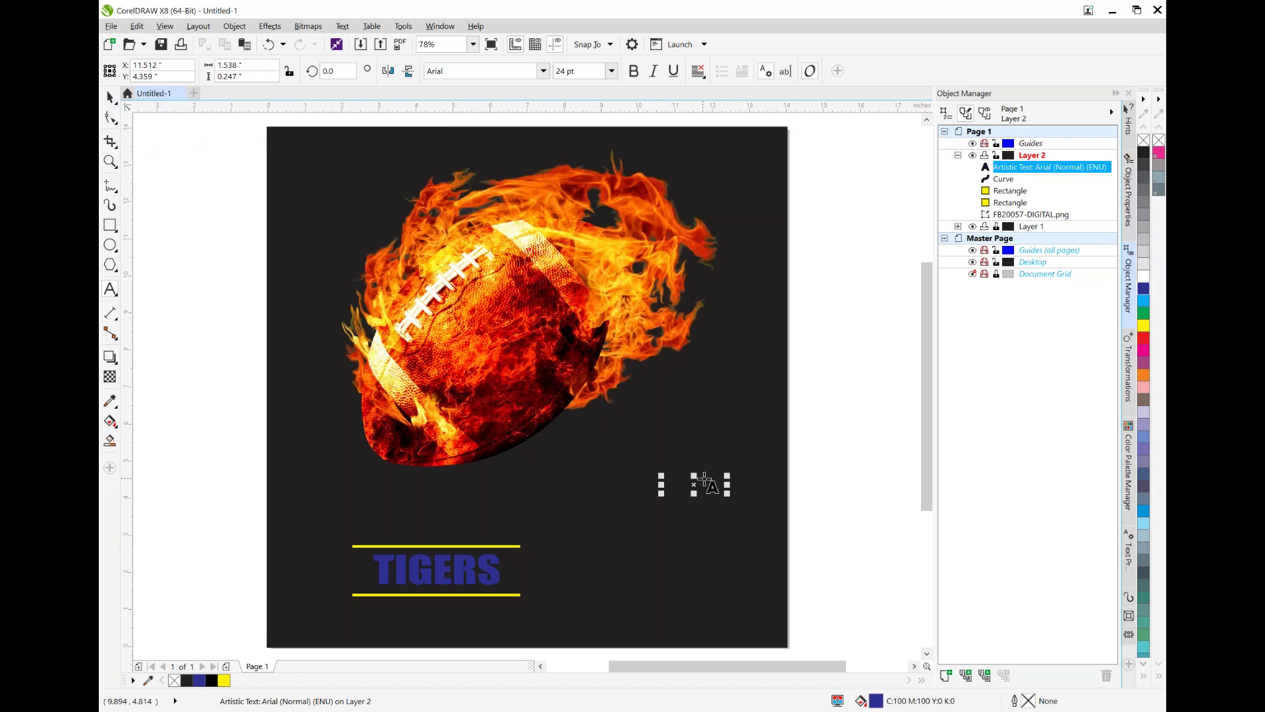
pyautogui.hotkey('ctrl', 'space')
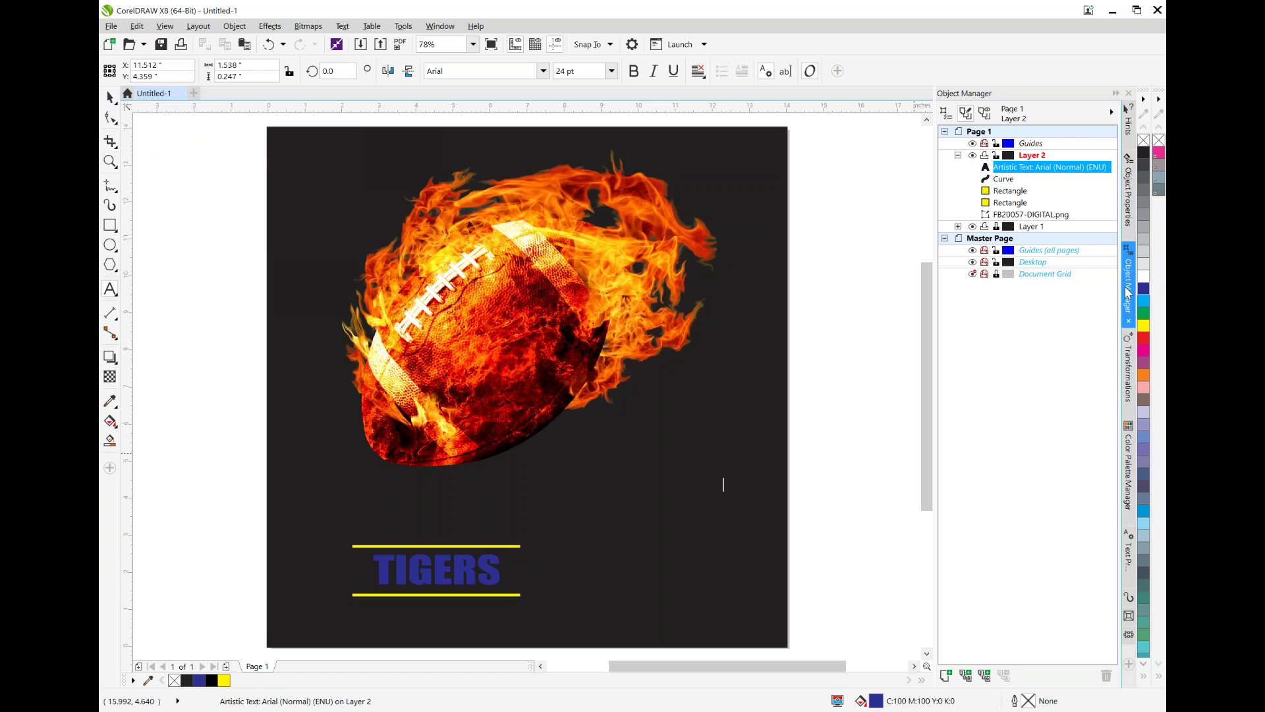
pyautogui.hotkey('ctrl', 'a')
pyautogui.hotkey('ctrl', 'space')
pyautogui.moveTo(720, 485); pyautogui.dragTo(656, 485)
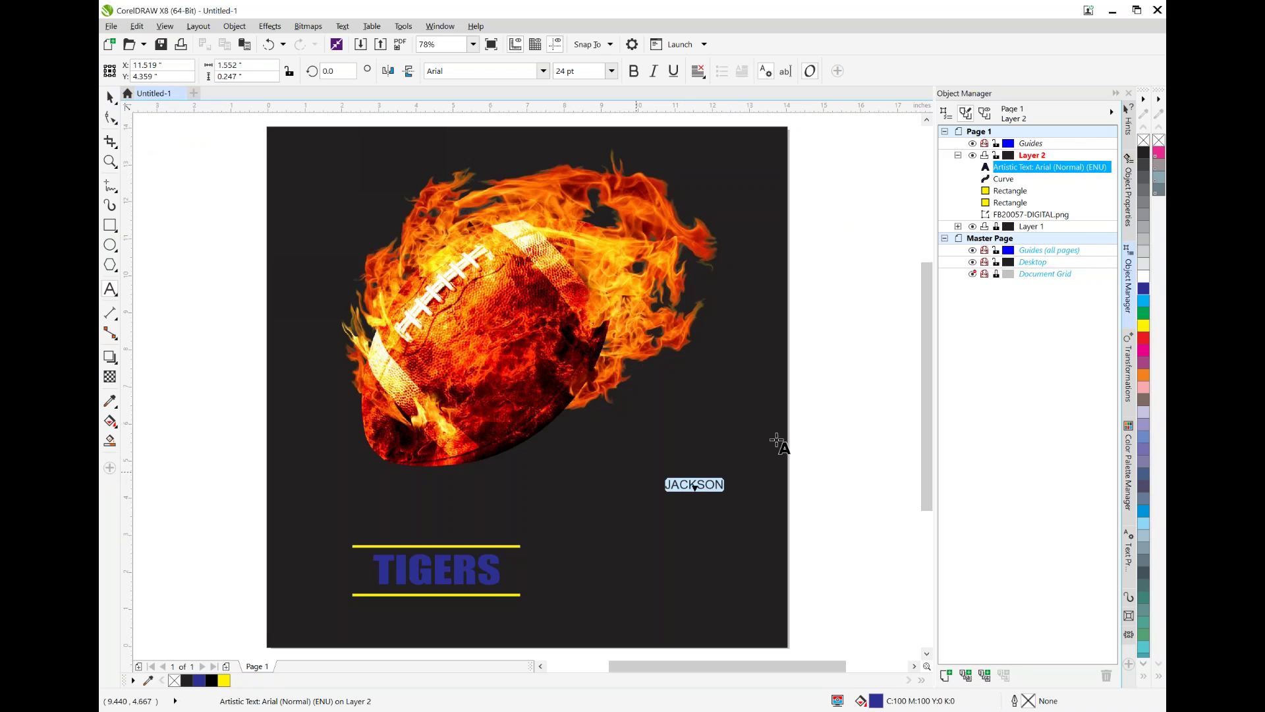
pyautogui.click(1143, 295)
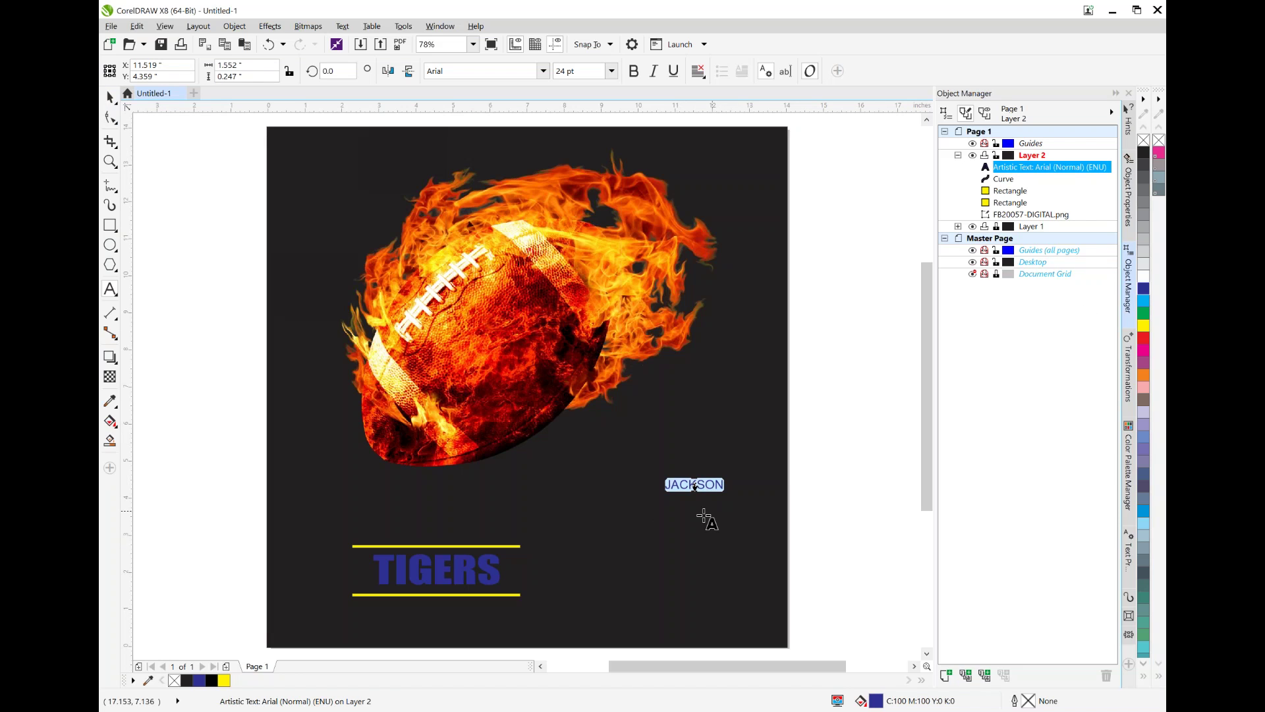
pyautogui.click(655, 488)
pyautogui.hotkey('ctrl', 'space')
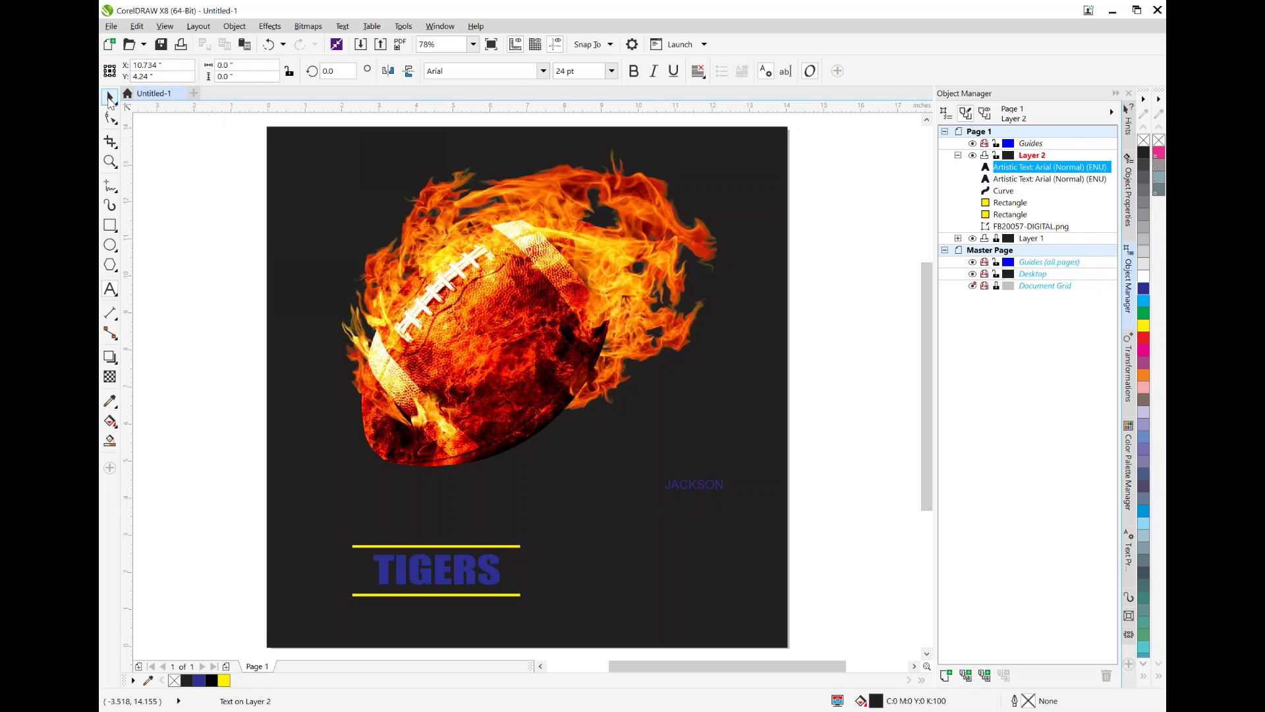
# Step: Delete the extra artistic text object and enlarge JACKSON to about 143 pt above the TIGERS lettering
pyautogui.press('Delete')
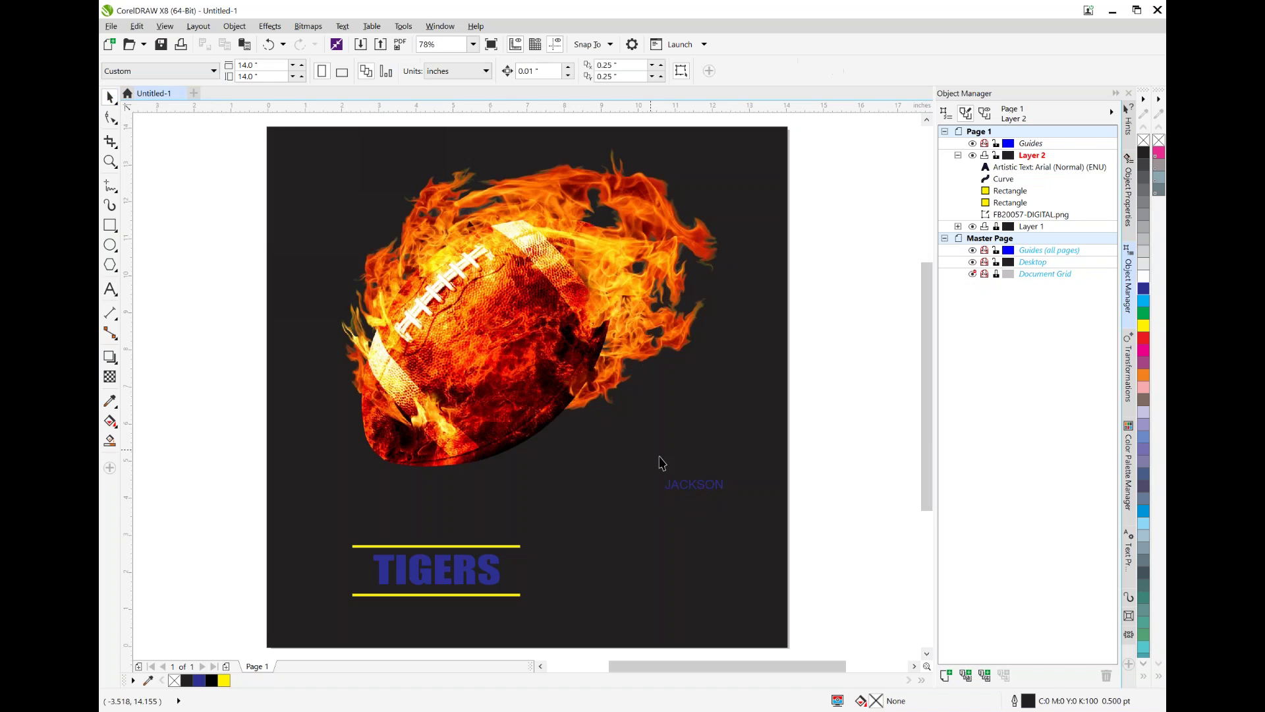
pyautogui.click(1014, 168)
pyautogui.moveTo(659, 498); pyautogui.dragTo(322, 545)
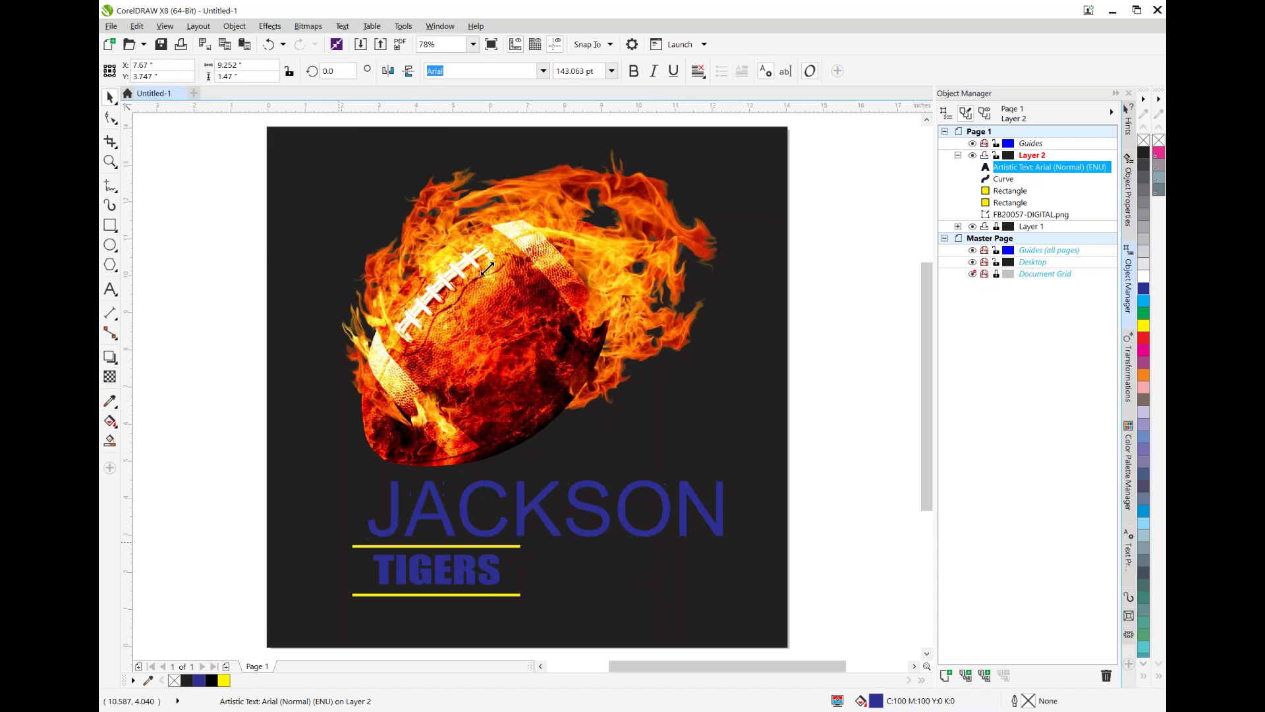
# Step: Set JACKSON in the Typoster font, shift it over TIGERS and stretch it to about 10.1 by 1.6 inches
pyautogui.click(544, 71)
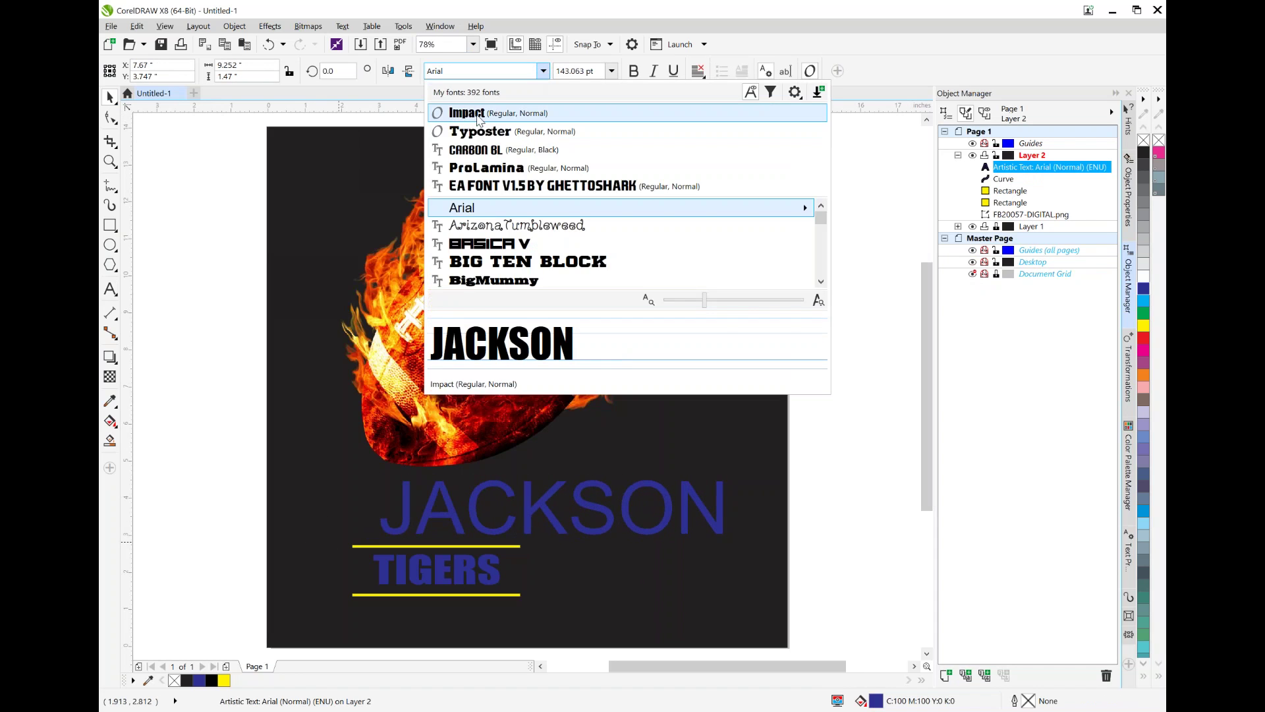
pyautogui.click(483, 135)
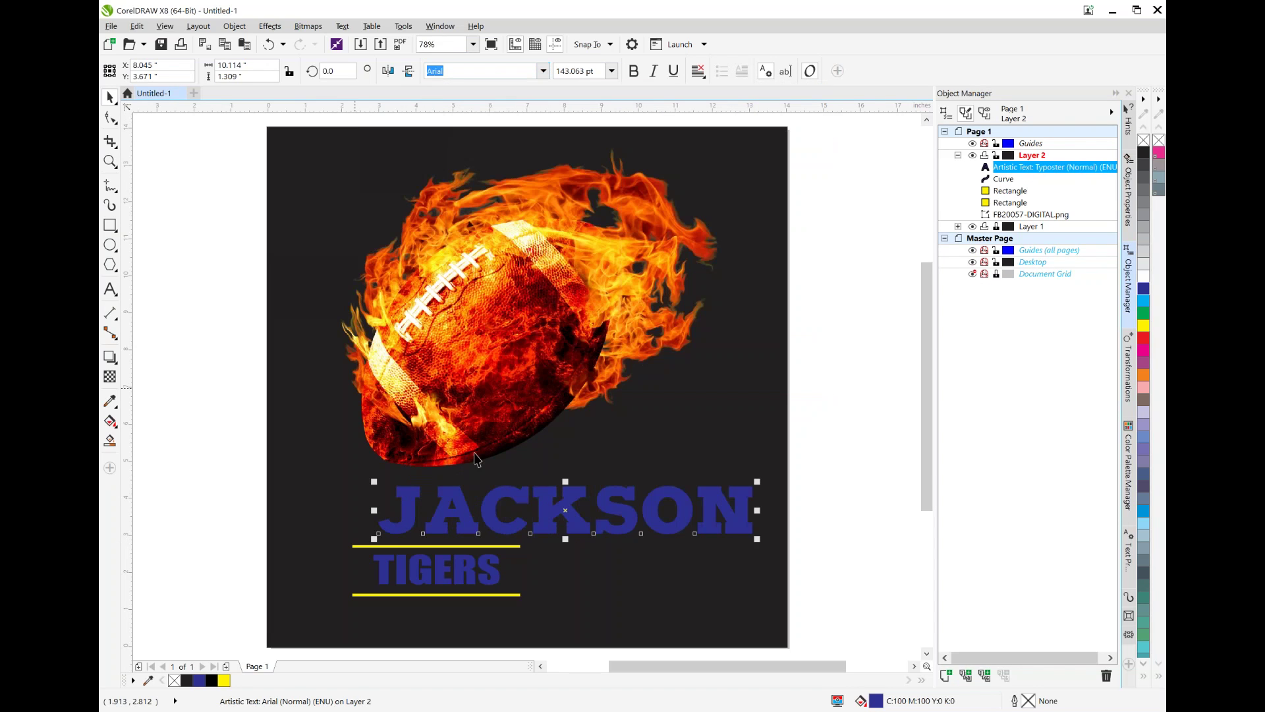
pyautogui.moveTo(613, 522)
pyautogui.mouseDown()
pyautogui.moveTo(629, 525)
pyautogui.moveTo(622, 516)
pyautogui.mouseUp()
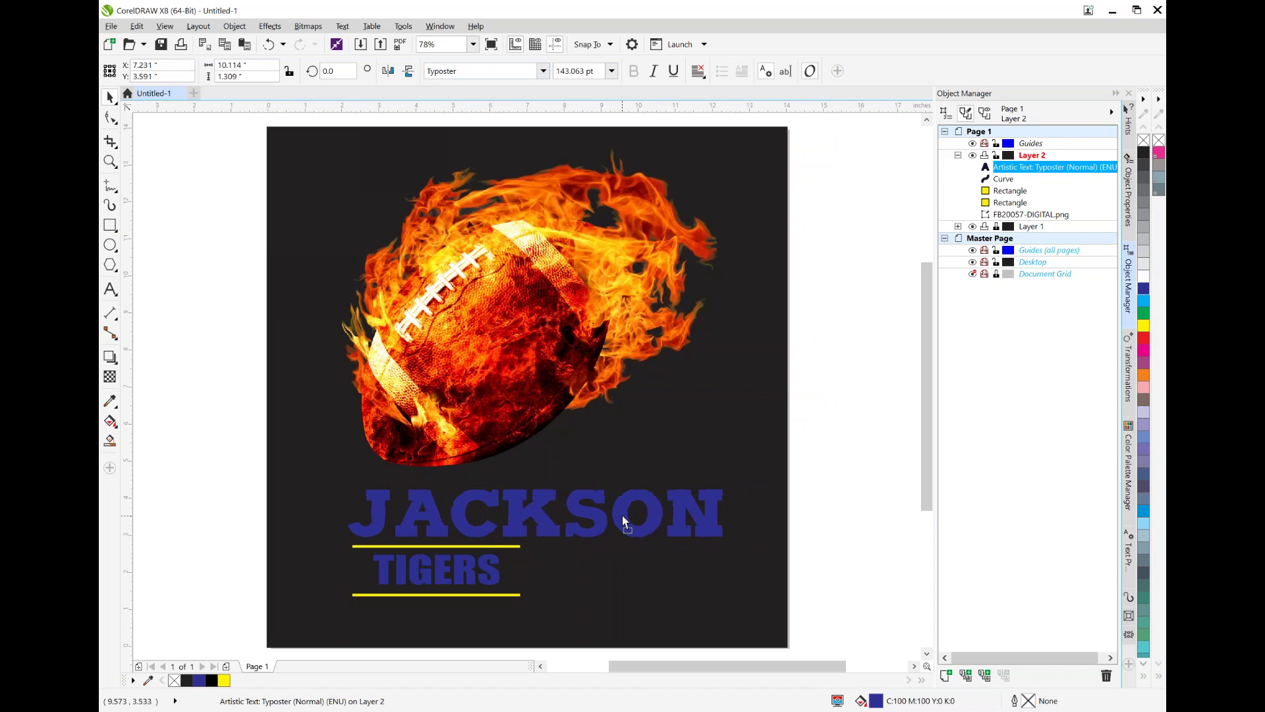
pyautogui.moveTo(538, 486); pyautogui.dragTo(538, 478)
# Step: Duplicate the JACKSON text and place the copy below the original, beside the TIGERS lettering
pyautogui.rightClick(561, 513)
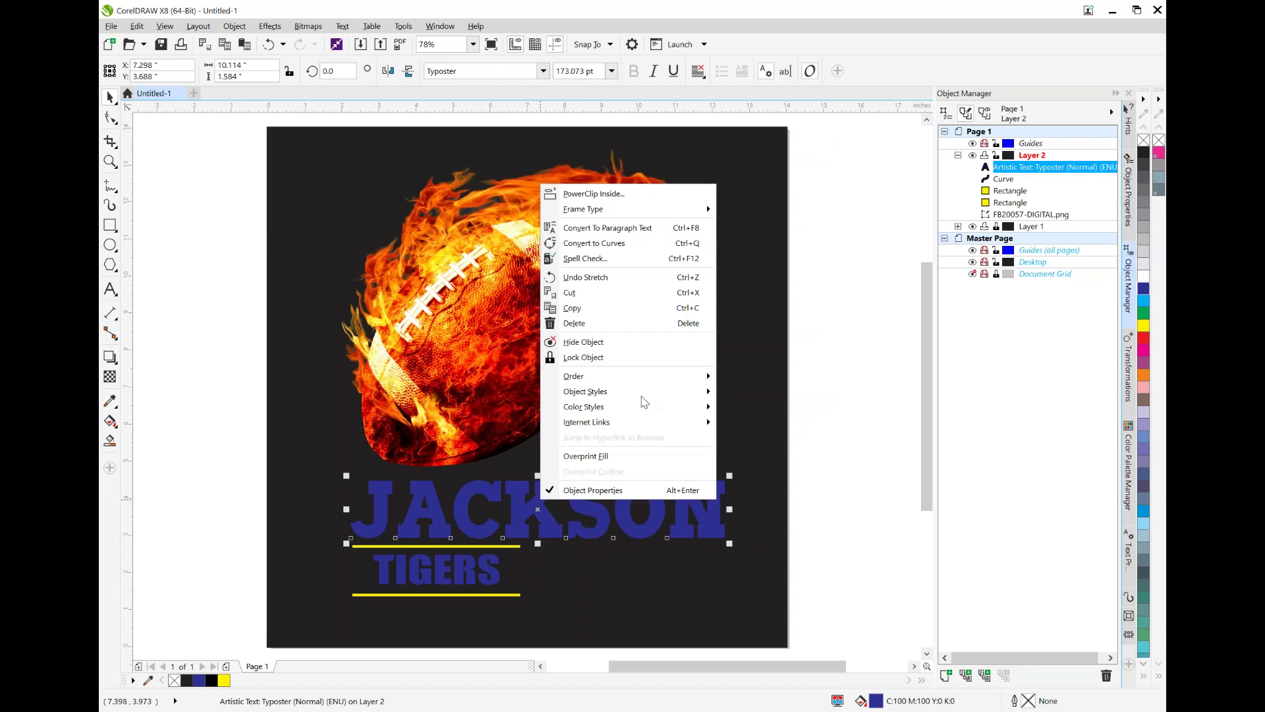
pyautogui.click(591, 309)
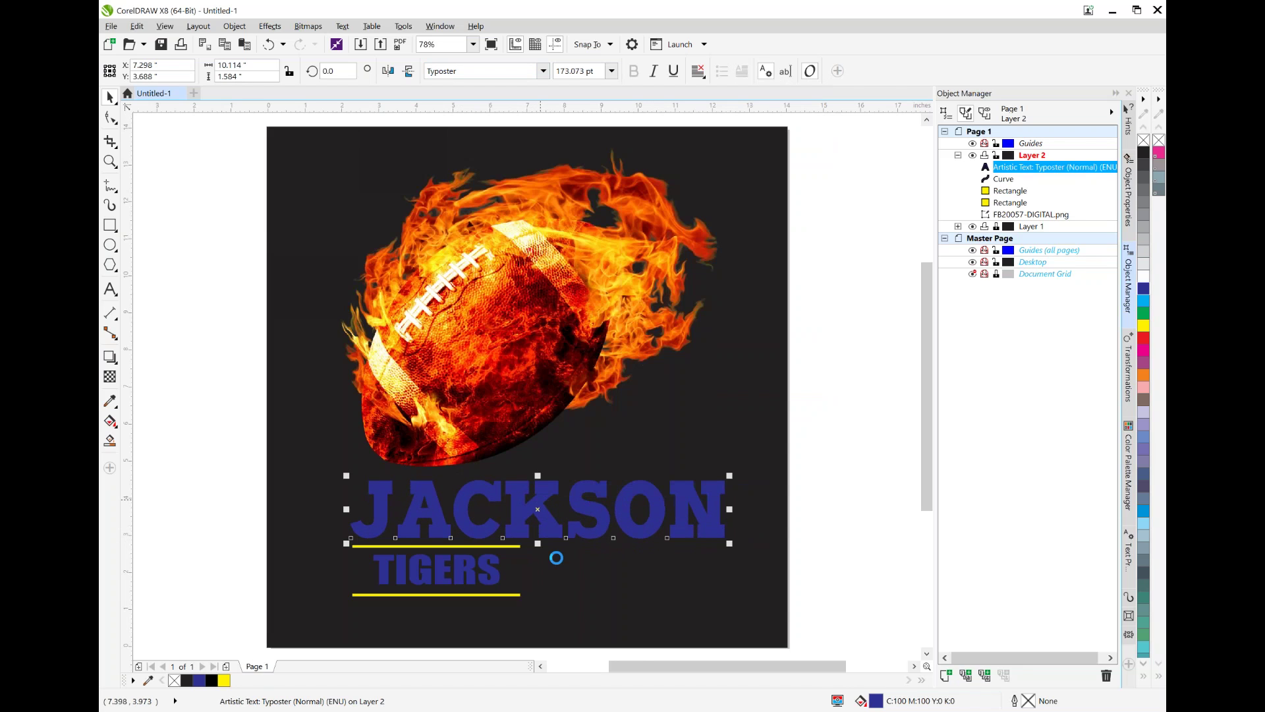
pyautogui.click(637, 638)
pyautogui.click(653, 393)
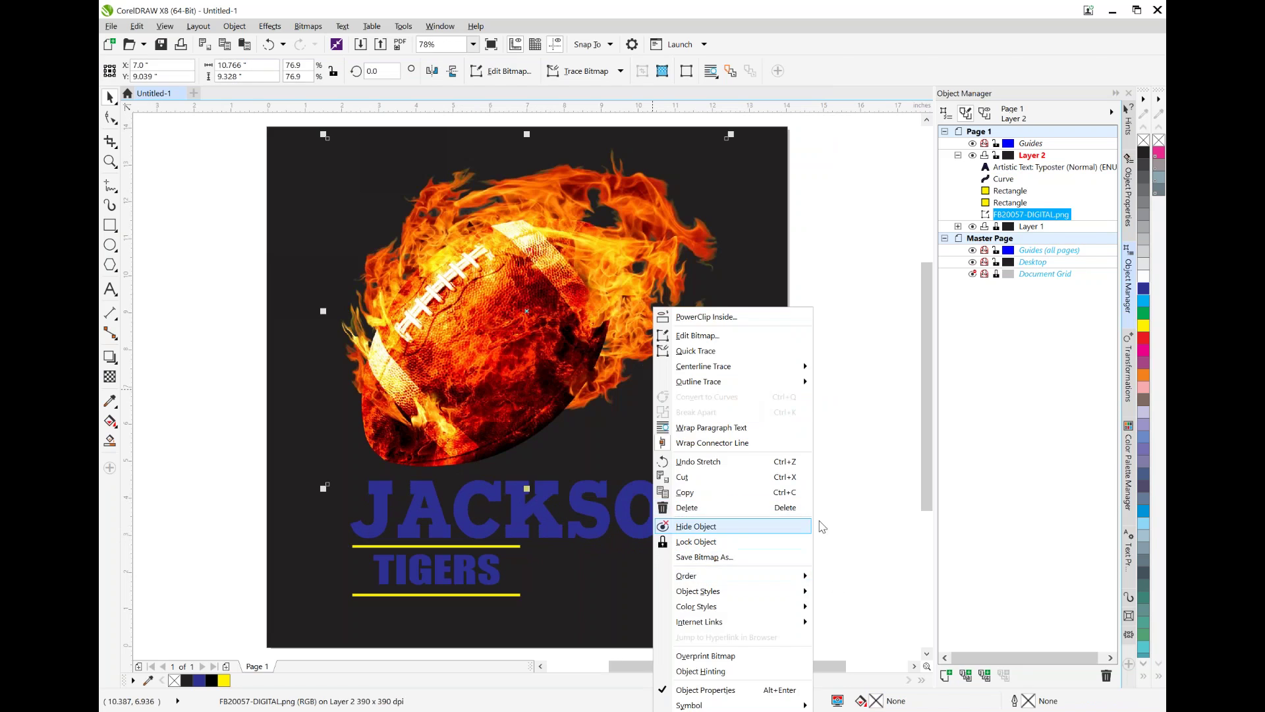
pyautogui.click(819, 525)
pyautogui.rightClick(730, 611)
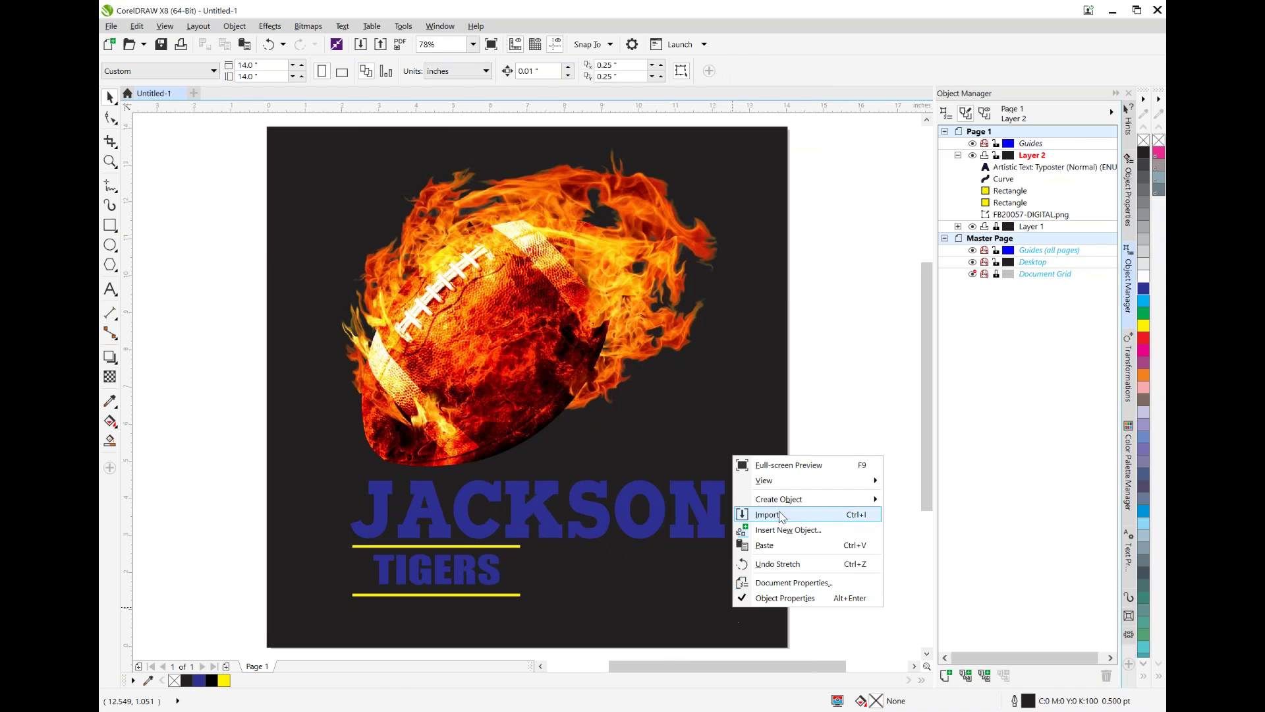
pyautogui.click(771, 545)
pyautogui.moveTo(578, 490); pyautogui.dragTo(756, 556)
# Step: Replace the wording of the lower JACKSON copy with HIGH
pyautogui.doubleClick(740, 572)
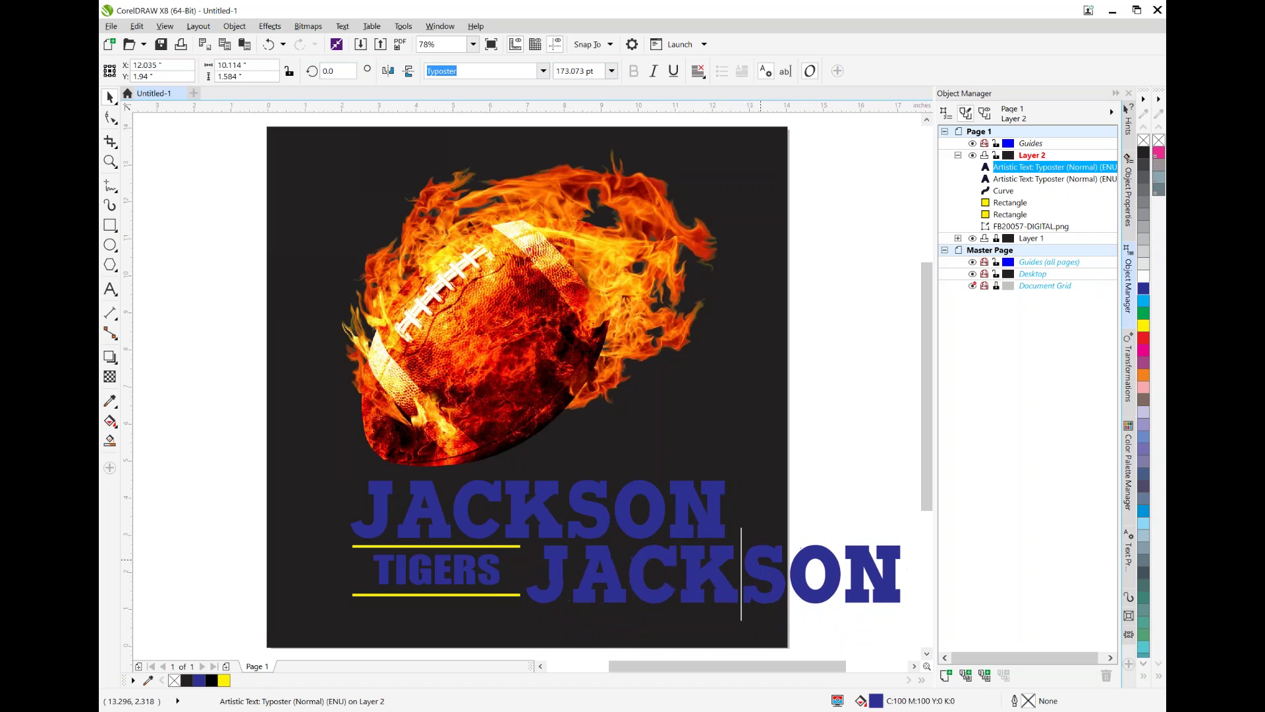
pyautogui.moveTo(899, 563); pyautogui.dragTo(620, 561)
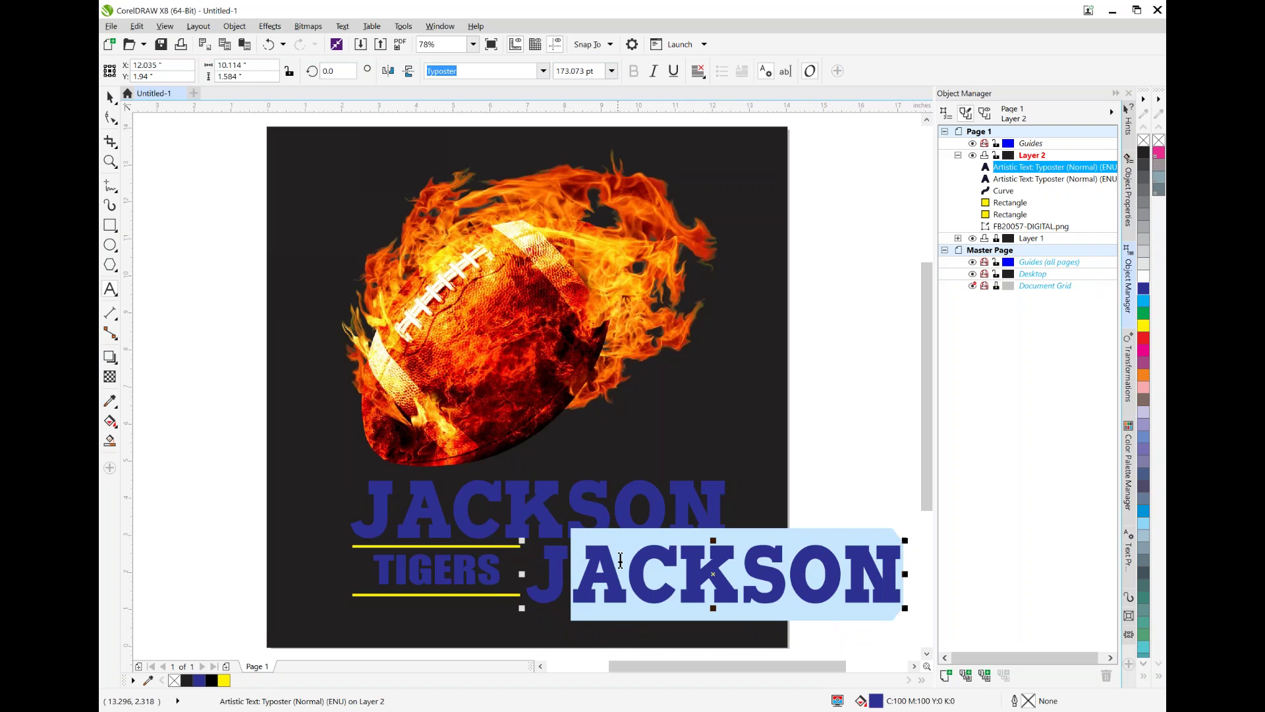
pyautogui.moveTo(536, 575); pyautogui.dragTo(531, 574)
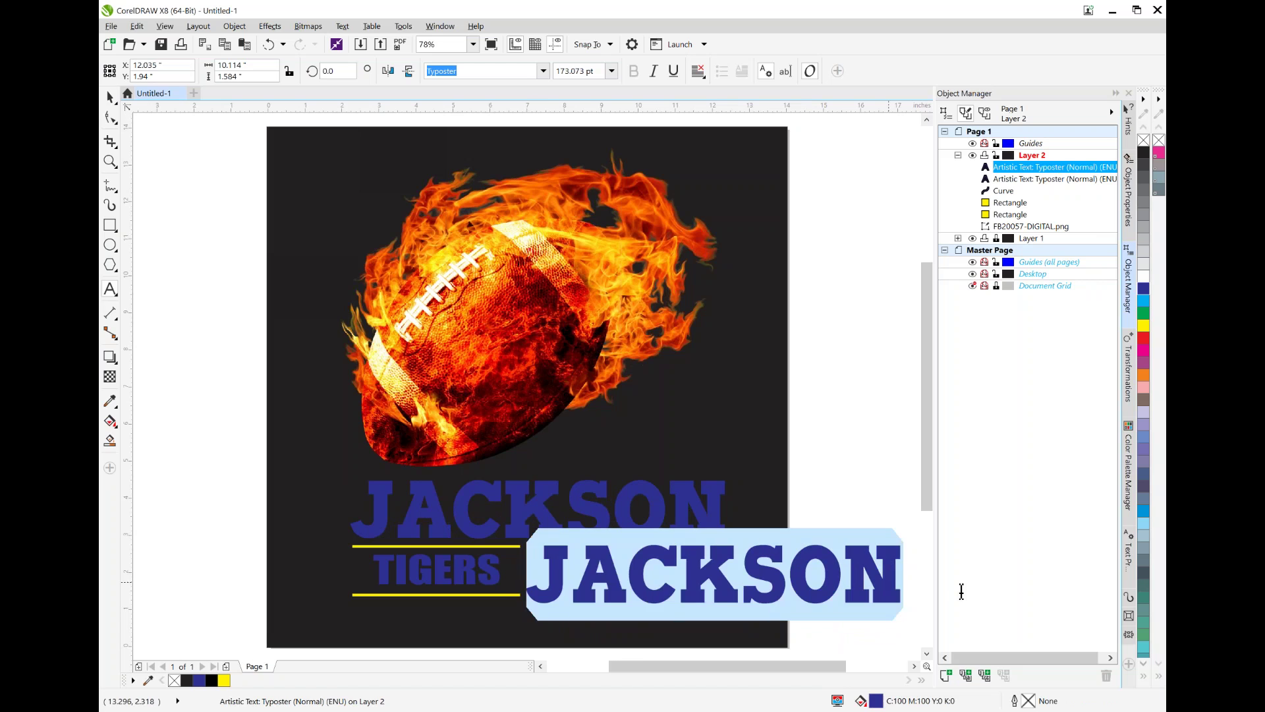
pyautogui.hscroll(1, 962, 591)
pyautogui.write('HIGH')
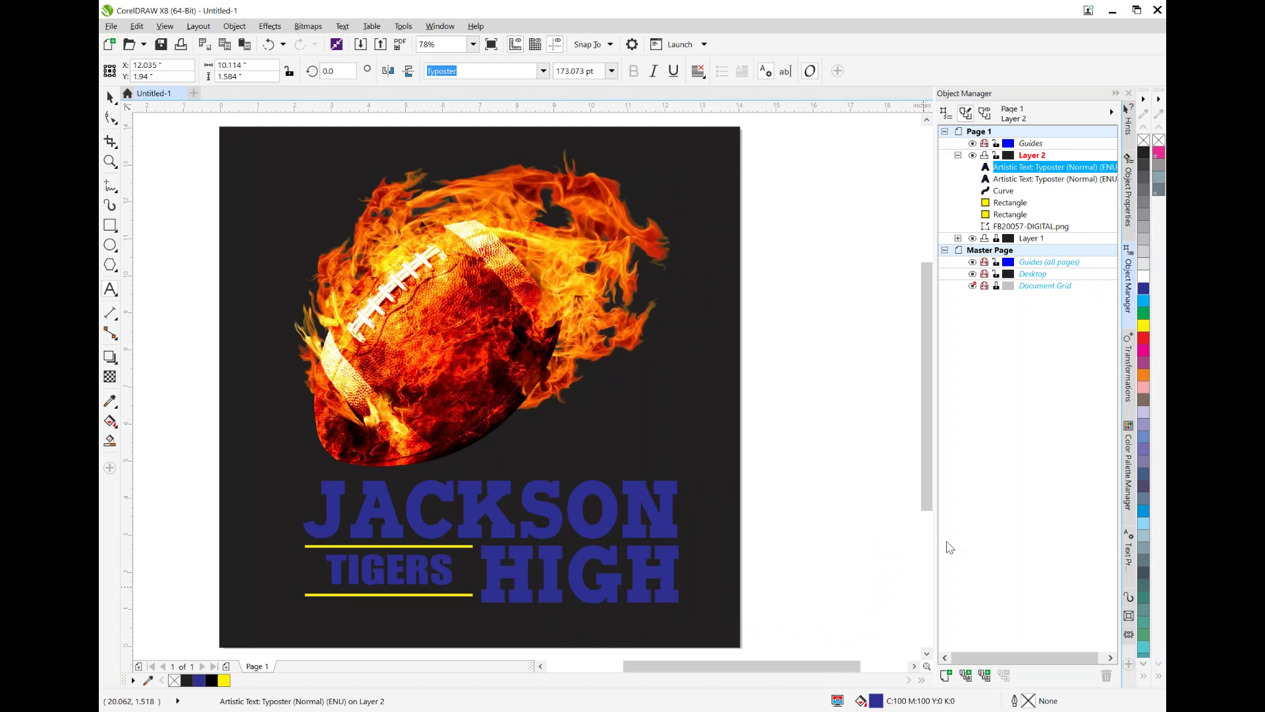
# Step: Nudge HIGH until it lines up with JACKSON's end, centred at about X 9.68 and Y 1.99 inches
pyautogui.click(110, 118)
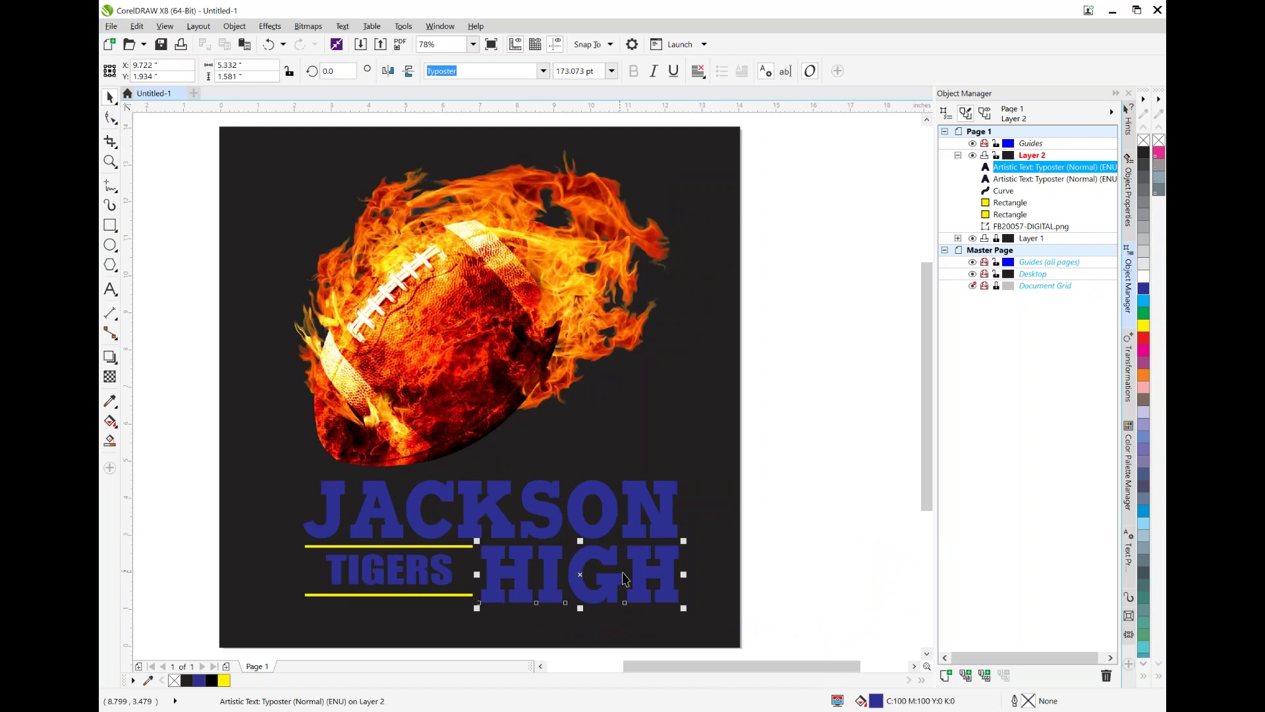
pyautogui.click(655, 572)
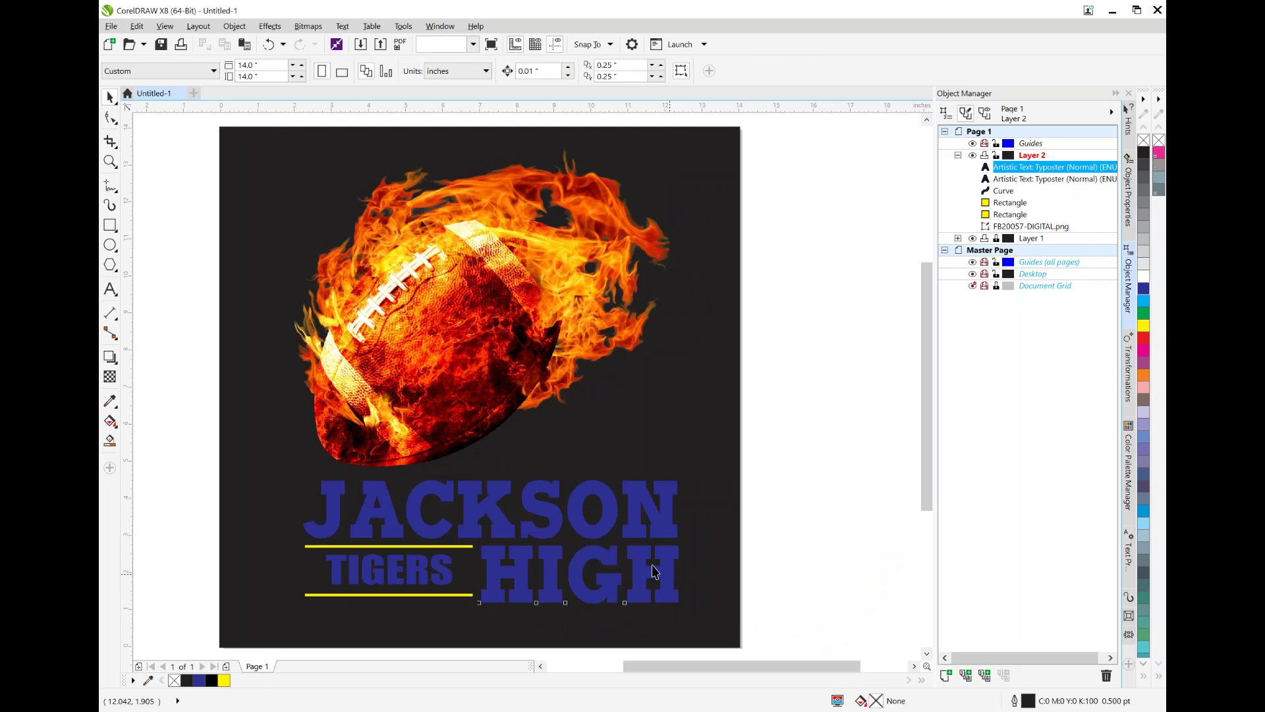
pyautogui.click(666, 573)
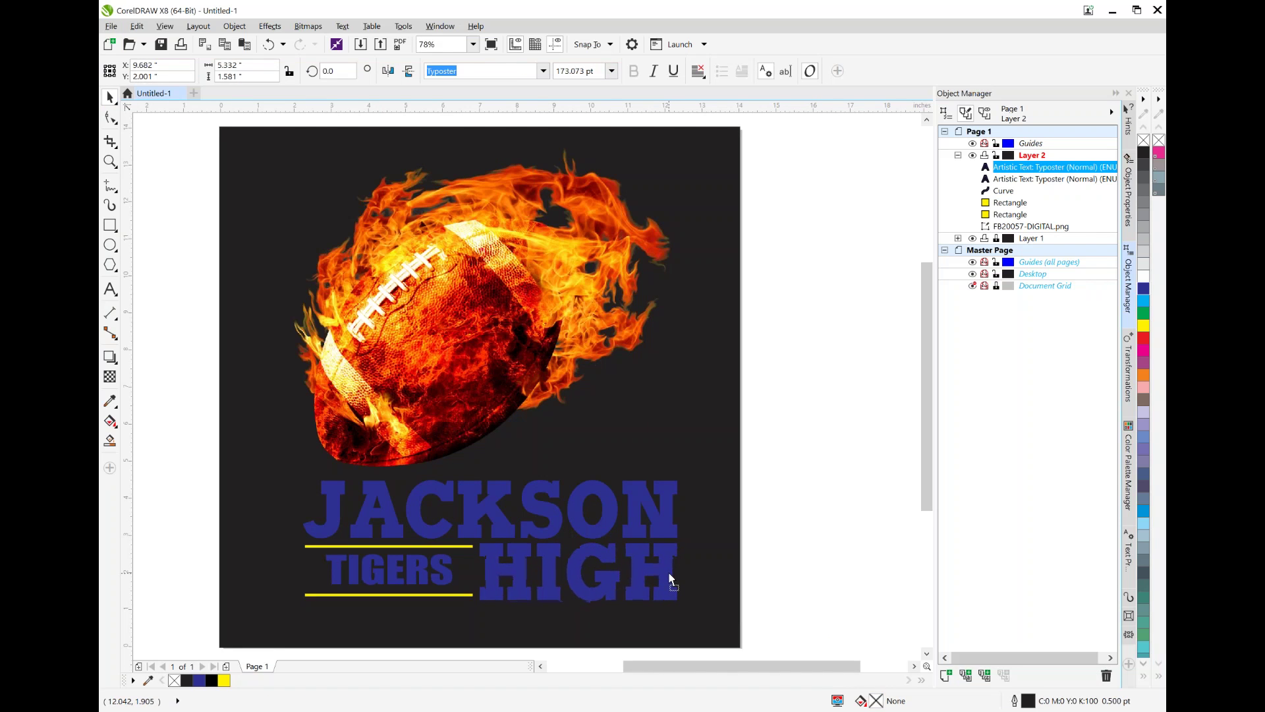
pyautogui.moveTo(670, 572); pyautogui.dragTo(670, 573)
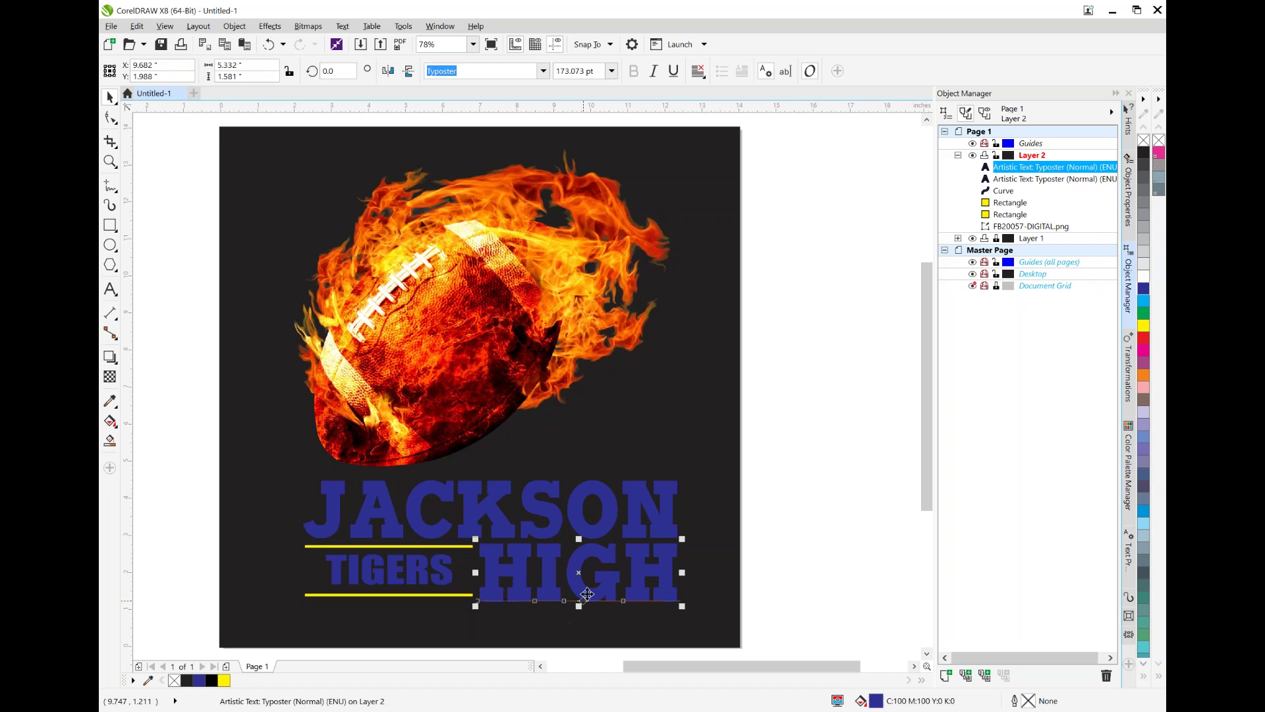
# Step: Give JACKSON and HIGH a 2.0 pt yellow outline (C0 M0 Y100 K0) and convert both texts to curves
pyautogui.keyDown('shift'); pyautogui.click(501, 506); pyautogui.keyUp('shift')
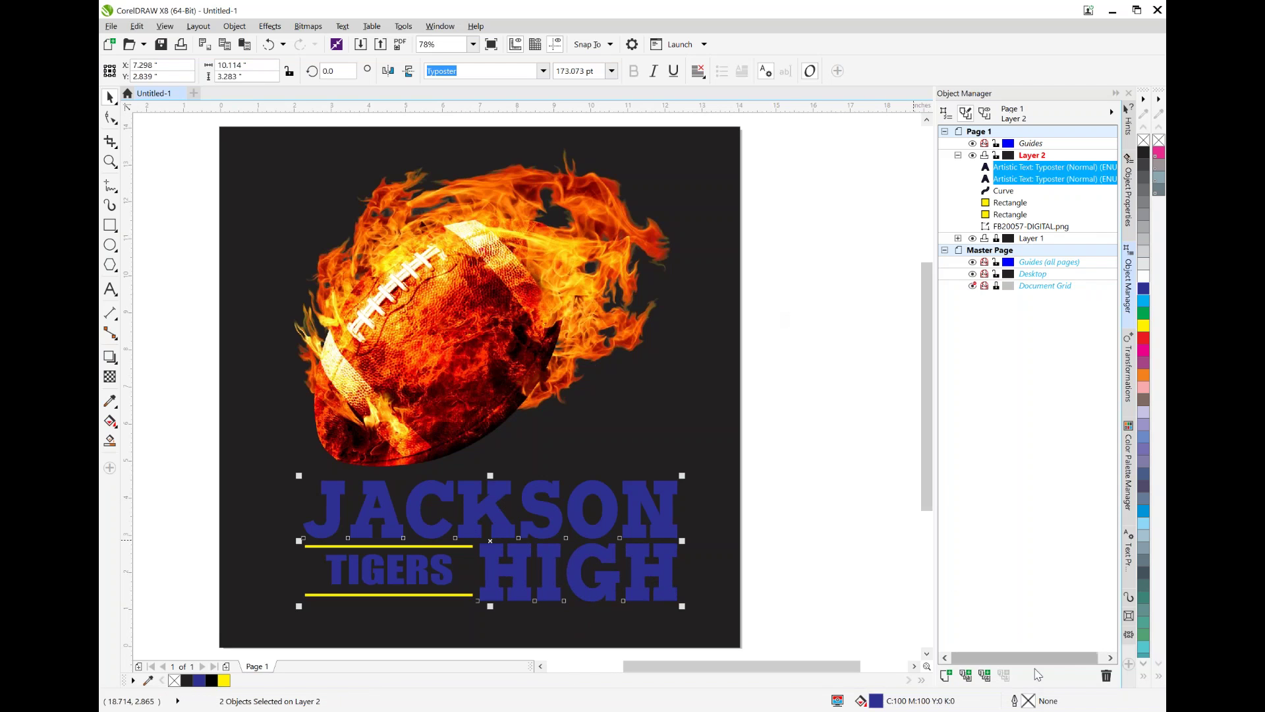
pyautogui.doubleClick(1029, 701)
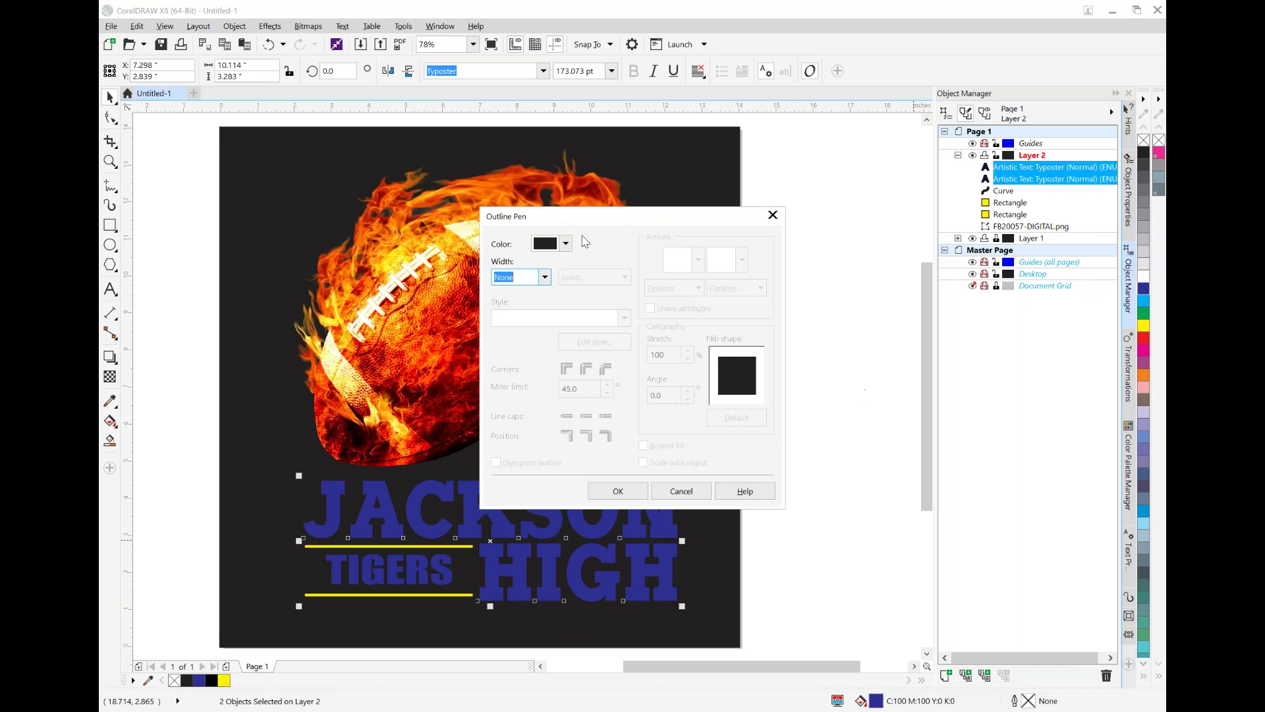
pyautogui.click(546, 277)
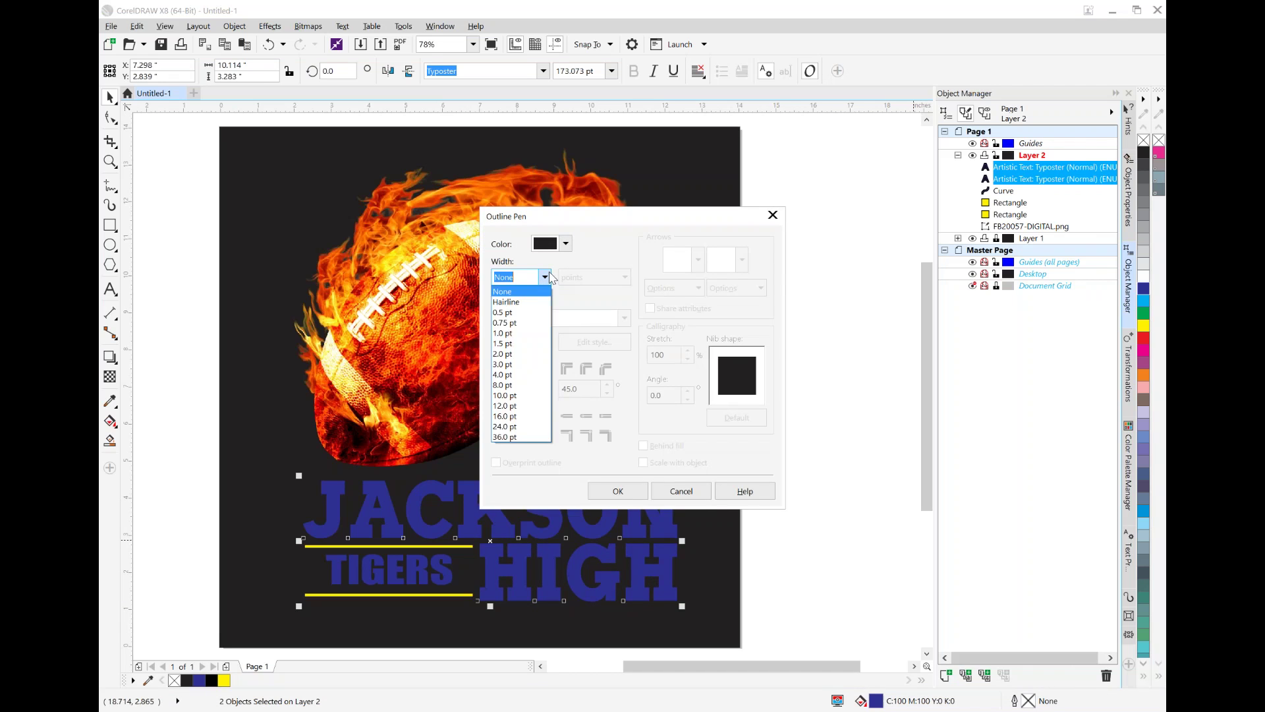
pyautogui.click(528, 359)
pyautogui.click(565, 243)
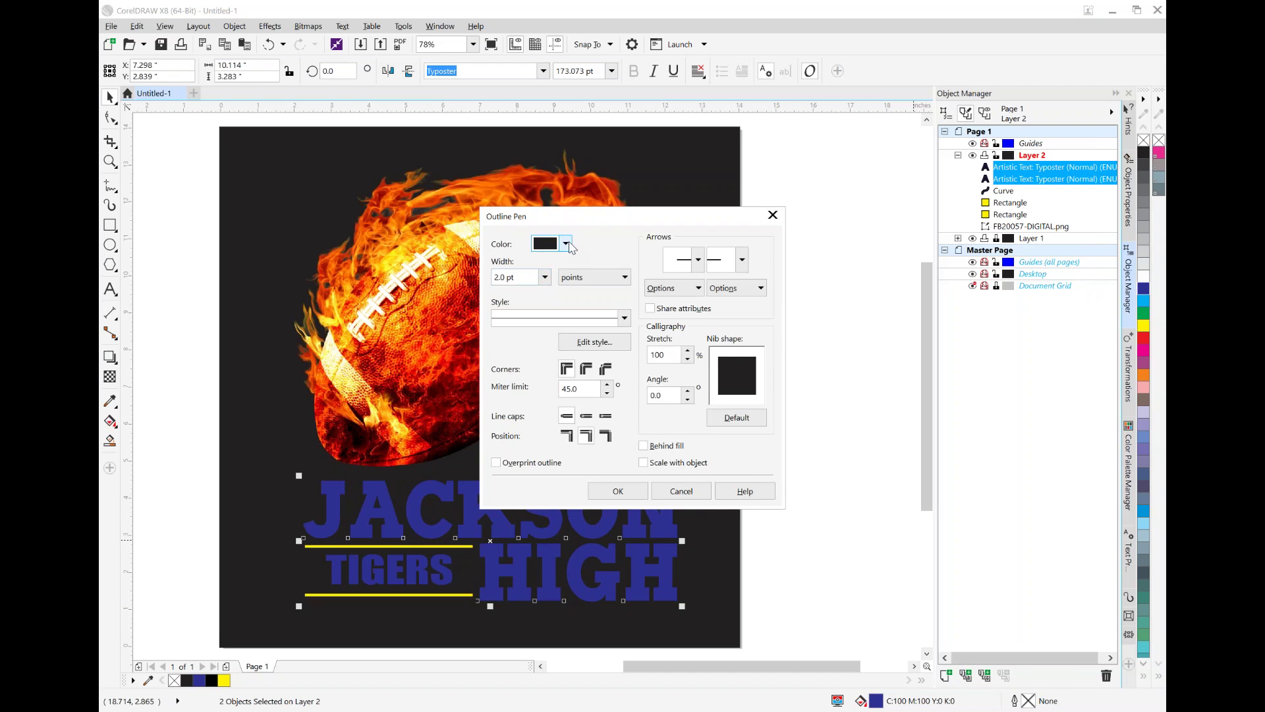
pyautogui.click(601, 282)
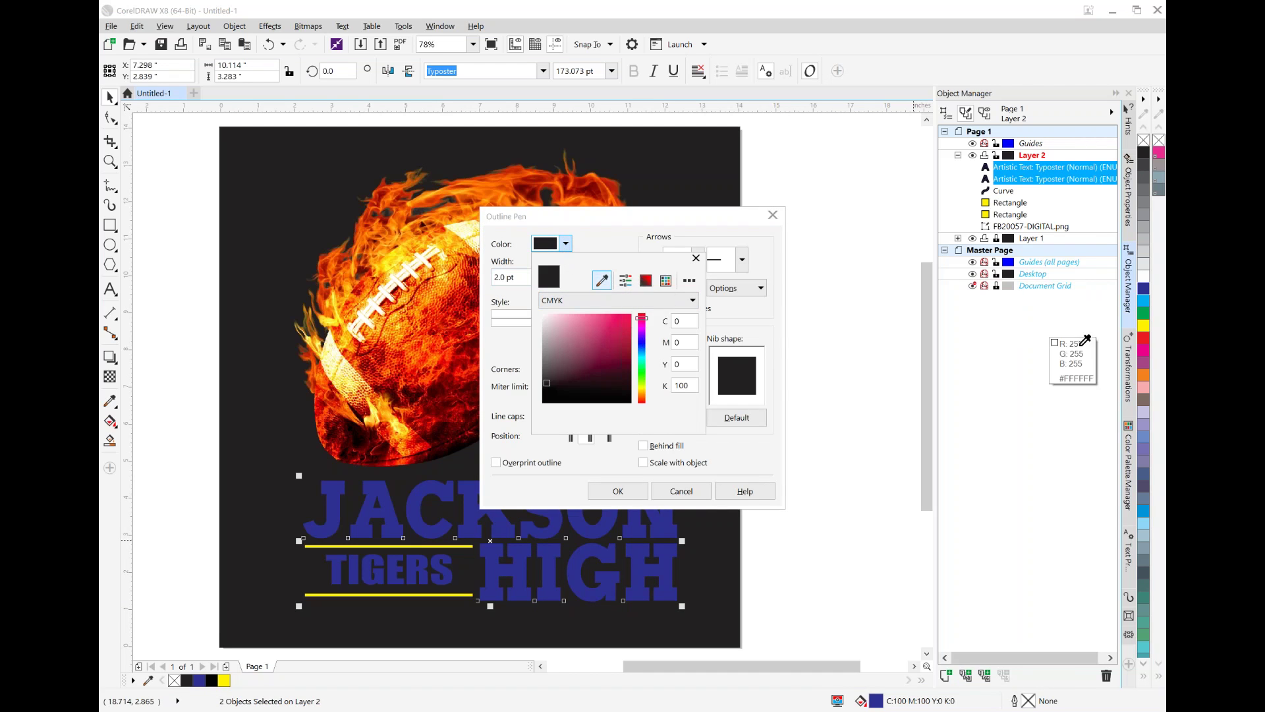
pyautogui.click(1144, 325)
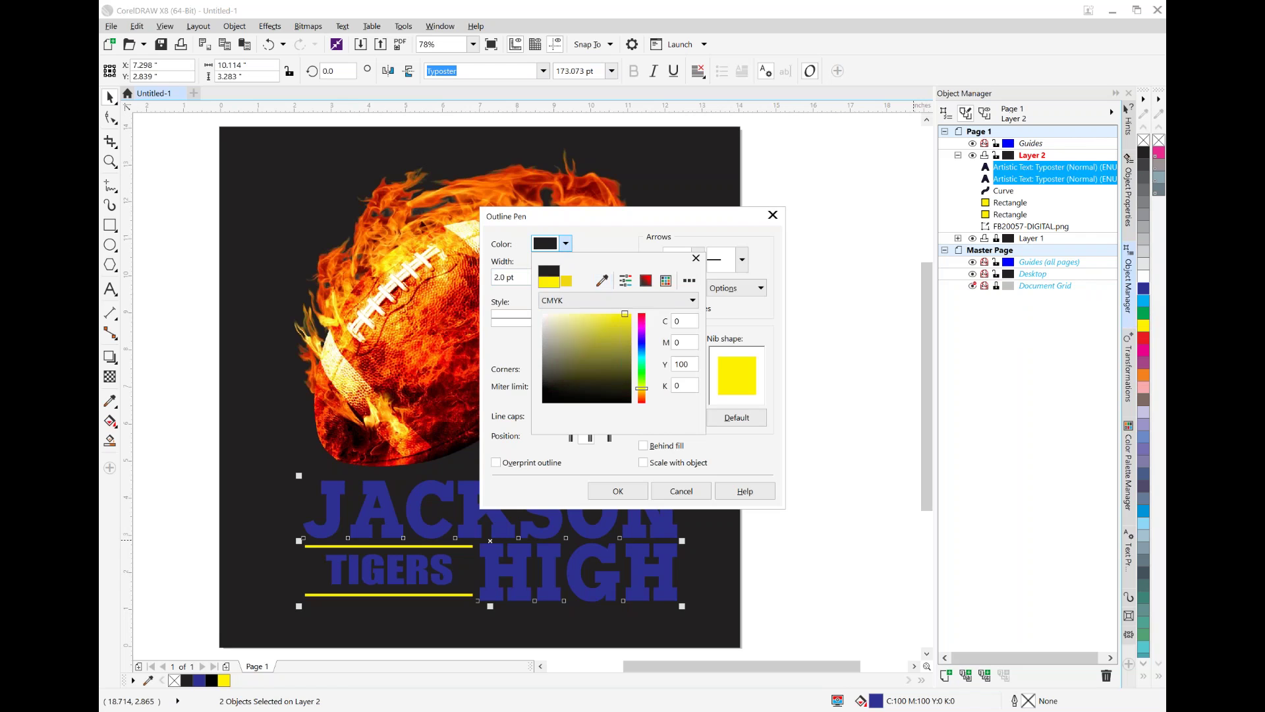
pyautogui.click(631, 497)
pyautogui.click(630, 493)
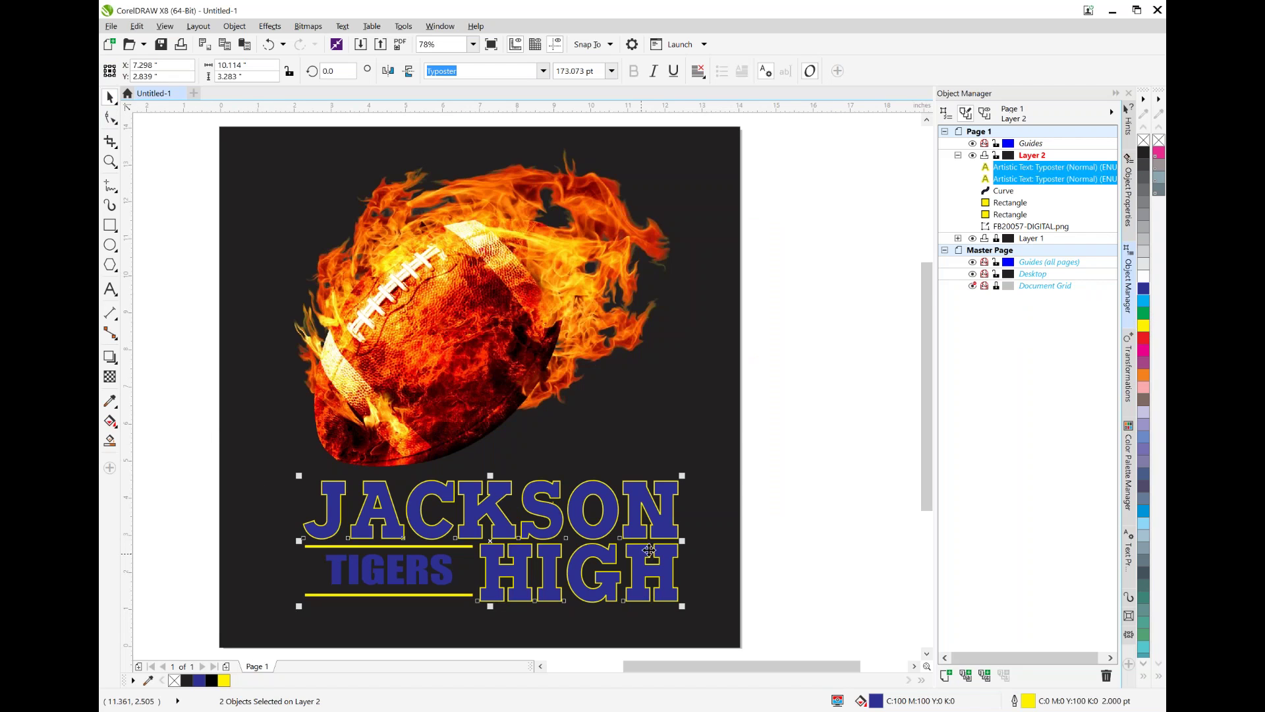
pyautogui.rightClick(641, 506)
pyautogui.click(686, 220)
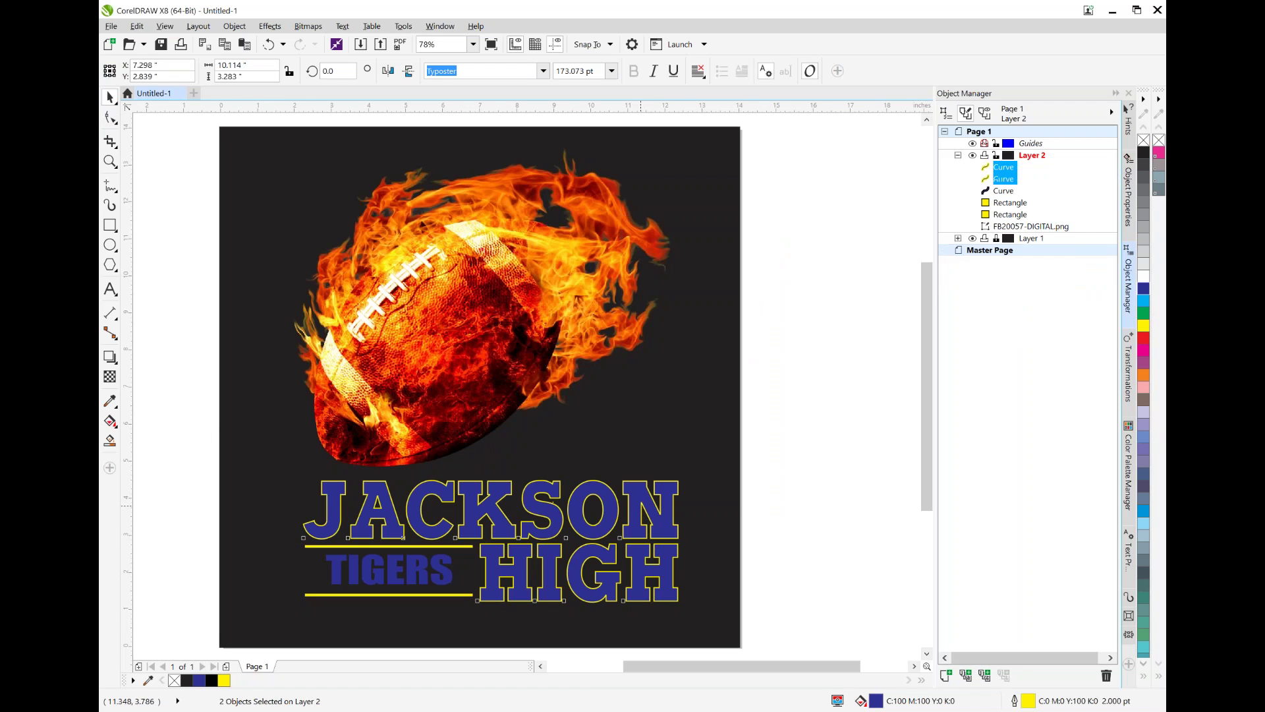
# Step: Skew JACKSON, HIGH, TIGERS and both yellow lines by 10 degrees in Y, and move them up over the football's lower edge
pyautogui.click(1010, 168)
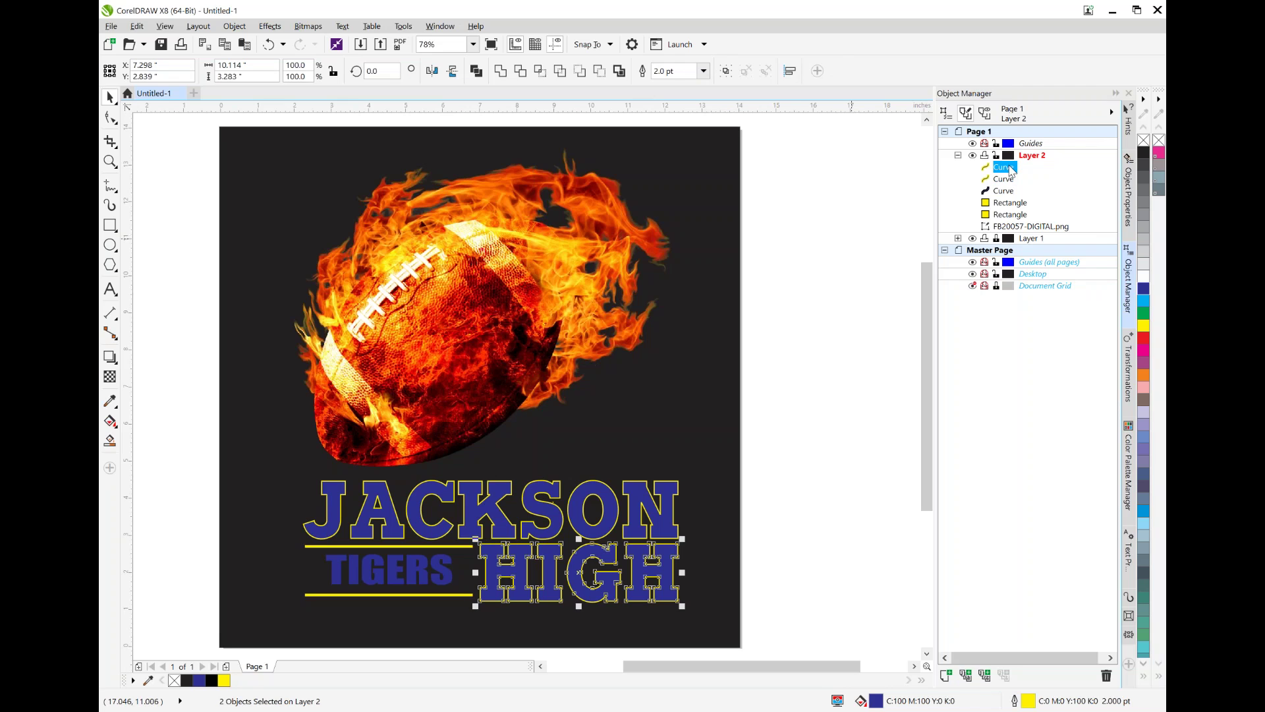
pyautogui.keyDown('shift'); pyautogui.click(1017, 214); pyautogui.keyUp('shift')
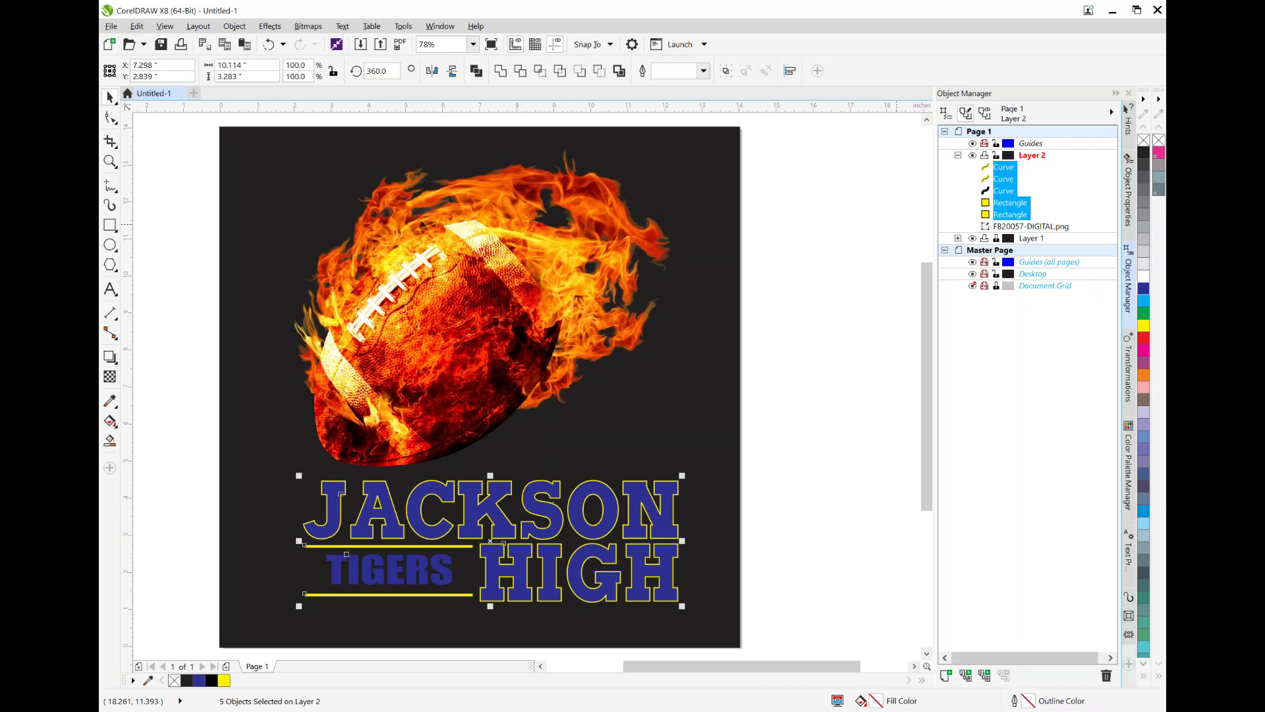
pyautogui.click(235, 26)
pyautogui.moveTo(355, 174)
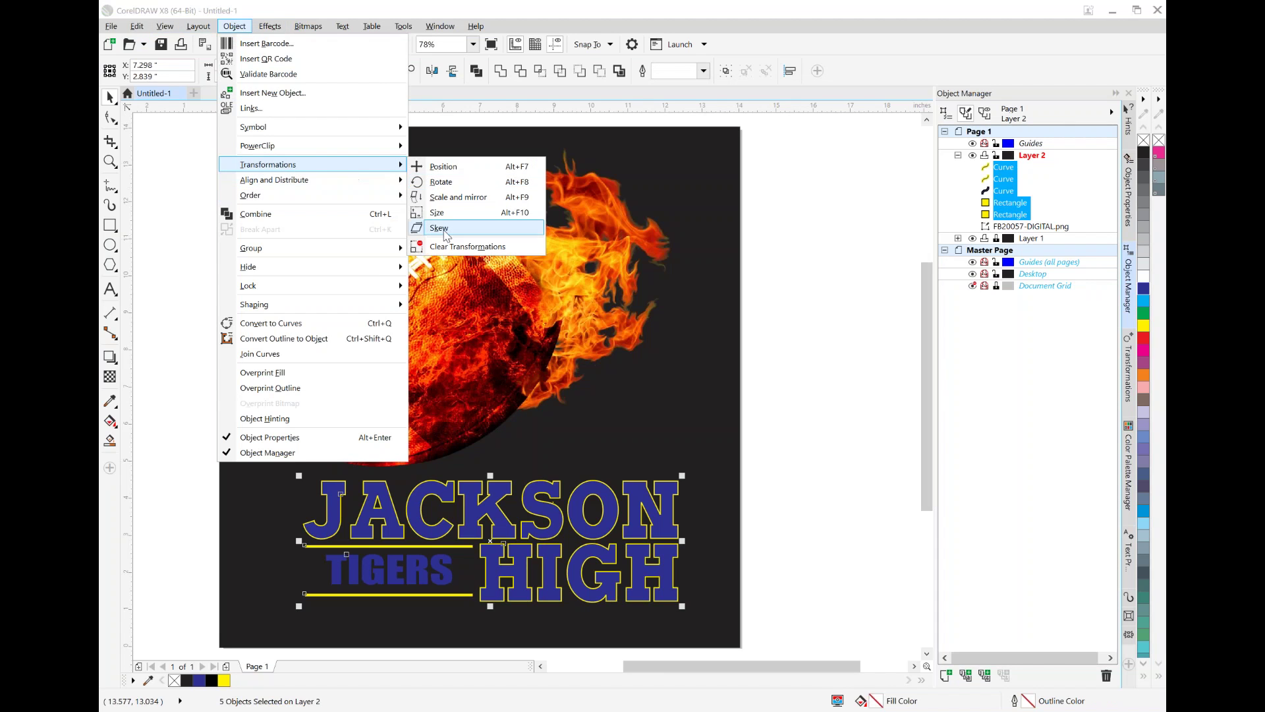
pyautogui.click(444, 227)
pyautogui.click(270, 25)
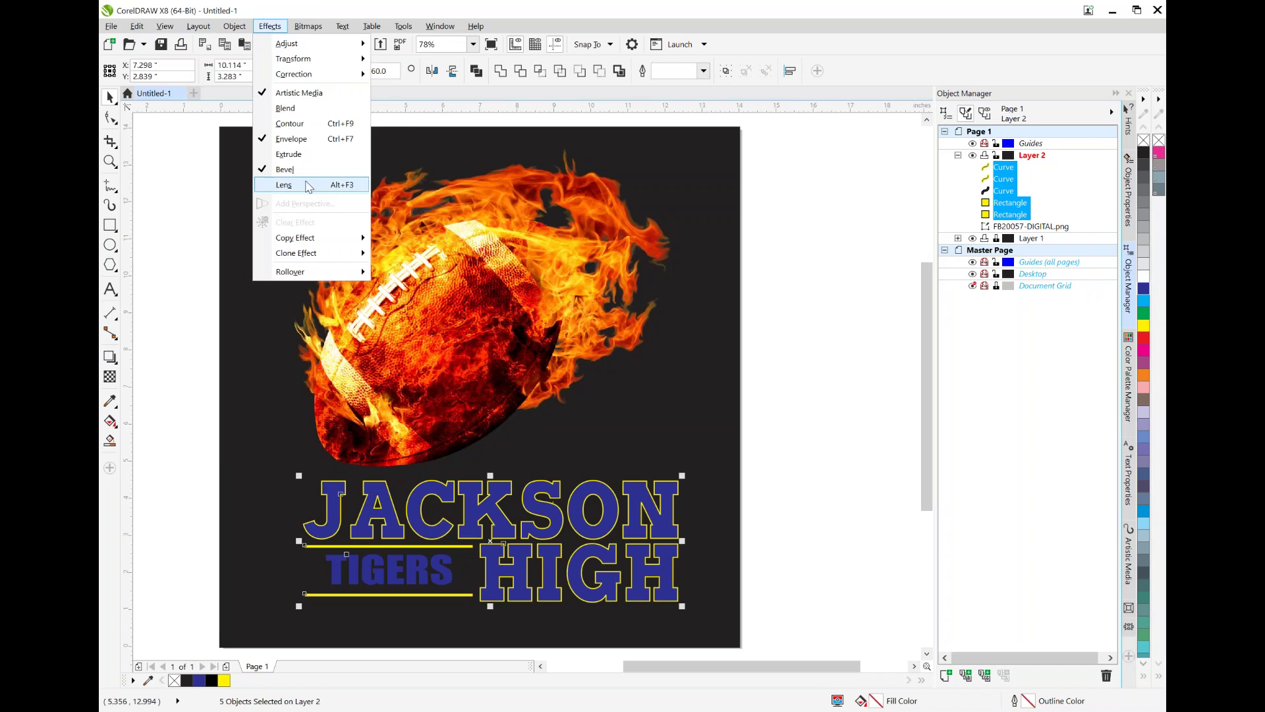
pyautogui.click(235, 26)
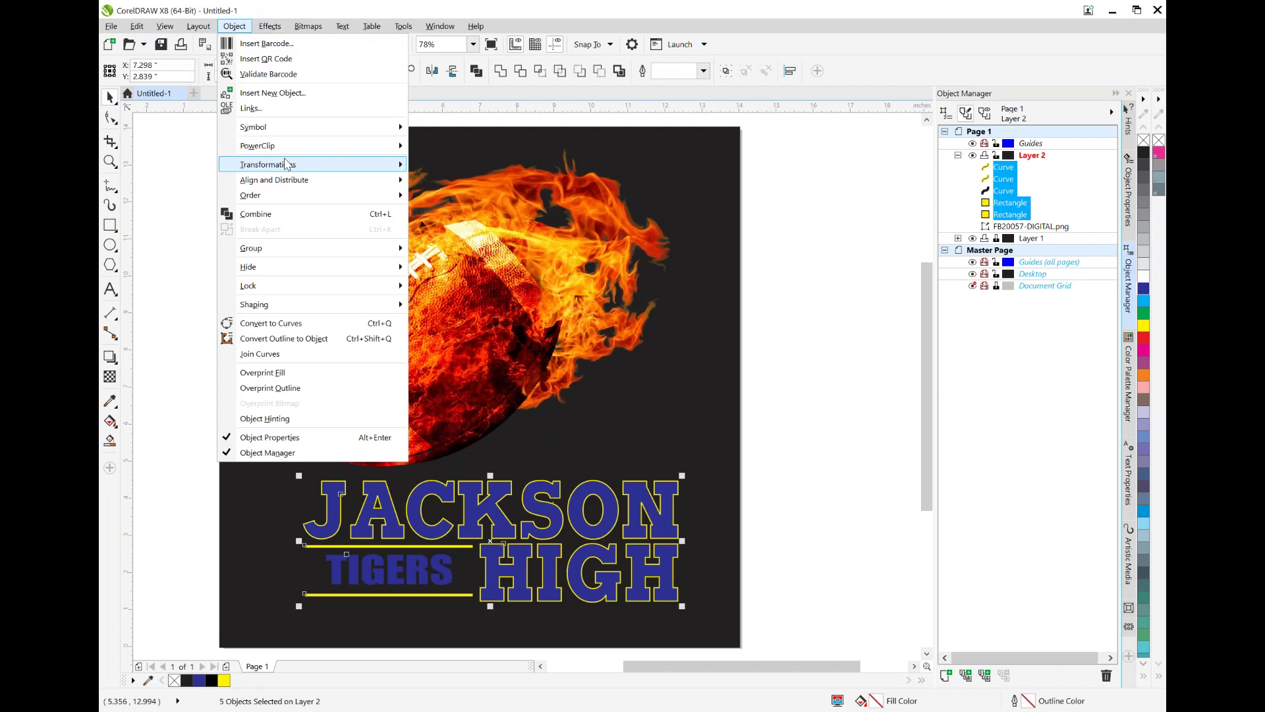
pyautogui.moveTo(300, 165)
pyautogui.click(453, 230)
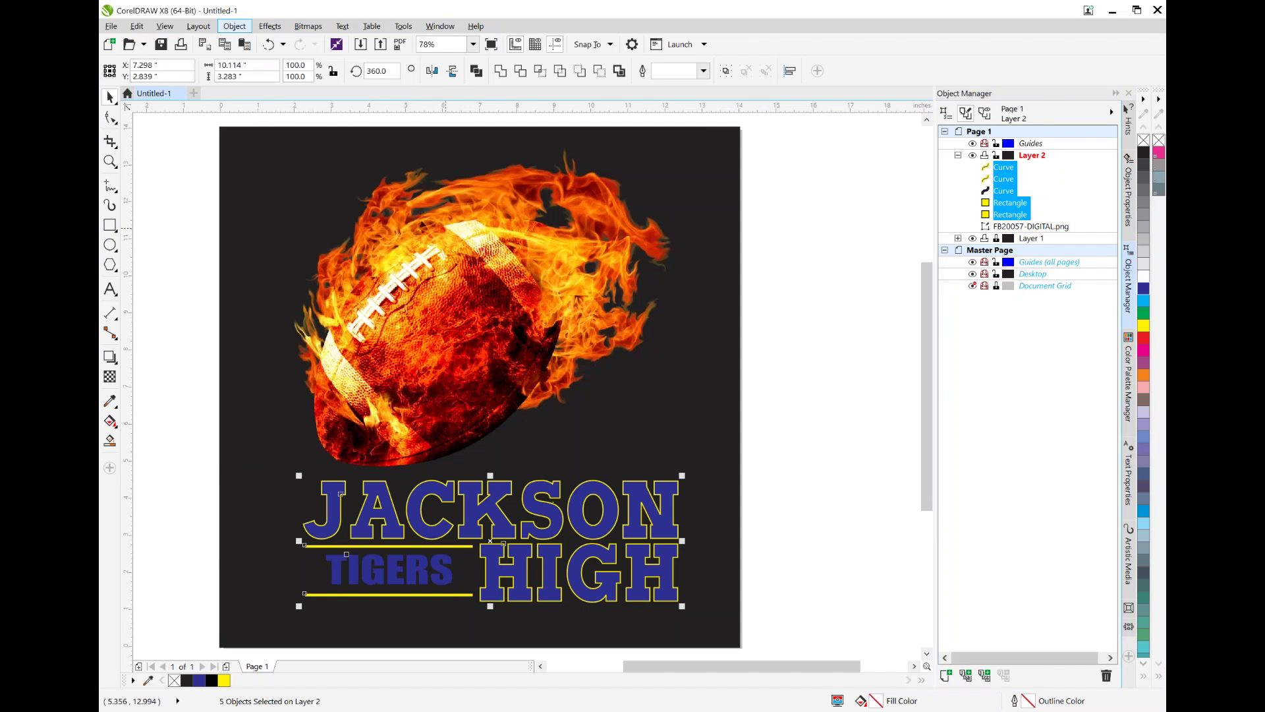
pyautogui.click(1089, 263)
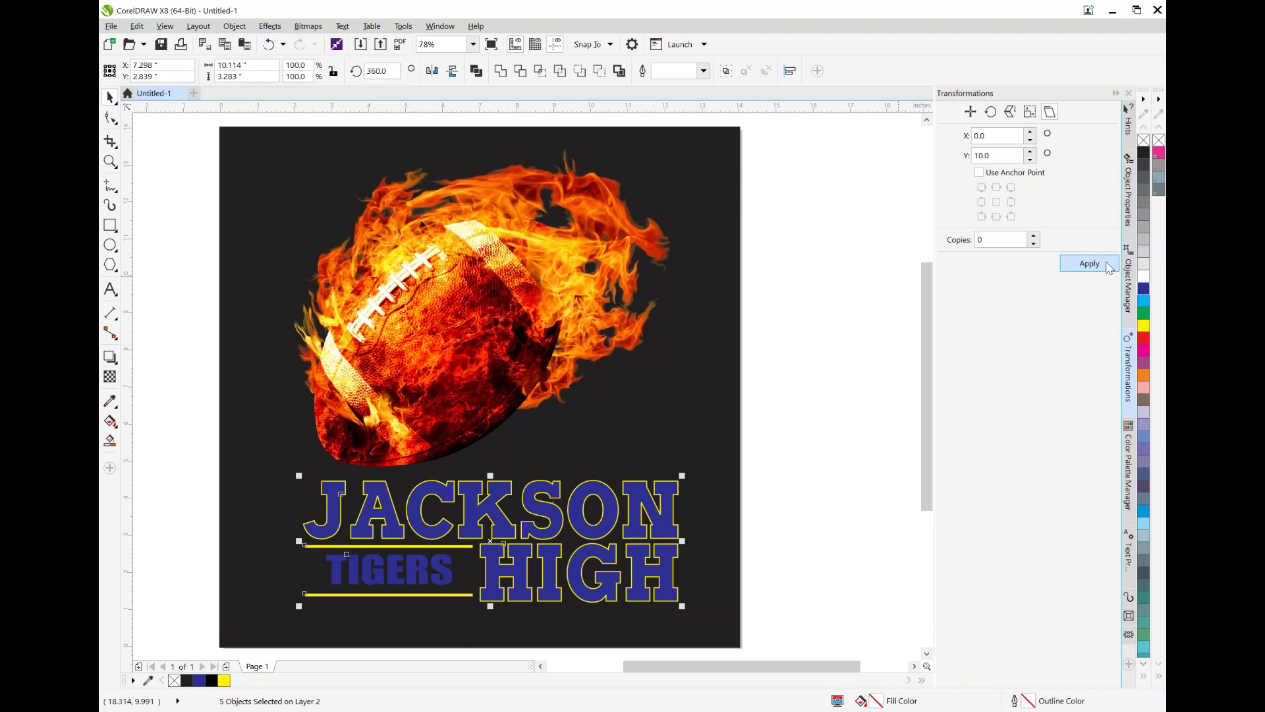
pyautogui.moveTo(631, 501); pyautogui.dragTo(628, 458)
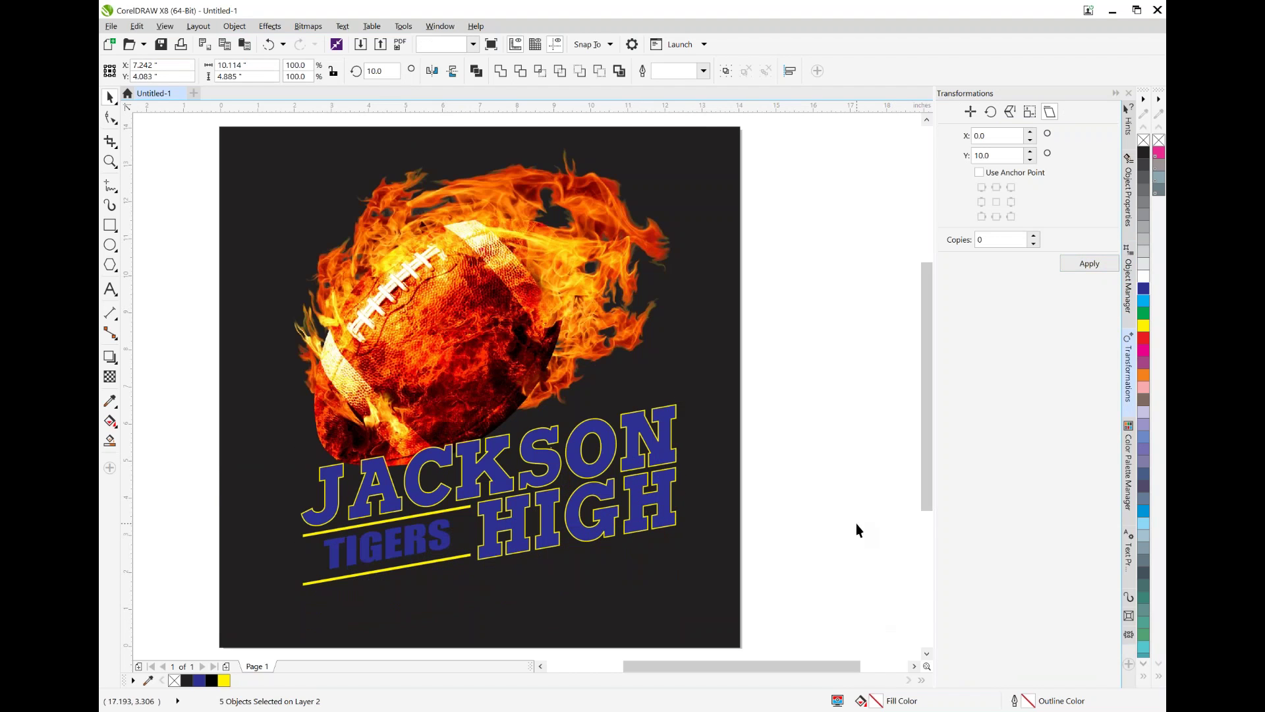
pyautogui.click(655, 432)
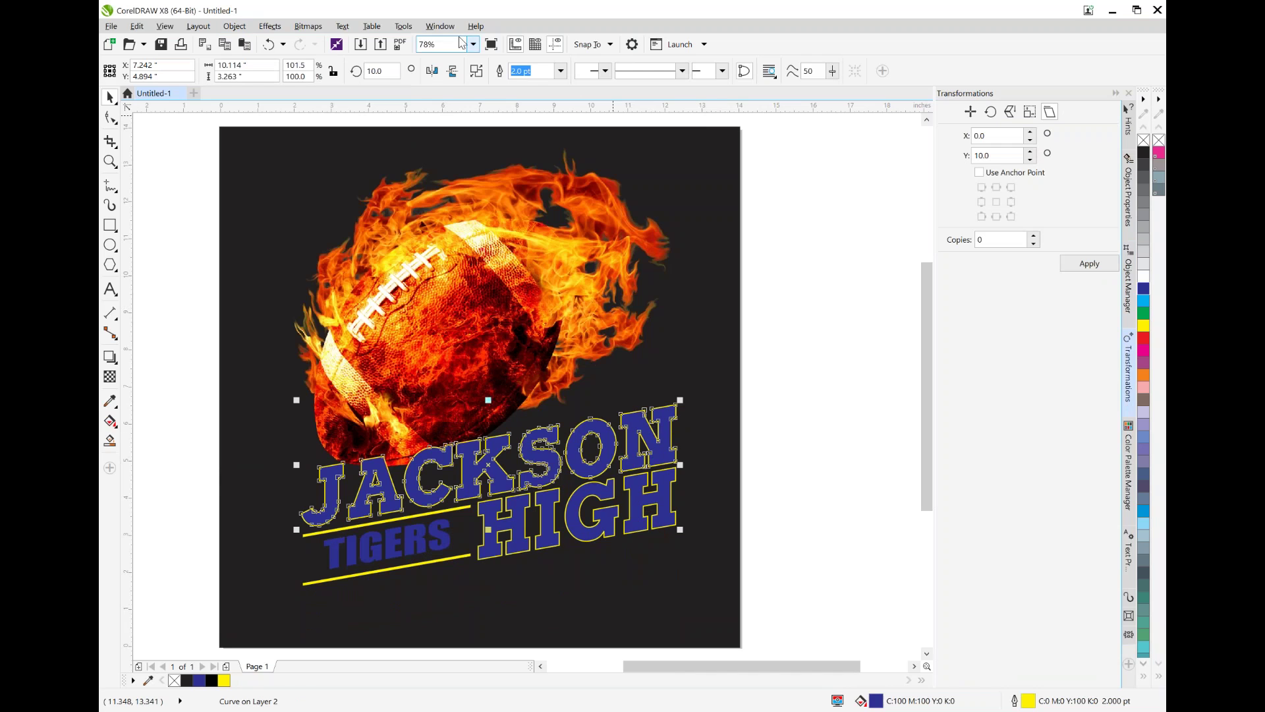
pyautogui.click(315, 29)
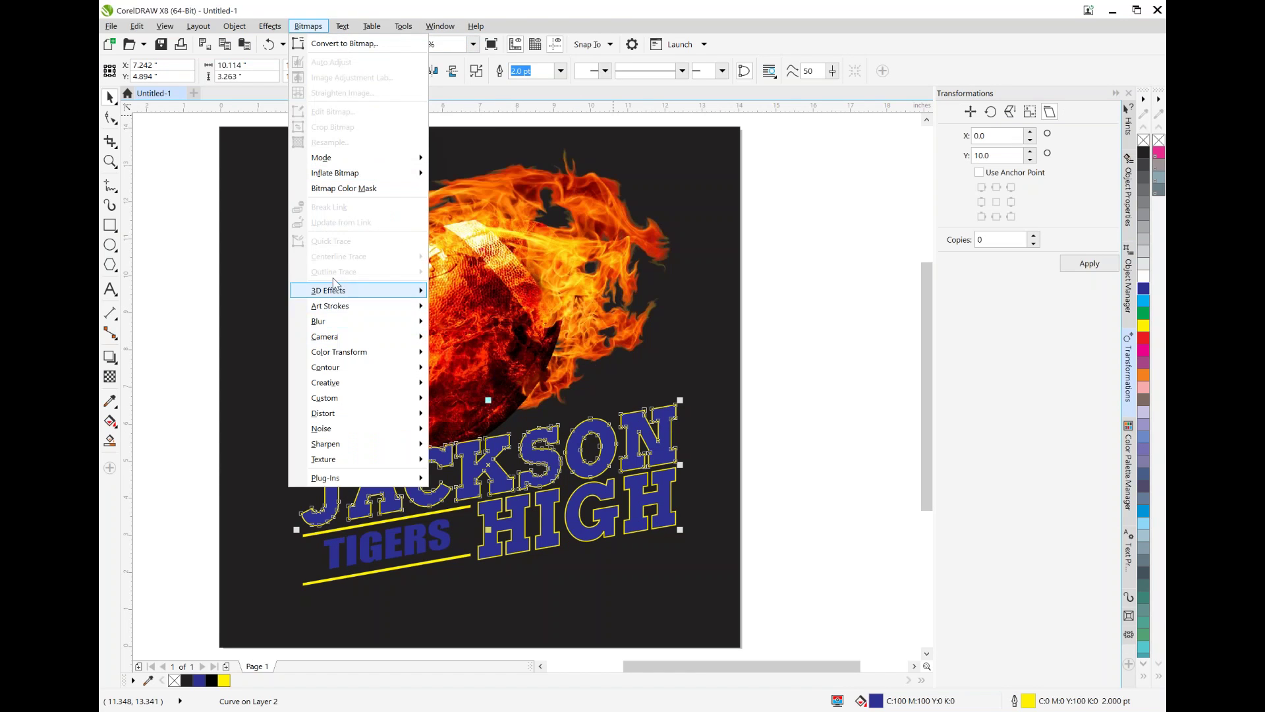
pyautogui.moveTo(339, 298)
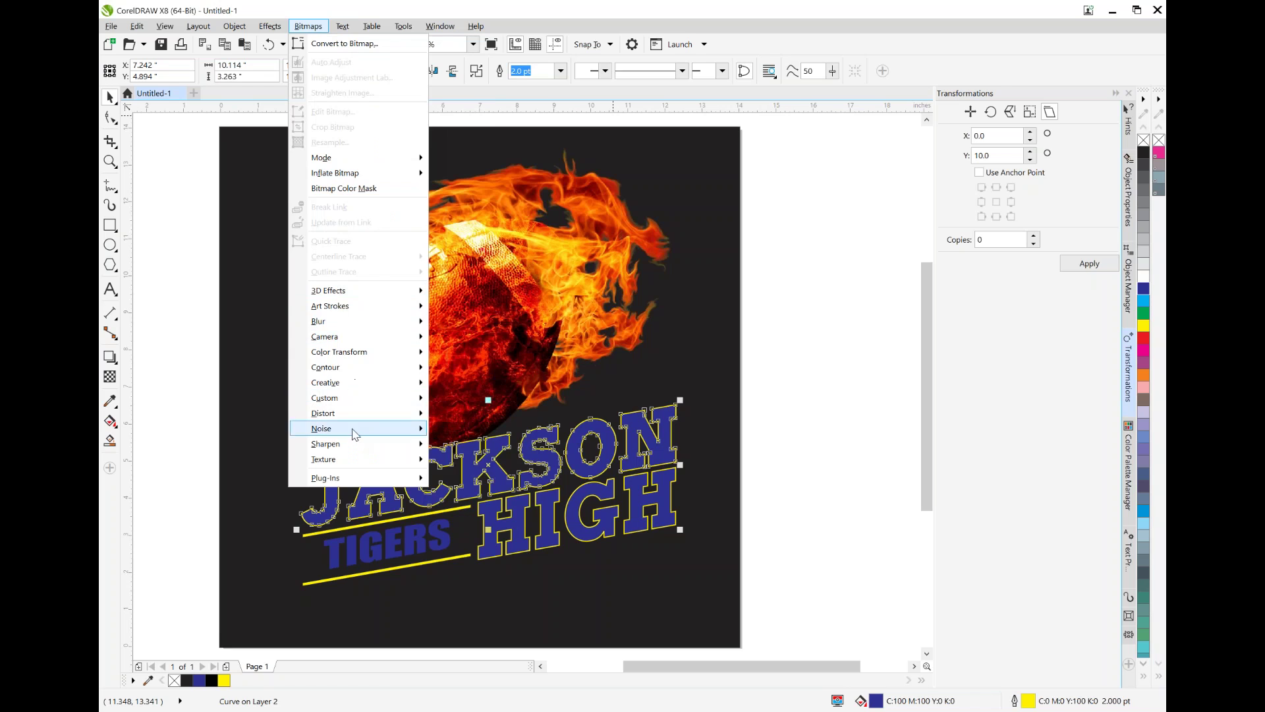
pyautogui.moveTo(379, 368)
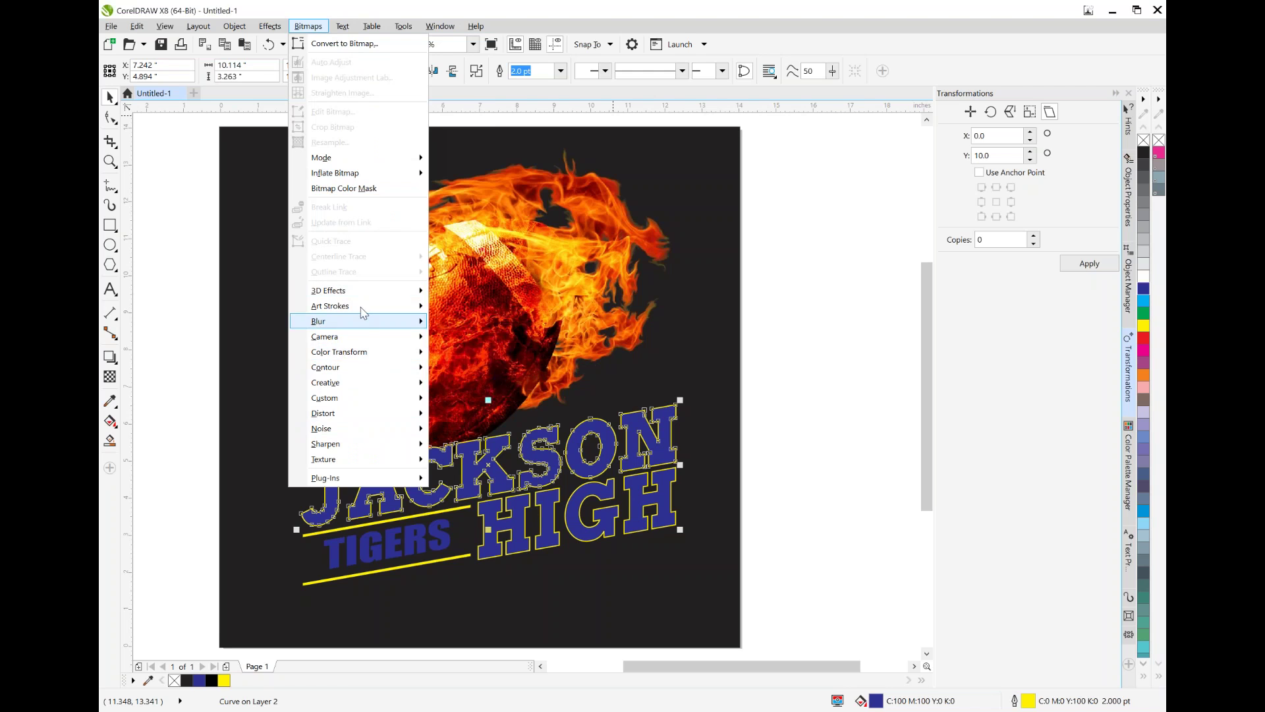
pyautogui.click(816, 458)
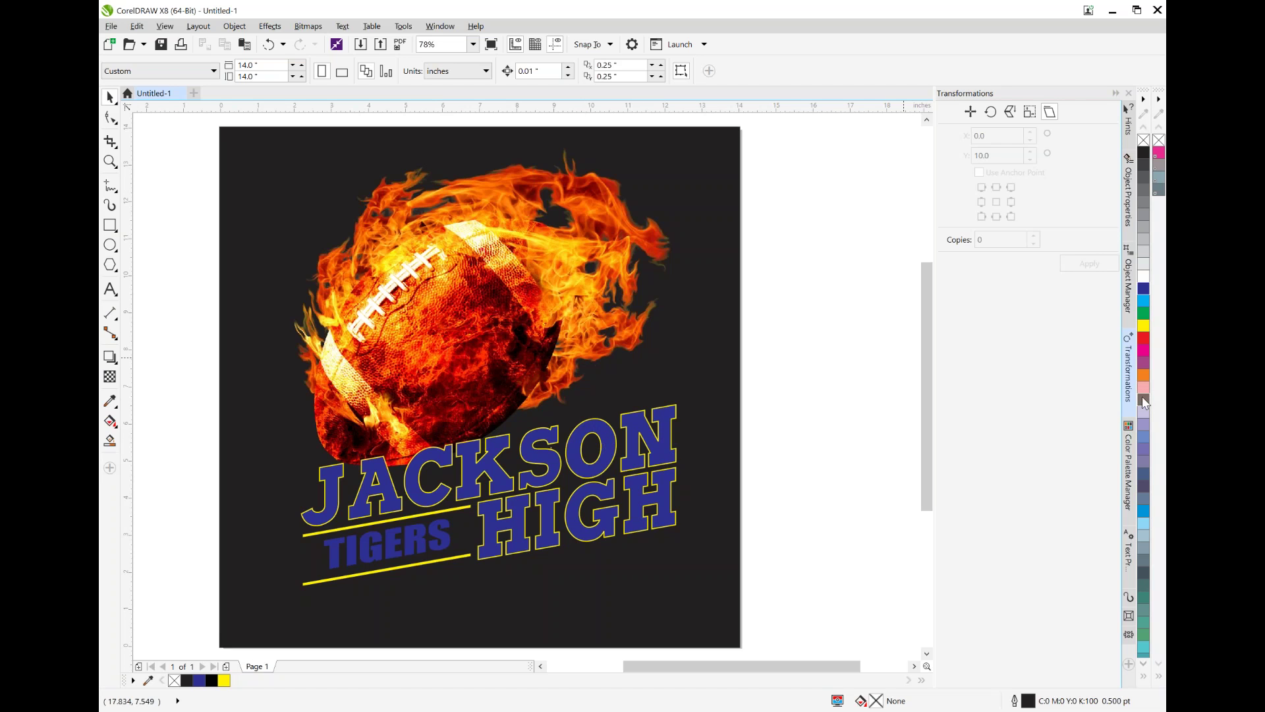
# Step: Fill the JACKSON lettering with brownish grey (C0 M20 Y20 K60)
pyautogui.click(542, 461)
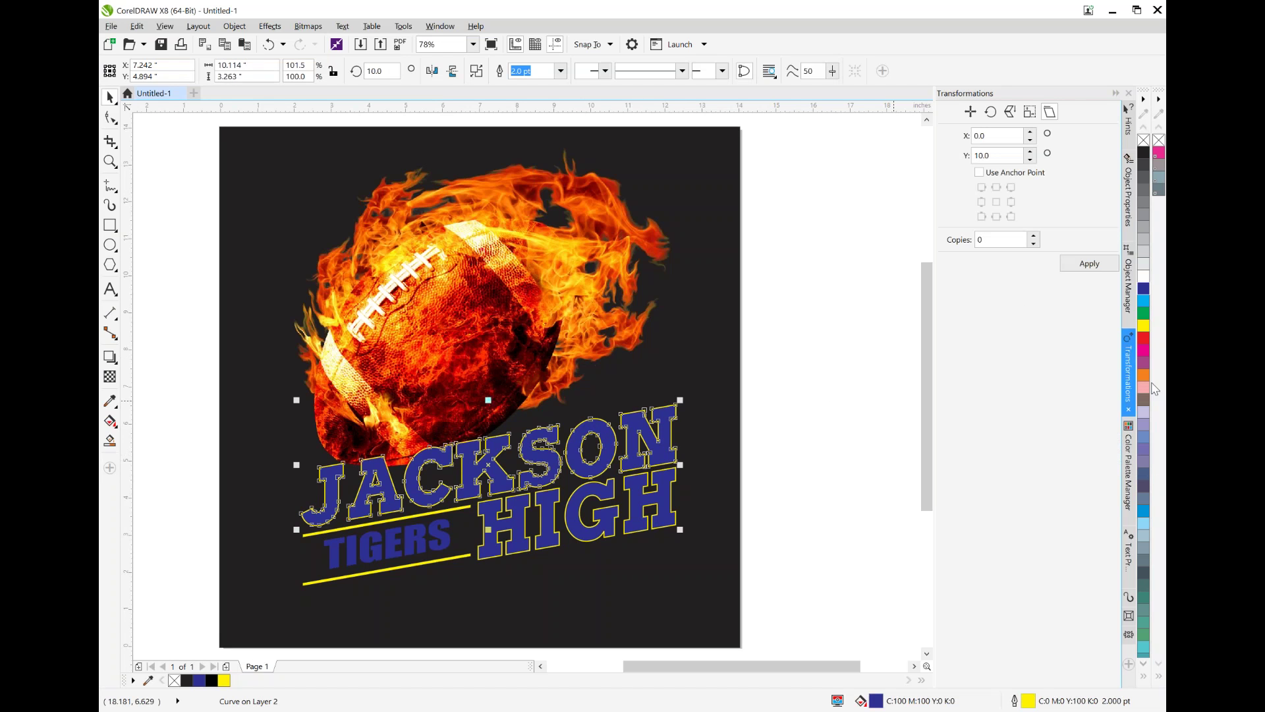
pyautogui.click(1145, 404)
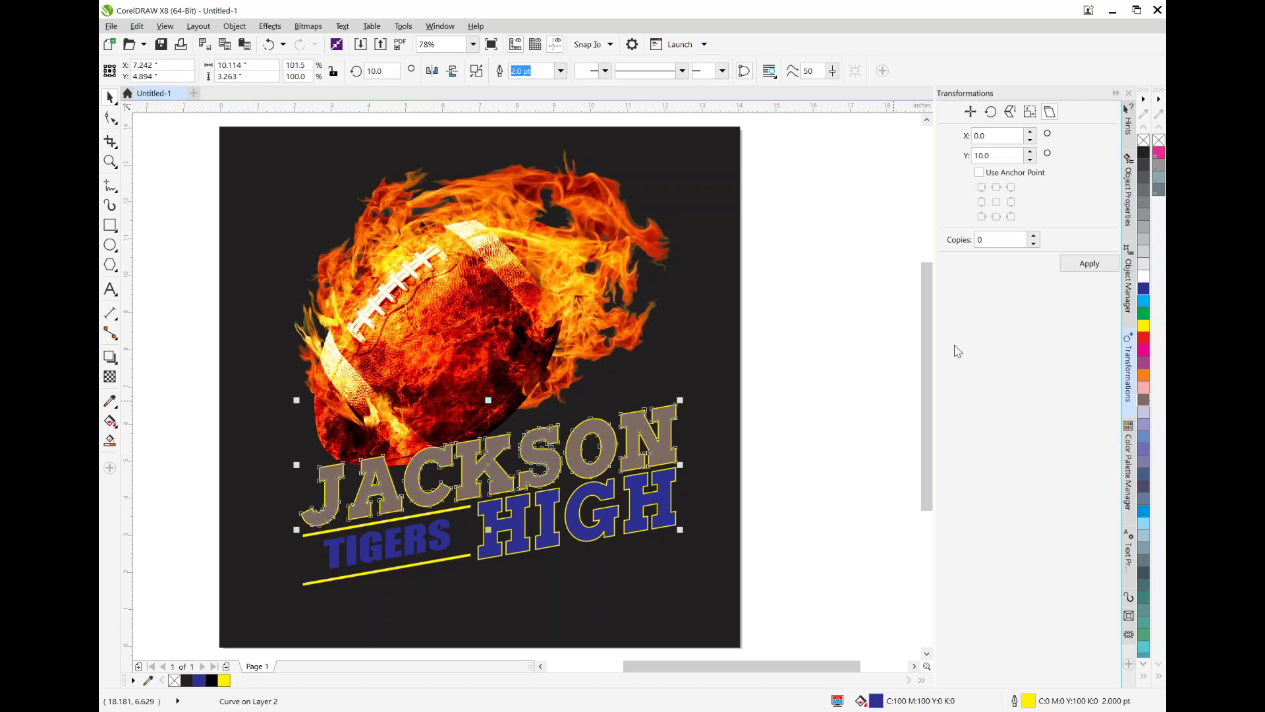
pyautogui.click(879, 440)
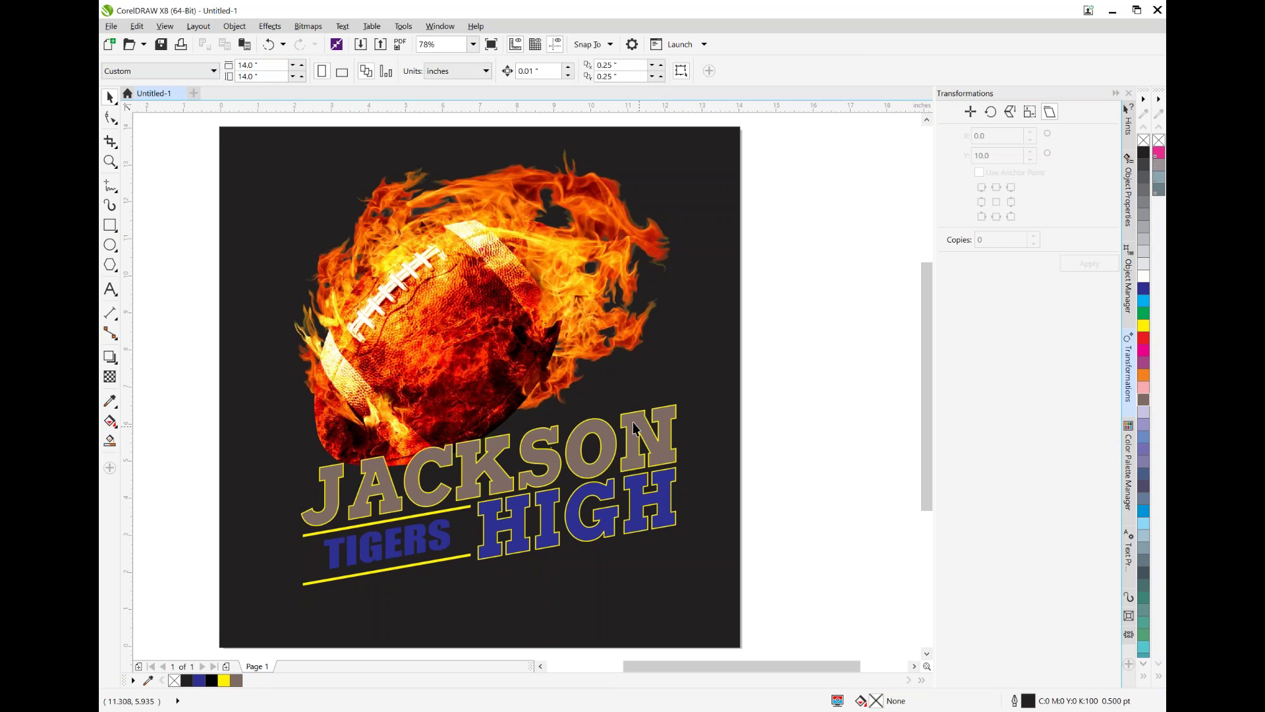
# Step: Apply a soft-edge bevel to JACKSON with 0.1 inch distance, light intensity 60, direction 194 and altitude 54
pyautogui.click(312, 27)
pyautogui.moveTo(347, 353)
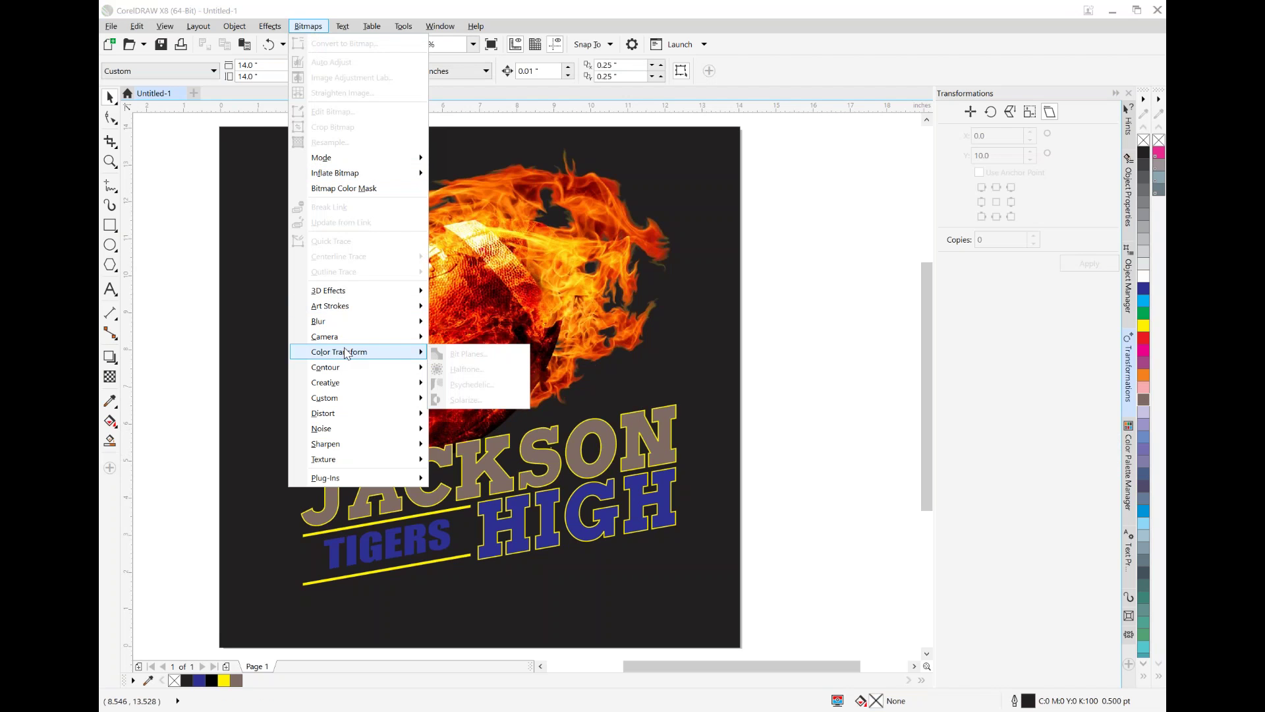
pyautogui.click(313, 30)
pyautogui.click(271, 27)
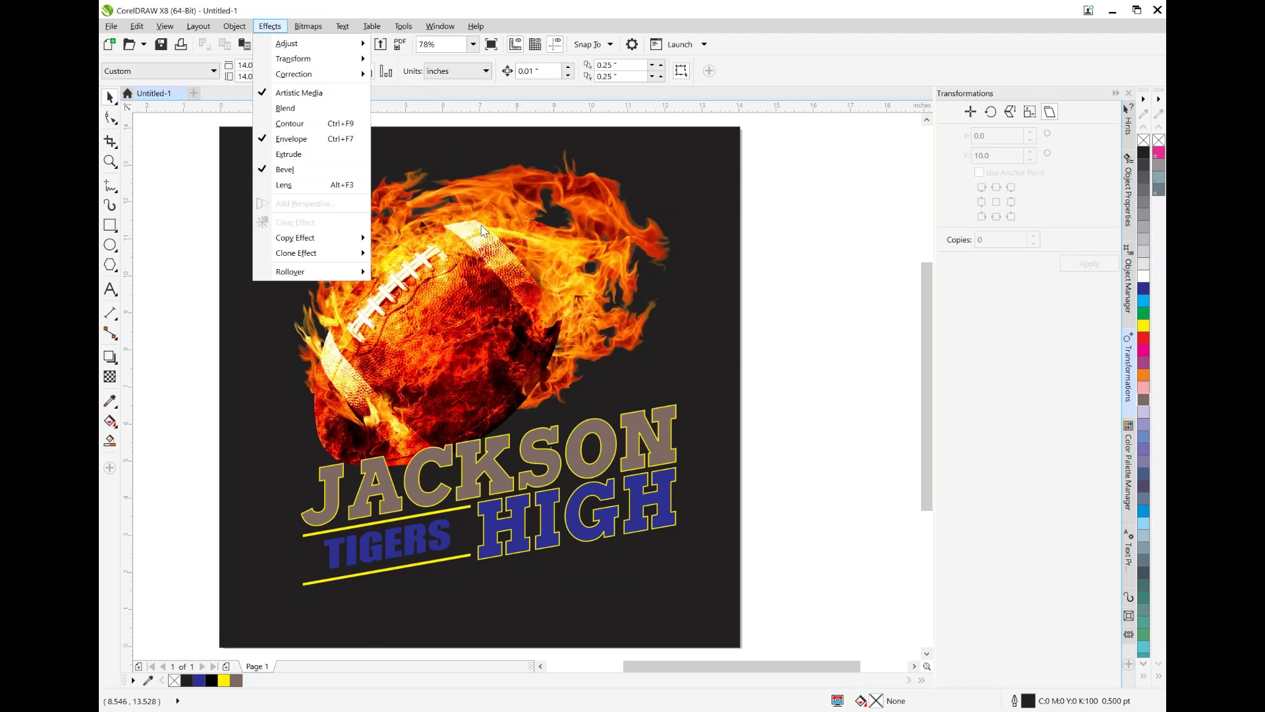
pyautogui.click(290, 170)
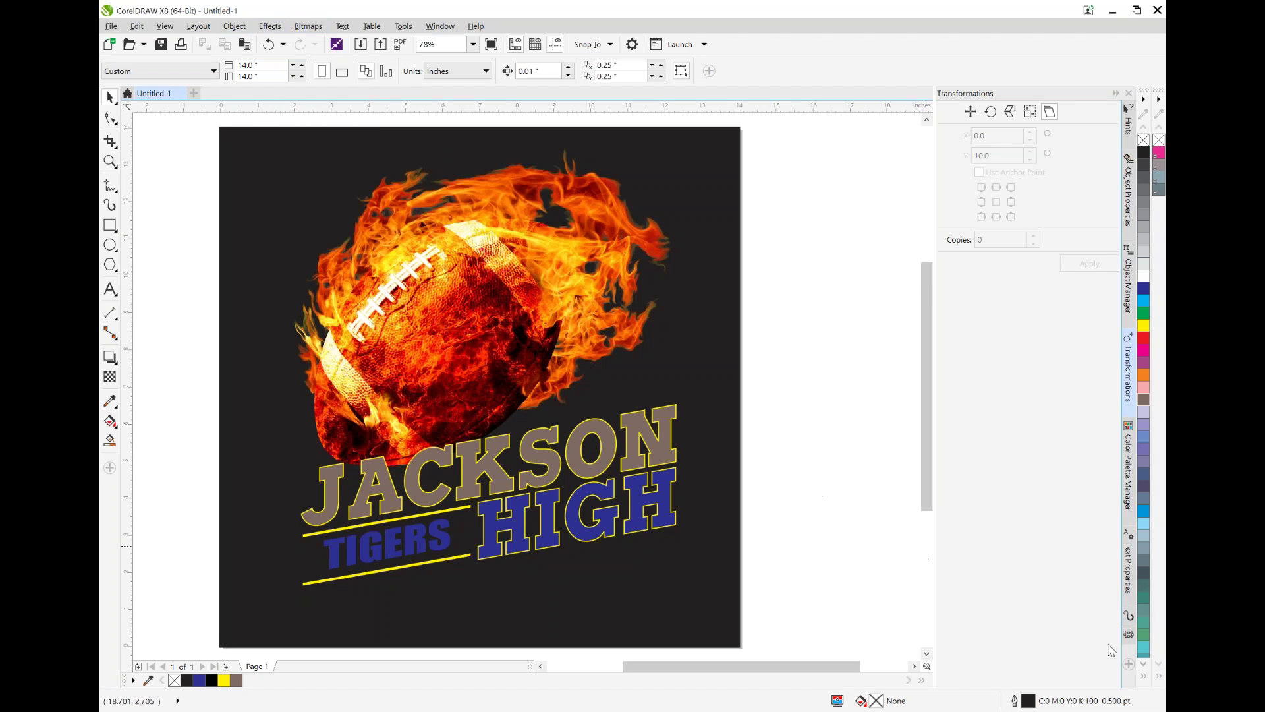
pyautogui.click(270, 28)
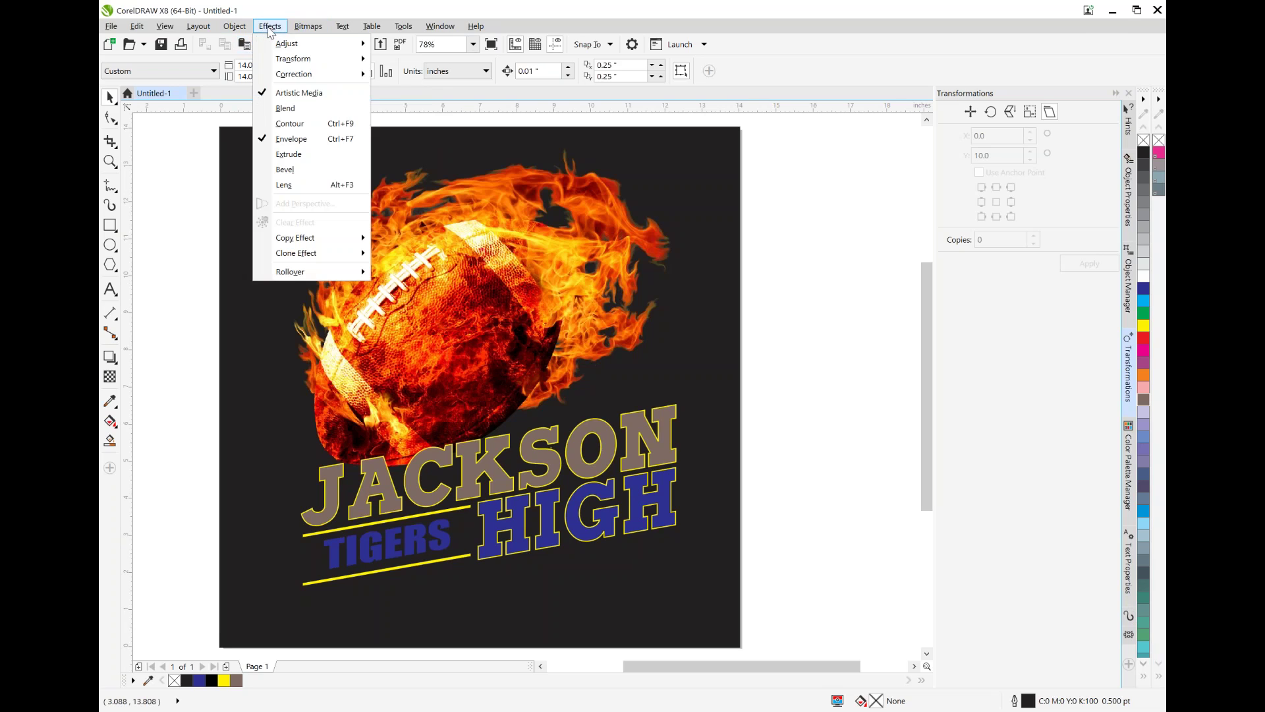
pyautogui.click(285, 170)
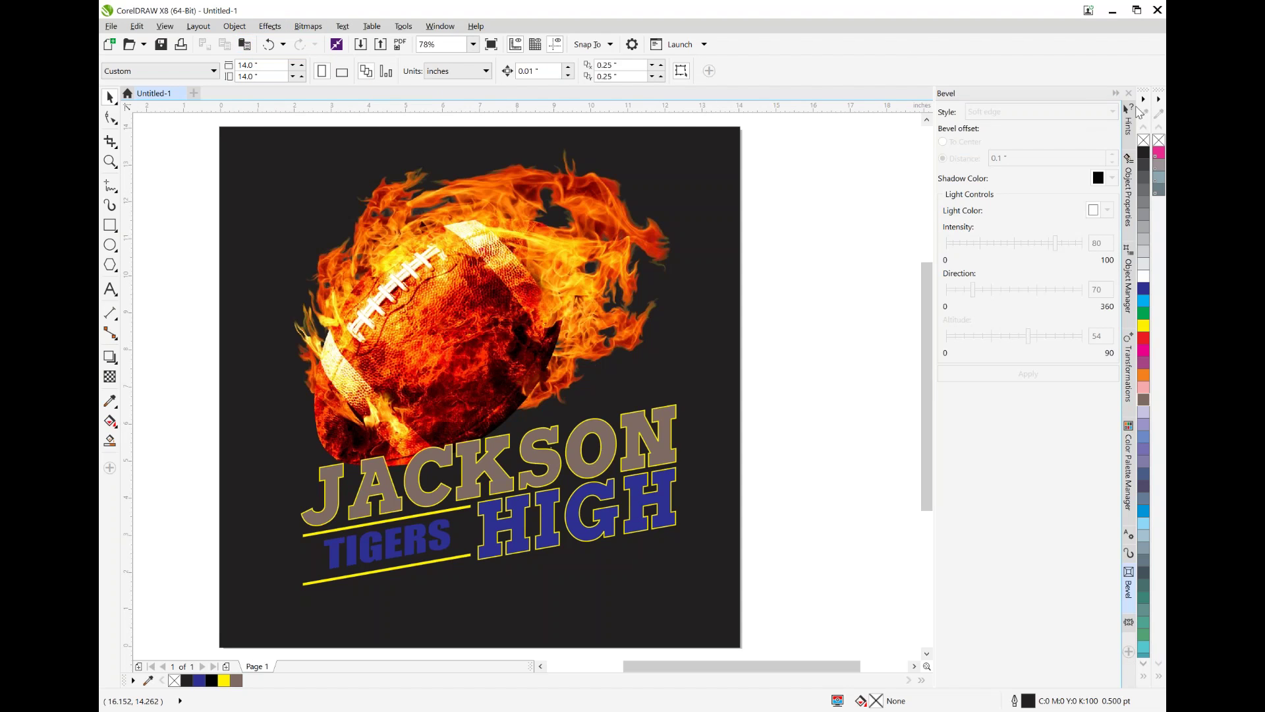
pyautogui.click(671, 440)
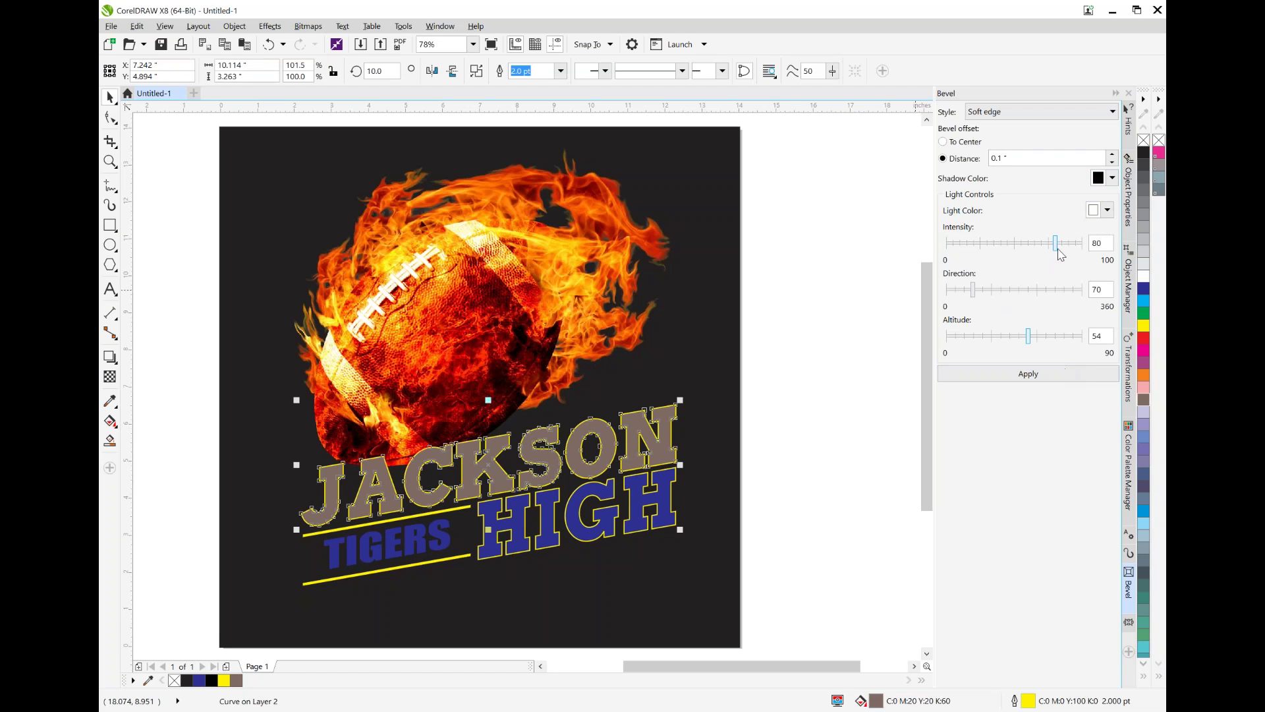
pyautogui.moveTo(1054, 244); pyautogui.dragTo(1029, 246)
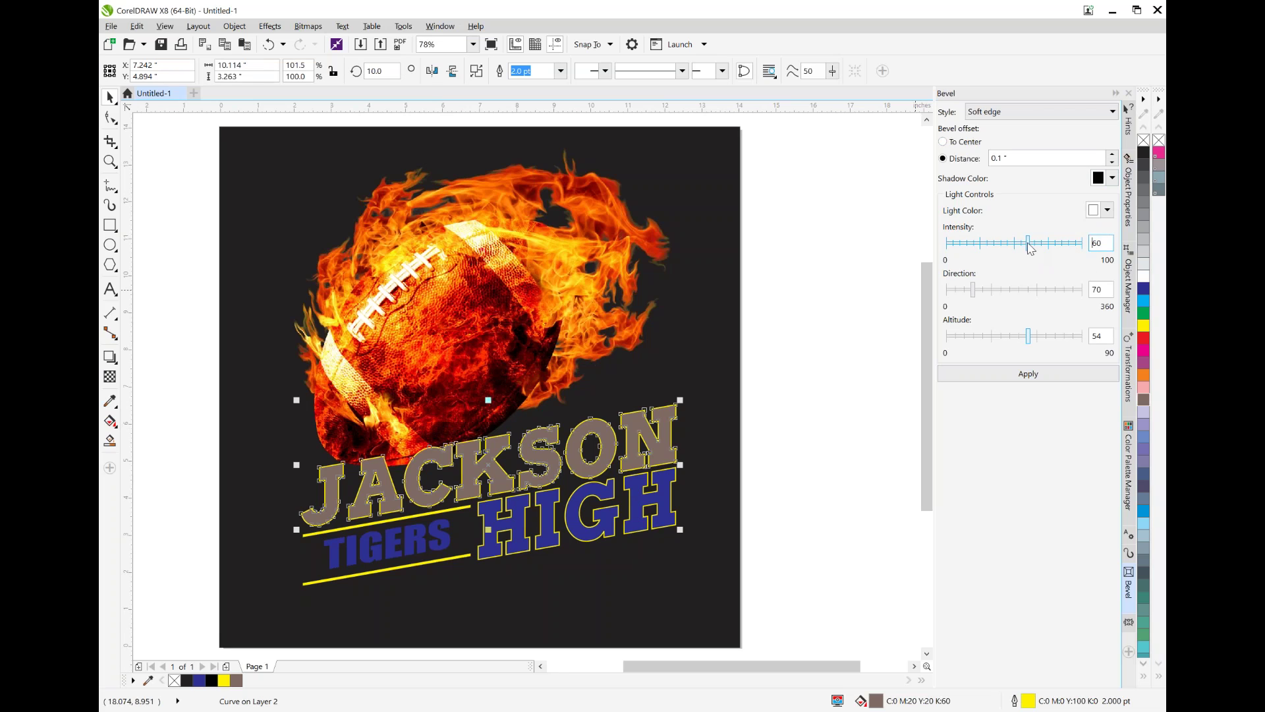
pyautogui.moveTo(974, 295); pyautogui.dragTo(1022, 297)
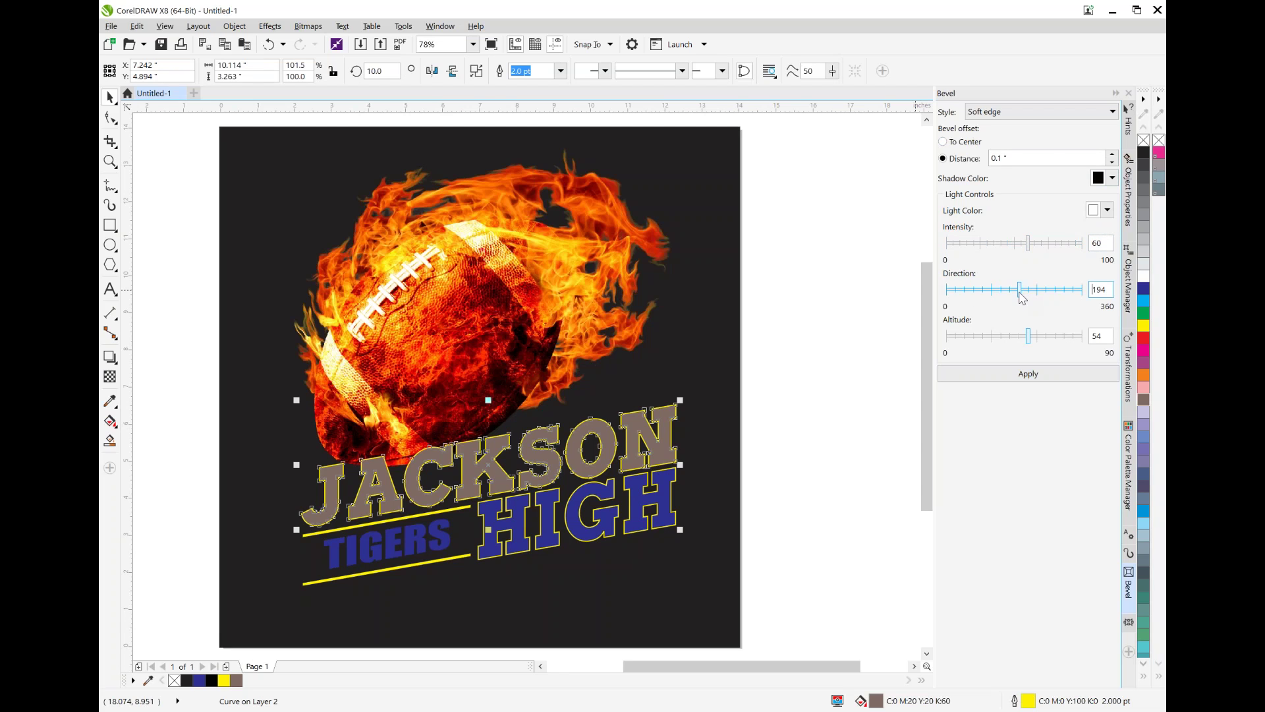
pyautogui.click(1078, 372)
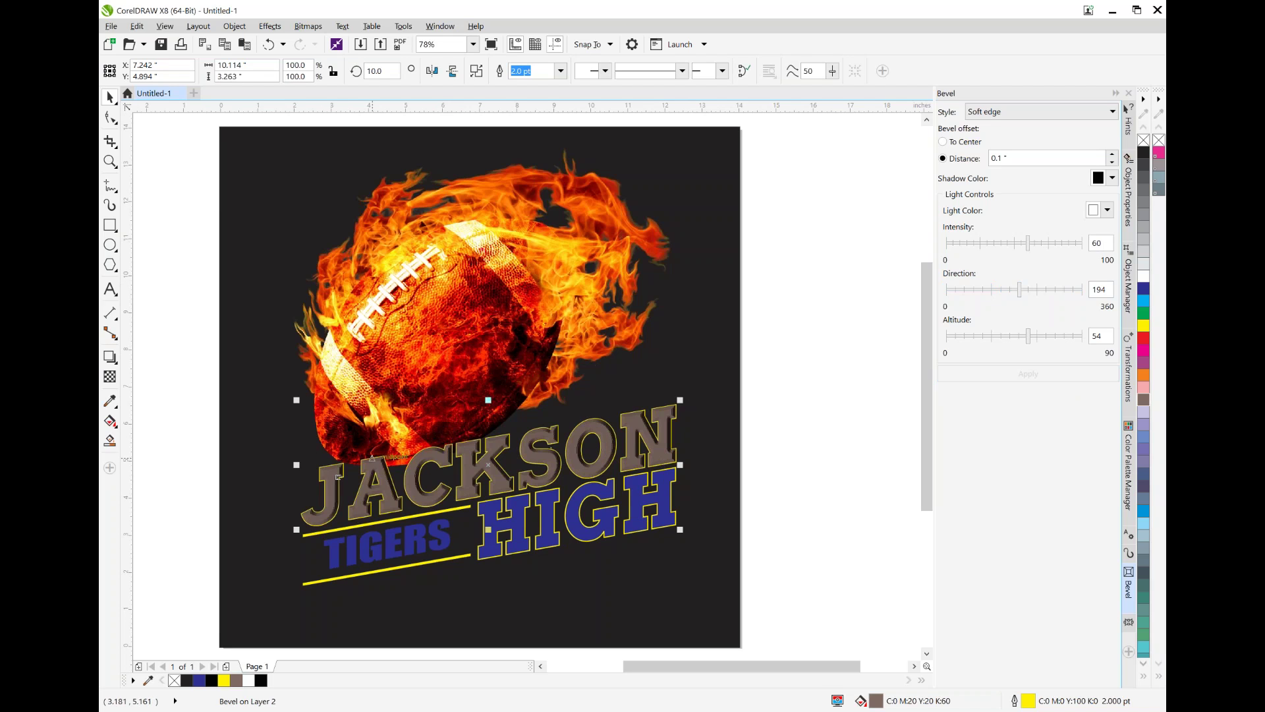
# Step: Try a red shadow color on JACKSON's bevel and undo it
pyautogui.click(110, 161)
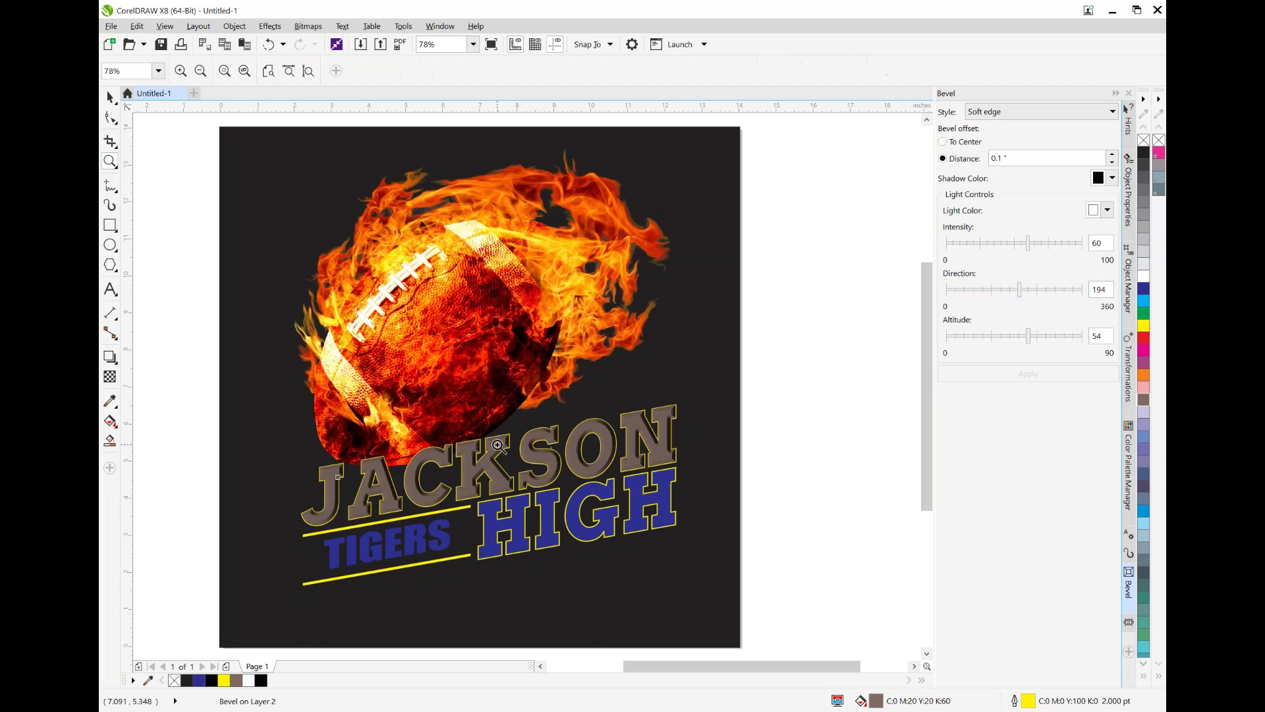
pyautogui.click(465, 501)
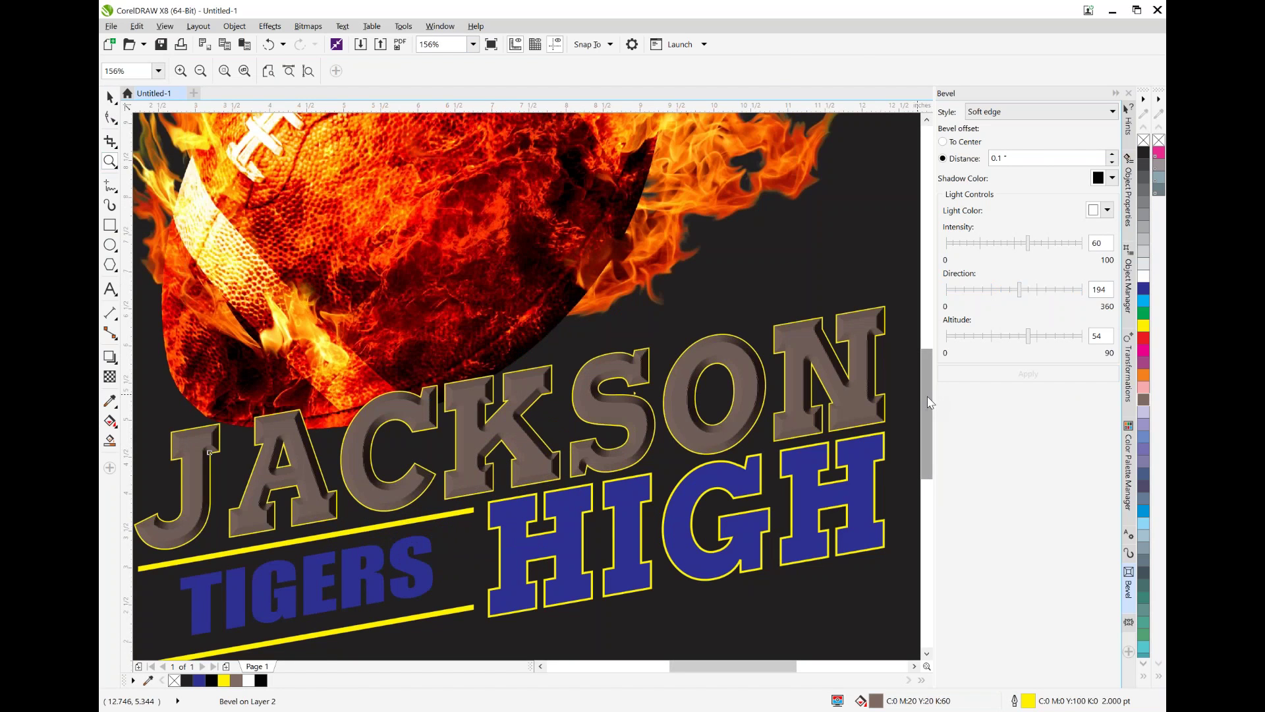
pyautogui.scroll(-3, 925, 387)
pyautogui.press('space')
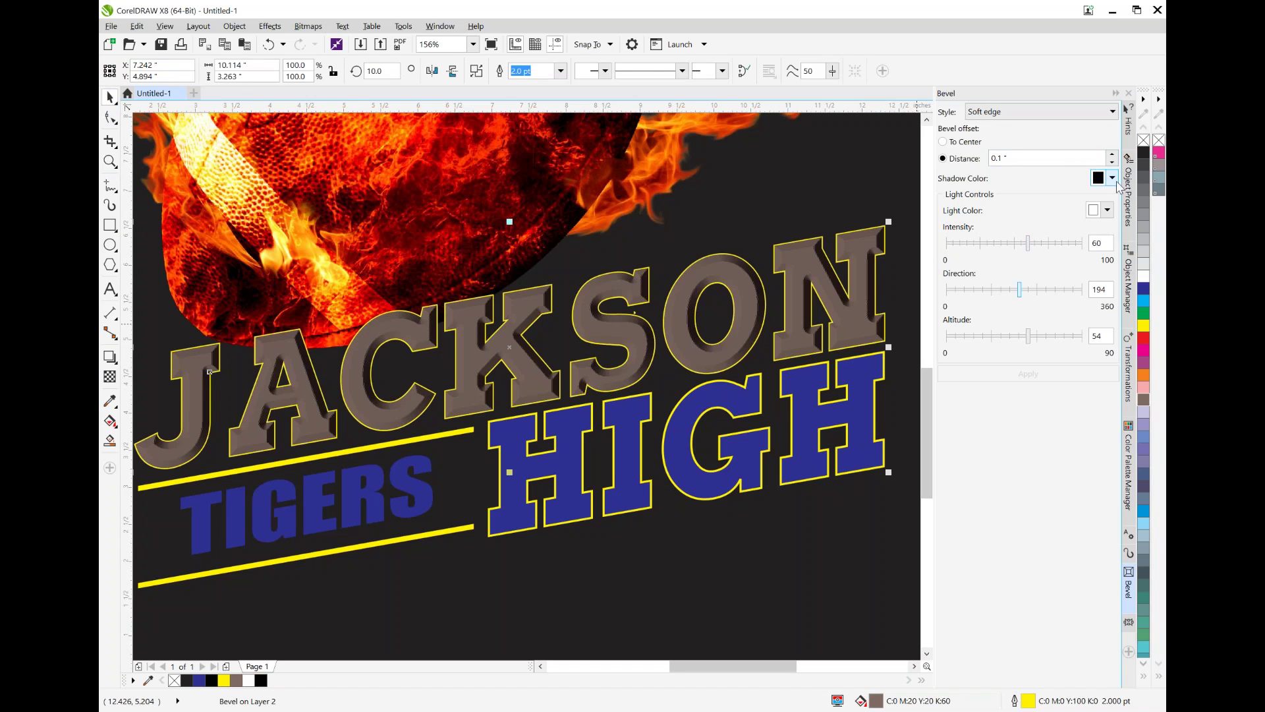
pyautogui.click(1113, 179)
pyautogui.moveTo(1108, 281); pyautogui.dragTo(1092, 248)
pyautogui.click(1042, 424)
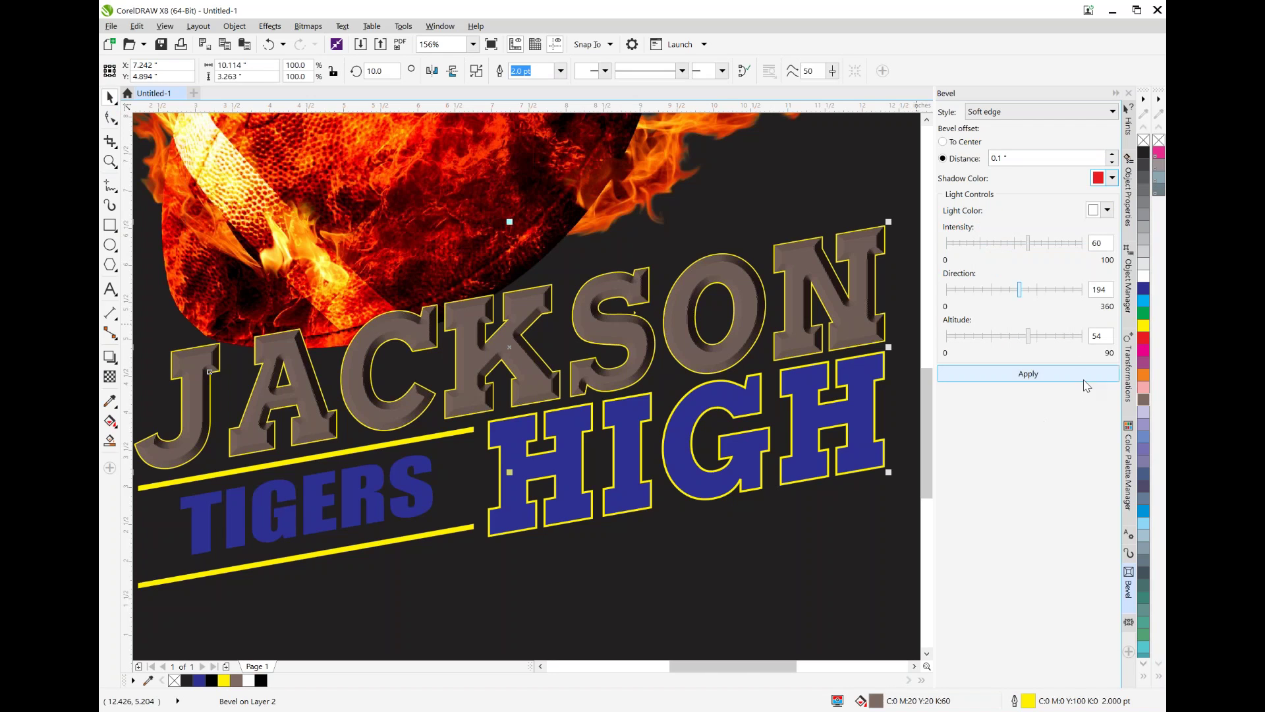
pyautogui.click(1082, 373)
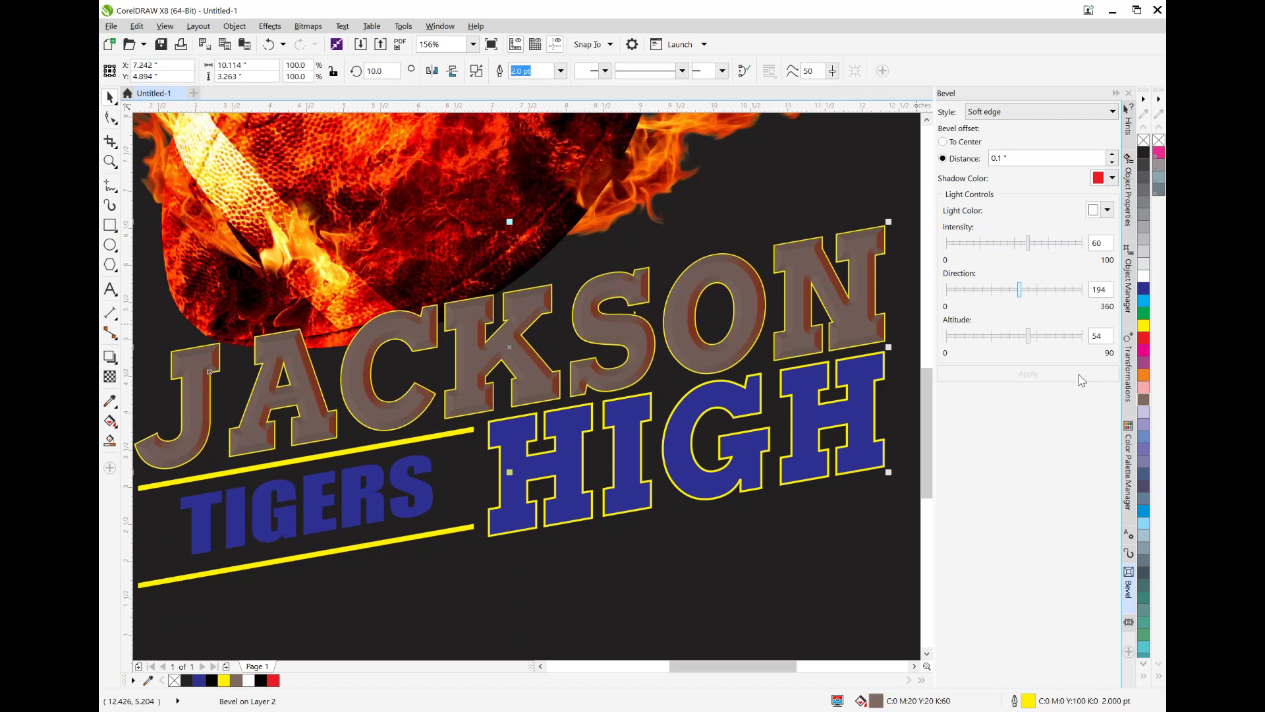
pyautogui.hotkey('ctrl', 'z')
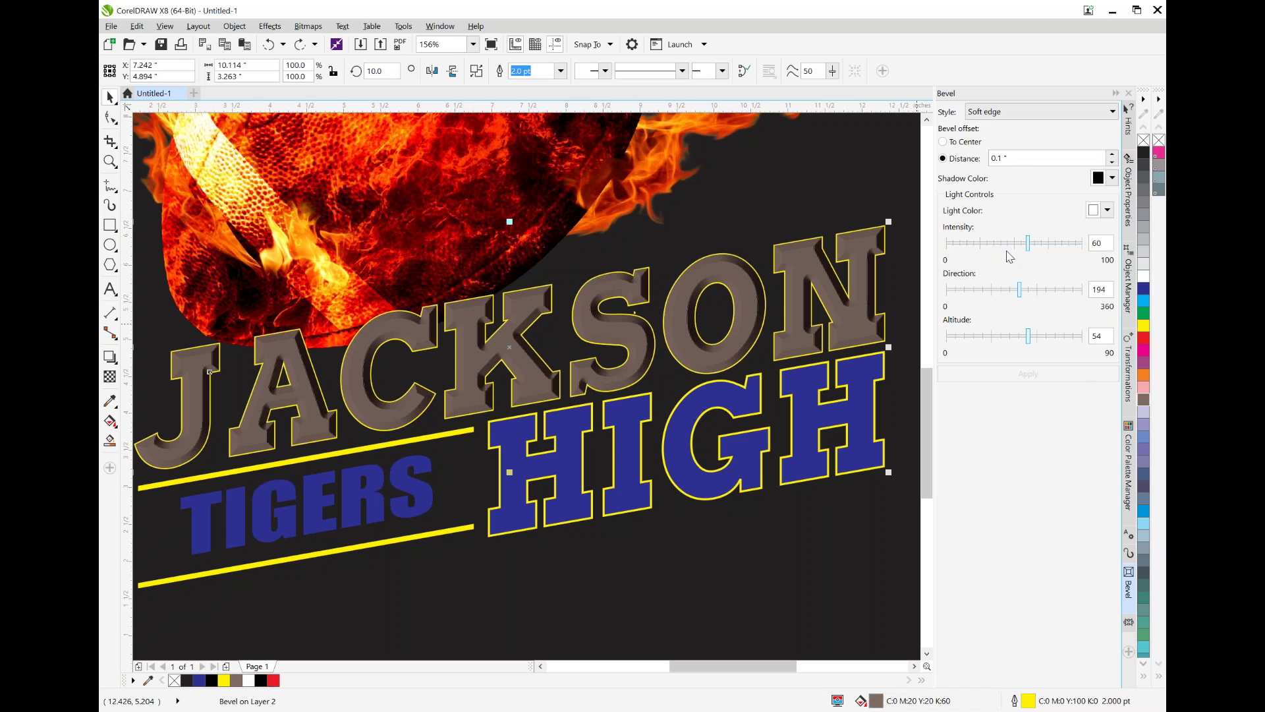
# Step: Try a light intensity of 71 on JACKSON's bevel and settle on 55
pyautogui.moveTo(1032, 249); pyautogui.dragTo(1068, 248)
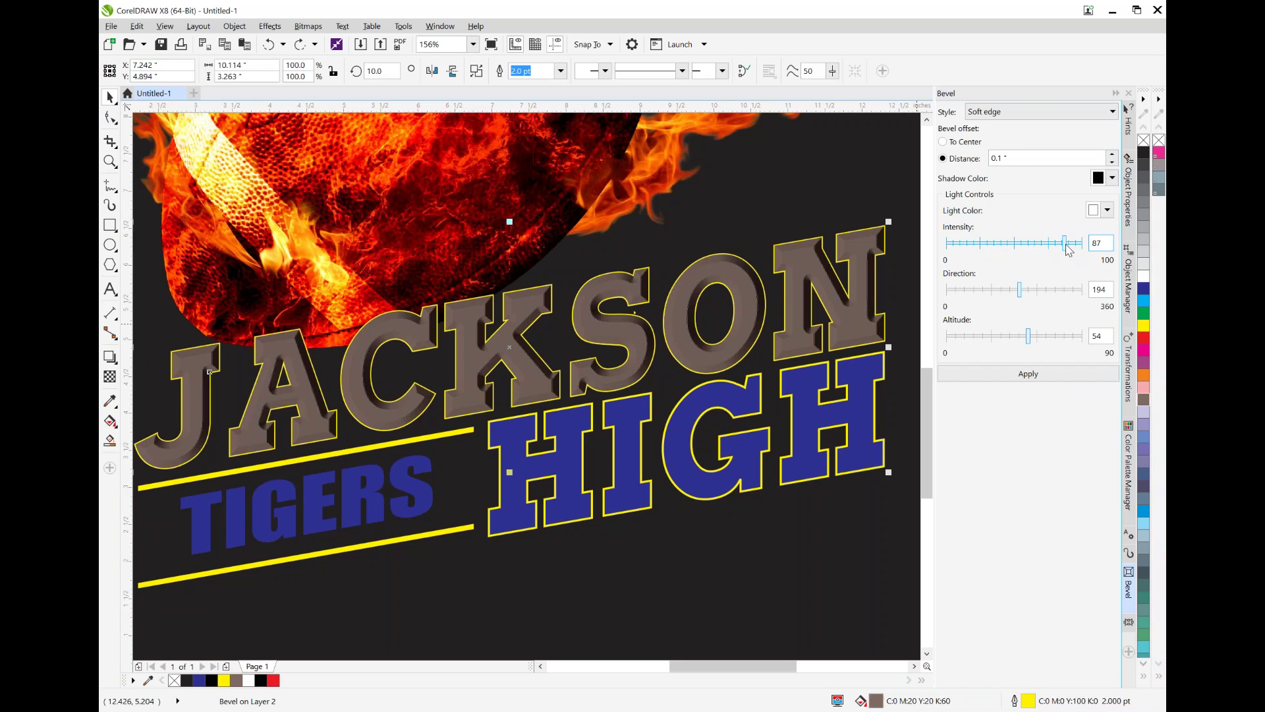
pyautogui.moveTo(1066, 241); pyautogui.dragTo(963, 252)
pyautogui.moveTo(963, 246); pyautogui.dragTo(1053, 251)
pyautogui.click(1089, 374)
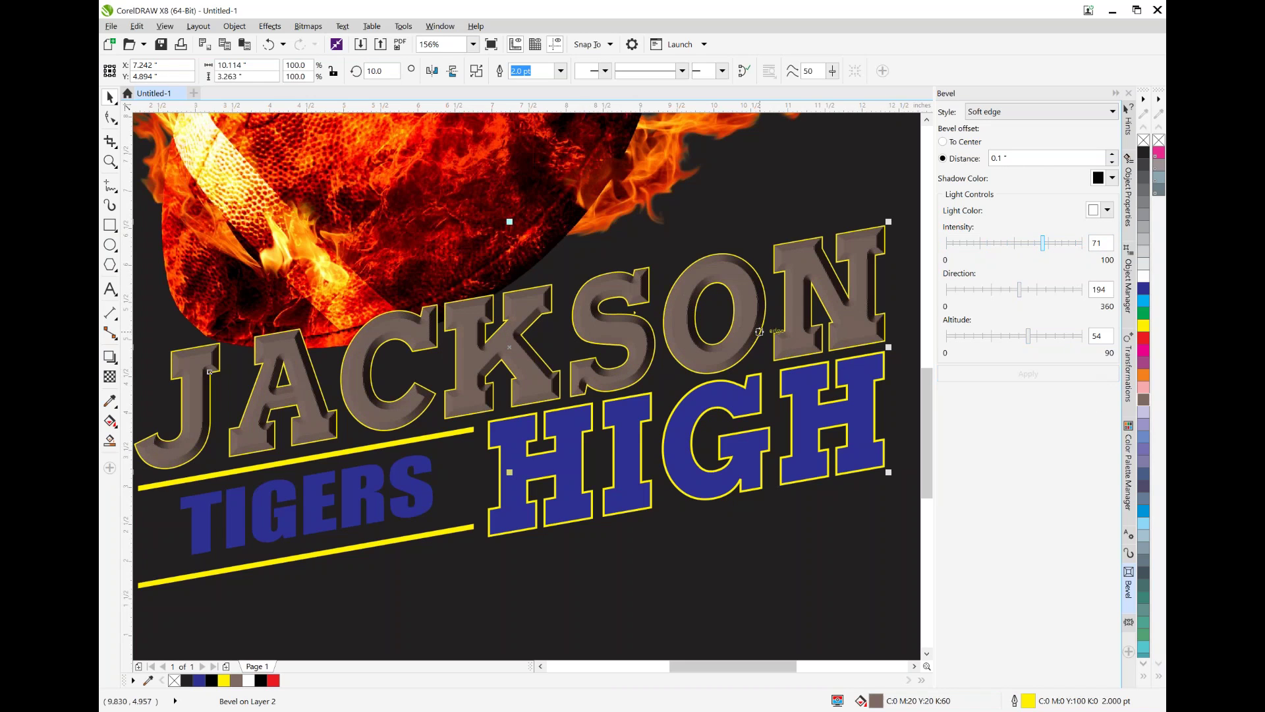
pyautogui.moveTo(1044, 243); pyautogui.dragTo(1021, 244)
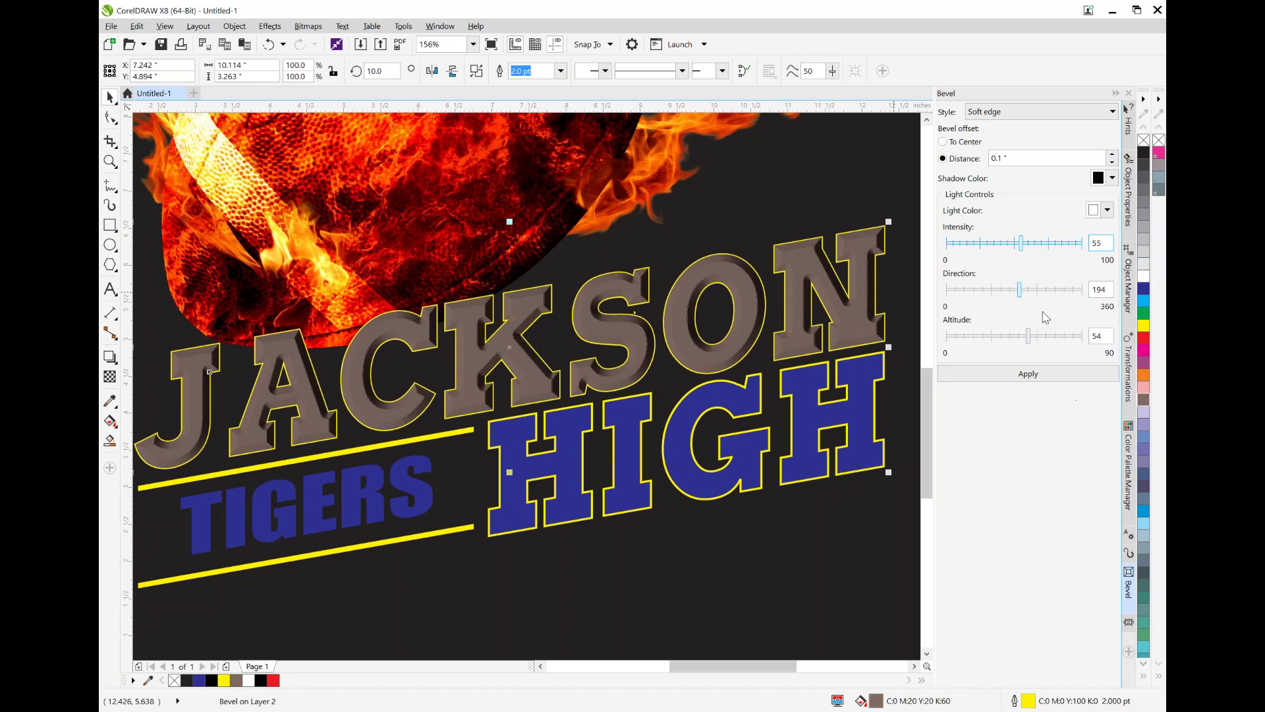
pyautogui.click(1091, 373)
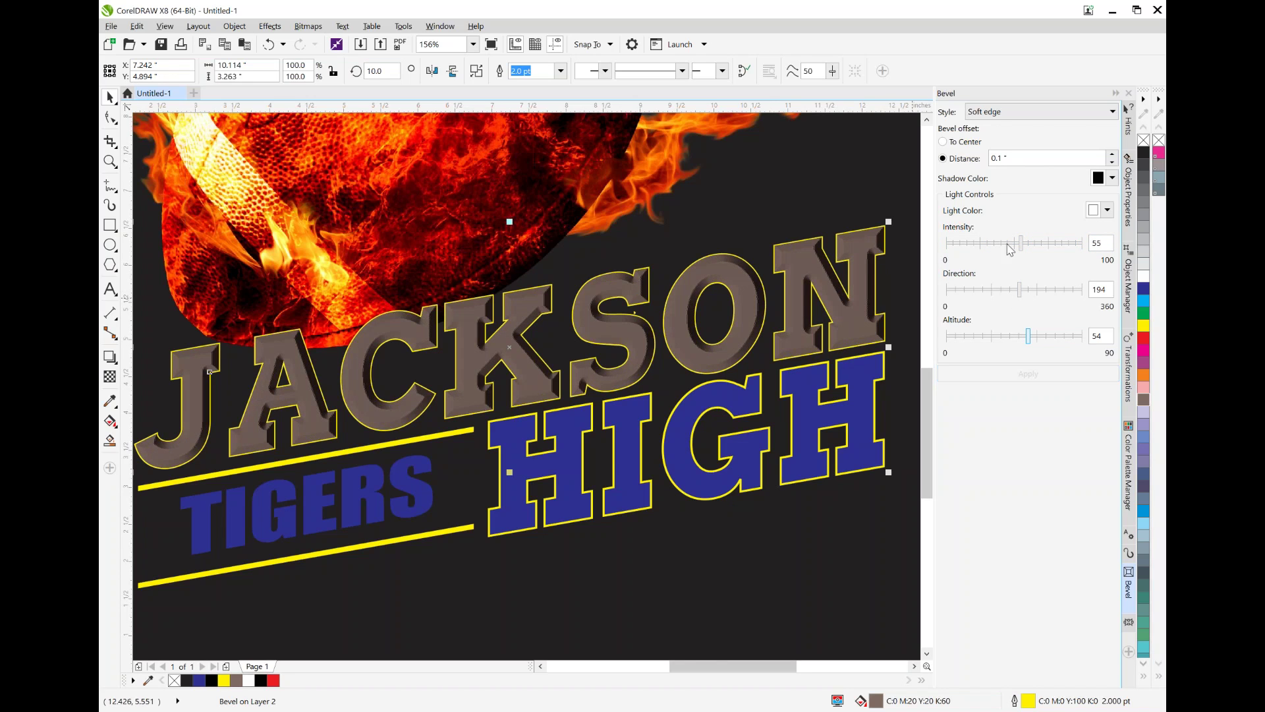
# Step: Try a light direction of 278 on JACKSON's bevel and settle on 54
pyautogui.moveTo(1020, 287); pyautogui.dragTo(1051, 288)
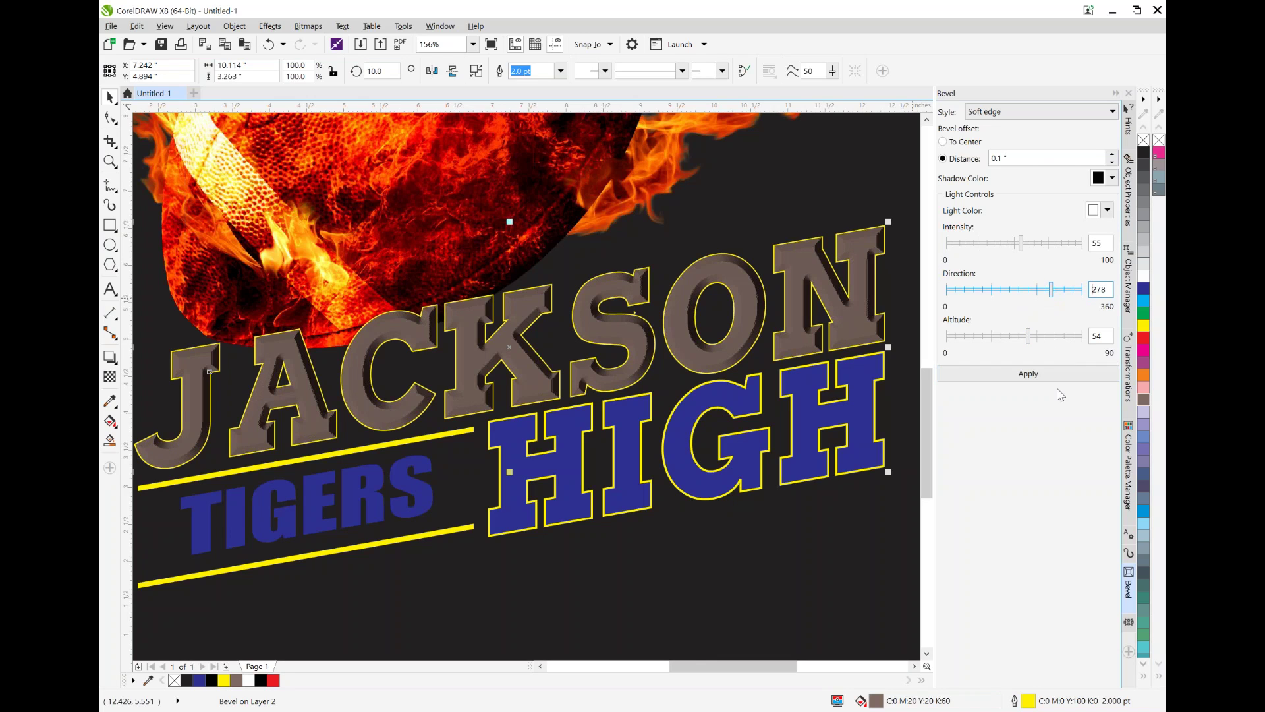
pyautogui.click(1073, 373)
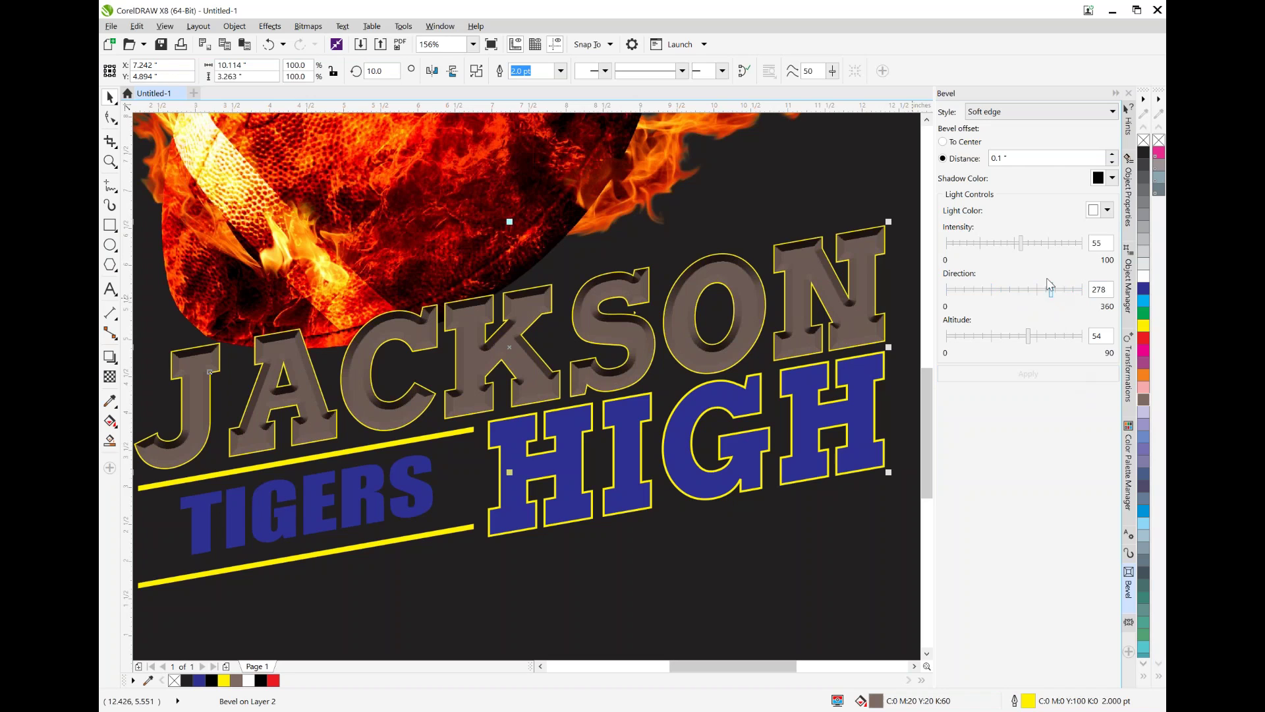
pyautogui.moveTo(1051, 288); pyautogui.dragTo(967, 289)
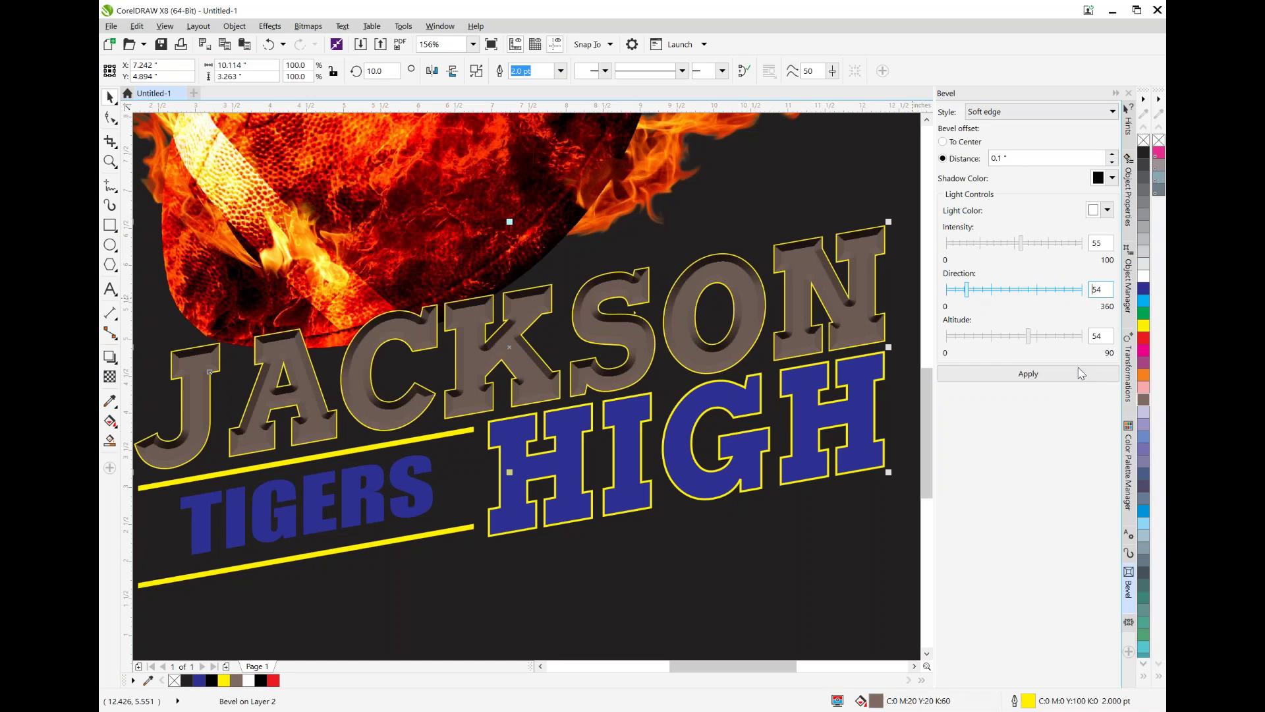
pyautogui.click(1091, 379)
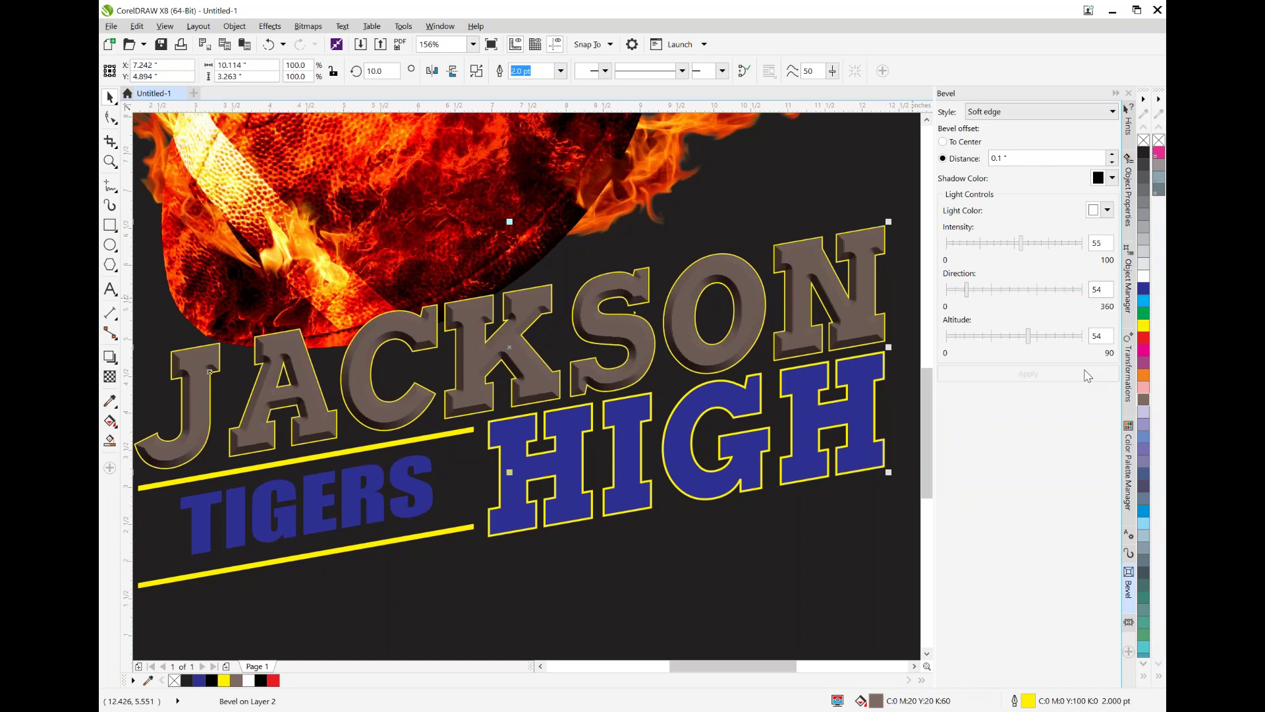
# Step: Try light altitudes of 79 and 35 on JACKSON's bevel and settle on 46
pyautogui.moveTo(1029, 337); pyautogui.dragTo(1076, 345)
pyautogui.click(1075, 377)
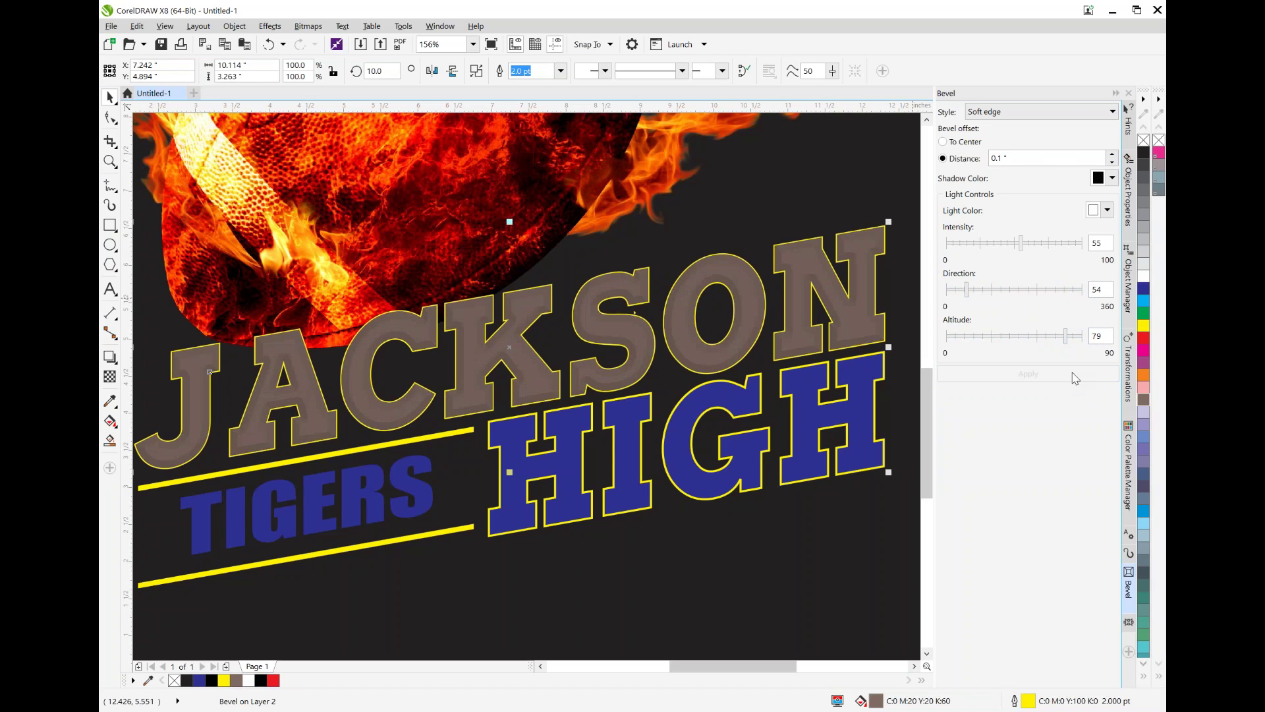
pyautogui.moveTo(1067, 337); pyautogui.dragTo(999, 337)
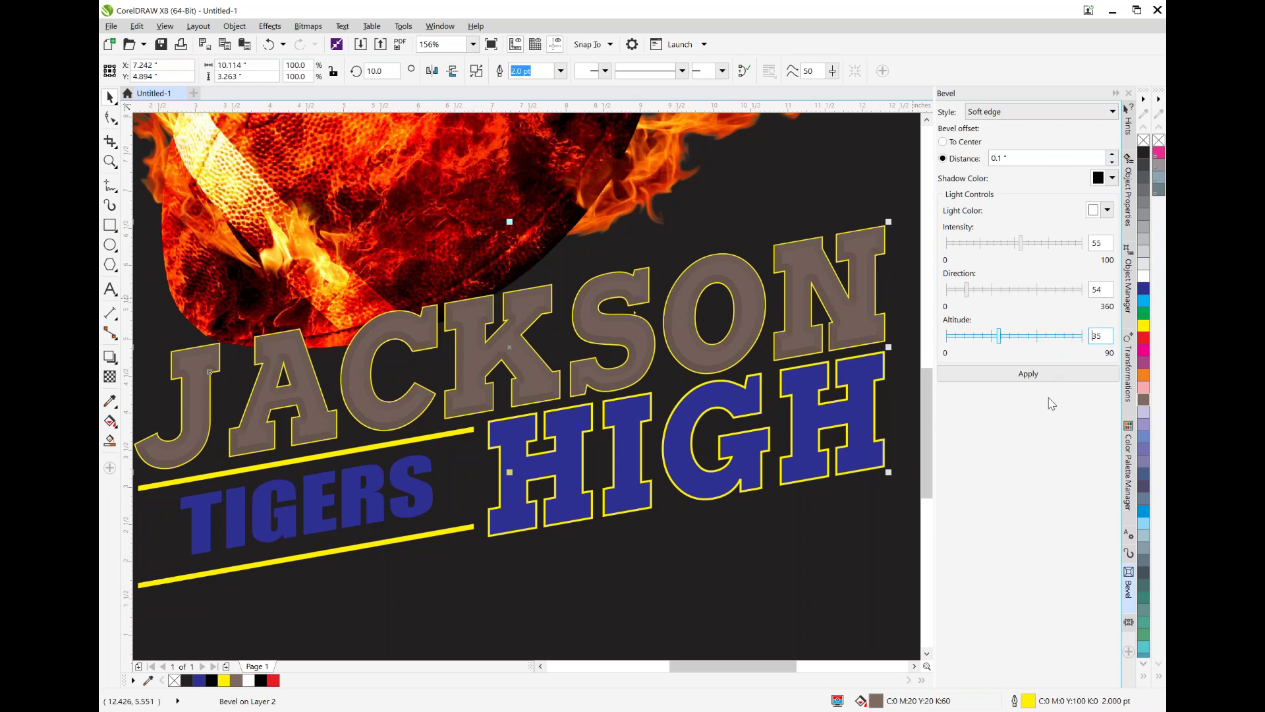
pyautogui.click(1082, 373)
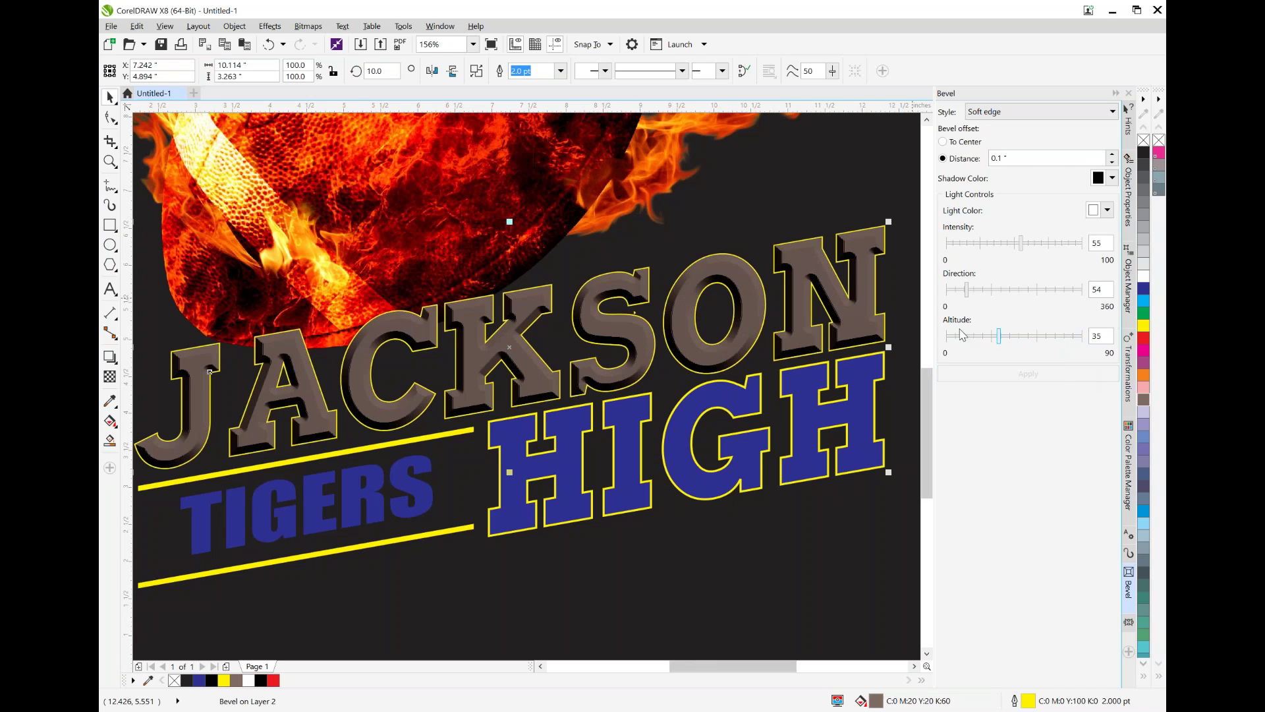
pyautogui.moveTo(1001, 337); pyautogui.dragTo(1016, 337)
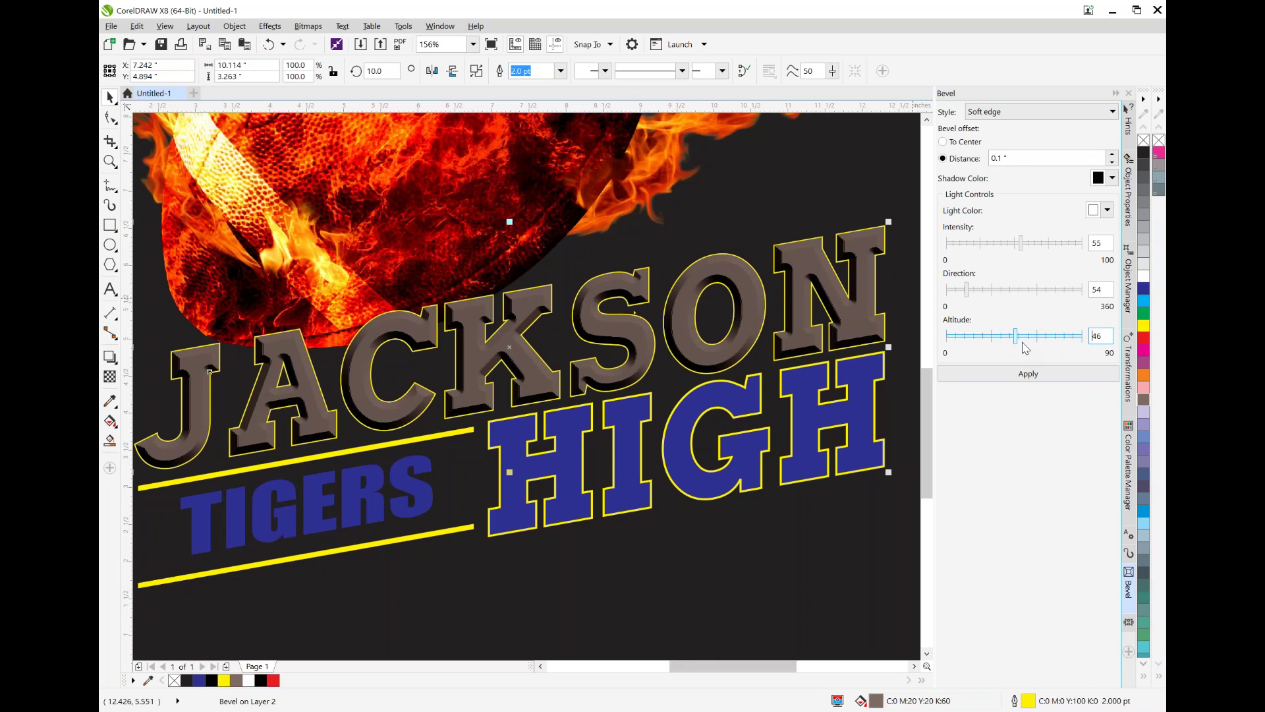
pyautogui.click(1080, 375)
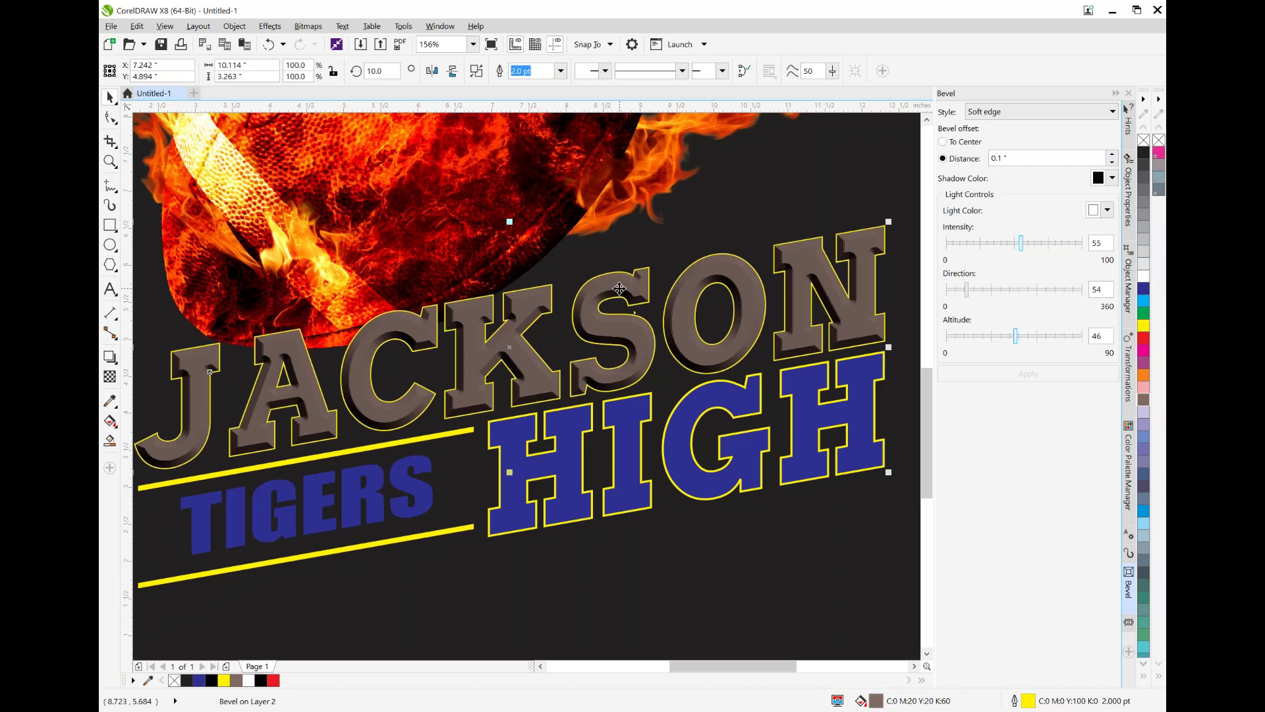
# Step: Convert the beveled JACKSON lettering to a 300 dpi RGB Color (24-bit) bitmap with anti-aliasing and a transparent background
pyautogui.click(601, 330)
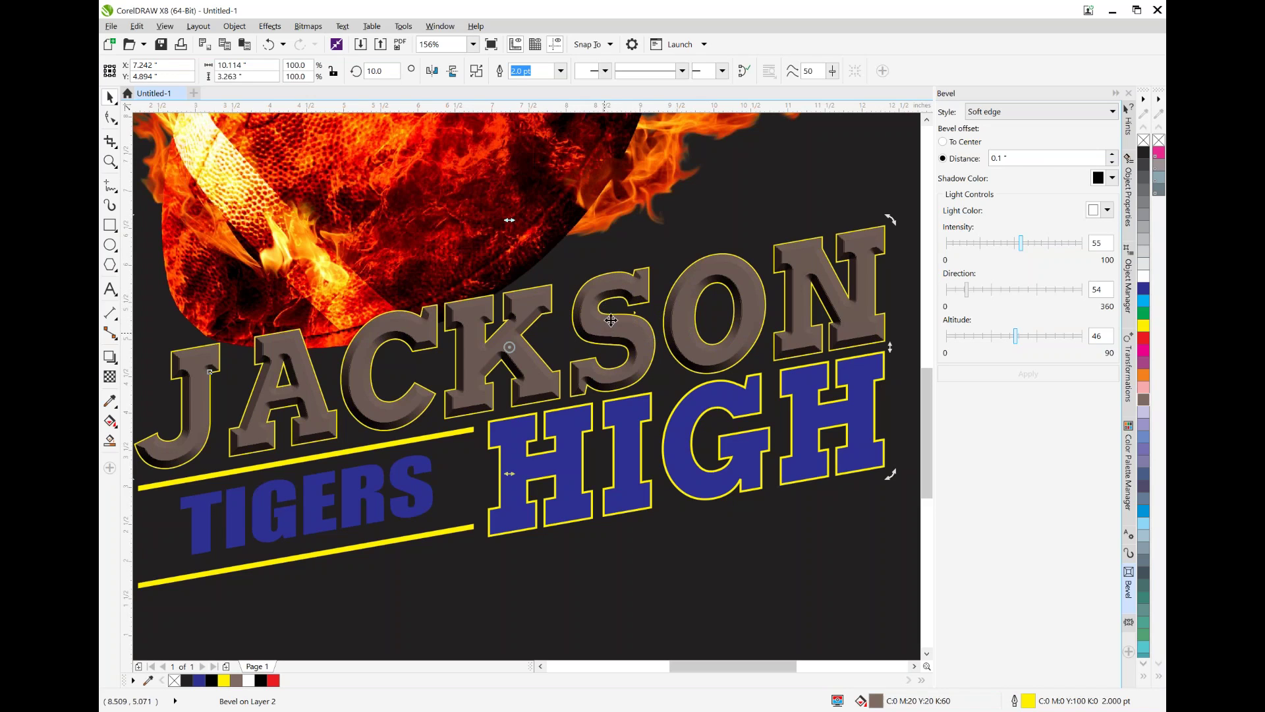
pyautogui.click(611, 321)
pyautogui.click(307, 26)
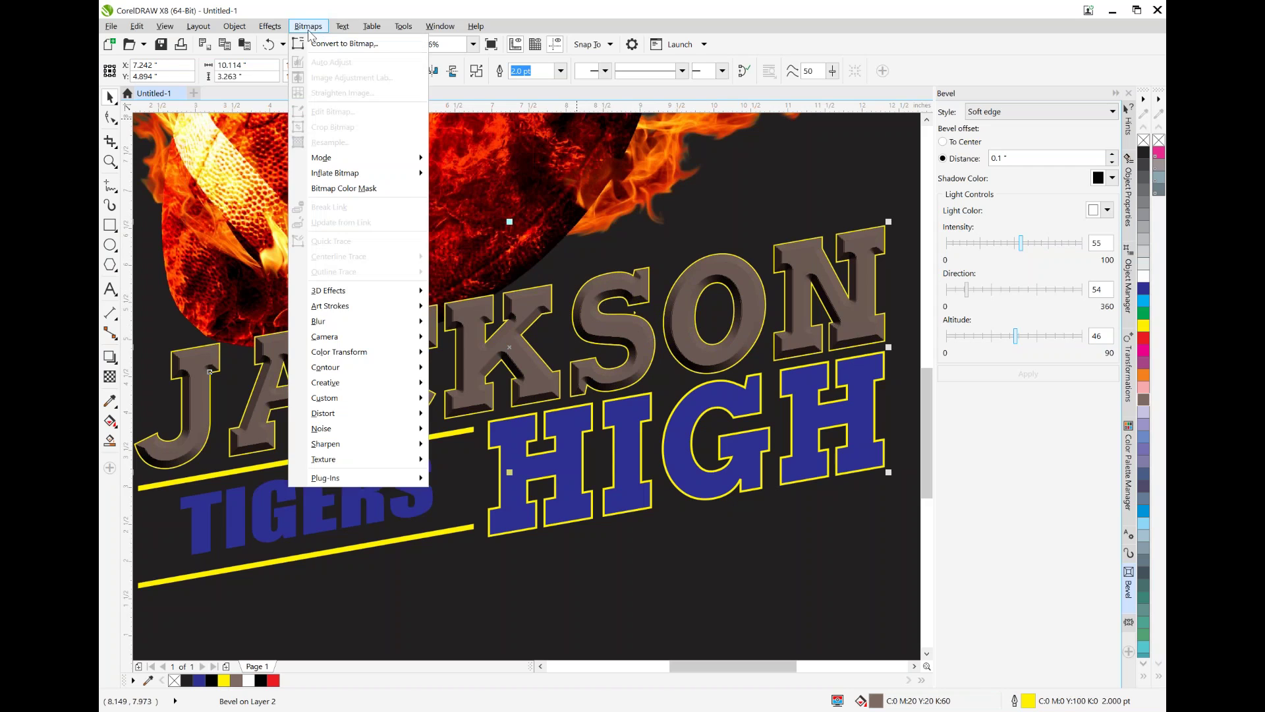
pyautogui.click(342, 45)
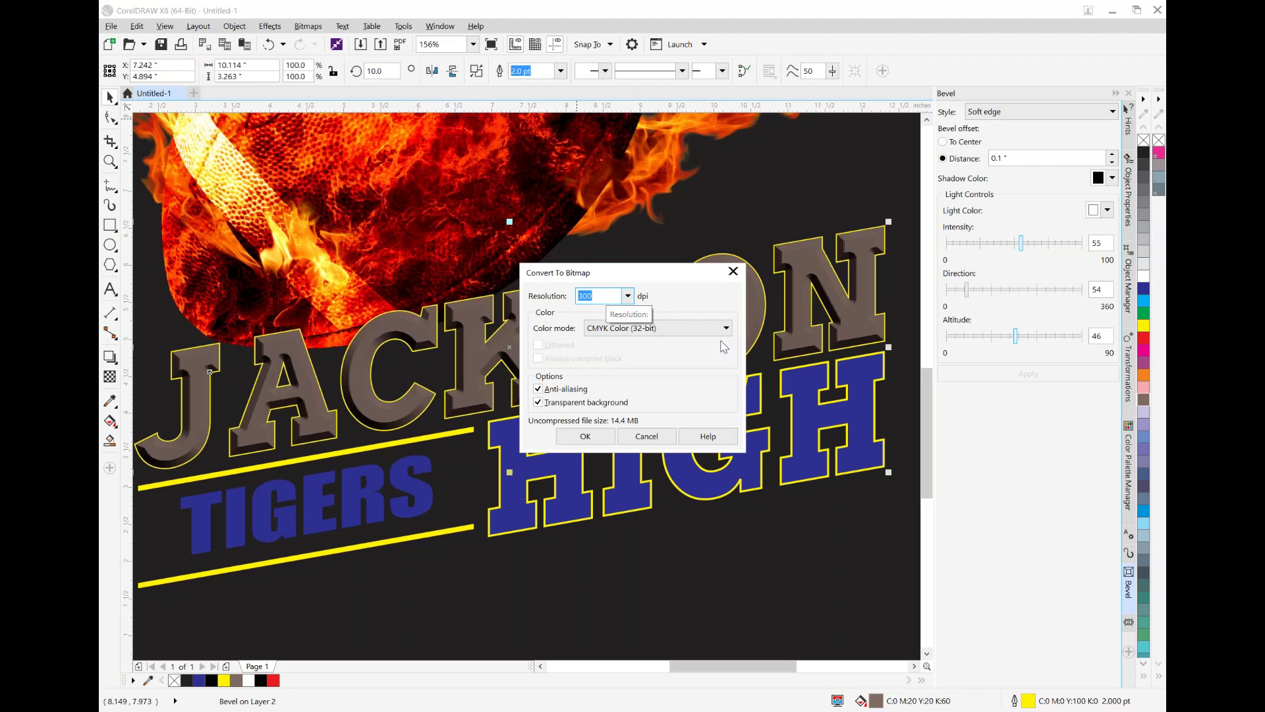
pyautogui.click(725, 328)
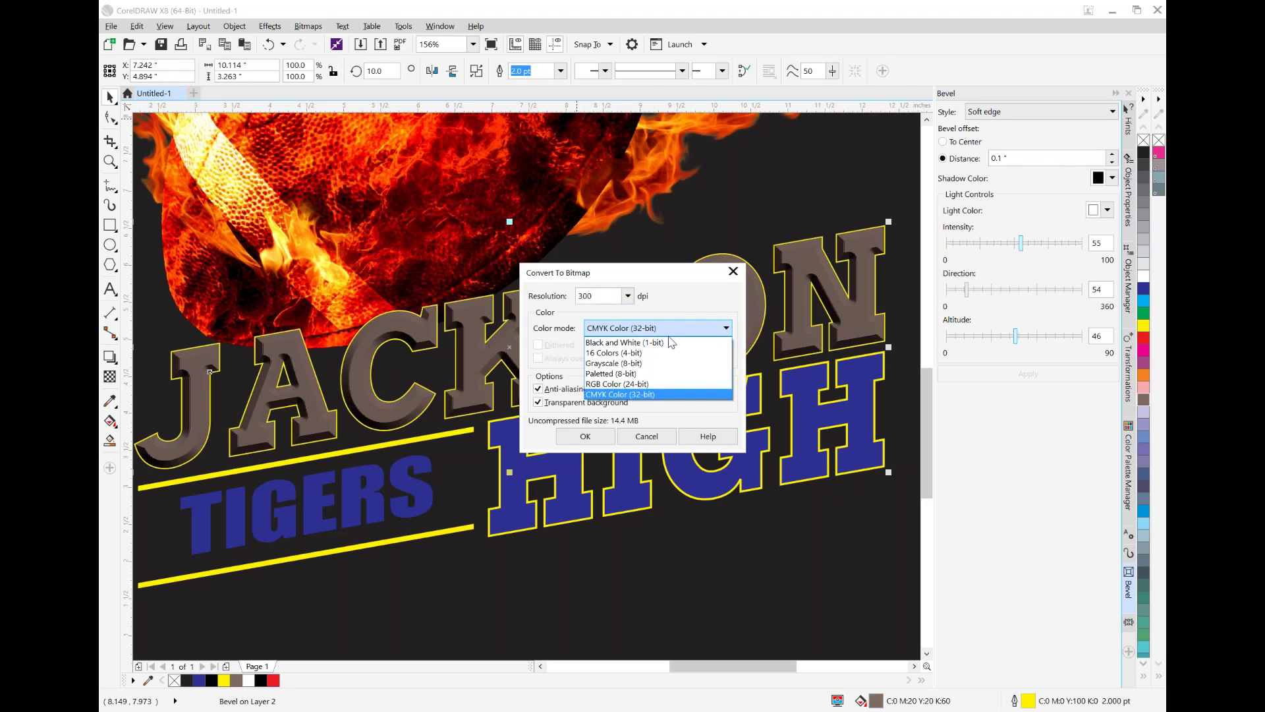
pyautogui.click(632, 383)
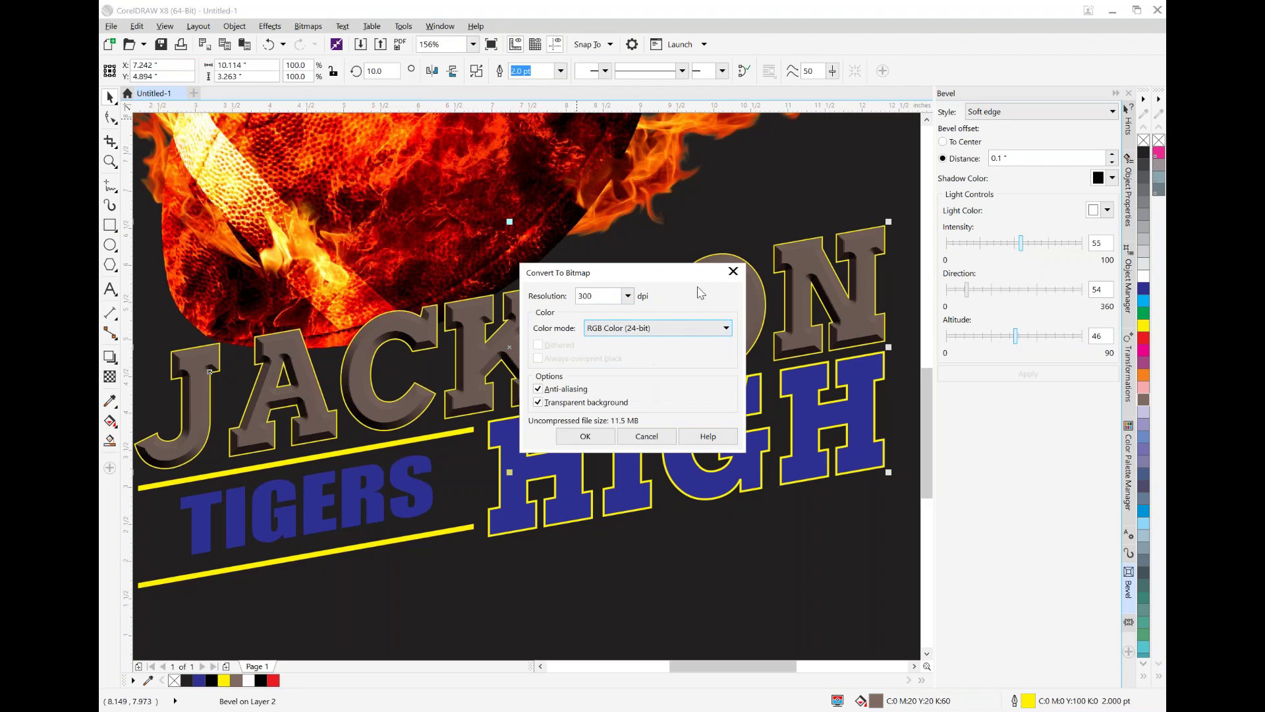
pyautogui.click(585, 436)
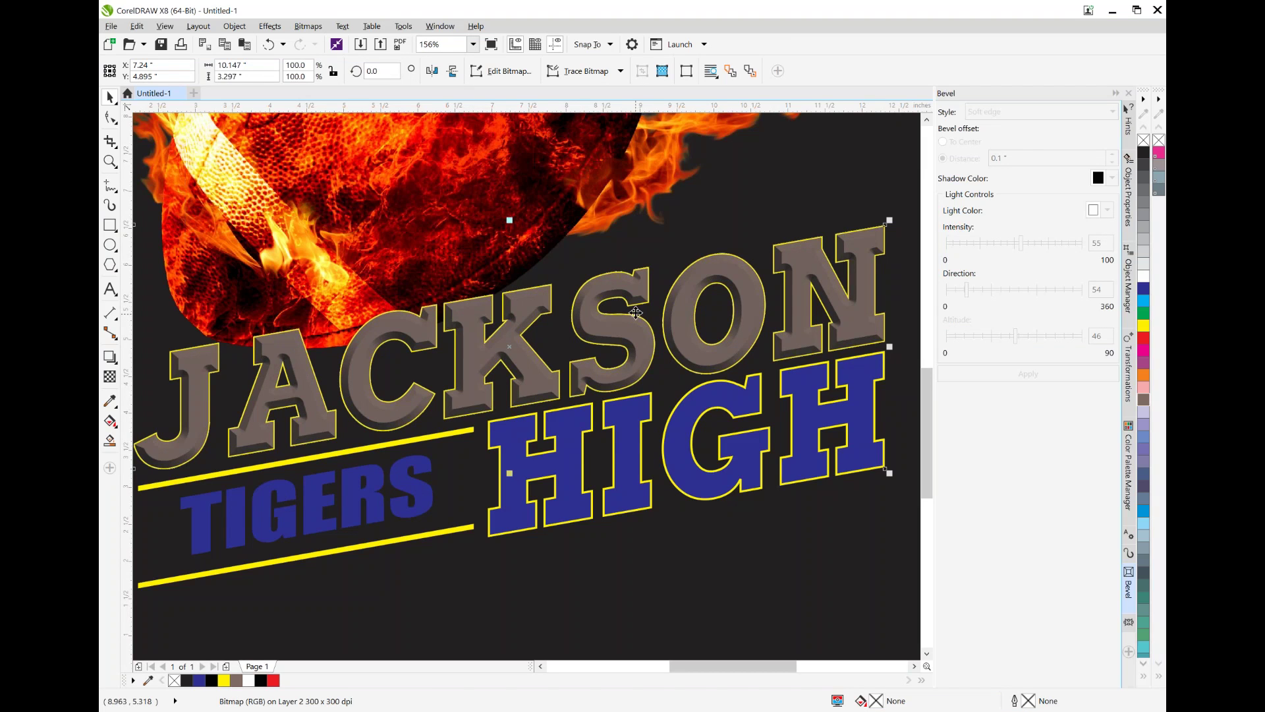
# Step: Preview the Page Curl 3D effect on the JACKSON bitmap and cancel it
pyautogui.click(309, 26)
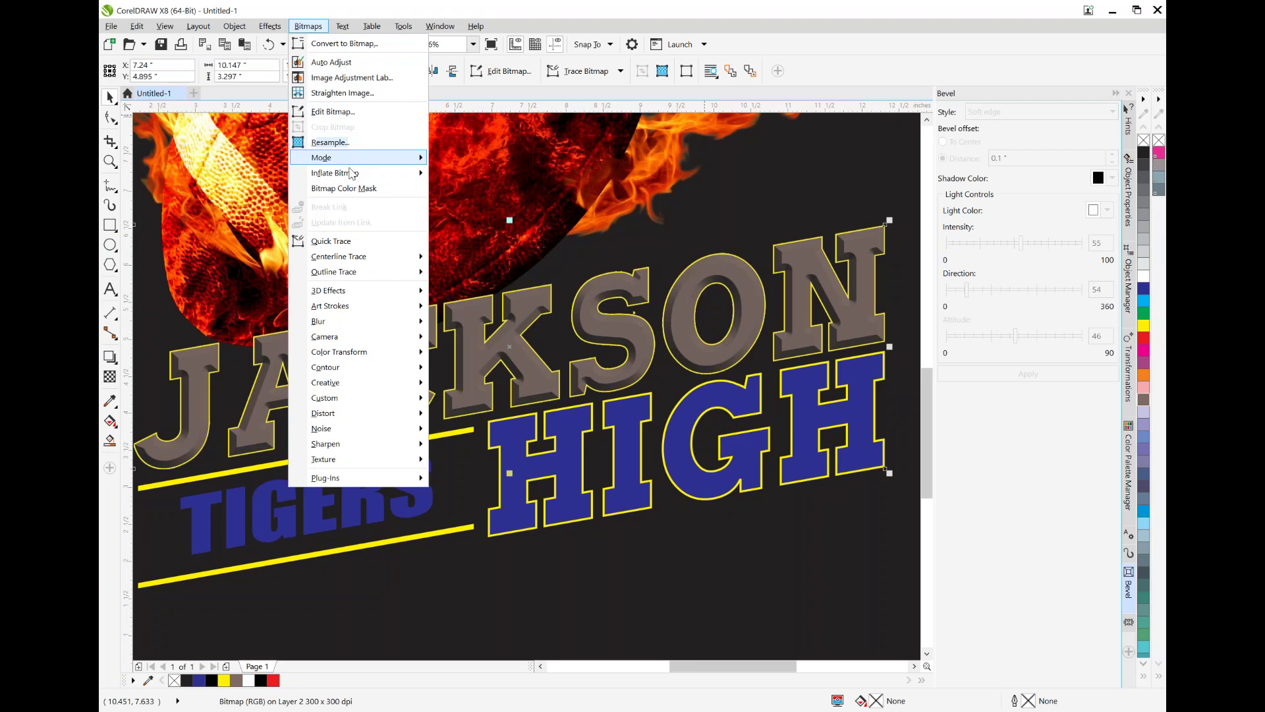
pyautogui.moveTo(373, 298)
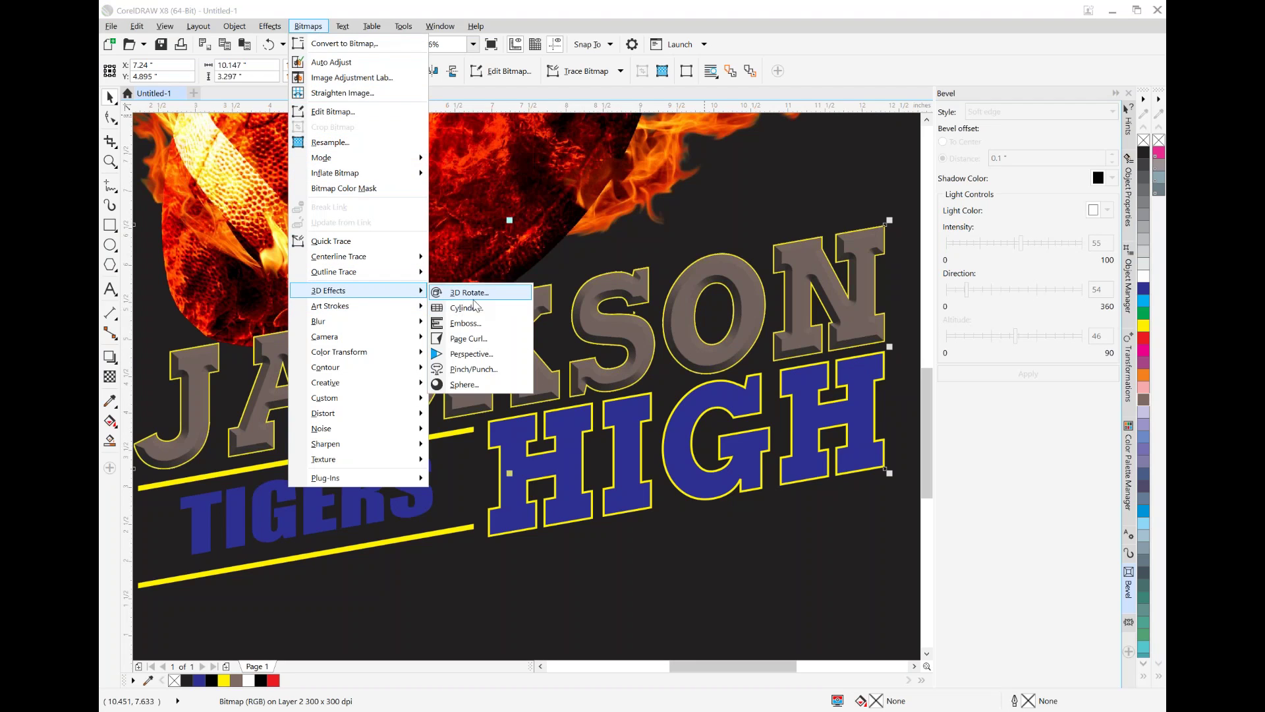
pyautogui.click(468, 338)
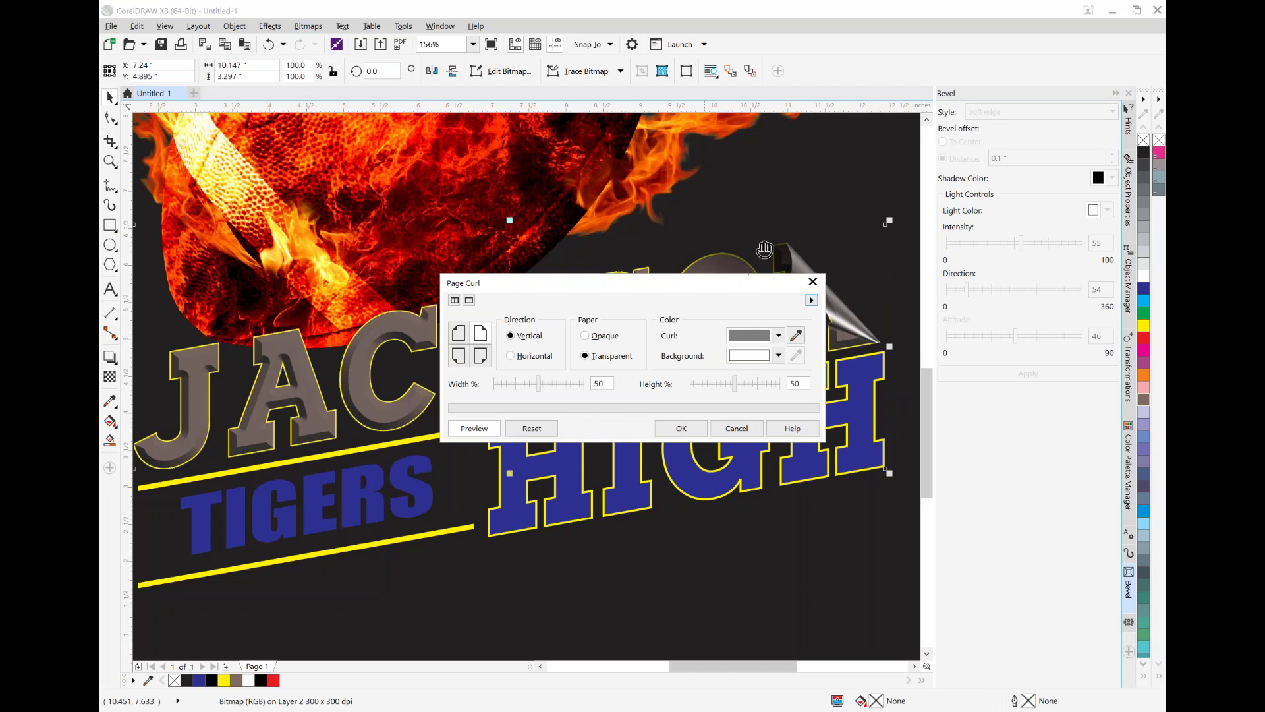
pyautogui.moveTo(764, 283); pyautogui.dragTo(803, 513)
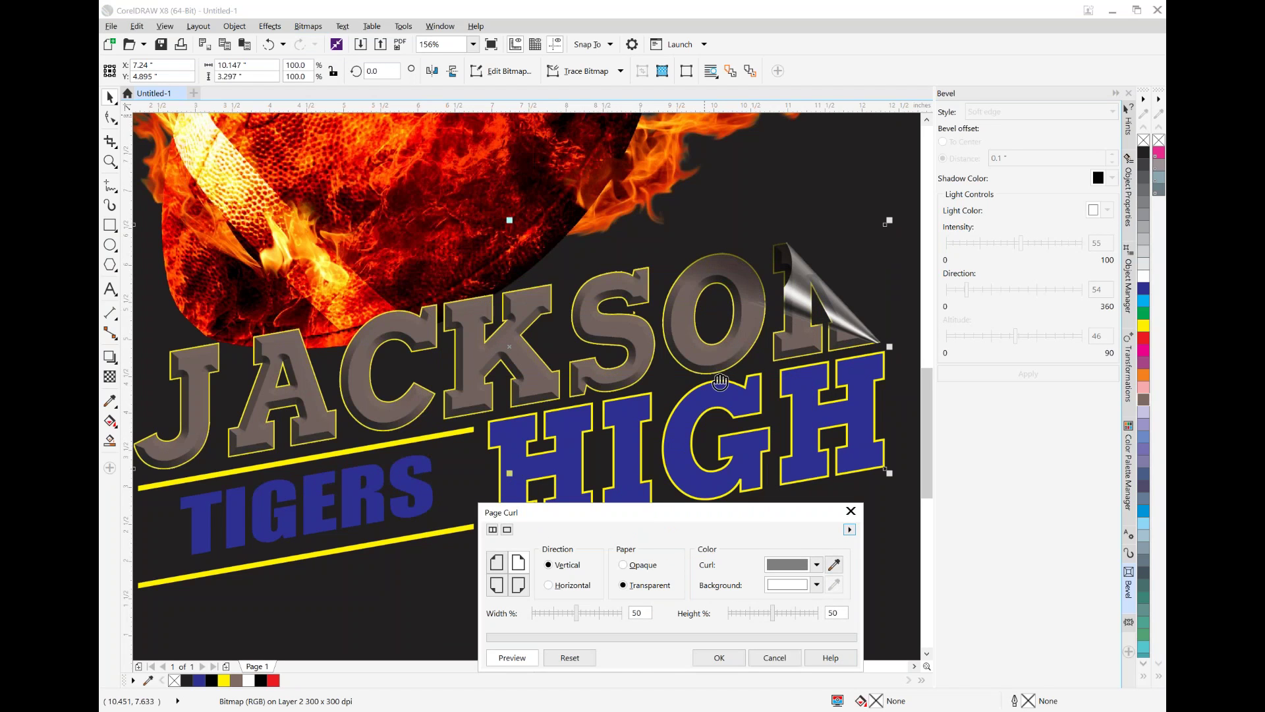
pyautogui.moveTo(679, 515); pyautogui.dragTo(685, 449)
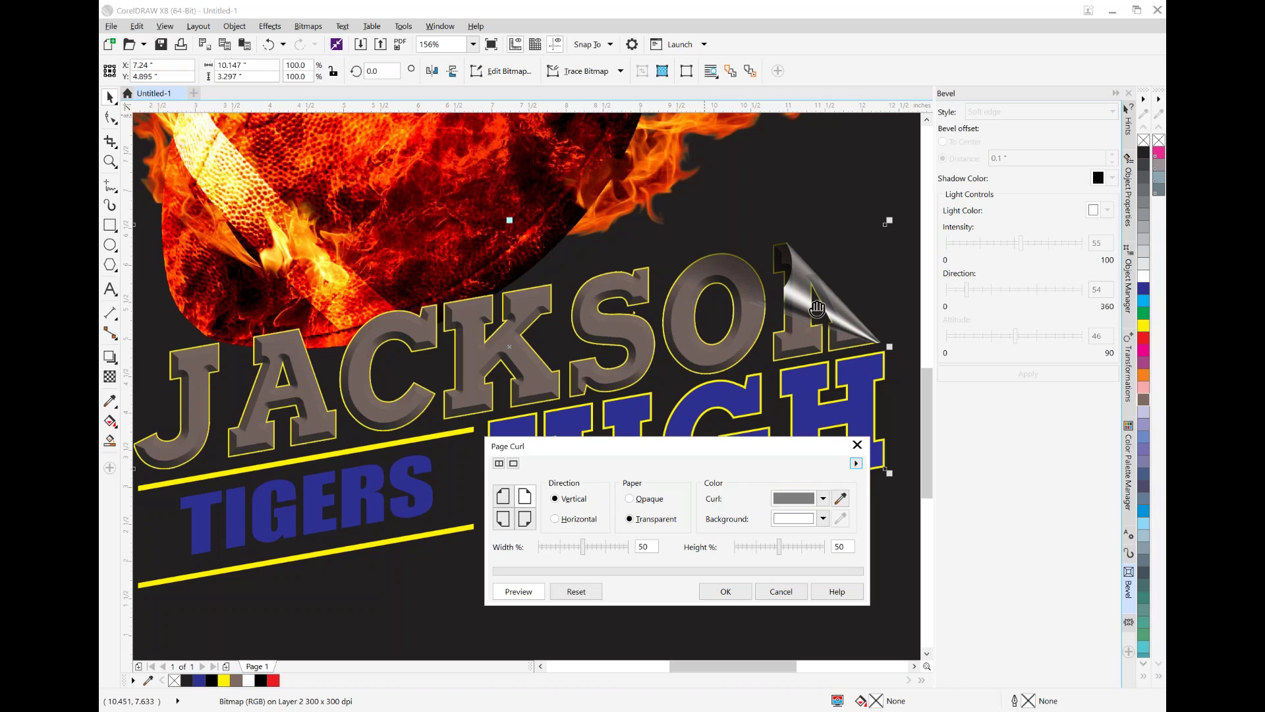
pyautogui.moveTo(587, 552); pyautogui.dragTo(584, 554)
pyautogui.click(782, 592)
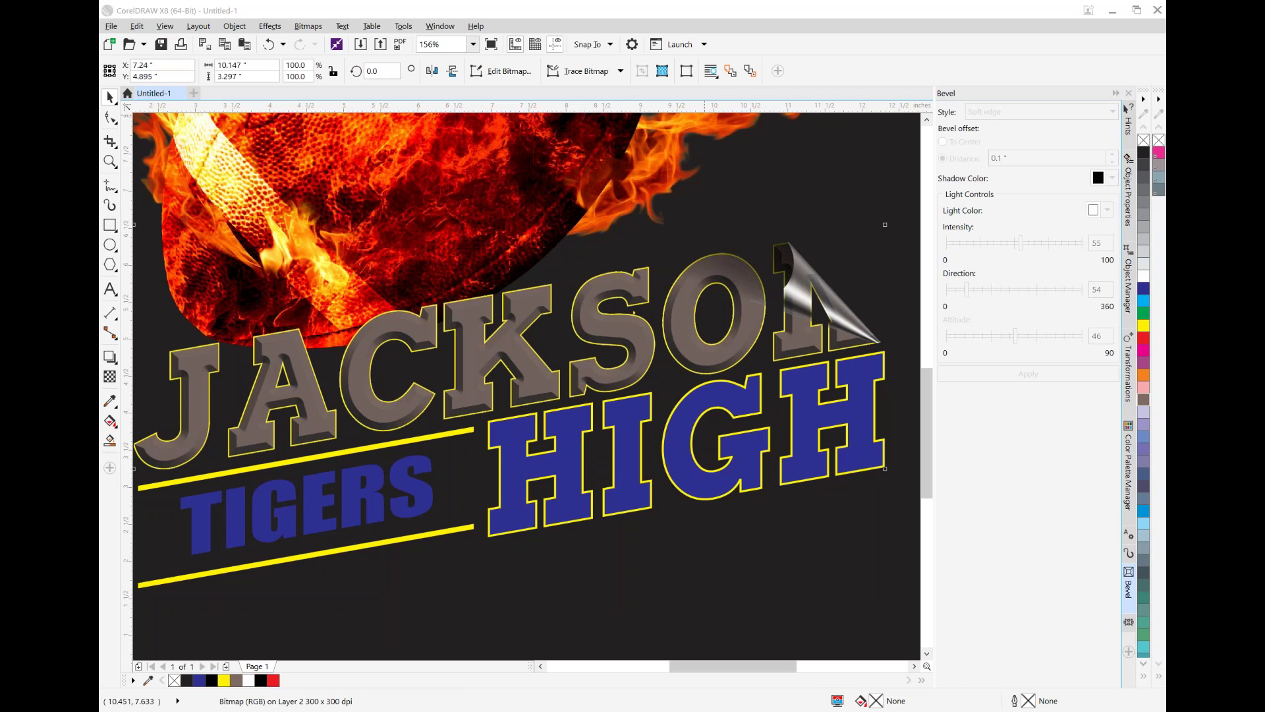
# Step: Preview the Charcoal art stroke on the JACKSON bitmap and cancel it
pyautogui.click(315, 27)
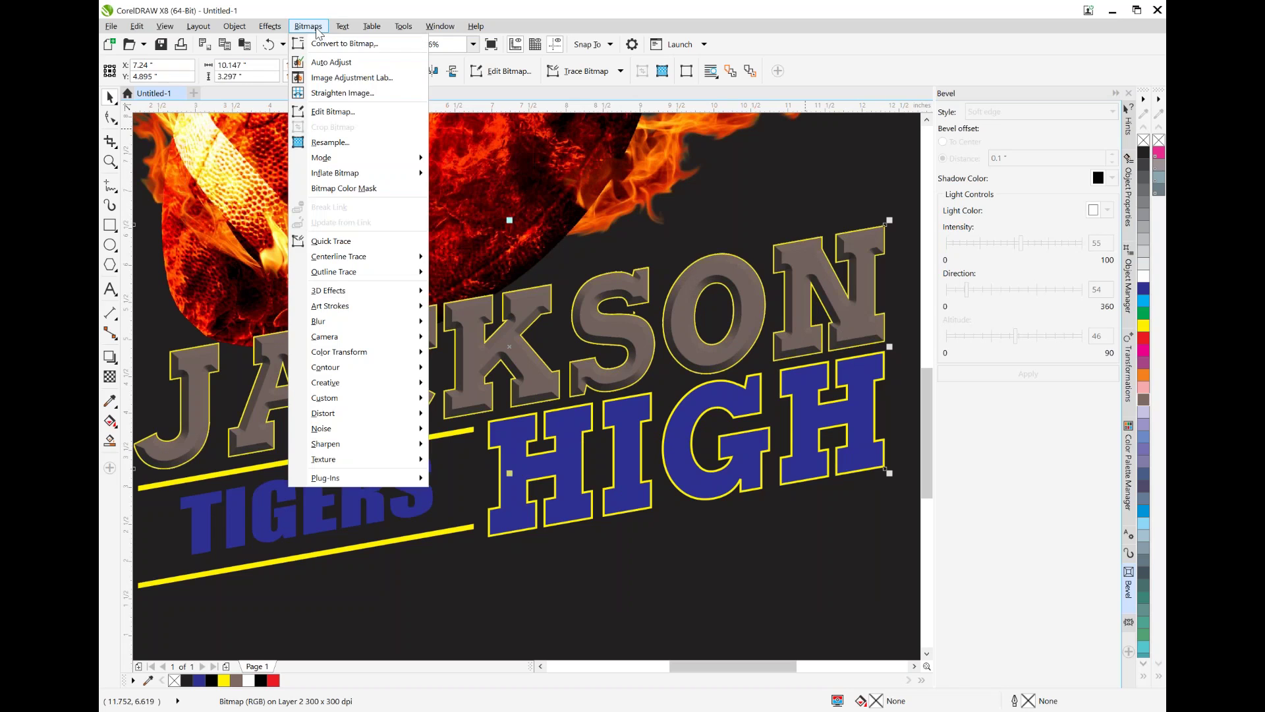
pyautogui.moveTo(374, 312)
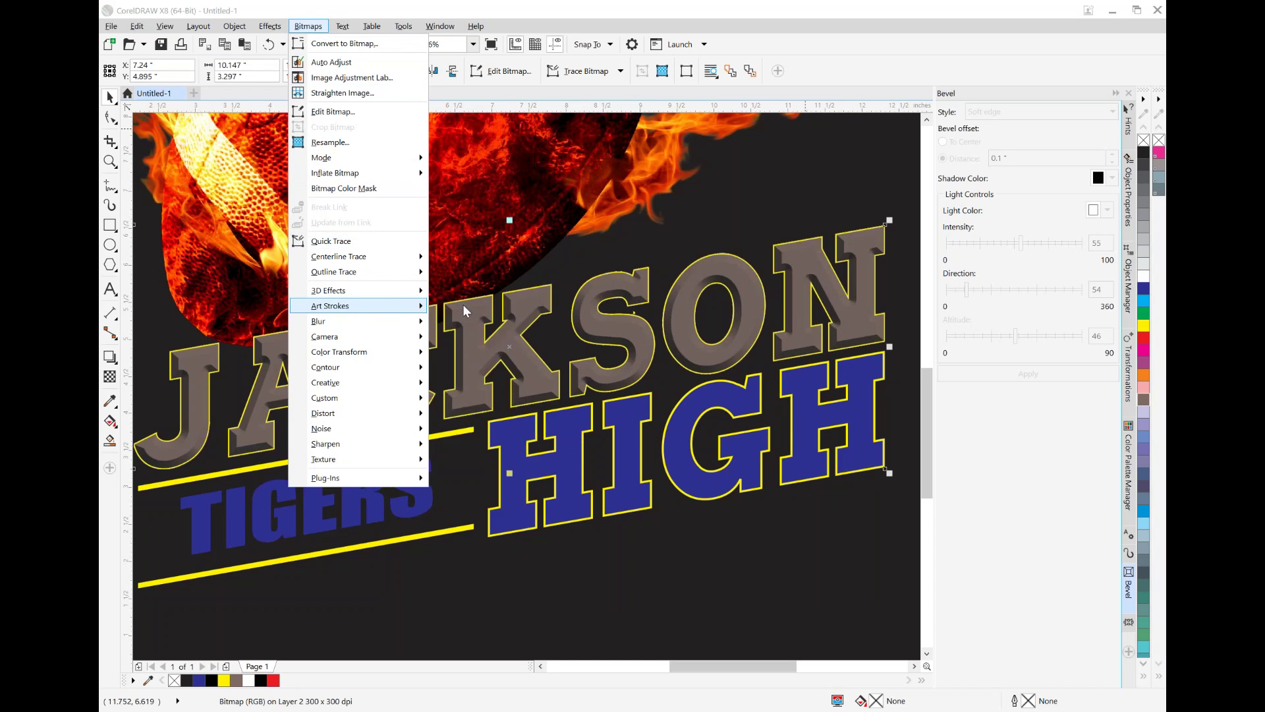
pyautogui.click(464, 307)
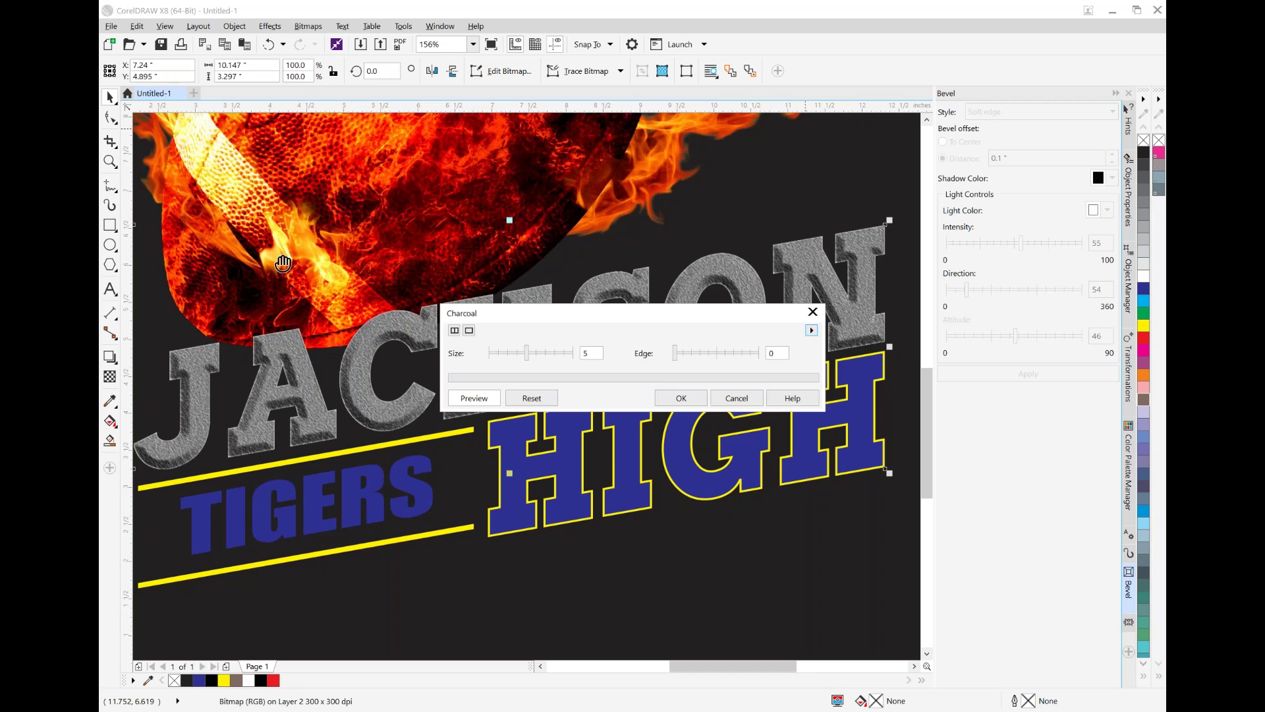
pyautogui.click(736, 398)
pyautogui.click(308, 26)
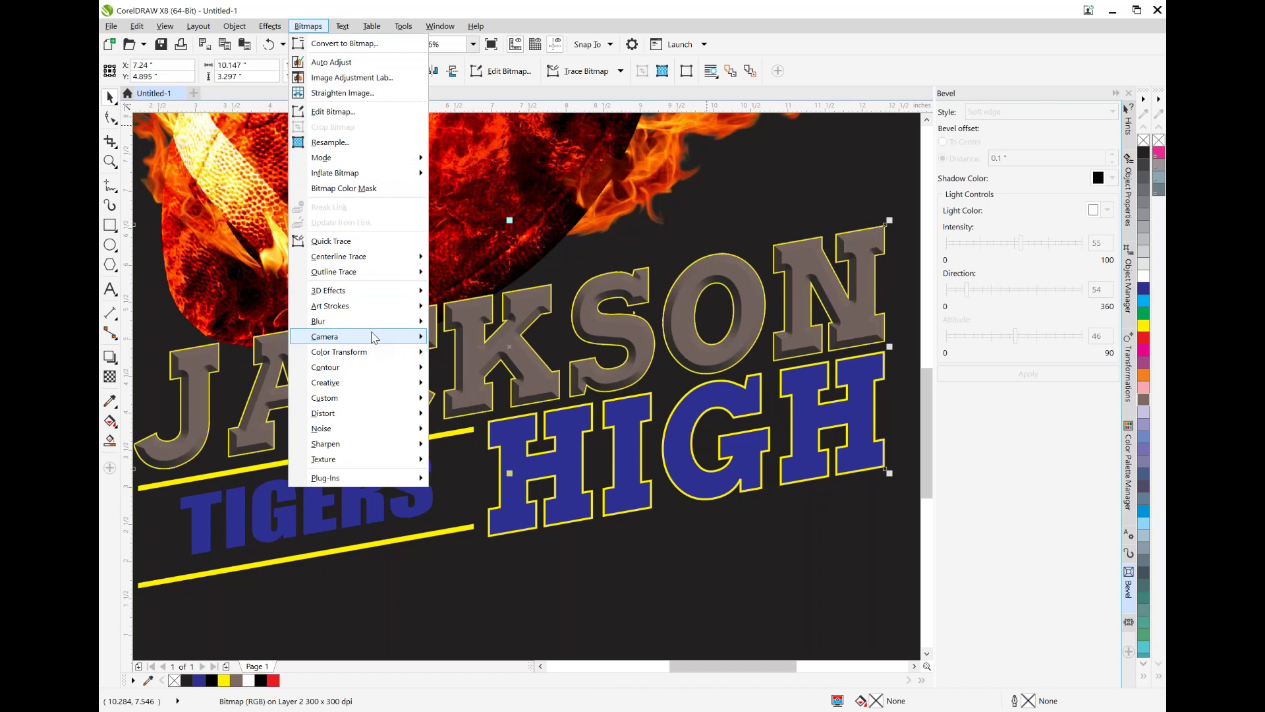
pyautogui.moveTo(380, 328)
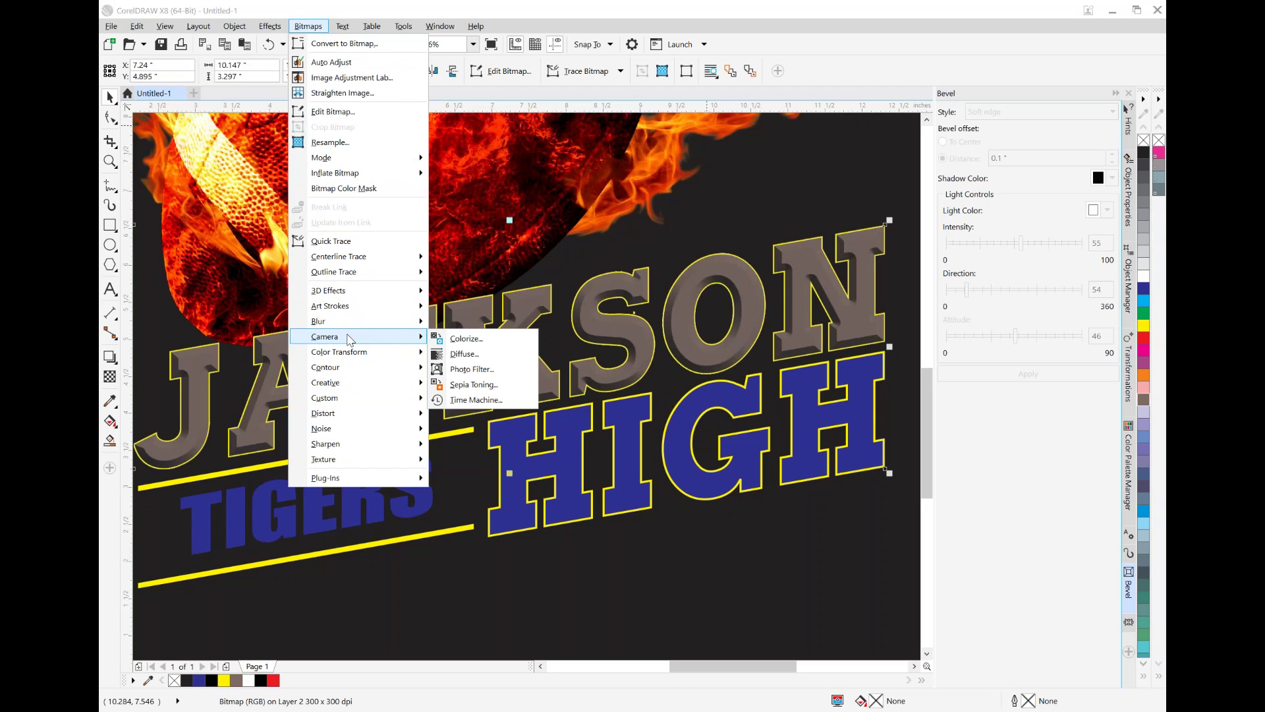
pyautogui.moveTo(354, 374)
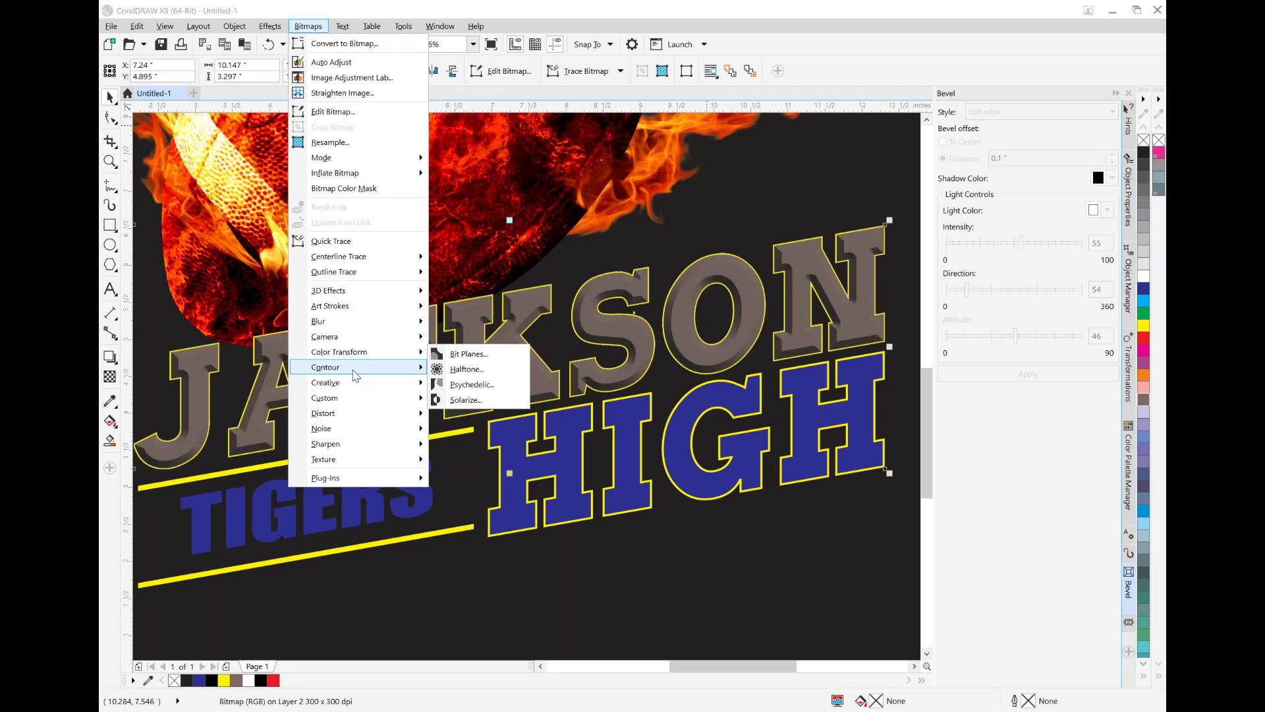
pyautogui.moveTo(380, 467)
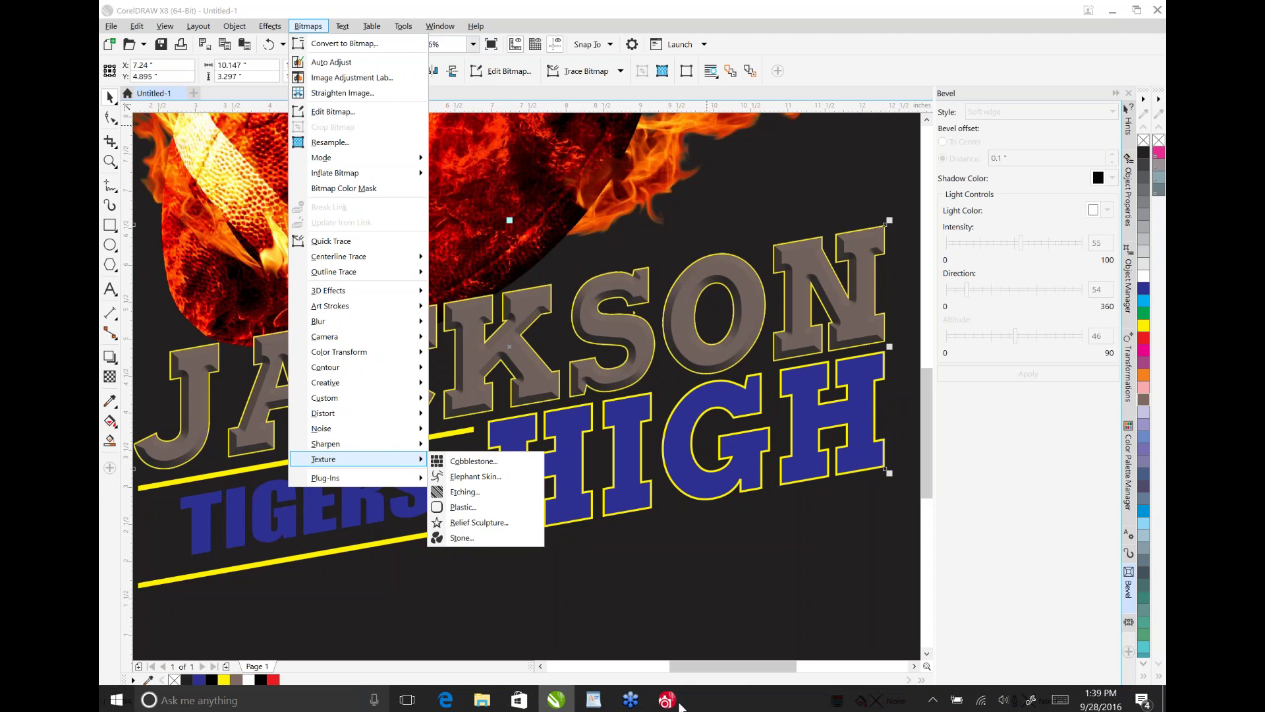
# Step: Switch to Corel PHOTO-PAINT and open the F-5492-DIGITAL image from the Desktop
pyautogui.click(667, 701)
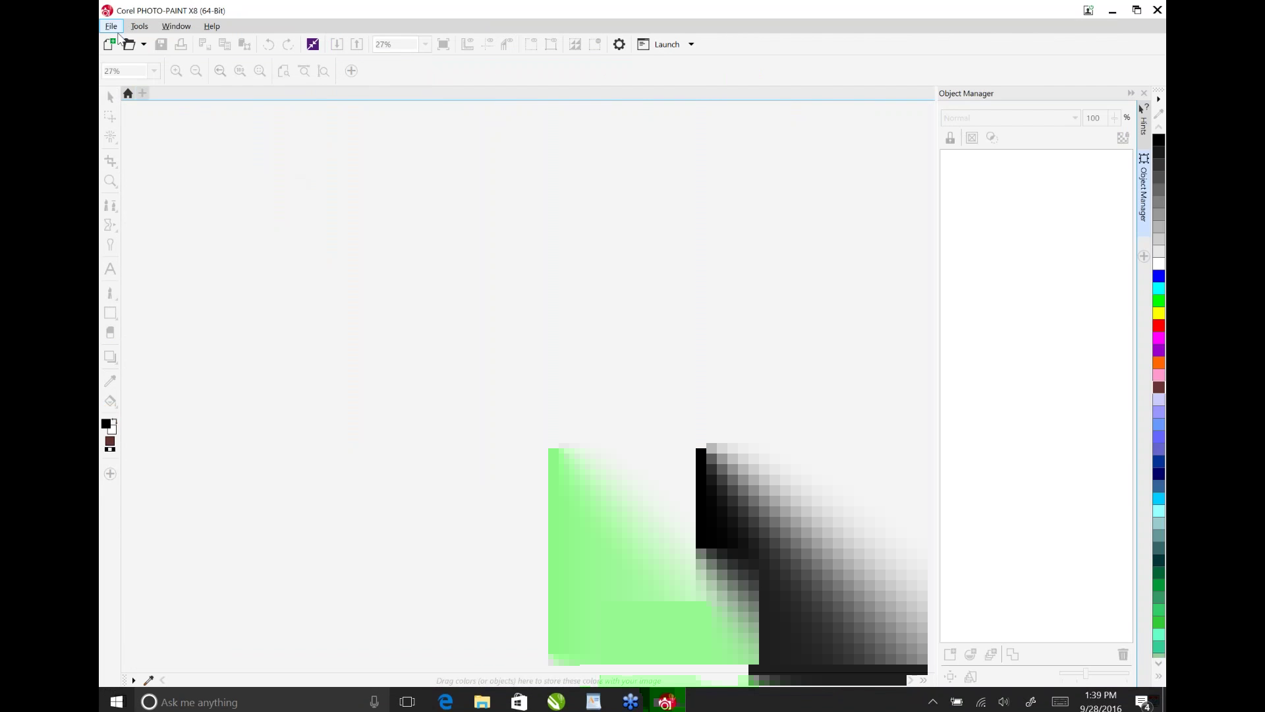
pyautogui.click(110, 26)
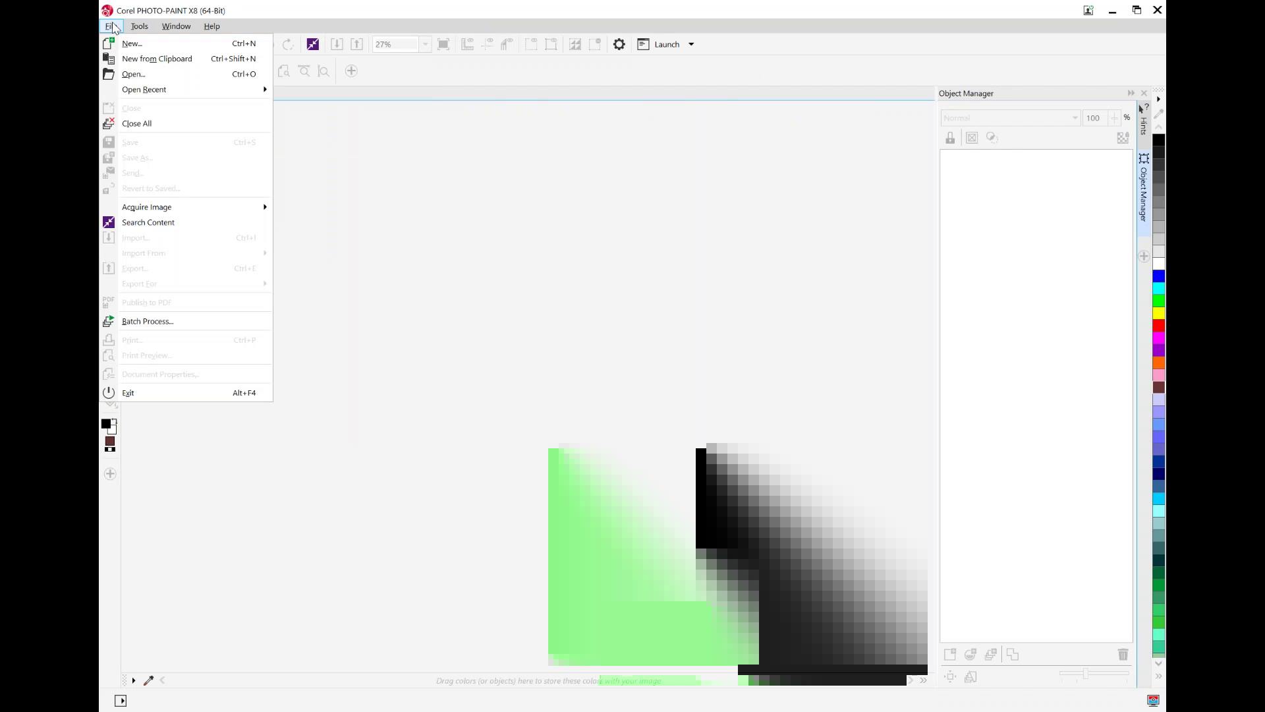
pyautogui.click(135, 75)
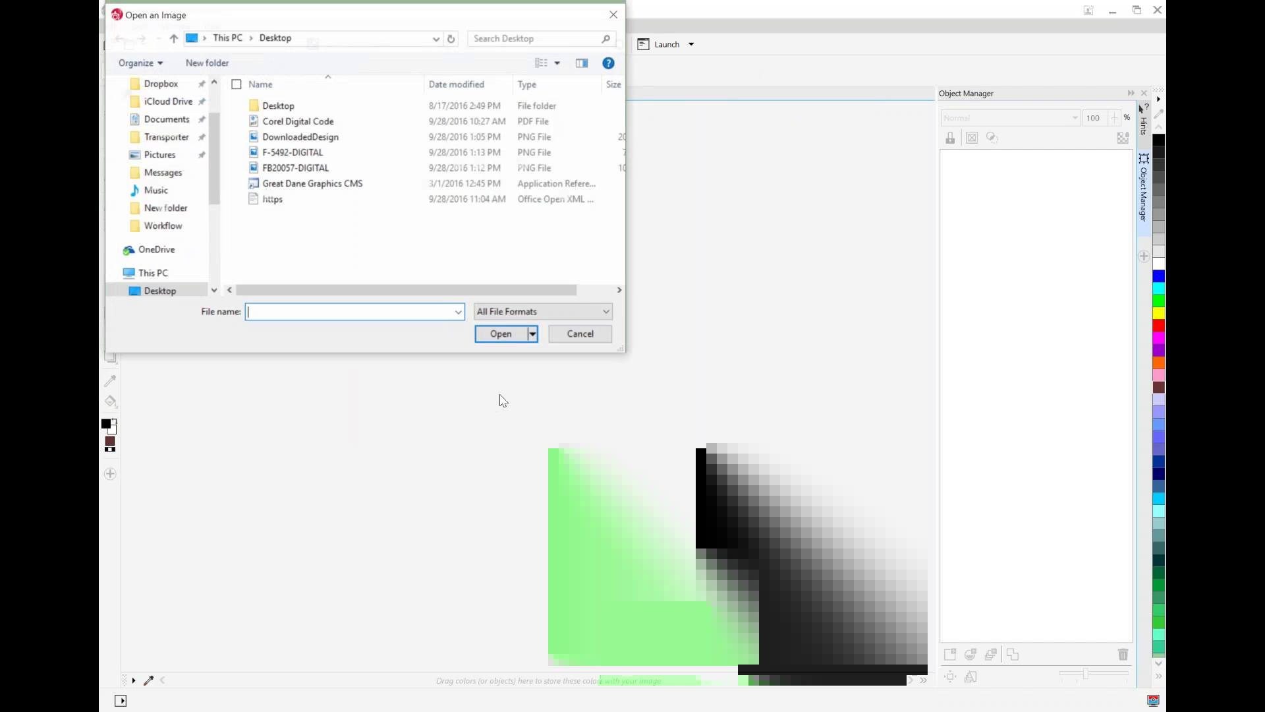
pyautogui.doubleClick(300, 152)
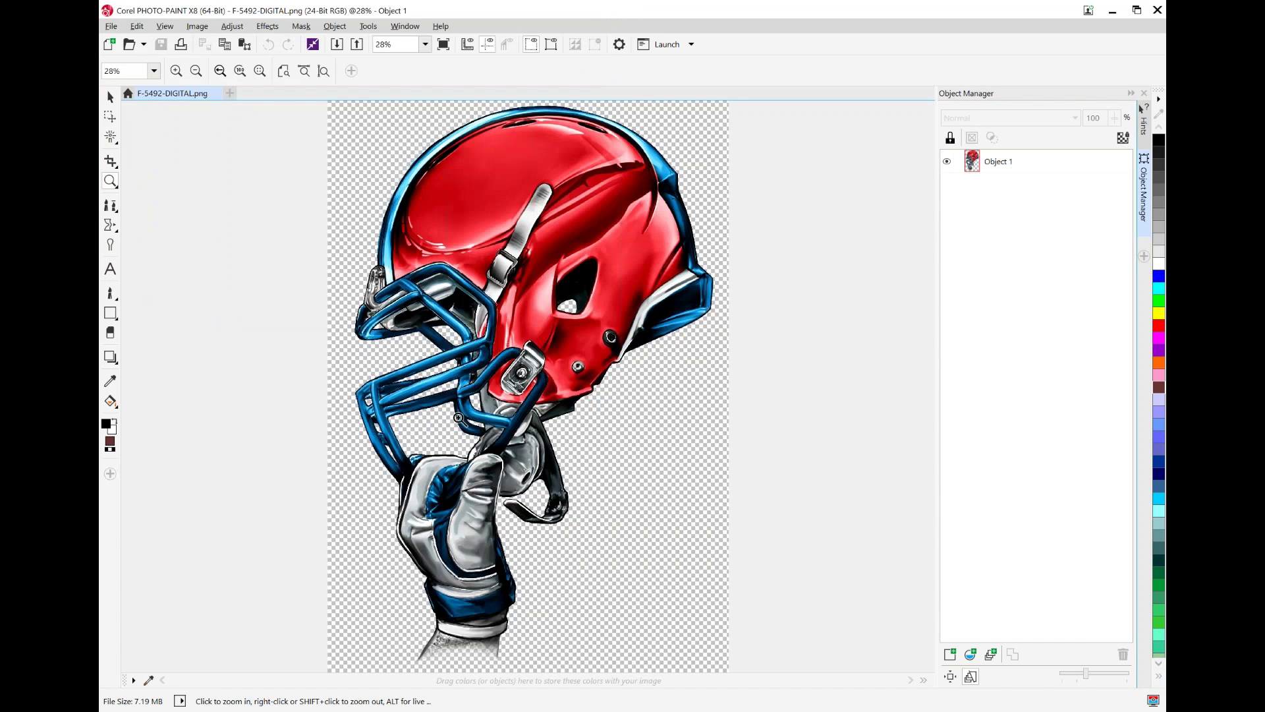
# Step: Review the texture effects available for the helmet image and return to CorelDRAW
pyautogui.click(267, 25)
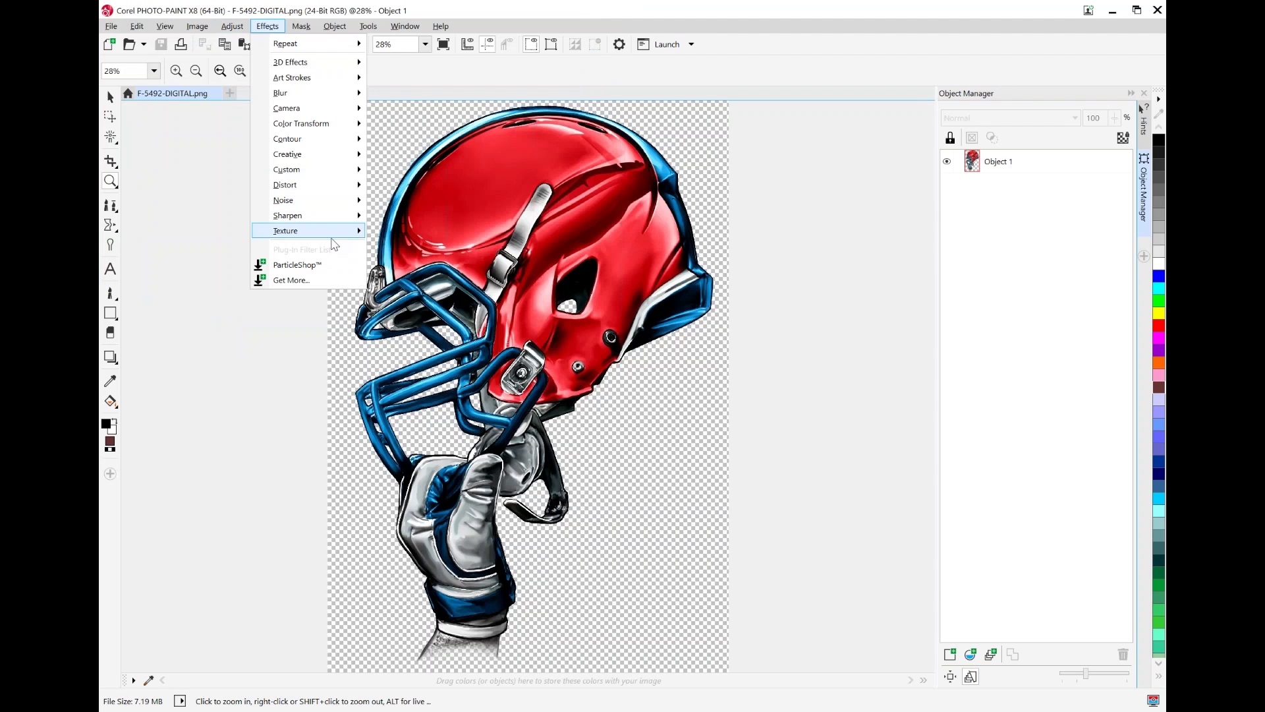
pyautogui.moveTo(342, 232)
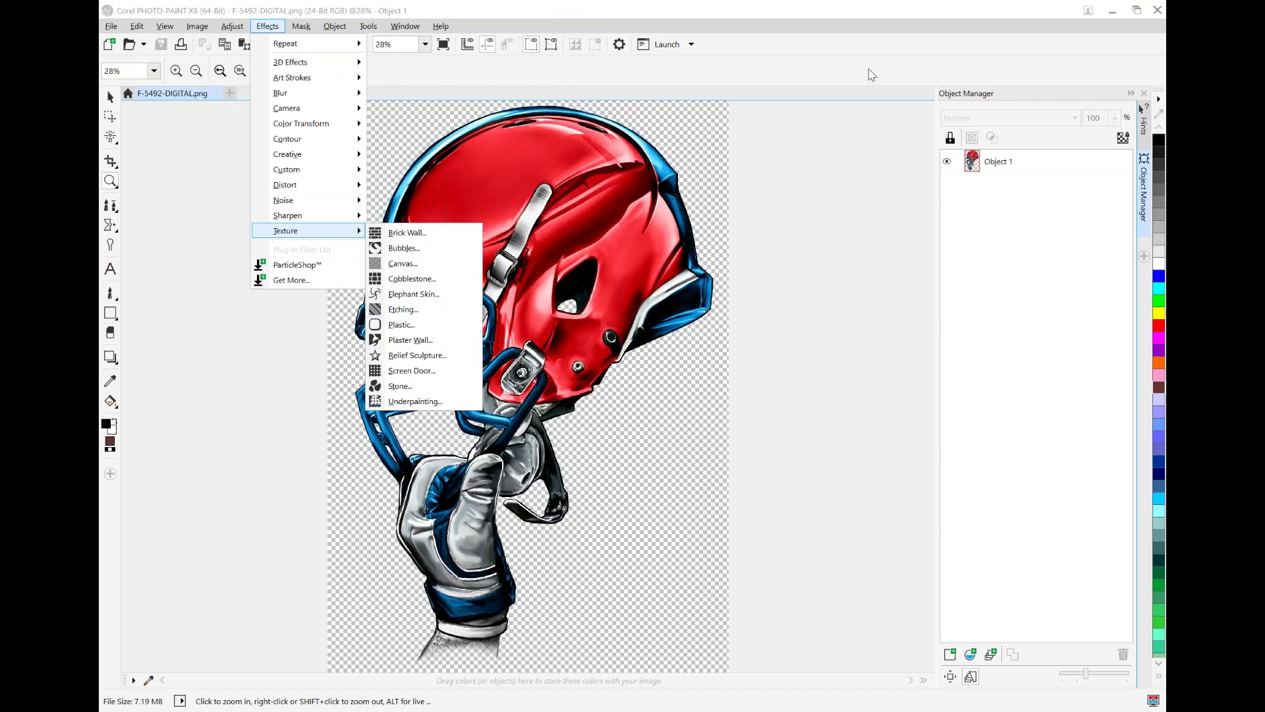
pyautogui.click(898, 45)
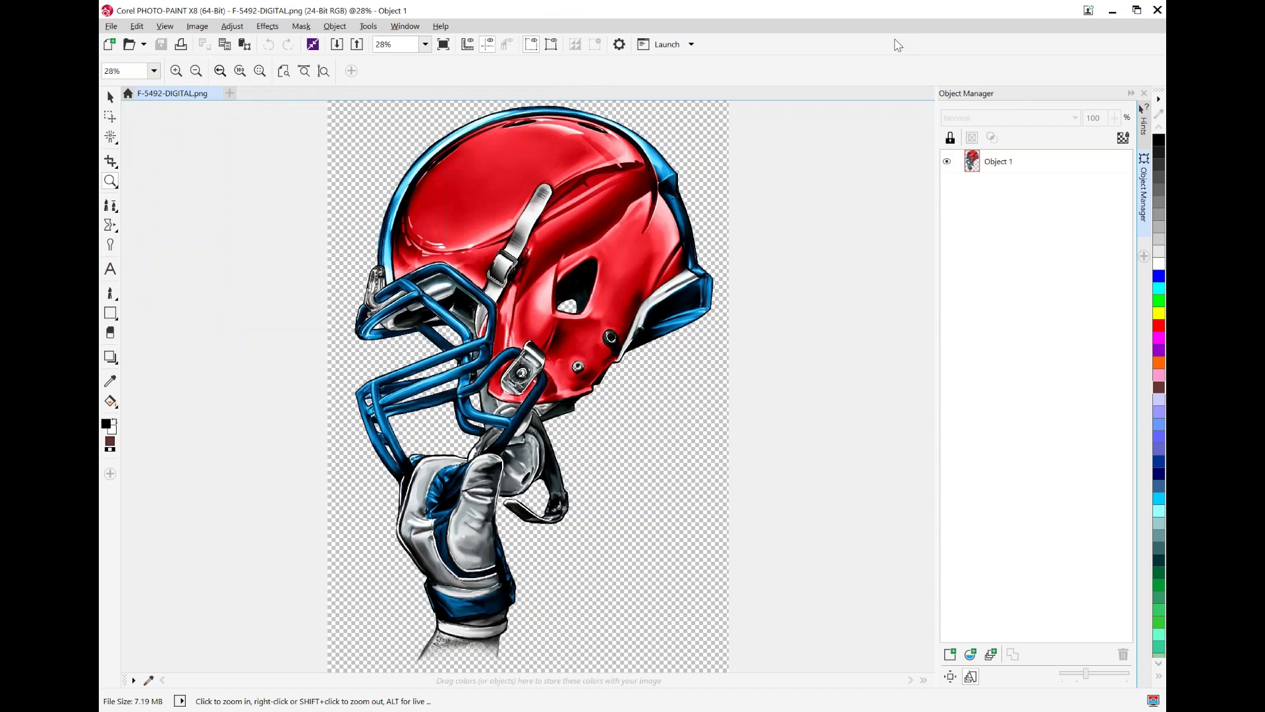
pyautogui.click(1115, 9)
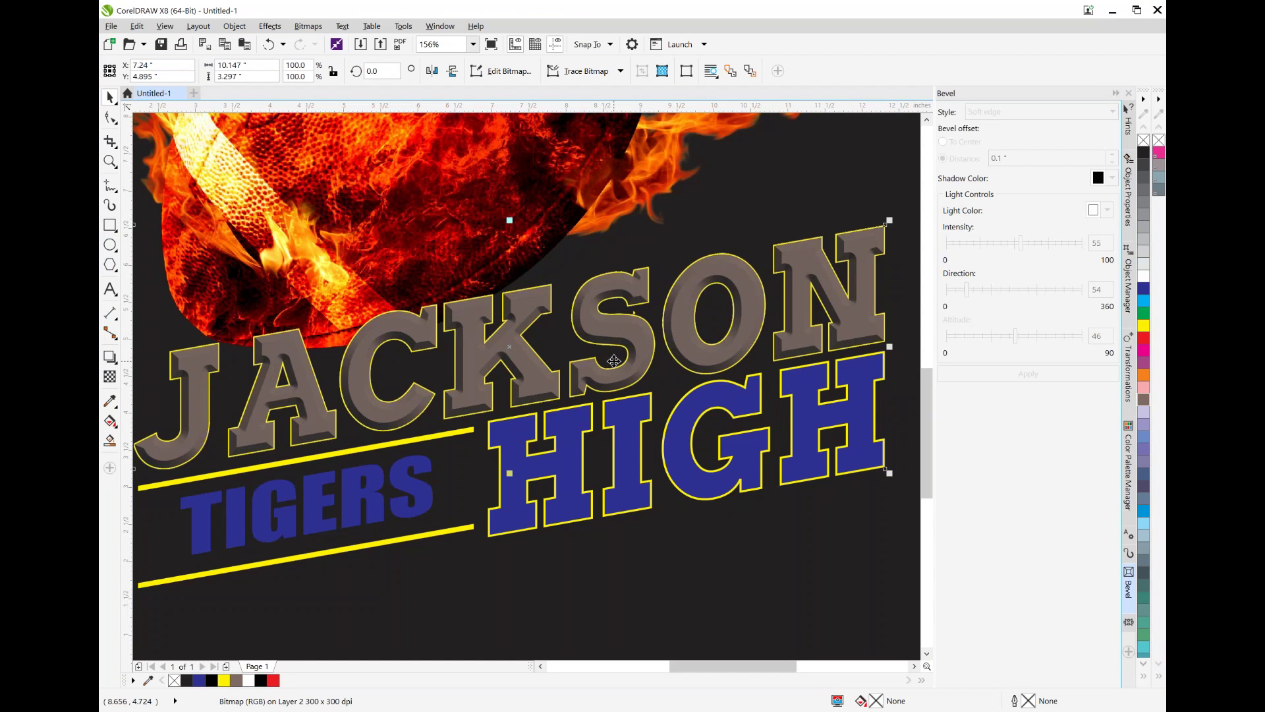
# Step: Preview the Cobblestone texture on the JACKSON bitmap with a roughness of 65 and cancel it
pyautogui.click(643, 342)
pyautogui.click(495, 303)
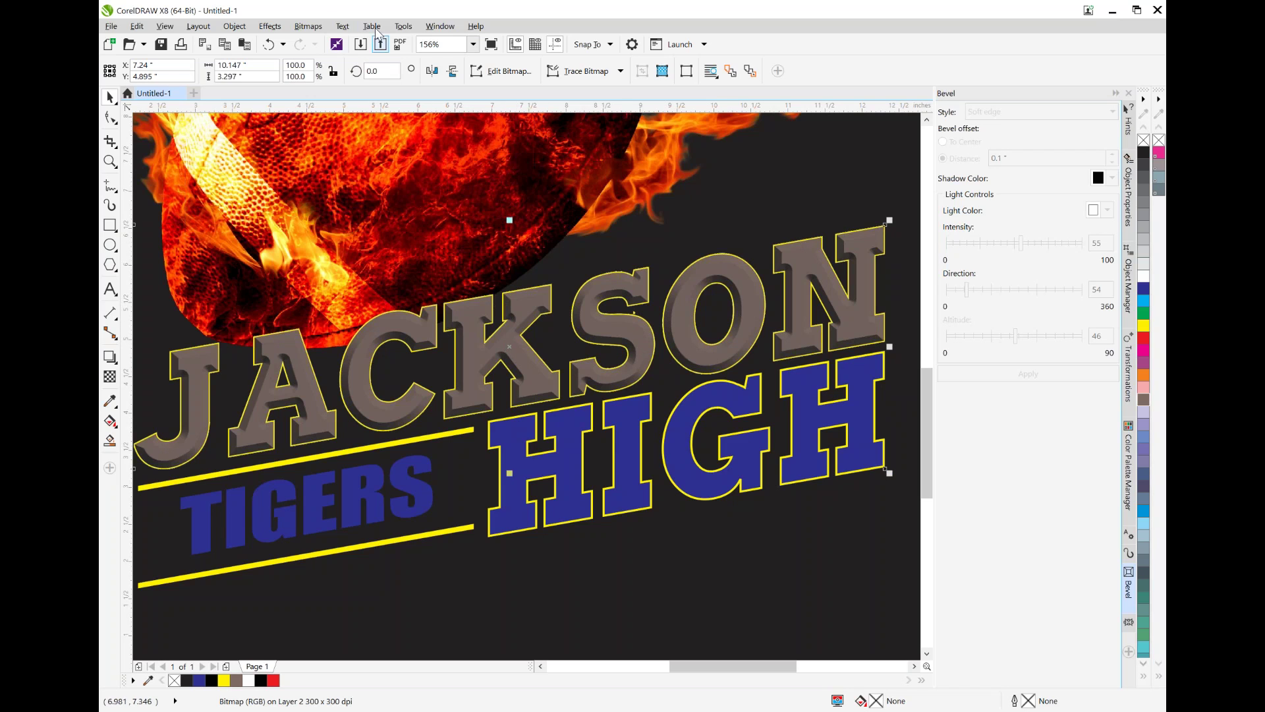
pyautogui.click(304, 30)
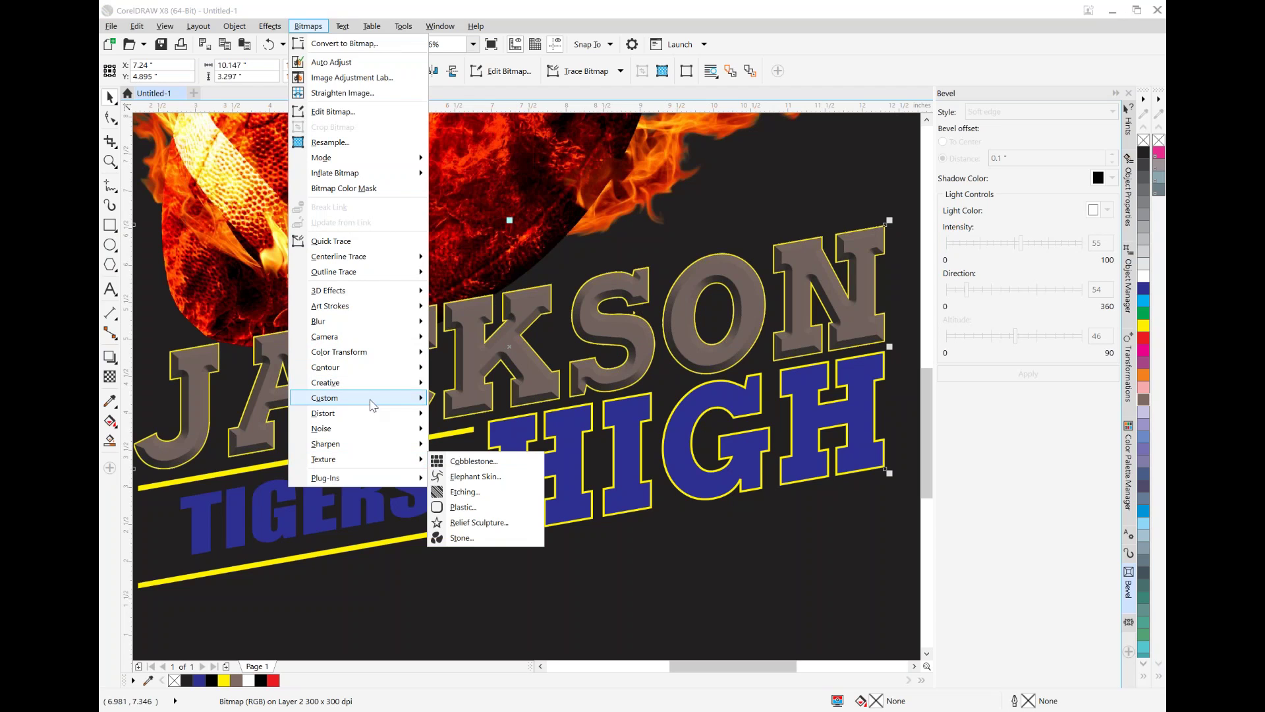
pyautogui.click(475, 461)
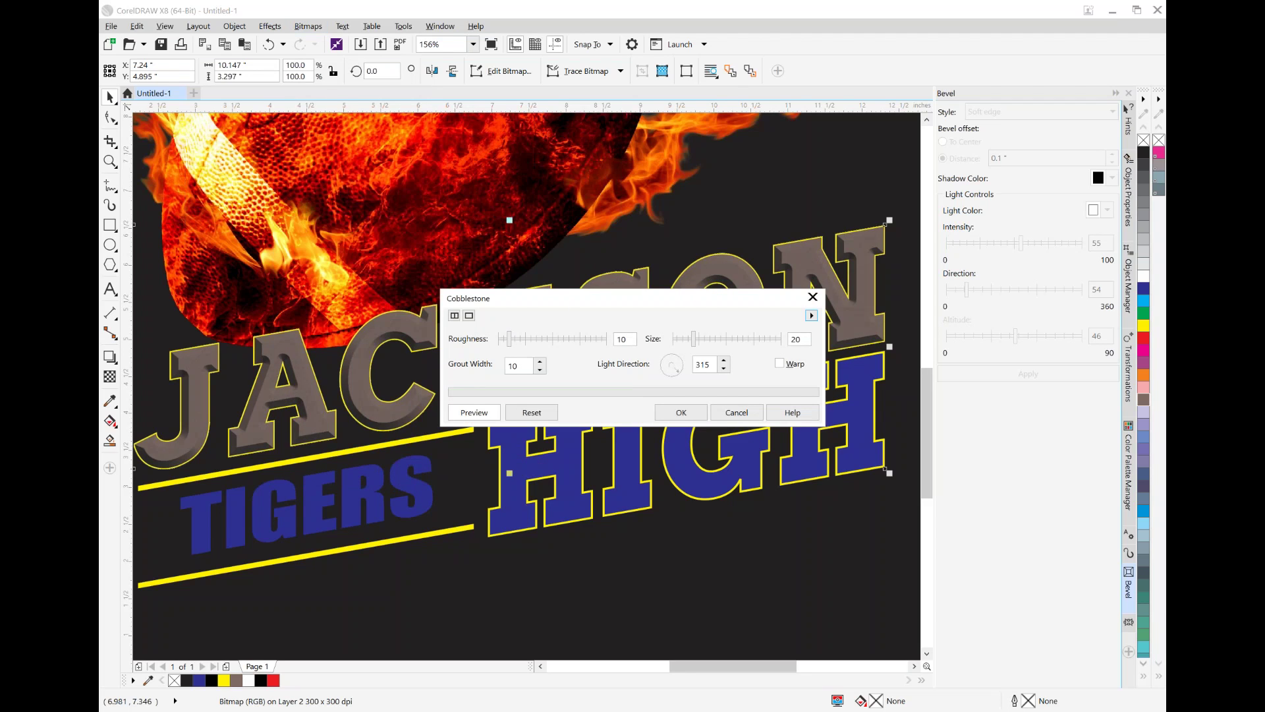
pyautogui.moveTo(561, 315); pyautogui.dragTo(540, 438)
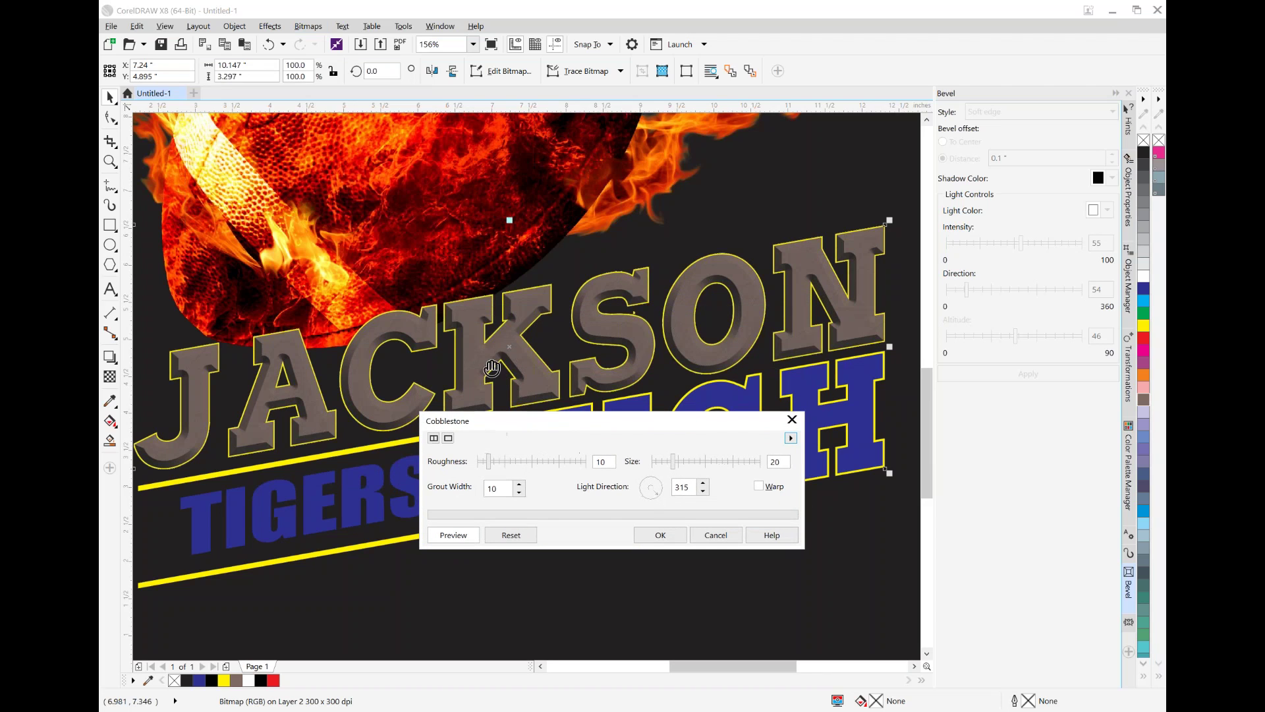
pyautogui.moveTo(488, 462); pyautogui.dragTo(547, 466)
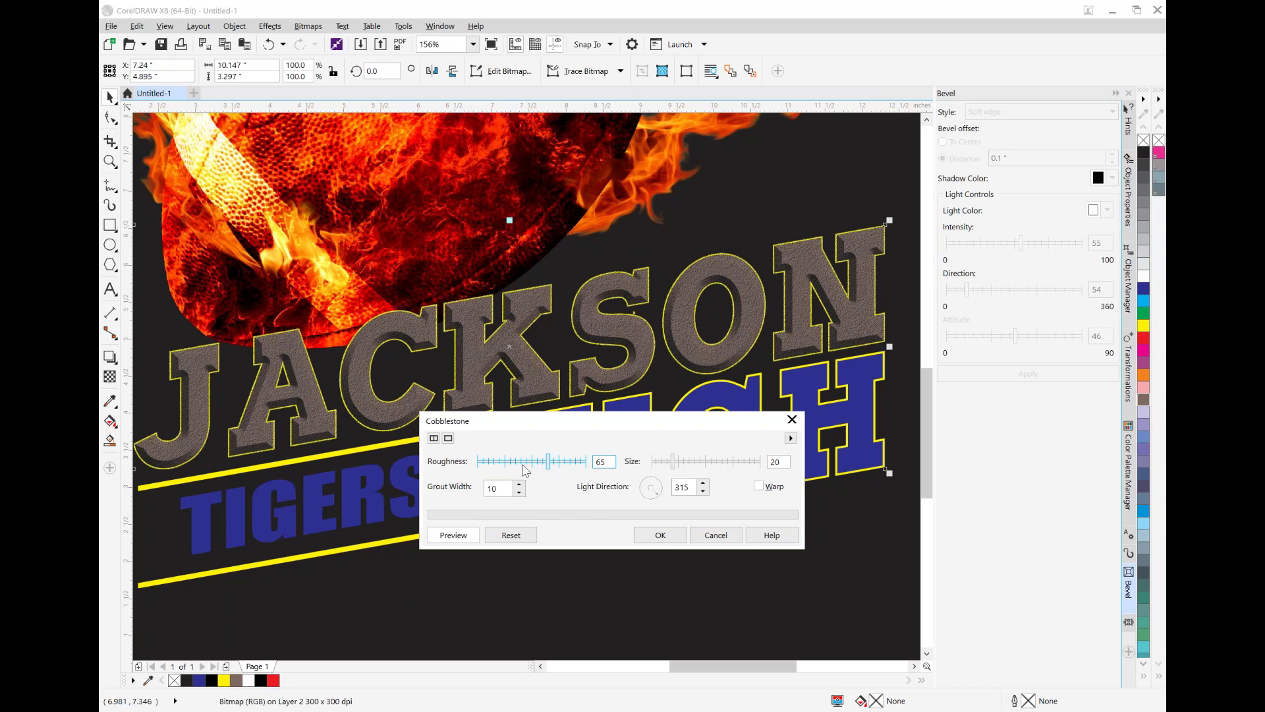
pyautogui.click(715, 534)
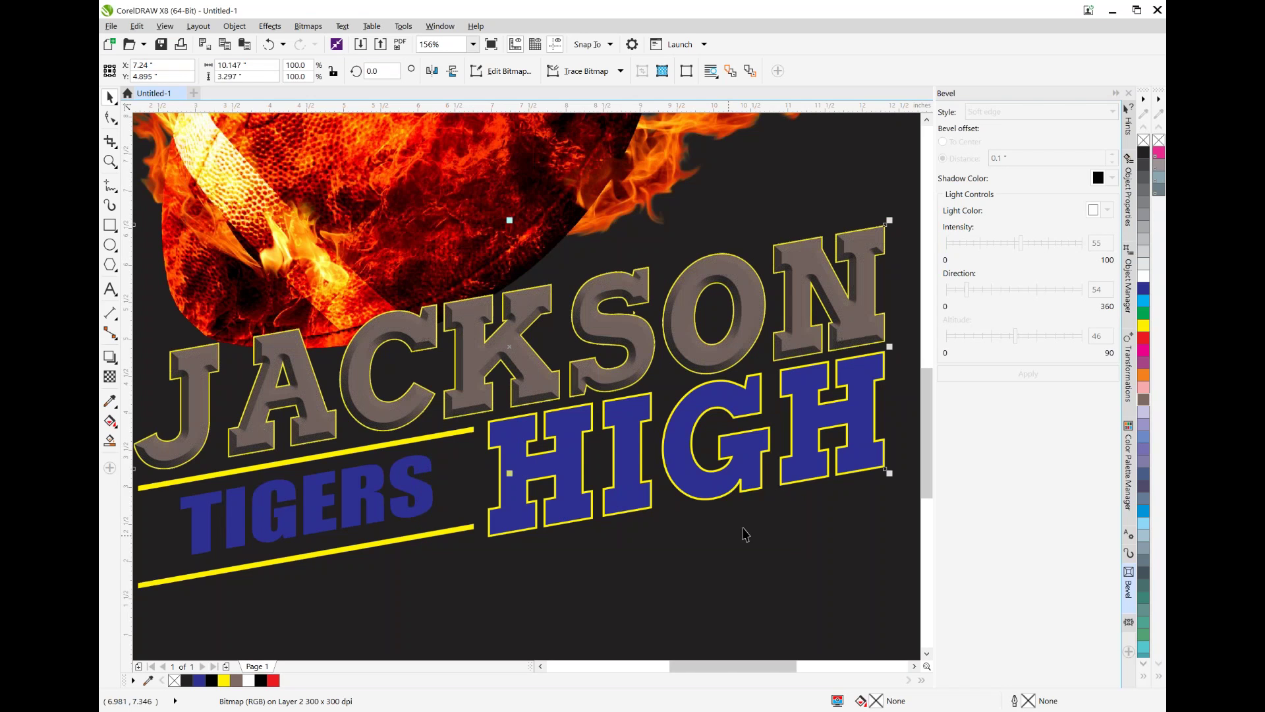
# Step: Preview the Elephant Skin texture on the JACKSON bitmap with an age of 40 and cancel it
pyautogui.click(308, 26)
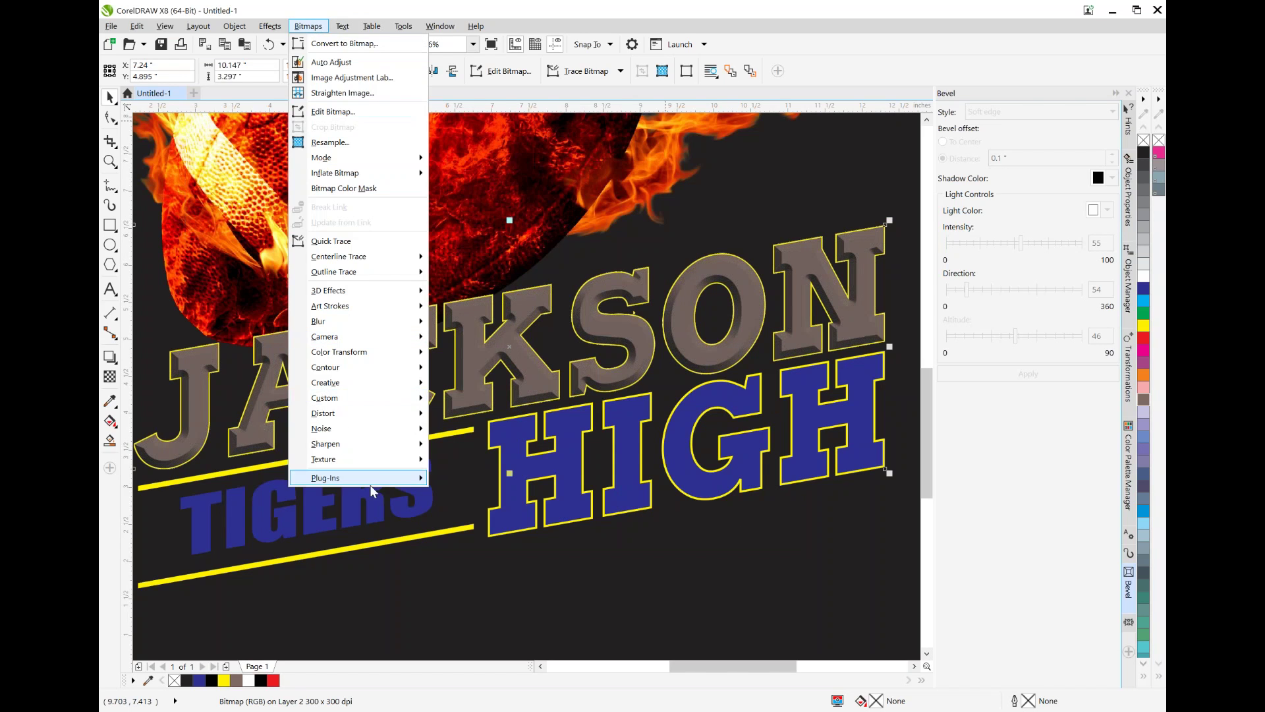
pyautogui.moveTo(376, 463)
pyautogui.click(473, 477)
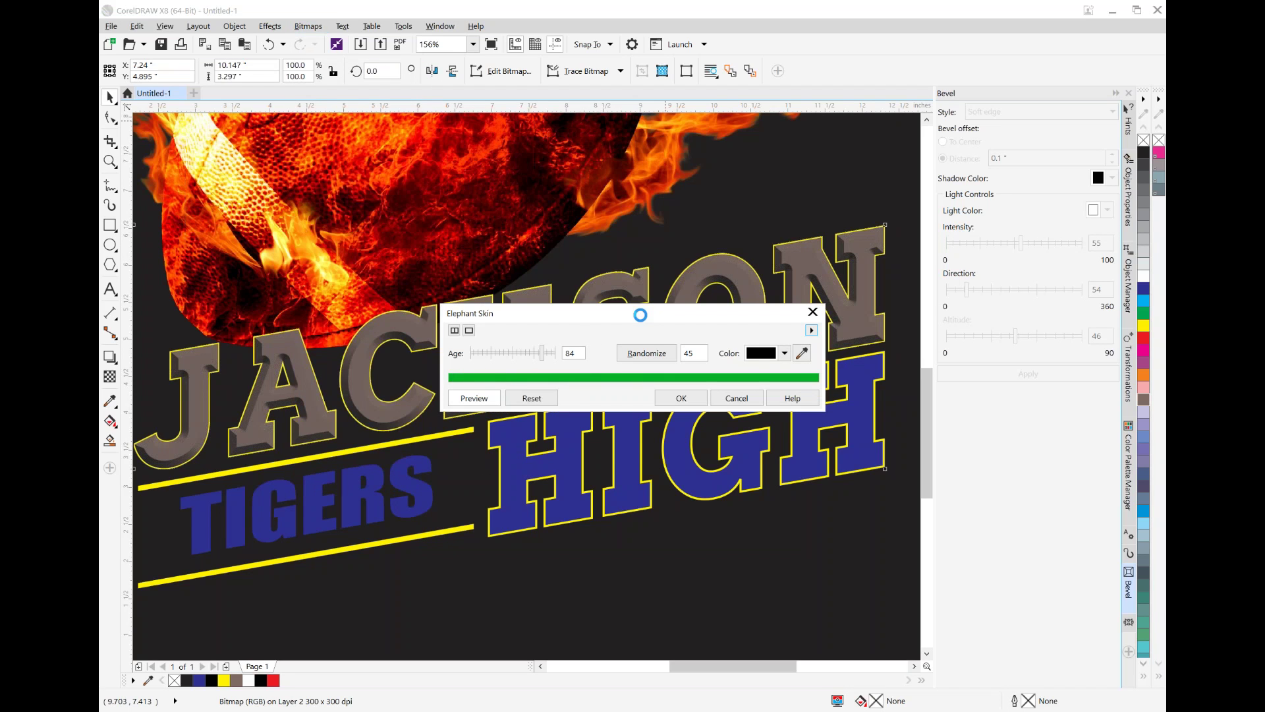
pyautogui.moveTo(632, 313); pyautogui.dragTo(625, 419)
pyautogui.moveTo(534, 459); pyautogui.dragTo(499, 463)
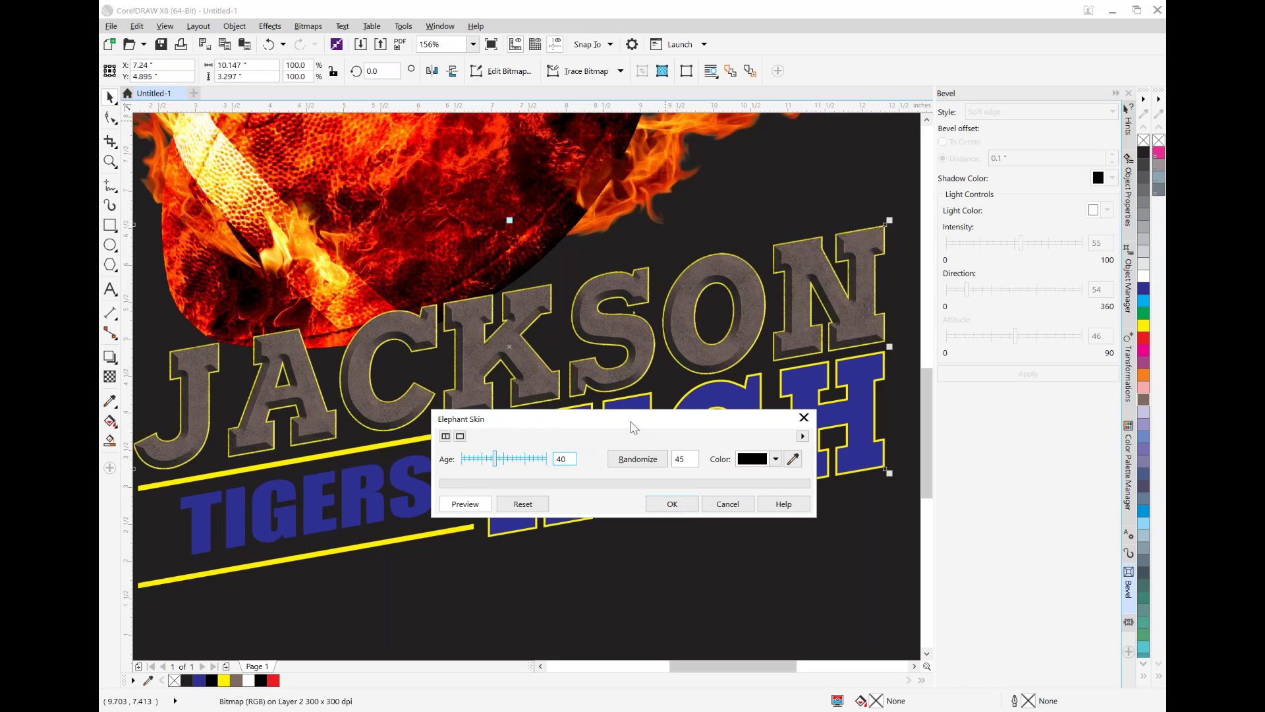
pyautogui.moveTo(655, 422); pyautogui.dragTo(621, 504)
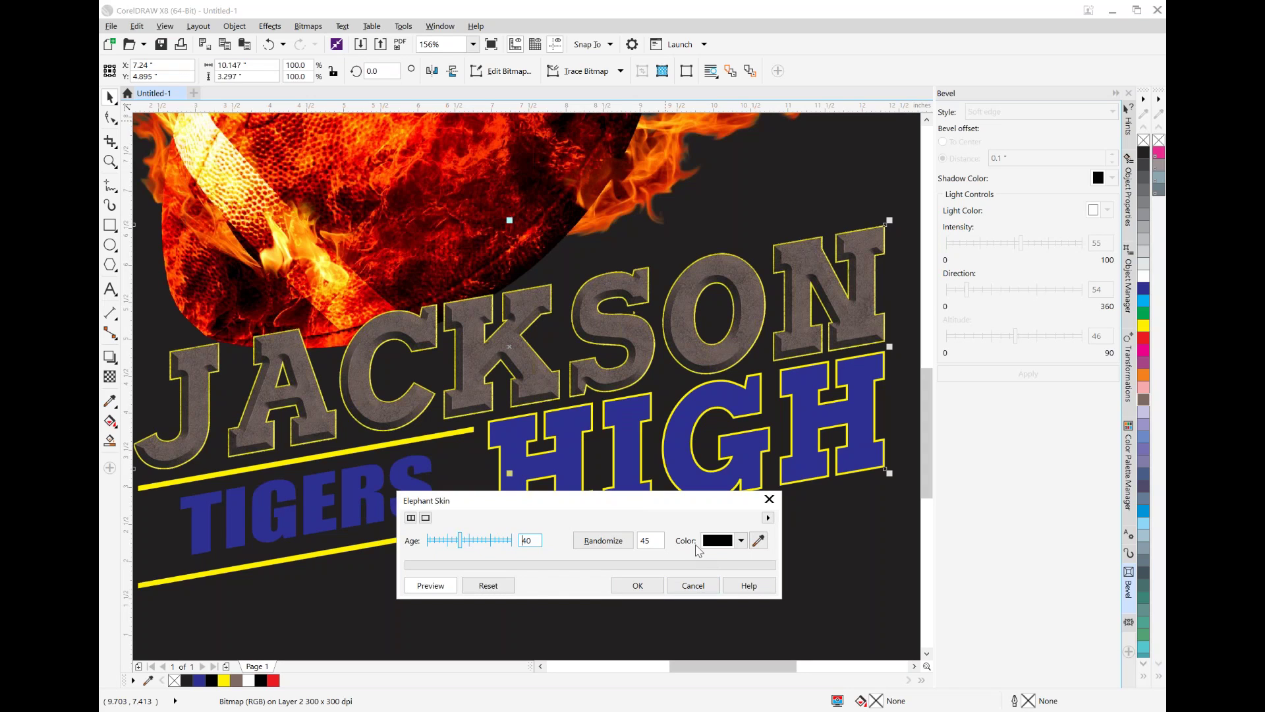
pyautogui.click(693, 585)
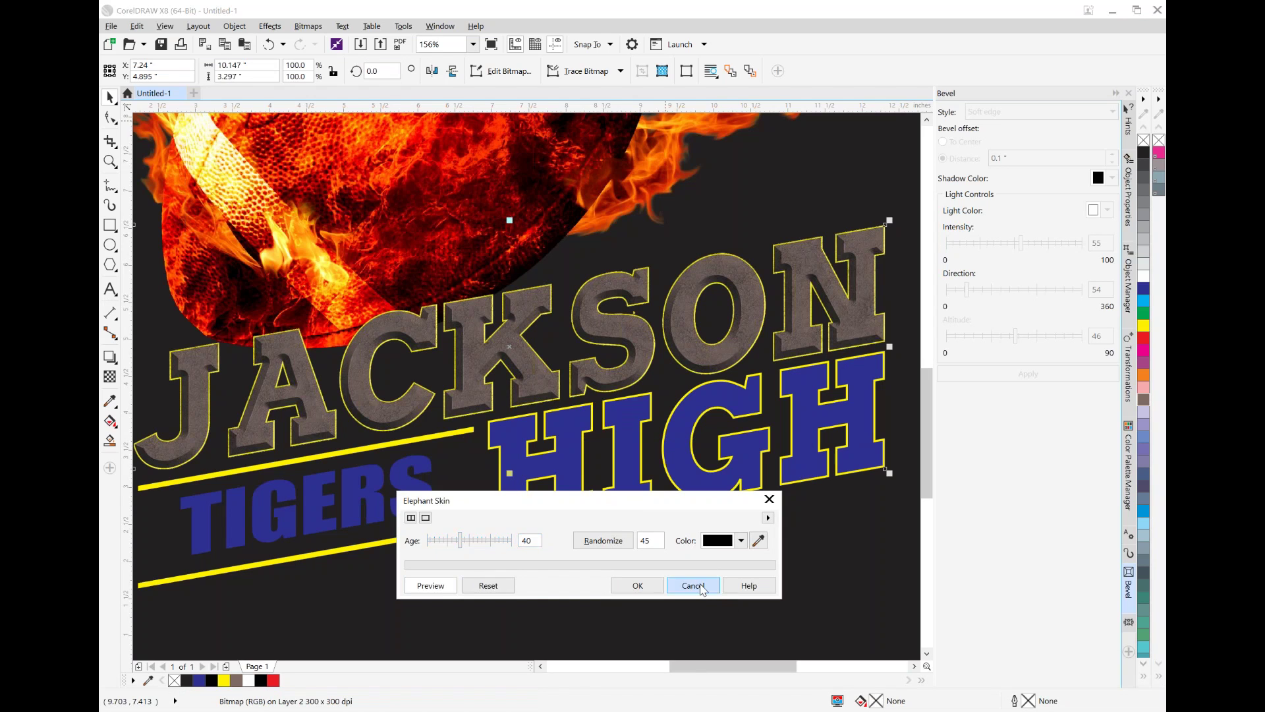
# Step: Start the Elephant Skin texture on the JACKSON bitmap, setting its age to 82 and its randomize value to 75
pyautogui.click(110, 161)
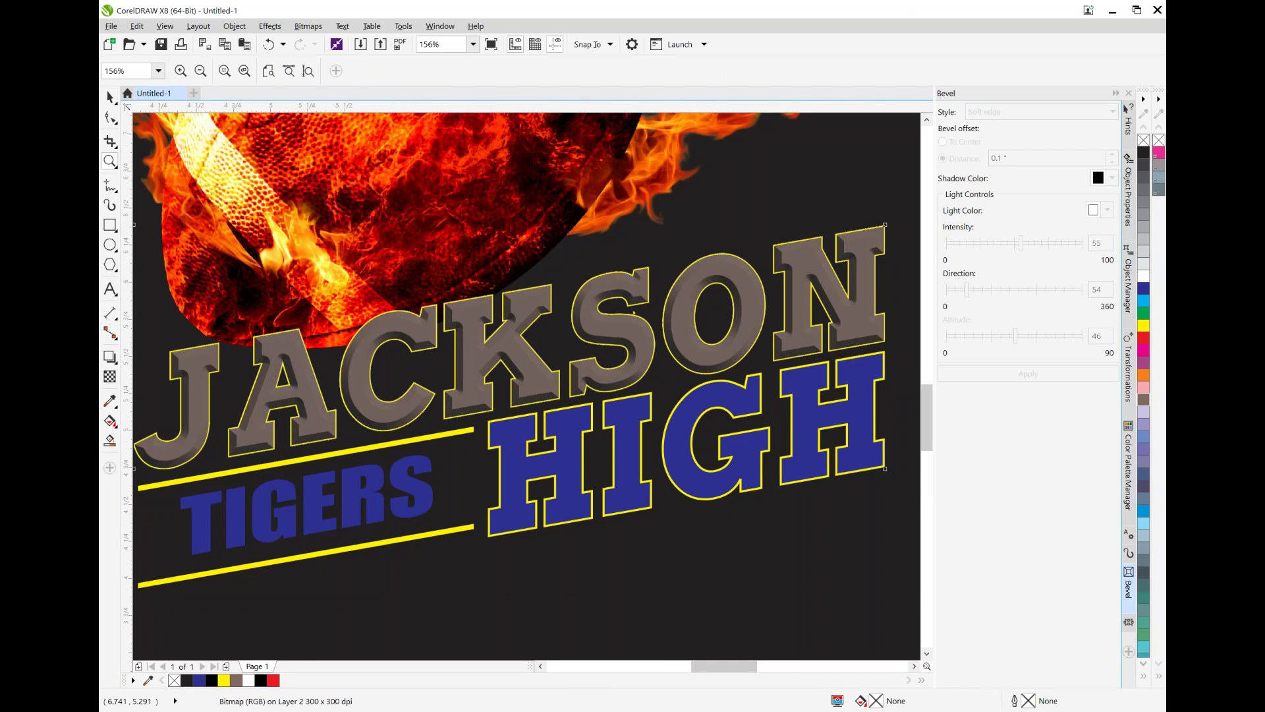
pyautogui.click(473, 323)
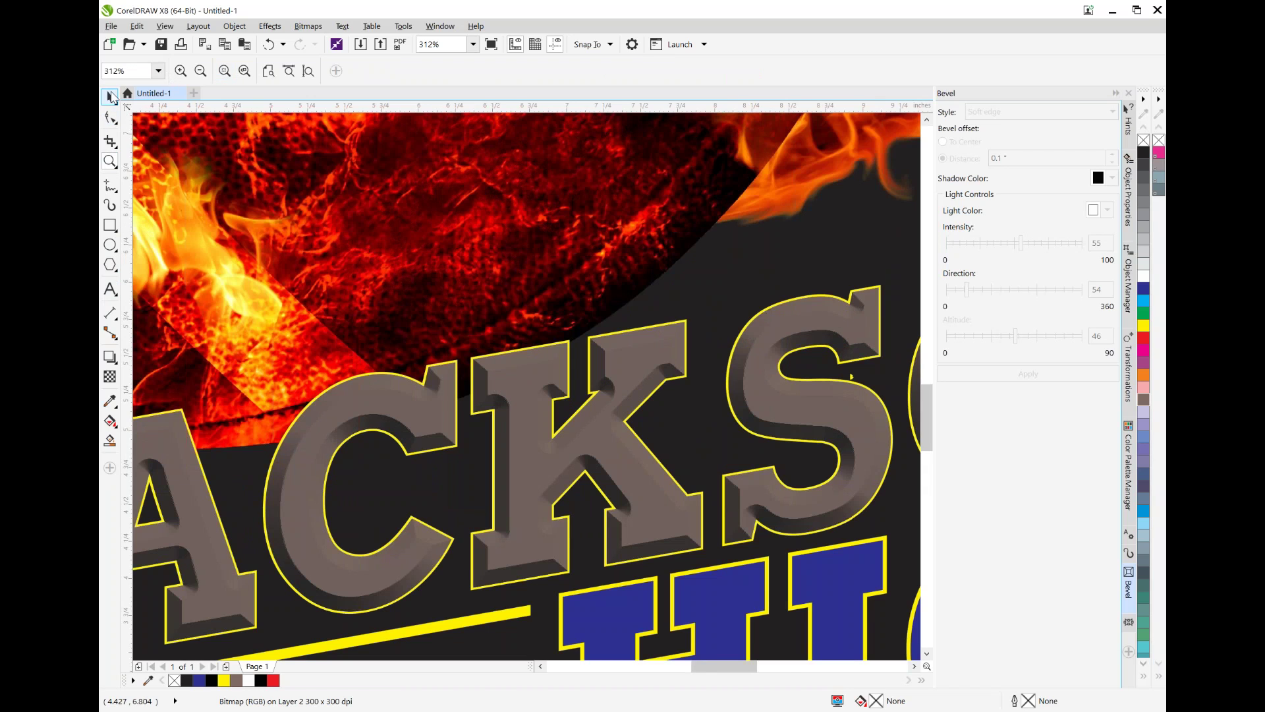
pyautogui.click(110, 97)
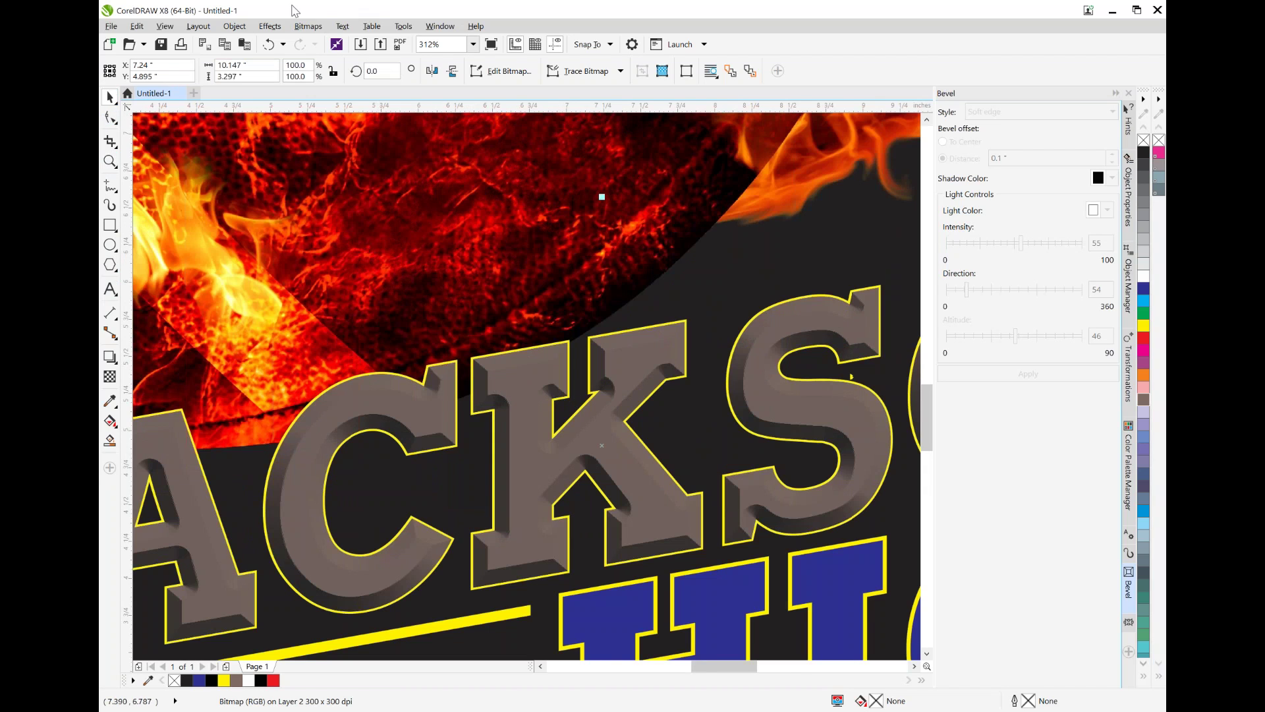
pyautogui.click(308, 28)
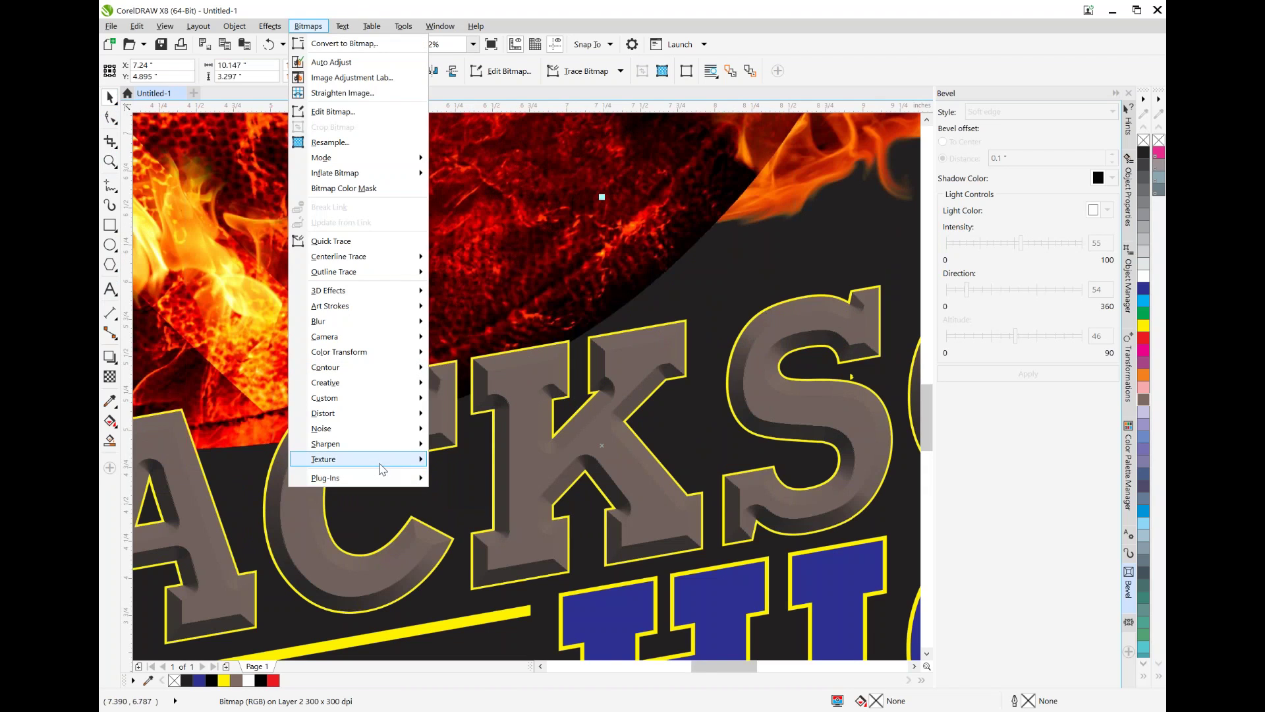
pyautogui.moveTo(381, 462)
pyautogui.click(481, 474)
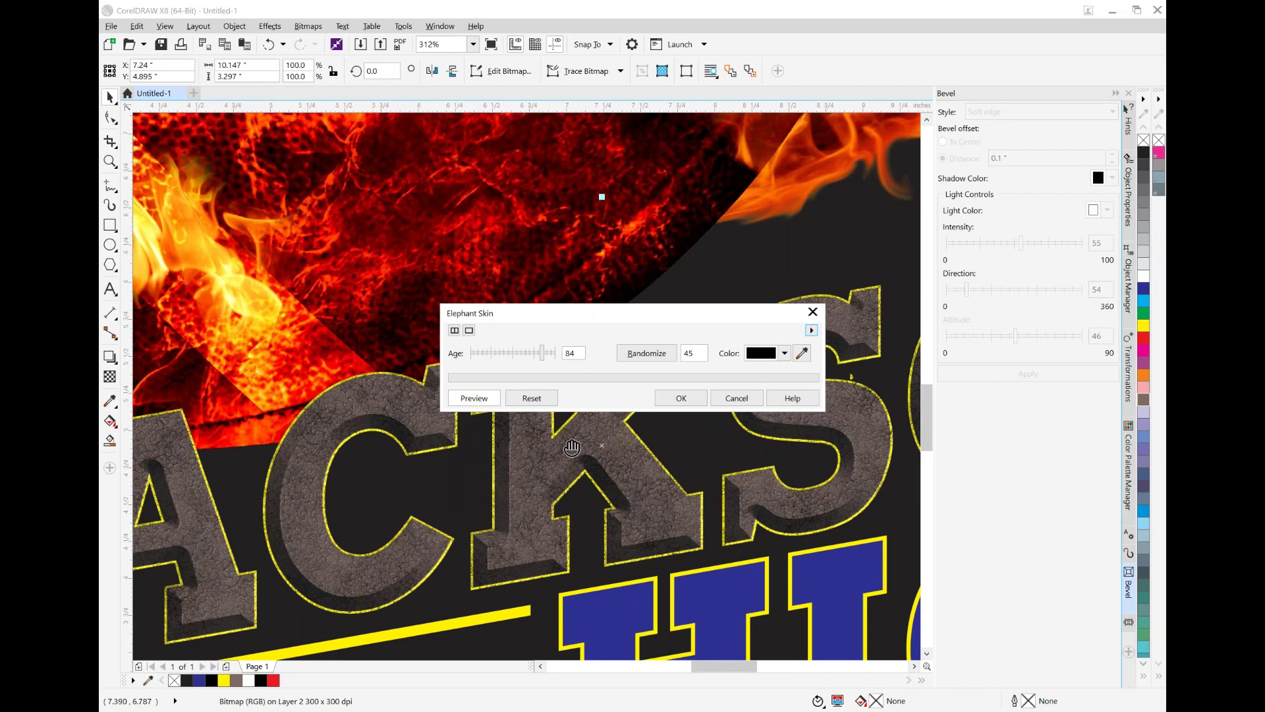
pyautogui.moveTo(543, 354); pyautogui.dragTo(506, 355)
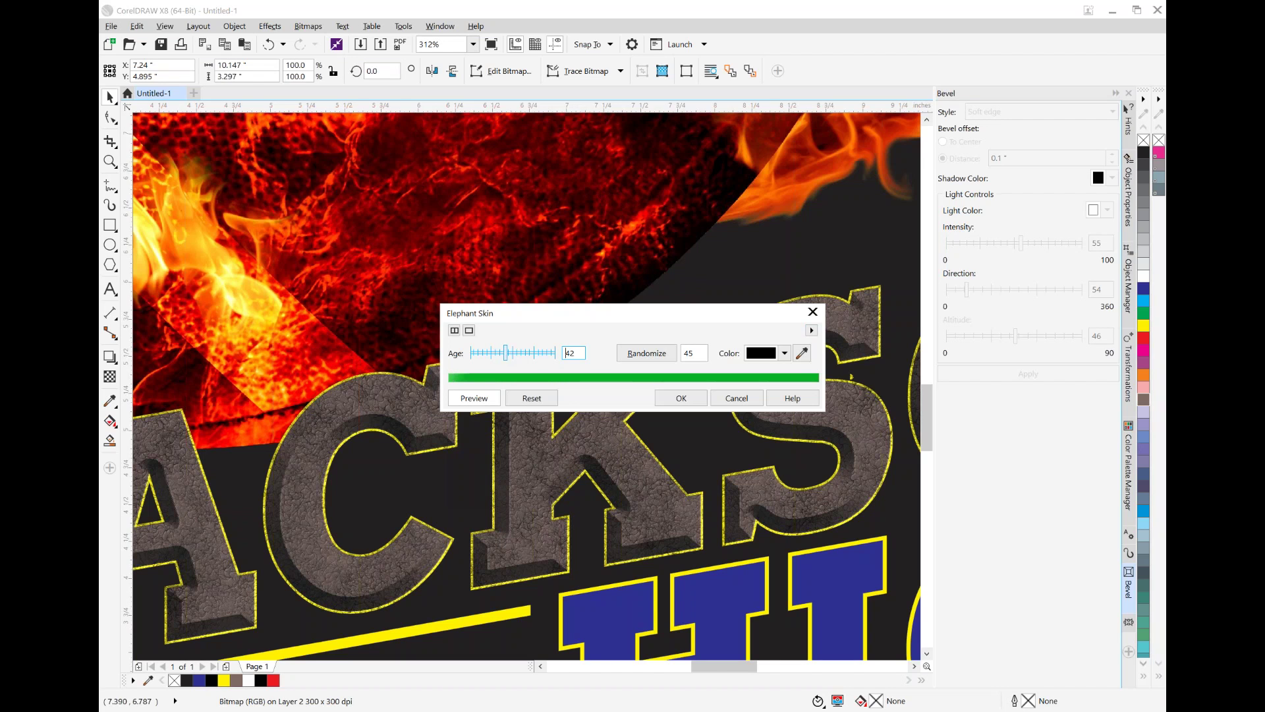
pyautogui.moveTo(505, 355); pyautogui.dragTo(540, 355)
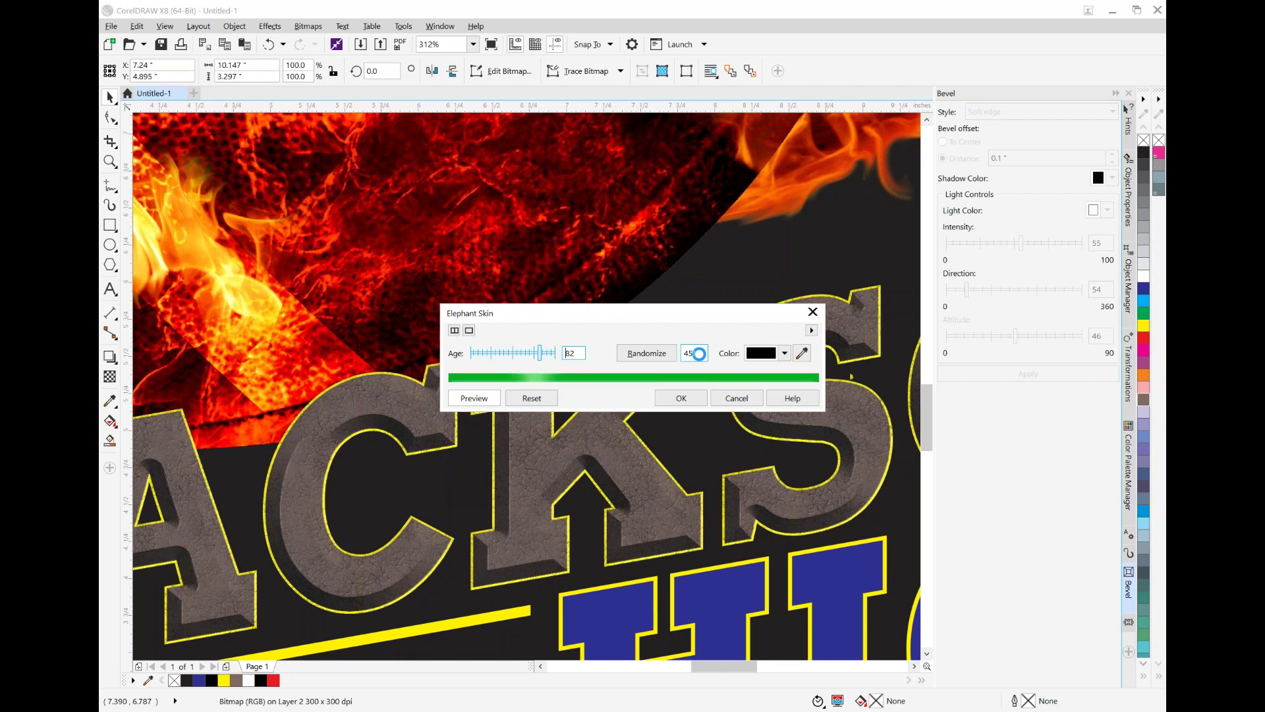
pyautogui.press('Tab')
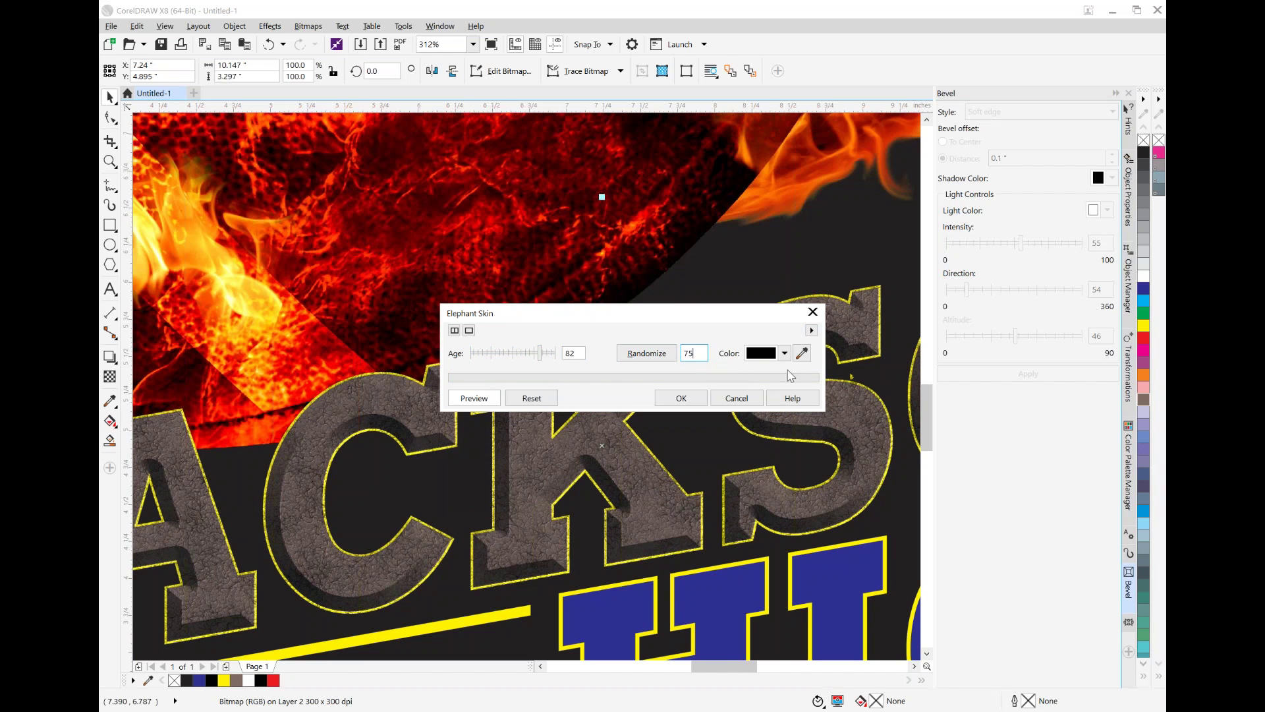
# Step: Try red as the color of the Elephant Skin texture
pyautogui.click(804, 356)
pyautogui.click(784, 356)
pyautogui.click(831, 447)
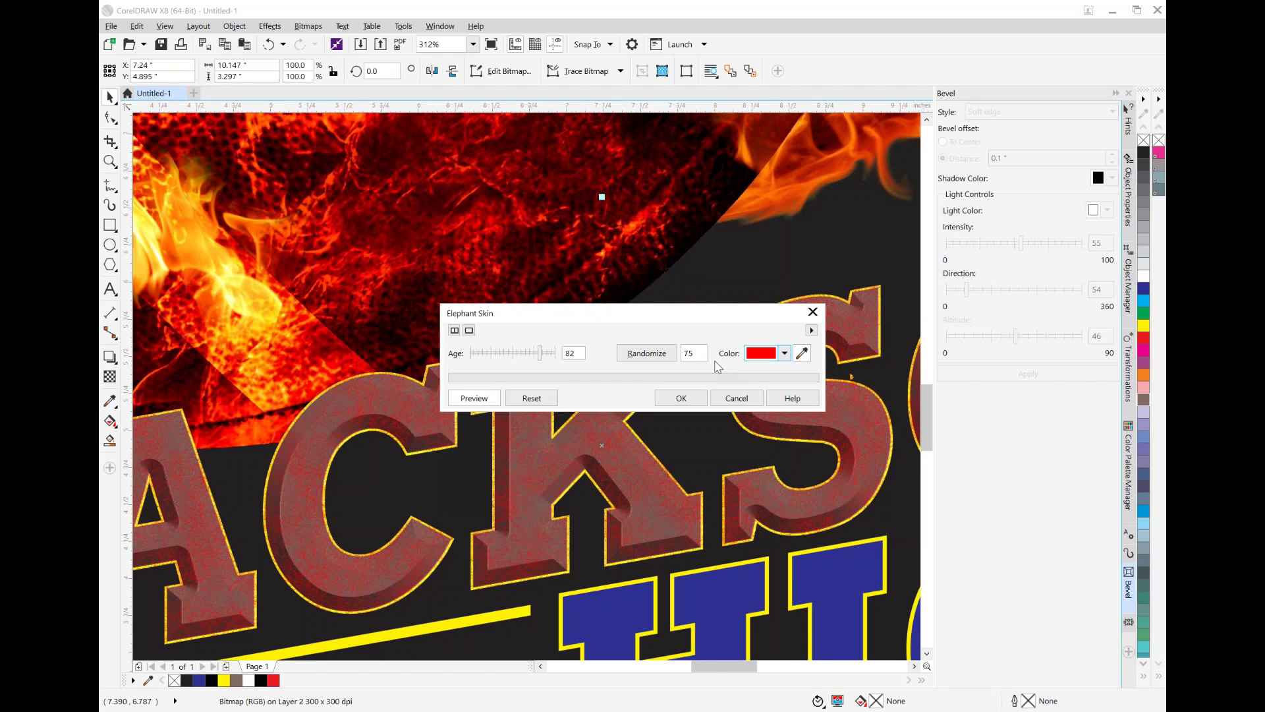
# Step: Set the Elephant Skin color back to black (#000000) and apply the texture to the JACKSON bitmap
pyautogui.click(785, 354)
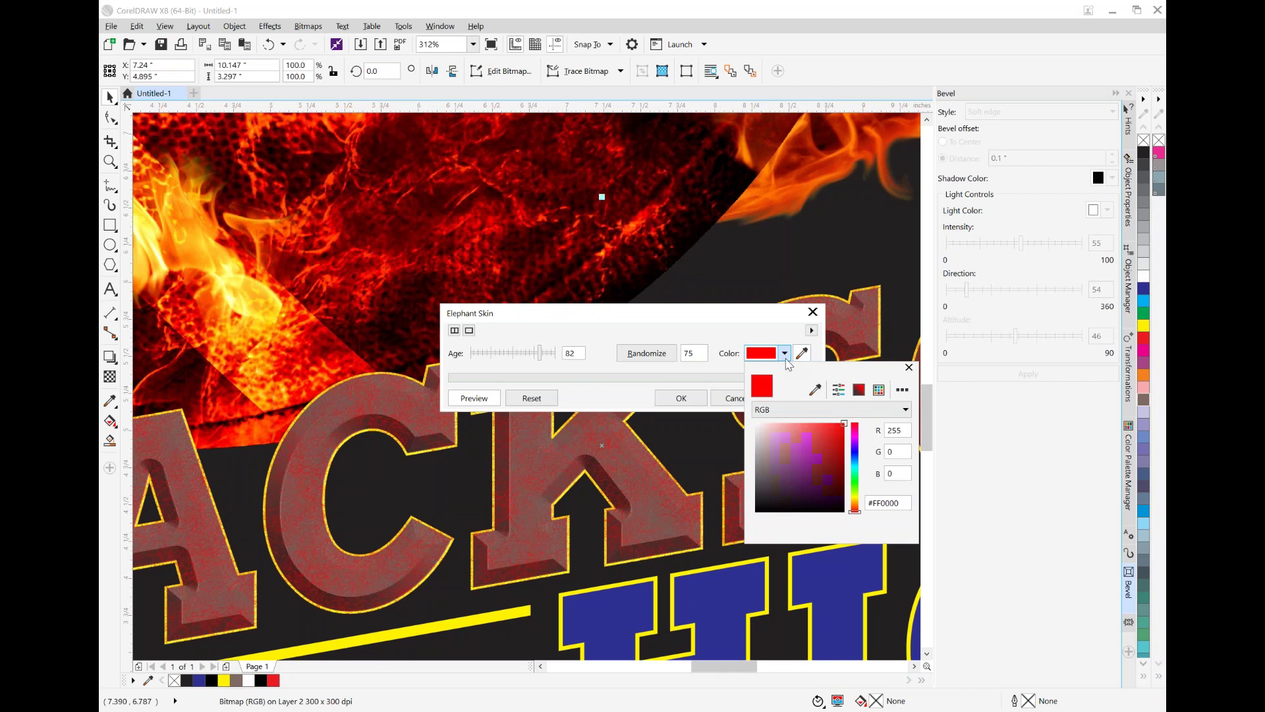
pyautogui.click(810, 513)
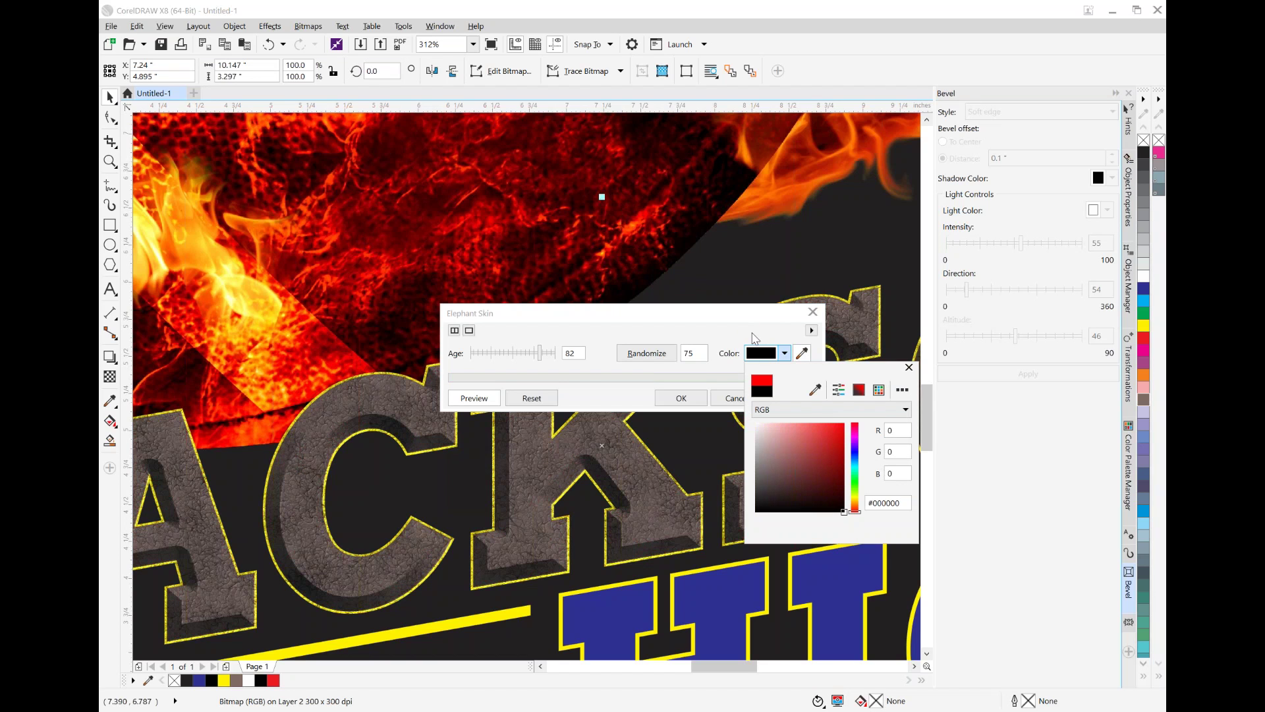
pyautogui.click(750, 331)
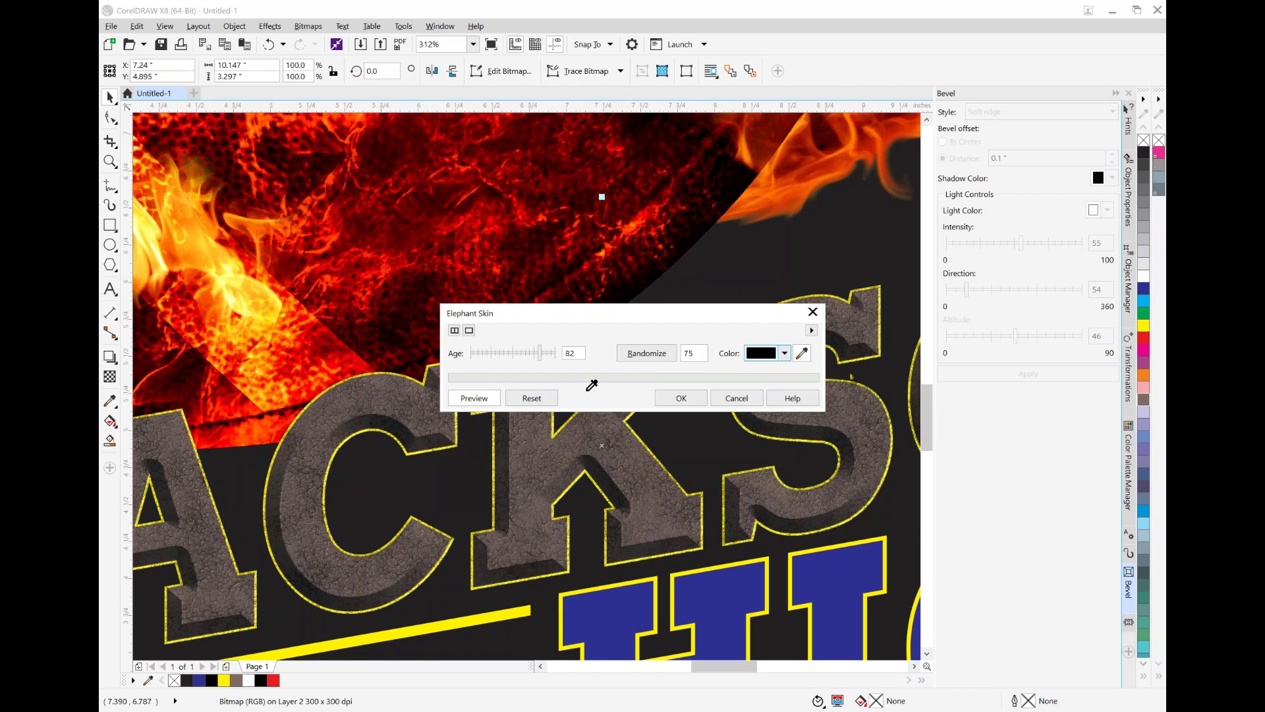
pyautogui.click(699, 400)
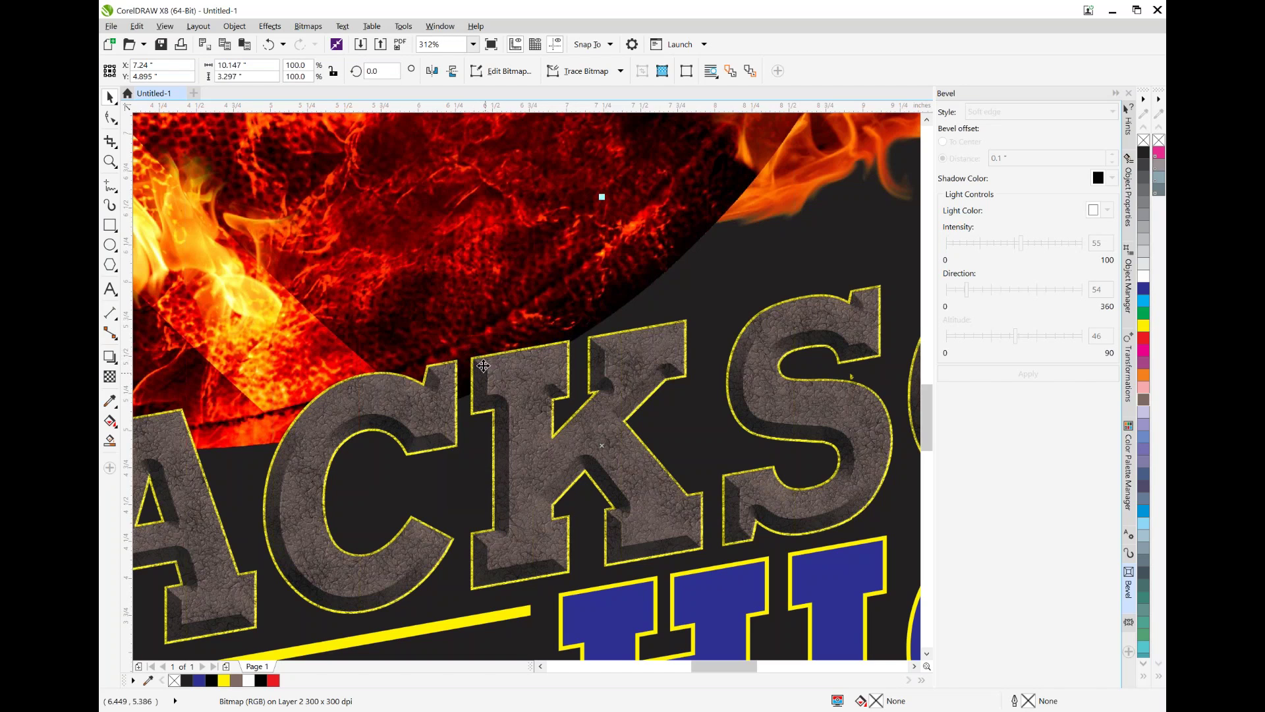
# Step: Undo the Elephant Skin texture and the bitmap conversion of the JACKSON lettering
pyautogui.click(110, 161)
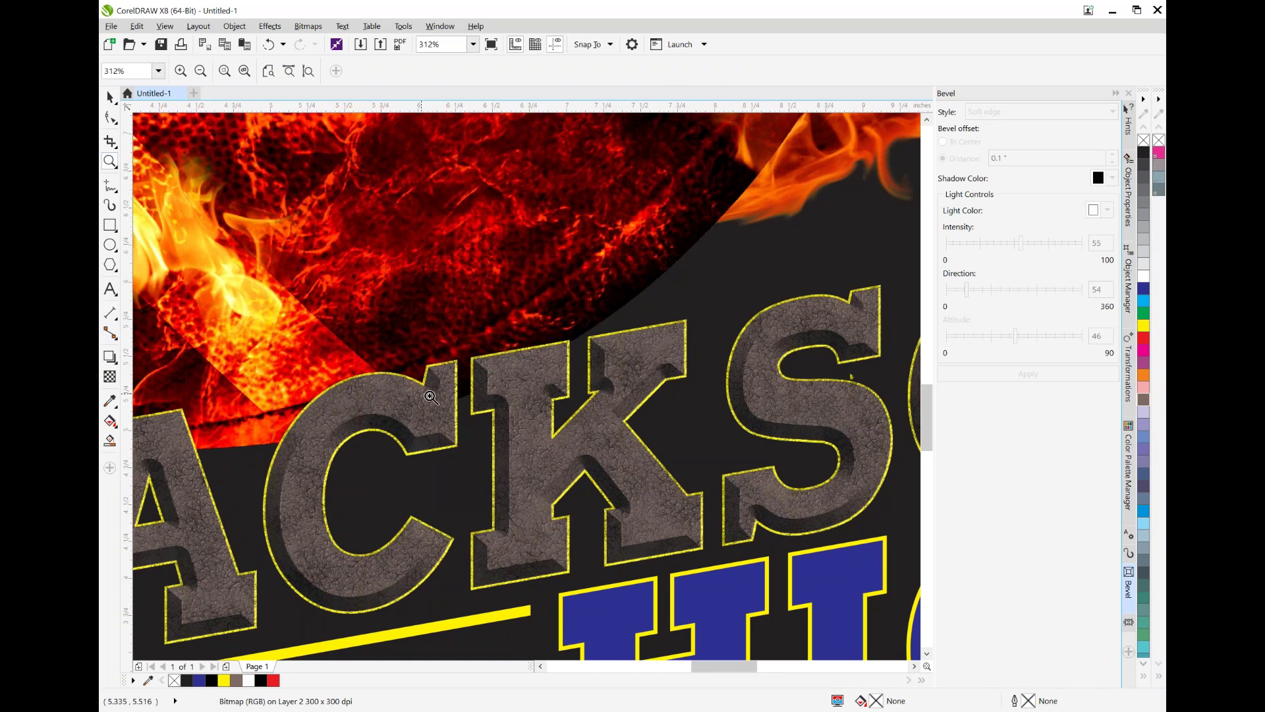
pyautogui.click(480, 381)
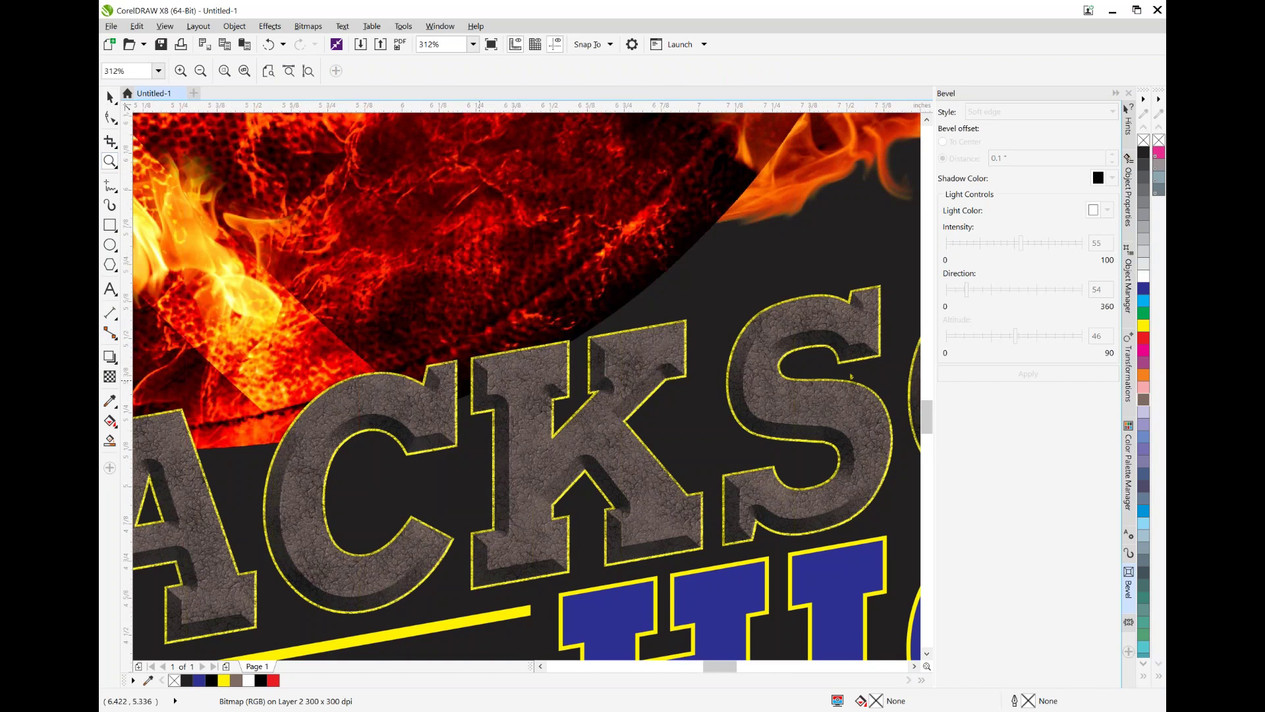
pyautogui.click(480, 381)
pyautogui.click(480, 381)
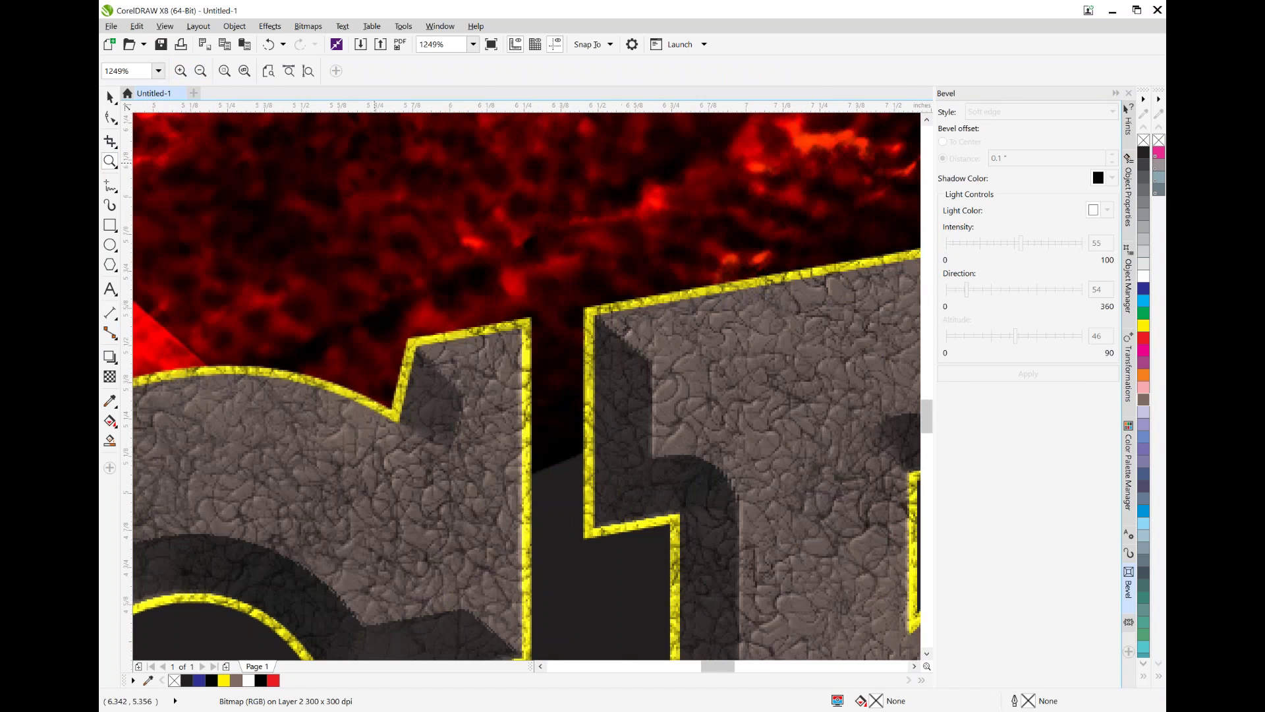
pyautogui.press('F3')
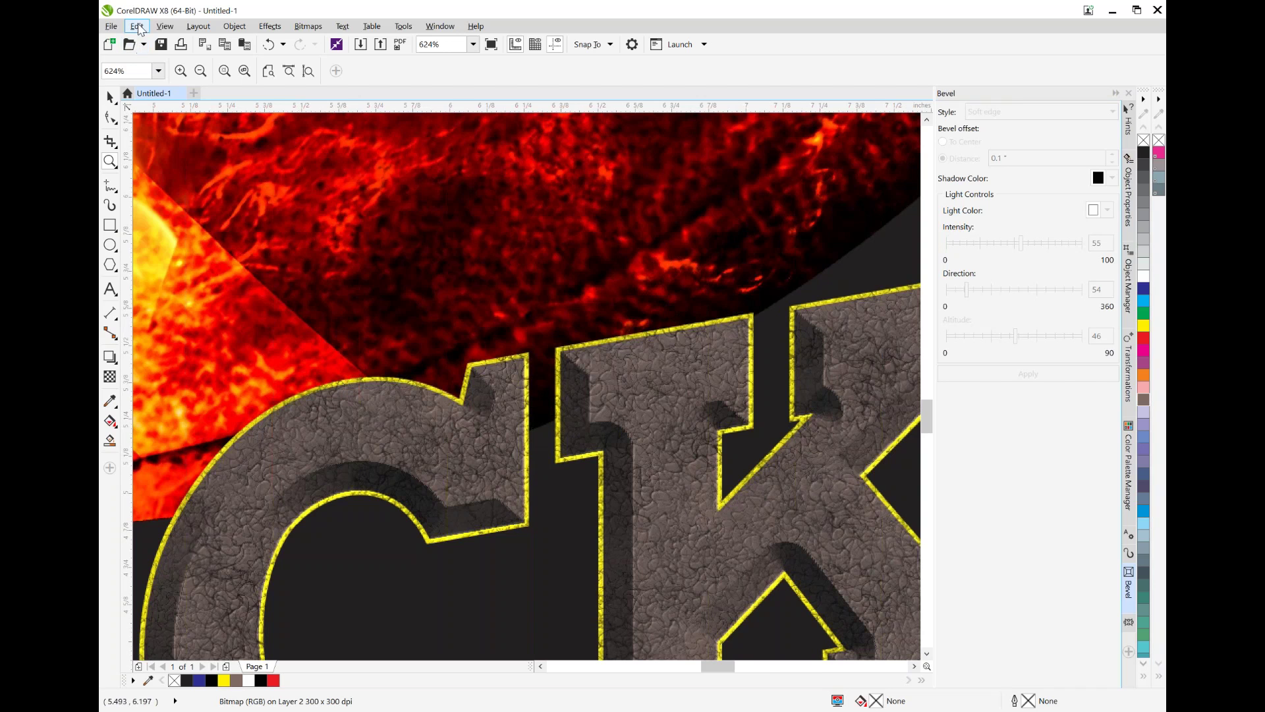
pyautogui.hotkey('ctrl', 'z')
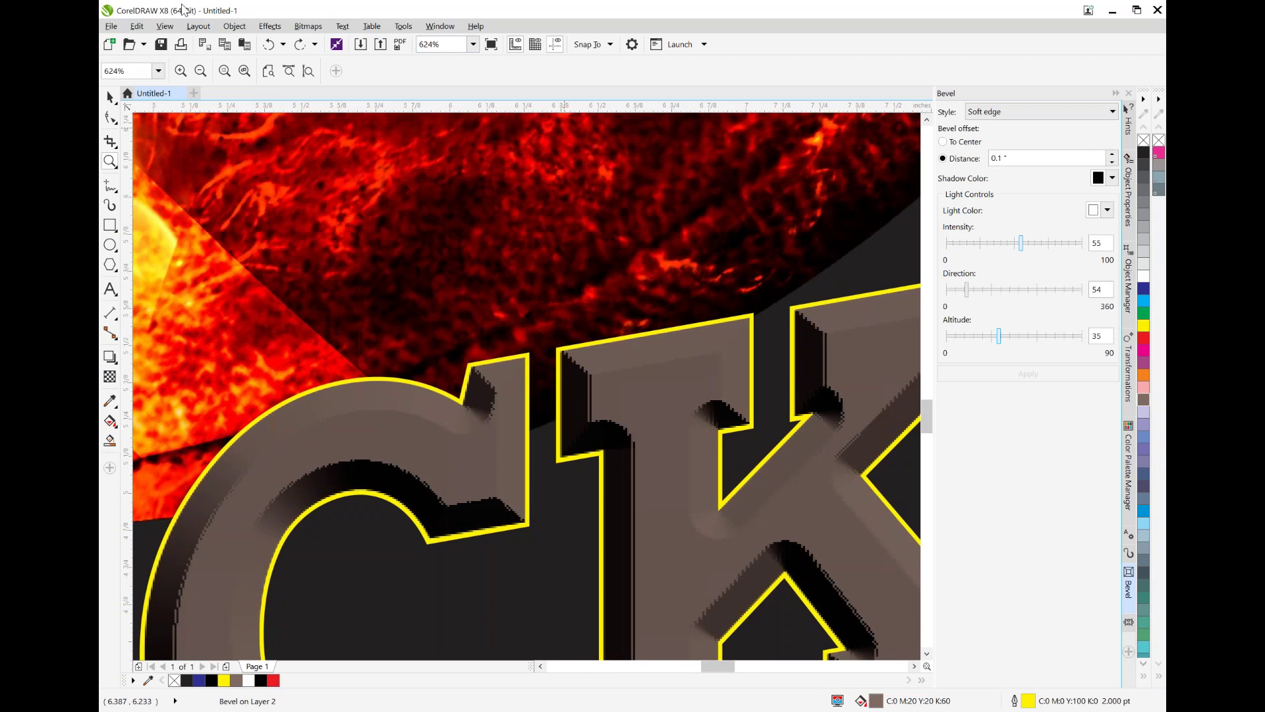
pyautogui.click(139, 27)
pyautogui.click(139, 27)
pyautogui.click(200, 71)
pyautogui.click(200, 71)
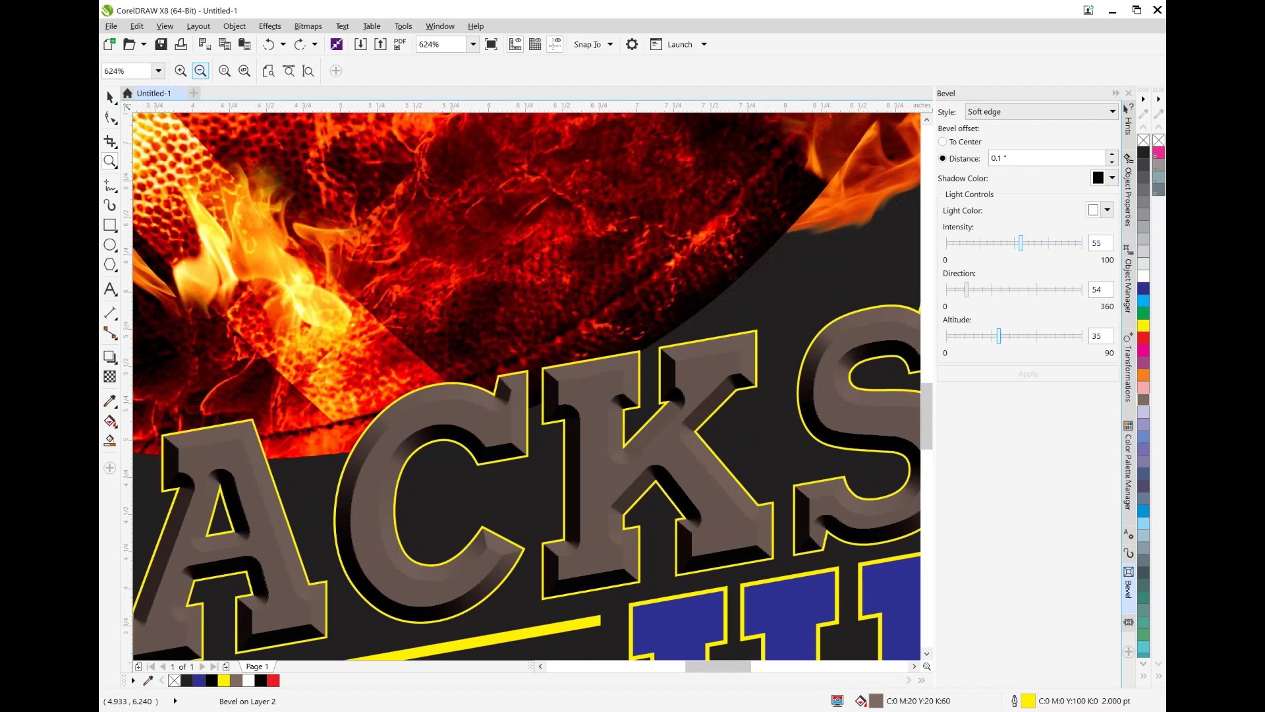
pyautogui.click(200, 71)
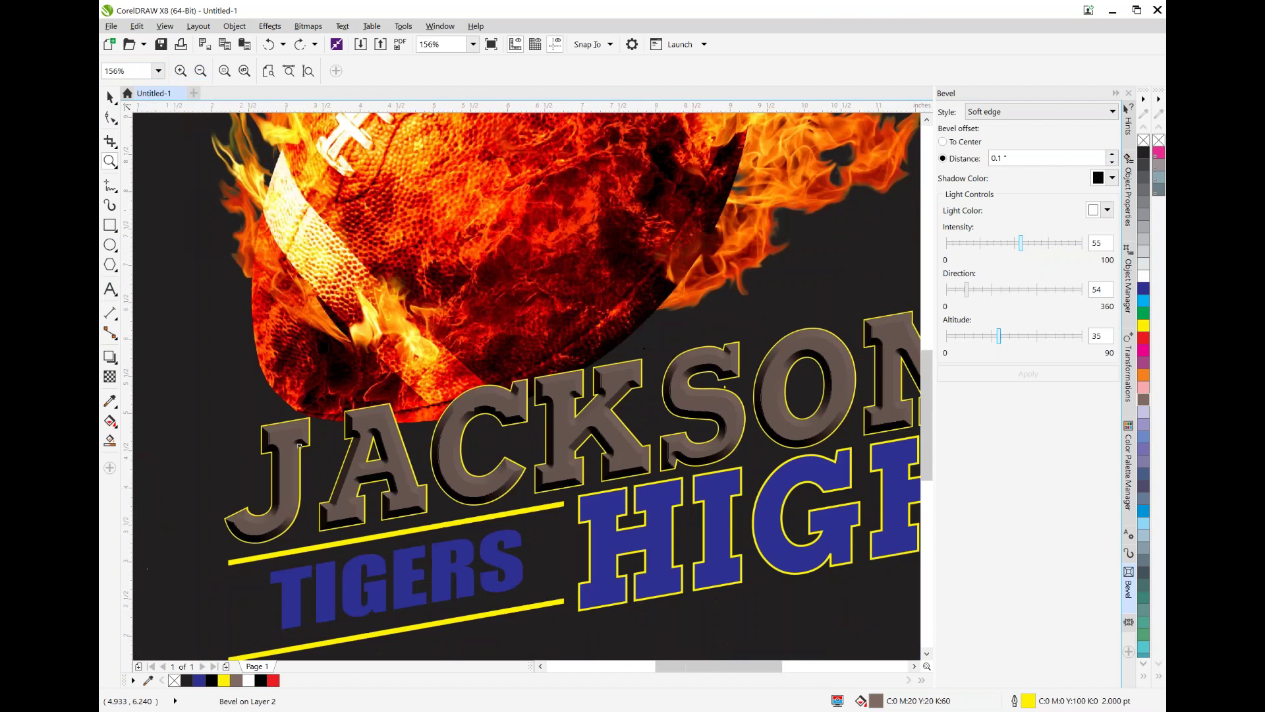
# Step: Remove the yellow outline from the beveled JACKSON lettering by setting its outline width to None
pyautogui.doubleClick(1030, 702)
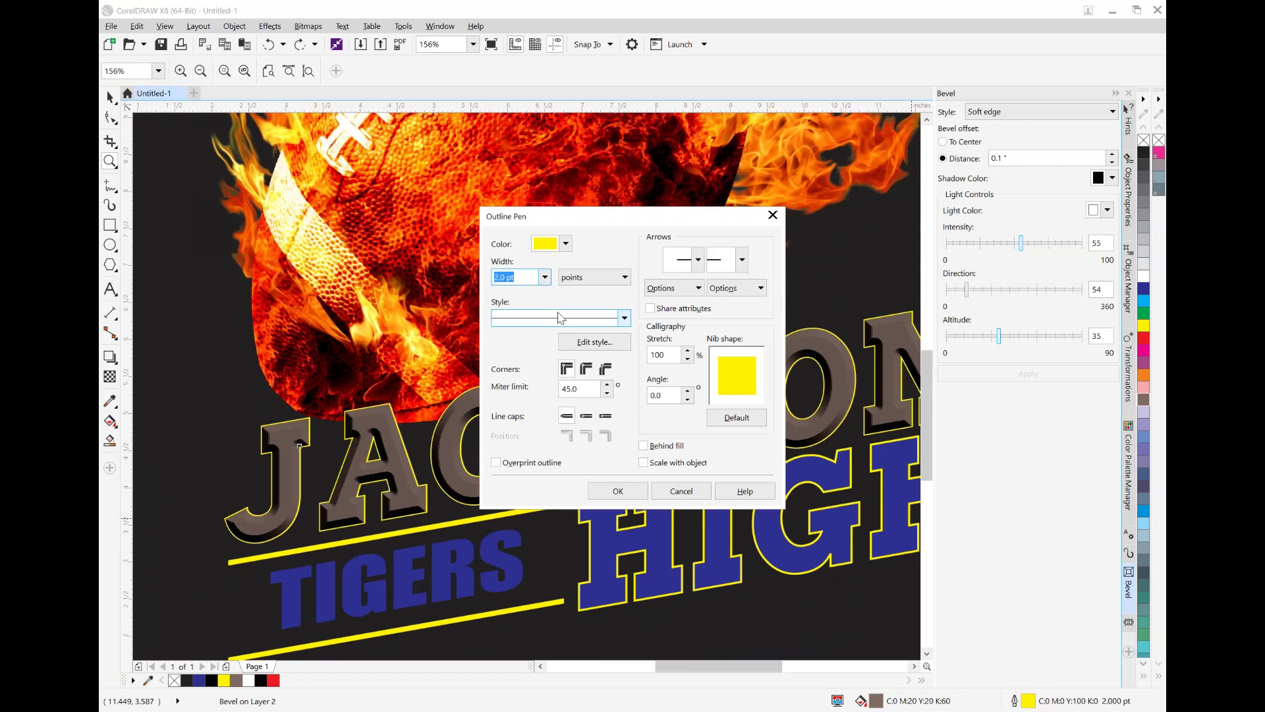
pyautogui.click(545, 277)
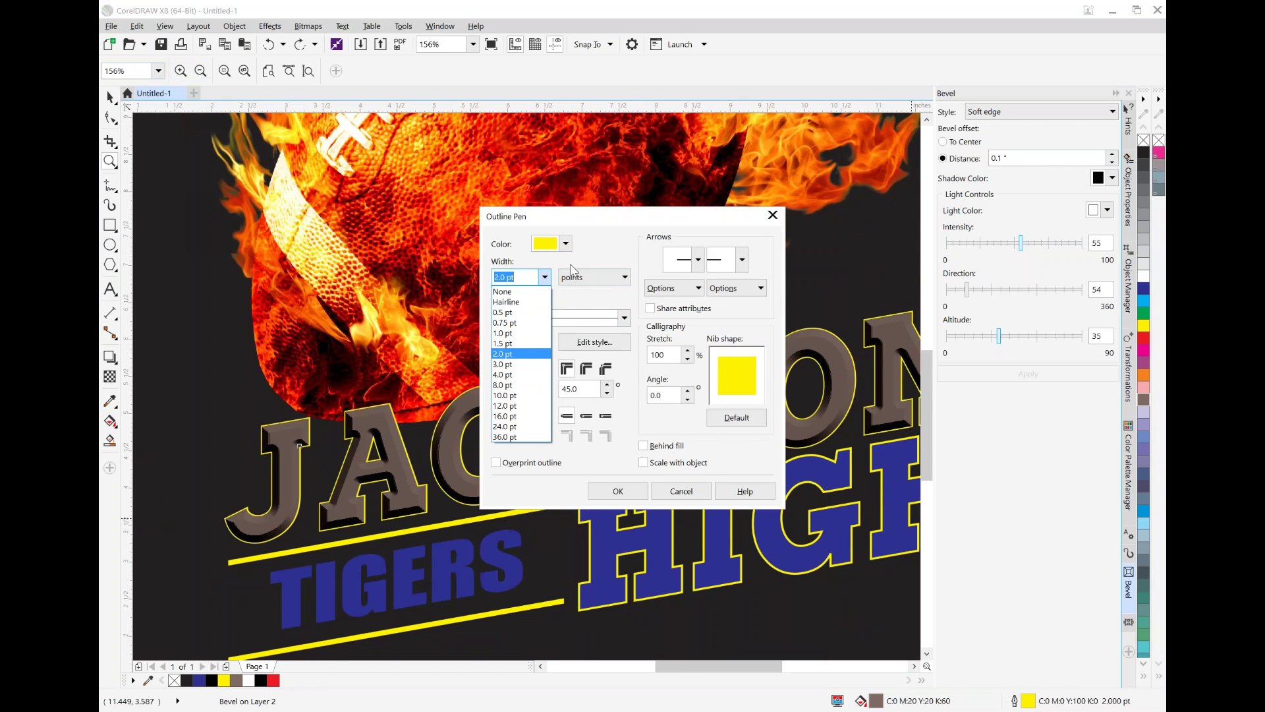
pyautogui.press('Escape')
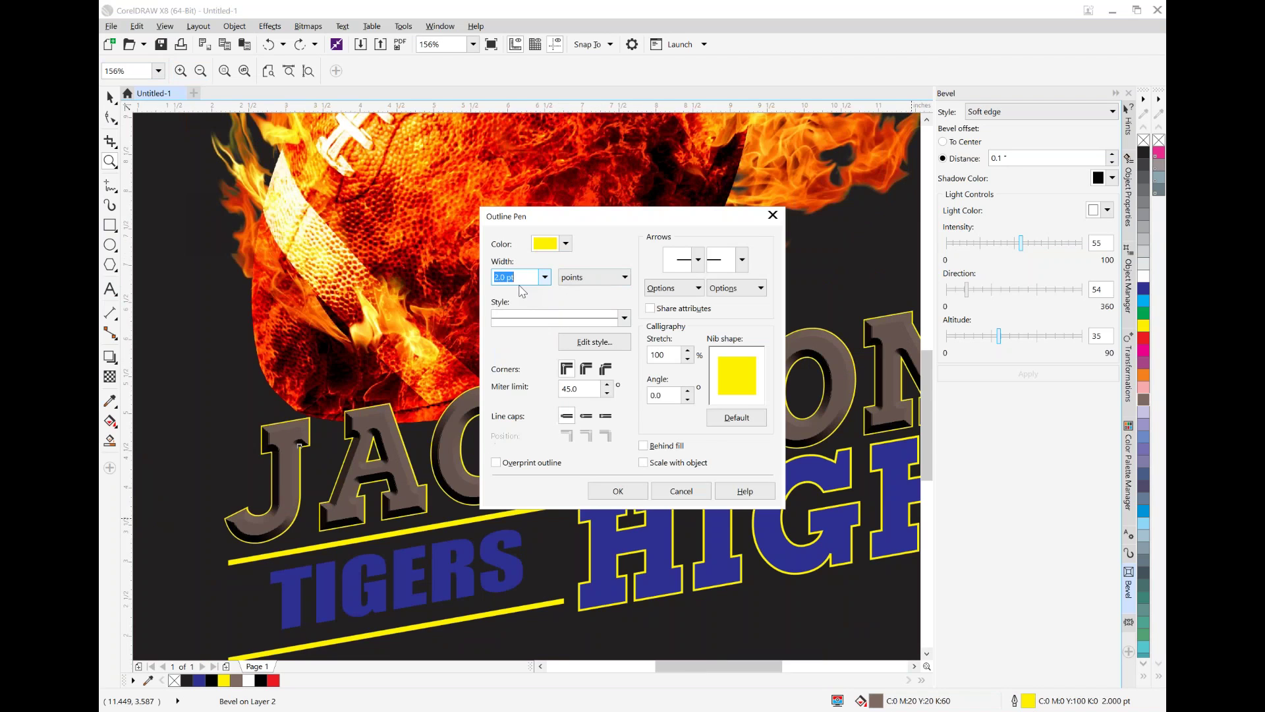
pyautogui.click(545, 277)
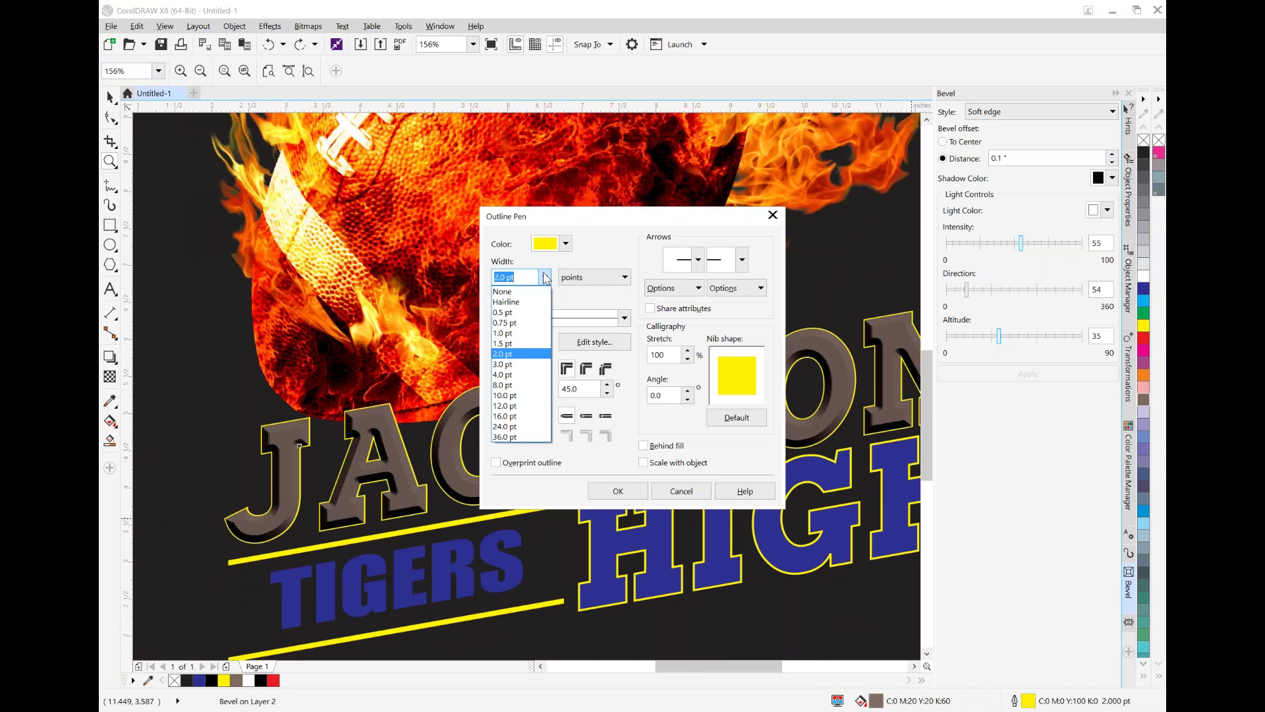
pyautogui.click(502, 291)
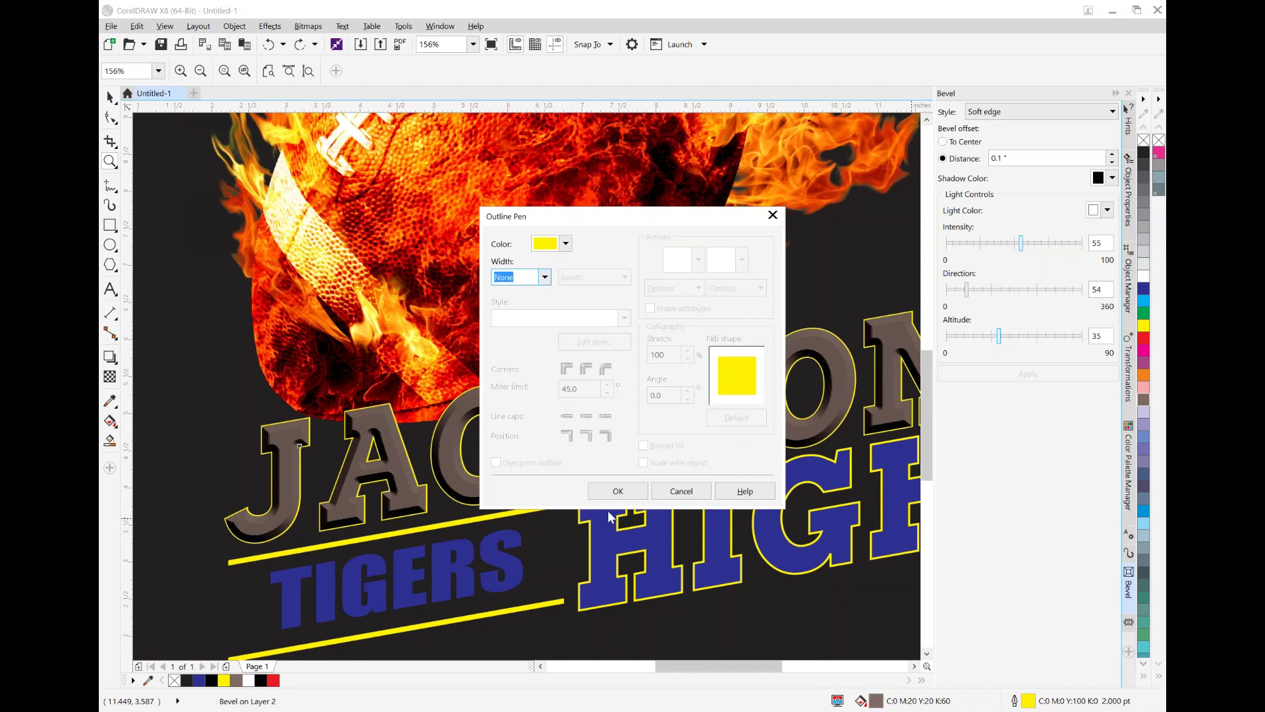
pyautogui.click(631, 491)
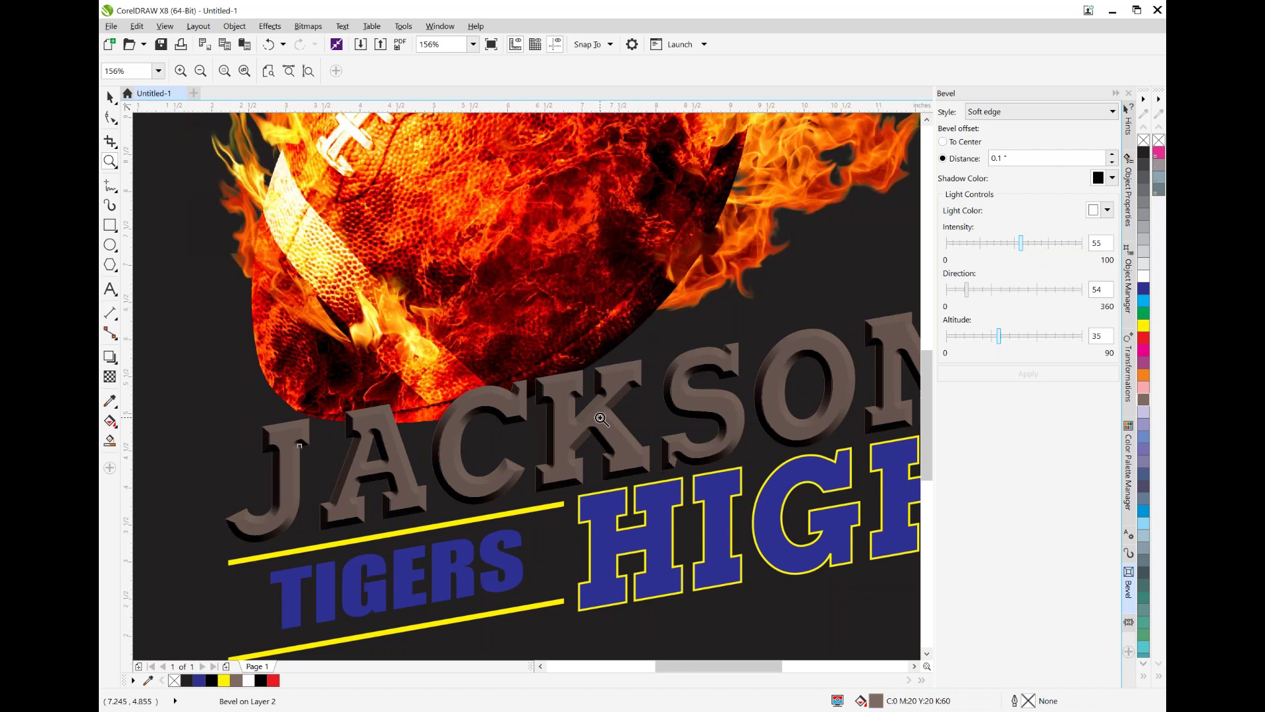
# Step: Copy the beveled JACKSON lettering on Layer 2
pyautogui.click(1133, 282)
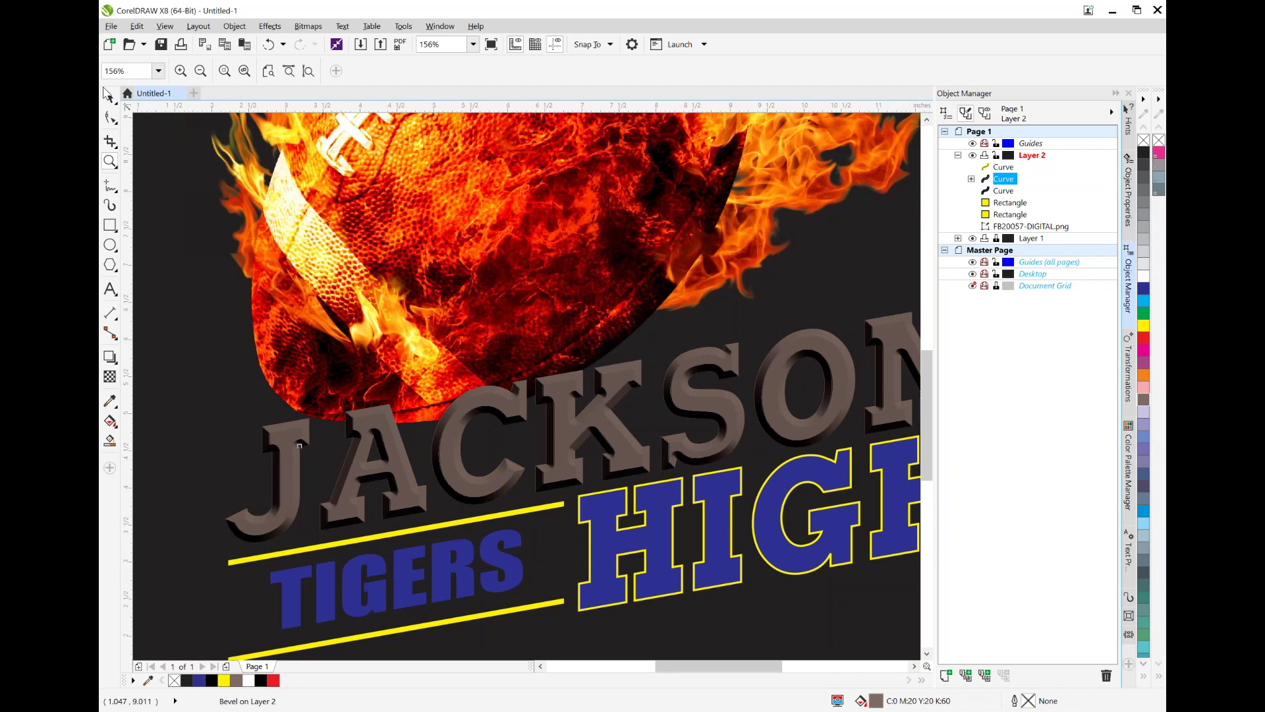
pyautogui.click(110, 98)
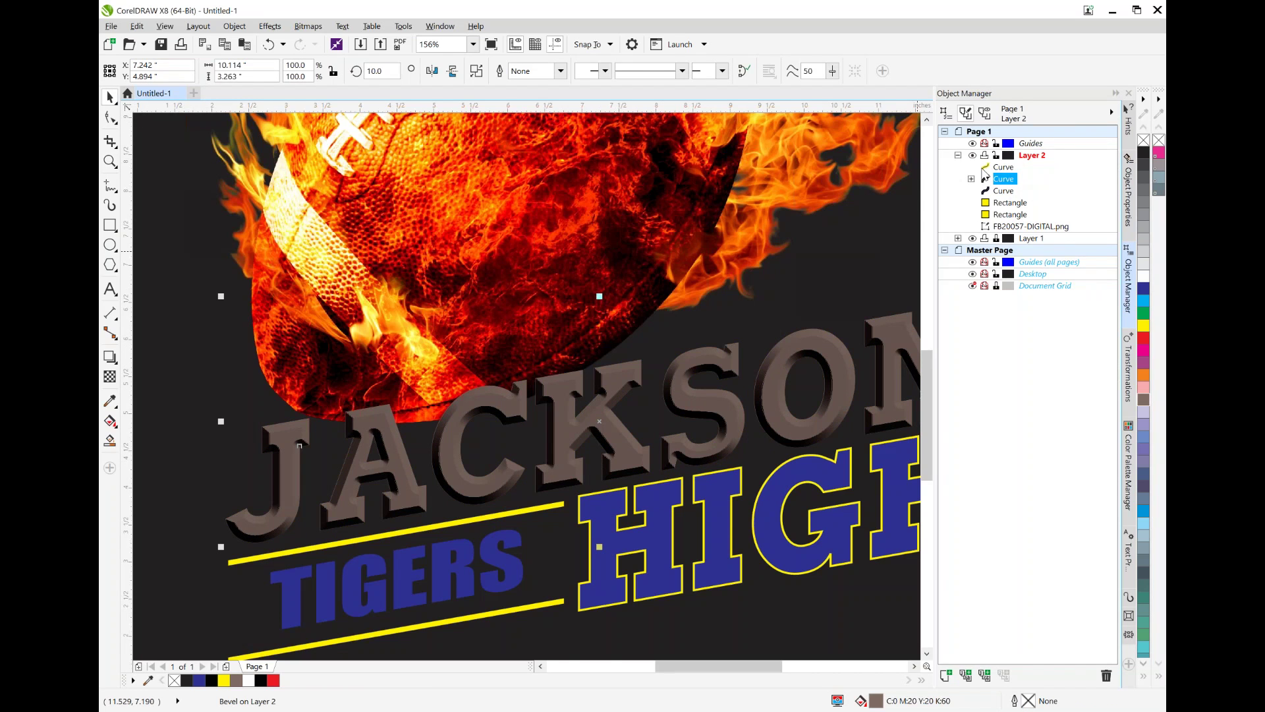
pyautogui.rightClick(1010, 185)
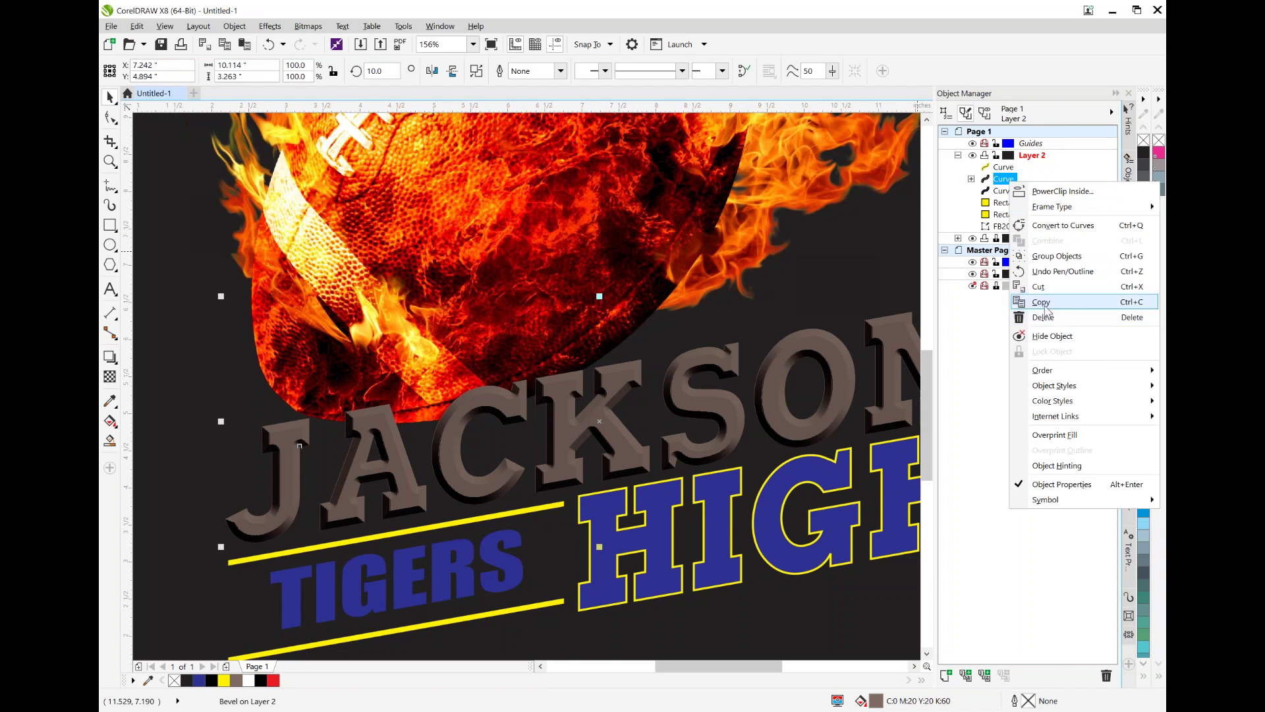
pyautogui.click(1042, 303)
pyautogui.rightClick(1024, 190)
pyautogui.press('Escape')
pyautogui.rightClick(1024, 184)
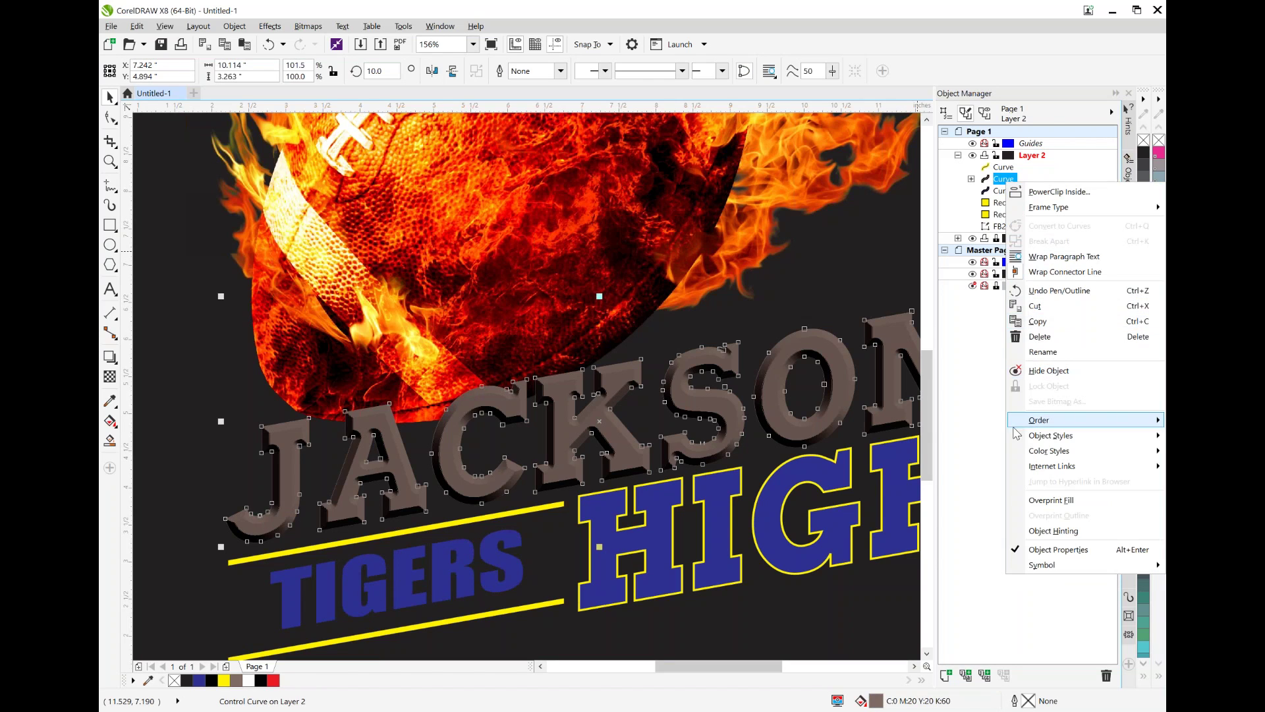
# Step: Paste the copied JACKSON lettering and move the duplicate directly beneath the original in Layer 2's stacking order
pyautogui.click(767, 318)
pyautogui.click(832, 293)
pyautogui.click(828, 290)
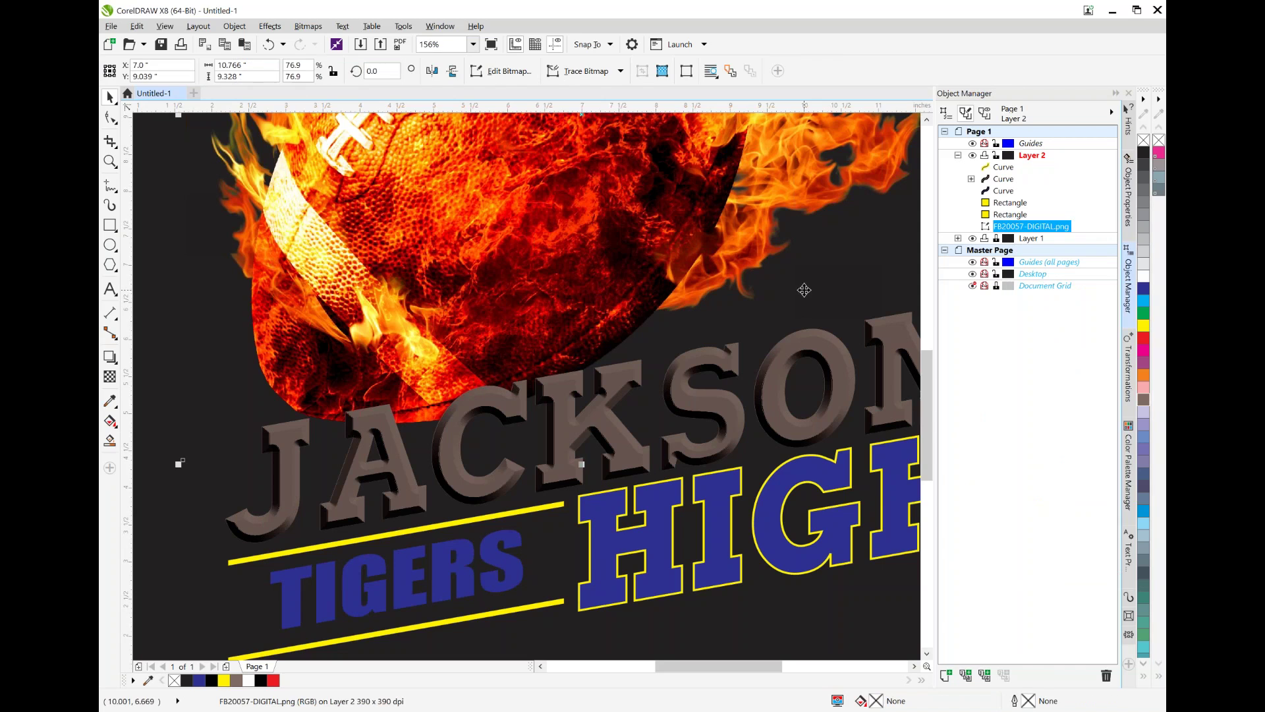
pyautogui.click(174, 562)
pyautogui.rightClick(183, 548)
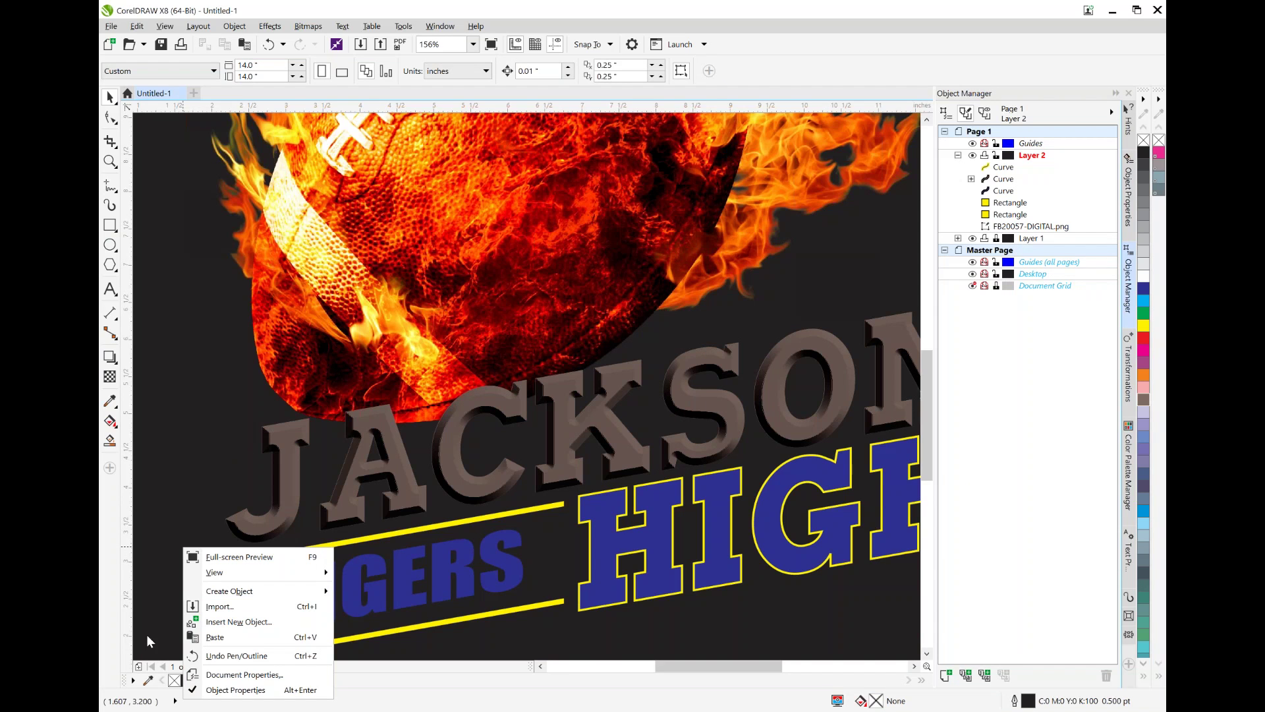
pyautogui.click(217, 637)
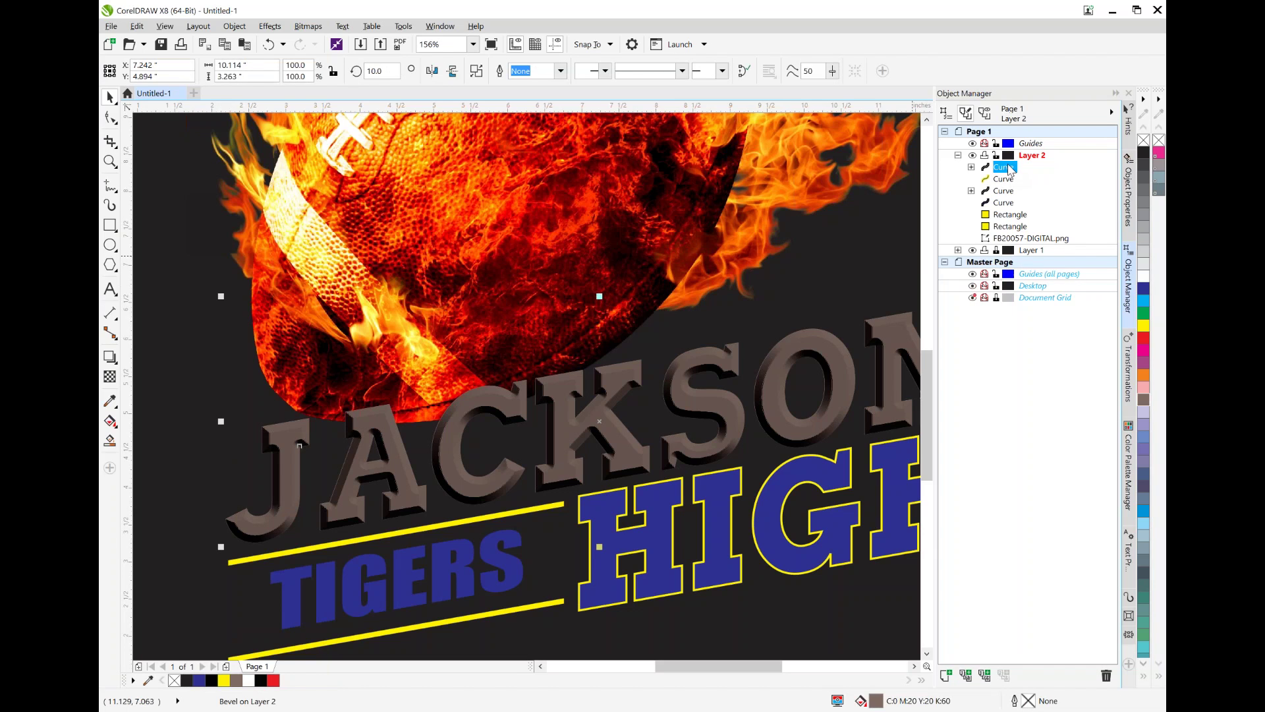
pyautogui.moveTo(1011, 169); pyautogui.dragTo(1012, 198)
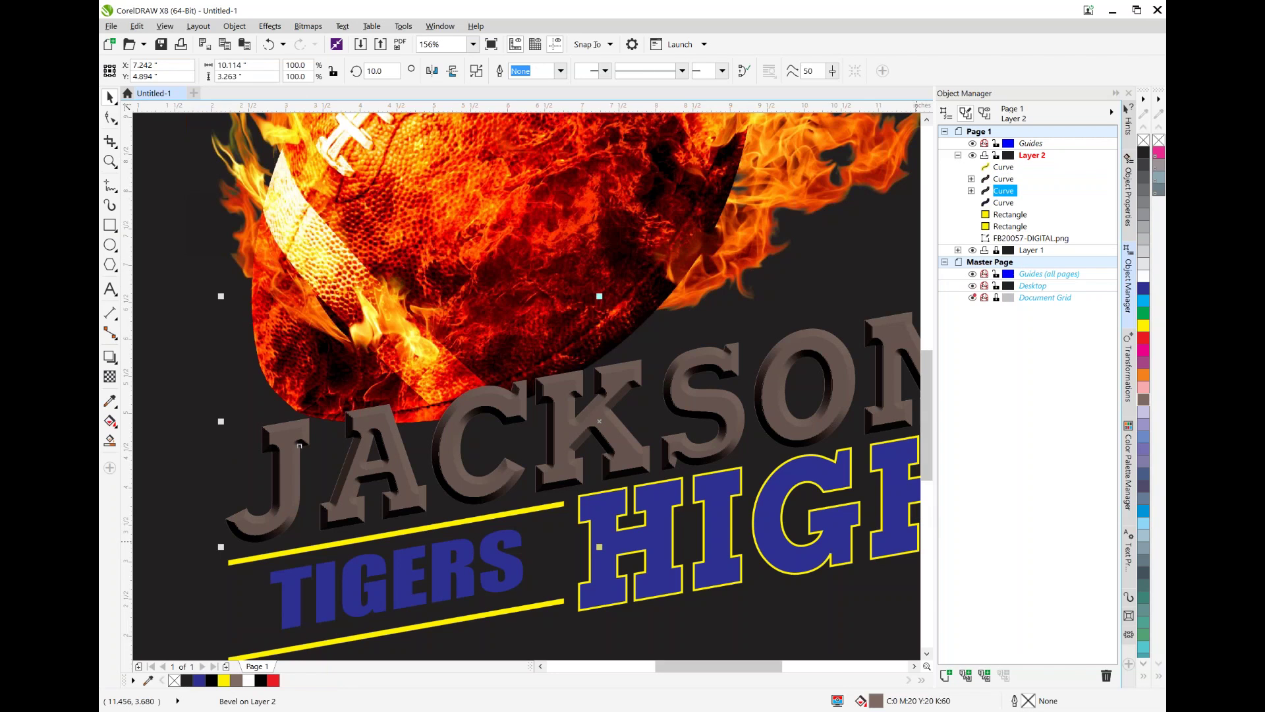
# Step: Give the lower JACKSON copy a 2.0 pt yellow outline
pyautogui.doubleClick(1028, 701)
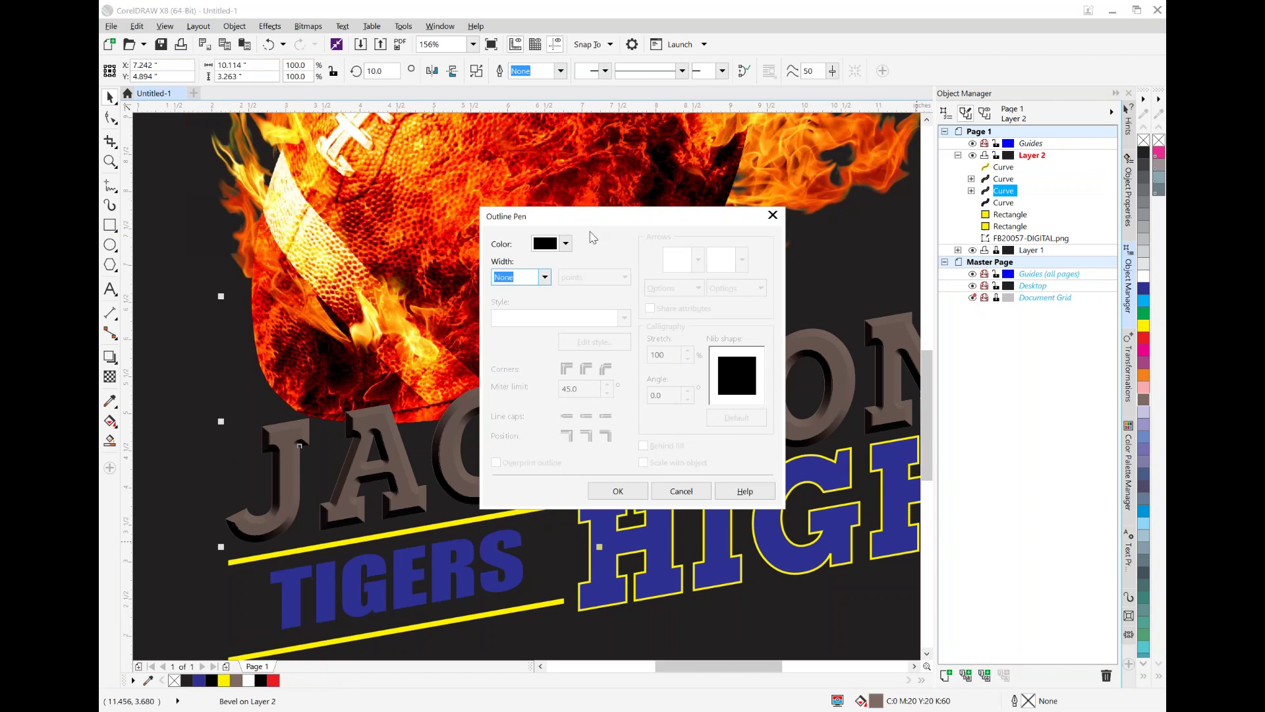
pyautogui.click(546, 278)
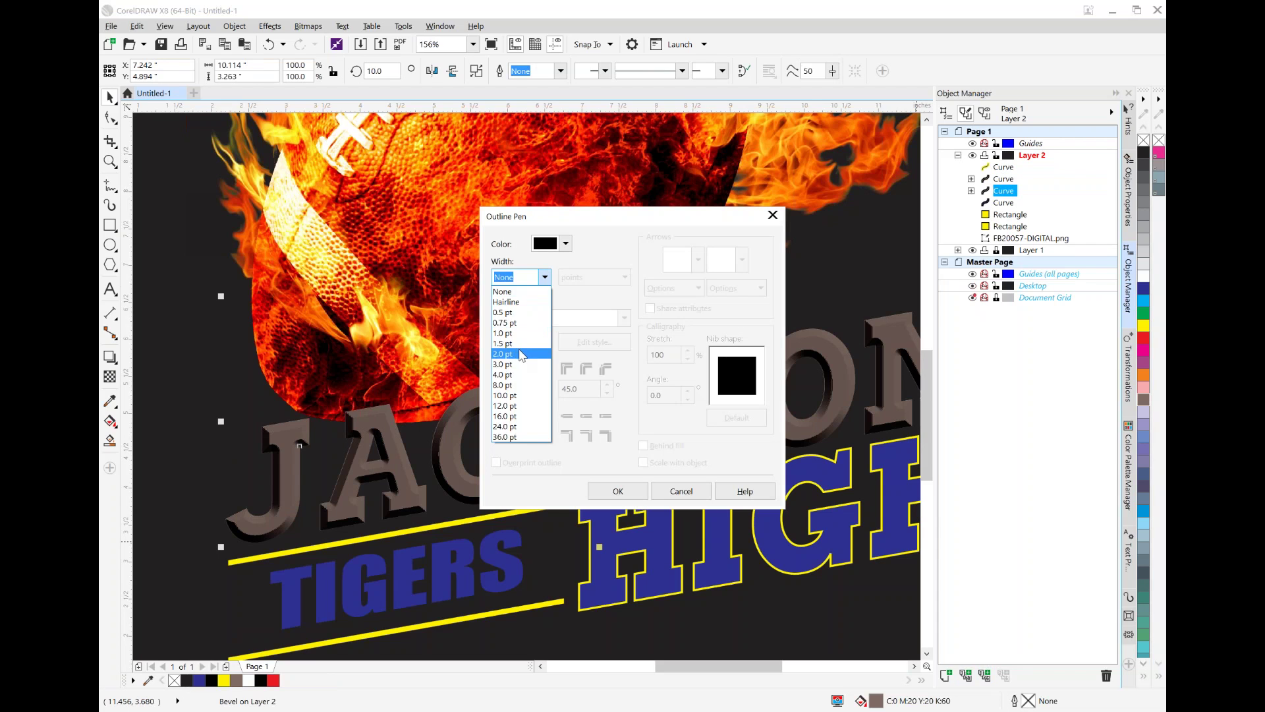
pyautogui.click(520, 356)
pyautogui.click(566, 245)
pyautogui.click(602, 280)
pyautogui.click(224, 681)
pyautogui.click(618, 491)
pyautogui.click(619, 491)
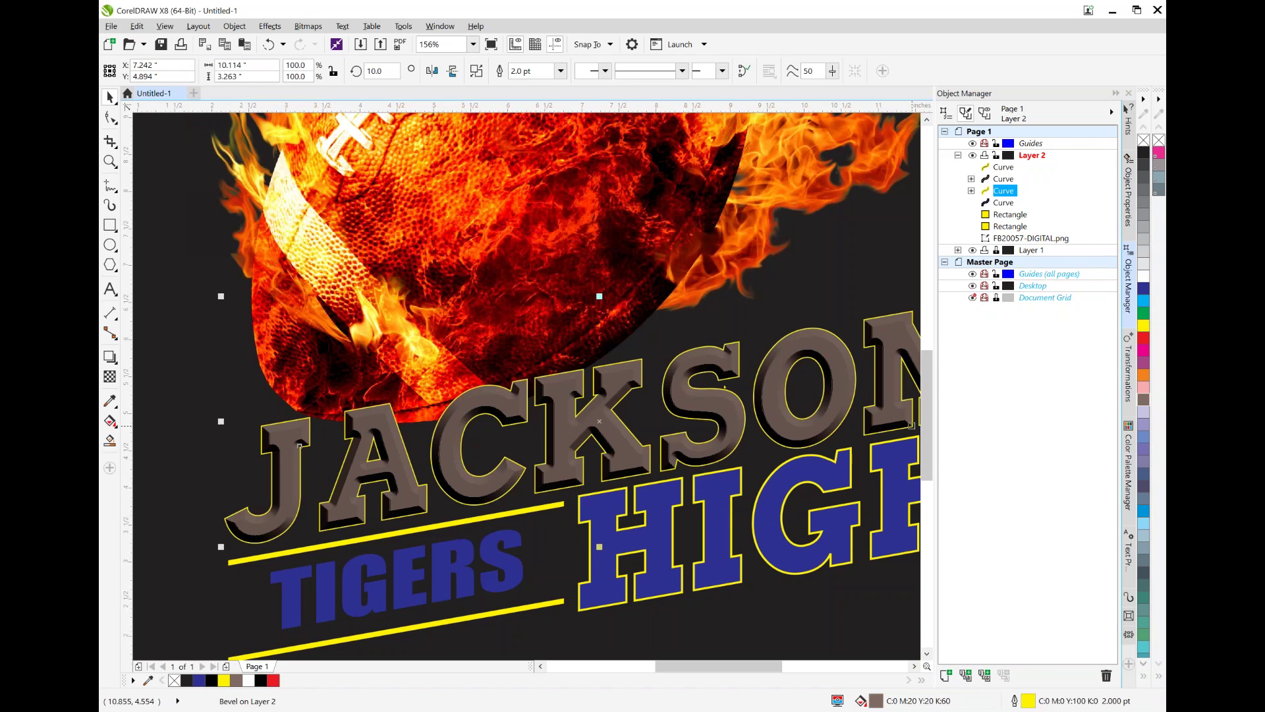
# Step: Try converting the upper JACKSON control curve to a 300 dpi RGB bitmap with a transparent background, and undo the conversion
pyautogui.click(1004, 179)
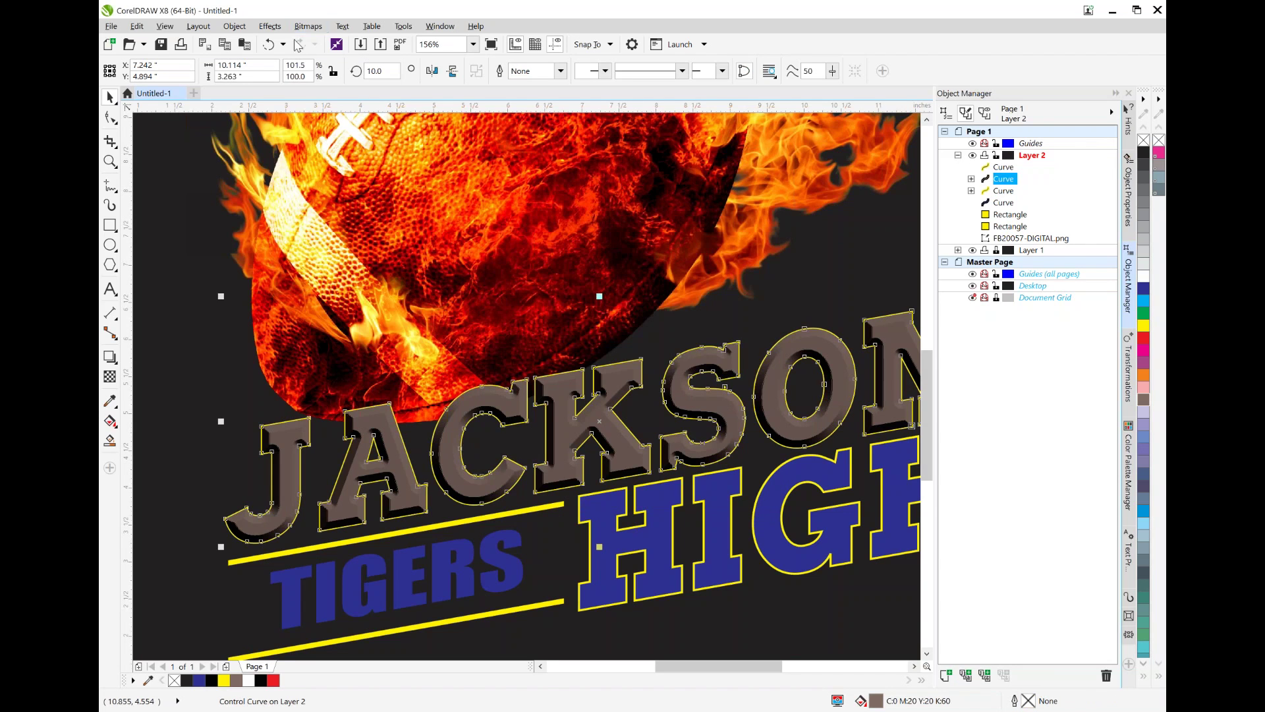
pyautogui.click(308, 28)
pyautogui.click(331, 43)
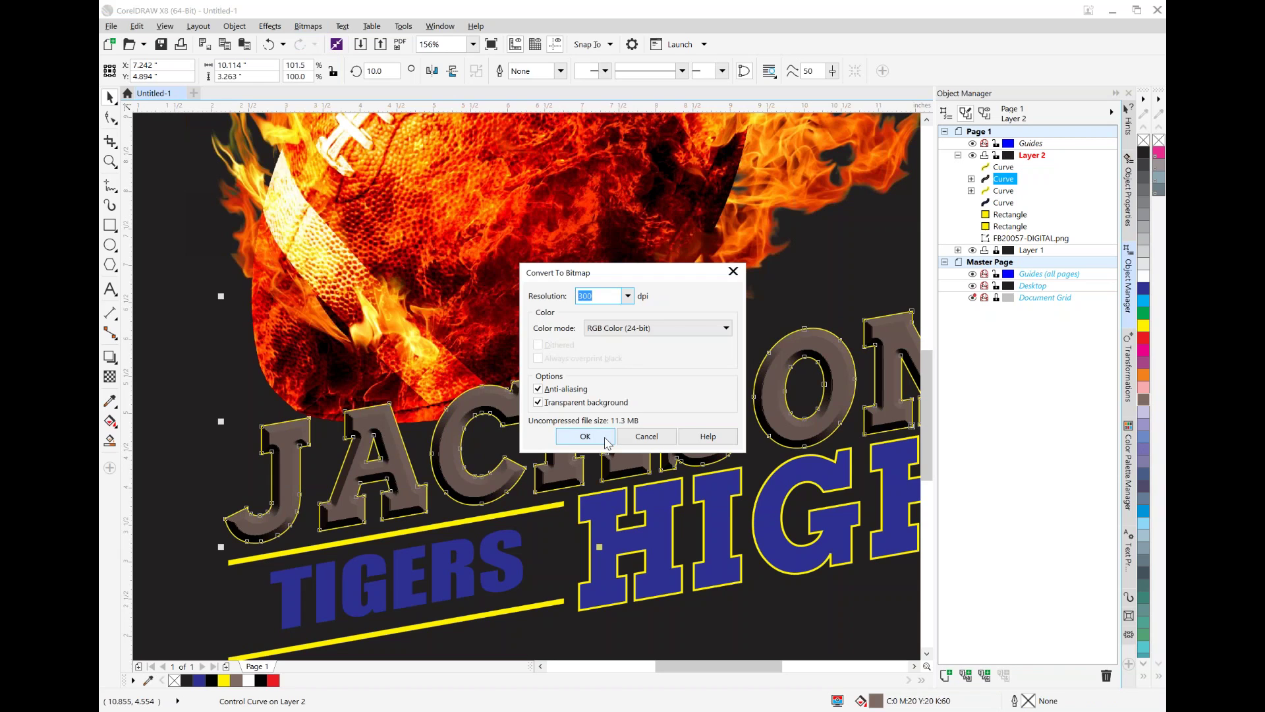
pyautogui.click(583, 436)
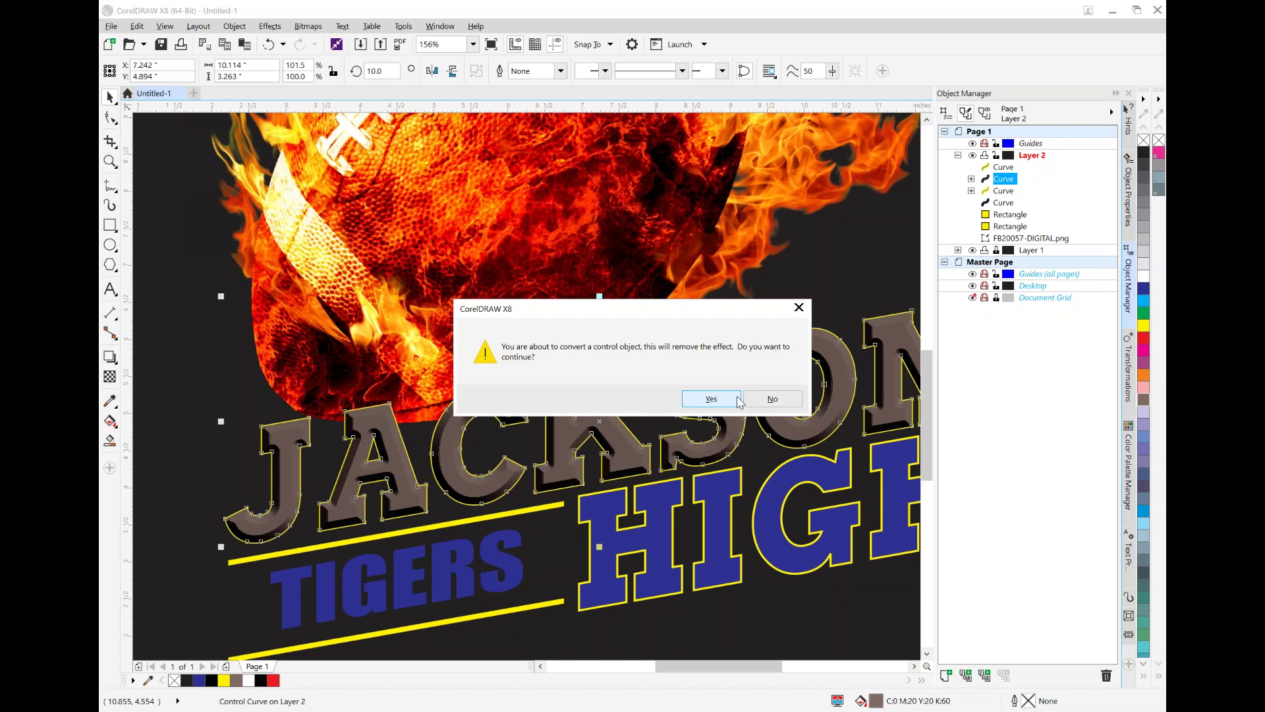
pyautogui.click(711, 399)
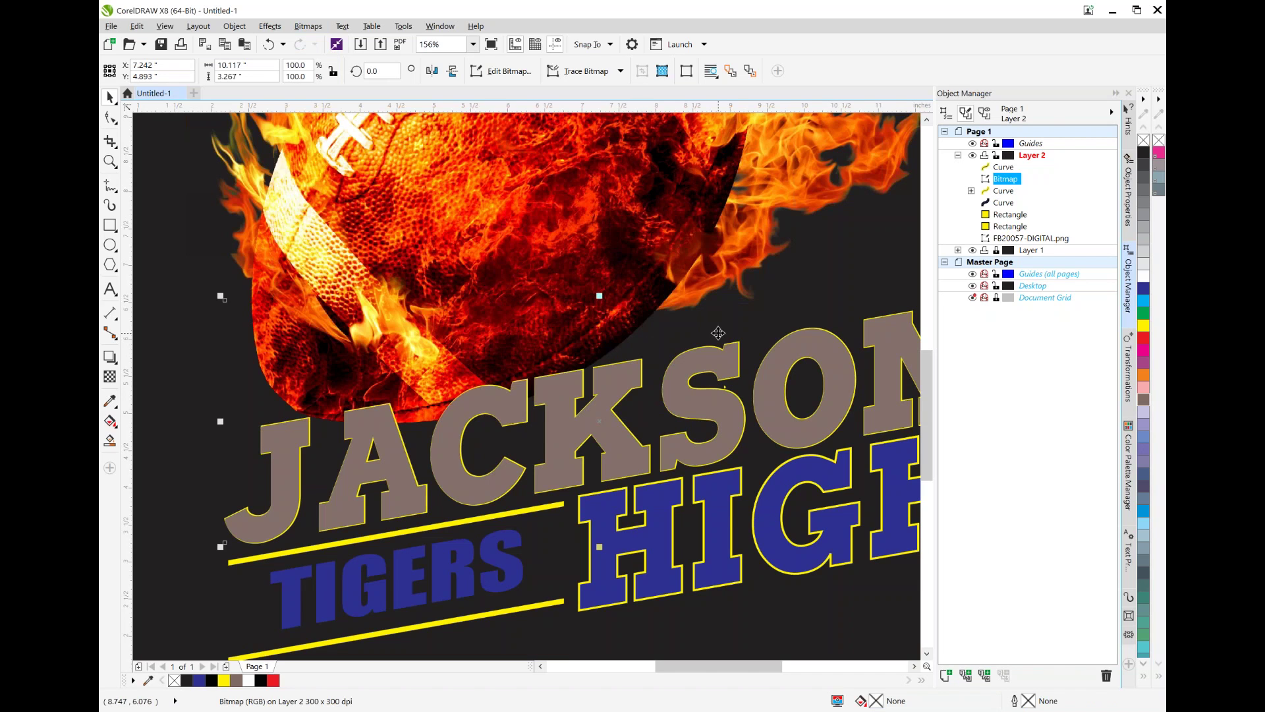
pyautogui.hotkey('ctrl', 'z')
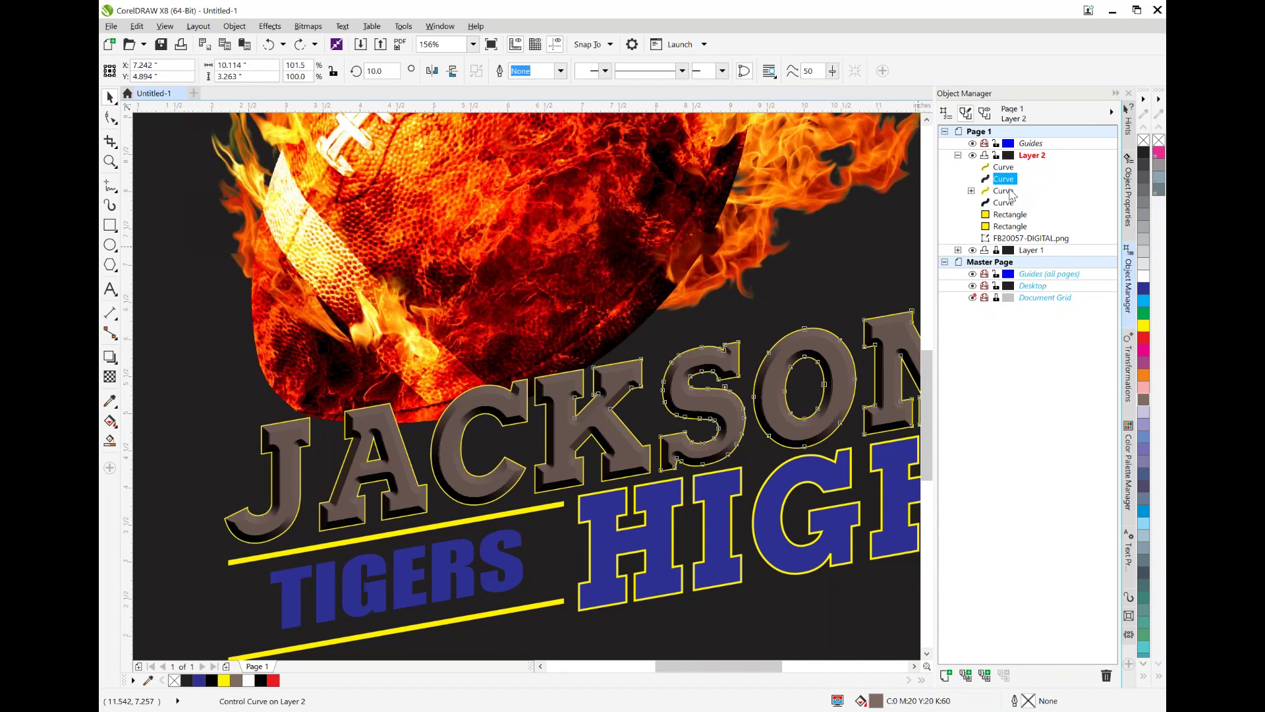
pyautogui.click(1008, 192)
pyautogui.click(321, 27)
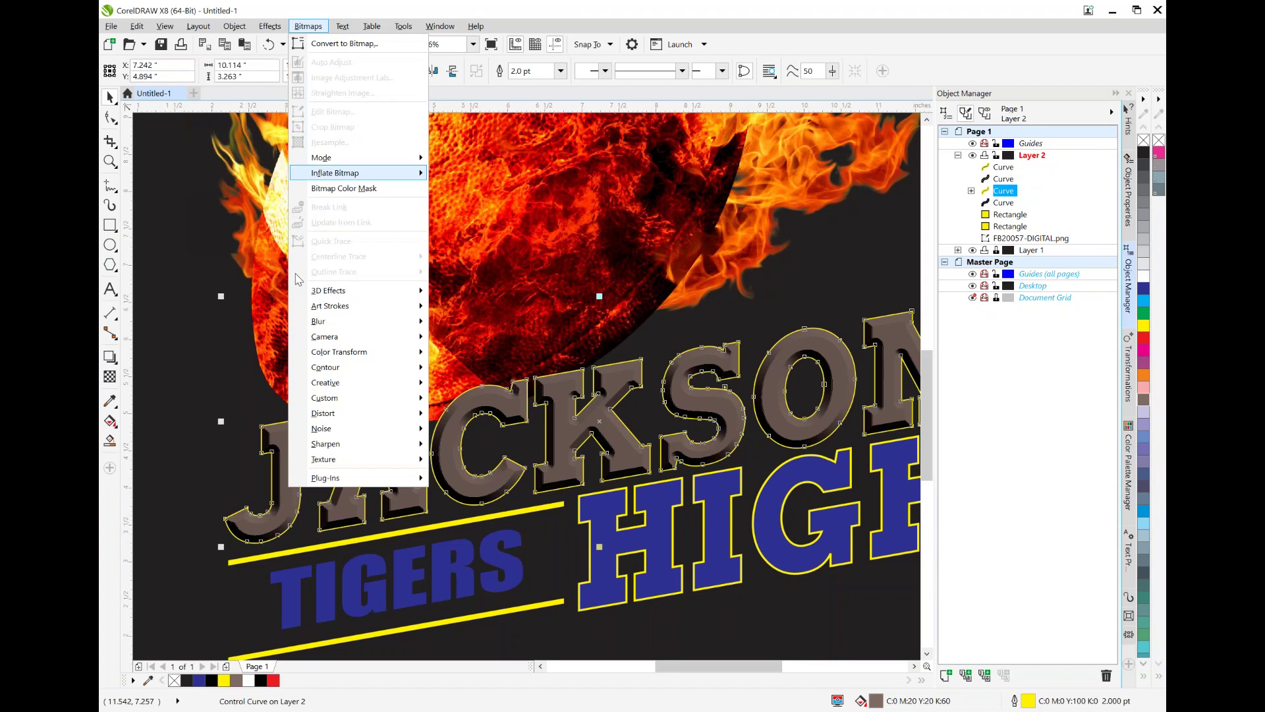
pyautogui.click(310, 27)
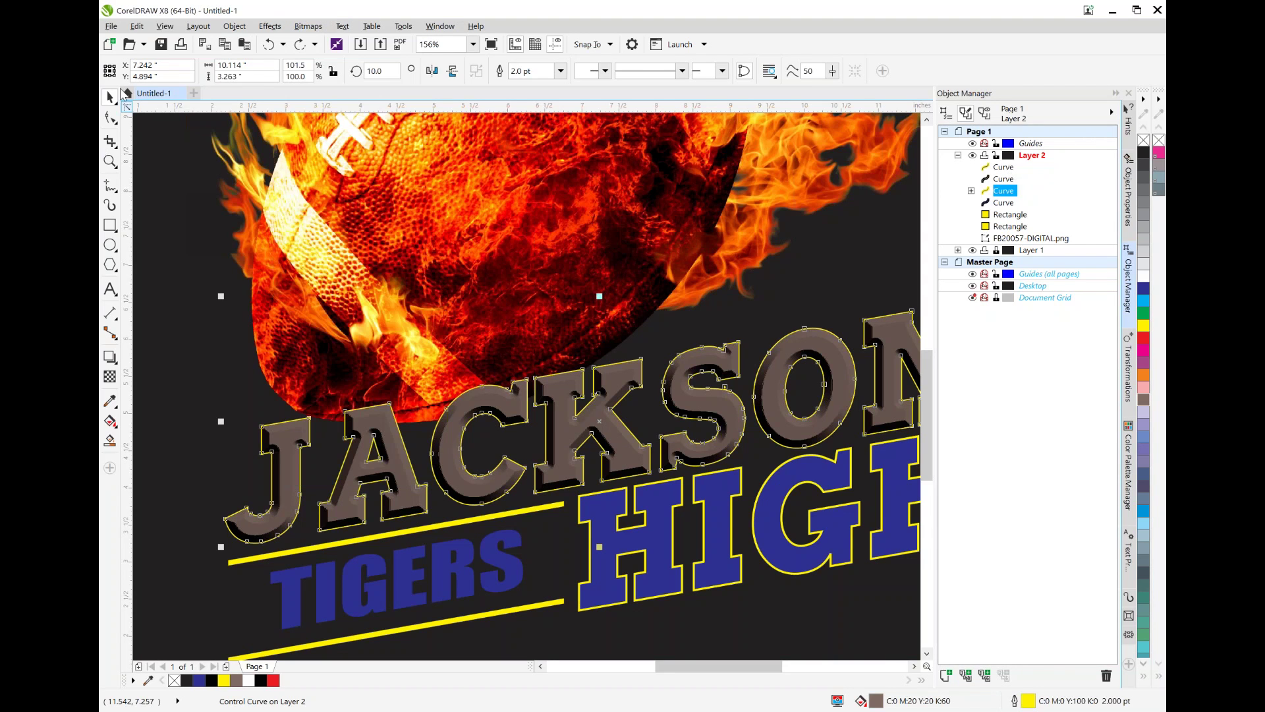
pyautogui.moveTo(1032, 238)
pyautogui.mouseDown()
pyautogui.moveTo(1017, 182)
pyautogui.moveTo(1006, 183)
pyautogui.mouseUp()
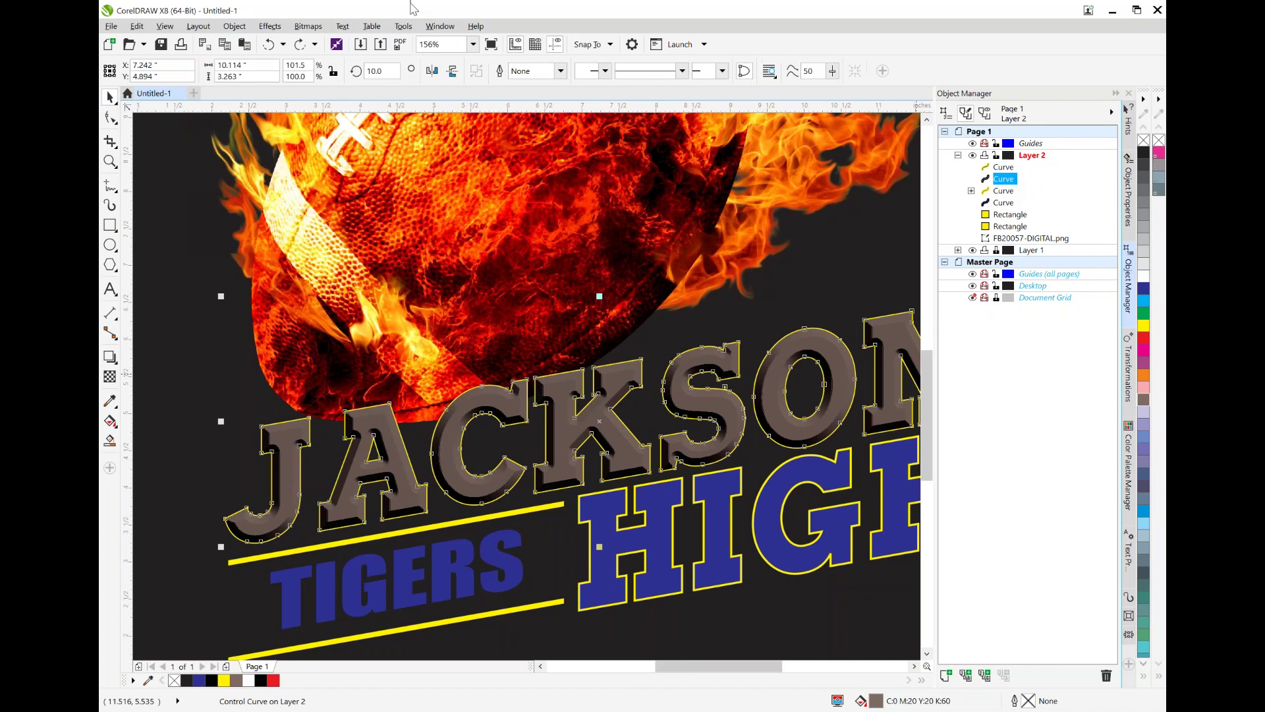
pyautogui.click(303, 27)
pyautogui.click(330, 40)
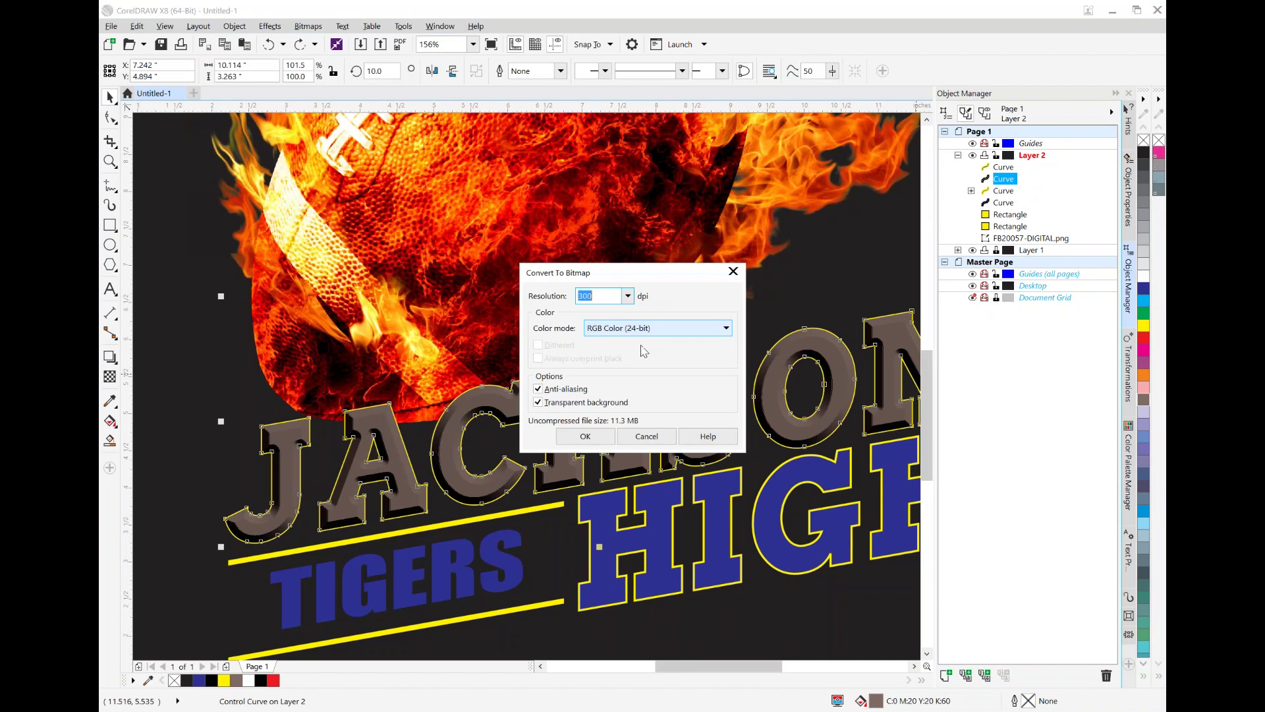
pyautogui.click(586, 436)
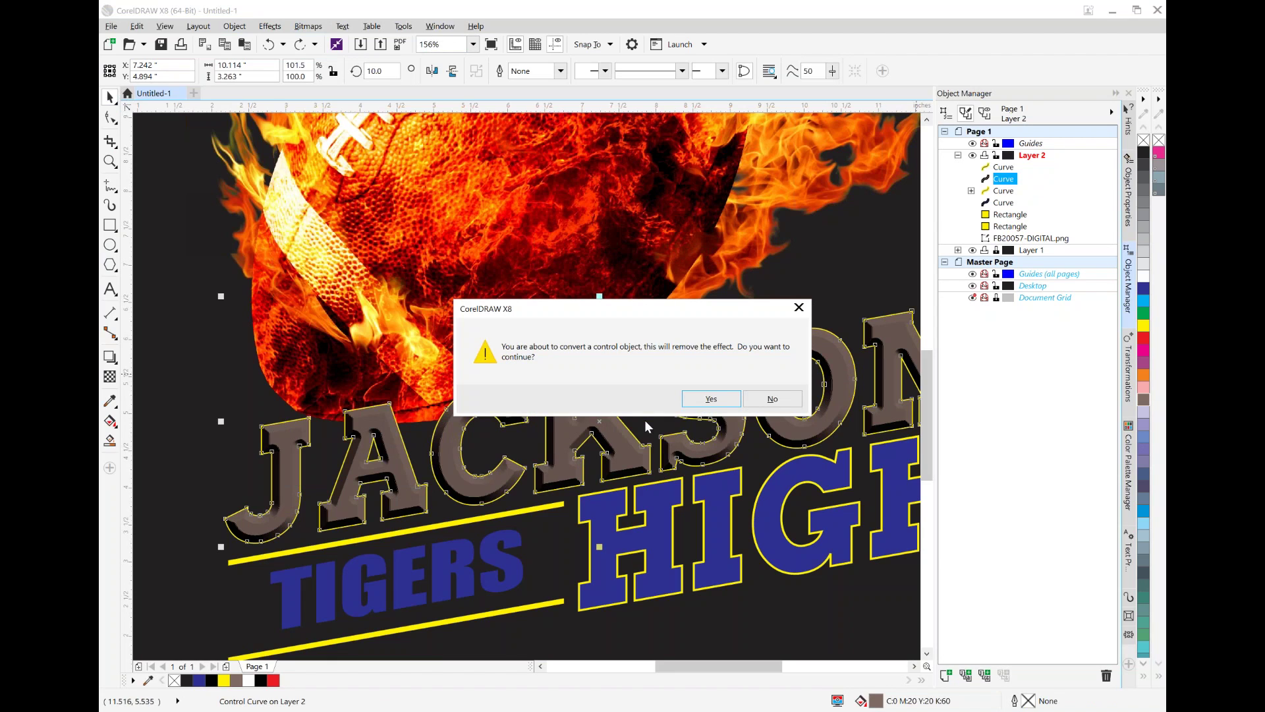
pyautogui.click(772, 399)
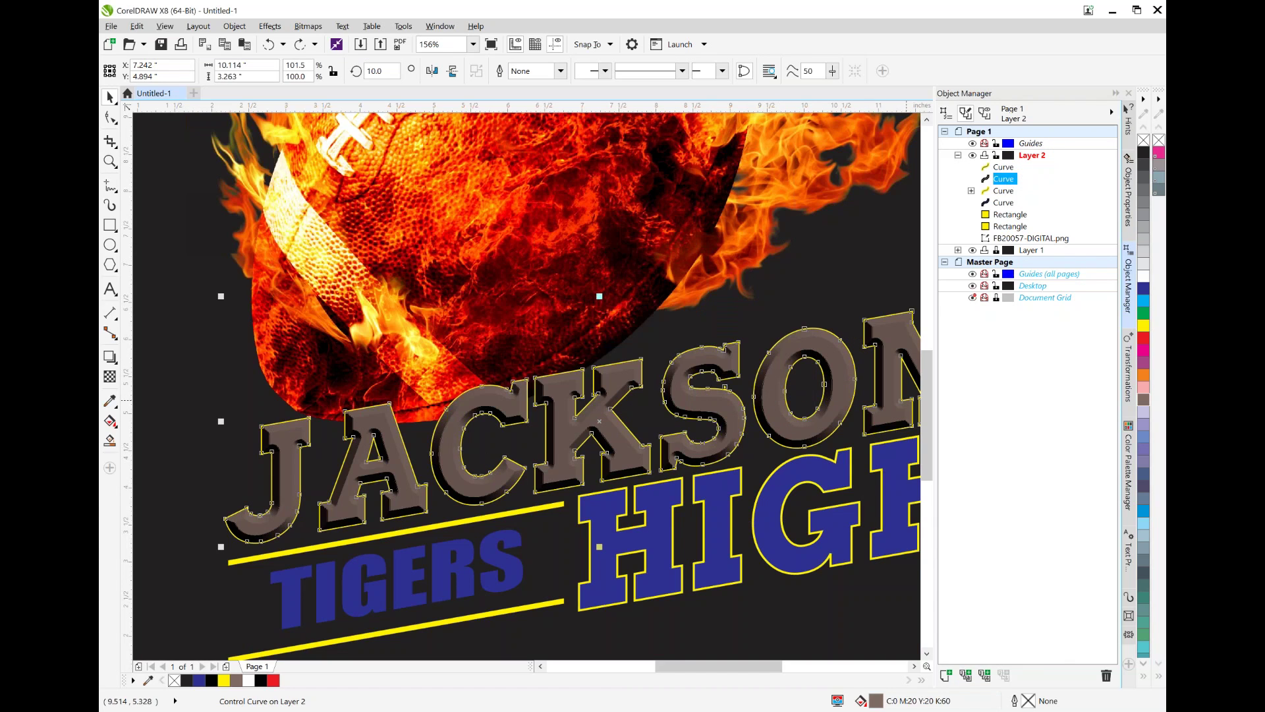
# Step: Copy the upper beveled JACKSON lettering without an outline and paste the duplicate at the top of Layer 2
pyautogui.rightClick(716, 404)
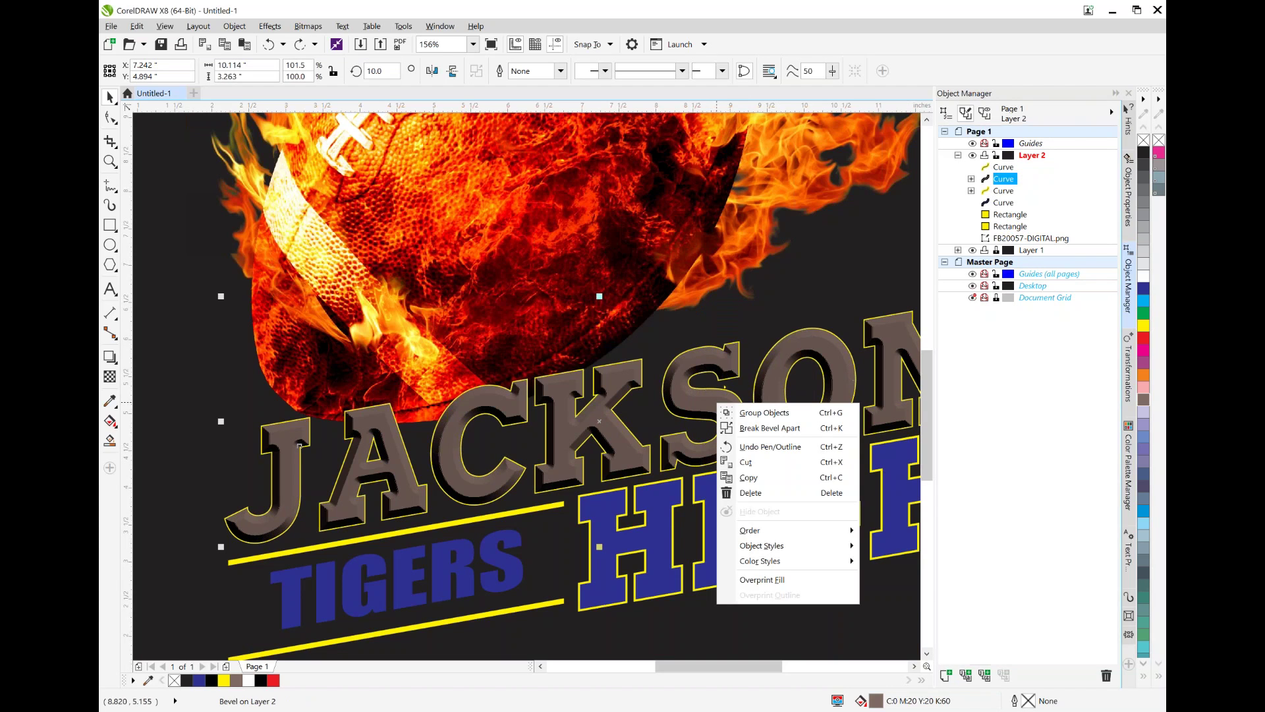
pyautogui.click(768, 481)
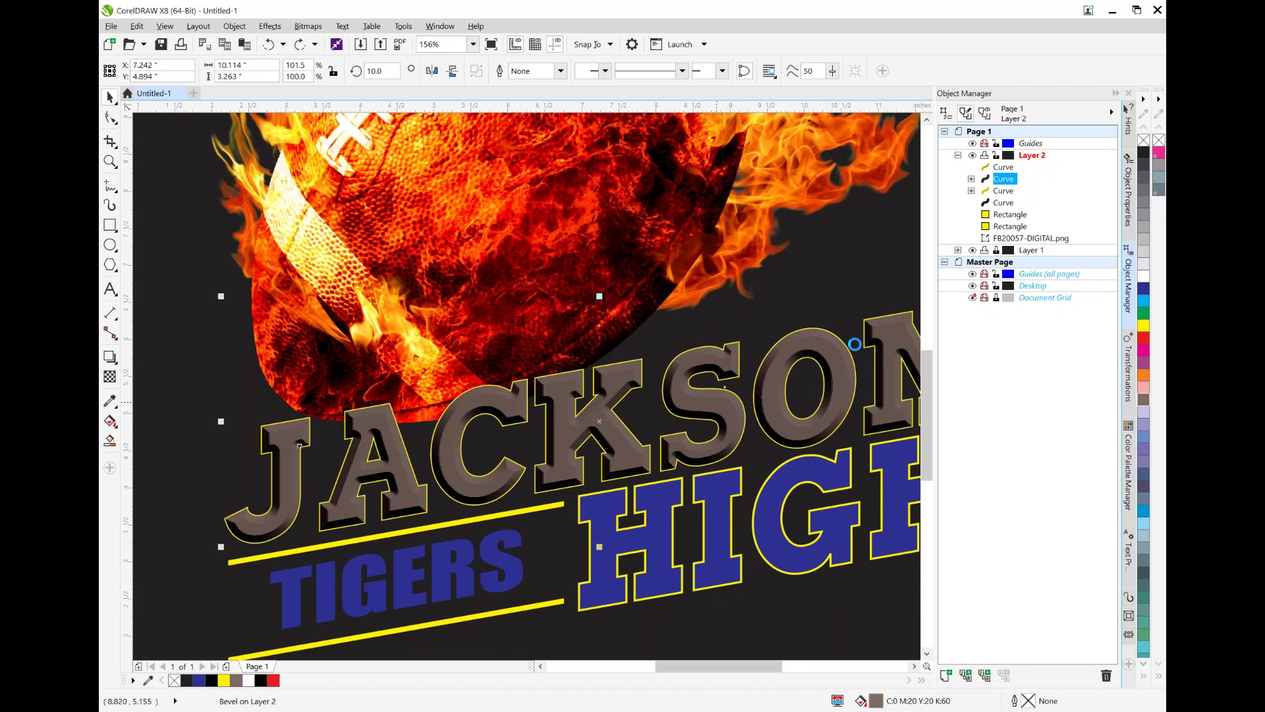
pyautogui.click(870, 255)
pyautogui.rightClick(871, 259)
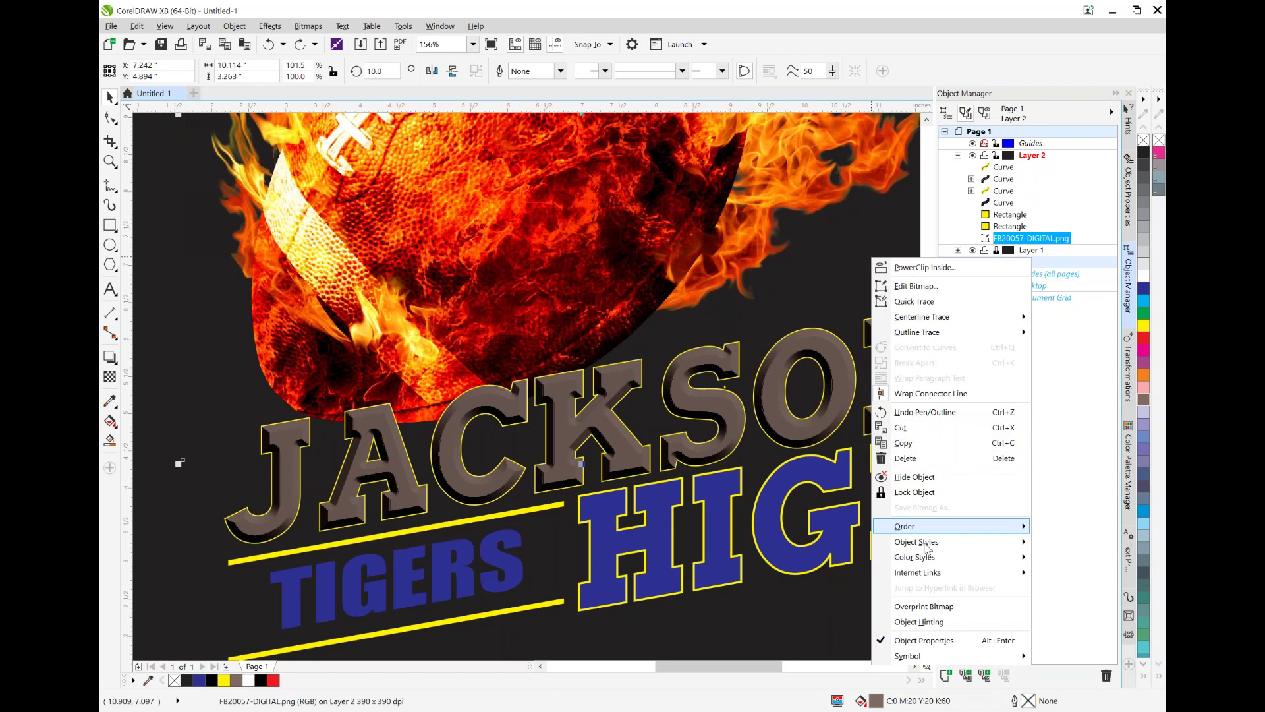
pyautogui.click(817, 299)
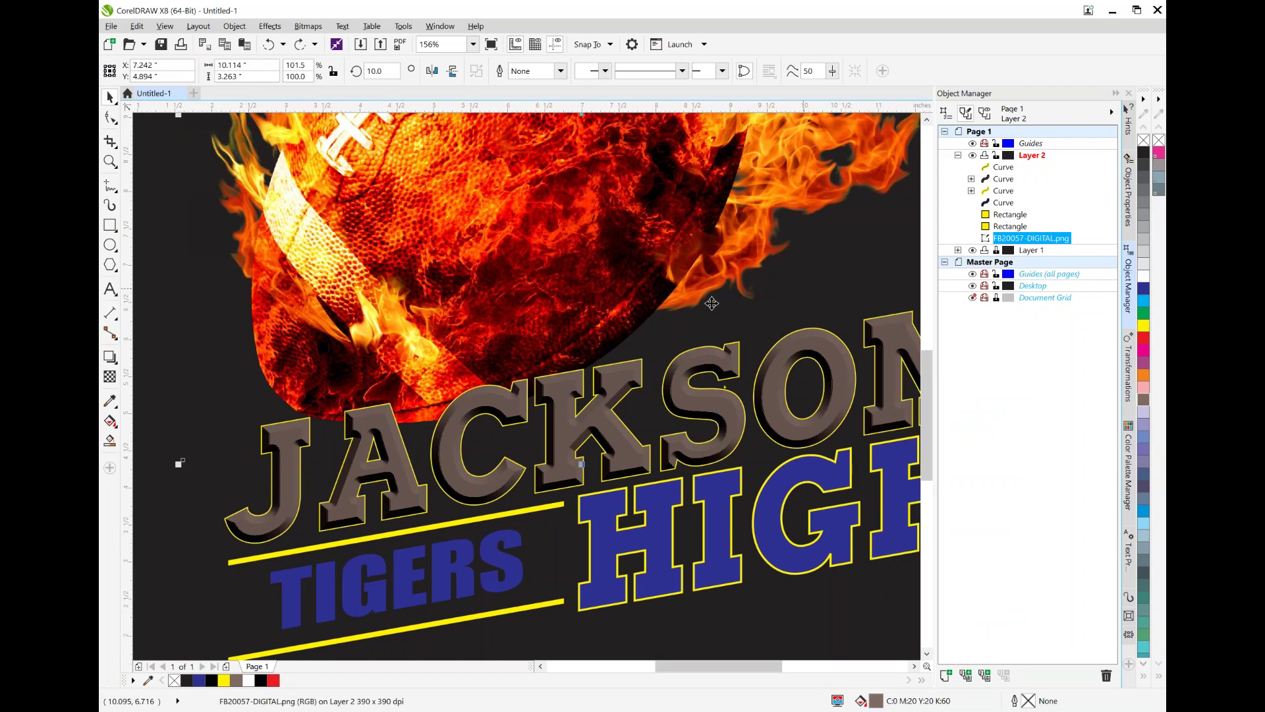
pyautogui.rightClick(169, 561)
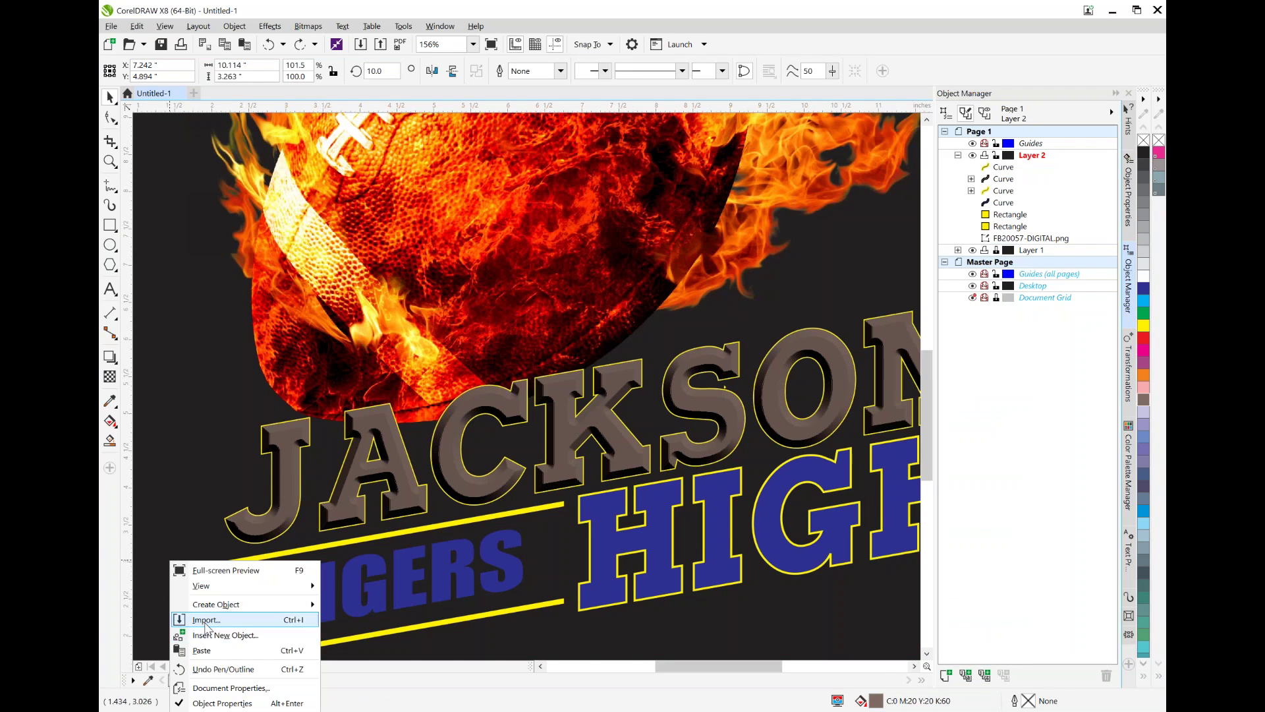
pyautogui.click(201, 651)
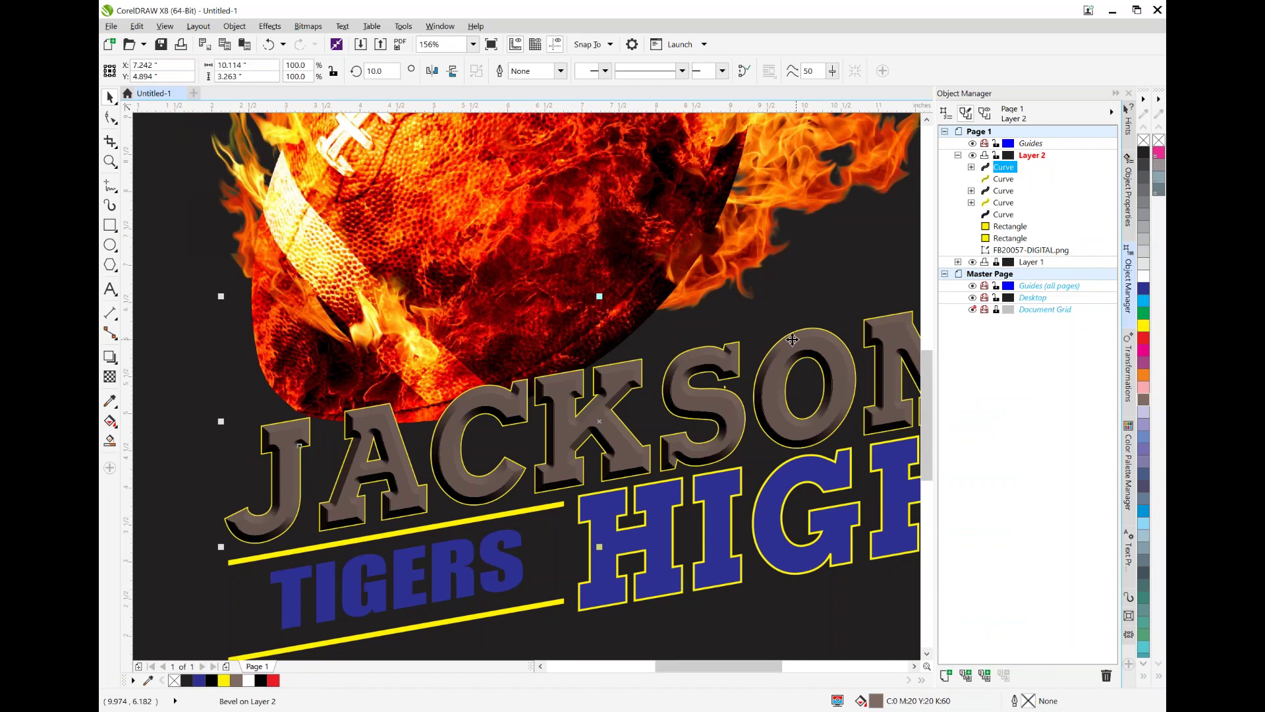
# Step: Convert the topmost beveled JACKSON copy to a 300 dpi RGB bitmap with anti-aliasing and a transparent background
pyautogui.click(308, 26)
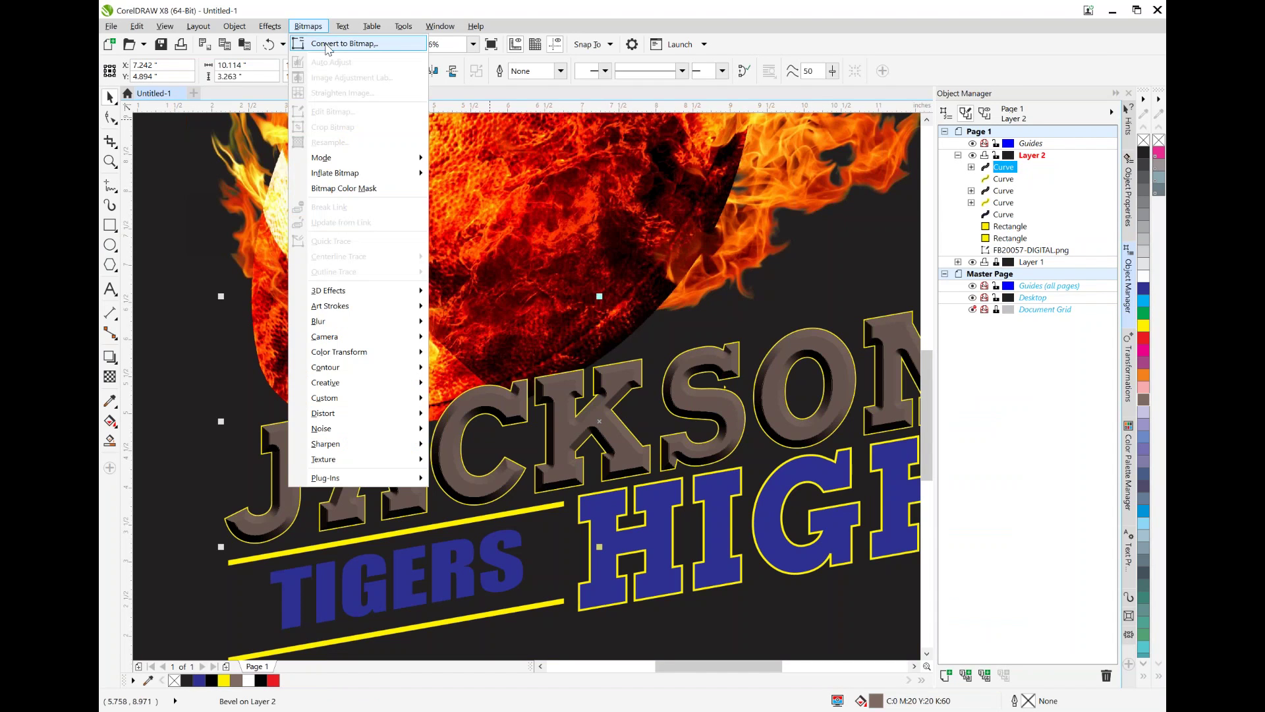
pyautogui.click(331, 41)
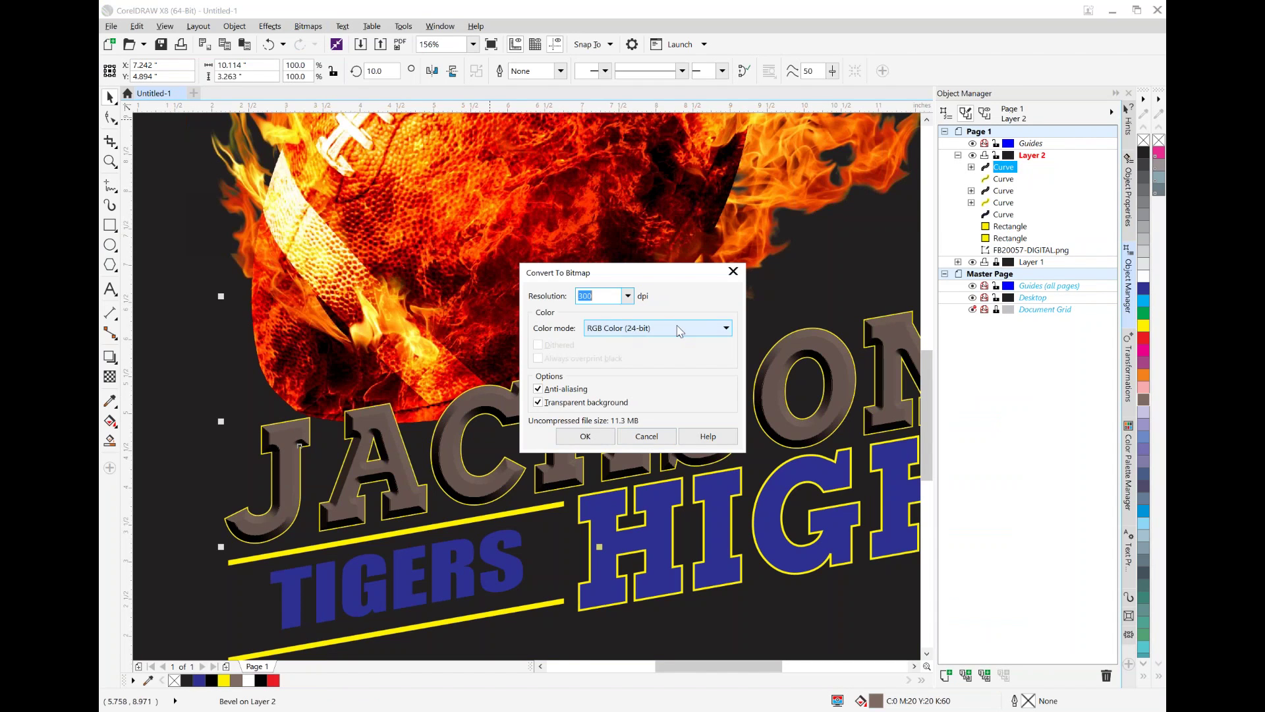
pyautogui.click(725, 329)
pyautogui.click(726, 327)
pyautogui.click(584, 438)
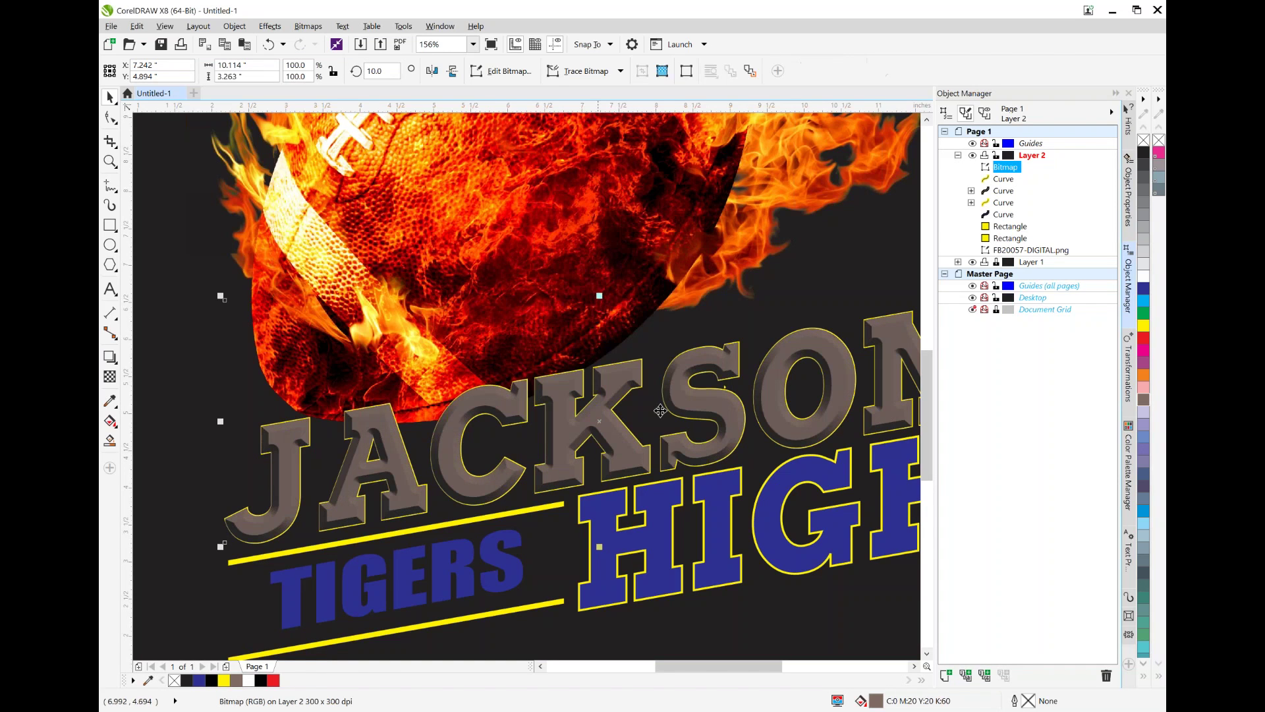
# Step: Apply the Elephant Skin texture to the JACKSON bitmap with age 82, randomize value 75 and black color
pyautogui.click(1003, 191)
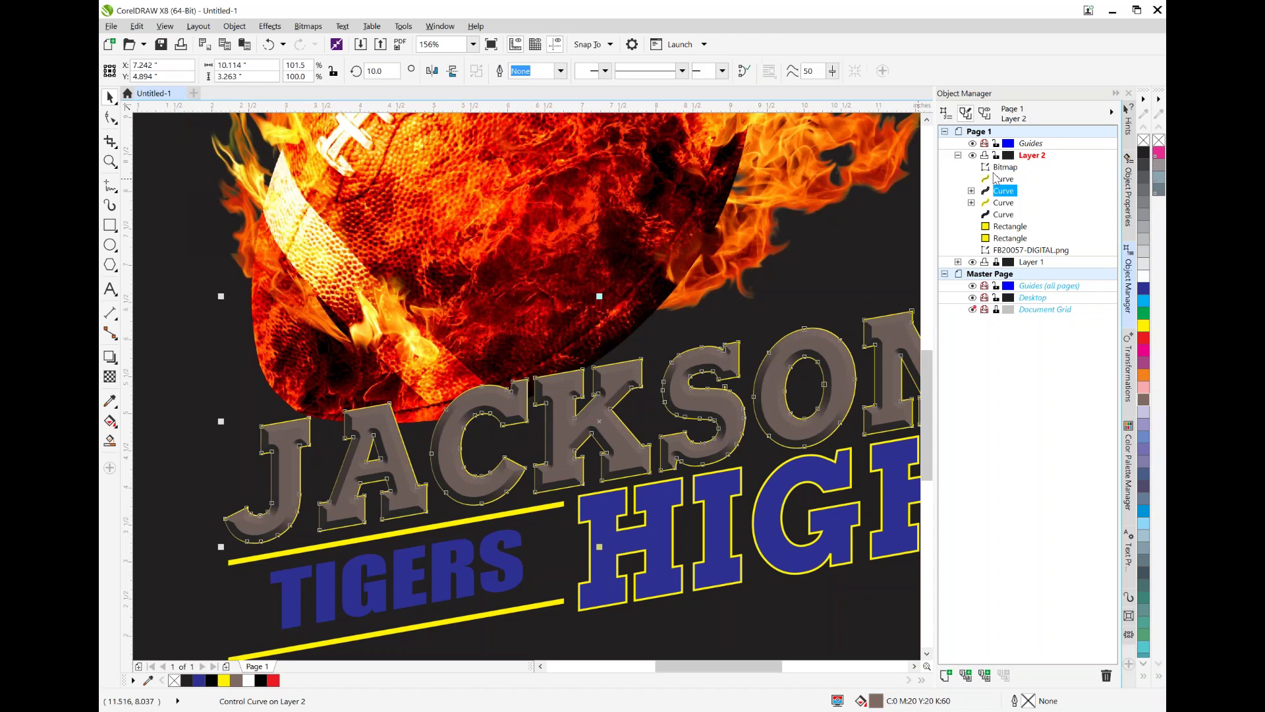
pyautogui.click(1005, 168)
pyautogui.click(308, 26)
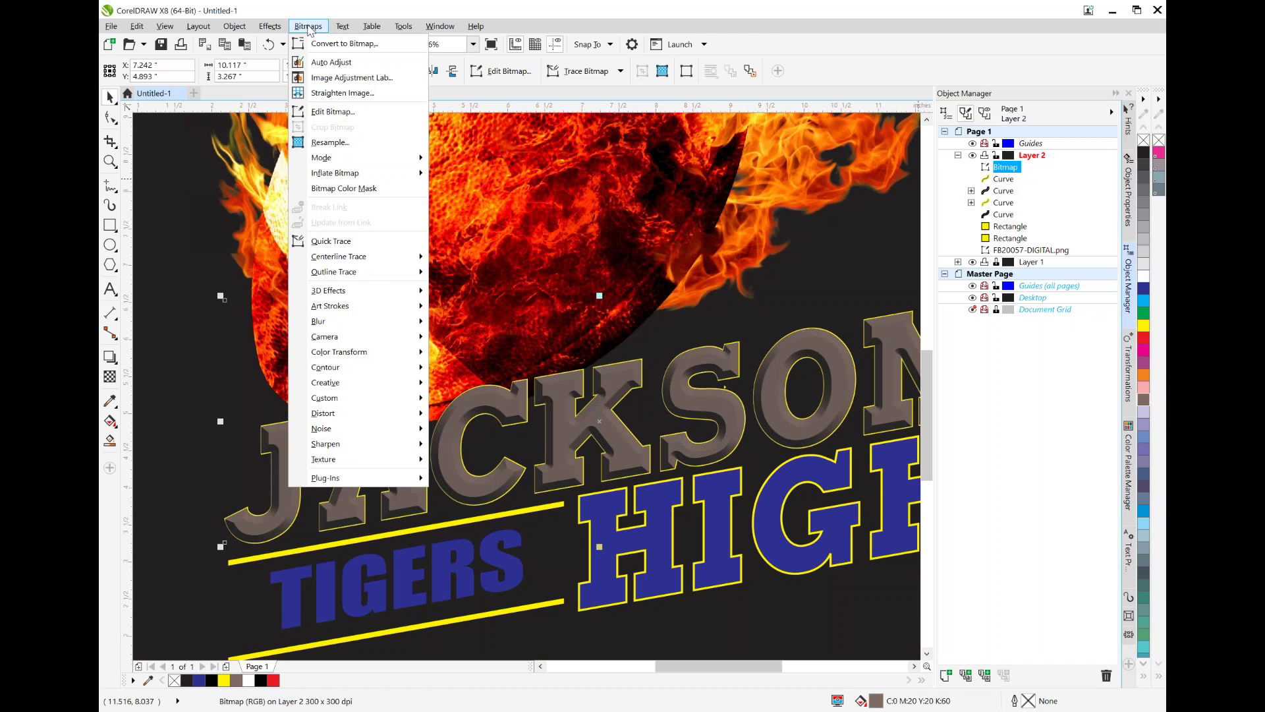
pyautogui.moveTo(369, 460)
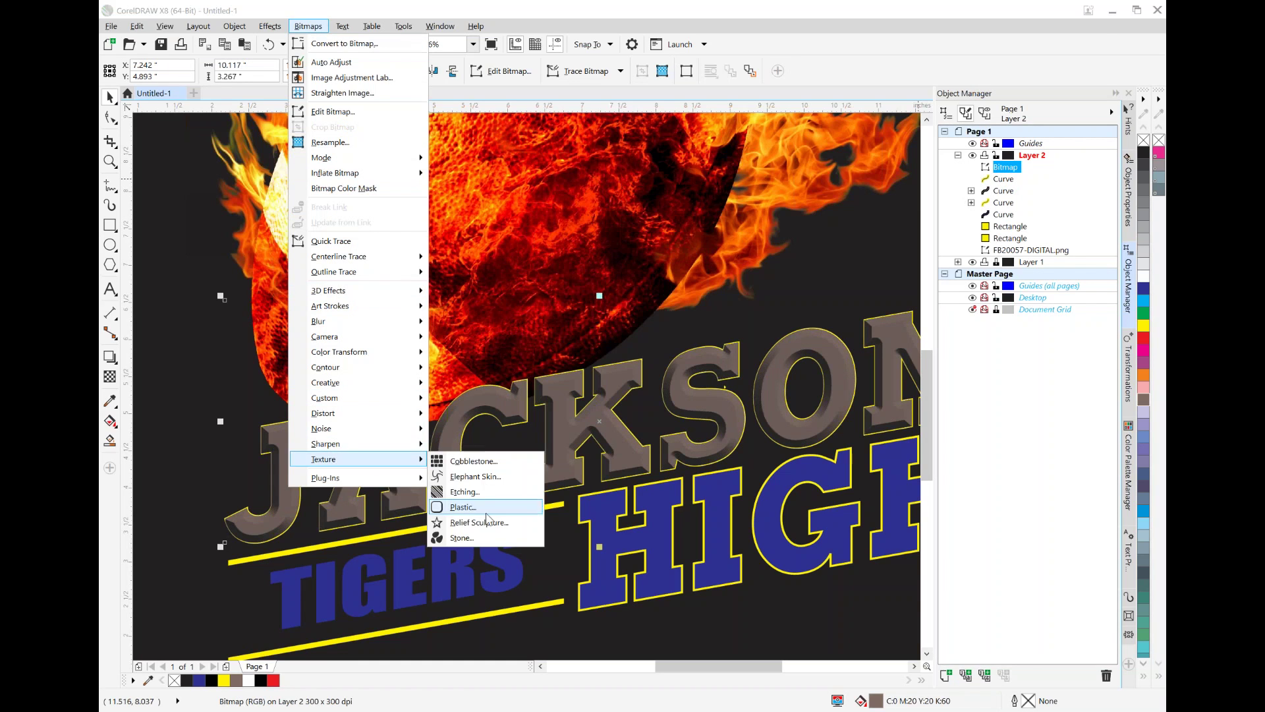
pyautogui.click(476, 476)
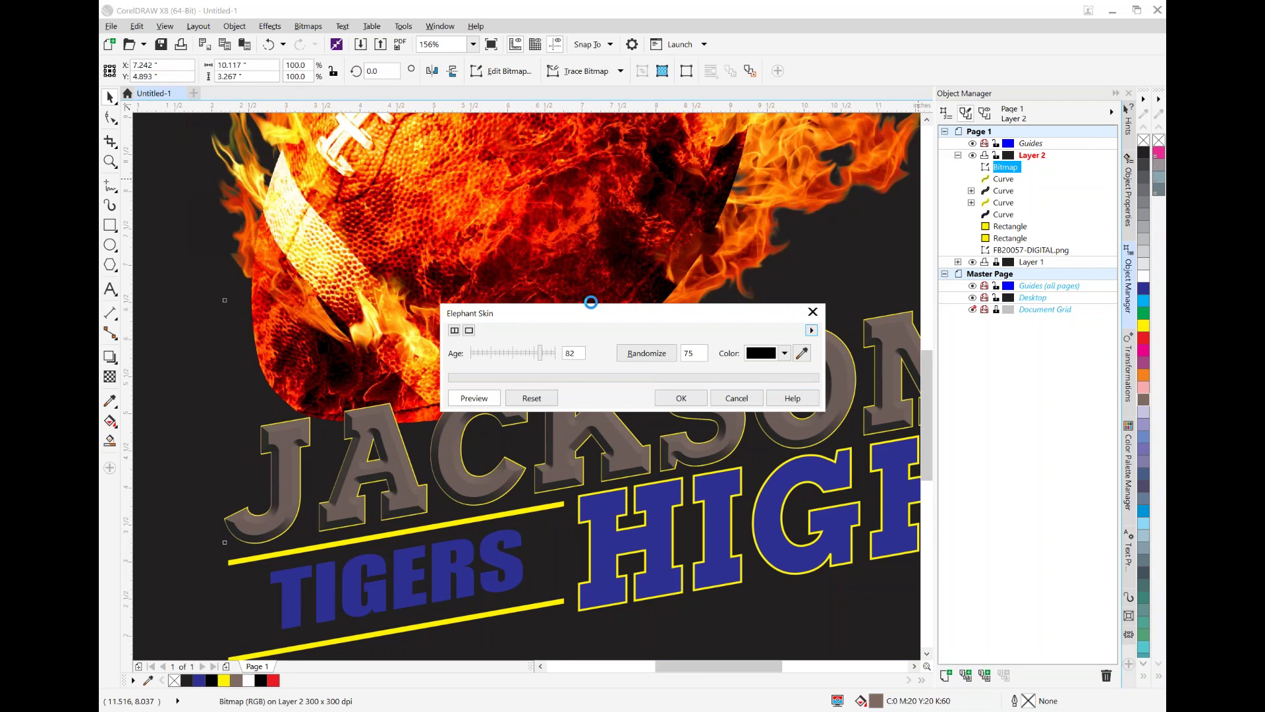
pyautogui.click(696, 399)
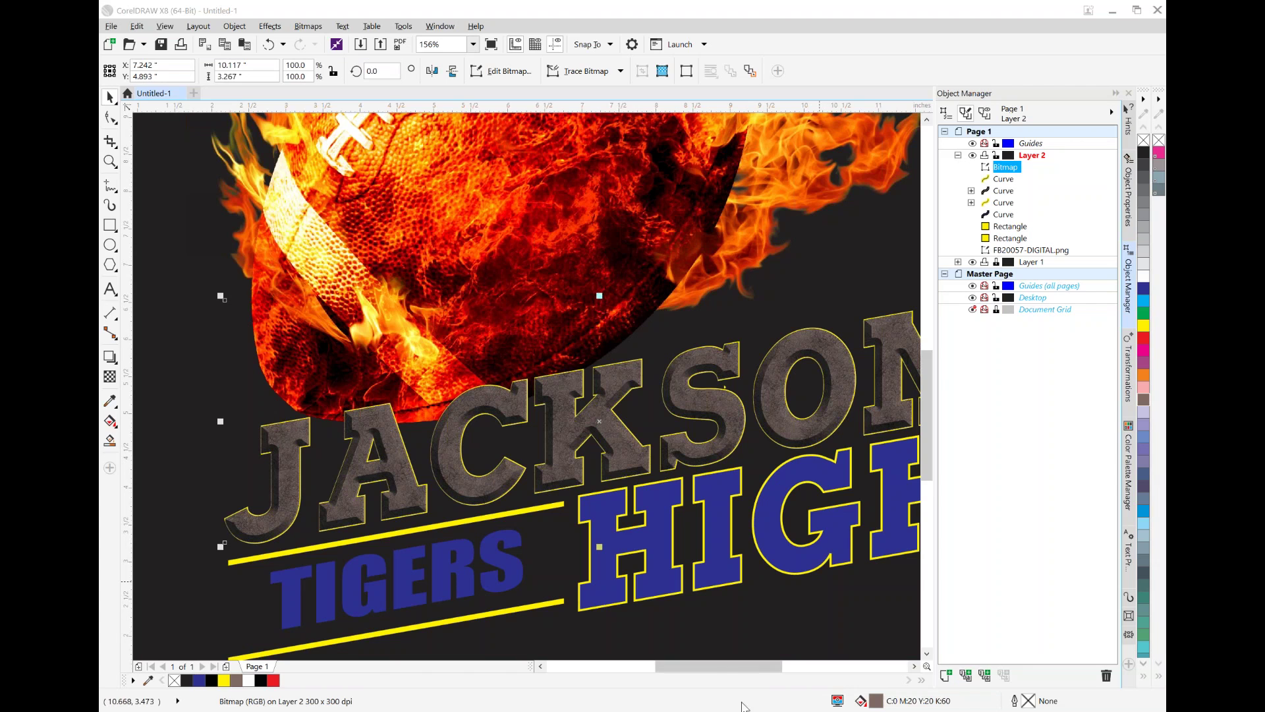
# Step: Switch to Edge and view the Corel Digital Code PDF and the Great Dane Graphics home page, ending on the PDF
pyautogui.moveTo(624, 704)
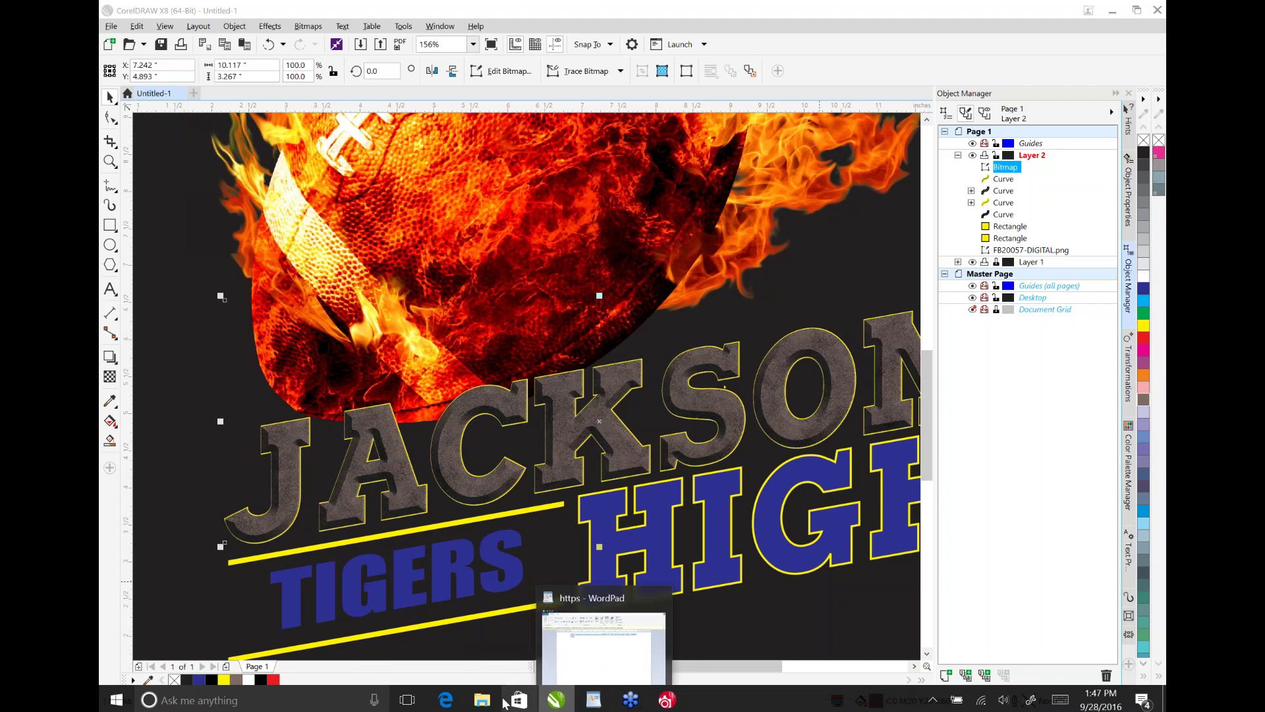
pyautogui.moveTo(446, 699)
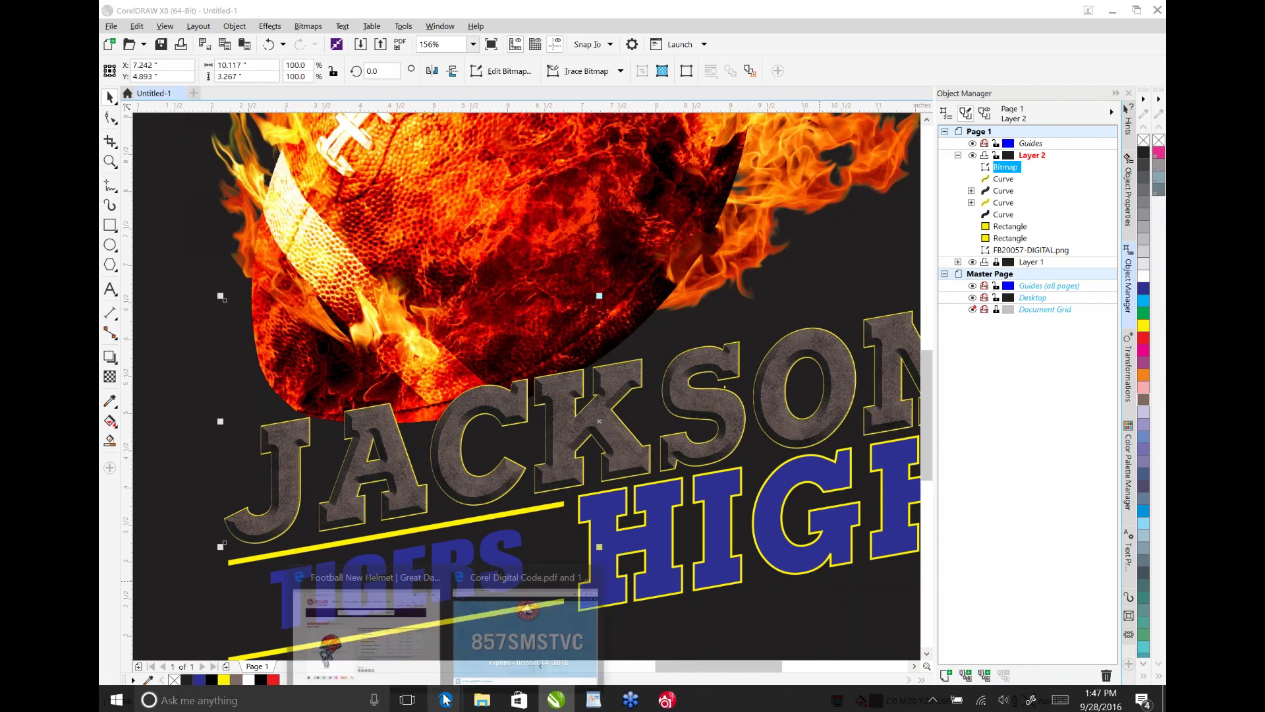
pyautogui.click(501, 615)
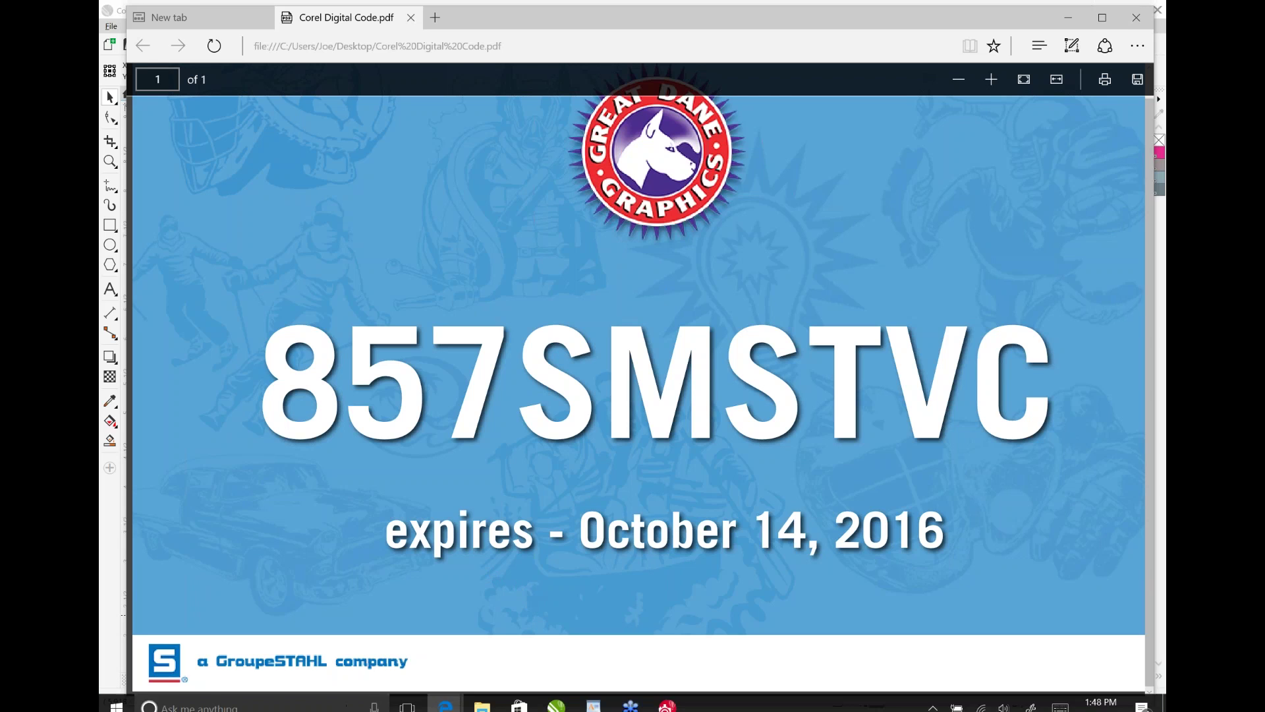
pyautogui.moveTo(447, 699)
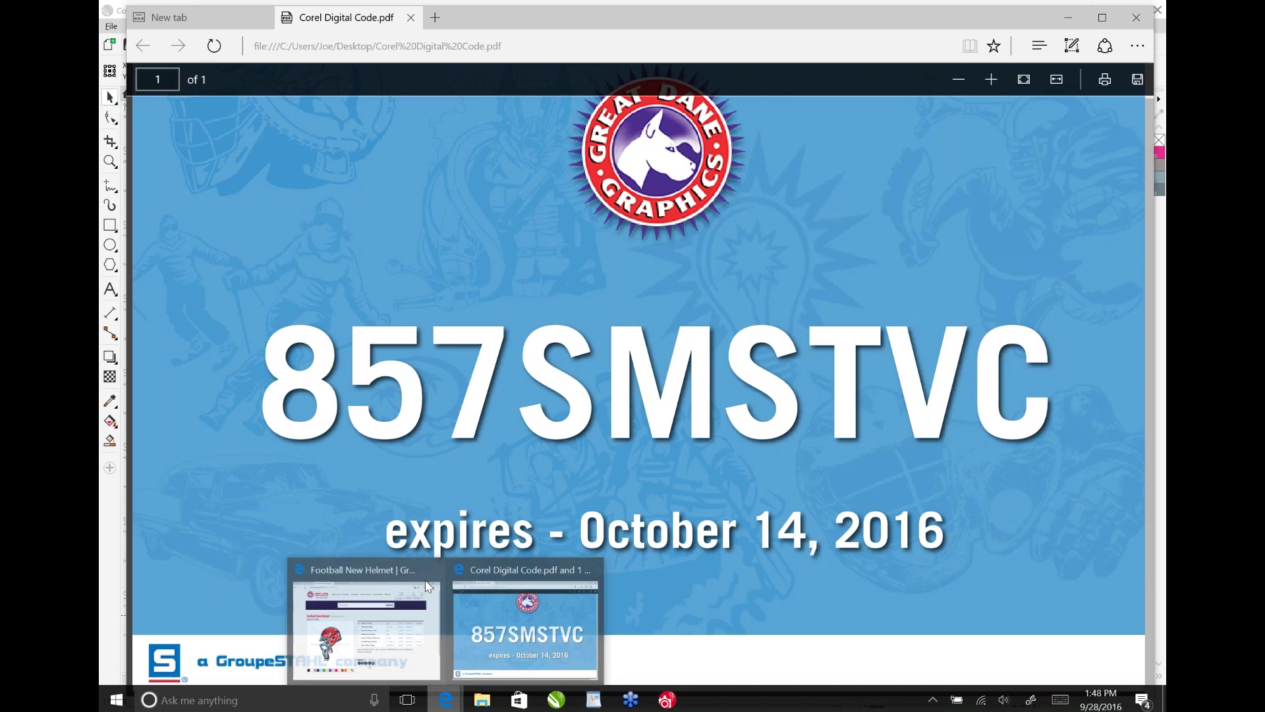
pyautogui.click(378, 606)
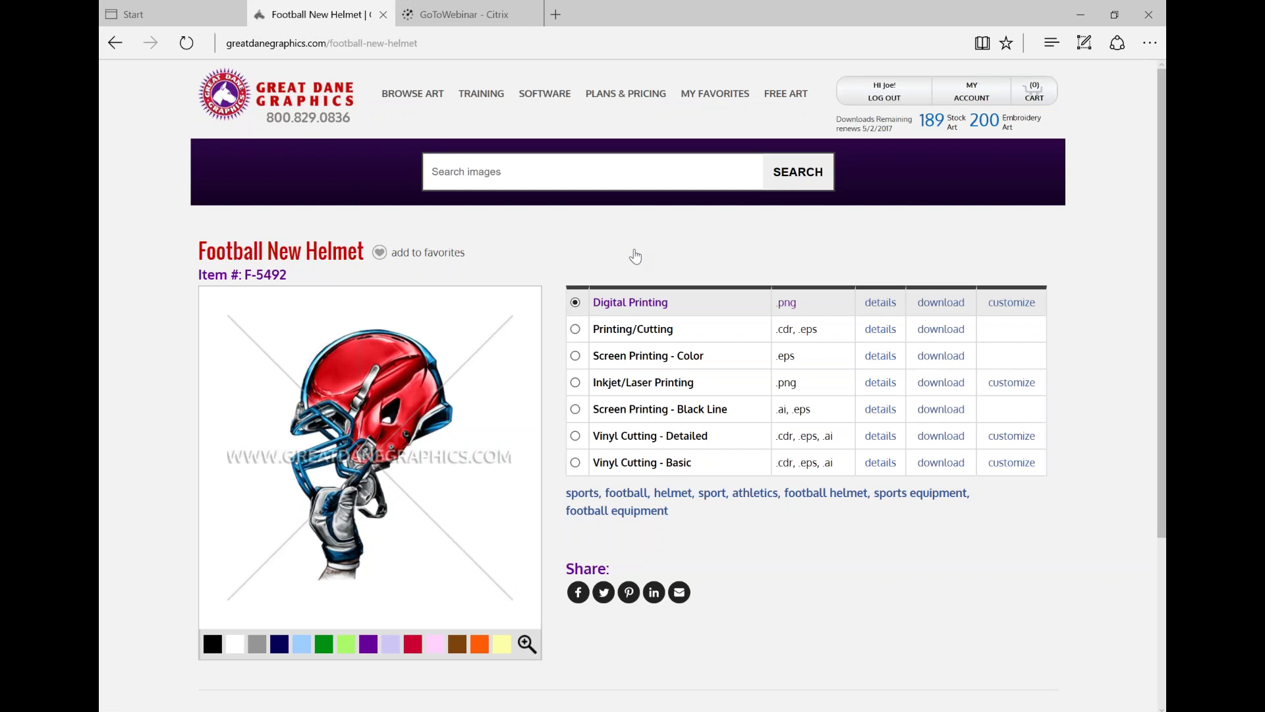
pyautogui.click(224, 96)
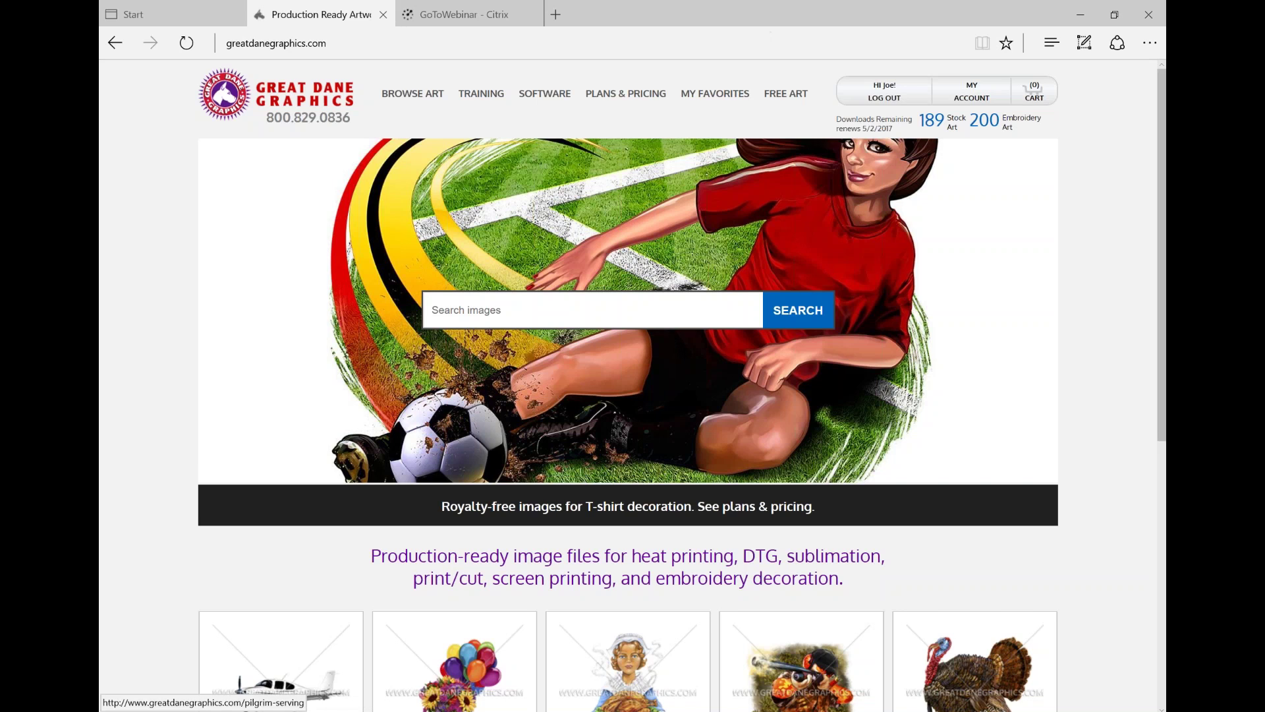
pyautogui.moveTo(571, 706)
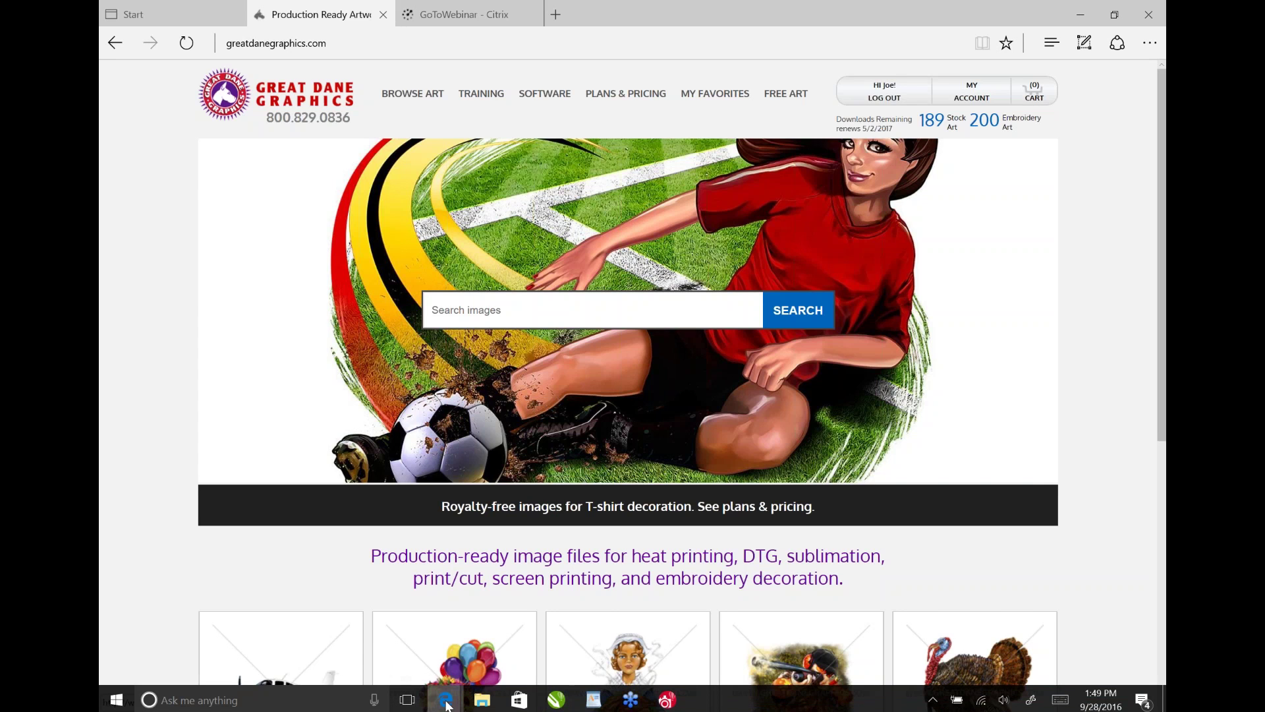
pyautogui.moveTo(446, 702)
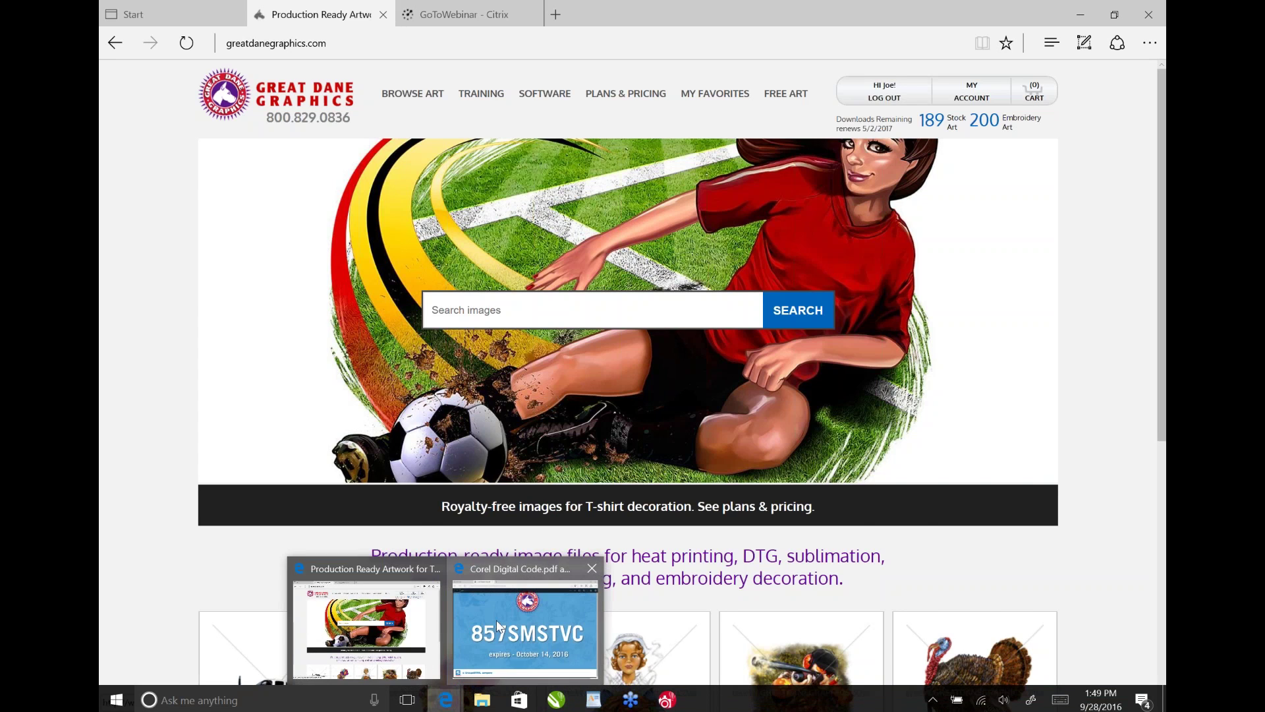
pyautogui.click(497, 625)
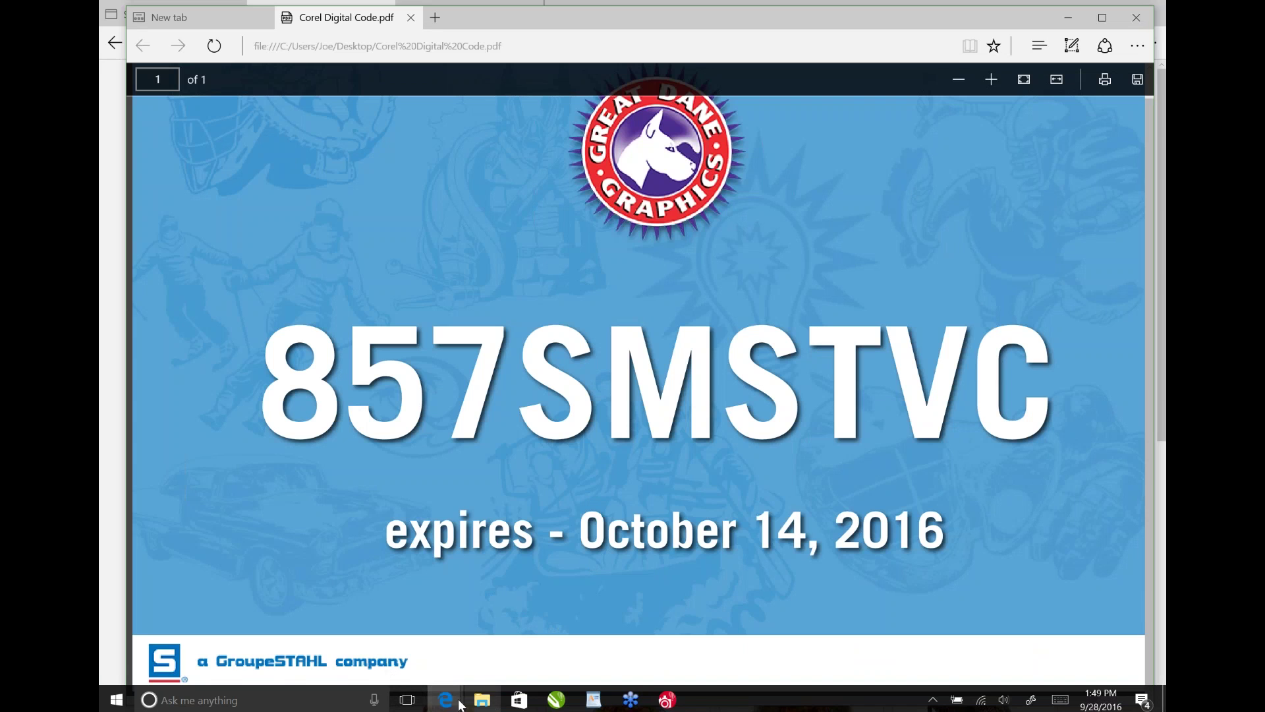
# Step: Switch back to CorelDRAW and examine the textured JACKSON lettering up close and within the whole design
pyautogui.click(557, 704)
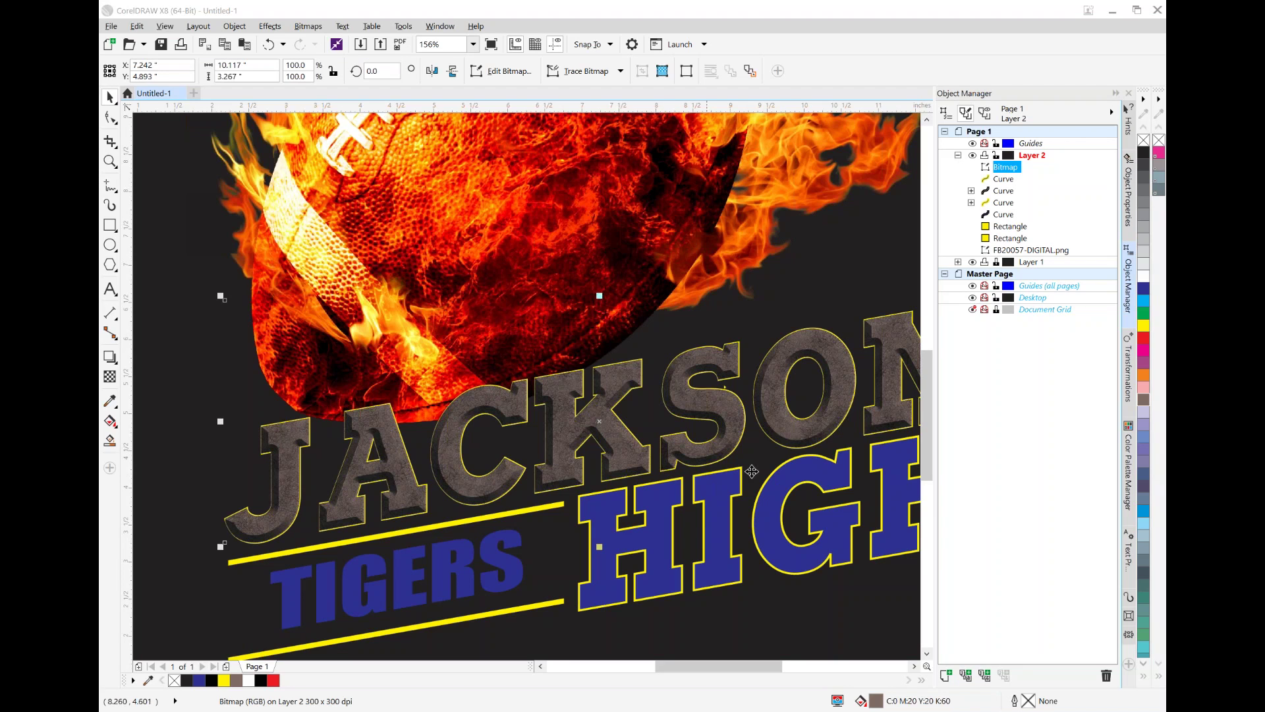
pyautogui.click(110, 161)
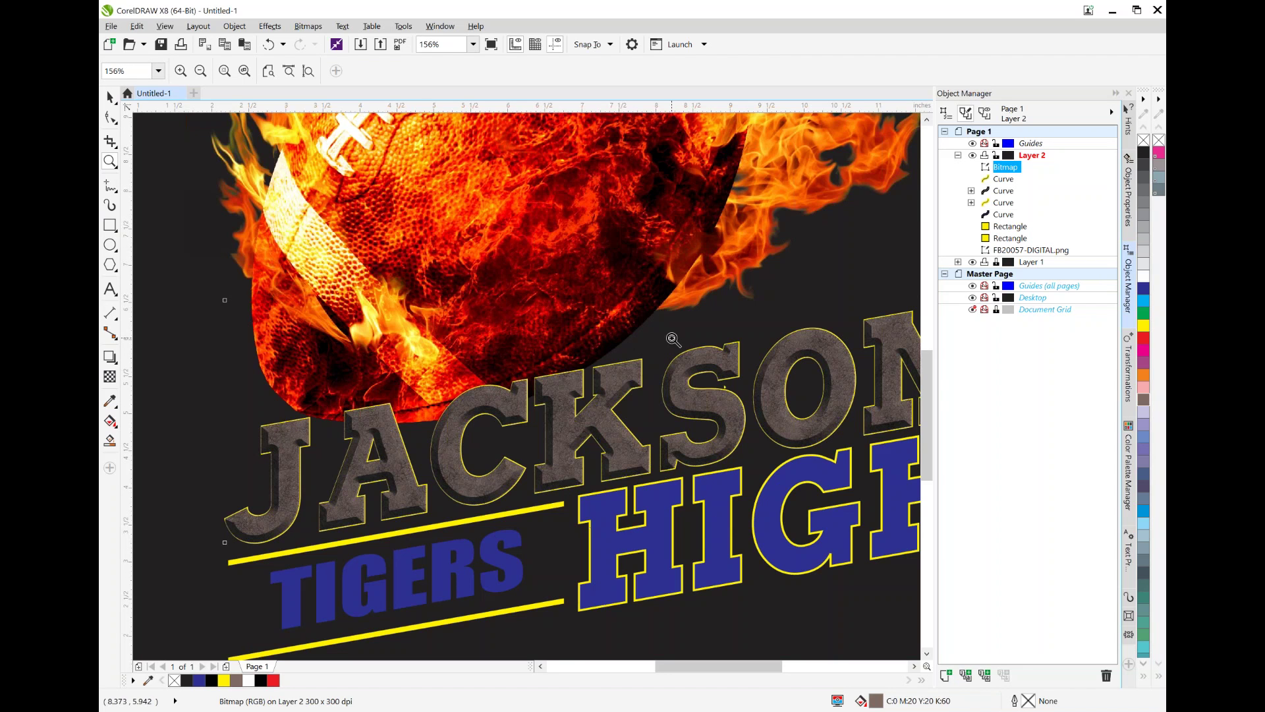
pyautogui.click(615, 313)
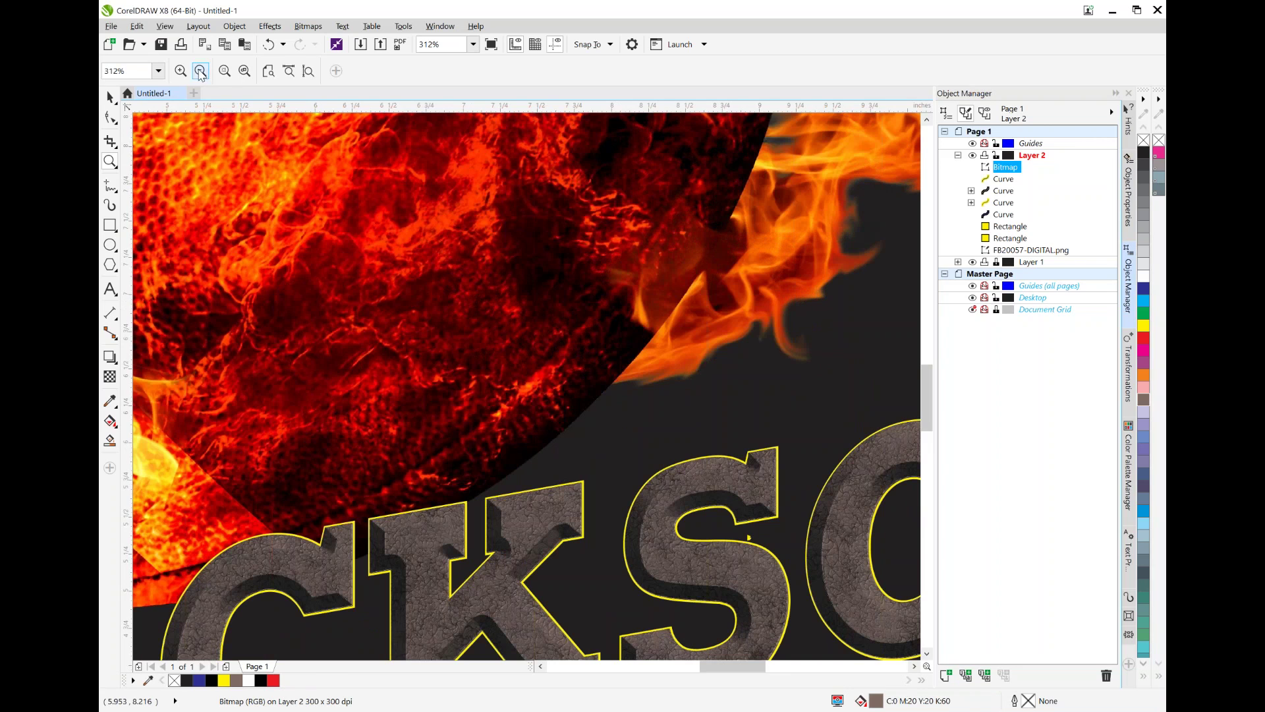
pyautogui.rightClick(749, 538)
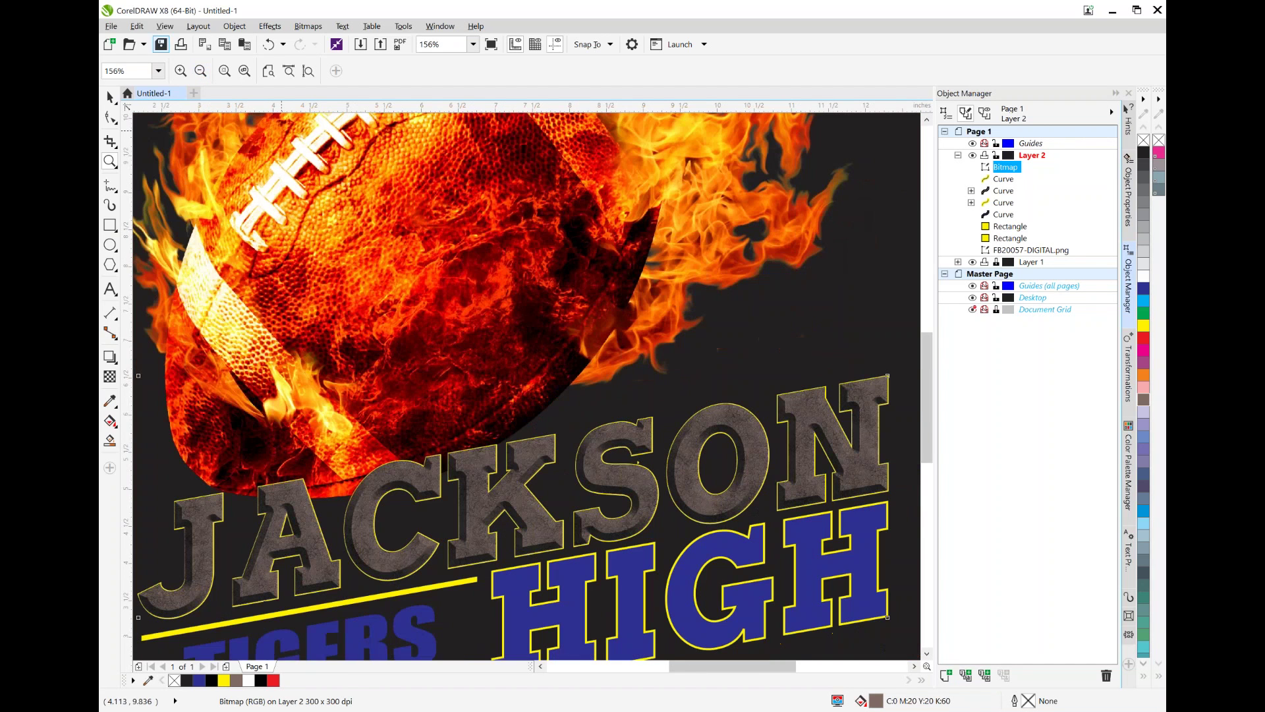
pyautogui.press('F3')
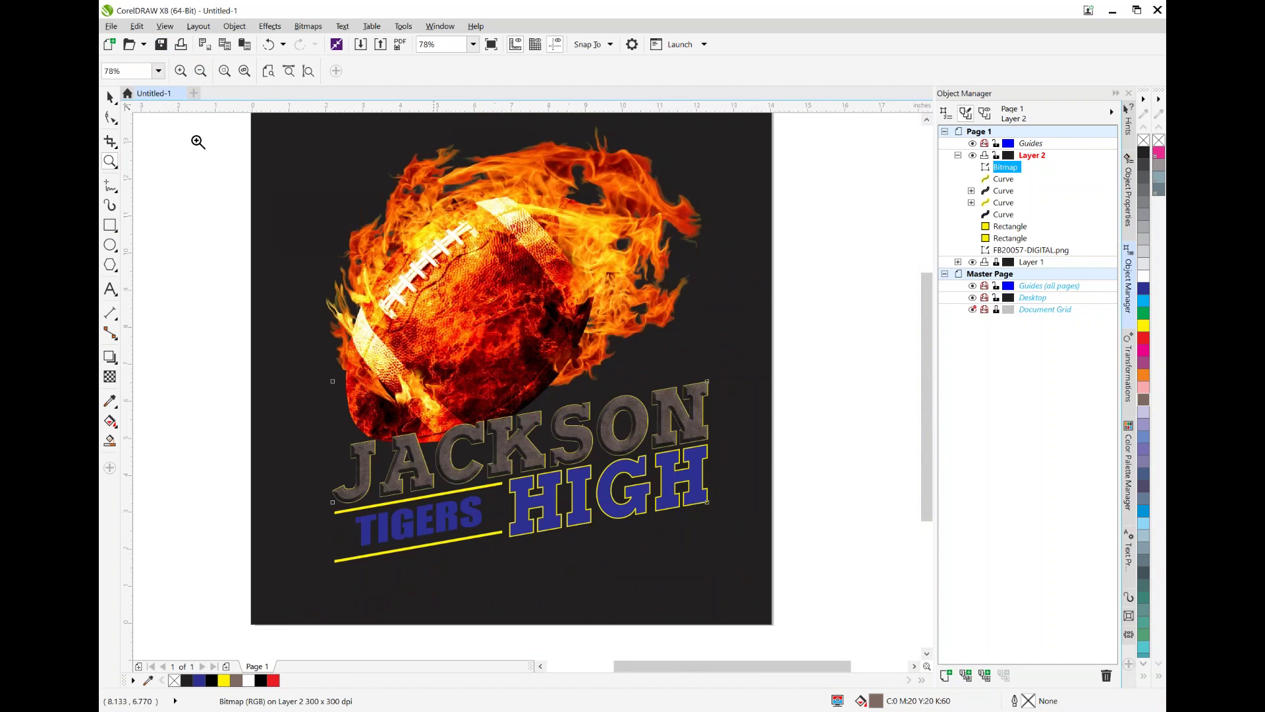
pyautogui.press('space')
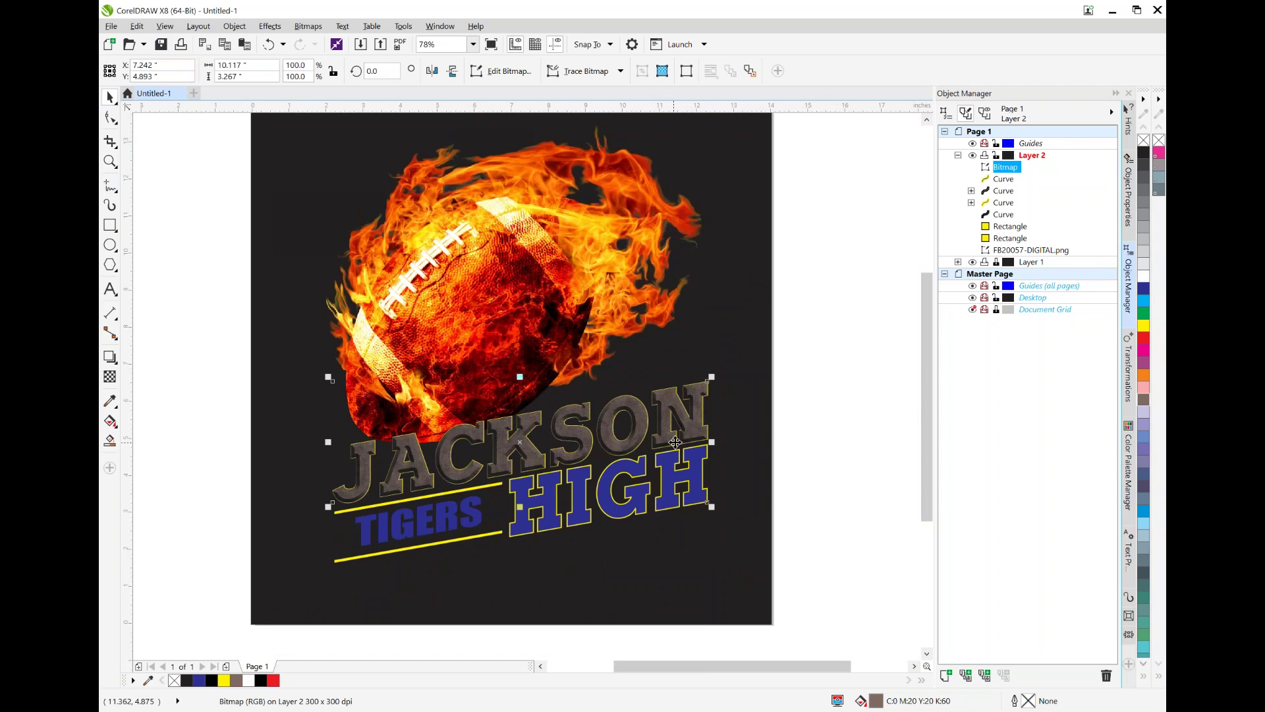
# Step: Delete the textured JACKSON bitmap and the beveled JACKSON copy without an outline from Layer 2
pyautogui.click(688, 417)
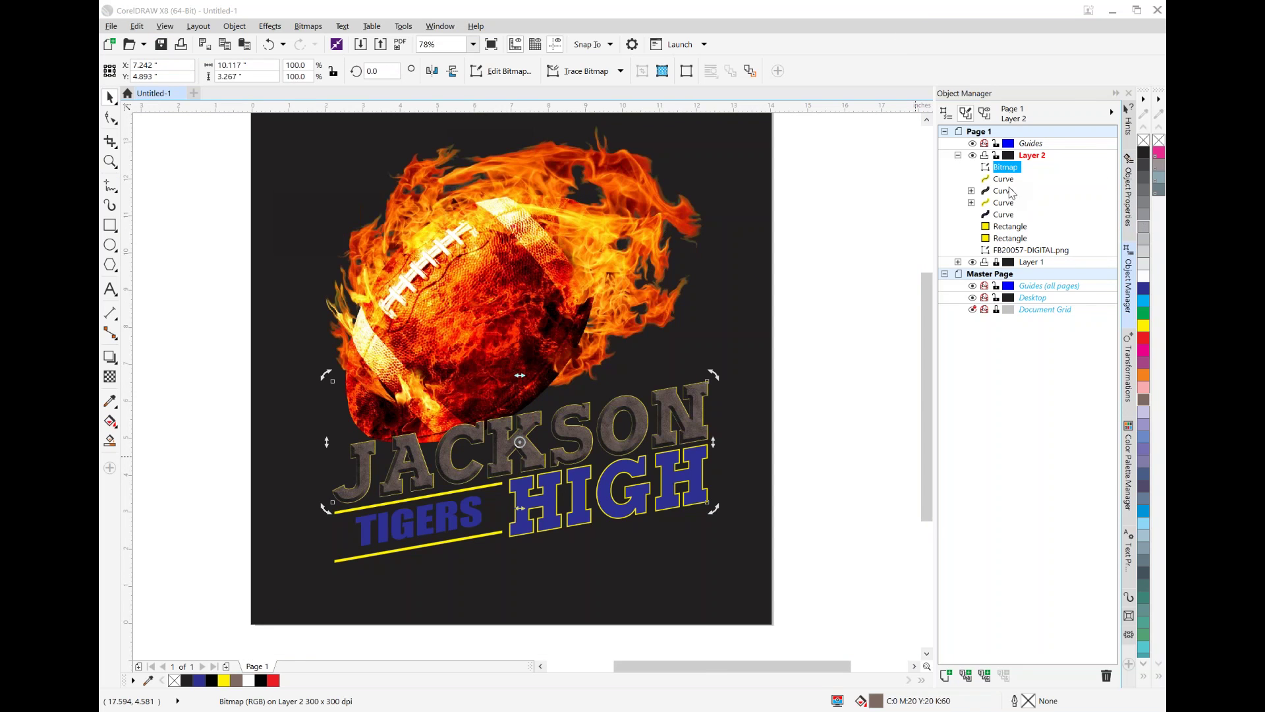
pyautogui.click(1007, 170)
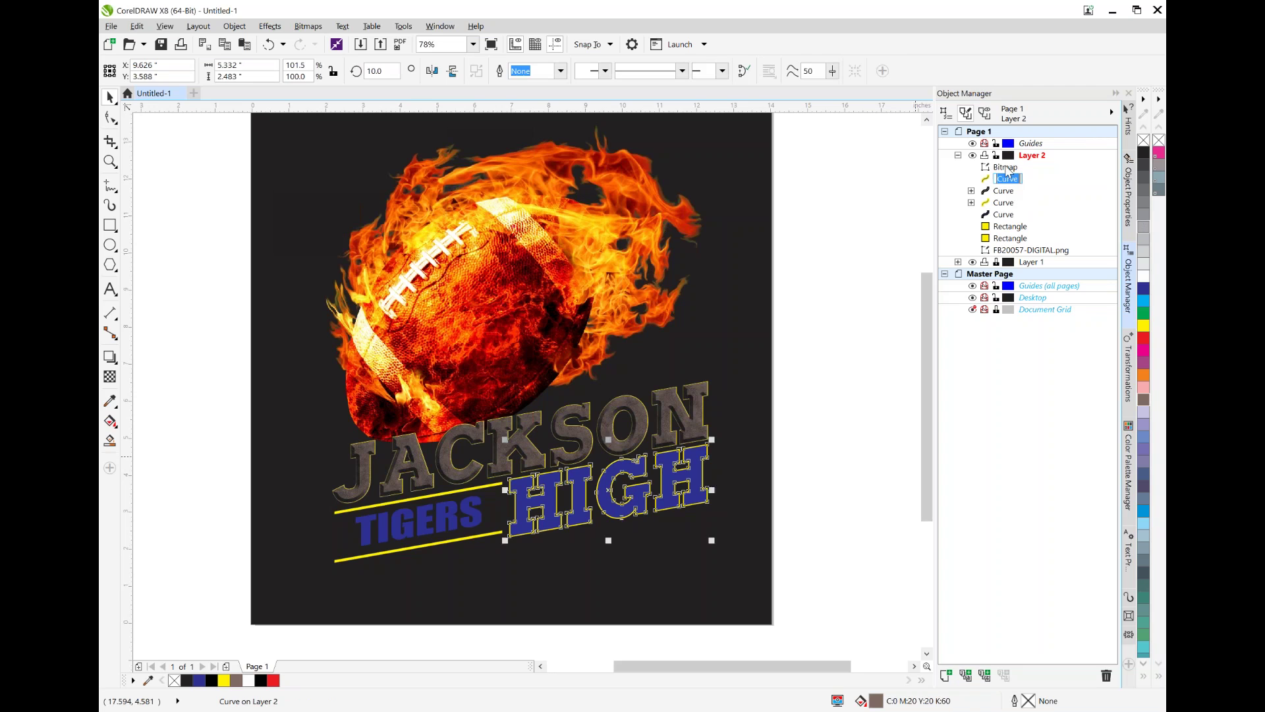
pyautogui.click(1107, 676)
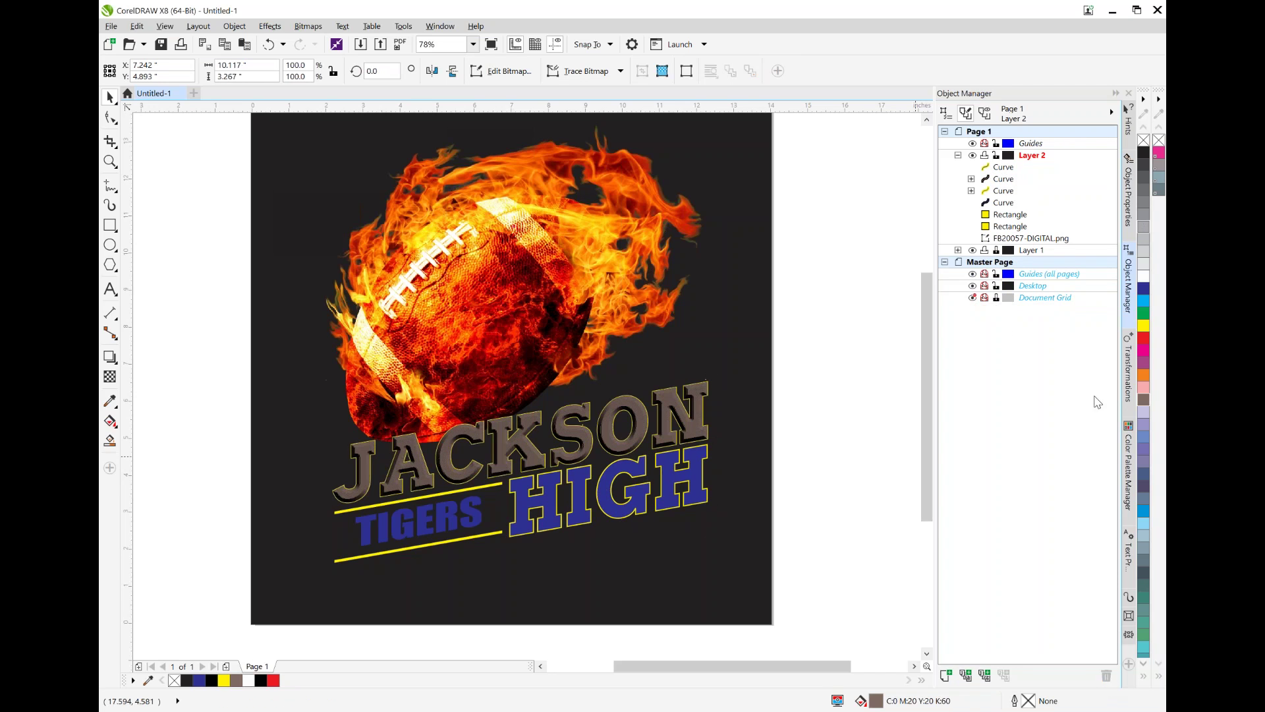
pyautogui.click(1006, 179)
pyautogui.click(1106, 676)
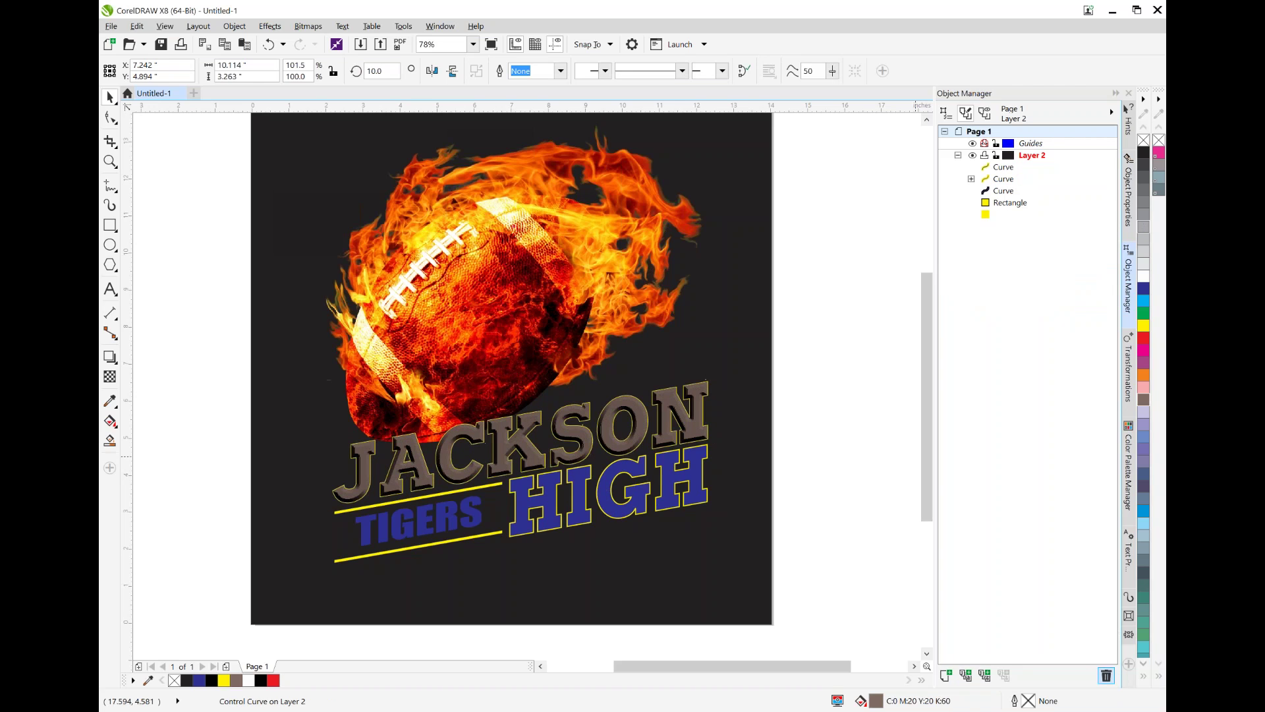
# Step: Try to recolor the remaining beveled JACKSON lettering with the palette's dark blue
pyautogui.click(1008, 181)
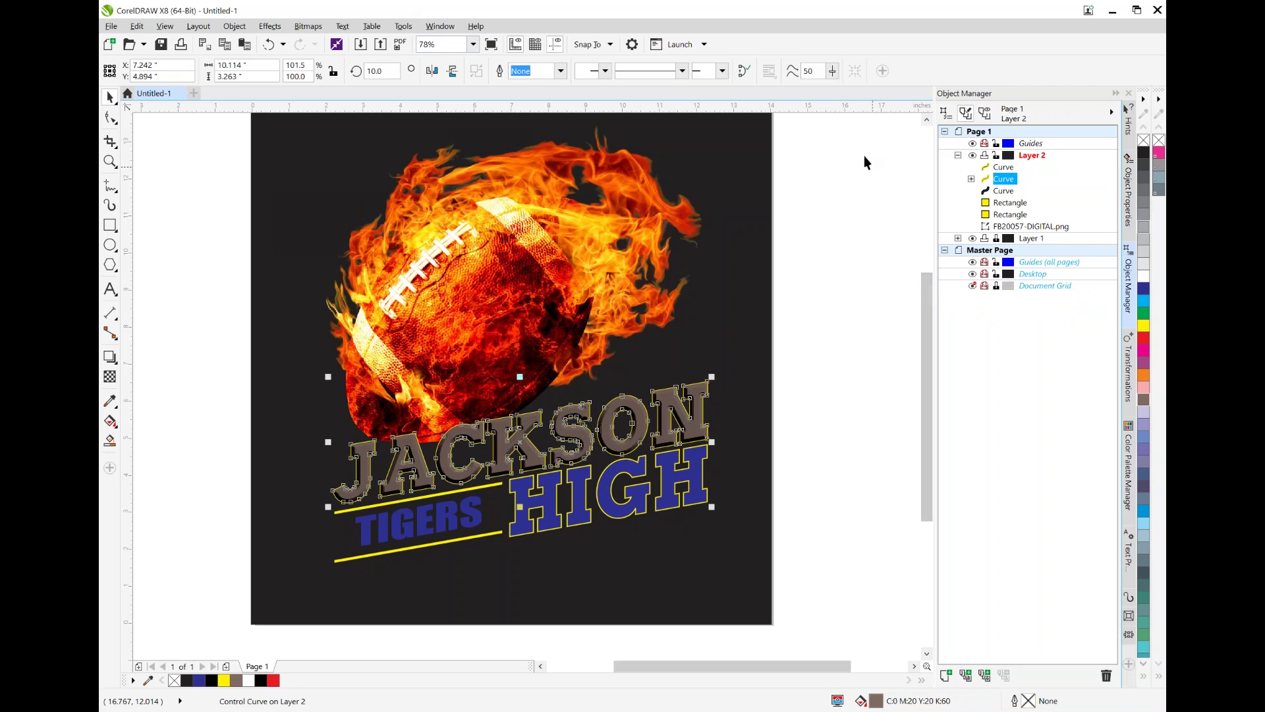
pyautogui.click(971, 179)
pyautogui.click(1018, 193)
pyautogui.click(972, 179)
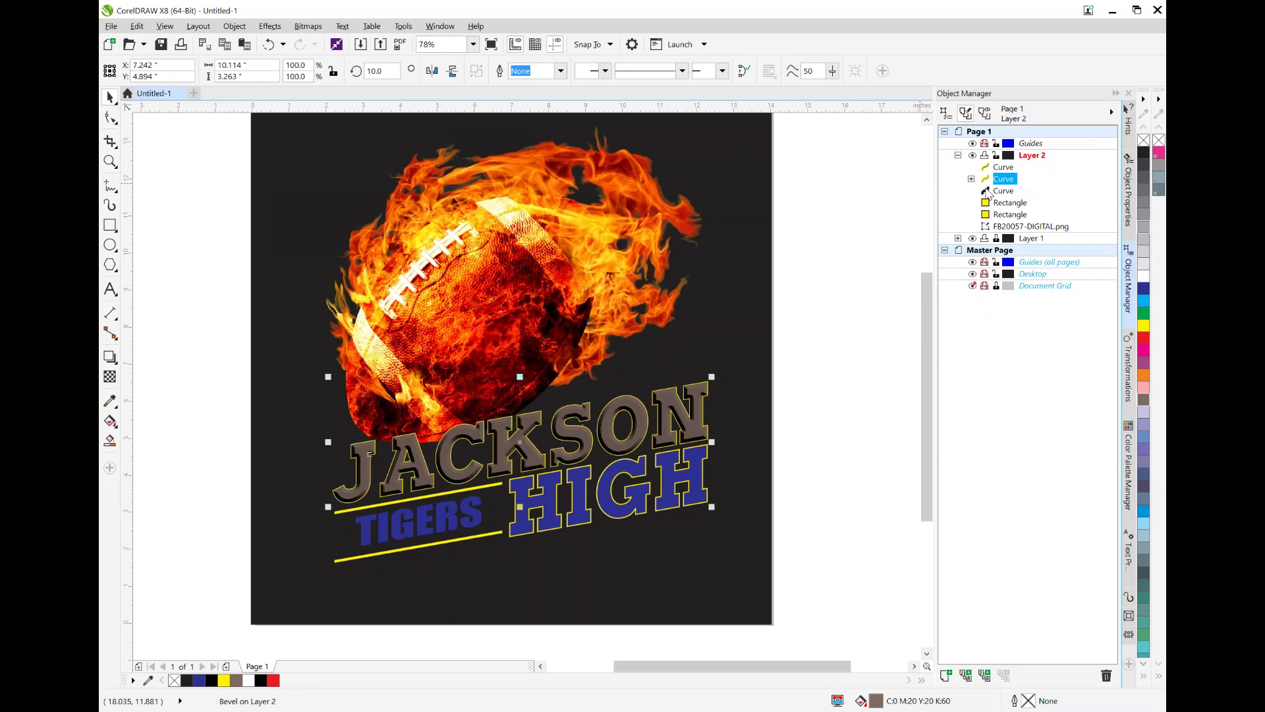
pyautogui.rightClick(1000, 182)
pyautogui.click(963, 187)
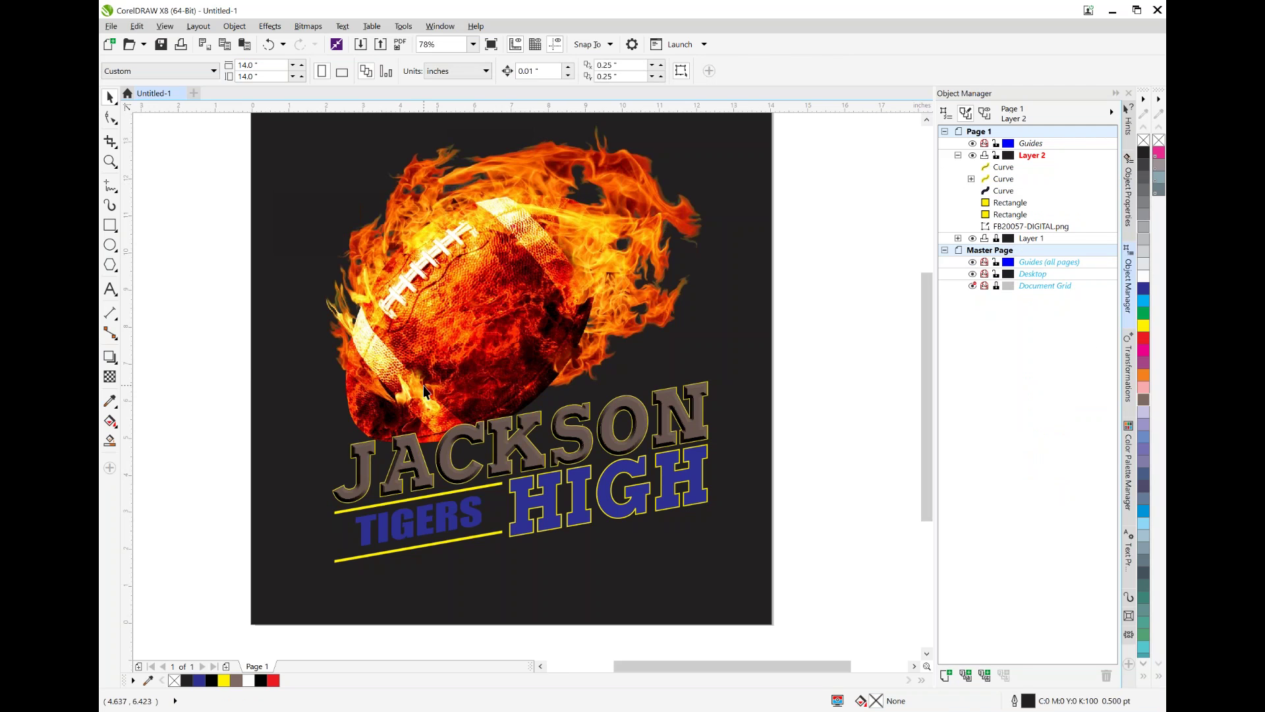
pyautogui.click(1145, 290)
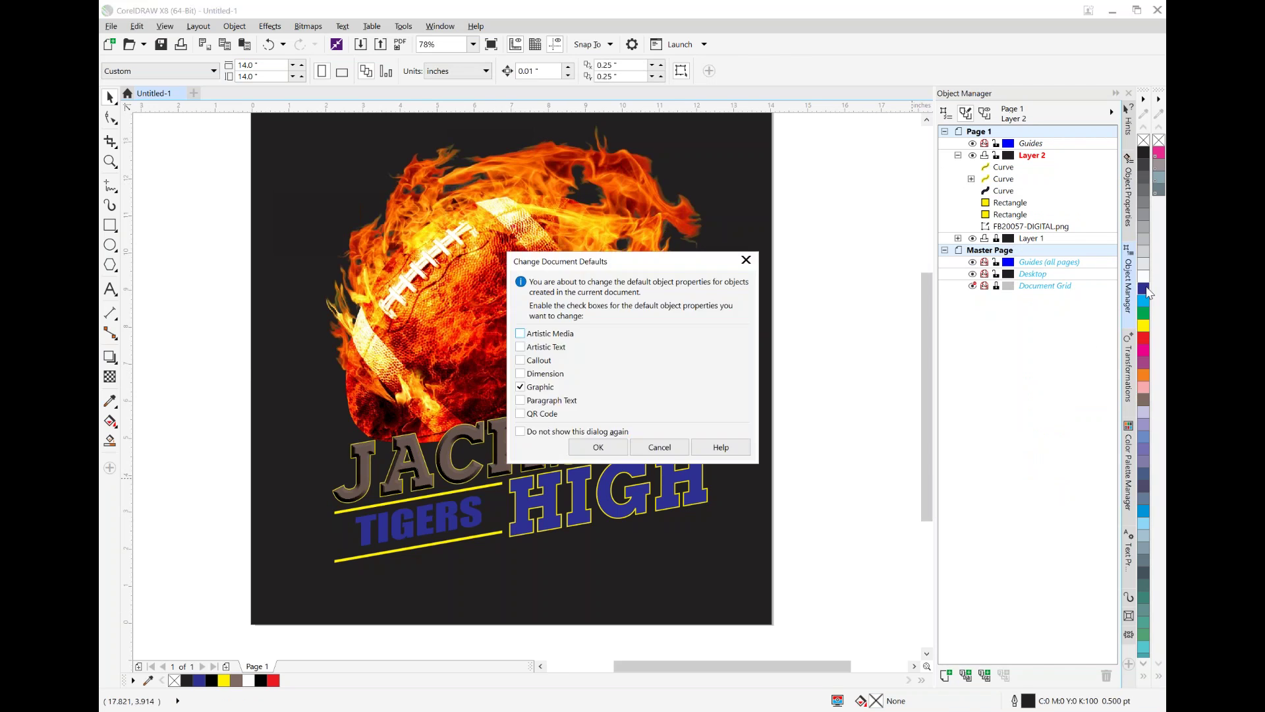
pyautogui.click(674, 448)
pyautogui.click(626, 425)
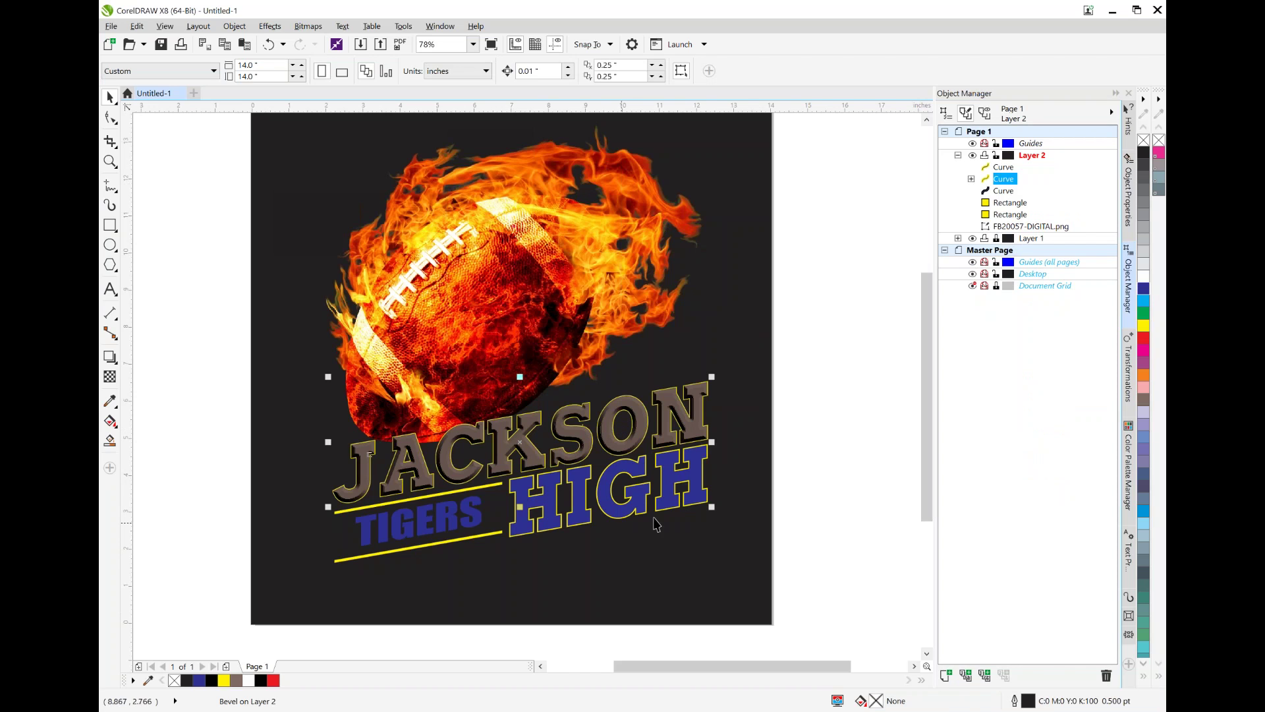
pyautogui.click(625, 507)
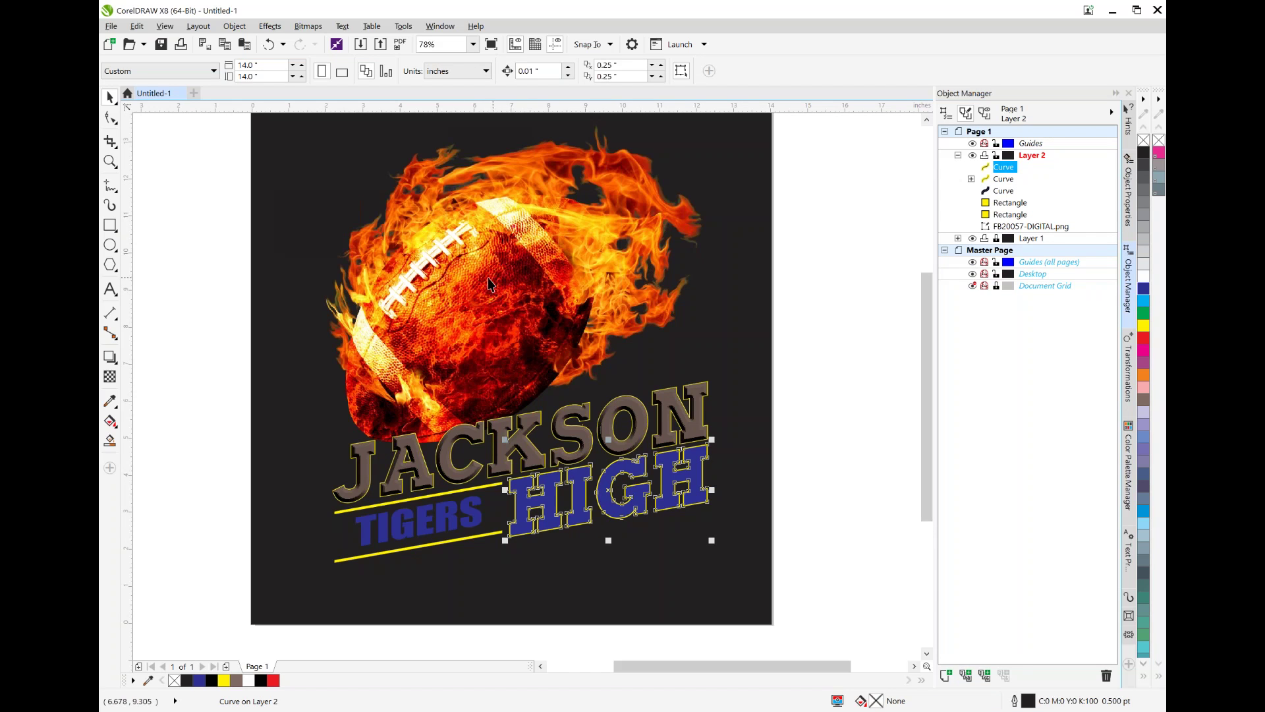
pyautogui.click(269, 26)
pyautogui.moveTo(300, 20)
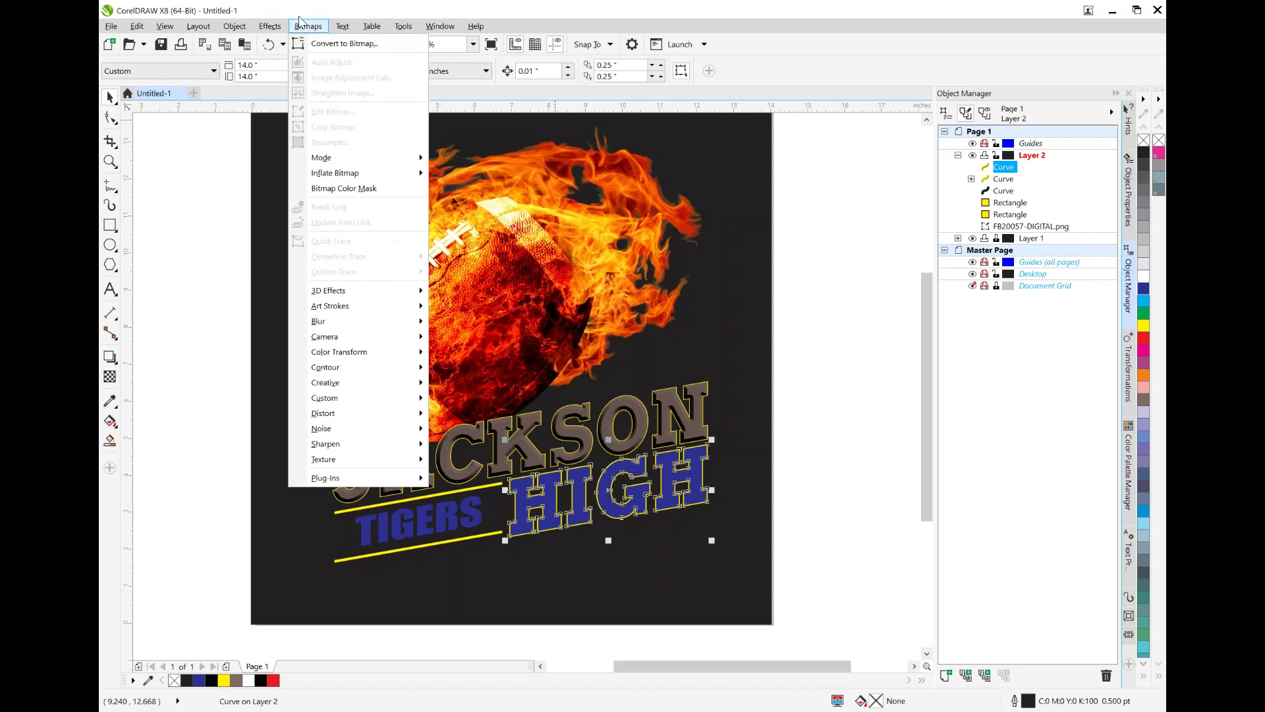
pyautogui.press('Escape')
# Step: Convert the beveled JACKSON lettering to a bitmap
pyautogui.click(561, 427)
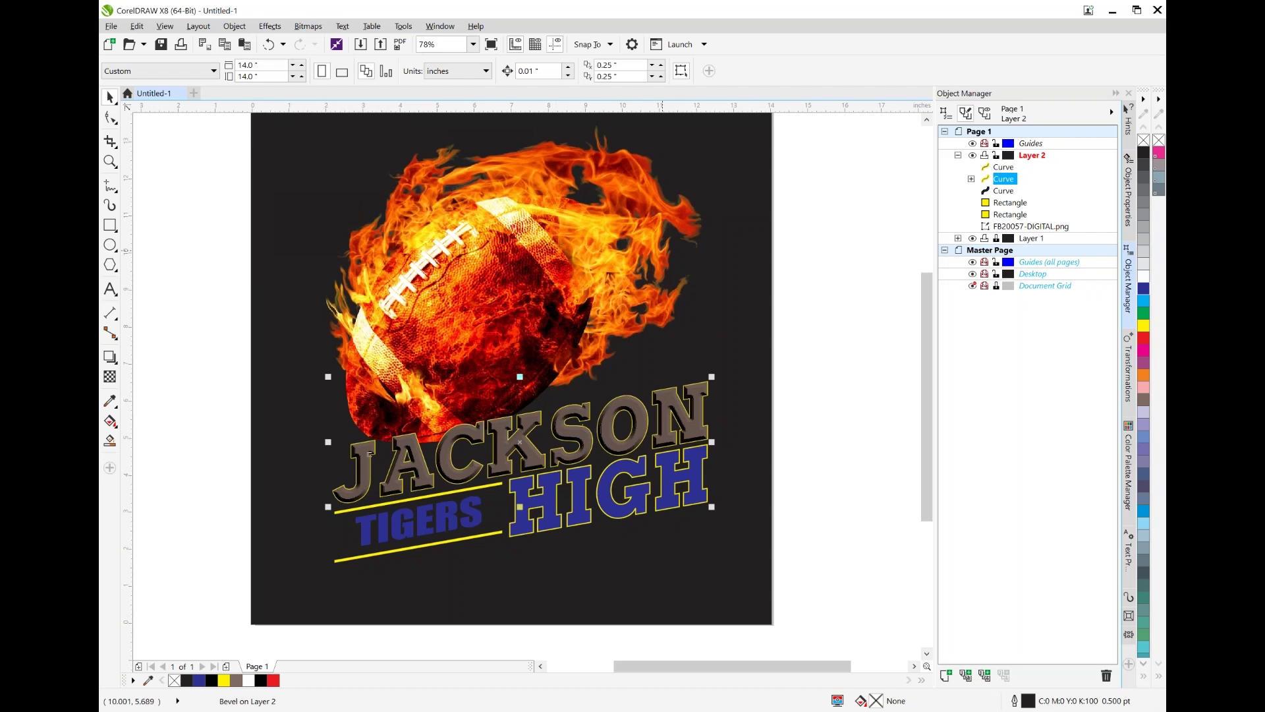
pyautogui.click(309, 27)
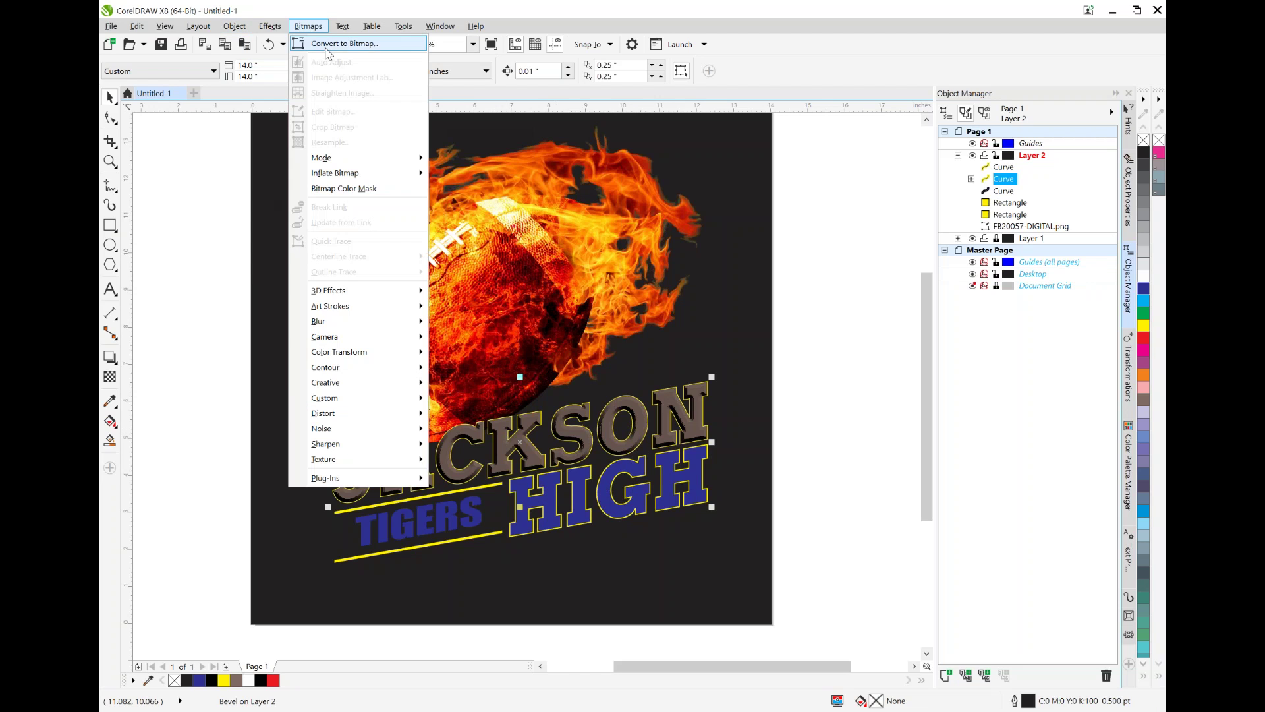
pyautogui.click(330, 44)
pyautogui.click(589, 436)
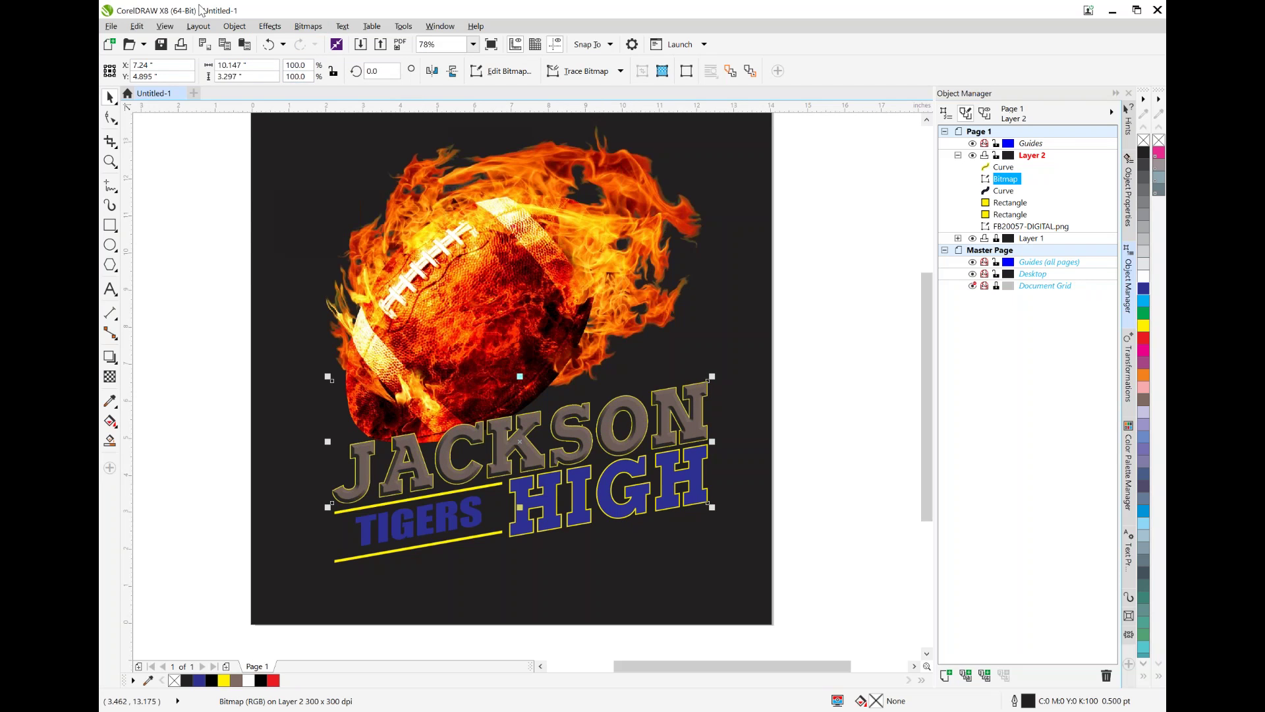
# Step: Use Replace Colors on the JACKSON bitmap to change its sampled brown to an orange-red sampled from the football
pyautogui.click(271, 28)
pyautogui.moveTo(297, 44)
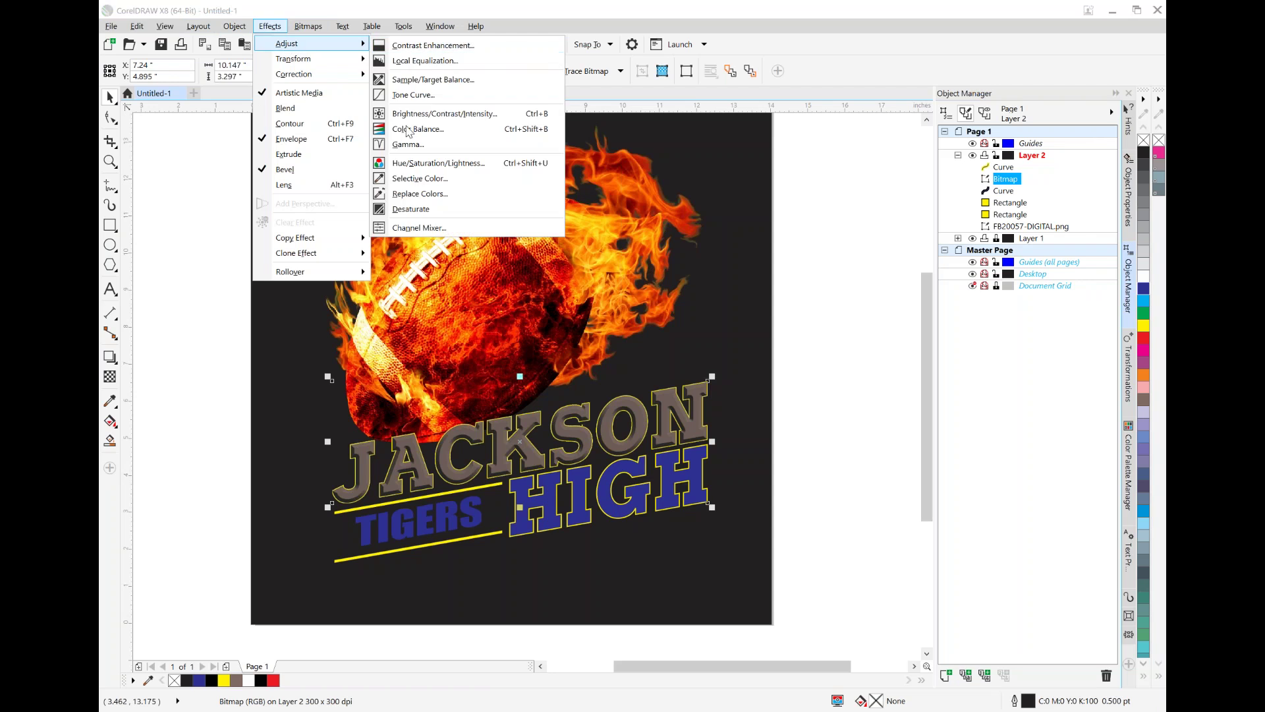
pyautogui.click(420, 193)
pyautogui.moveTo(607, 254); pyautogui.dragTo(795, 261)
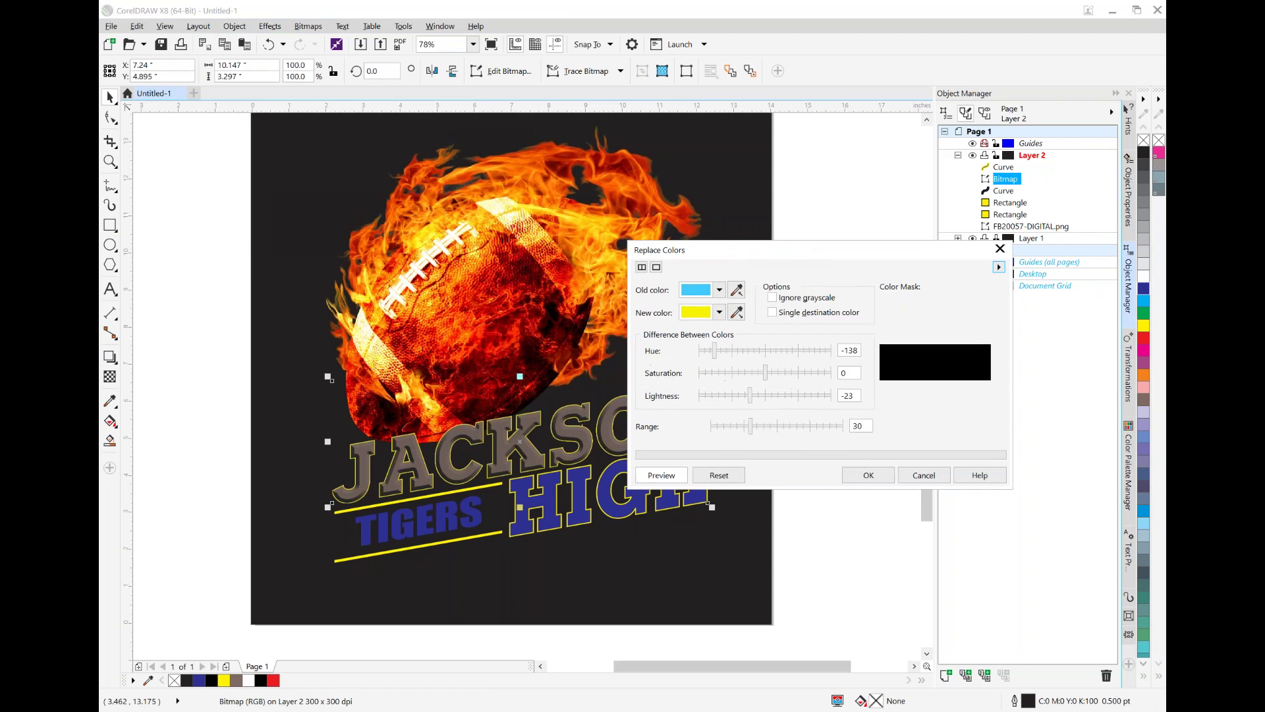
pyautogui.click(738, 290)
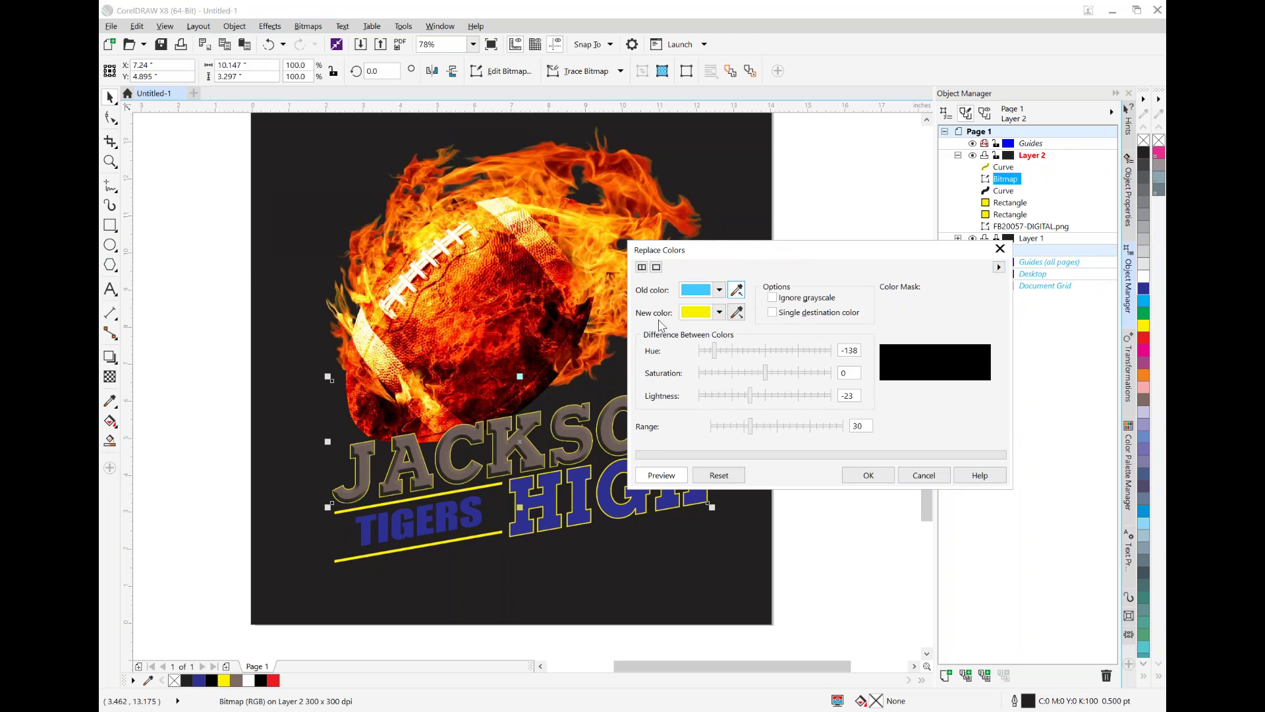
pyautogui.click(574, 429)
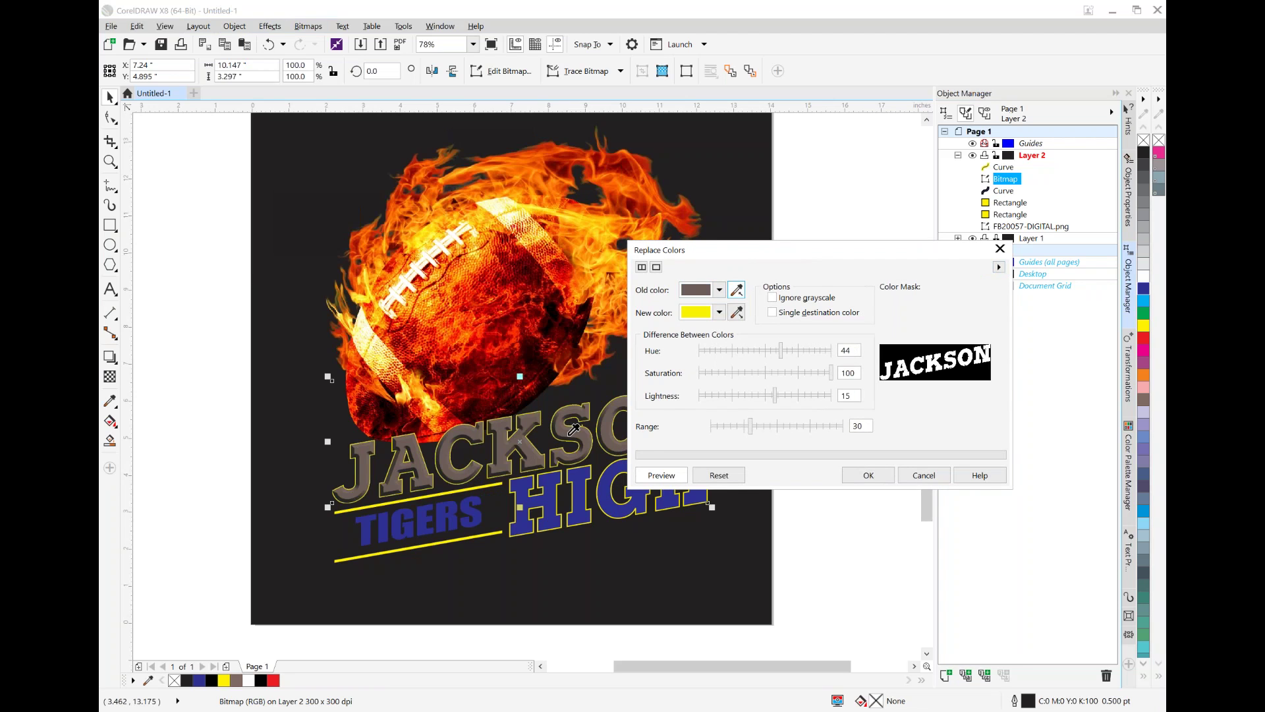
pyautogui.click(736, 313)
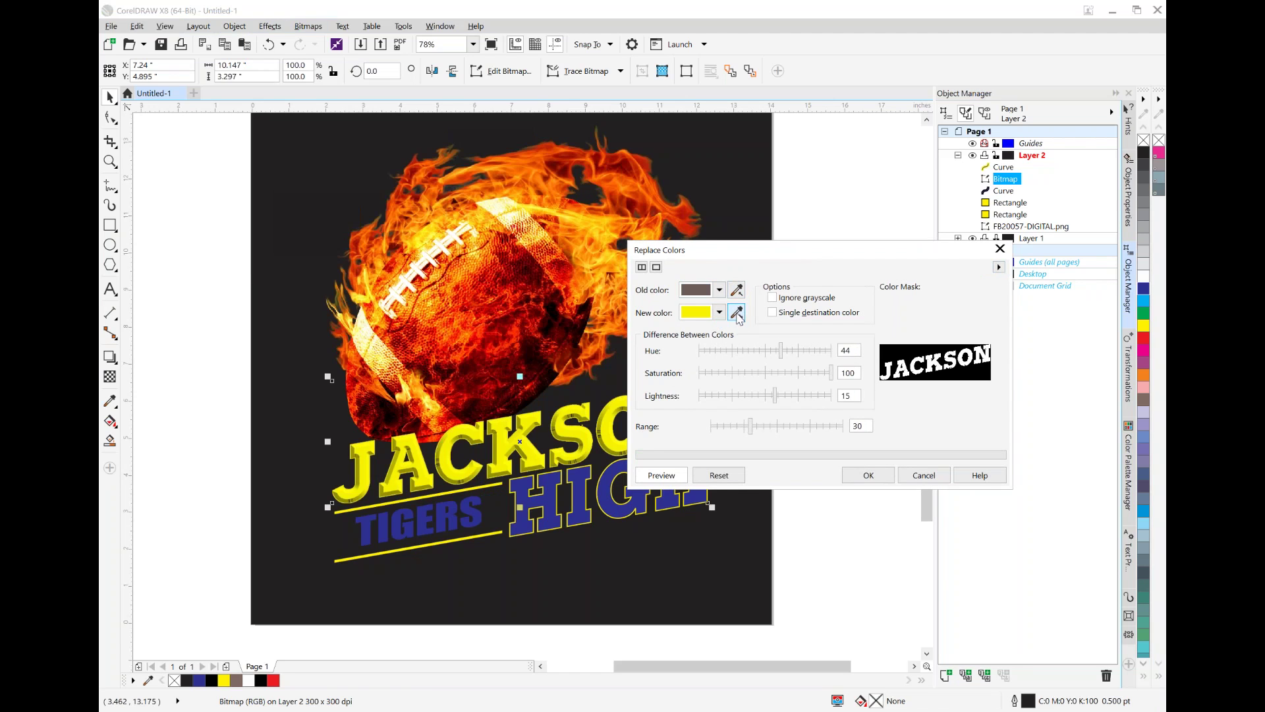
pyautogui.click(484, 271)
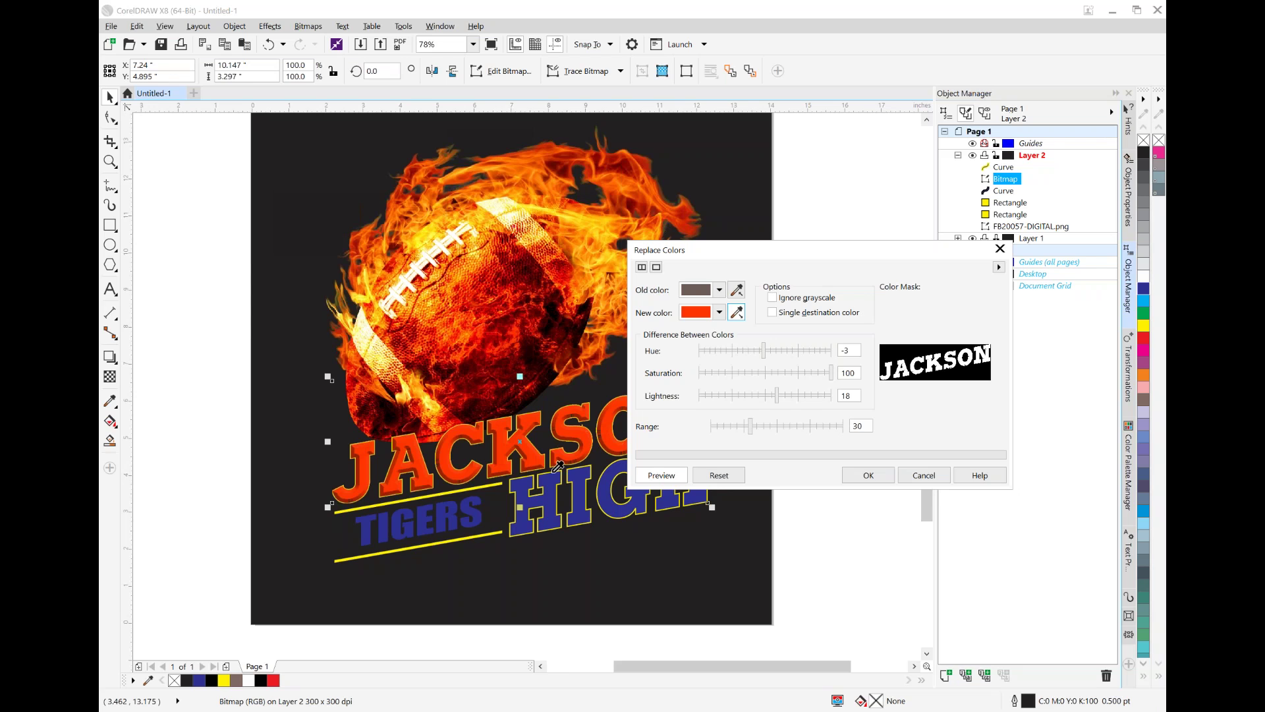
pyautogui.click(869, 475)
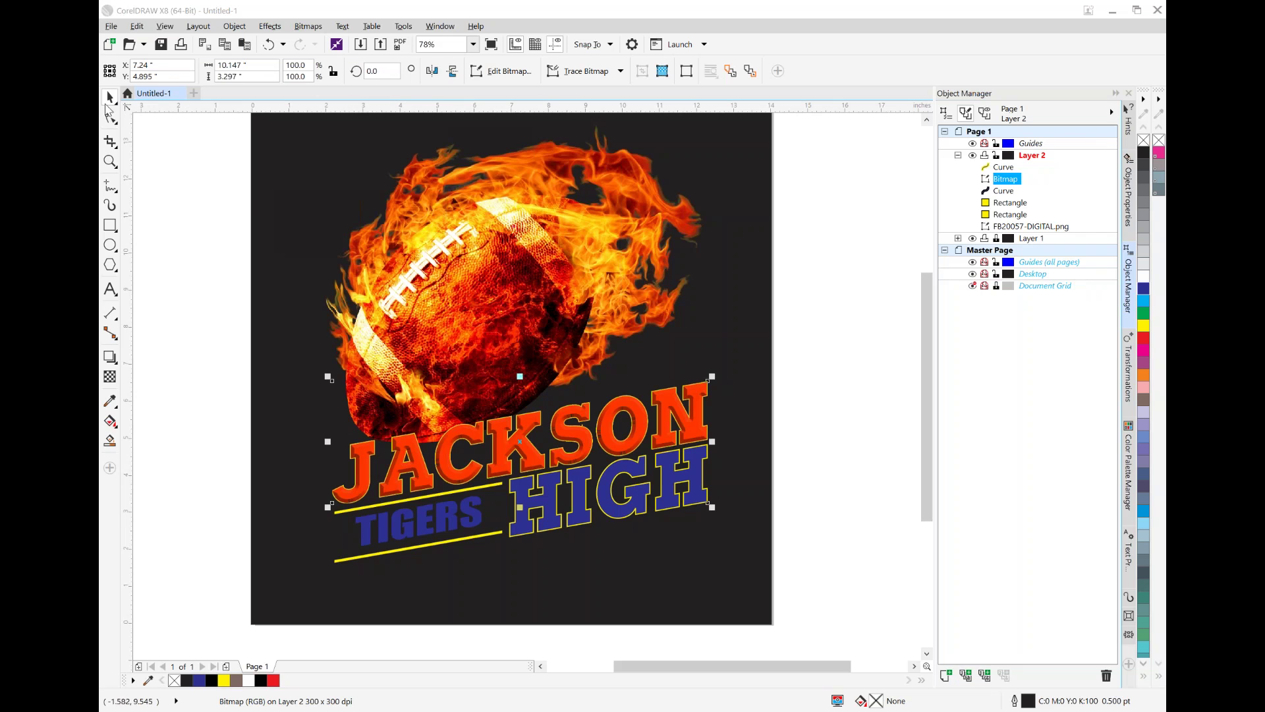
# Step: Copy the flaming football picture FB20057-DIGITAL.png and paste a duplicate above the other objects
pyautogui.click(593, 252)
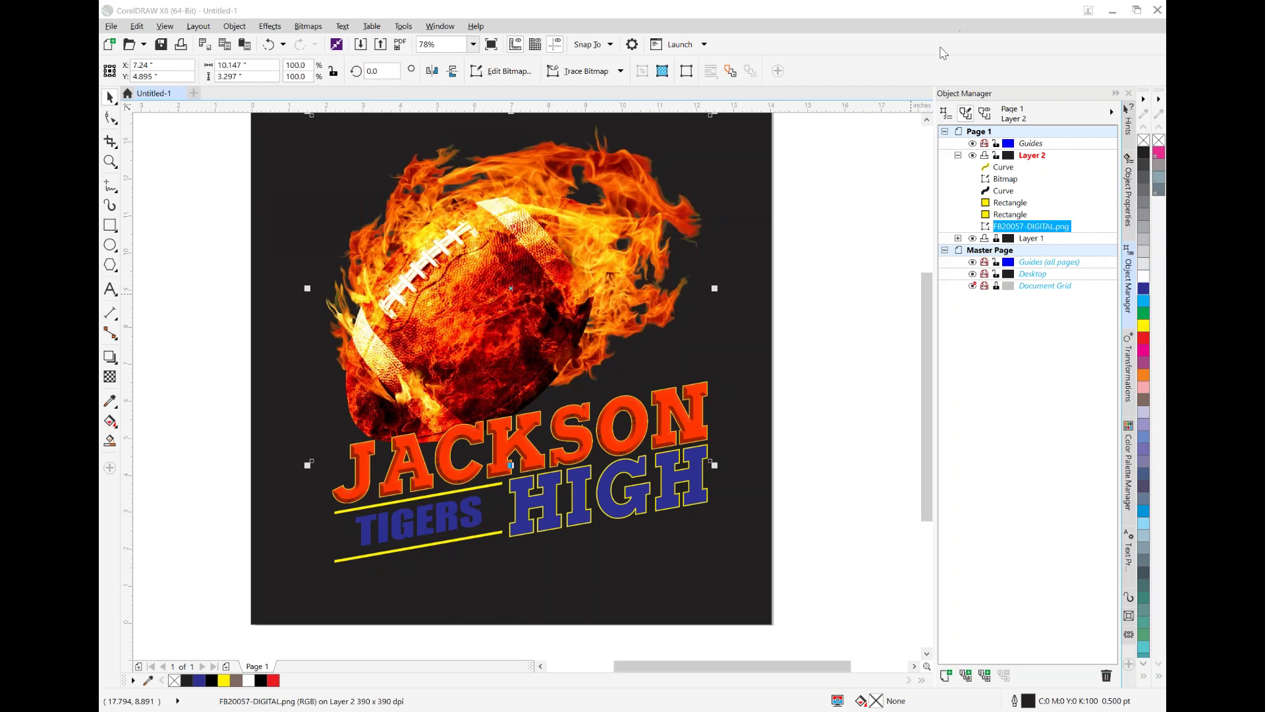
pyautogui.rightClick(1026, 232)
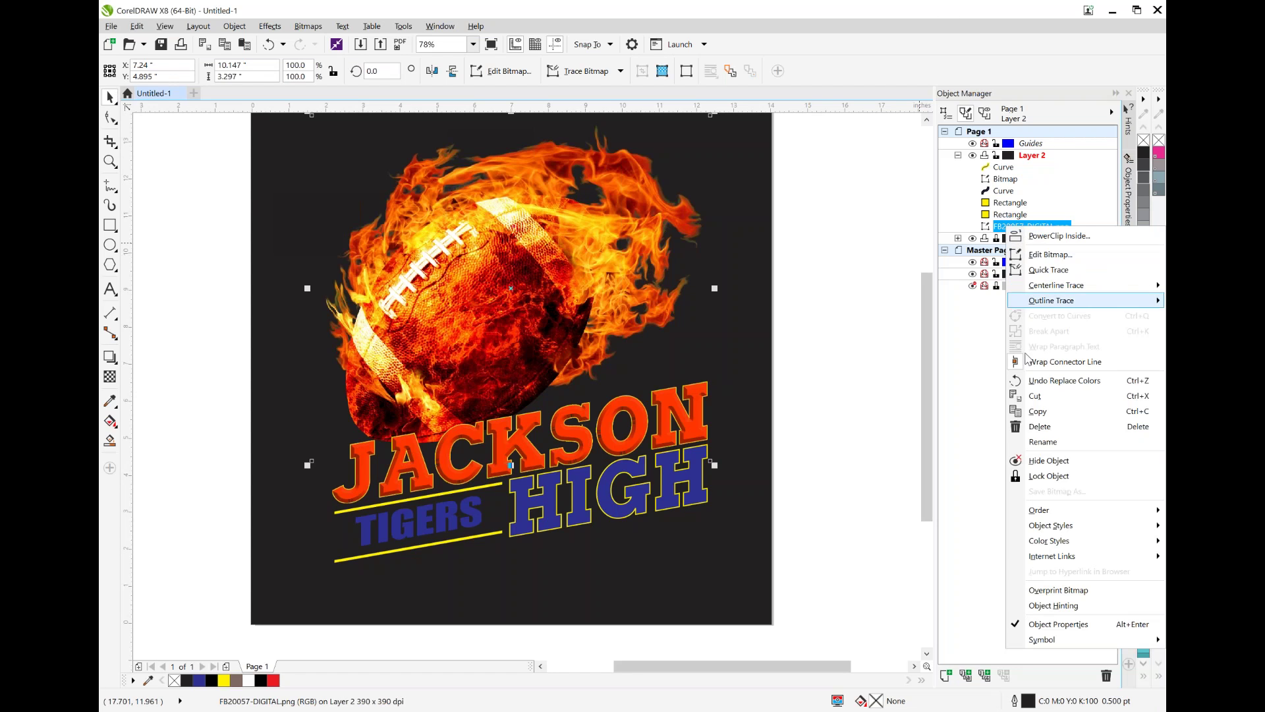
pyautogui.click(1033, 403)
pyautogui.click(836, 329)
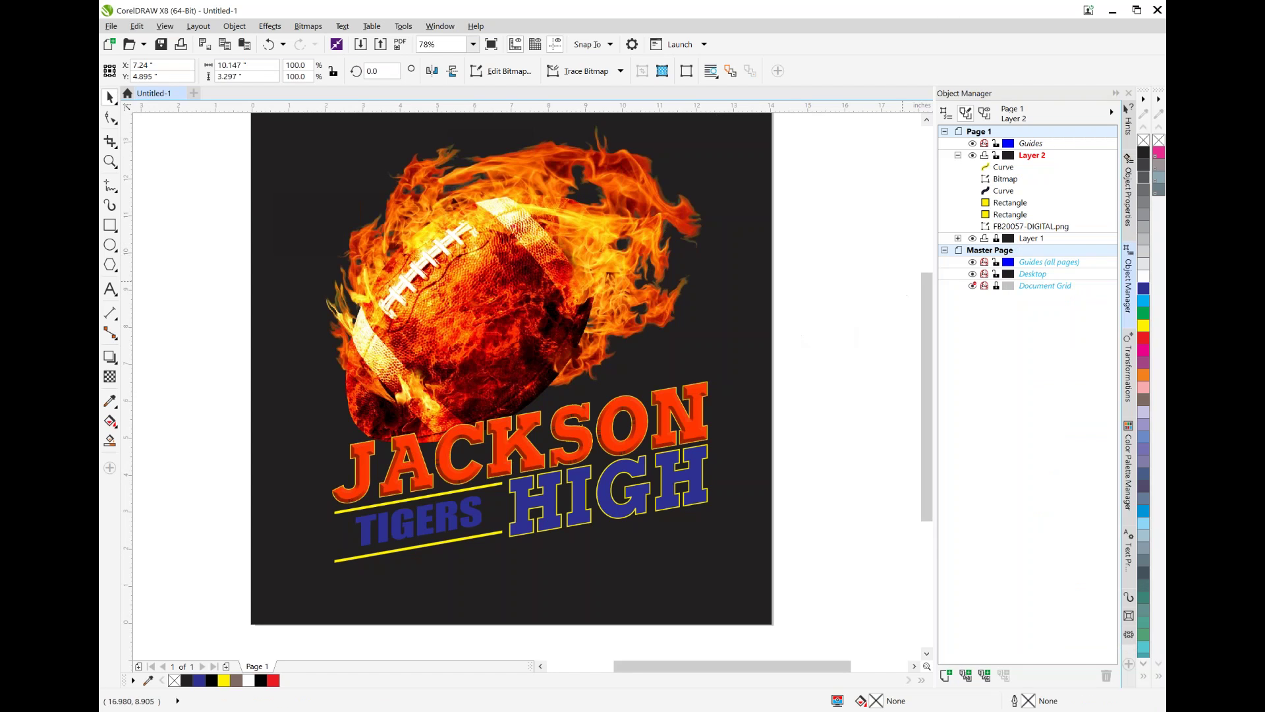
pyautogui.rightClick(802, 323)
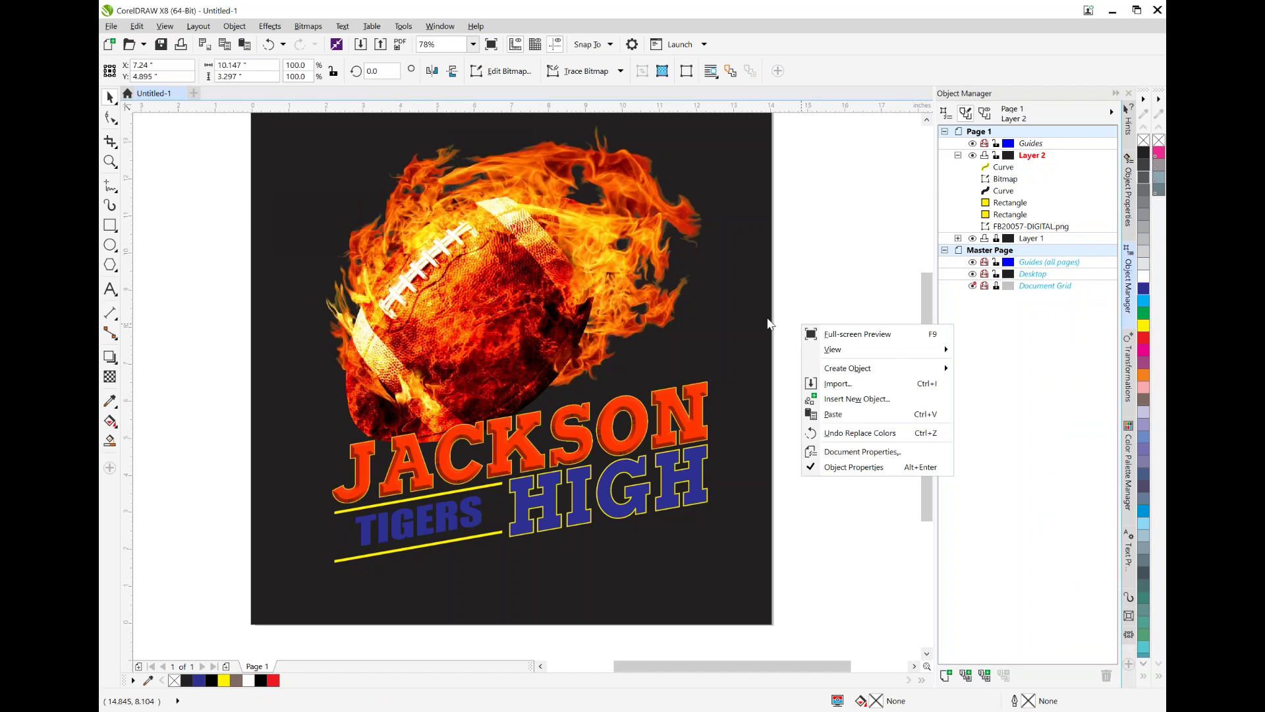
pyautogui.click(833, 415)
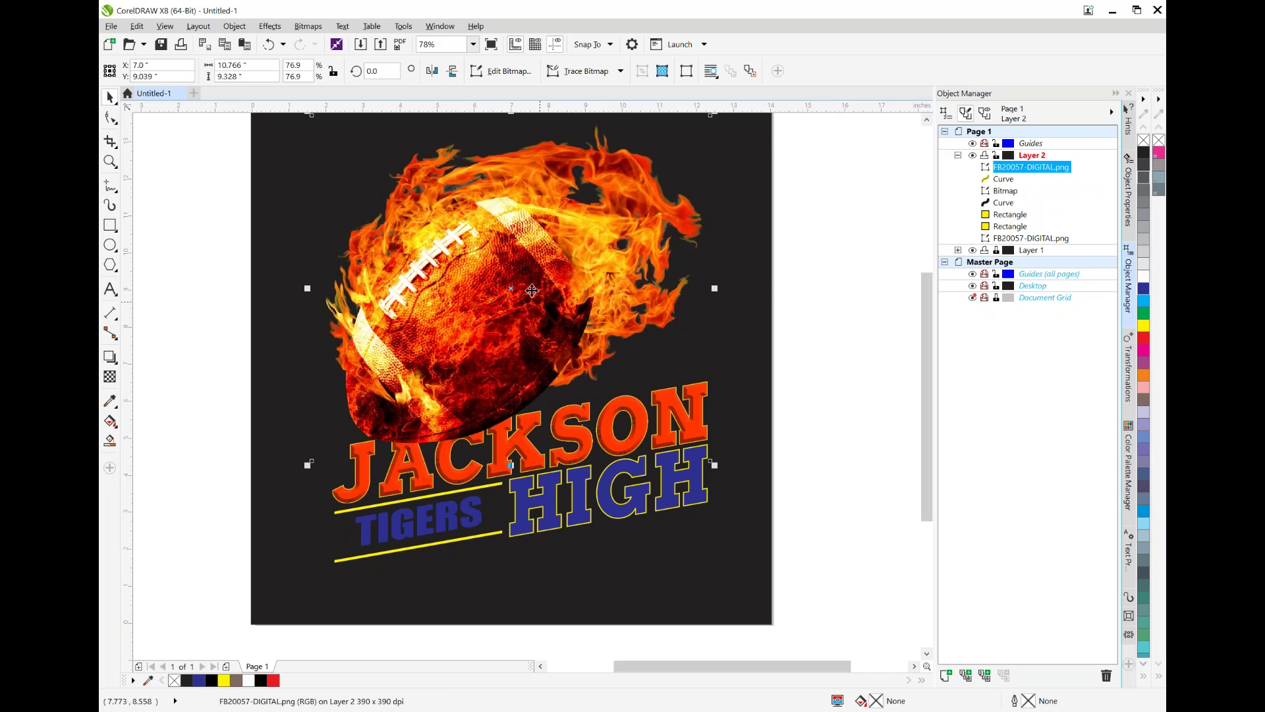
# Step: Move the pasted football over the lettering and stretch it to about 23.7 by 15 inches, covering all the text
pyautogui.moveTo(518, 296); pyautogui.dragTo(507, 446)
pyautogui.moveTo(704, 439); pyautogui.dragTo(921, 435)
pyautogui.moveTo(561, 265); pyautogui.dragTo(564, 142)
pyautogui.moveTo(178, 616); pyautogui.dragTo(194, 653)
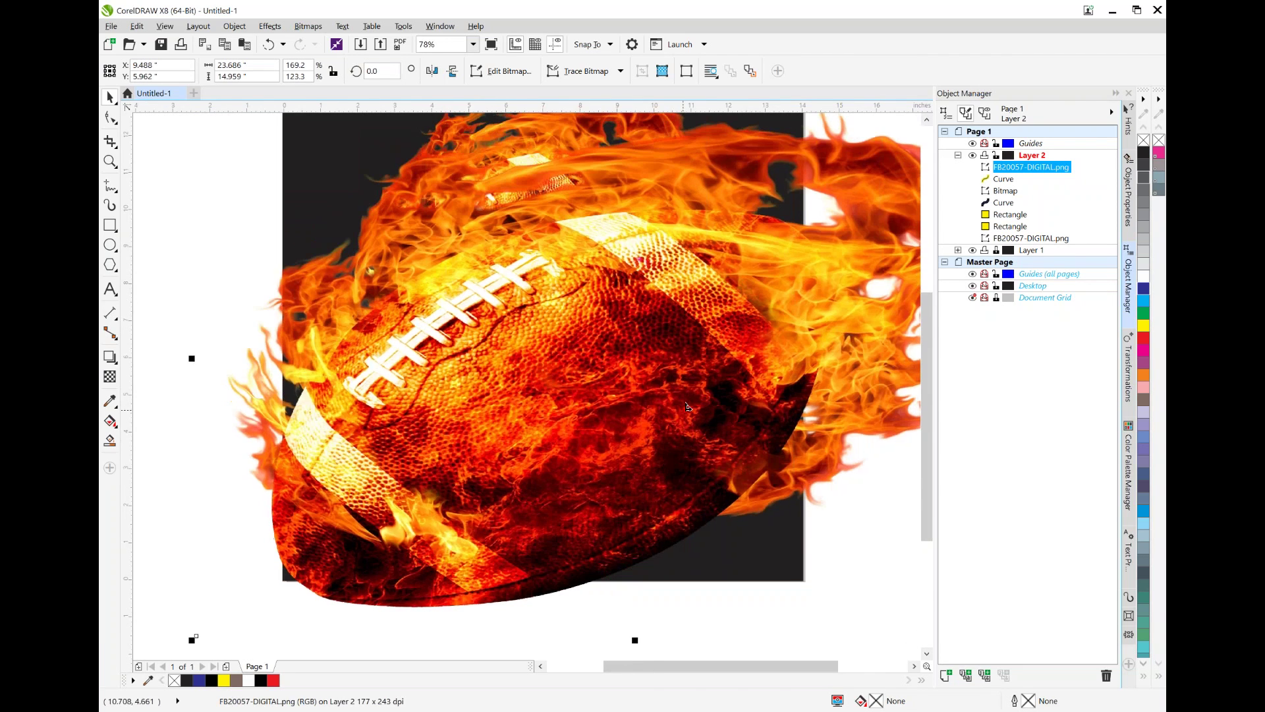
# Step: Cut the enlarged football copy, try to PowerClip the HIGH lettering inside a frame, and undo the cut
pyautogui.click(137, 26)
pyautogui.click(167, 109)
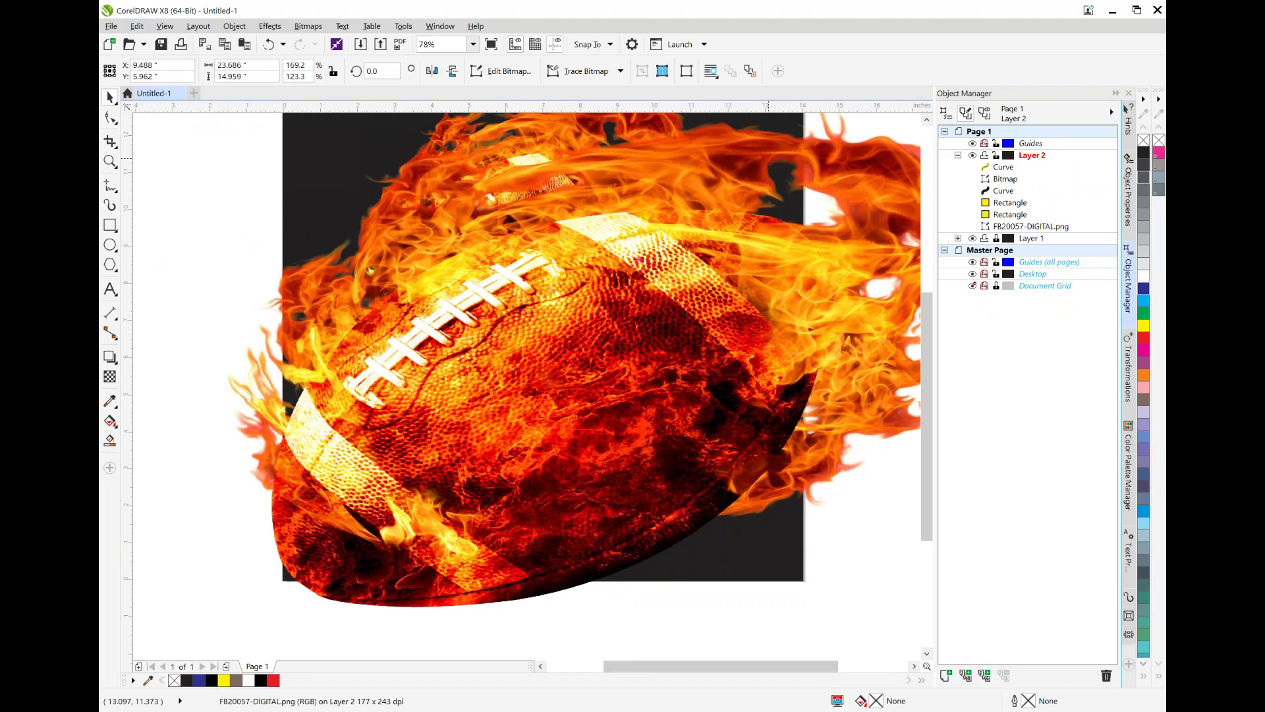
pyautogui.click(1009, 192)
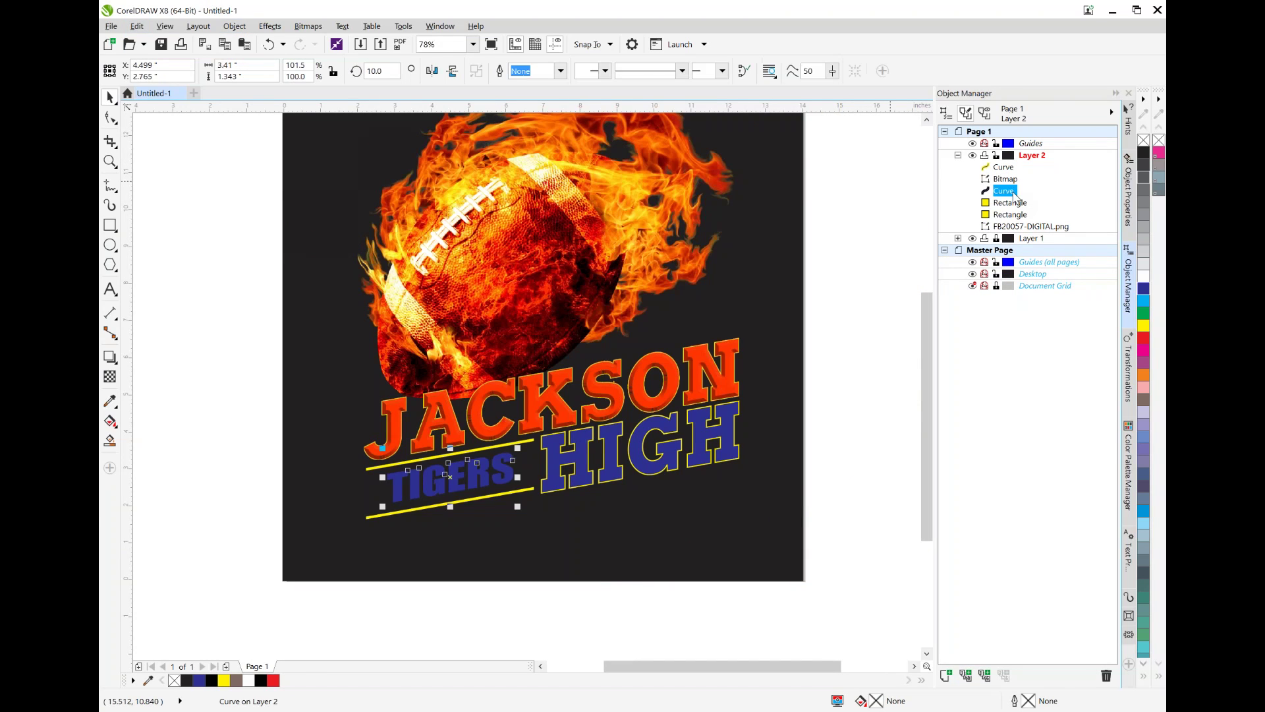
pyautogui.click(707, 454)
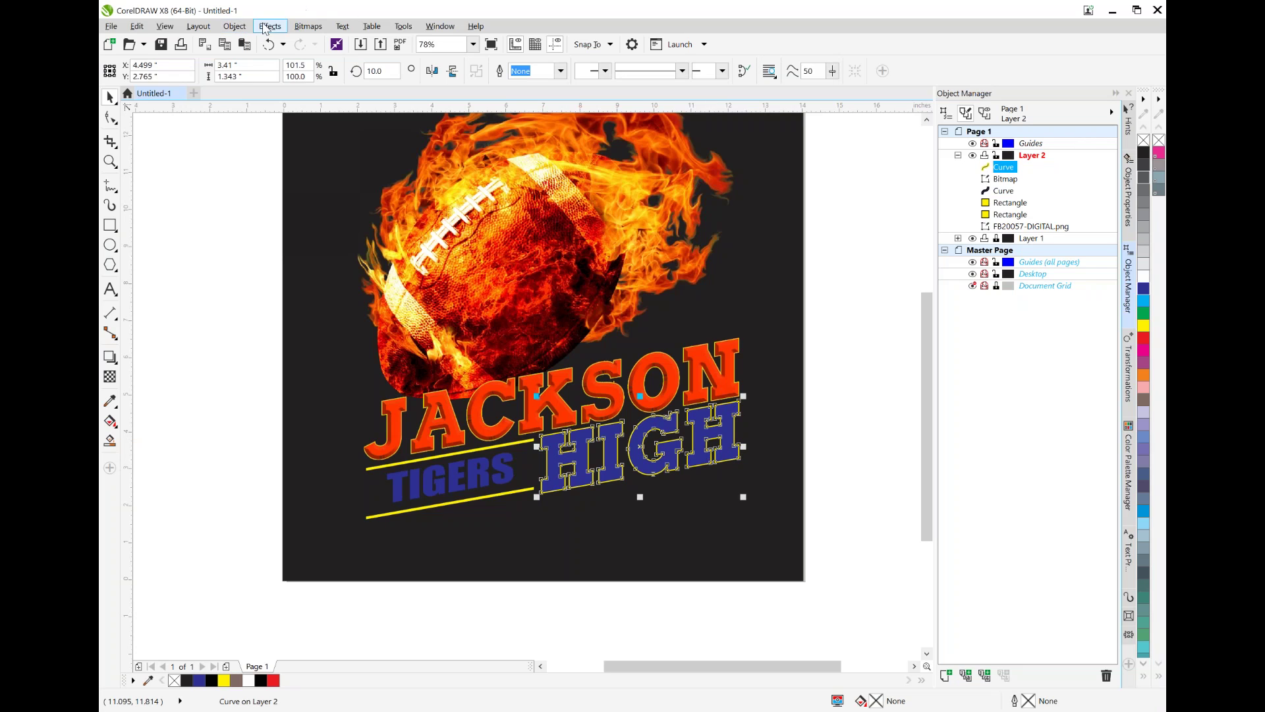
pyautogui.click(135, 26)
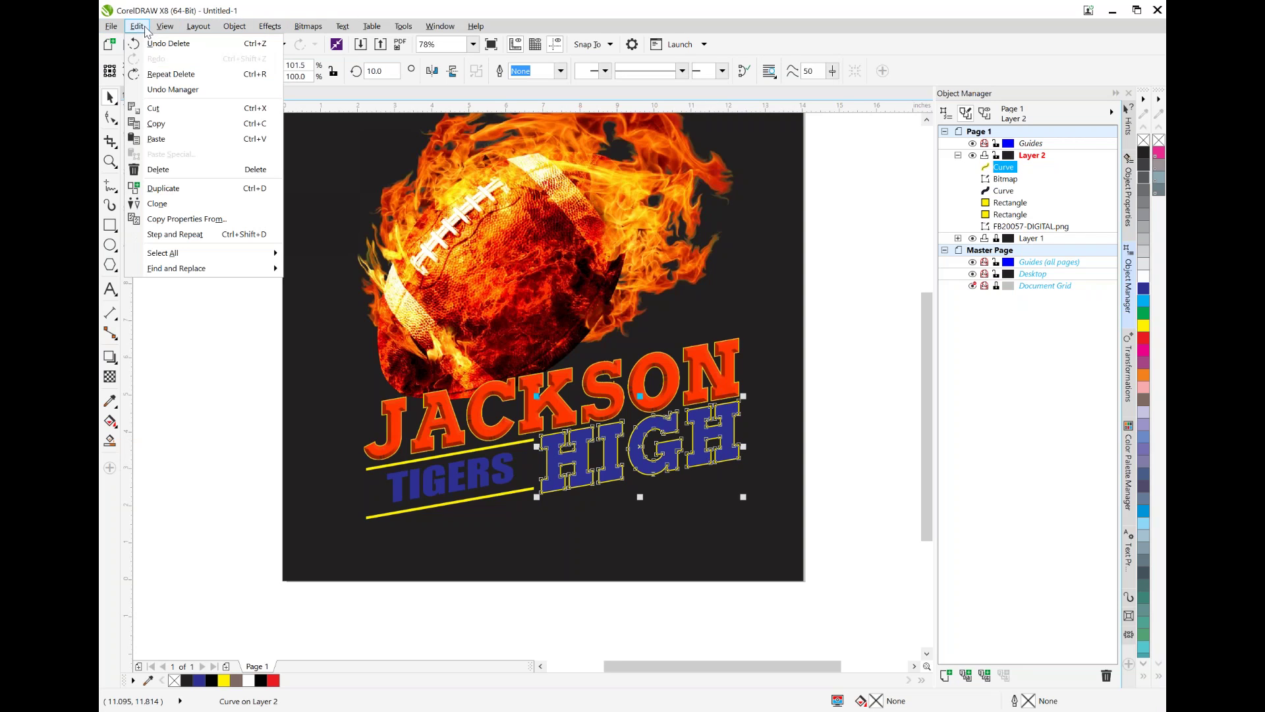
pyautogui.moveTo(238, 26)
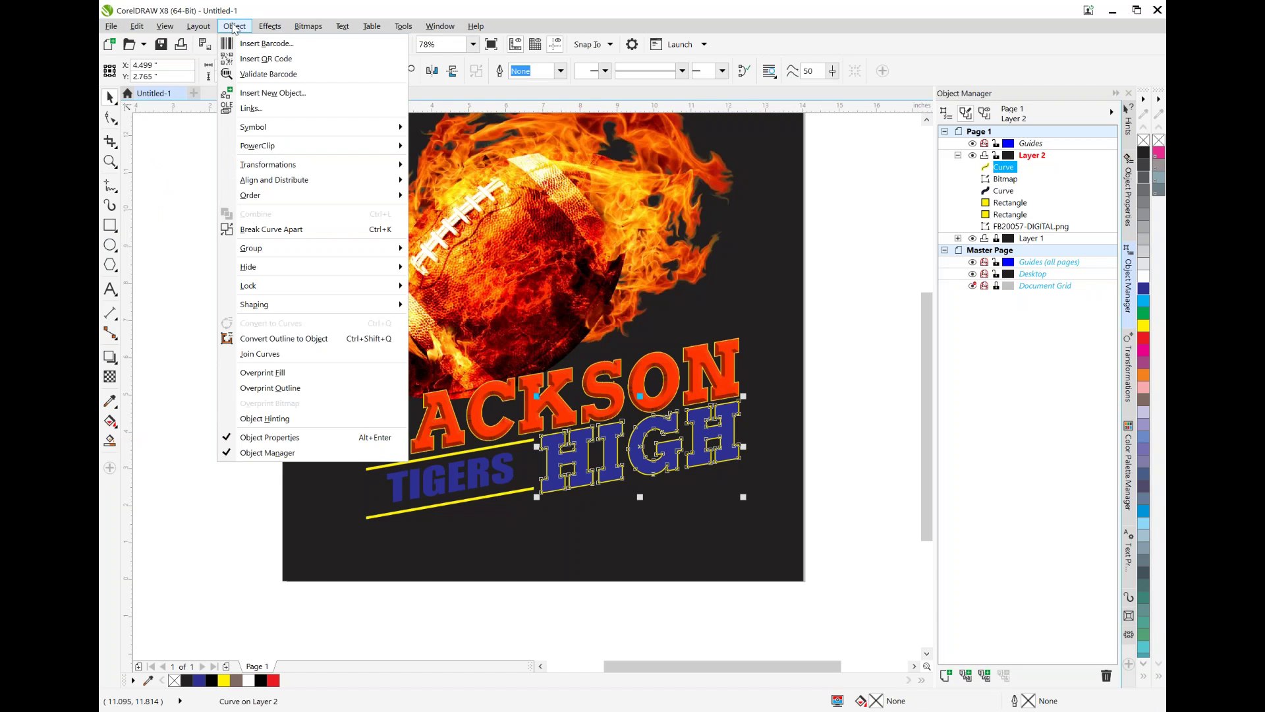
pyautogui.moveTo(321, 146)
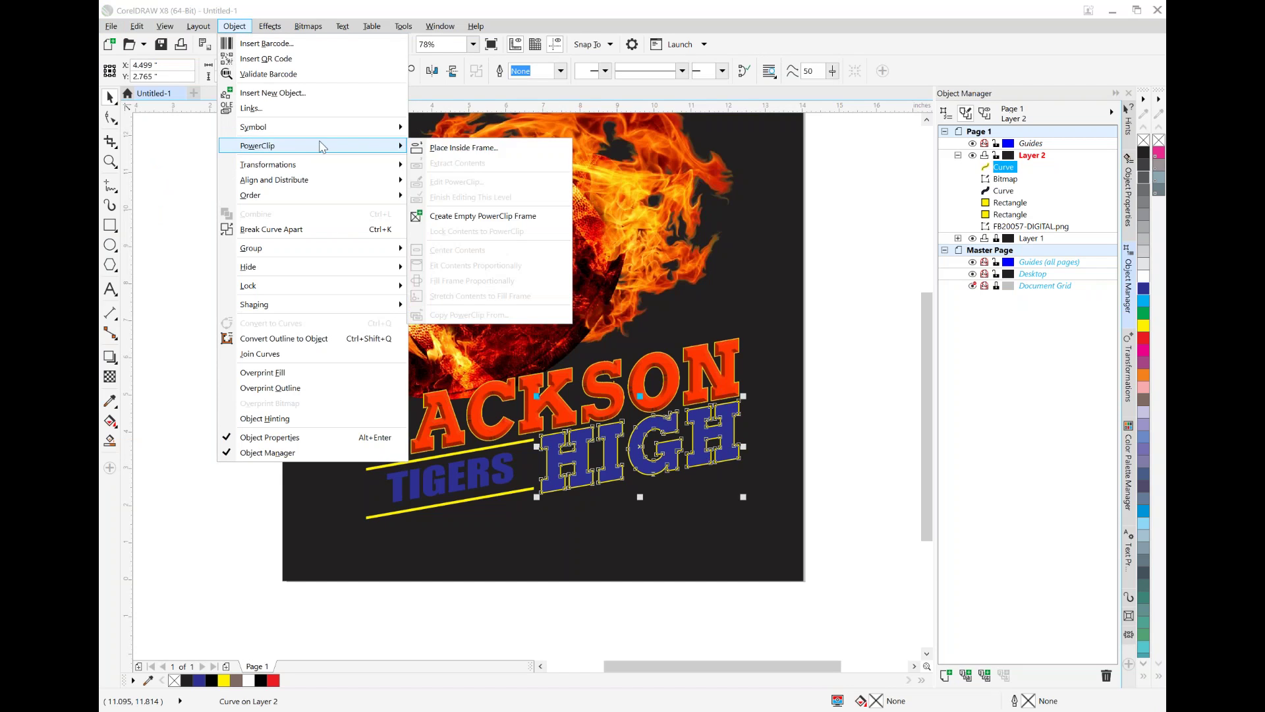
pyautogui.click(452, 148)
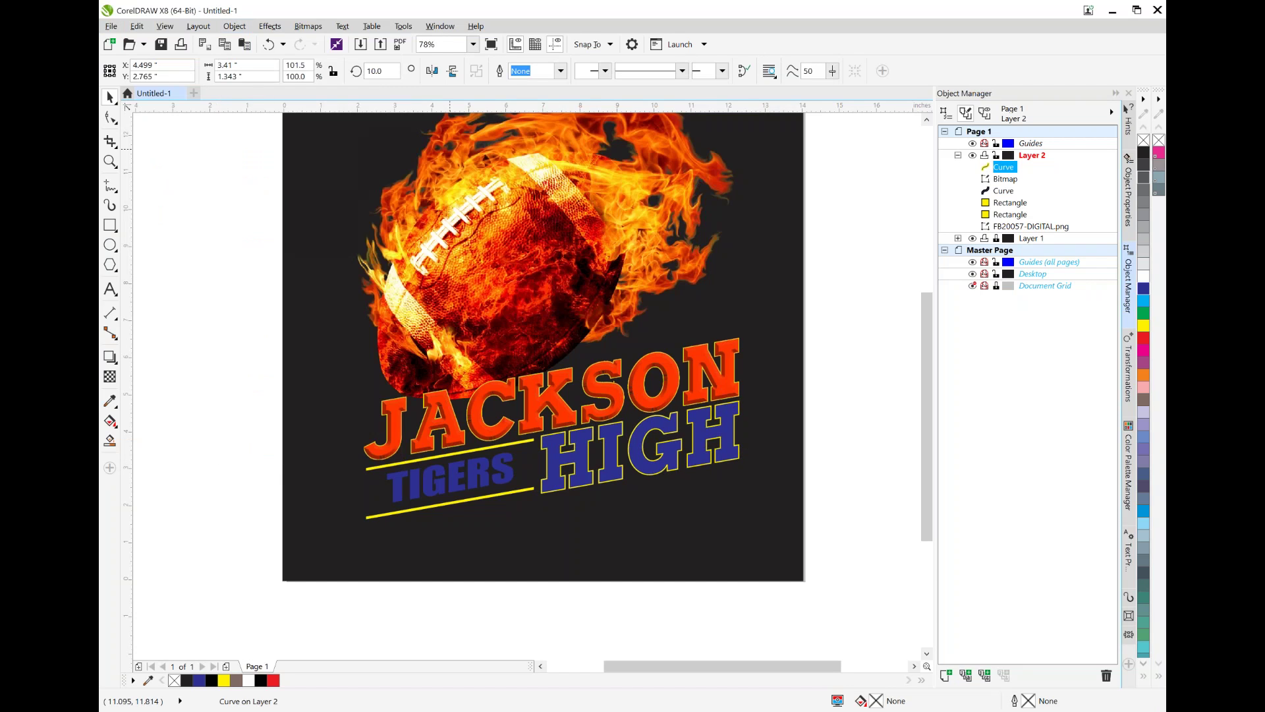
pyautogui.click(664, 427)
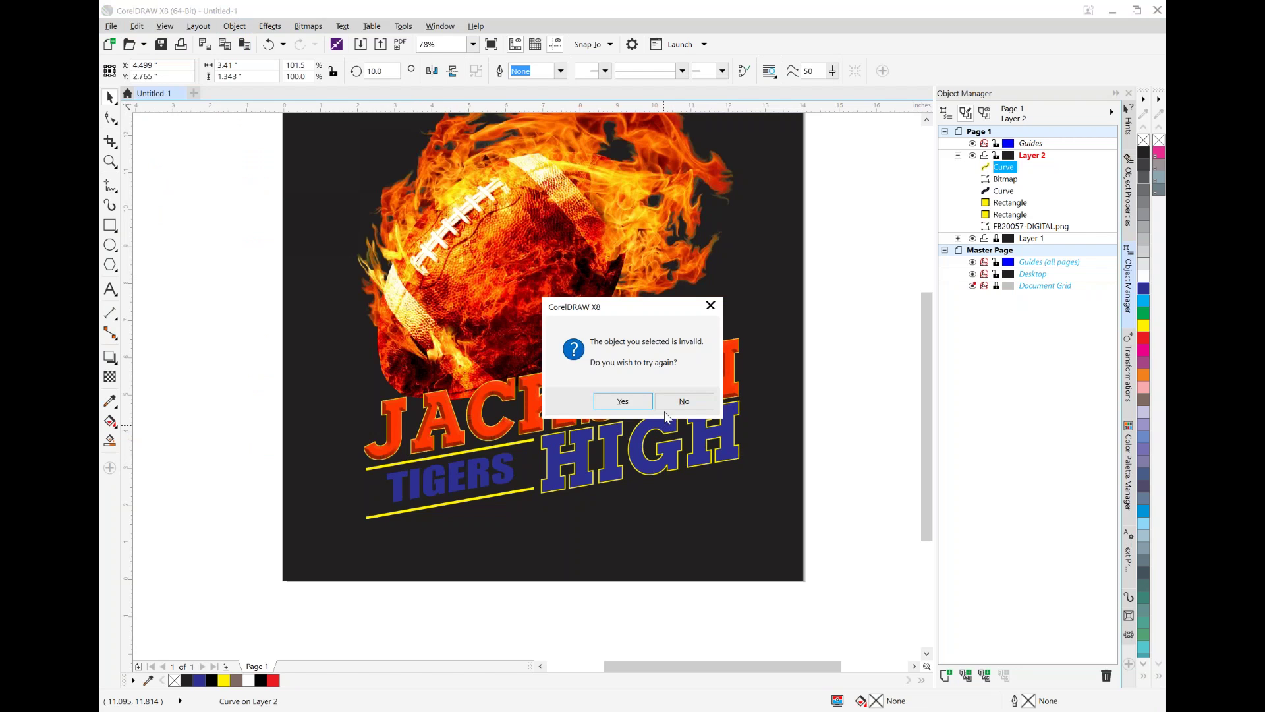
pyautogui.click(683, 402)
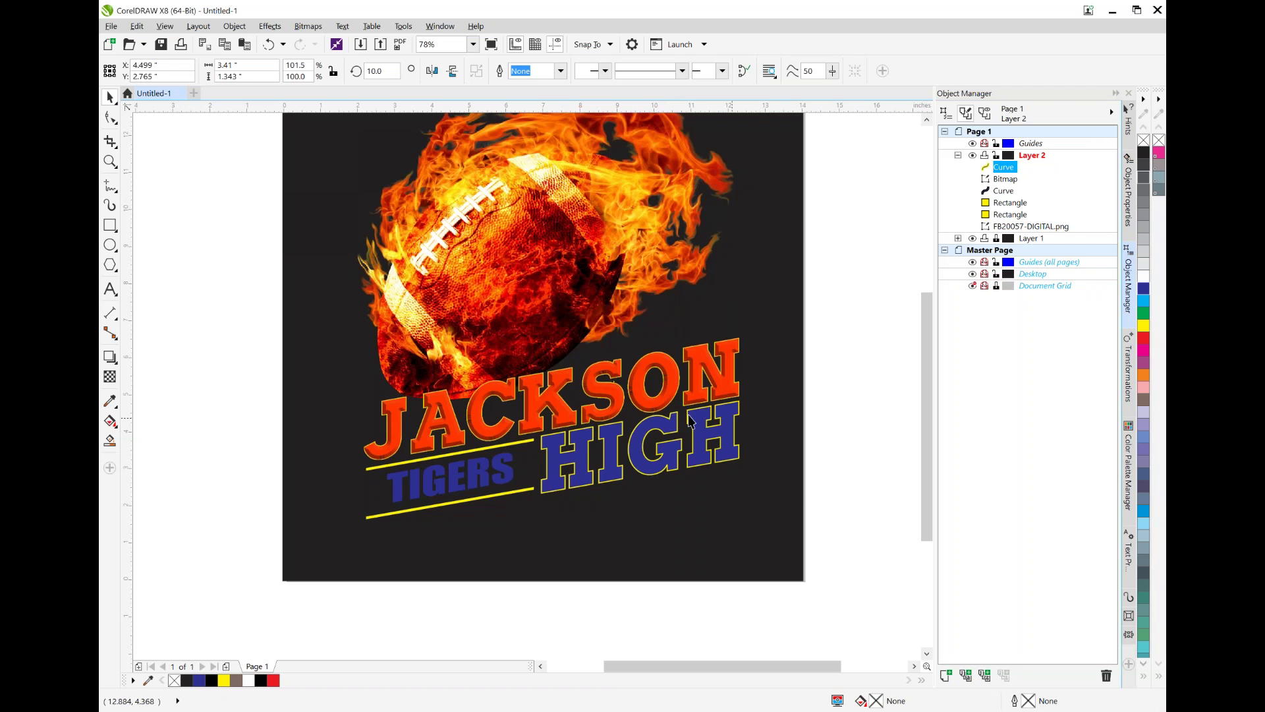
pyautogui.hotkey('ctrl', 'z')
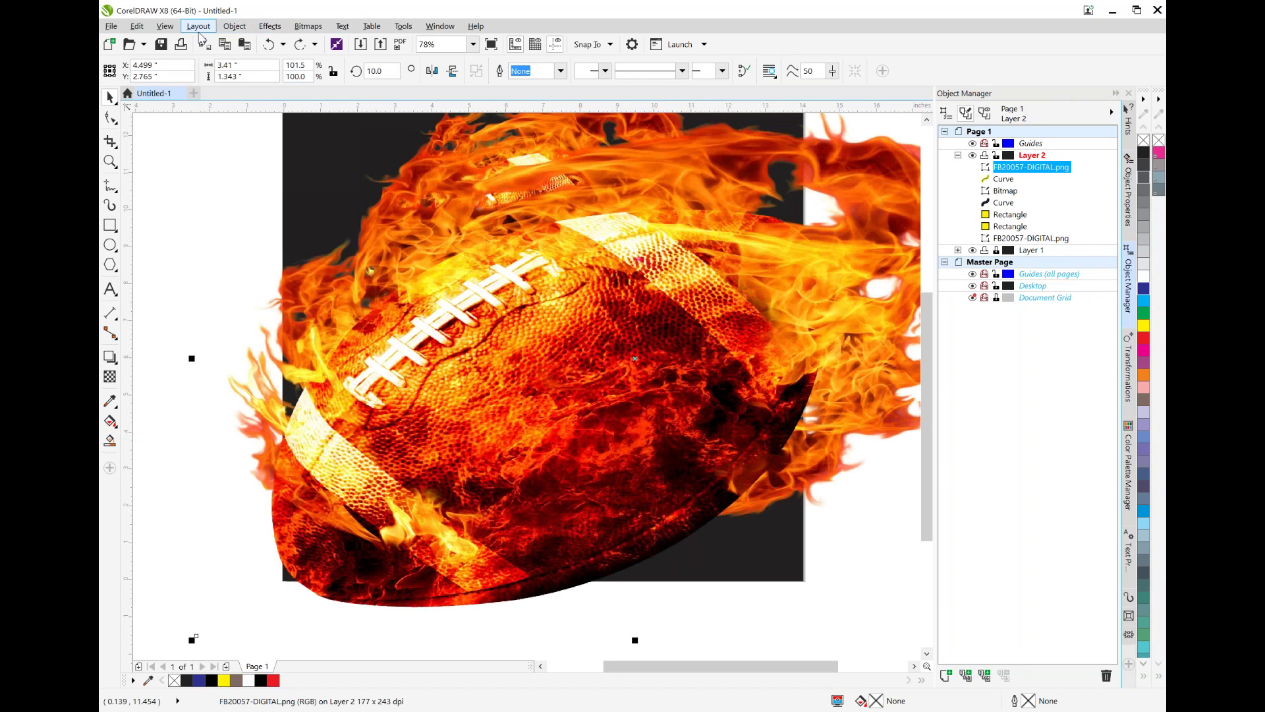
pyautogui.click(235, 26)
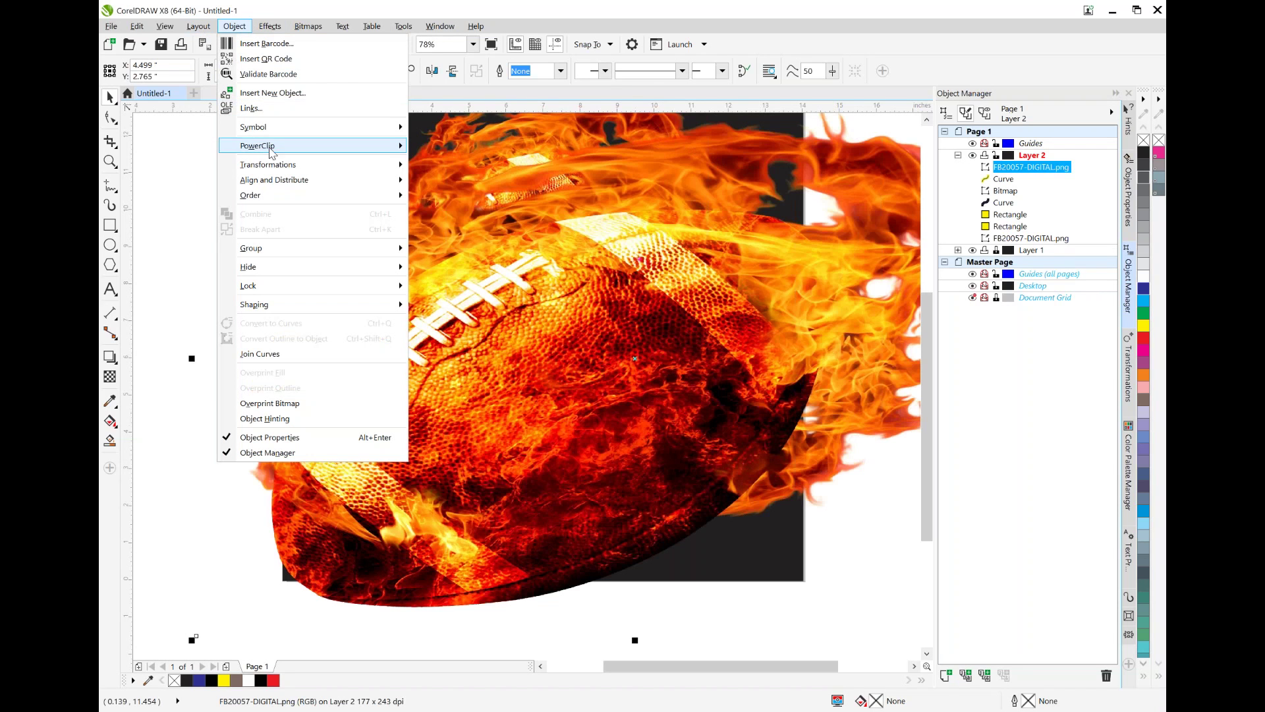
pyautogui.moveTo(270, 149)
pyautogui.click(461, 146)
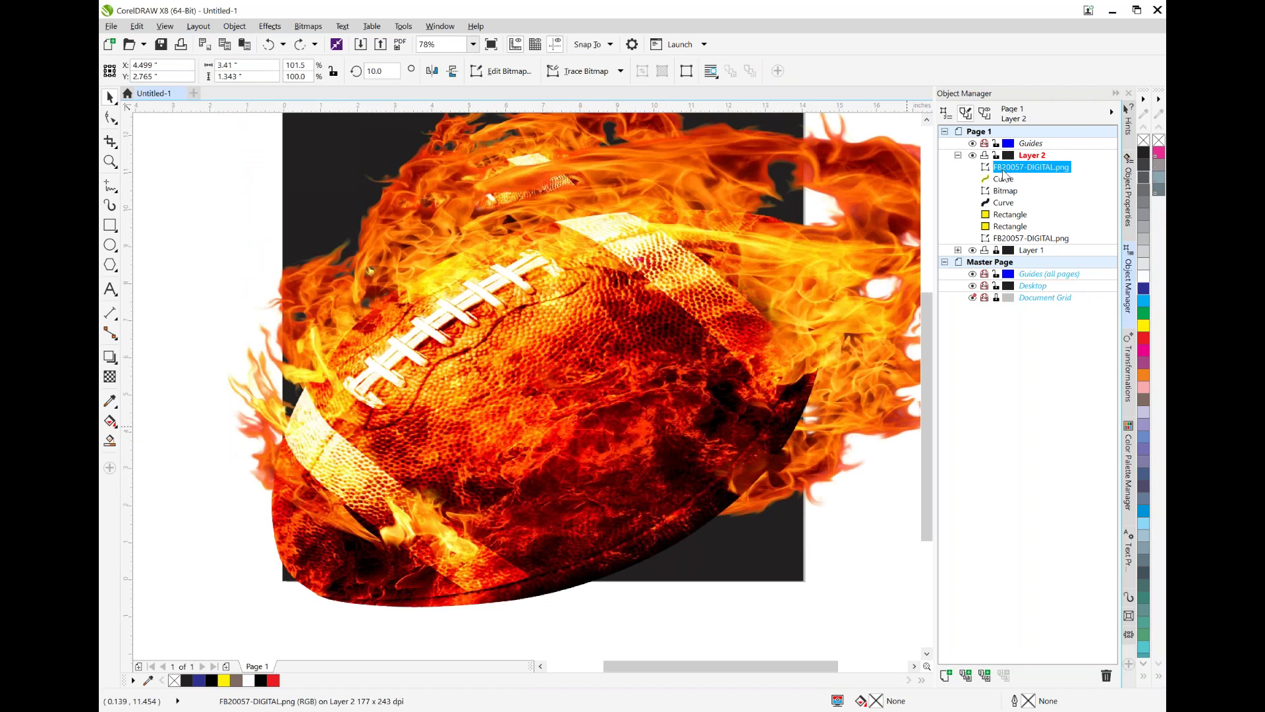
# Step: Move the enlarged football copy below the lettering and yellow bars in Layer 2, and delete the HIGH lettering
pyautogui.moveTo(1015, 171); pyautogui.dragTo(1019, 235)
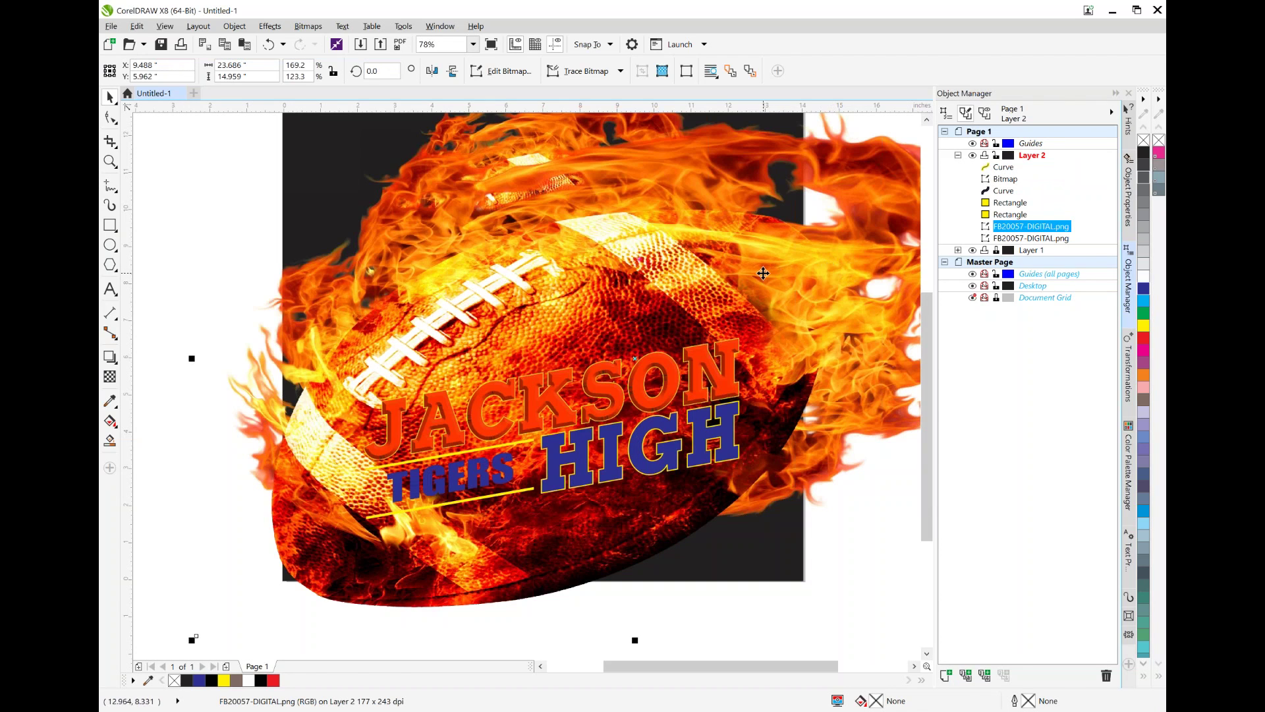
pyautogui.click(704, 446)
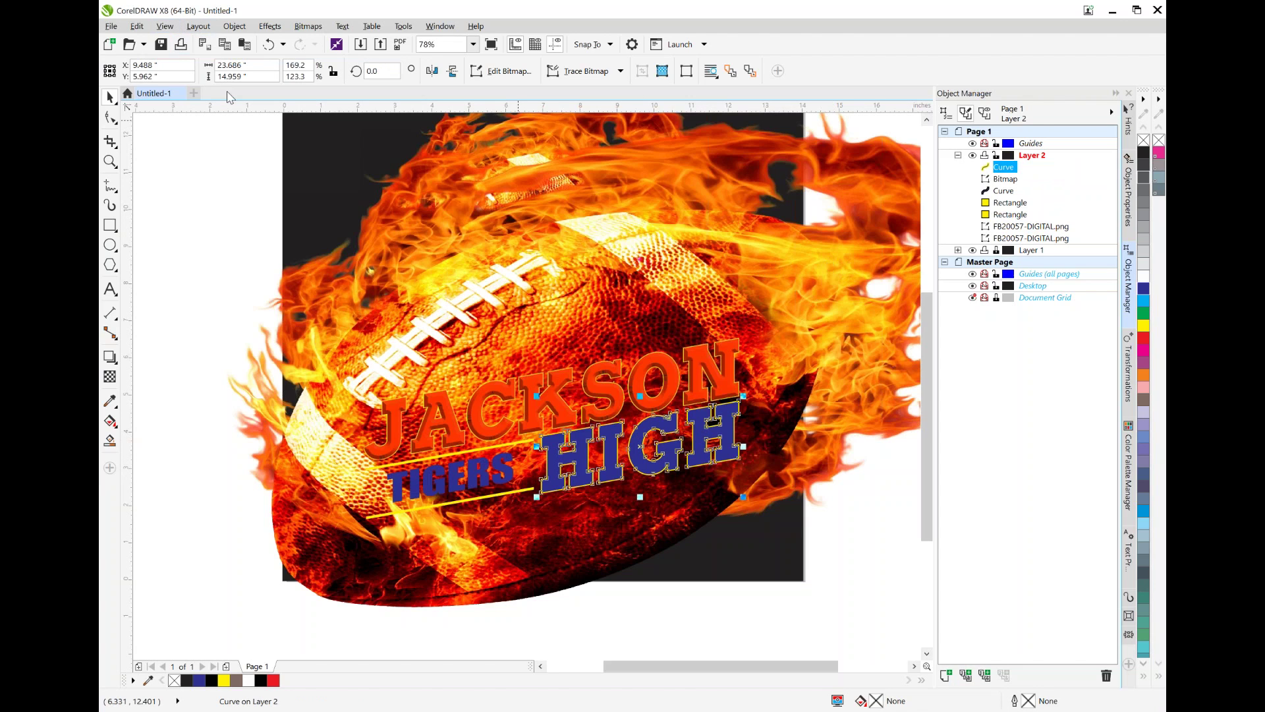
pyautogui.press('Delete')
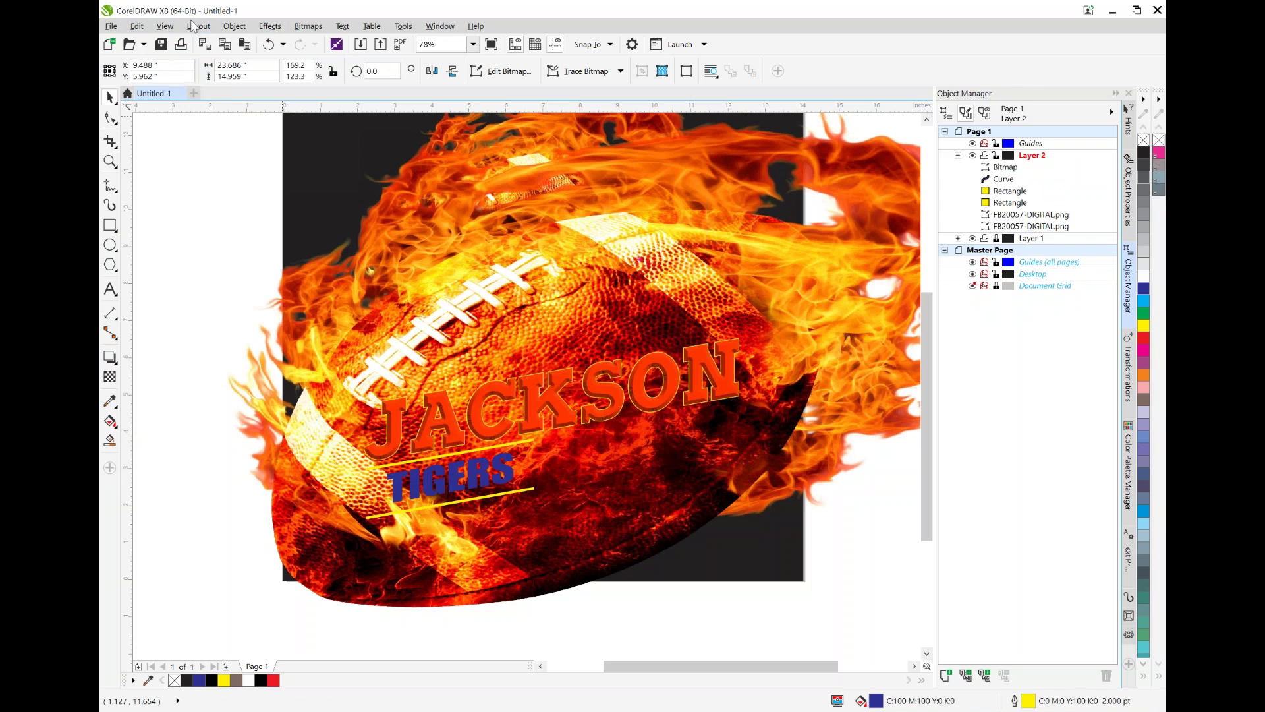
pyautogui.click(235, 27)
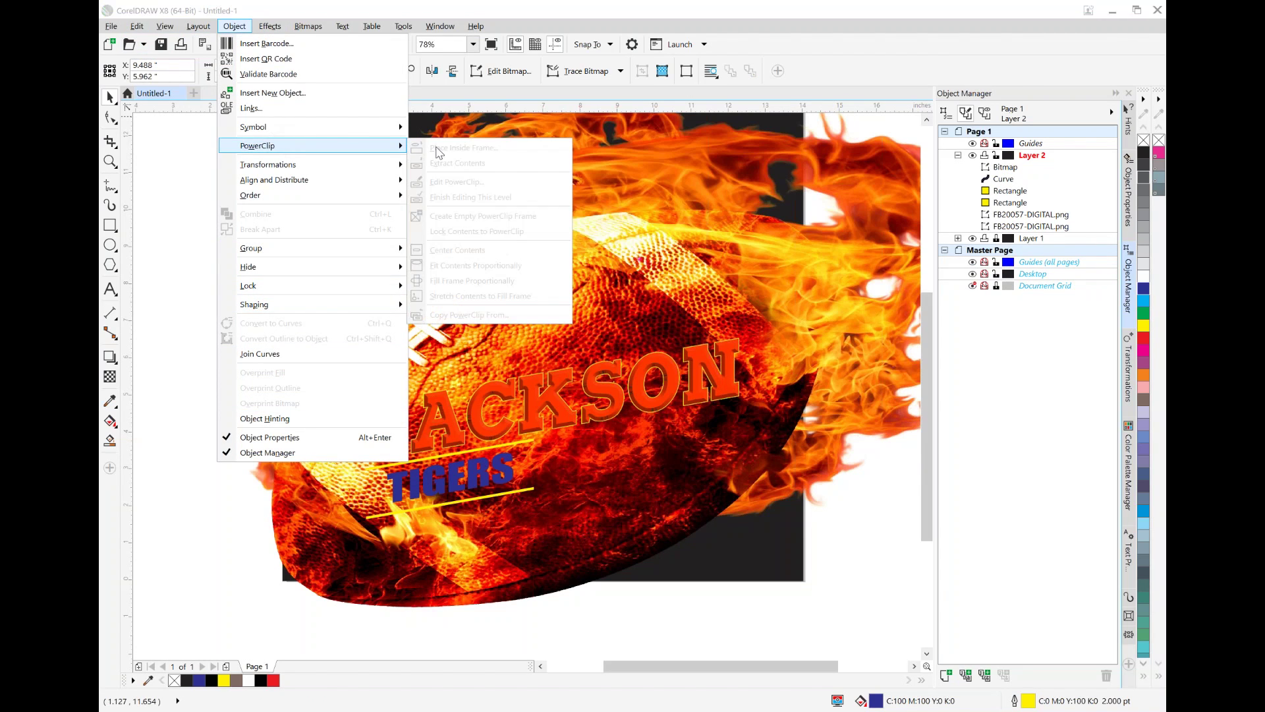
pyautogui.click(884, 64)
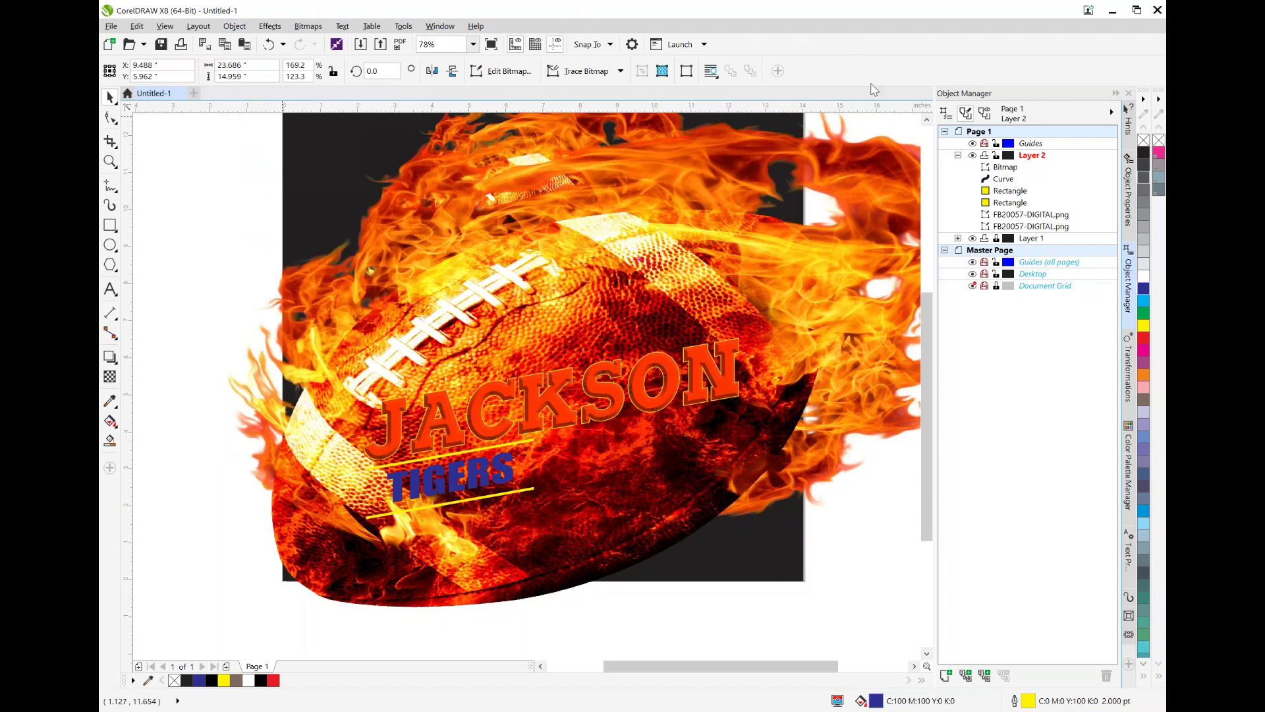
pyautogui.click(342, 27)
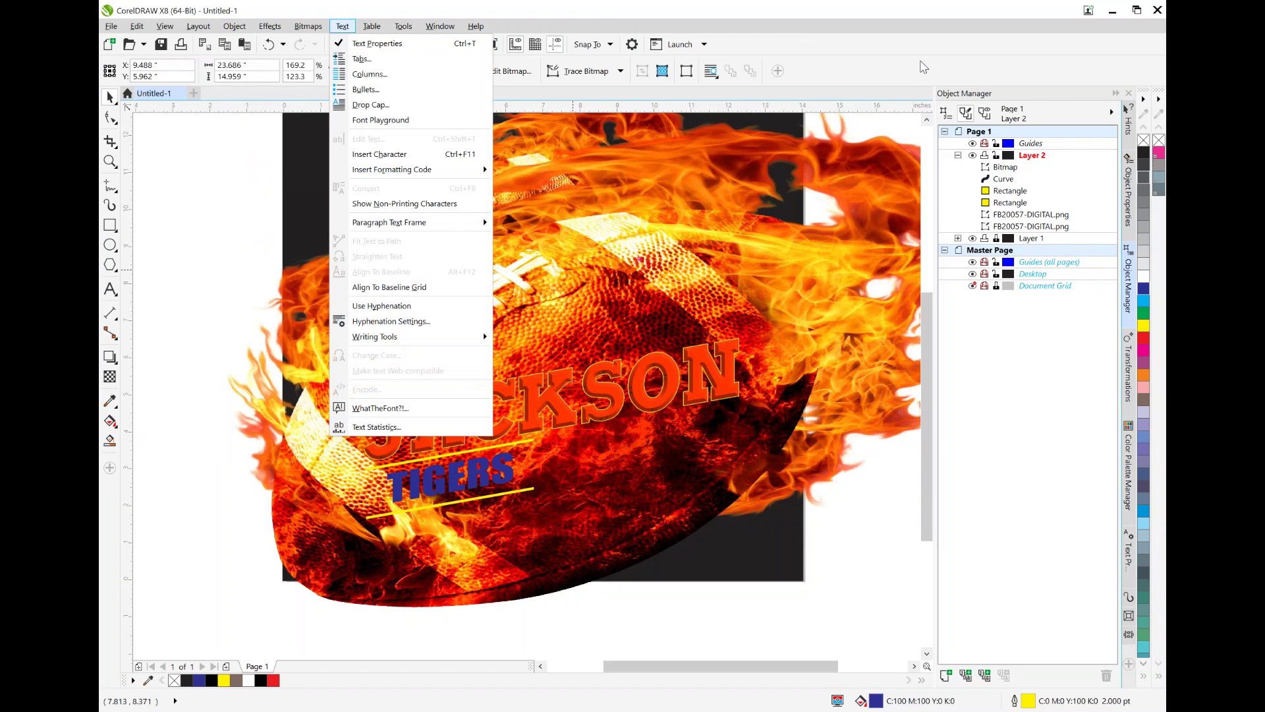
pyautogui.click(868, 88)
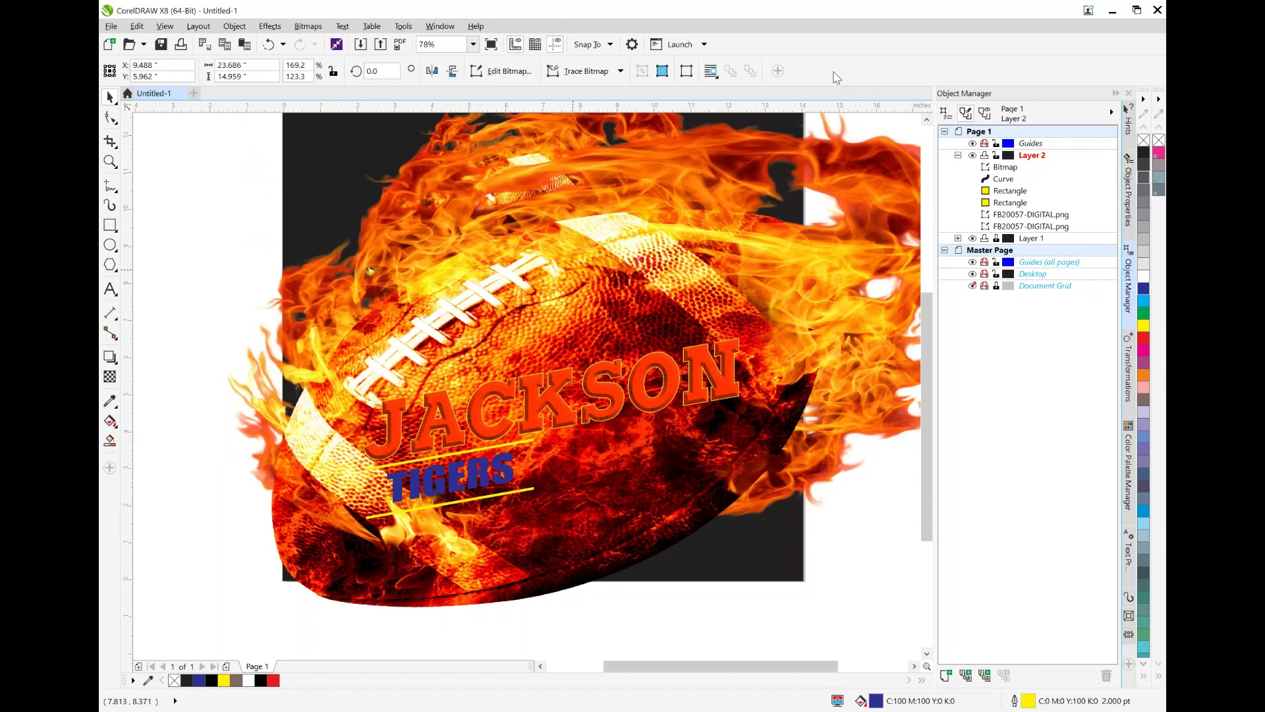